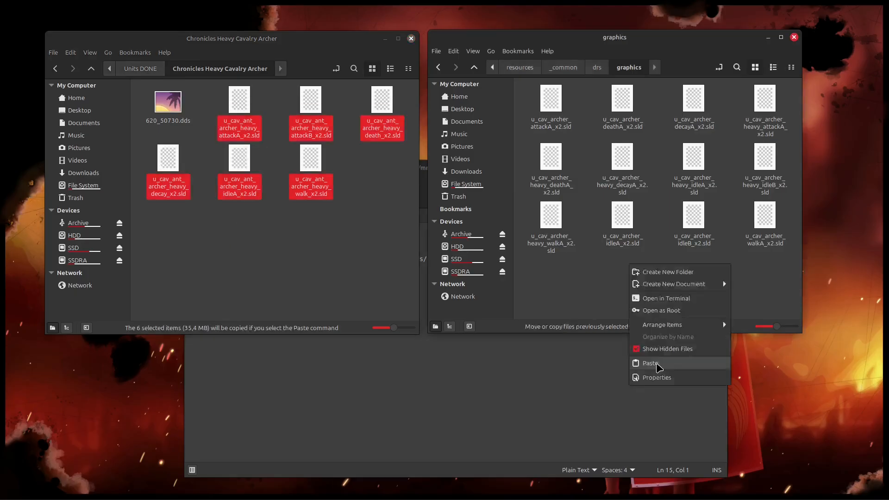
Paste the six copied heavy cavalry archer .sld files into the graphics folder.
click(654, 363)
right_click(551, 232)
key(Escape)
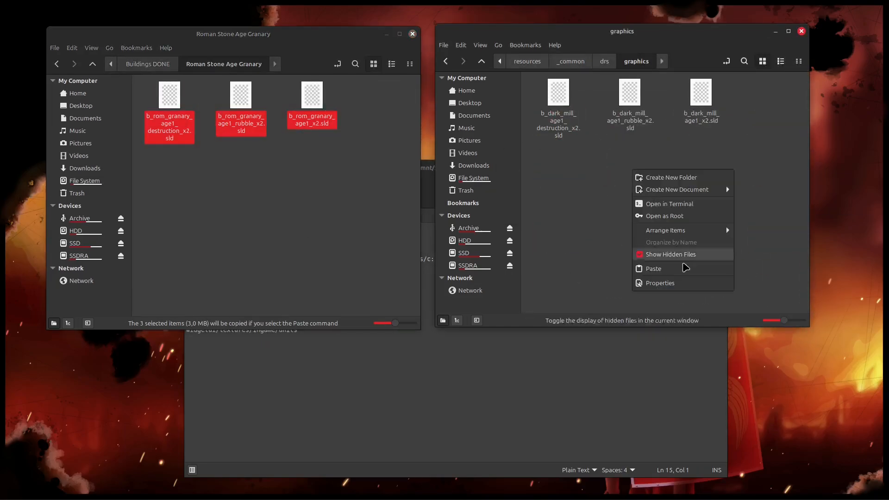
Paste the three Roman granary .sld files into the graphics folder and start renaming them, using the name b_dark_mill_age1_destruction_x2.
click(685, 268)
click(558, 92)
key(F2)
text(b_dark_mill_age1_destruction_x2)
right_click(627, 91)
click(649, 209)
click(700, 93)
key(F2)
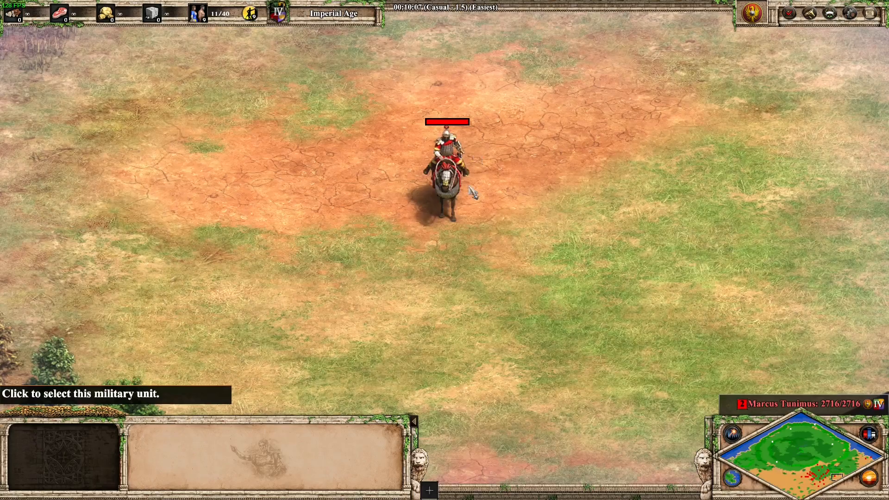
In Age of Empires II, order the mounted unit to several spots on the map, and delete it and the mill.
click(416, 168)
right_click(643, 136)
right_click(368, 94)
right_click(379, 256)
right_click(441, 290)
right_click(298, 290)
right_click(325, 131)
right_click(592, 389)
key(Delete)
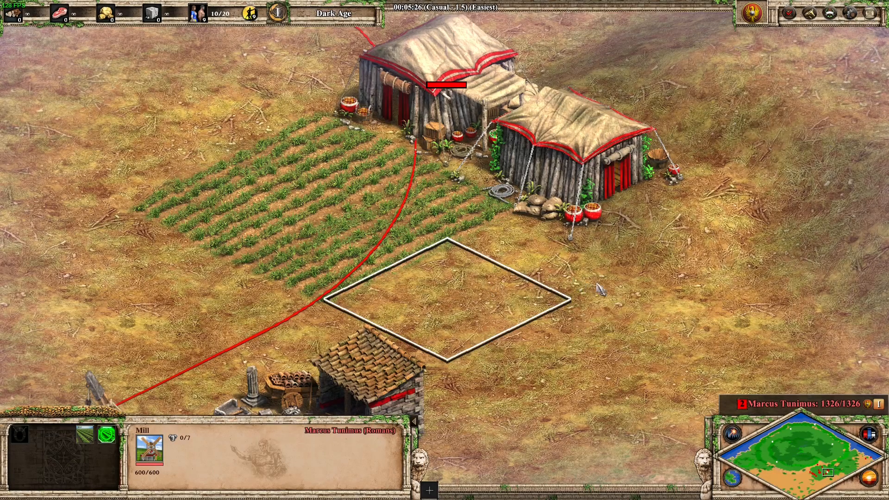
key(Delete)
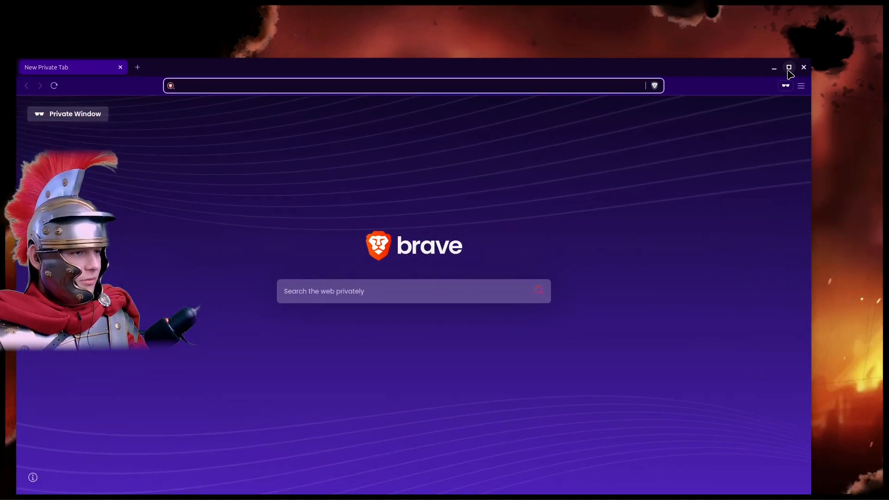
Maximize the Brave private window and open the sld-extractor repository on github.com.
click(789, 68)
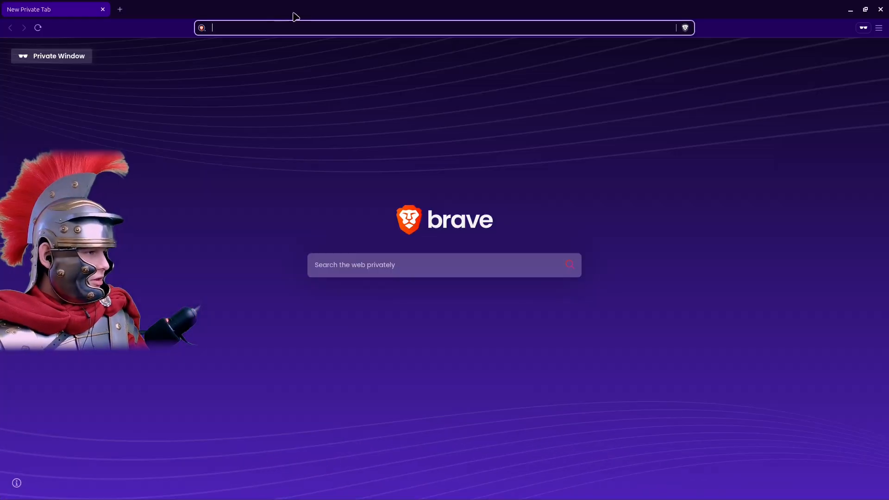
text(git)
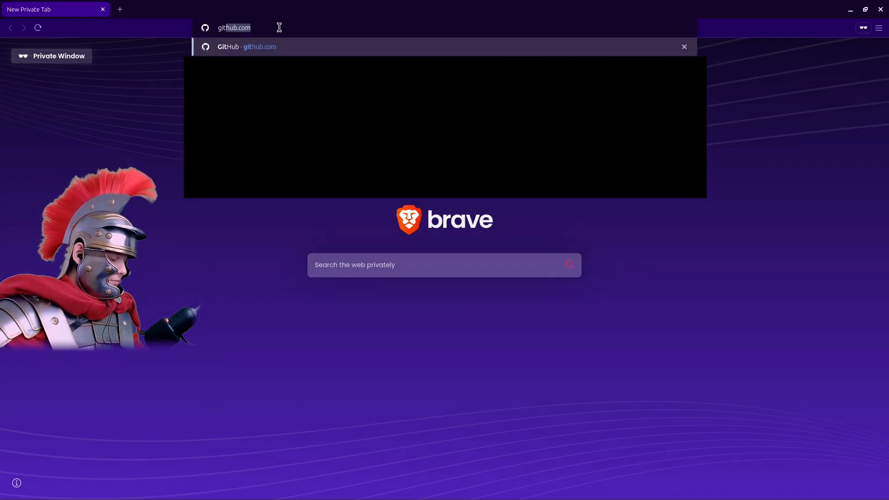
text(hub.com/marcus)
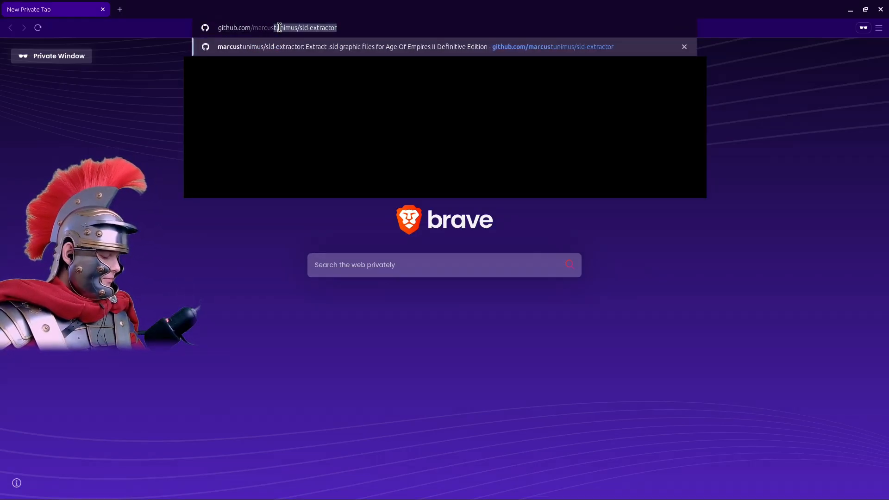
text(tunimu)
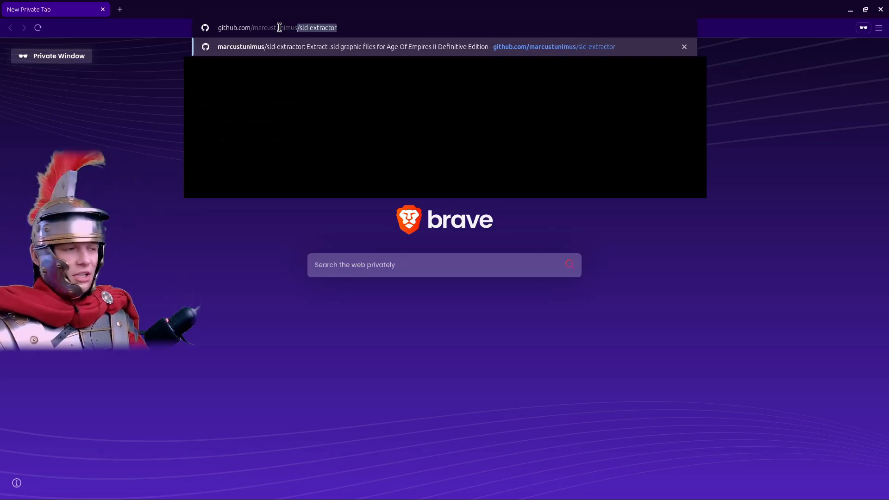
text(s)
key(Right)
key(Return)
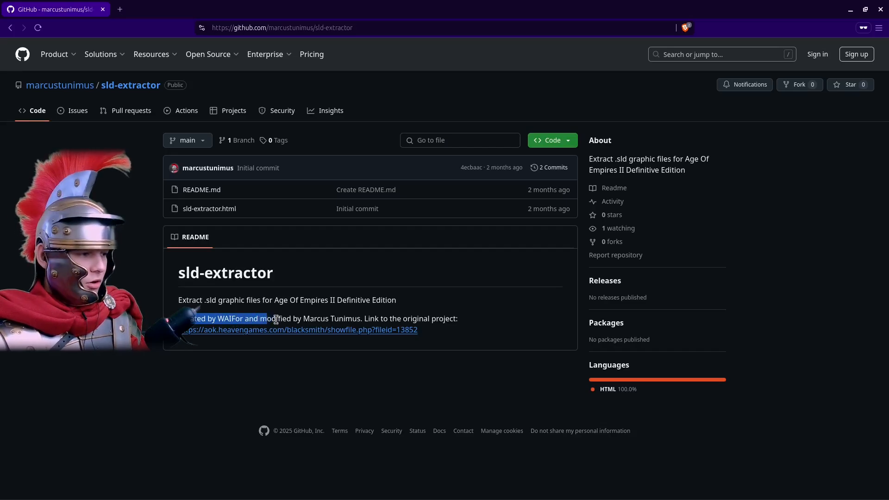
Highlight the README credit line and download the repository as sld-extractor-main.zip into Downloads.
drag(293, 318, 376, 315)
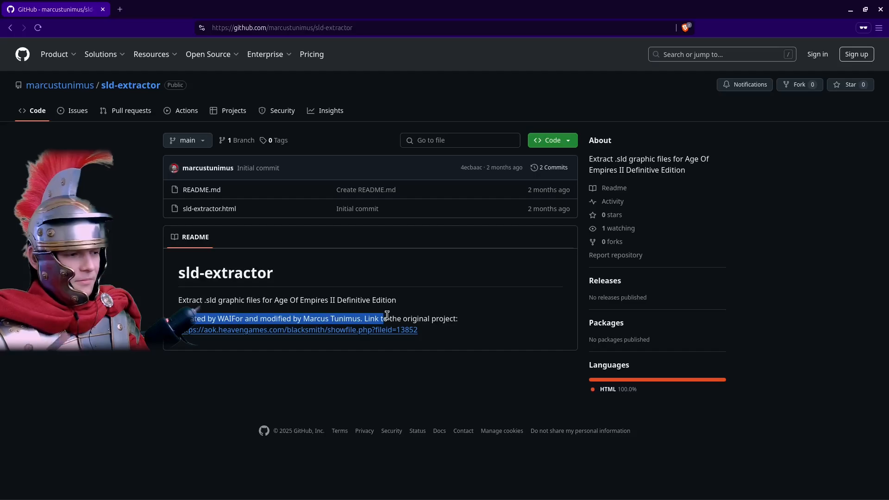
drag(408, 318, 404, 319)
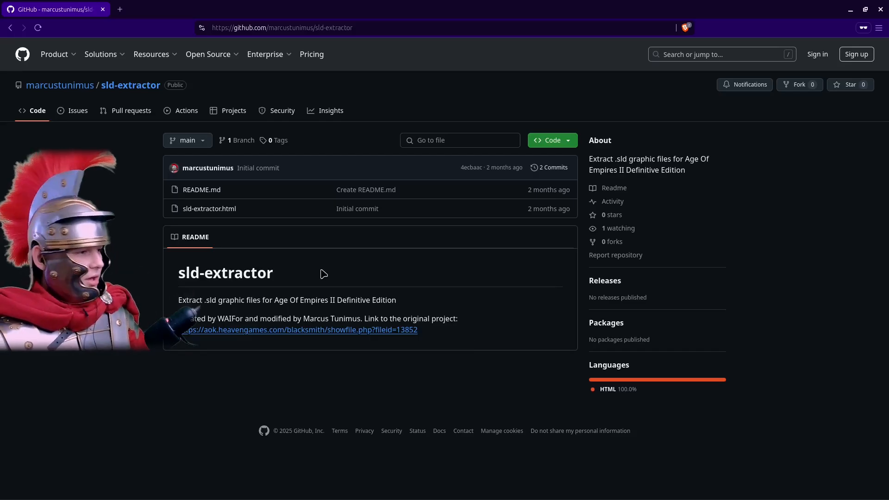
click(568, 140)
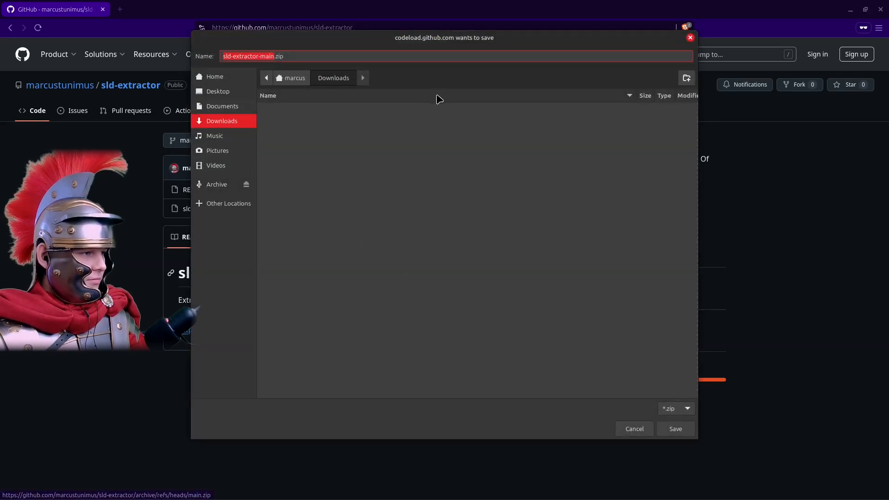
click(685, 430)
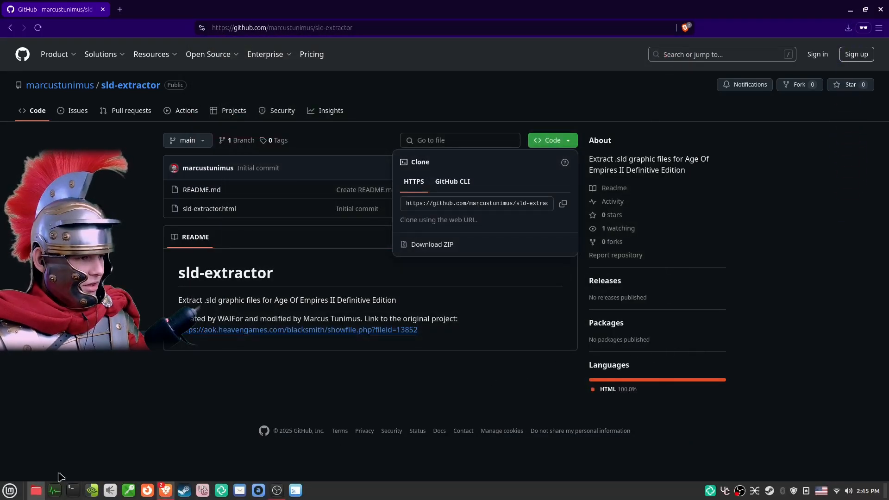
Extract sld-extractor-main.zip in the Downloads folder of the file manager and open the extracted sld-extractor-main folder.
click(42, 488)
drag(244, 30, 506, 167)
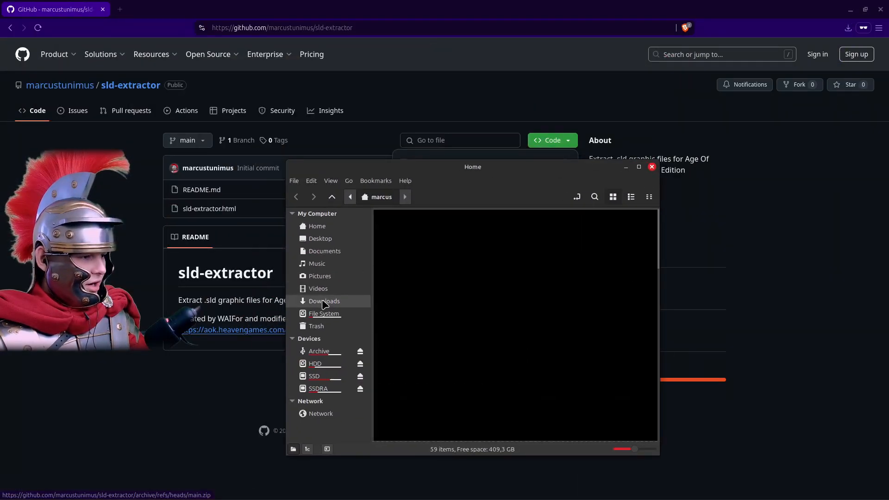
click(410, 251)
right_click(419, 233)
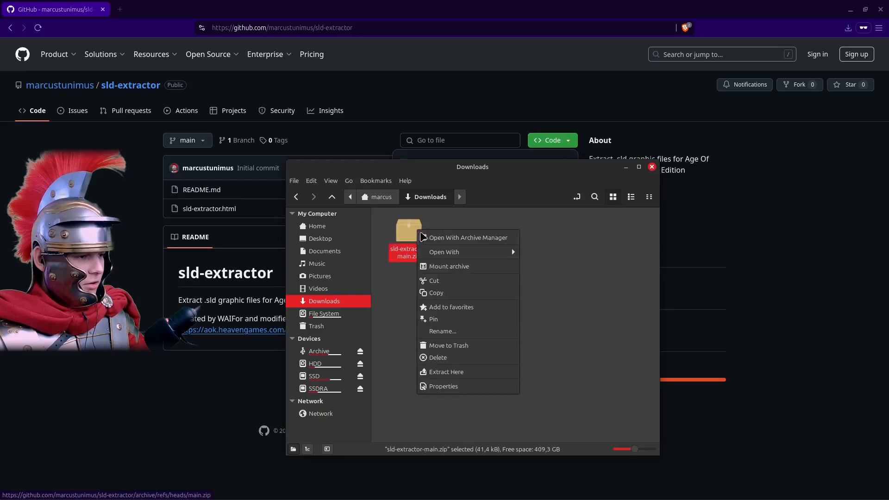
mouse_move(482, 256)
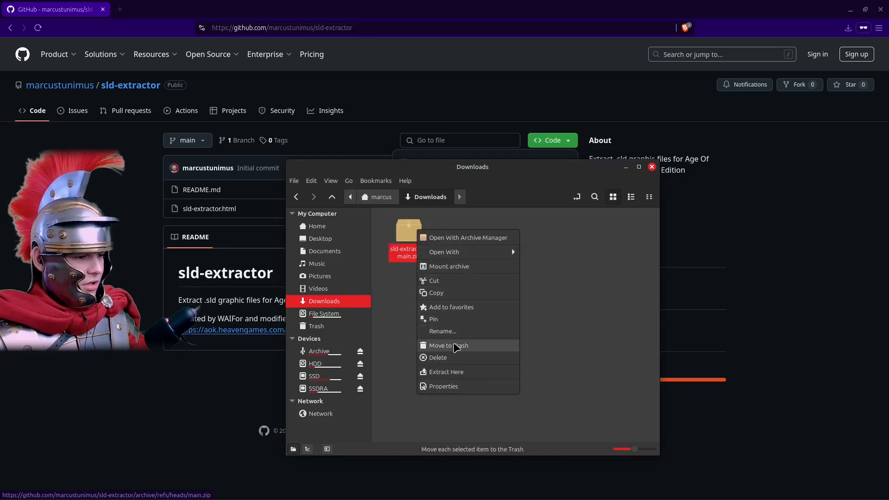
click(453, 372)
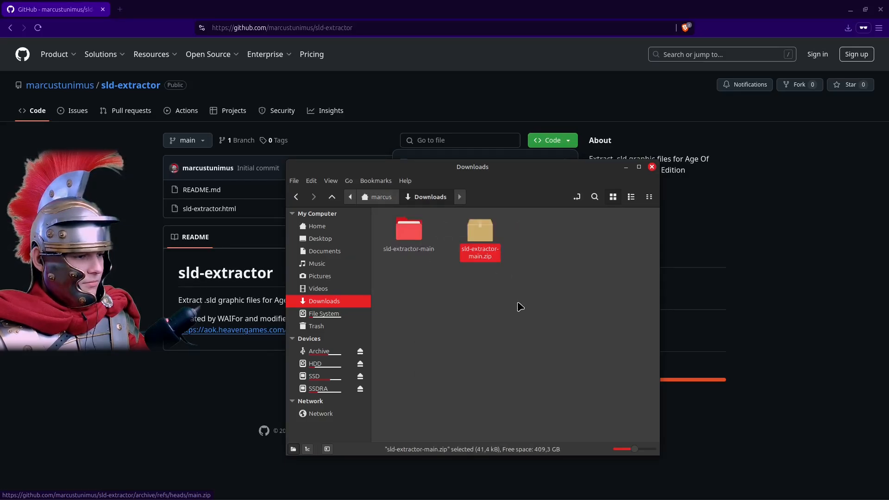
double_click(409, 230)
drag(551, 169, 512, 150)
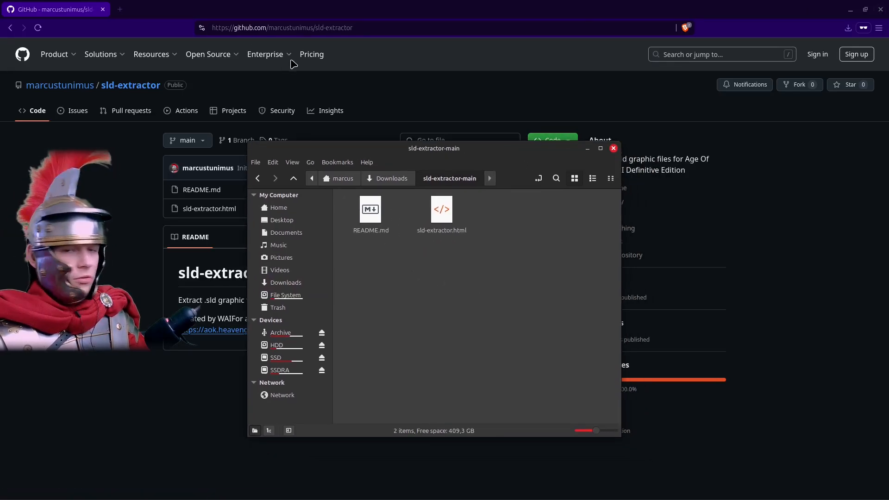
Close the GitHub browser window and open sld-extractor.html from the extracted folder in a maximized Brave window.
mouse_move(294, 62)
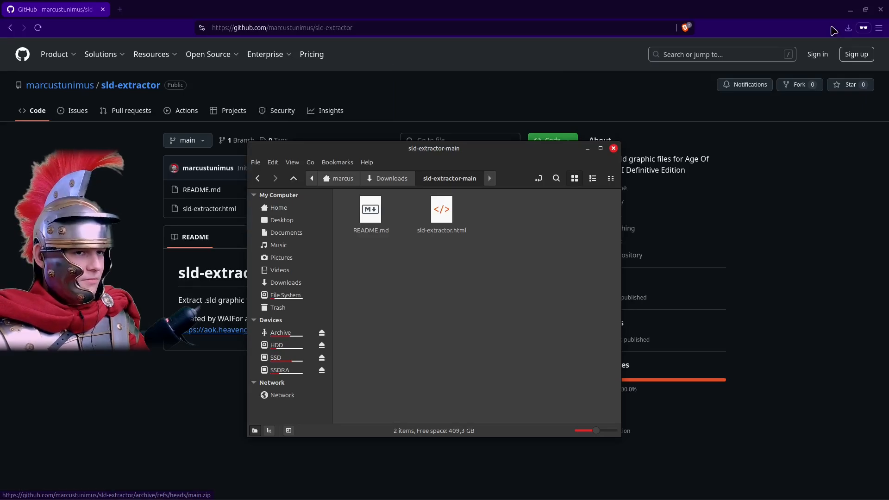
click(877, 8)
drag(440, 162, 435, 68)
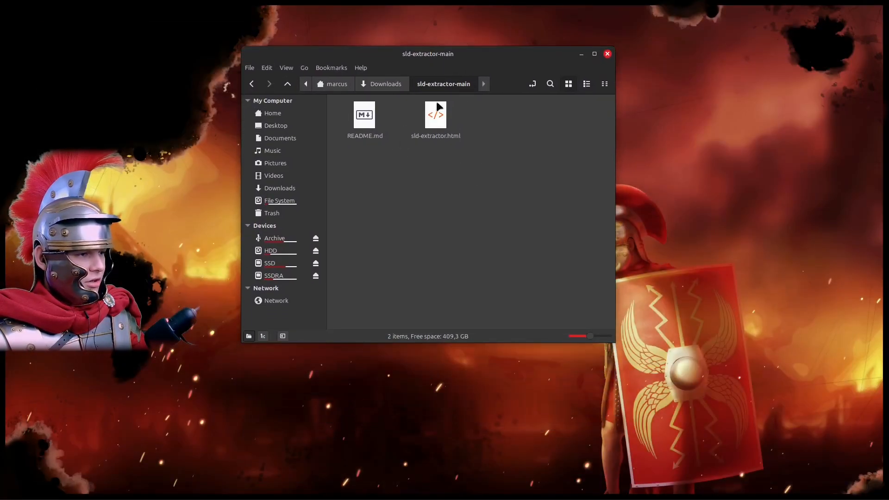
click(434, 132)
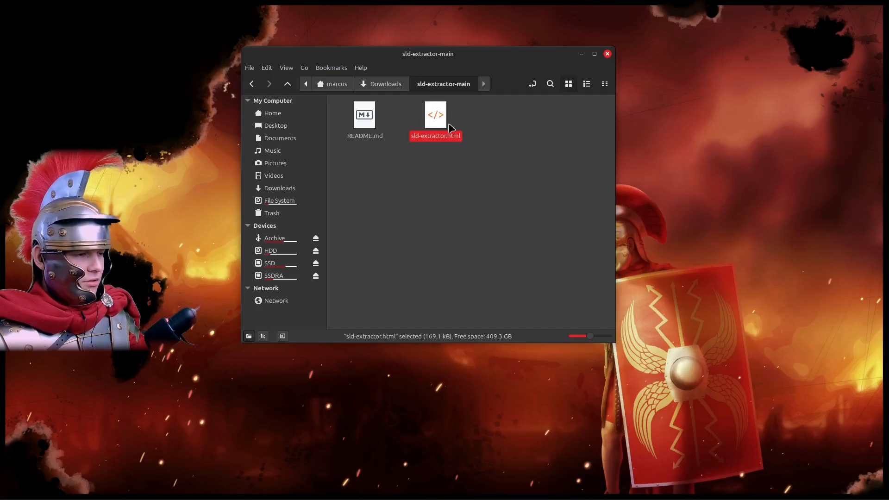
right_click(442, 124)
click(472, 117)
right_click(430, 126)
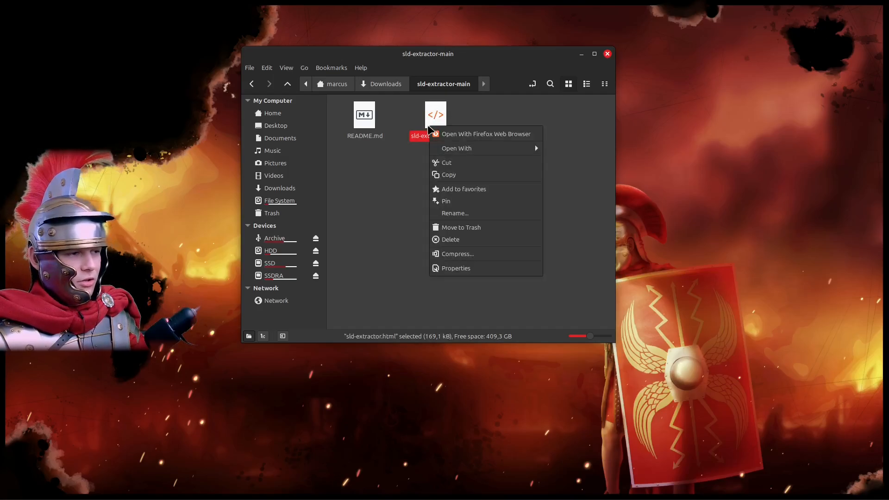
mouse_move(472, 150)
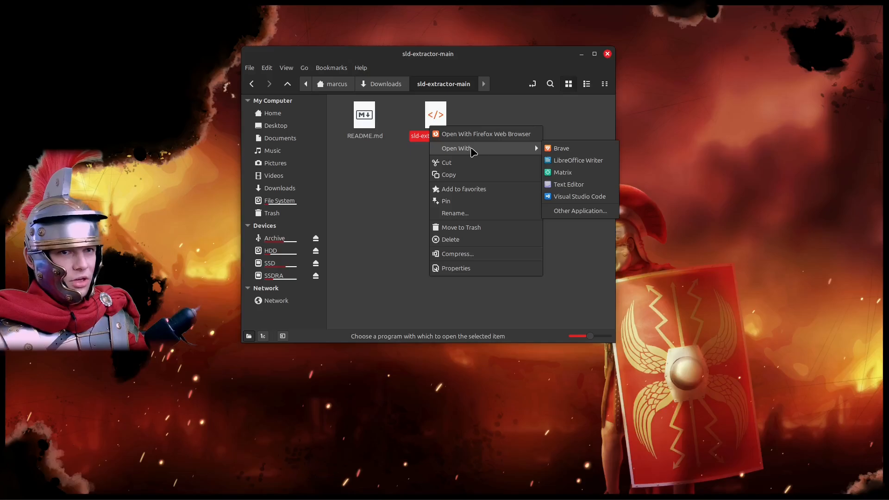
click(560, 149)
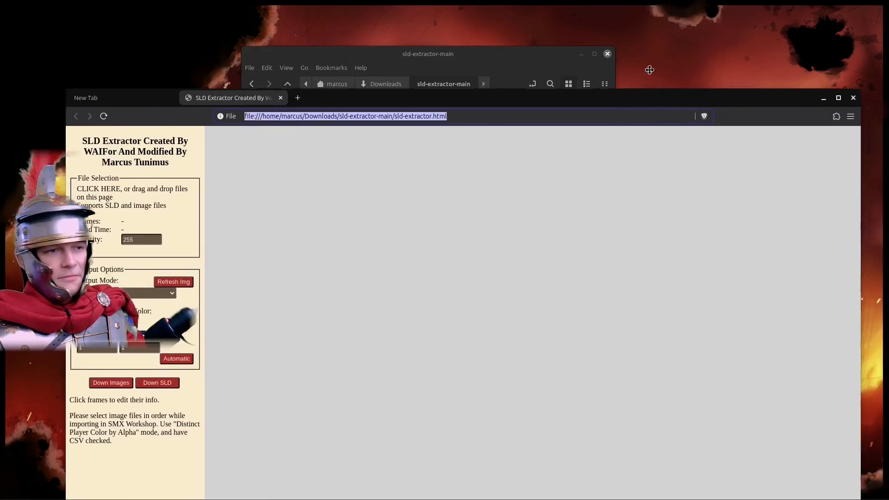
drag(650, 70, 600, 67)
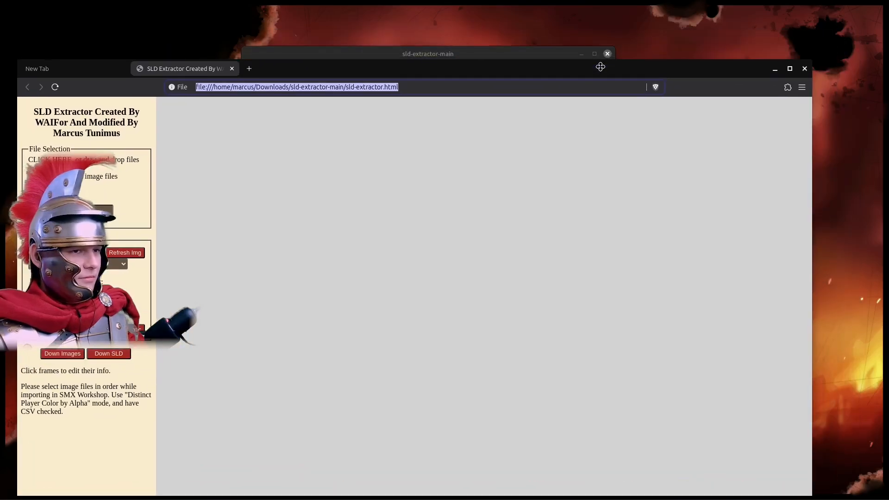
click(790, 69)
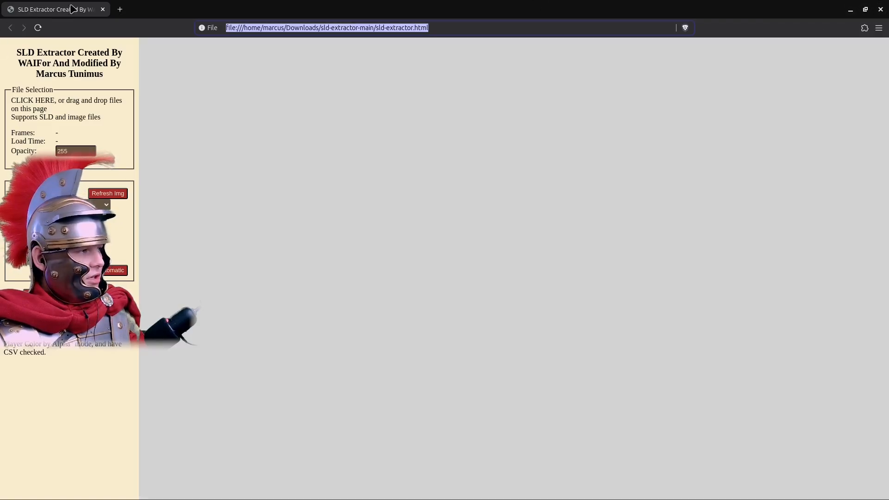
Close the extractor page and open the AoE2DE game folder under SteamLibrary/steamapps/common on the SSD.
click(883, 7)
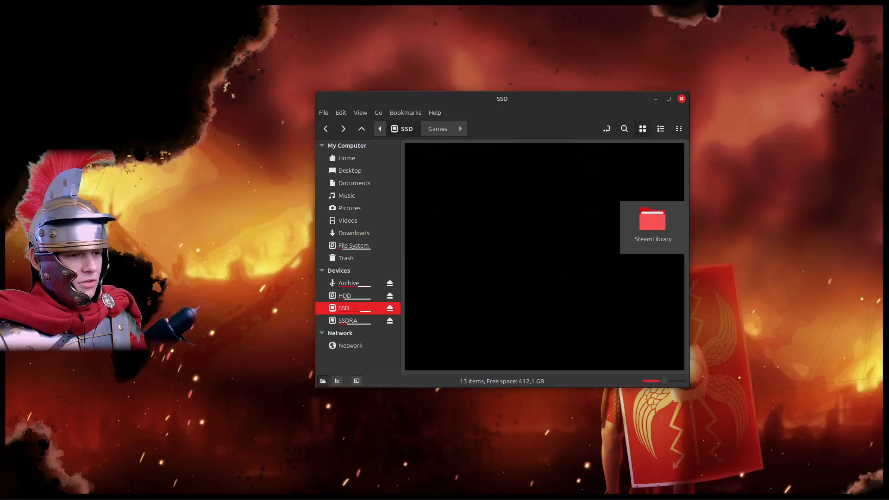
double_click(653, 234)
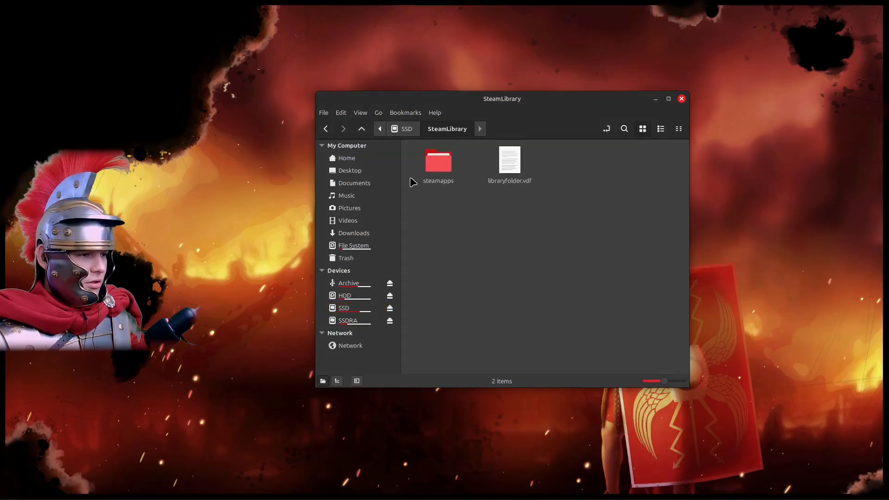
double_click(433, 178)
scroll(498, 234, down, 2)
scroll(556, 226, up, 2)
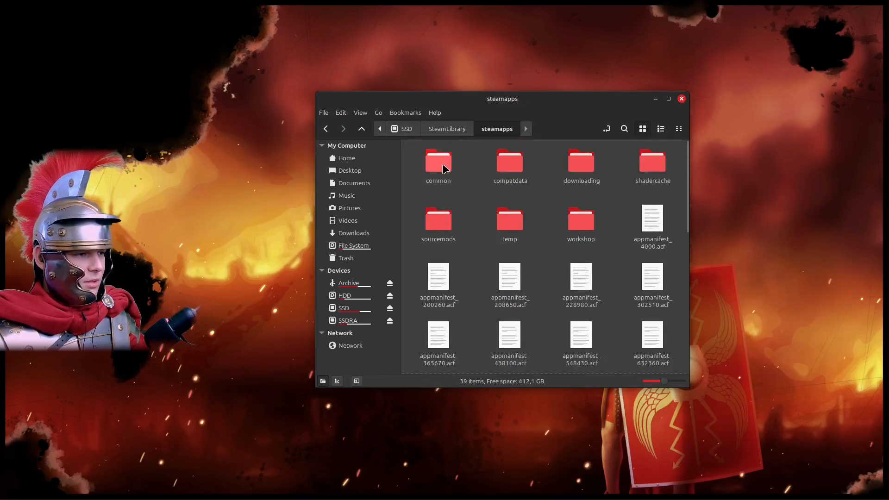
double_click(439, 167)
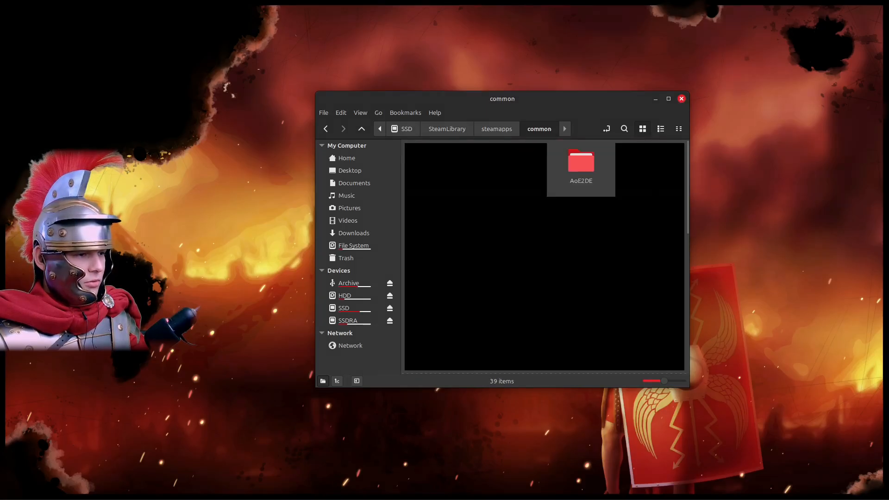
double_click(582, 167)
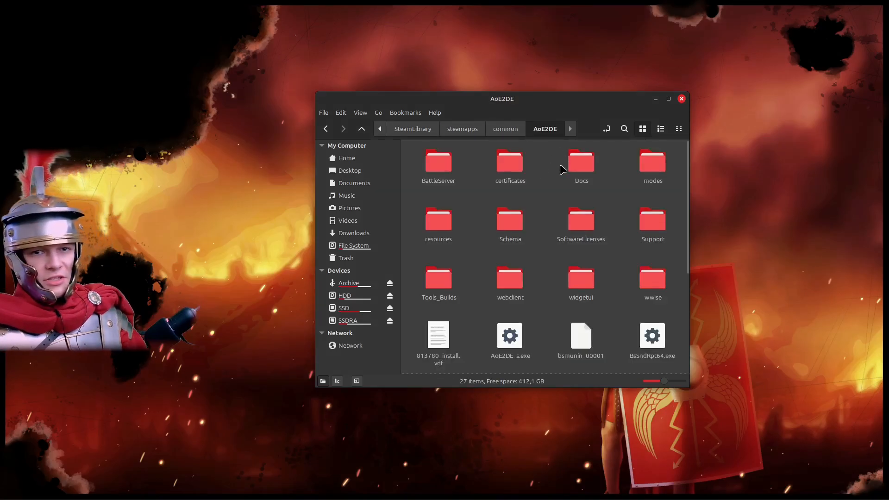
scroll(581, 244, down, 2)
scroll(580, 242, up, 2)
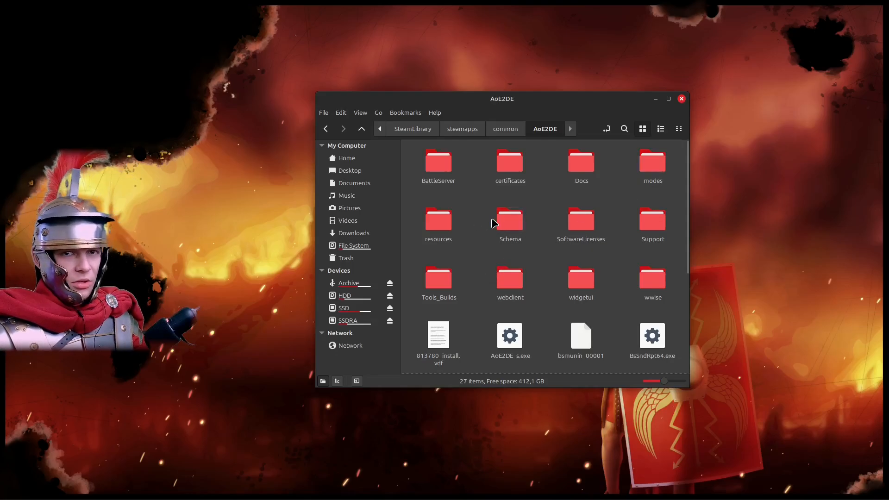
Open the resources/_common/drs/graphics folder inside the AoE2DE game directory.
double_click(435, 226)
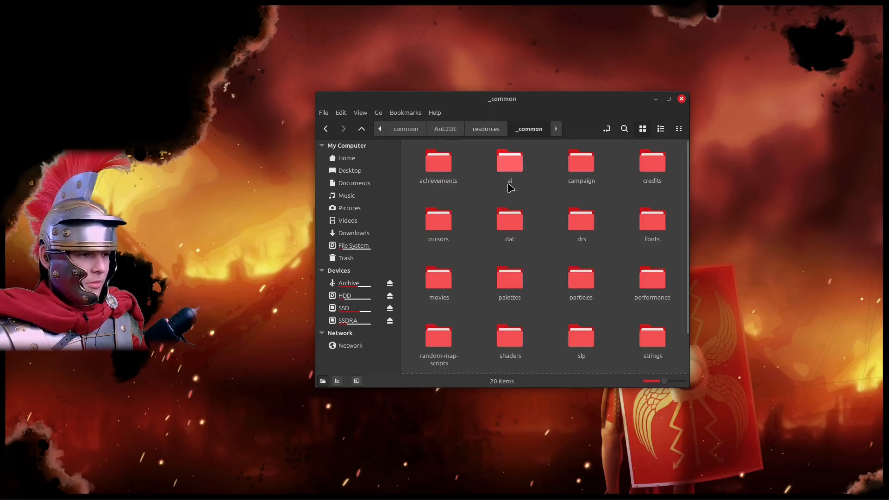
double_click(589, 228)
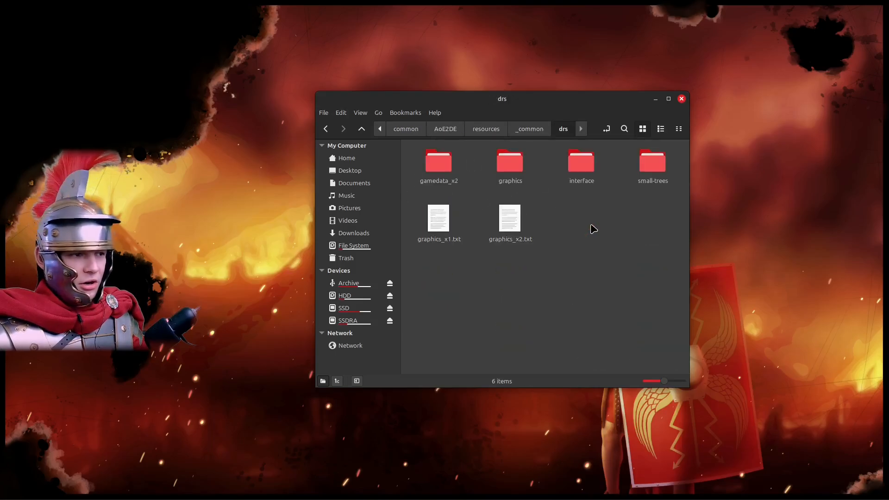
double_click(513, 168)
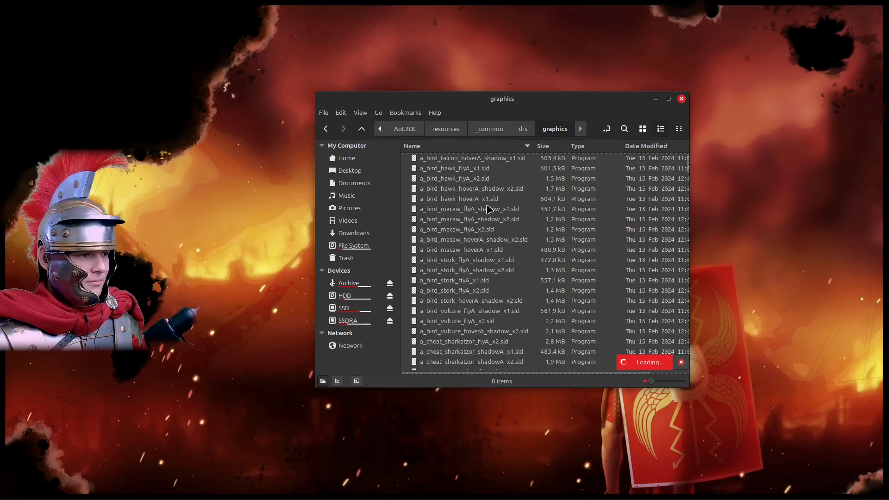
Search the game's graphics folder for files with "archer" in their name.
scroll(486, 207, down, 5)
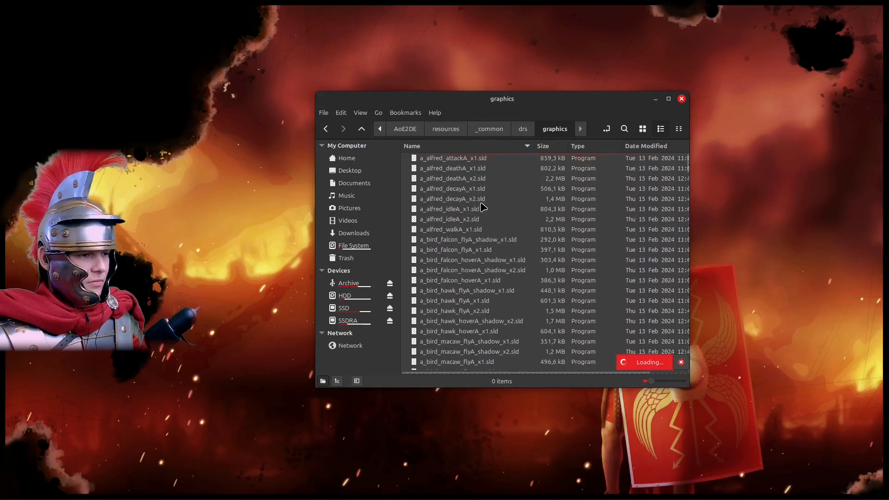
scroll(481, 207, up, 15)
scroll(441, 194, down, 15)
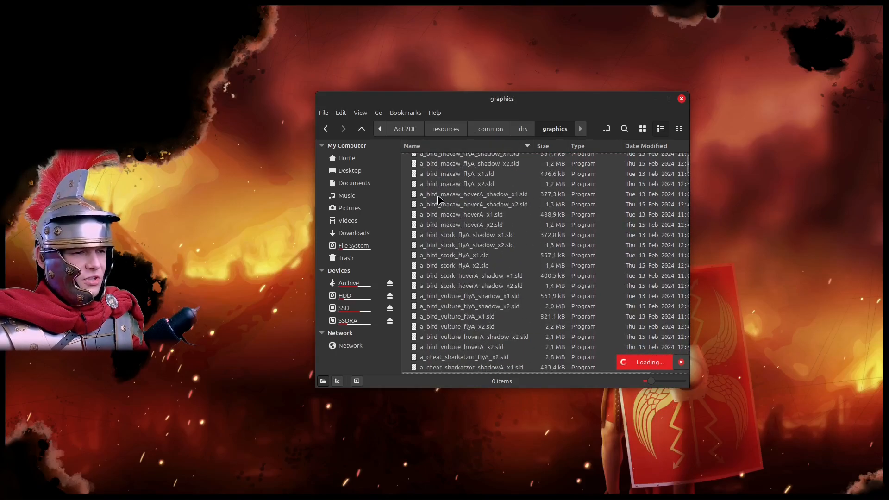
scroll(447, 199, down, 15)
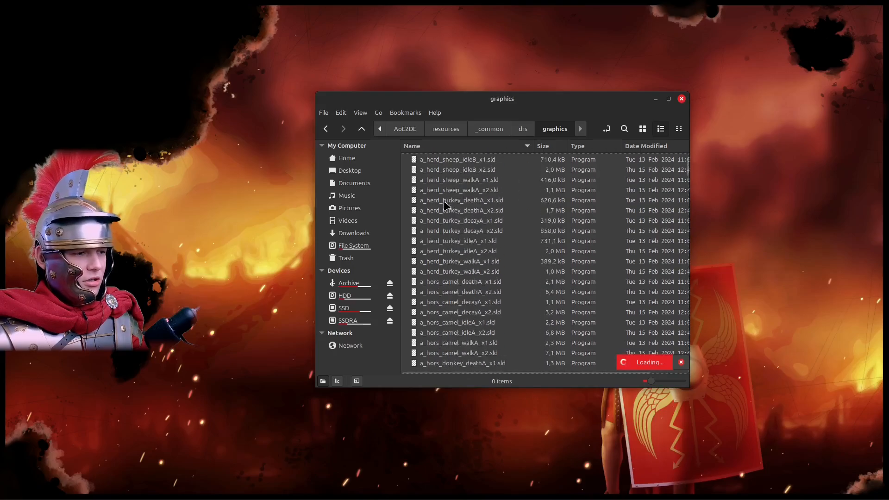
scroll(450, 204, down, 5)
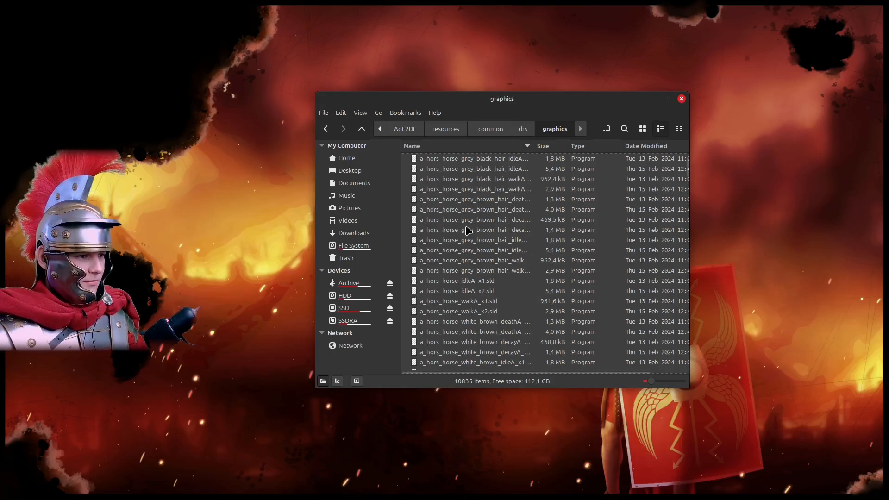
scroll(465, 229, up, 2)
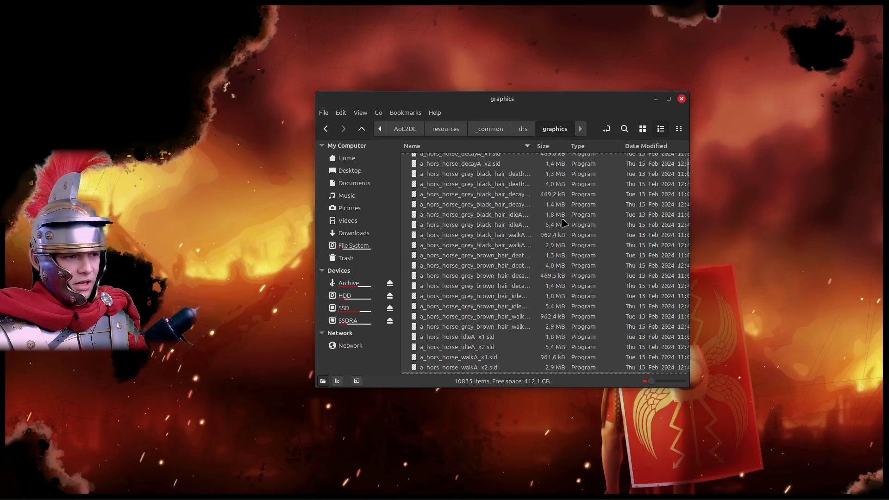
key(ctrl+f)
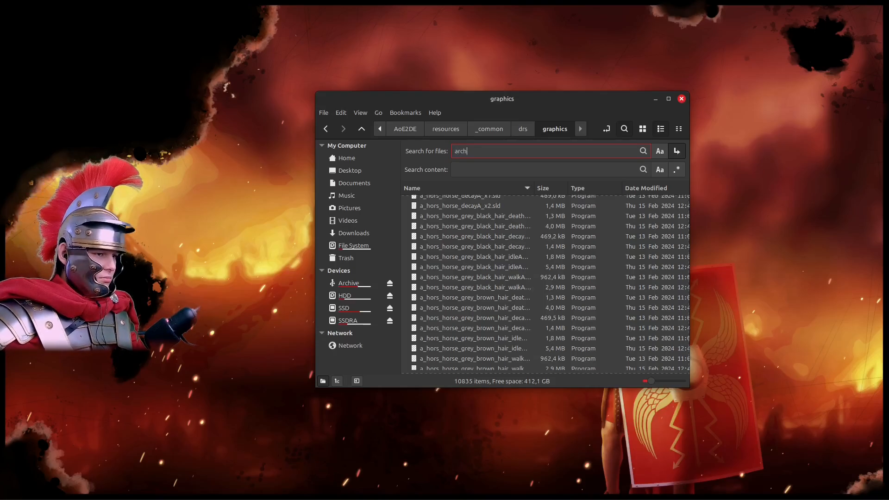
key(Return)
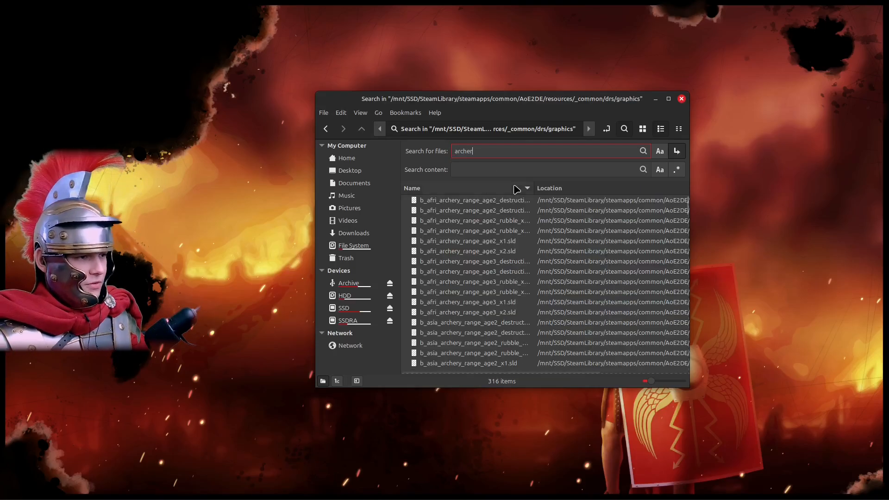
Locate the heavy cavalry archer sprite files, named u_cav_archer_heavy, among the search results.
scroll(502, 248, down, 15)
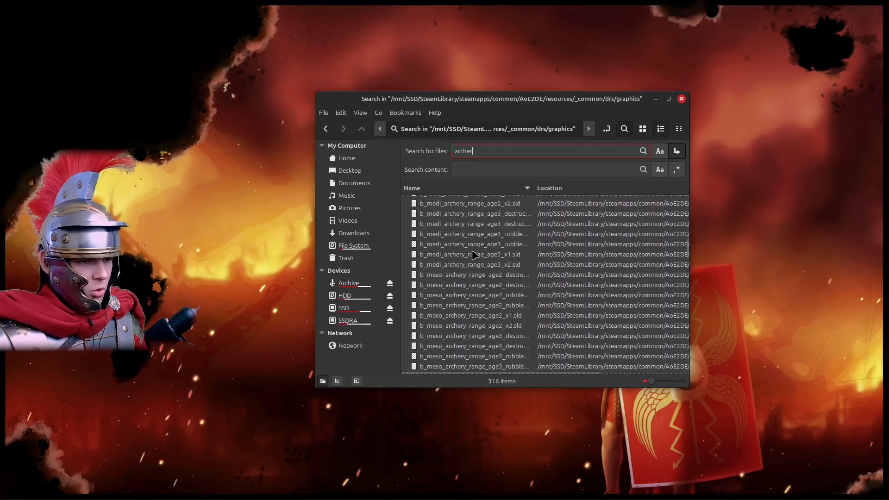
scroll(478, 251, up, 10)
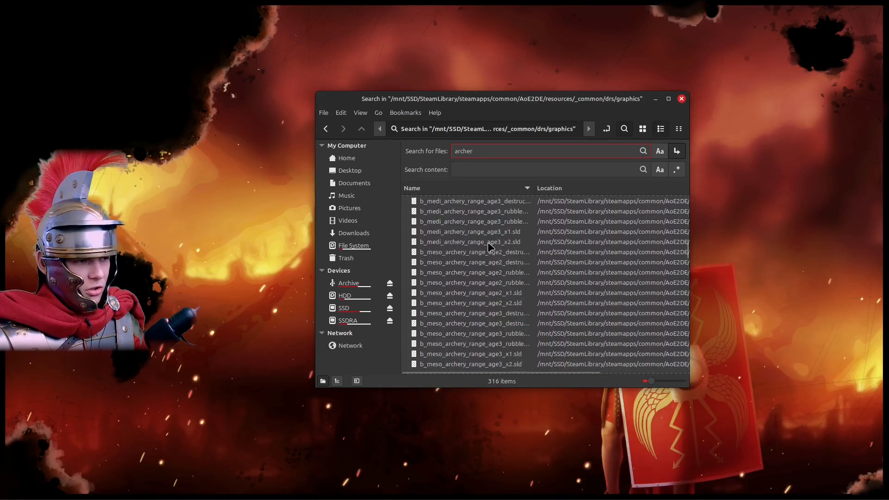
scroll(481, 264, down, 5)
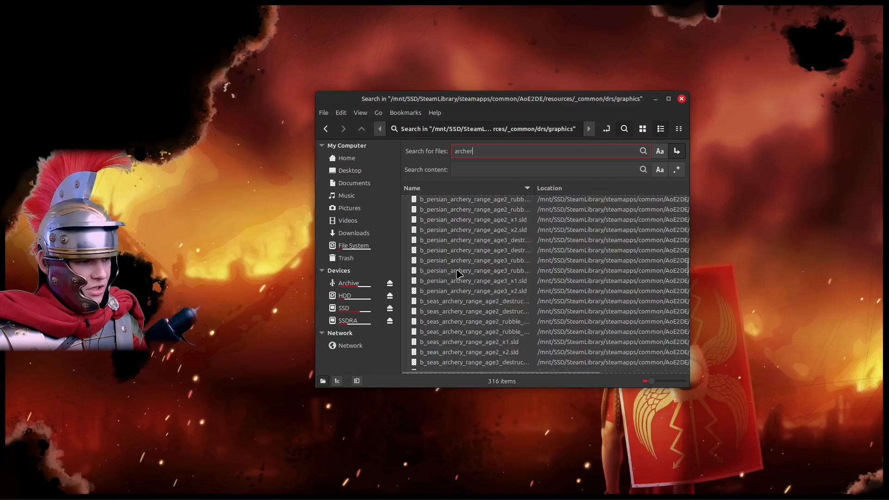
scroll(463, 266, down, 10)
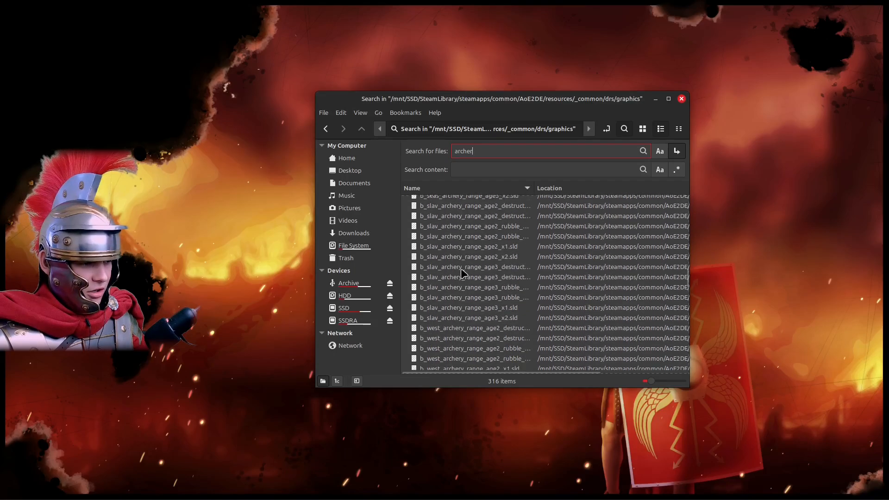
scroll(463, 266, down, 12)
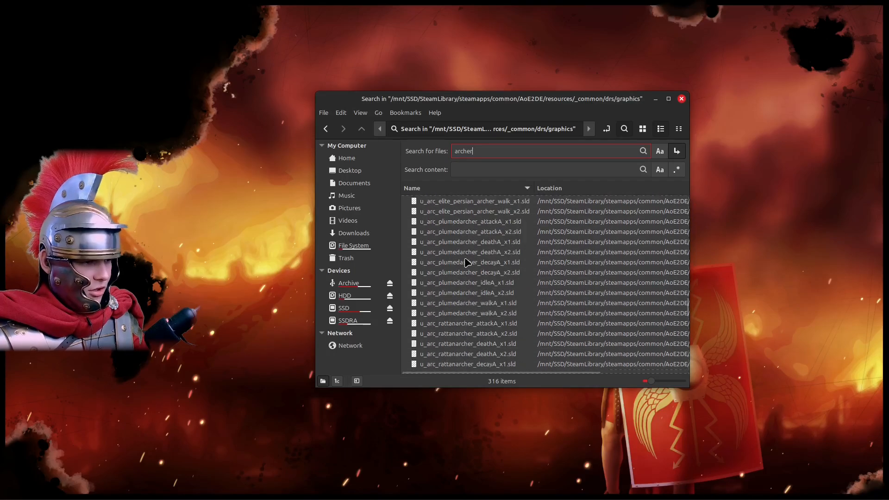
scroll(475, 268, down, 1)
click(467, 245)
scroll(463, 320, down, 11)
click(464, 254)
scroll(463, 254, up, 2)
scroll(463, 255, up, 2)
click(447, 284)
click(452, 275)
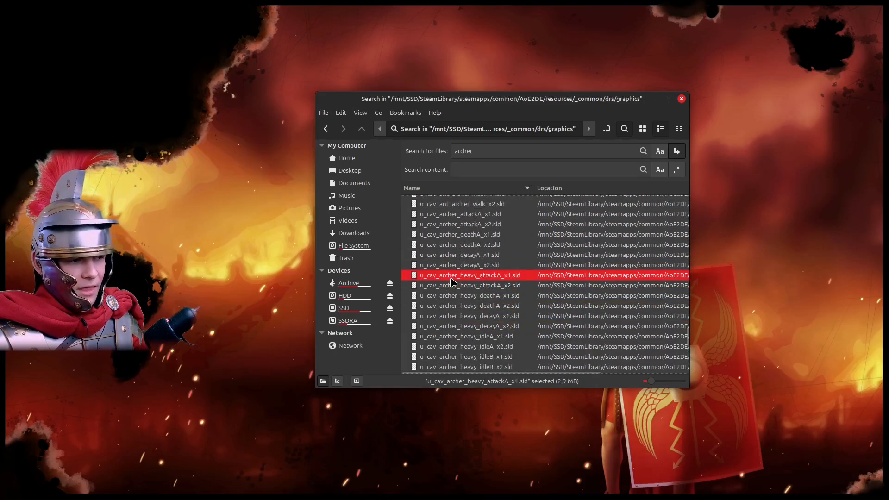
scroll(451, 280, down, 2)
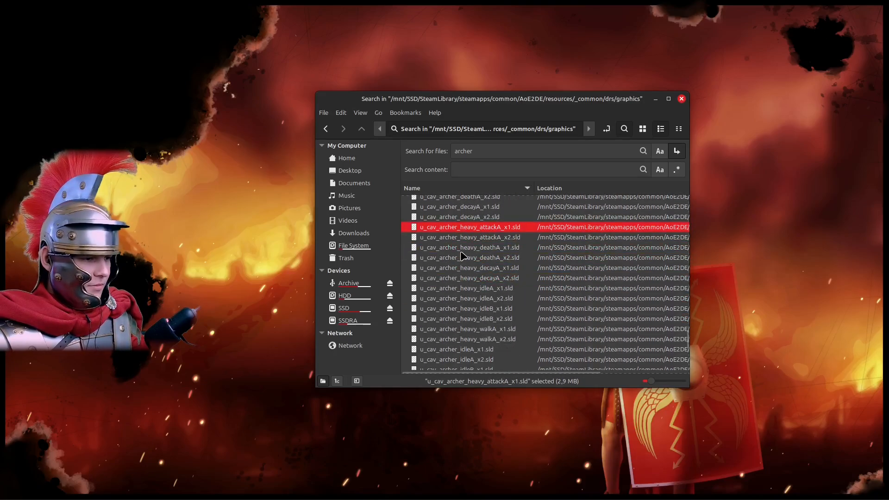
click(463, 238)
Move the search window aside and create a desktop folder named "Heavy Cavalry Archer Original".
drag(450, 114, 584, 137)
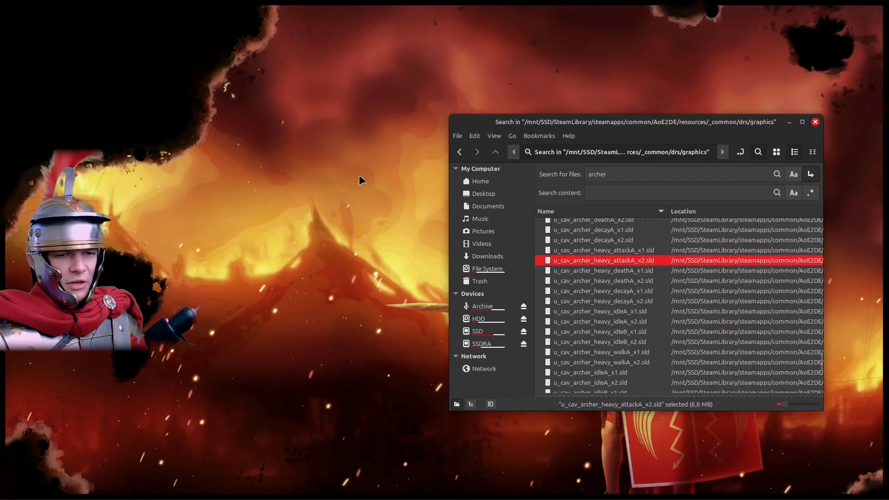
right_click(20, 32)
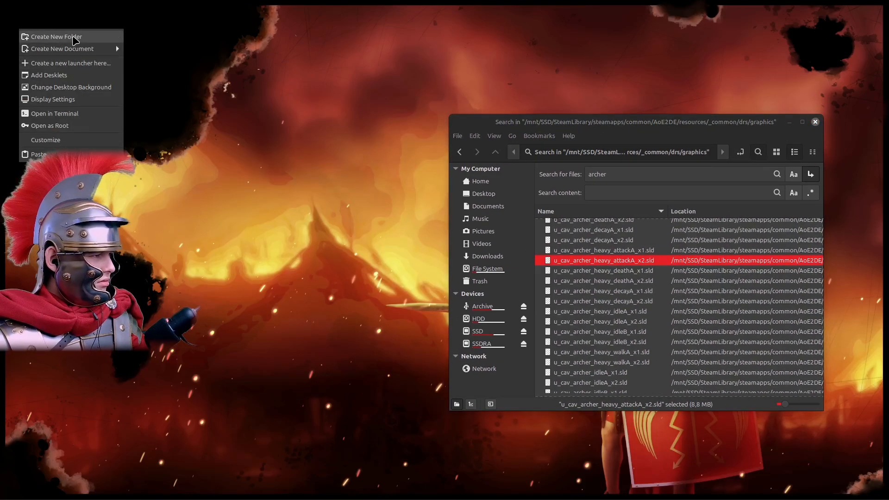
click(71, 36)
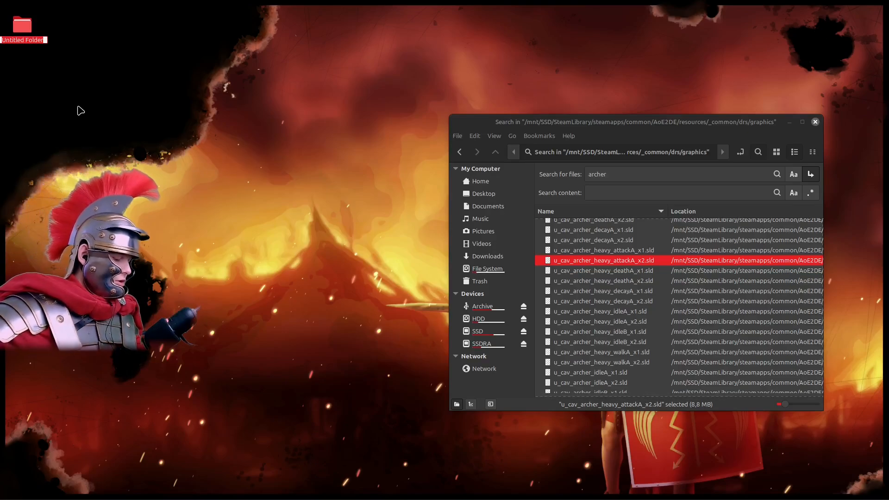
text(Heavy Cavalry archer)
key(BackSpace)
key(BackSpace)
key(BackSpace)
key(BackSpace)
key(BackSpace)
key(BackSpace)
text(Archer Original)
key(Return)
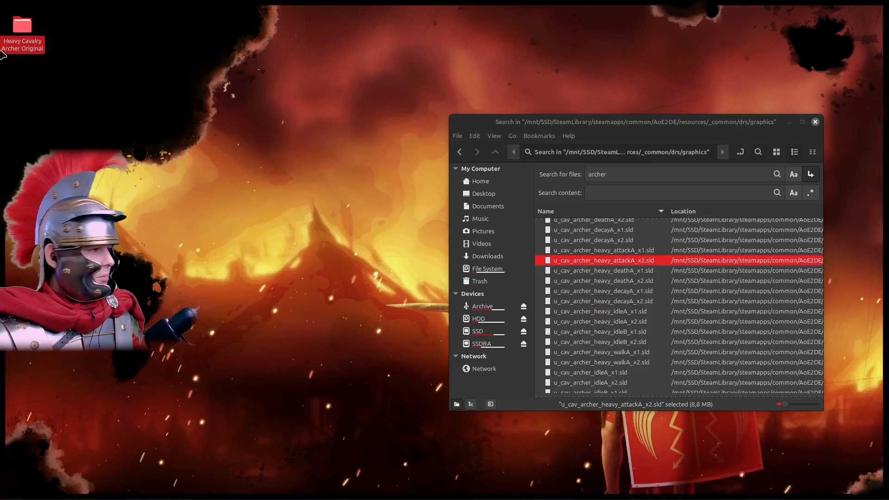
Open the Heavy Cavalry Archer Original folder from the desktop in its own window.
click(24, 60)
click(33, 45)
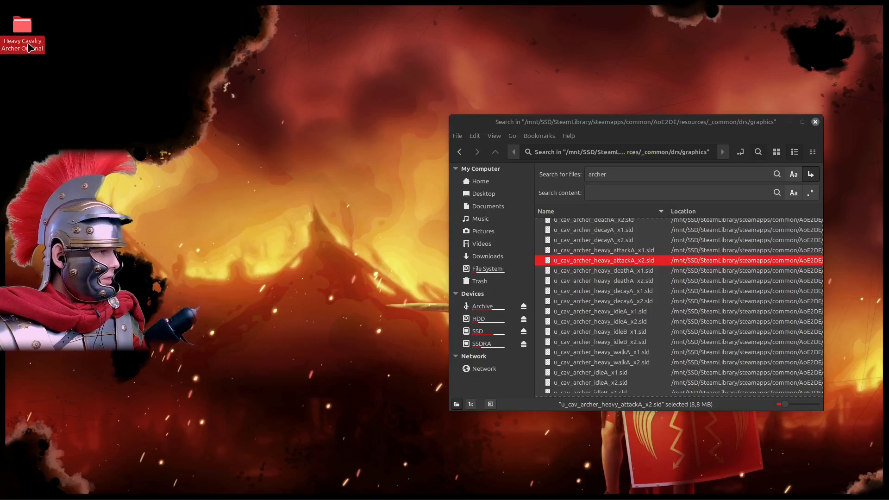
double_click(29, 47)
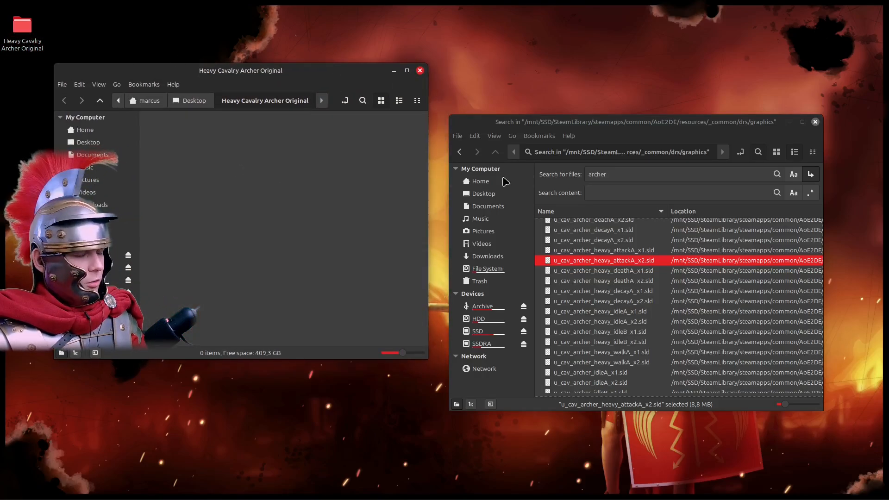
Copy all u_cav_archer_heavy files, from attackA_x1 through walkA_x2, from the search results into the Heavy Cavalry Archer Original folder.
click(615, 251)
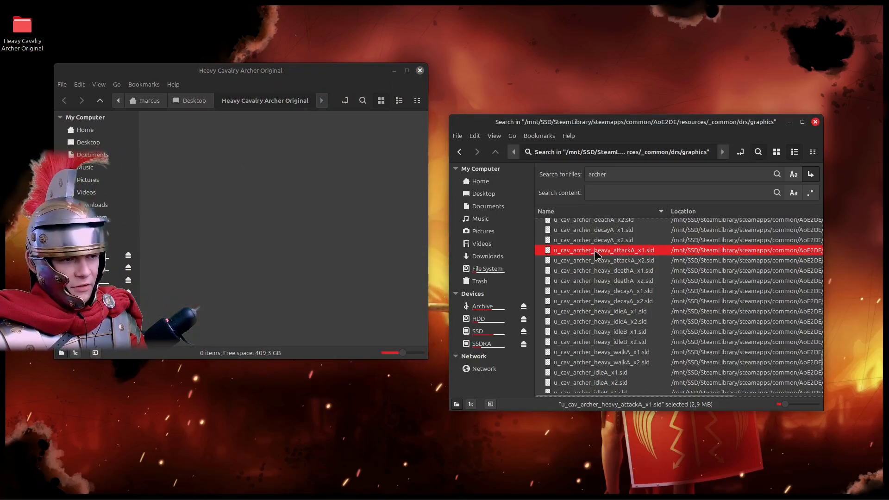
click(596, 261)
click(585, 253)
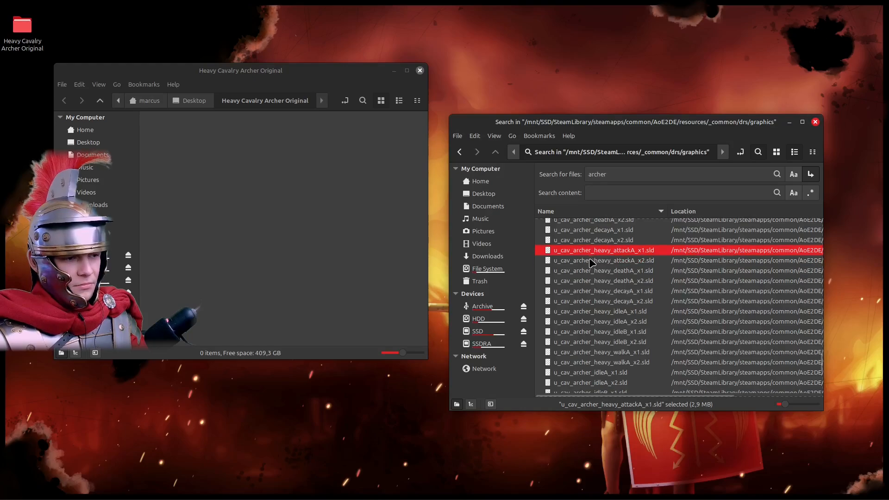
drag(598, 263, 603, 363)
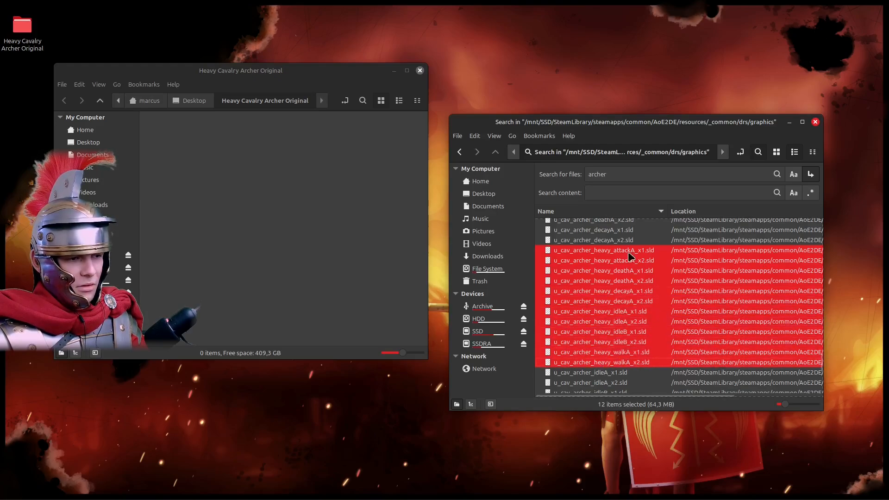
key(ctrl+c)
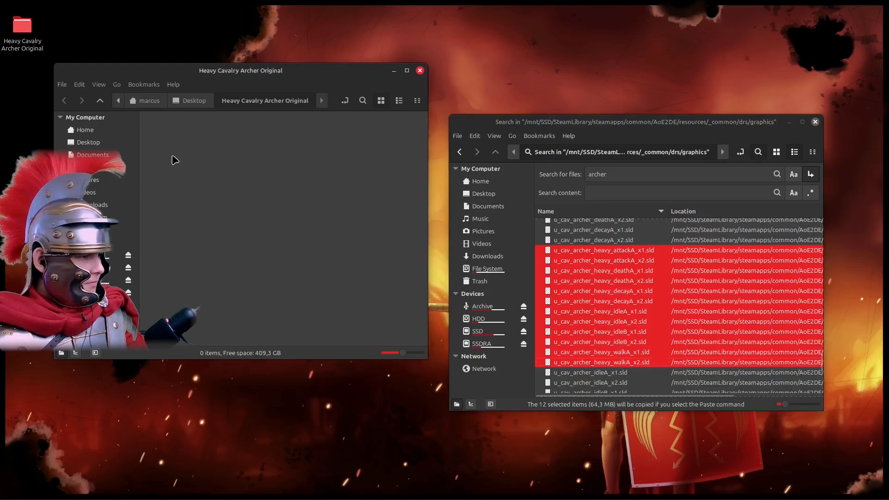
right_click(174, 158)
click(195, 254)
click(322, 307)
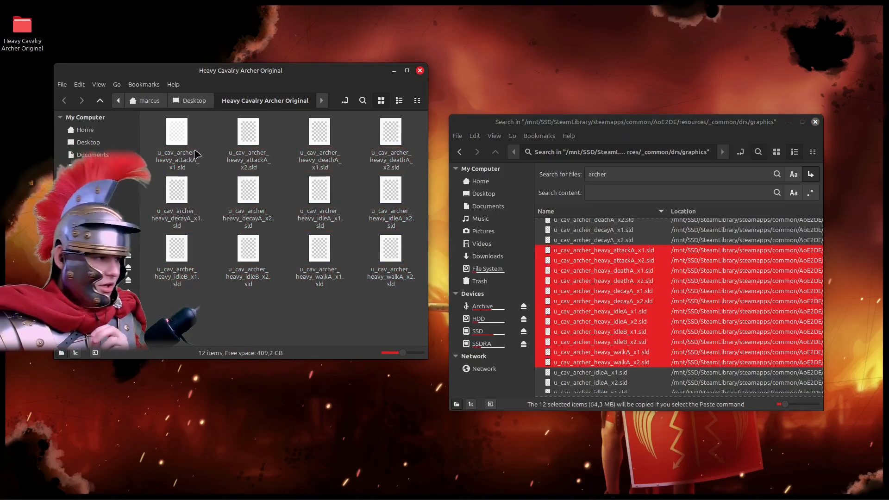
Permanently delete the six x1 files (attackA, deathA, decayA, idleA, idleB and walkA) from the Heavy Cavalry Archer Original folder.
click(253, 170)
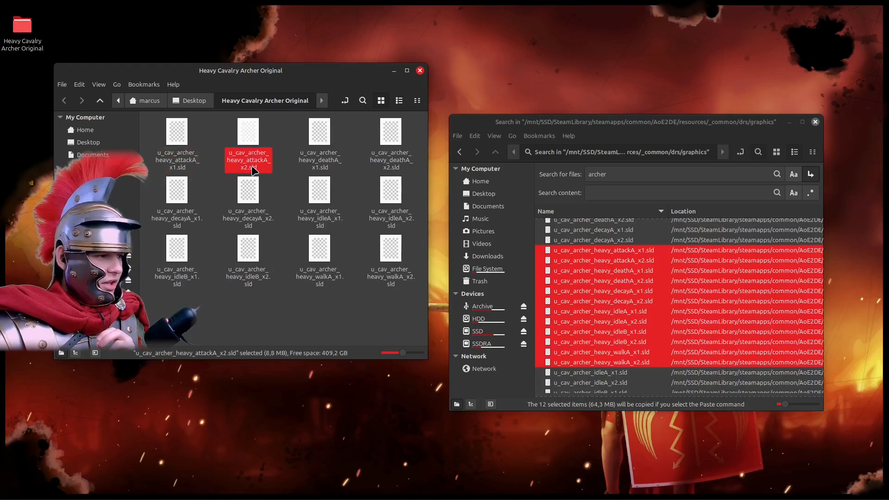
click(188, 168)
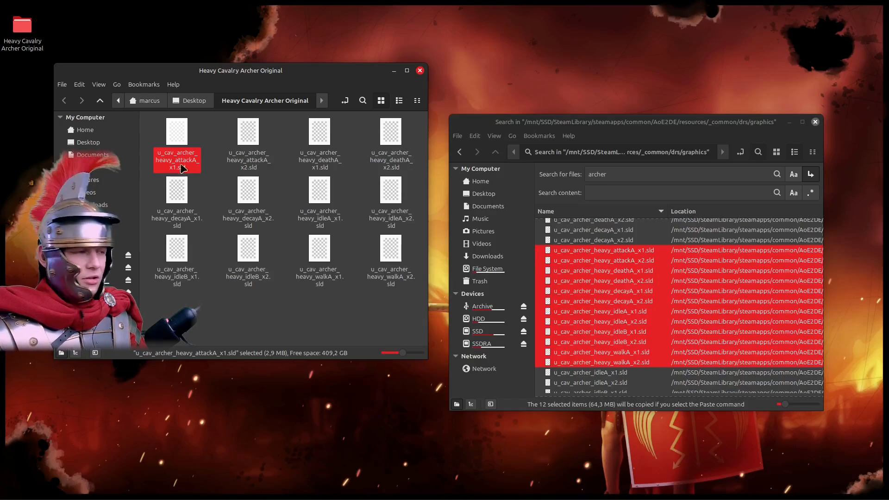
click(191, 168)
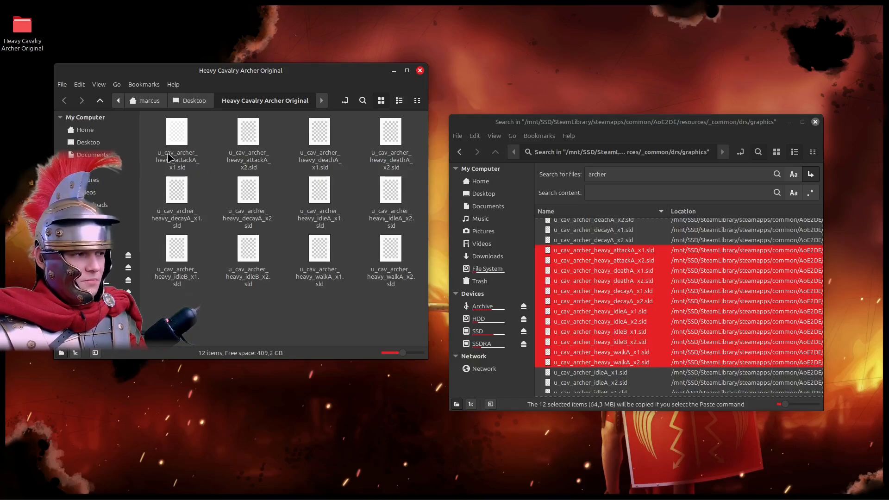
click(185, 162)
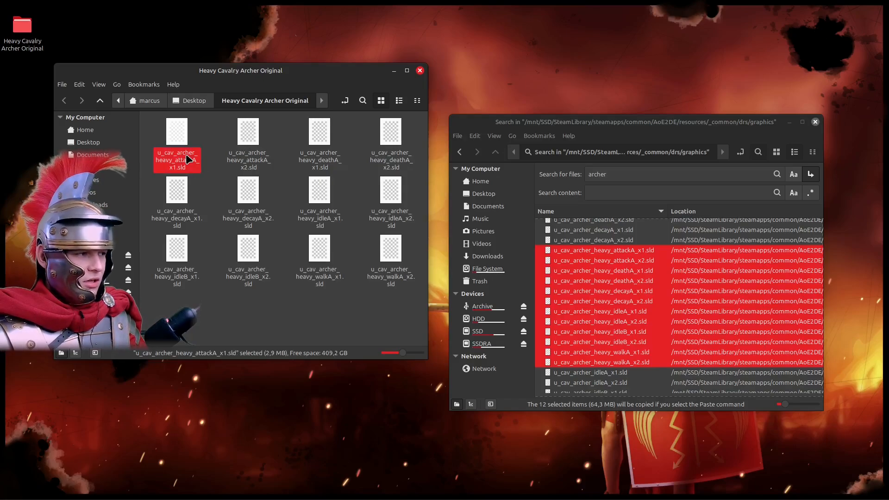
ctrl+click(325, 164)
ctrl+click(177, 218)
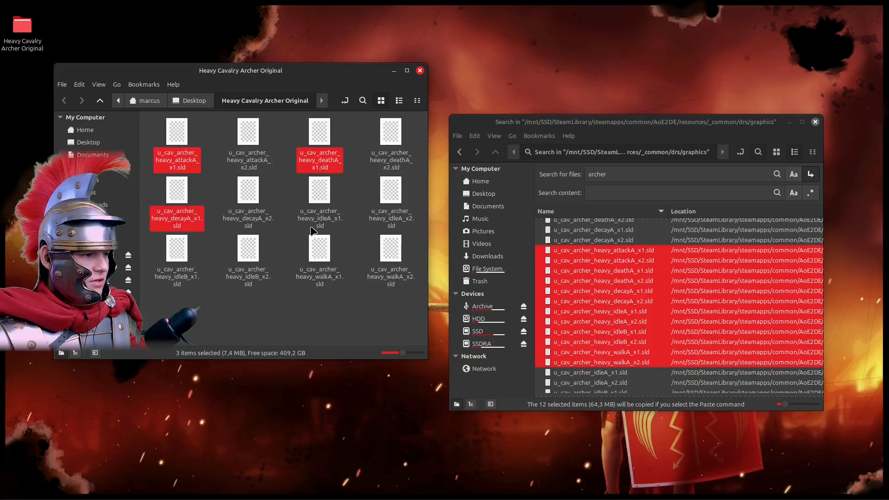
ctrl+click(319, 218)
ctrl+click(186, 278)
ctrl+click(338, 276)
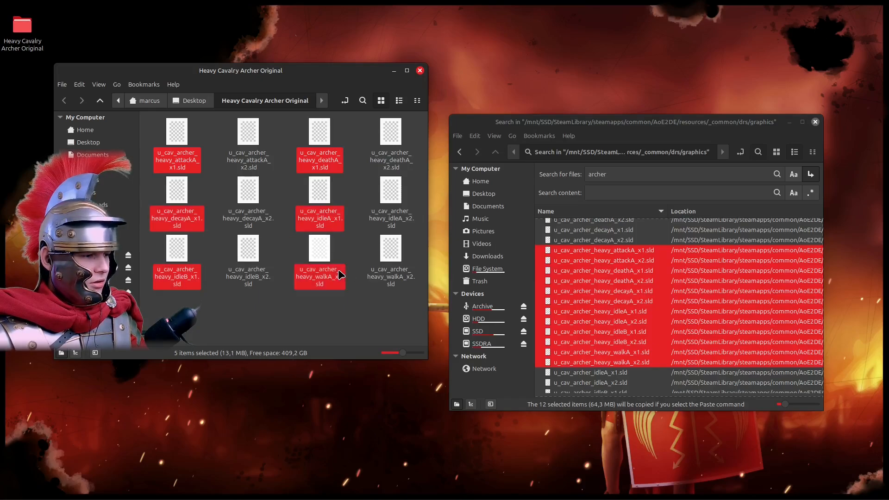
right_click(320, 252)
click(340, 347)
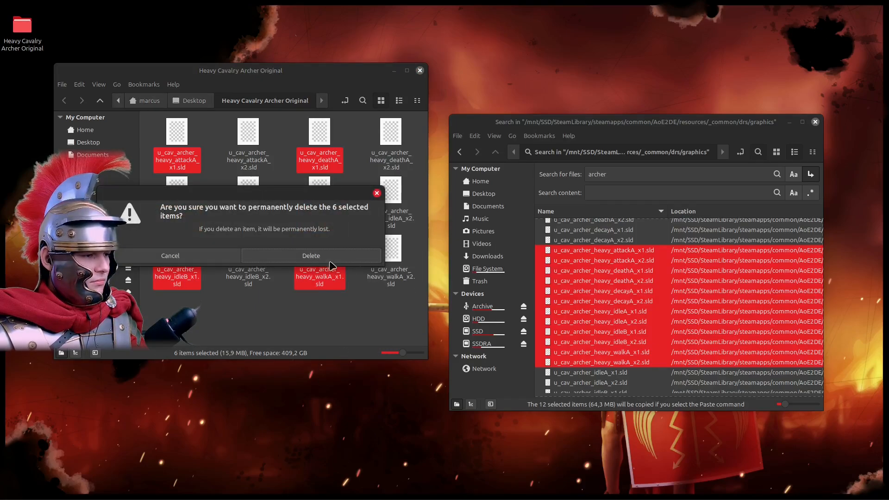
click(330, 258)
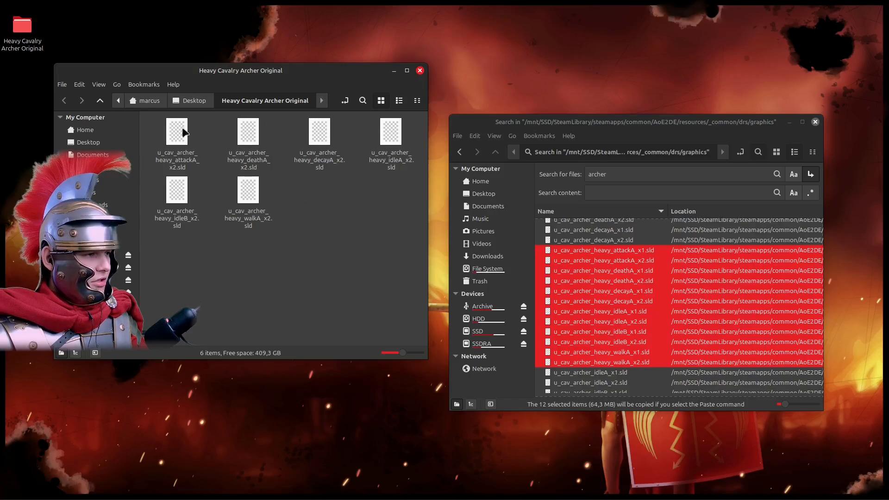
mouse_move(254, 76)
mouse_down()
mouse_move(278, 61)
mouse_move(260, 61)
mouse_up()
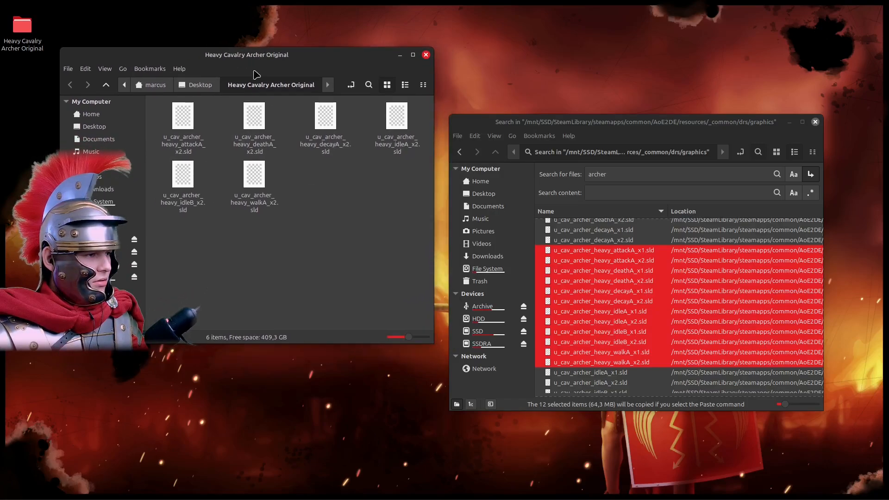
drag(393, 261, 163, 122)
click(362, 220)
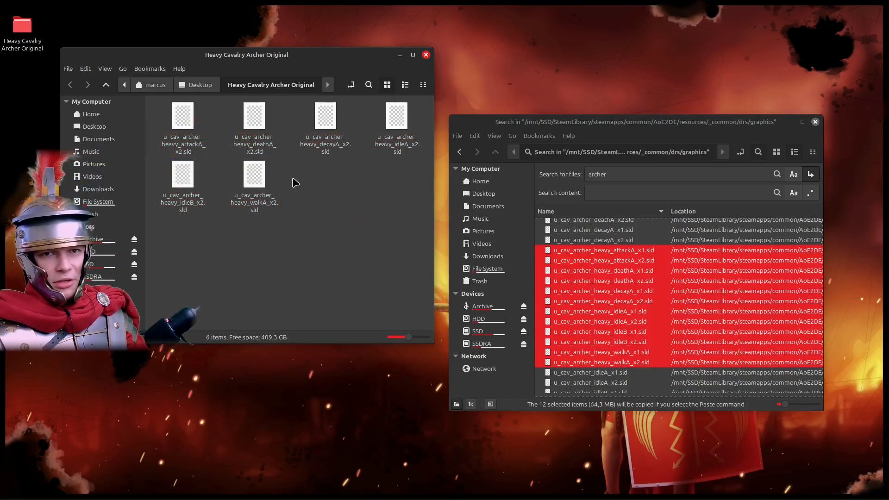
Create a desktop folder named "Heavy Cavalry Archer Chronicles", moving the open folder window out of the way.
click(595, 120)
right_click(27, 84)
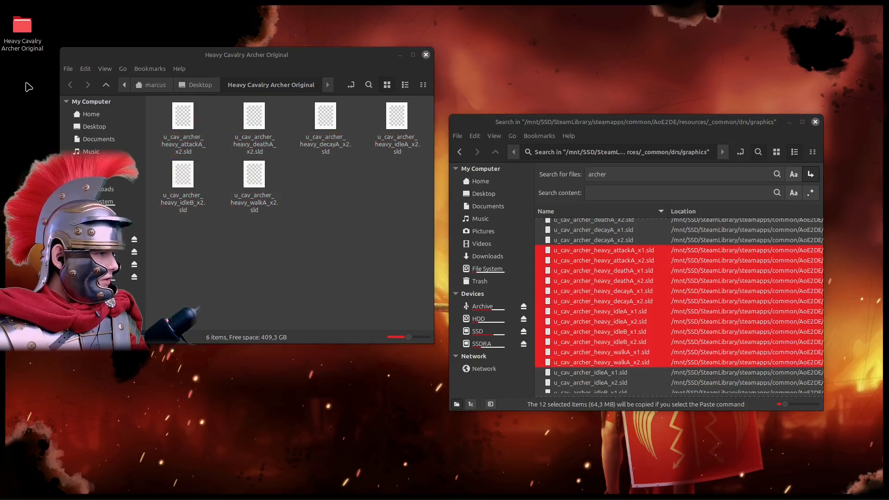
click(48, 87)
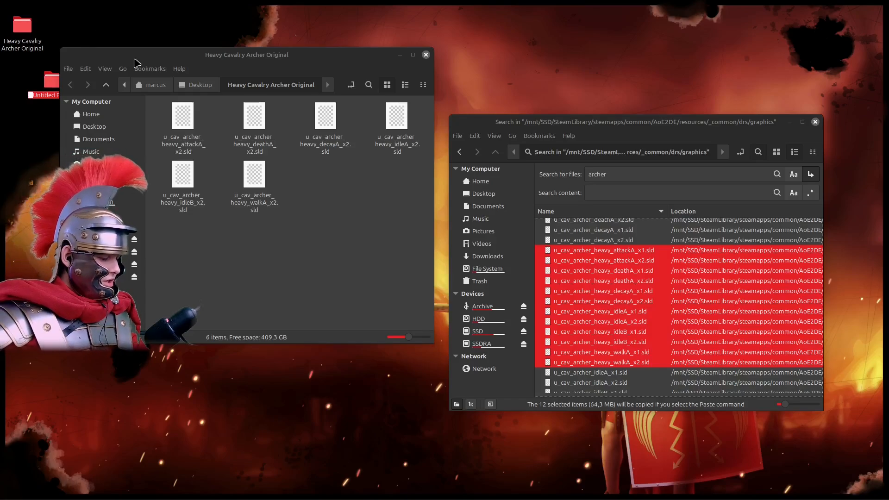
text(Heavy Ca)
key(BackSpace)
key(BackSpace)
key(BackSpace)
key(BackSpace)
key(BackSpace)
key(BackSpace)
key(BackSpace)
key(BackSpace)
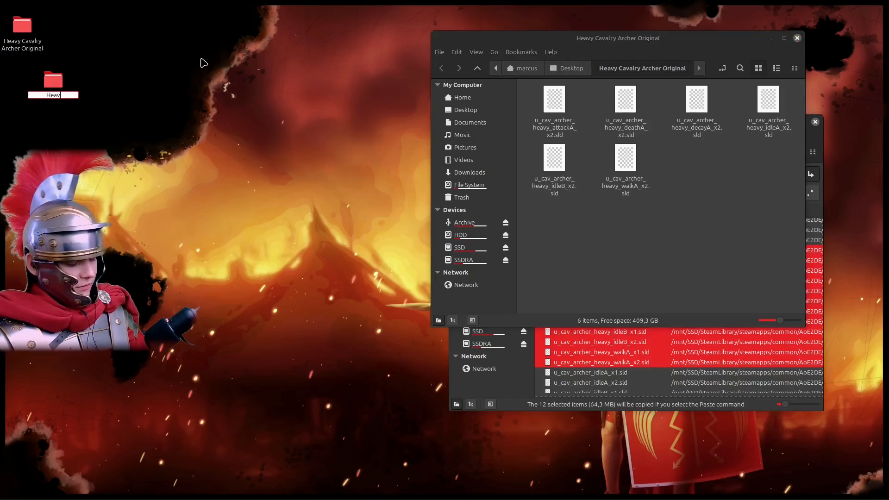
text(Heavy Cavalry Arch)
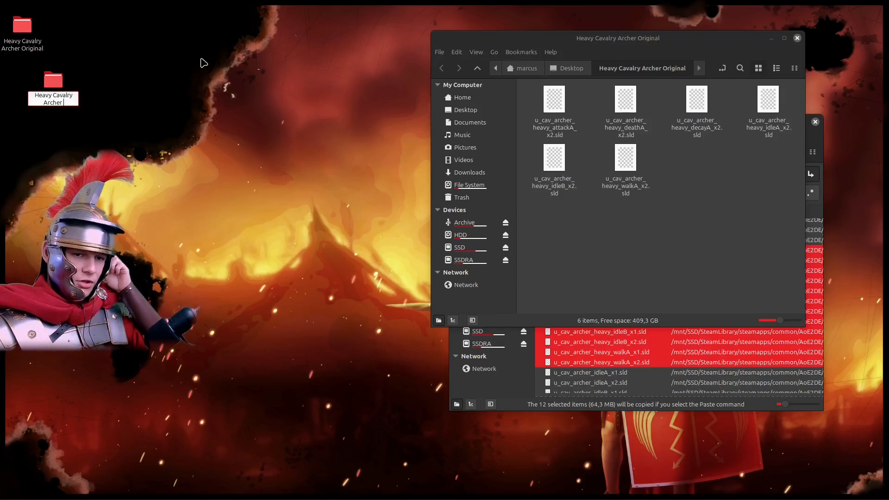
text(er Chronicles)
key(Return)
Look through the archer search results in the game's graphics folder for the u_cav_ant_archer_heavy files.
click(613, 234)
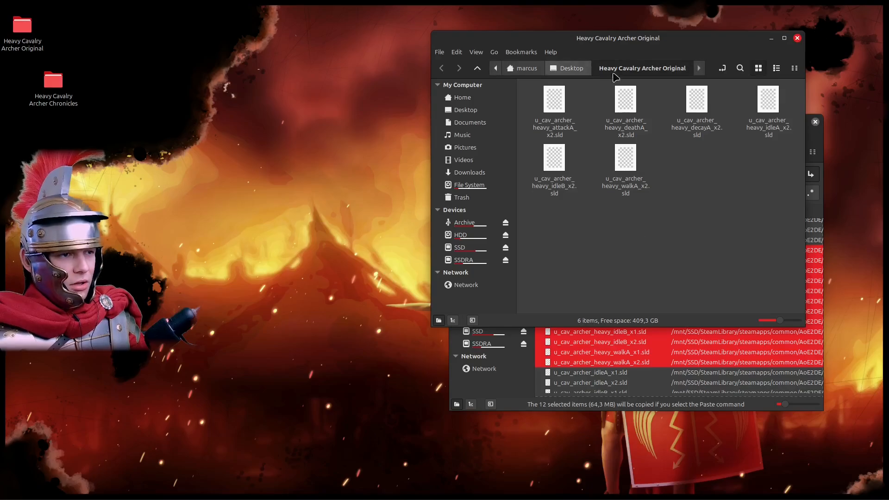
drag(723, 52, 568, 47)
click(622, 253)
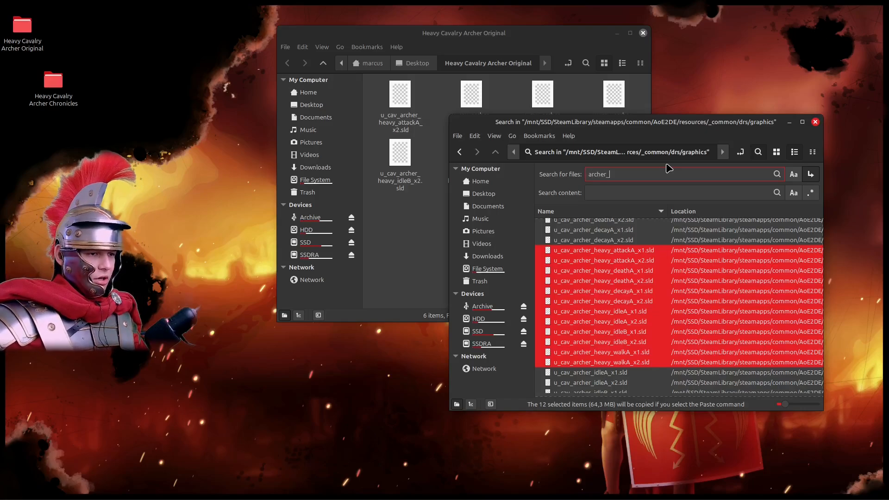
scroll(647, 309, down, 5)
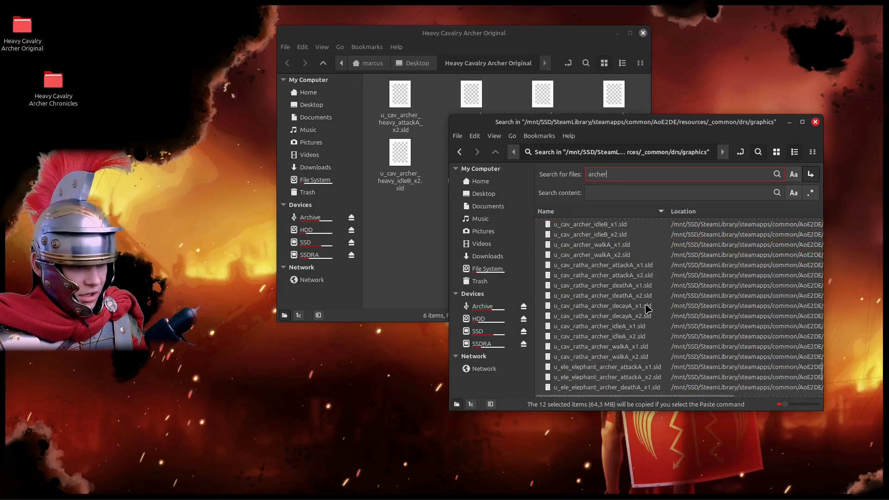
scroll(647, 309, down, 10)
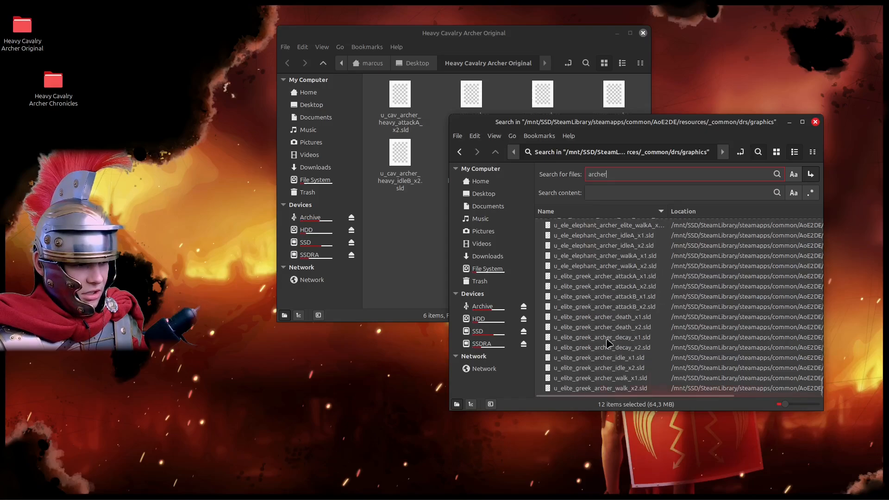
scroll(593, 333, up, 2)
scroll(592, 318, up, 12)
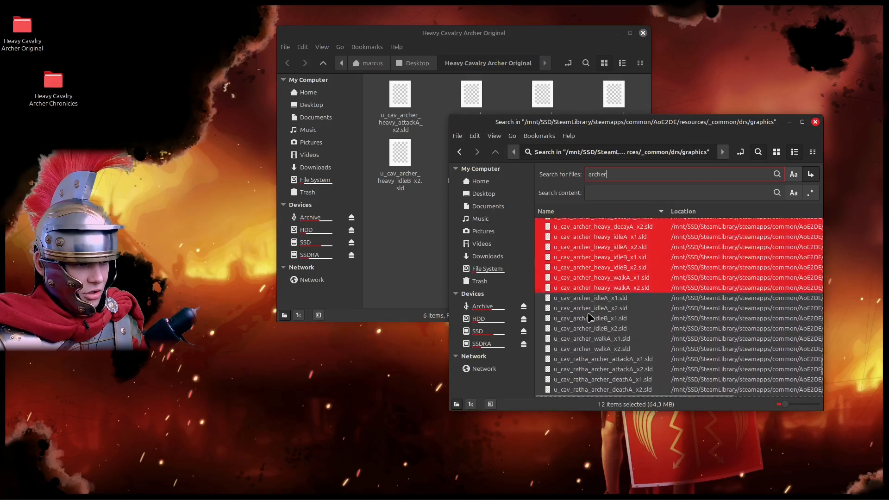
scroll(607, 300, down, 8)
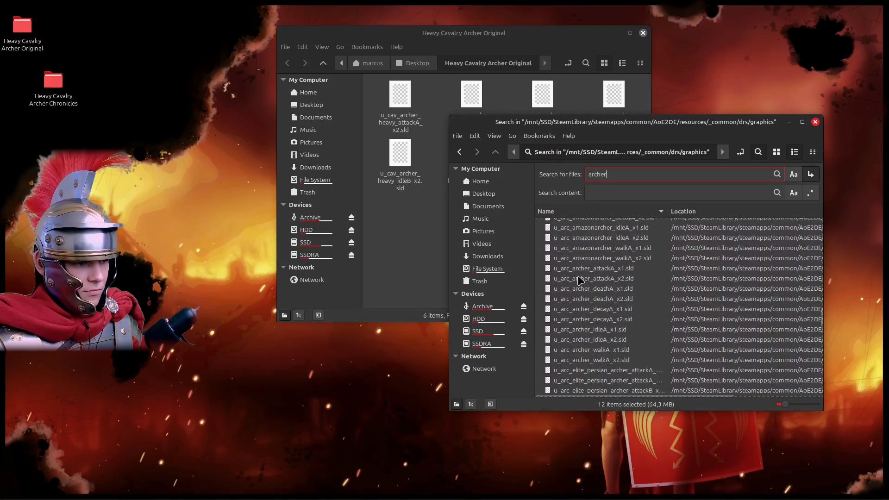
scroll(623, 275, up, 6)
click(616, 264)
scroll(613, 267, up, 3)
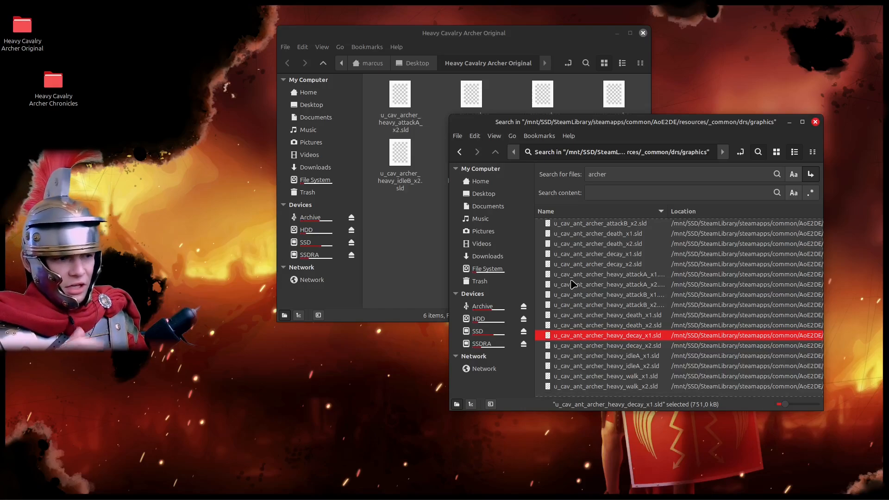
Move the sld-extractor-main folder from Downloads to the desktop.
mouse_move(226, 499)
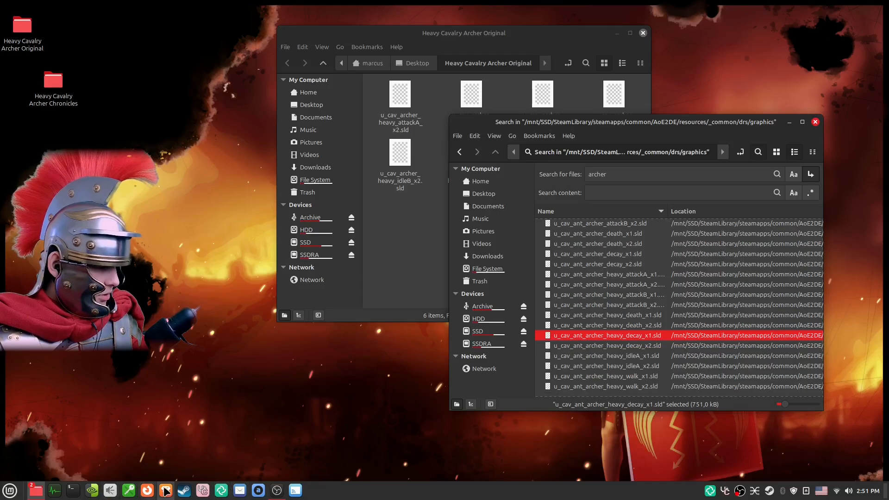
click(399, 239)
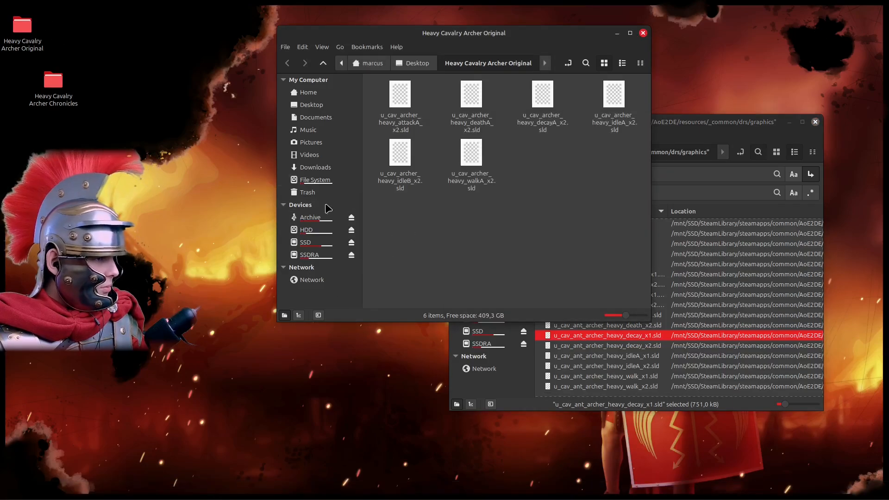
click(319, 167)
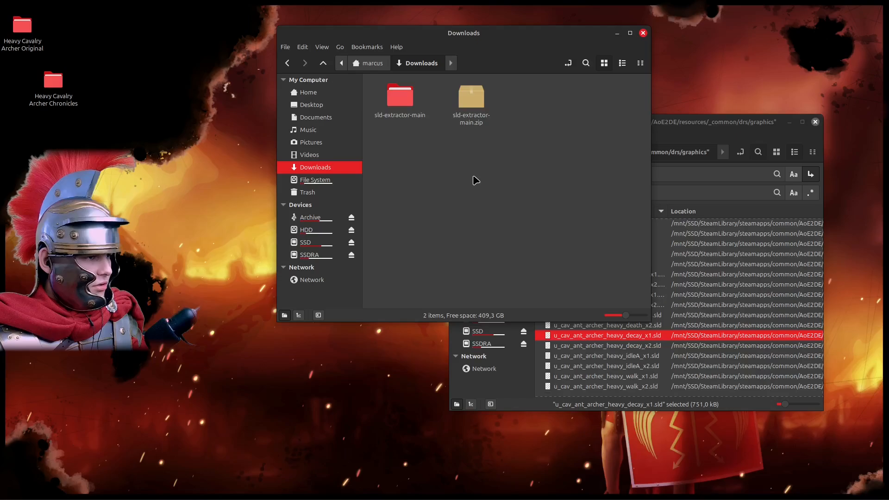
click(30, 158)
drag(400, 100, 85, 46)
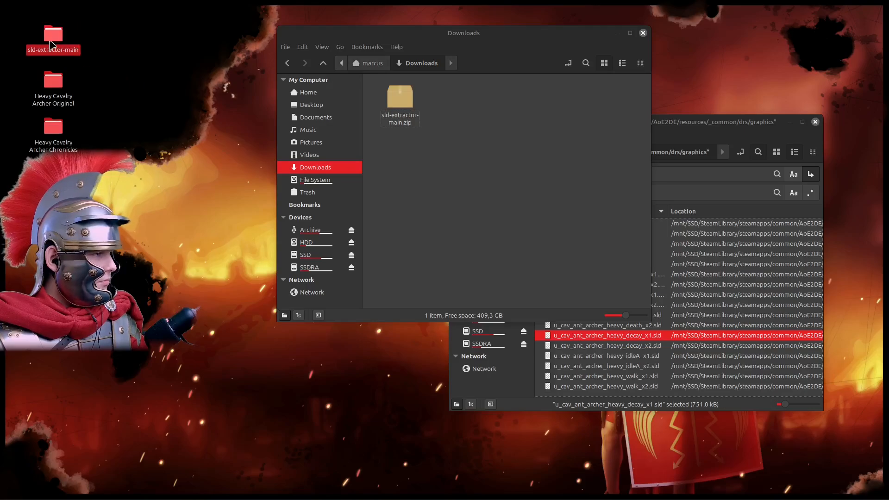
Open sld-extractor.html from the sld-extractor-main folder in Firefox.
double_click(57, 45)
drag(284, 33, 562, 102)
double_click(494, 166)
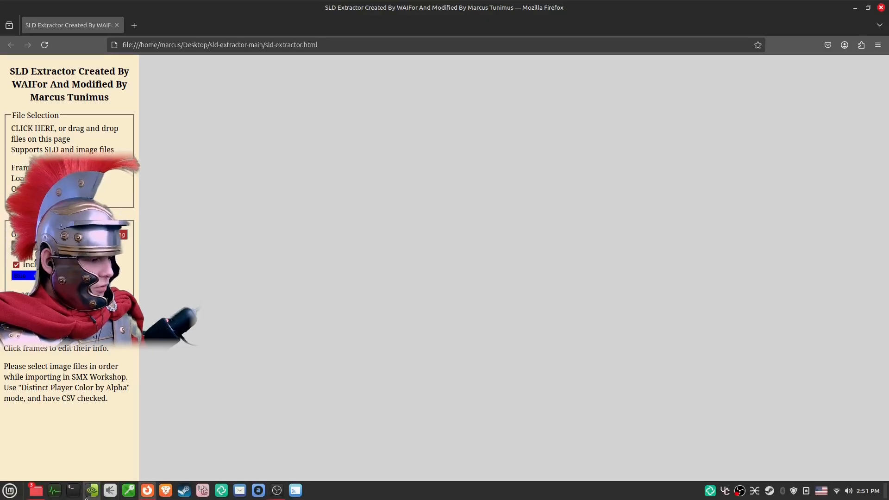
Load u_cav_ant_archer_heavy_attackA_x1.sld from the search results into the SLD Extractor page to preview its frames.
mouse_move(36, 490)
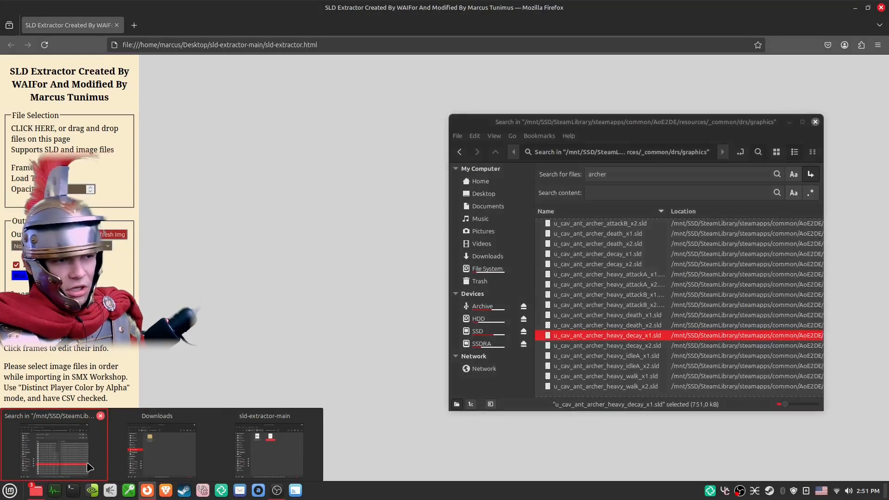
click(89, 465)
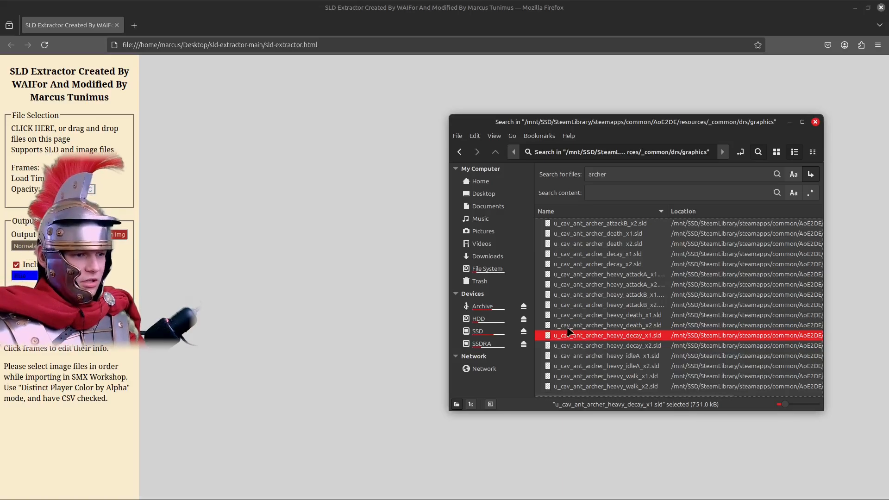
click(614, 276)
drag(597, 279, 267, 235)
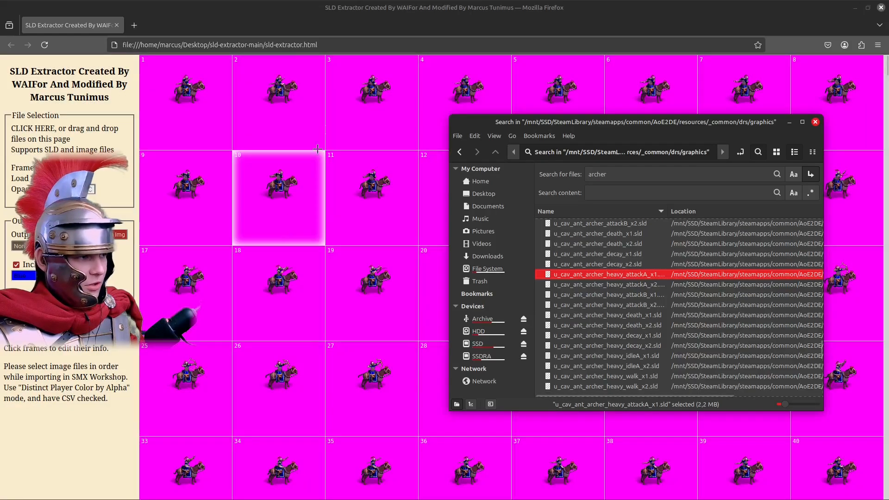
click(311, 148)
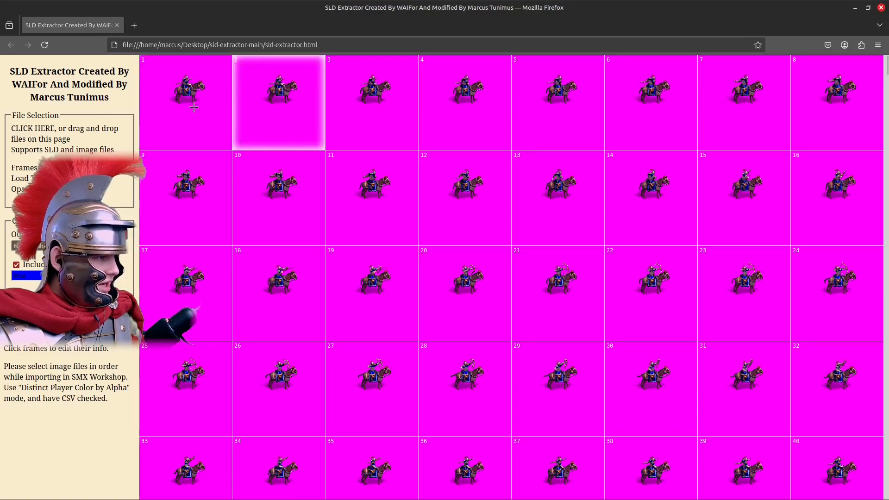
Load u_cav_ant_archer_heavy_attackA_x2.sld into the SLD Extractor and look over its larger frames.
mouse_move(54, 493)
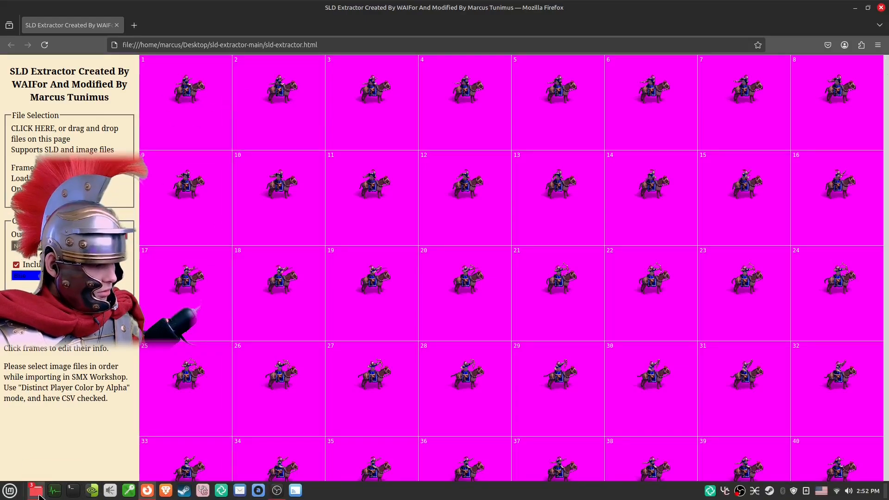
click(65, 444)
drag(599, 285, 244, 161)
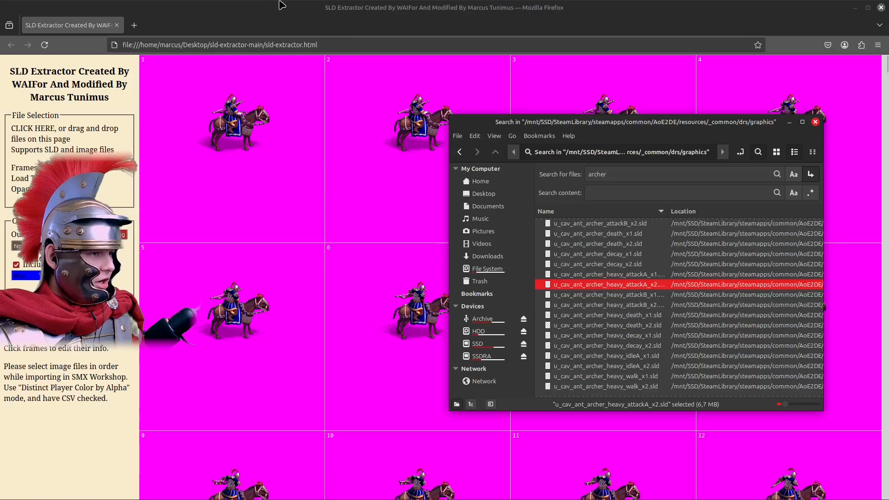
click(279, 4)
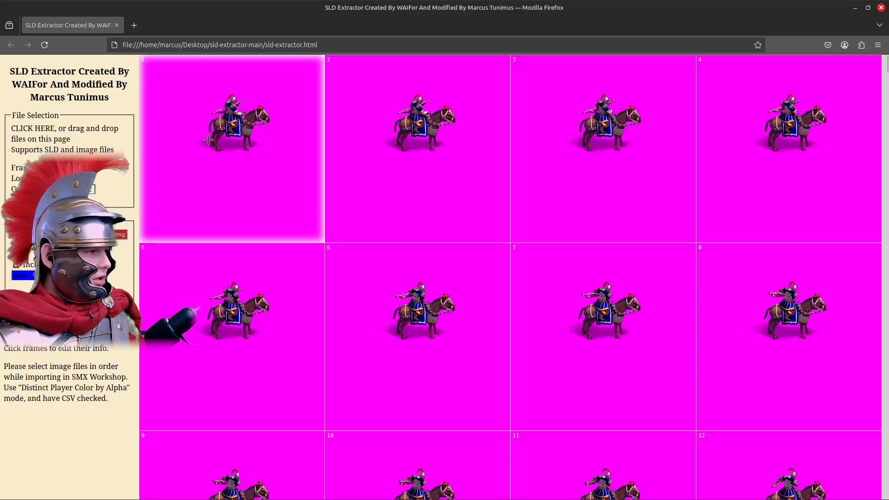
scroll(363, 221, down, 5)
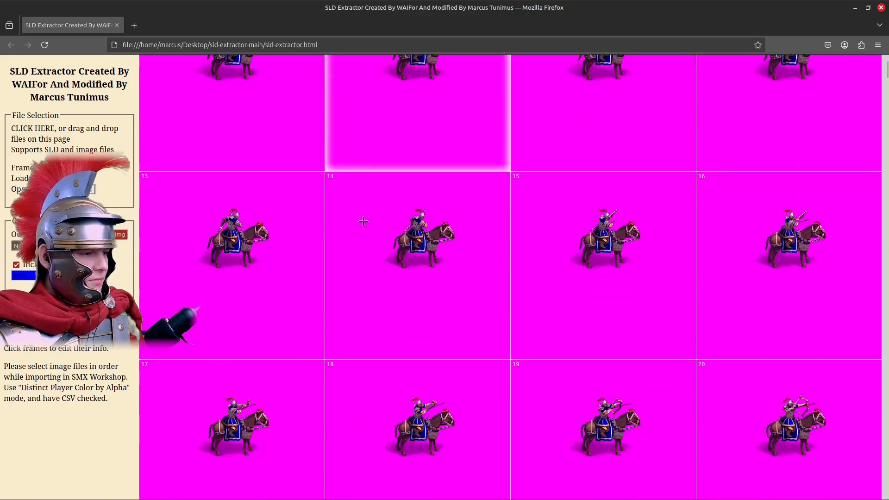
scroll(361, 227, up, 5)
Copy the u_cav_ant_archer_heavy x2 files (attackA, attackB, death, decay, idleA and walk) from the file manager's search results.
mouse_move(144, 497)
mouse_move(36, 490)
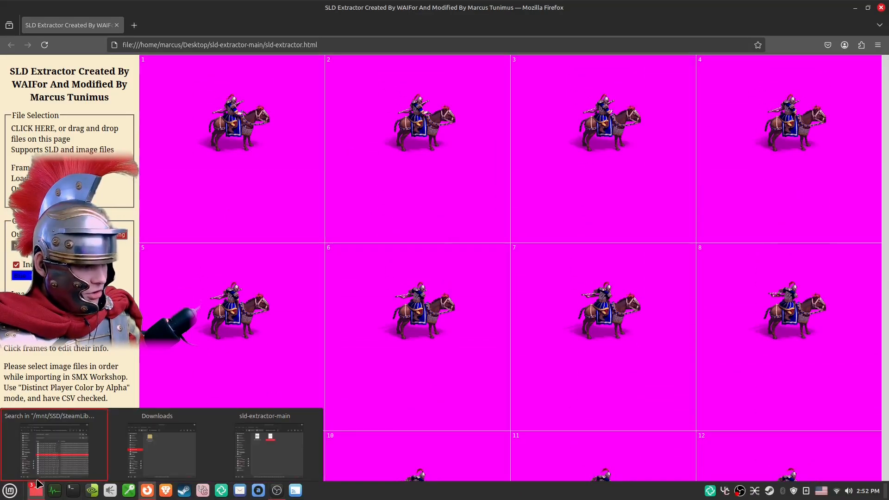
click(65, 459)
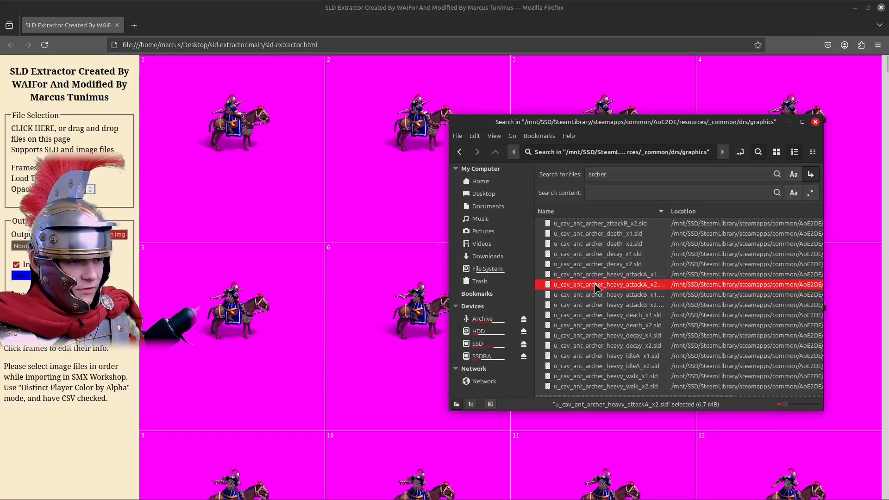
click(607, 275)
click(611, 285)
ctrl+click(617, 305)
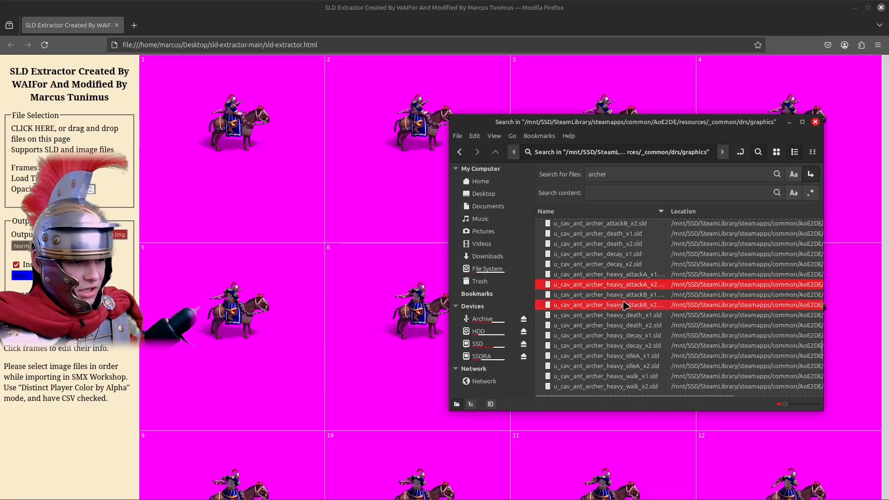
ctrl+click(620, 325)
ctrl+click(617, 346)
ctrl+click(610, 366)
ctrl+click(607, 386)
scroll(606, 341, down, 1)
scroll(606, 341, down, 1)
key(ctrl+c)
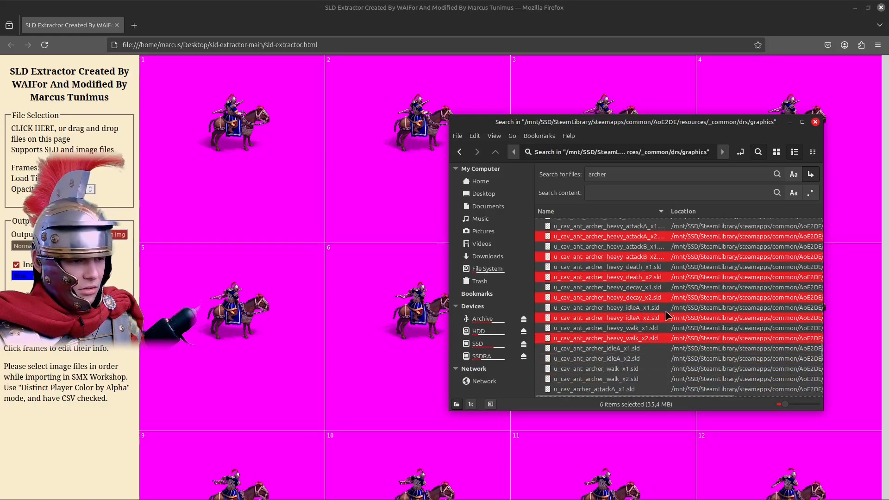
right_click(584, 236)
click(609, 273)
Paste the six copied x2 SLD files into the Heavy Cavalry Archer Chronicles folder on the desktop.
click(855, 7)
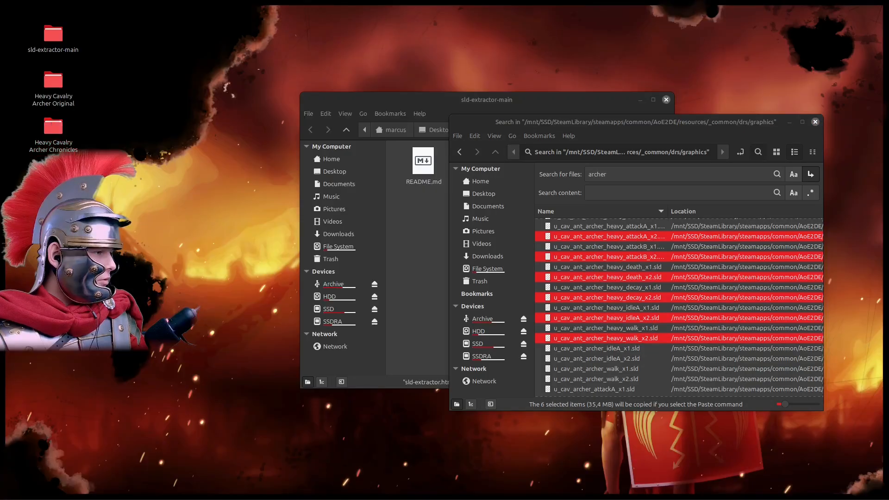
double_click(54, 128)
drag(225, 32, 502, 43)
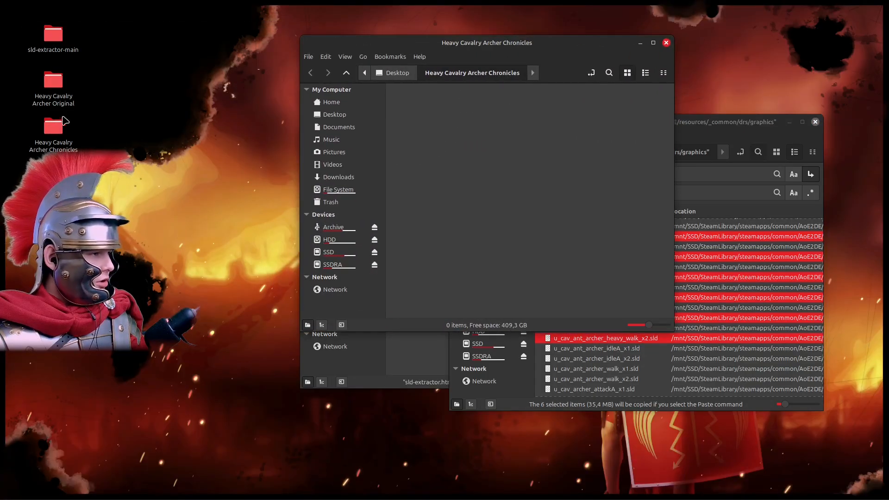
right_click(472, 136)
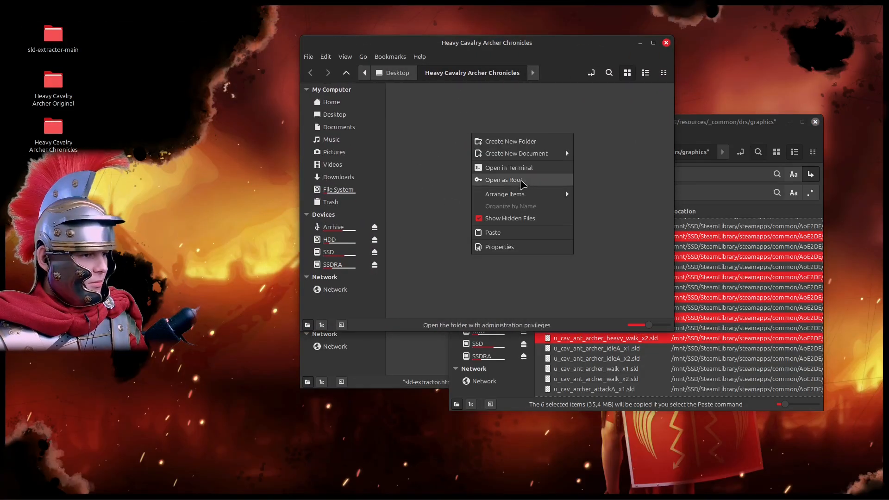
click(500, 230)
click(575, 200)
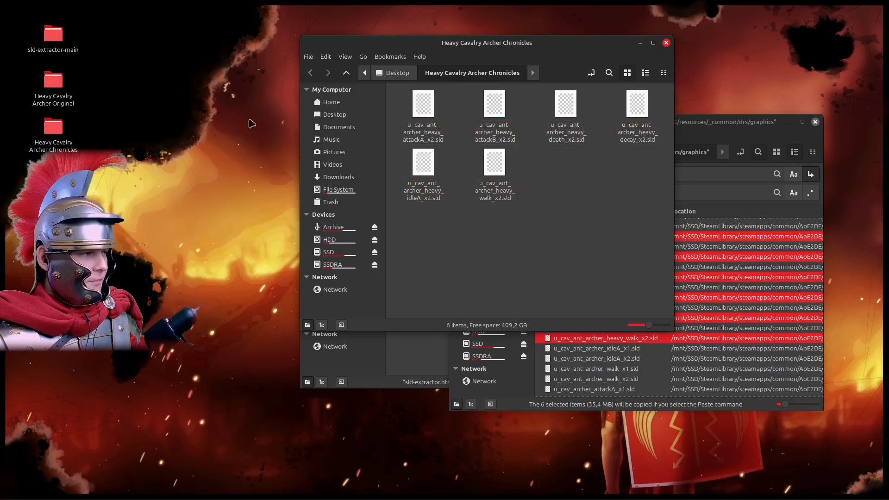
Compare the files in the Heavy Cavalry Archer Original and Chronicles folders, closing both windows when done.
double_click(54, 89)
drag(305, 28, 645, 228)
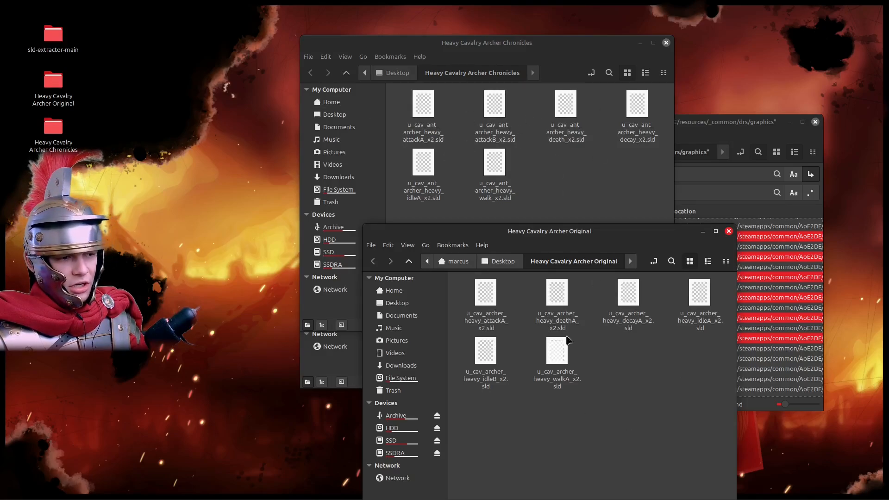
click(728, 231)
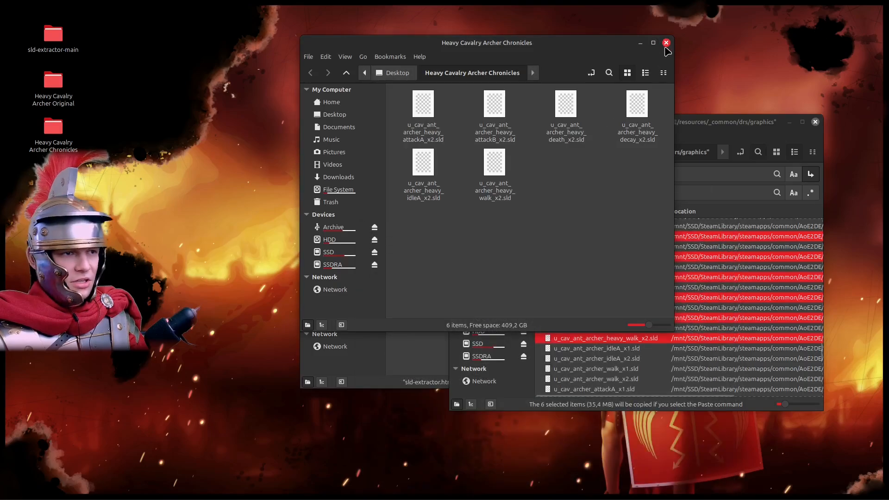
click(666, 44)
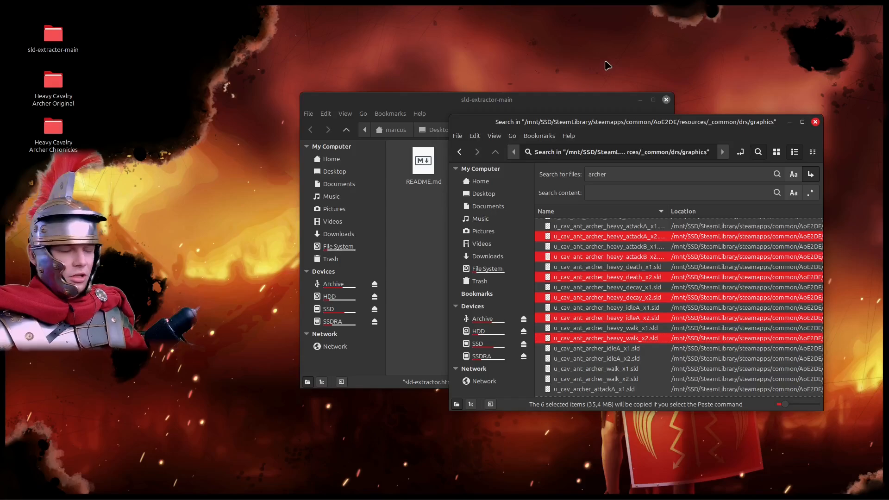
Create a new desktop folder named Dark Age Mill Original.
right_click(47, 180)
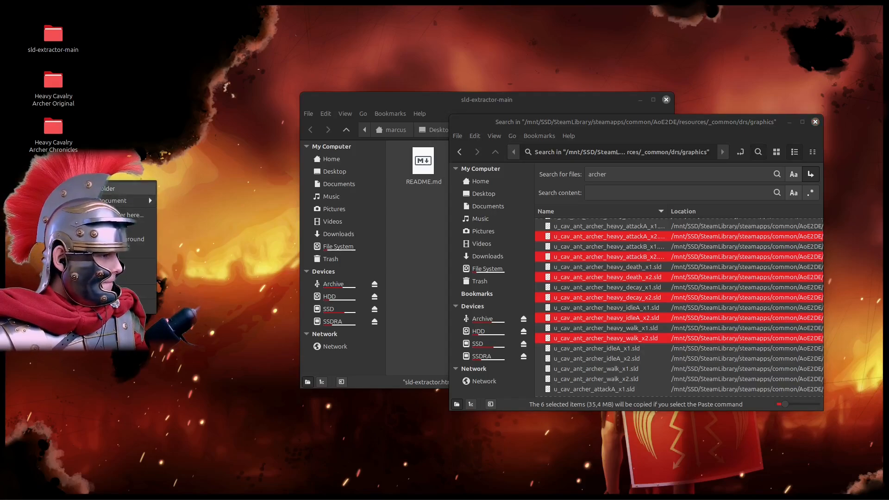
click(134, 188)
text(Dark)
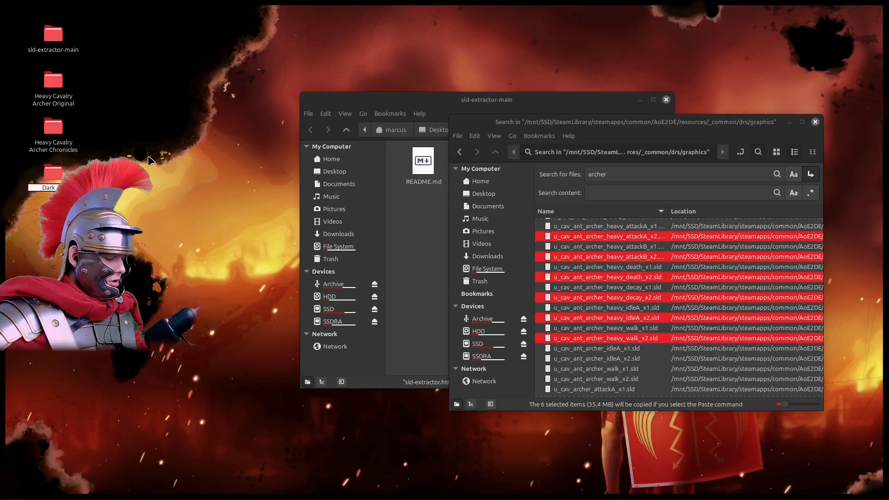
text( Age Mill)
click(118, 185)
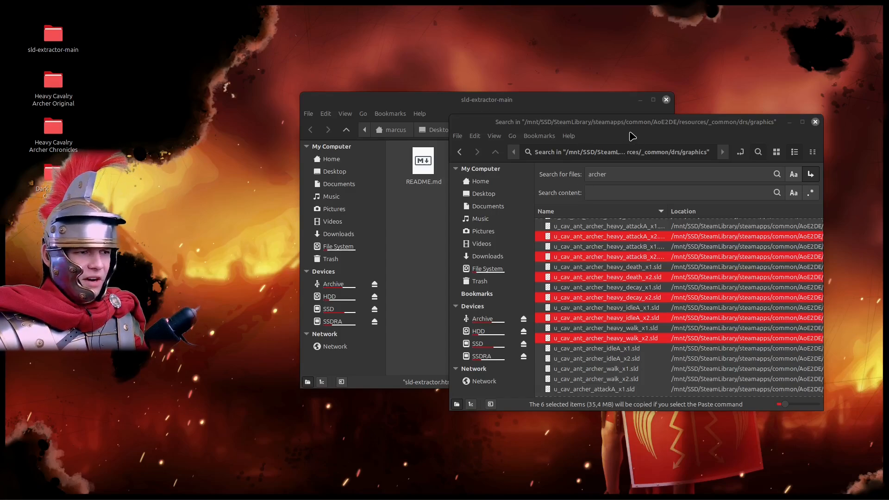
Leave the archer search results and return to the AoE2DE installation folder.
scroll(718, 353, up, 15)
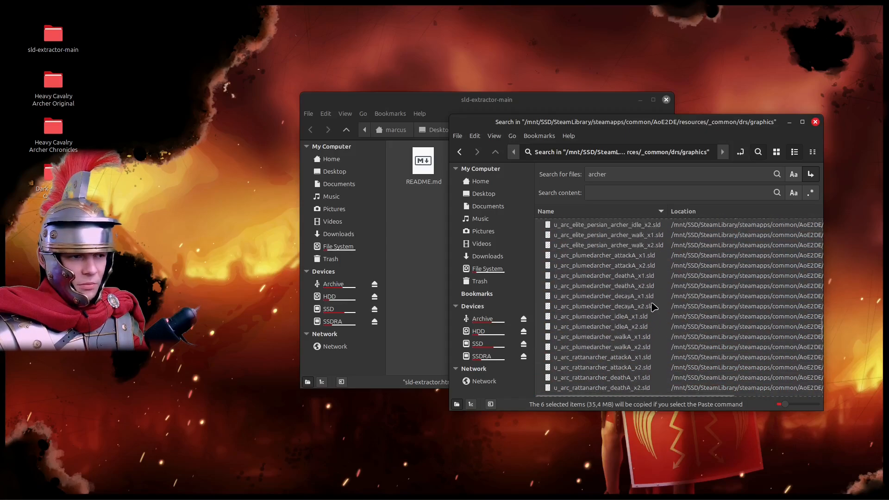
scroll(653, 297, up, 7)
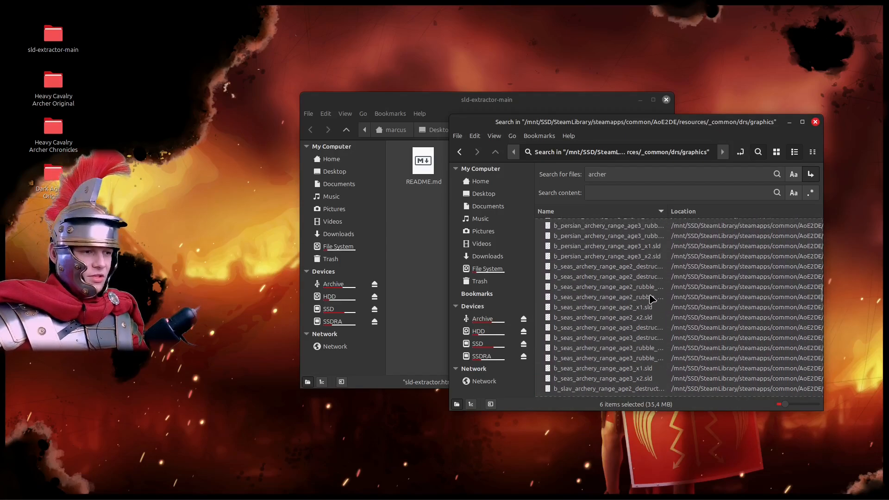
click(459, 152)
drag(589, 123, 489, 50)
click(444, 80)
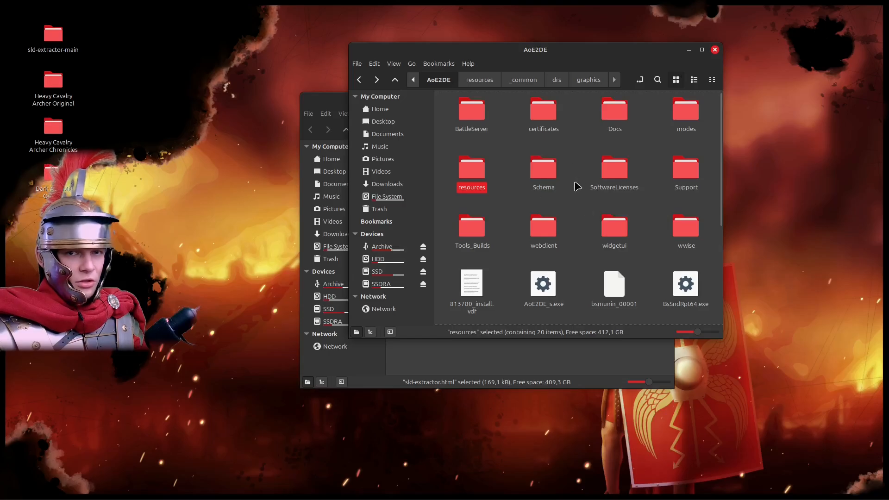
Open the Pompeii mode's graphics folder at modes/Pompeii/resources/_common/drs/graphics.
double_click(691, 113)
double_click(469, 110)
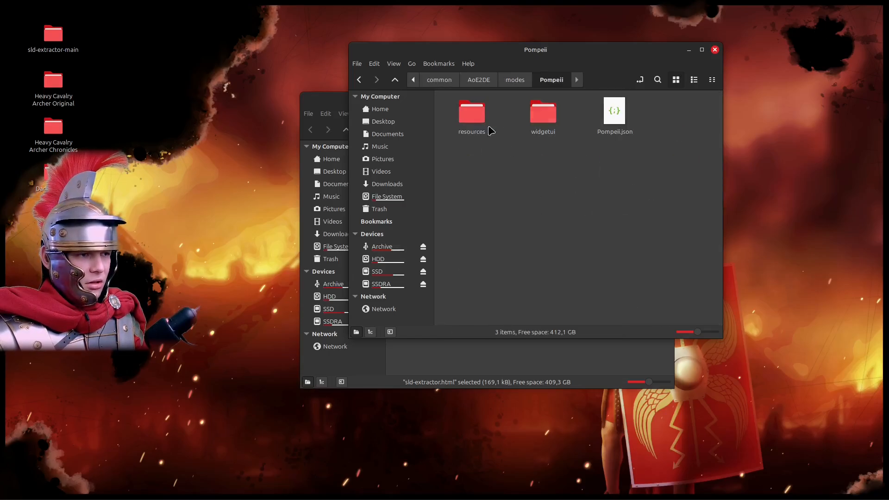
double_click(467, 116)
double_click(555, 115)
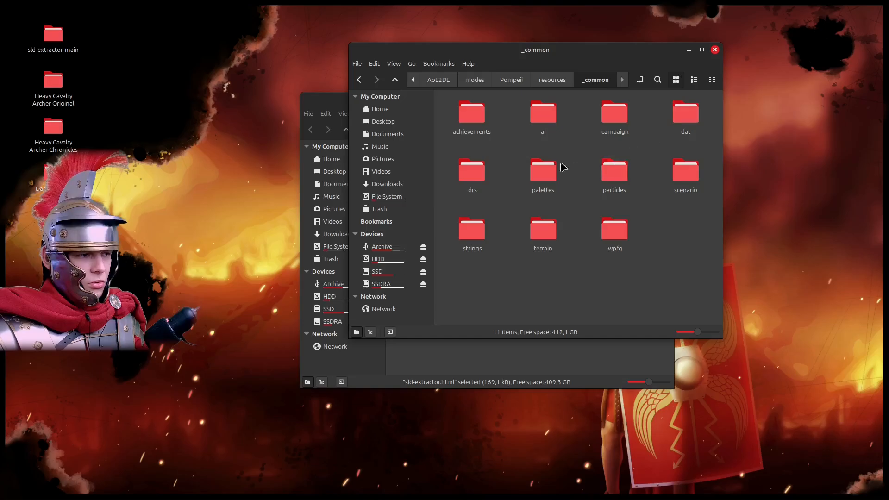
double_click(484, 172)
double_click(555, 111)
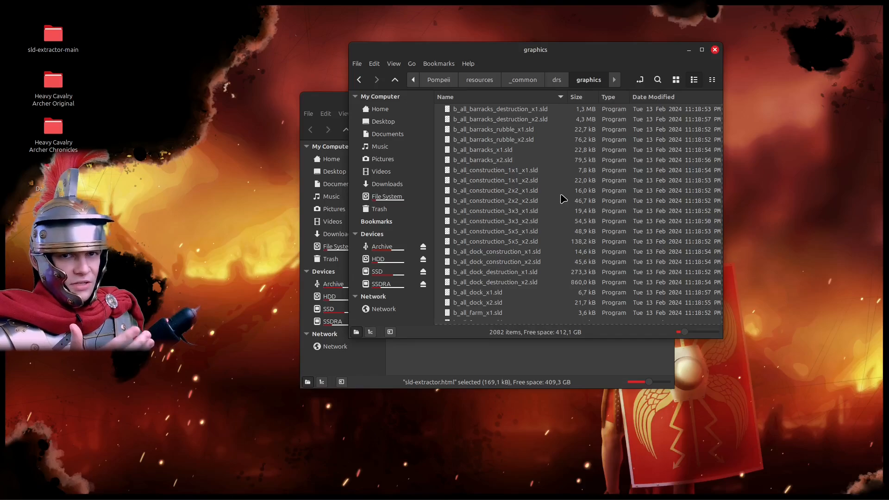
Search the Pompeii graphics folder for granary and look through the results for the Roman files.
click(518, 170)
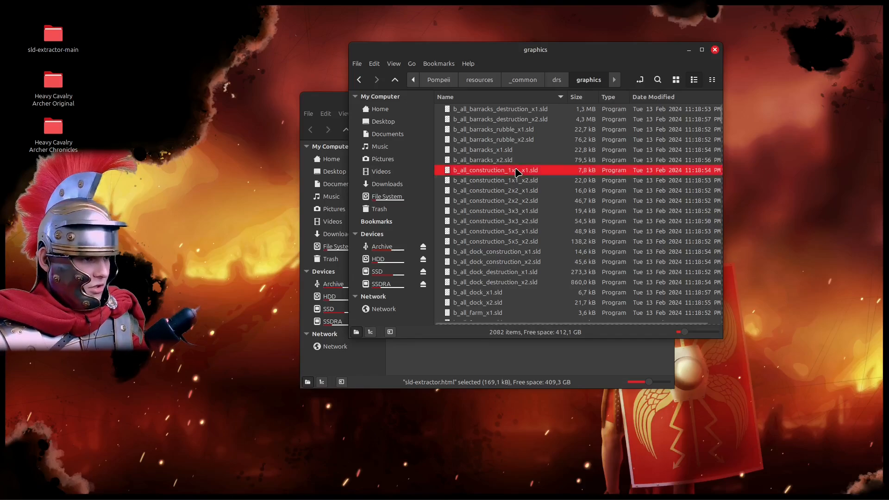
key(ctrl+f)
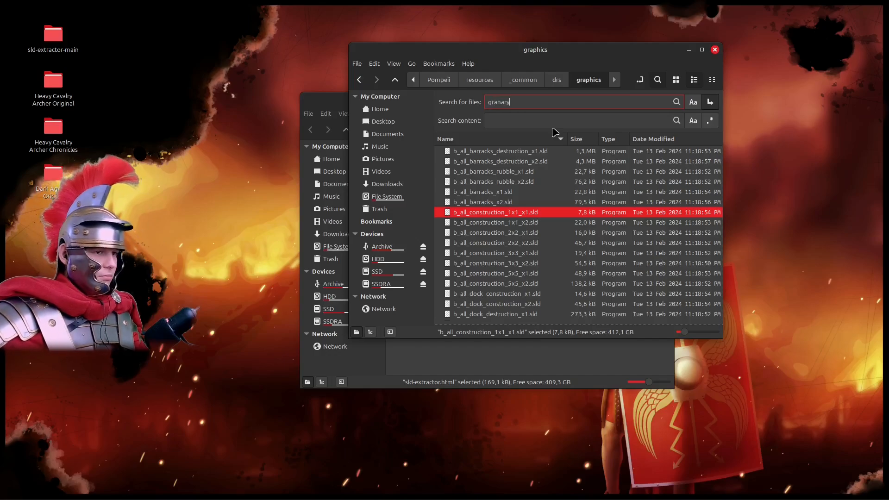
key(Return)
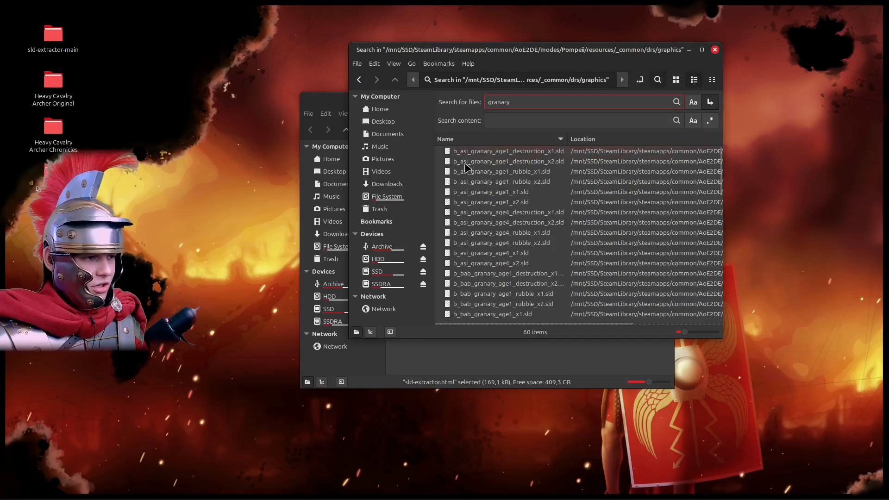
scroll(473, 256, down, 5)
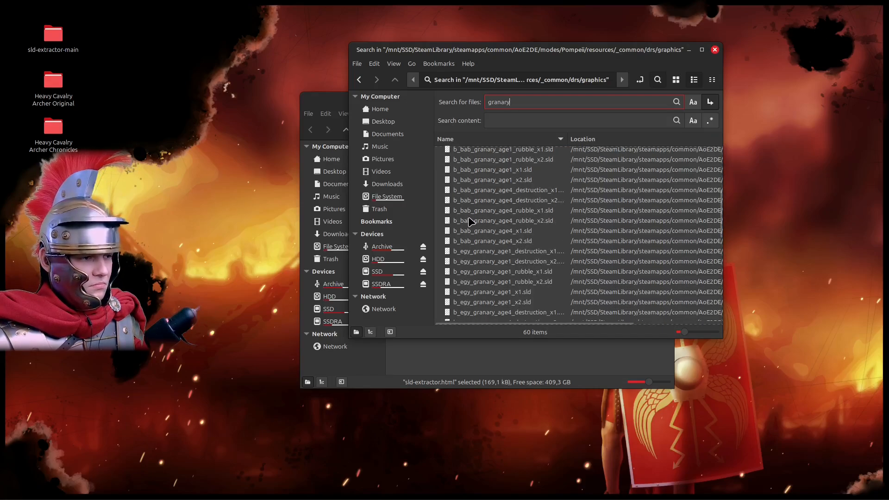
scroll(471, 225, down, 2)
scroll(469, 222, down, 8)
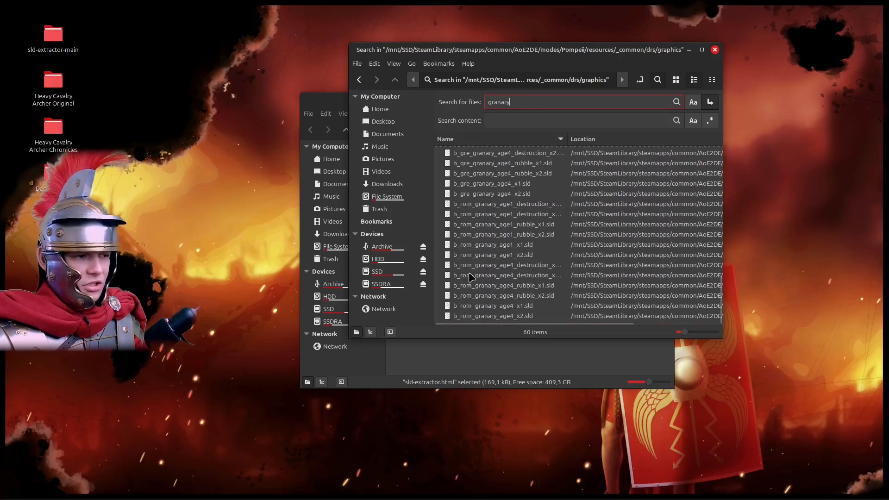
Widen the name column and copy b_rom_granary_age1_destruction_x2.sld, b_rom_granary_age1_rubble_x2.sld and b_rom_granary_age1_x2.sld.
click(476, 205)
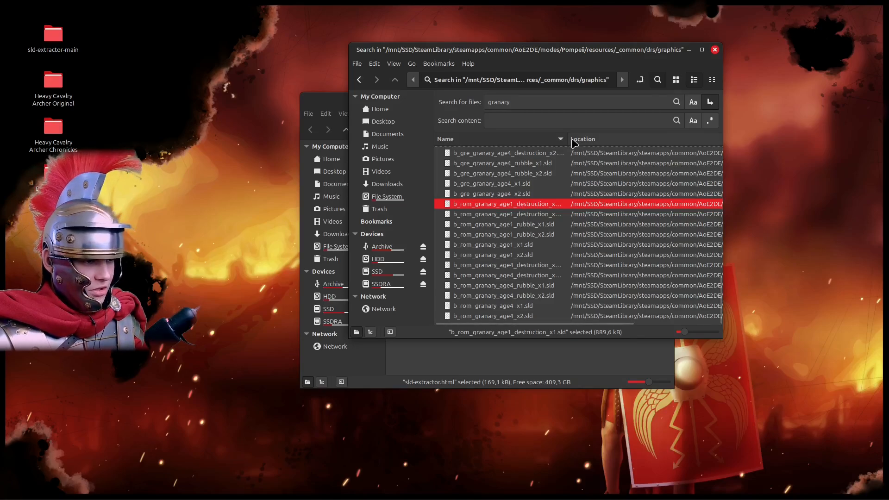
drag(566, 139, 596, 140)
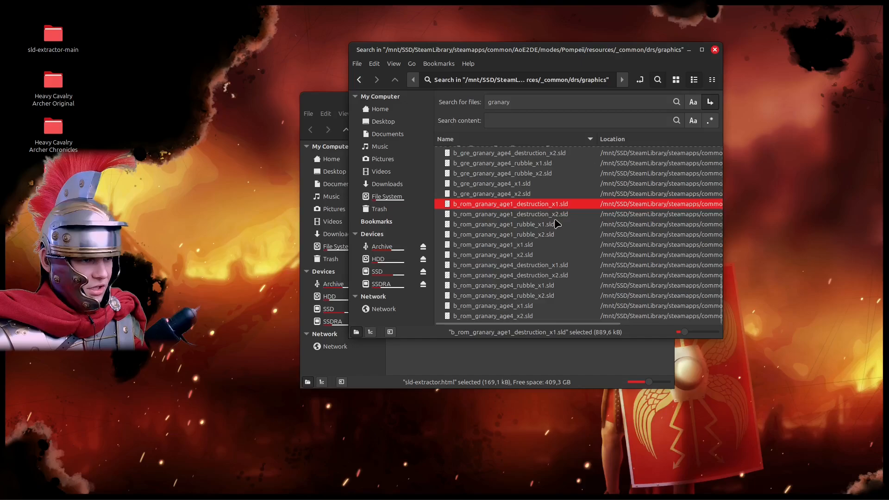
click(544, 216)
ctrl+click(516, 235)
ctrl+click(500, 255)
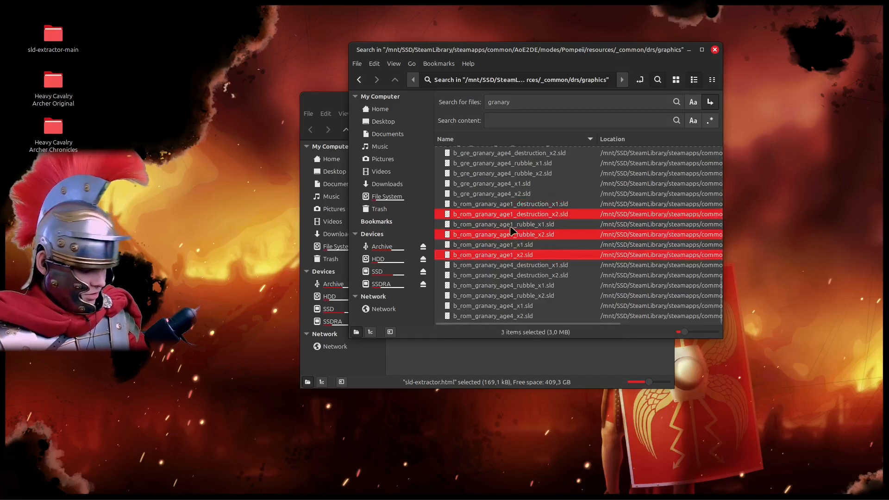
key(ctrl+c)
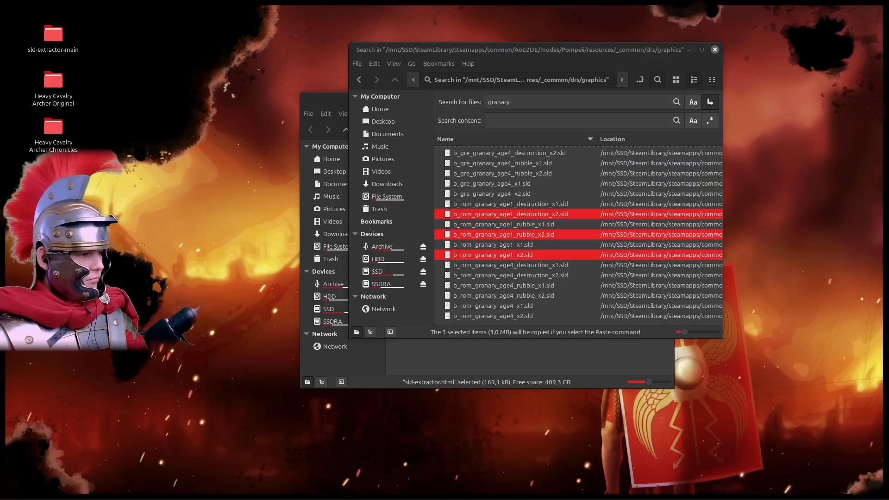
Paste the three copied Roman granary x2 files into the Roman Stone Age Granary desktop folder and close its window.
right_click(225, 150)
click(252, 249)
click(234, 204)
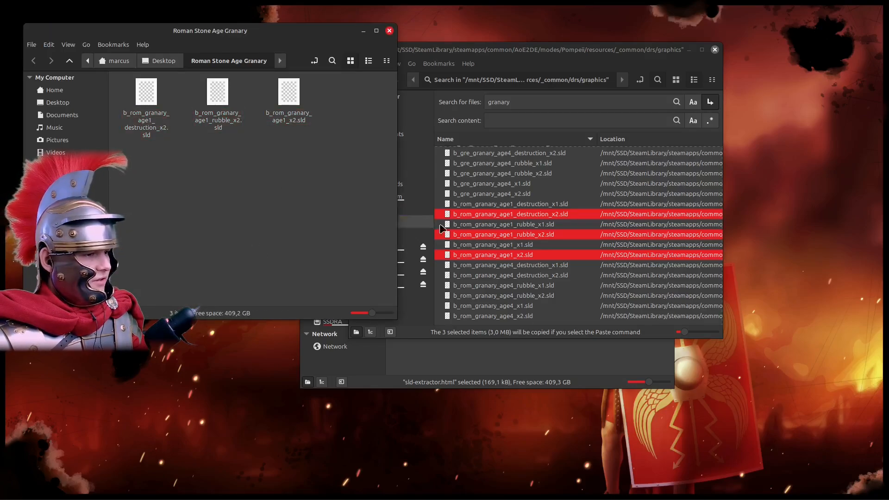
right_click(479, 214)
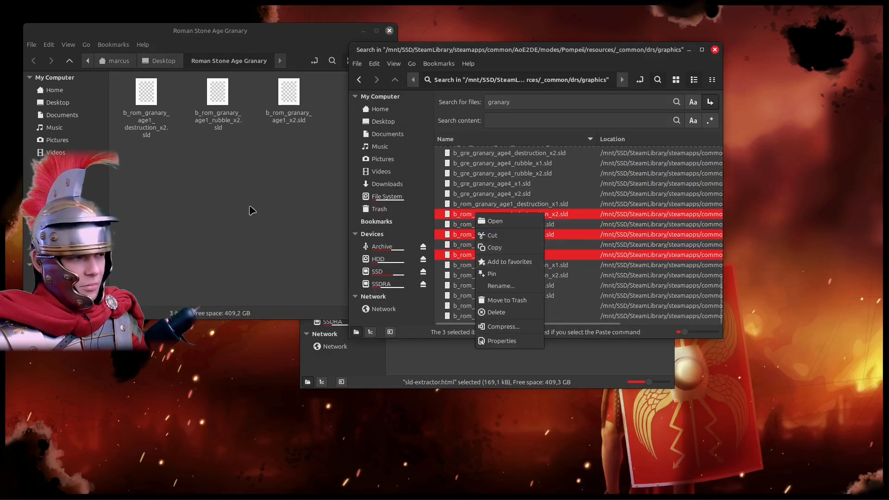
click(298, 196)
click(274, 205)
drag(209, 123, 132, 94)
click(302, 196)
click(389, 31)
Open the Dark Age Mill Original folder and arrange its window beside the granary search results.
click(128, 190)
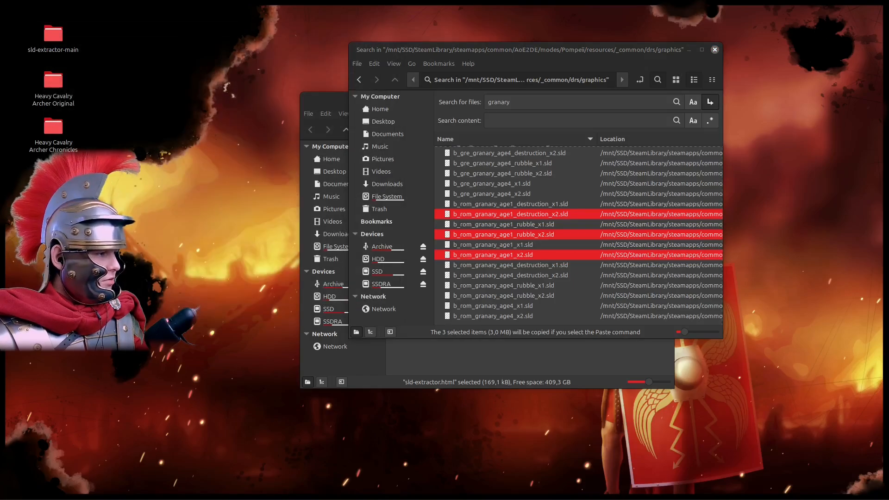
drag(293, 33, 327, 118)
drag(633, 48, 734, 44)
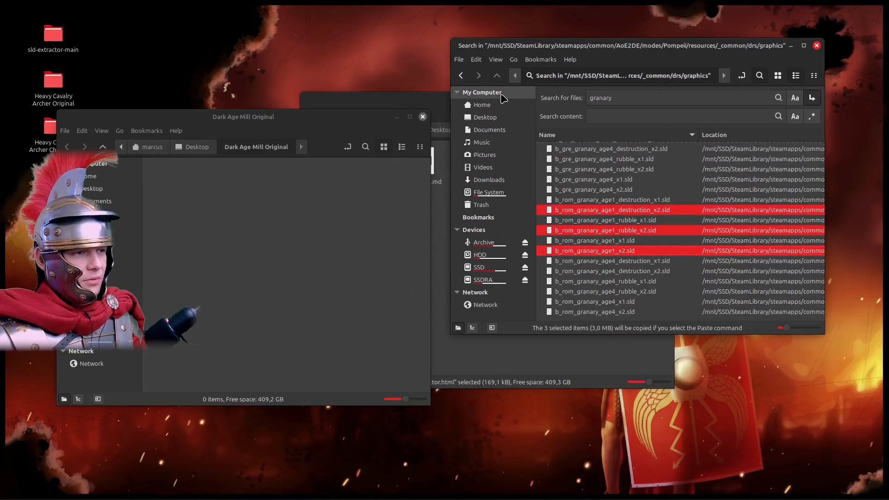
Leave the granary search and open the base game's graphics folder at AoE2DE/resources/_common/drs/graphics.
click(460, 77)
click(515, 76)
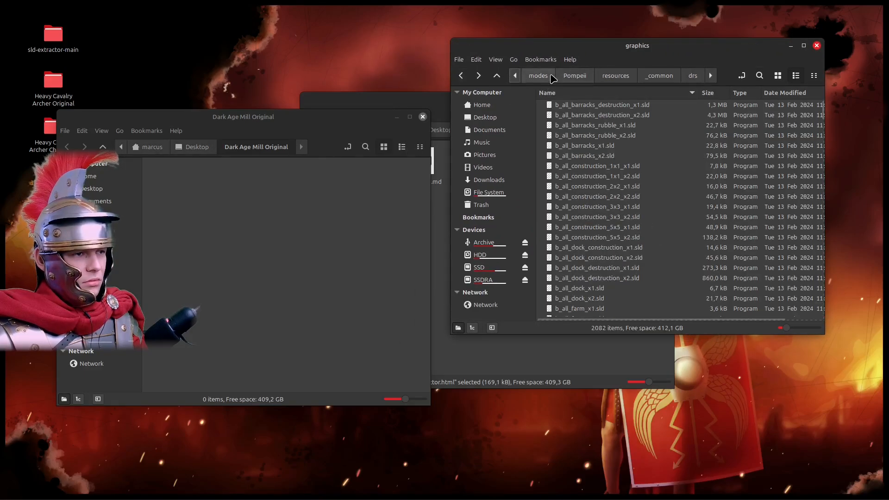
click(515, 76)
click(540, 75)
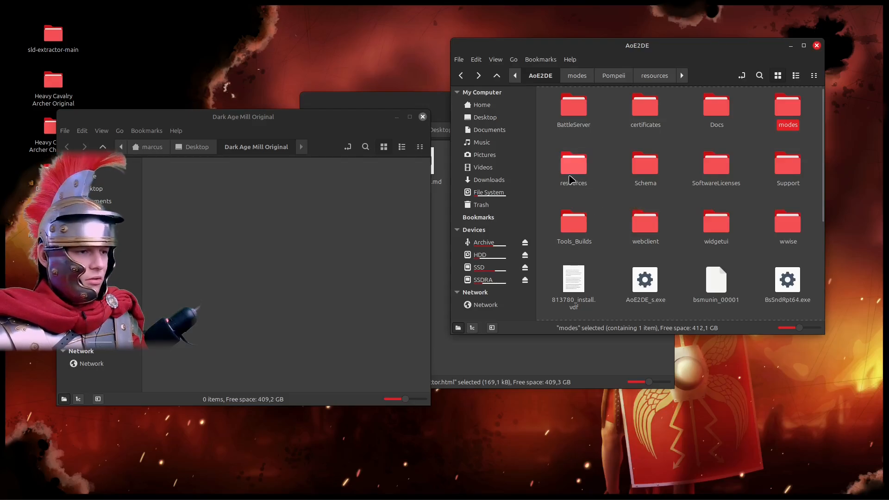
double_click(575, 175)
double_click(645, 128)
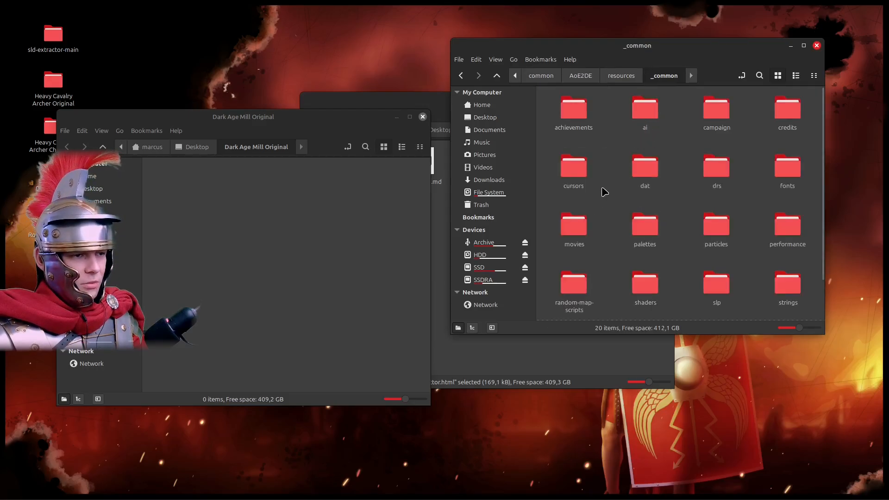
double_click(727, 166)
double_click(645, 114)
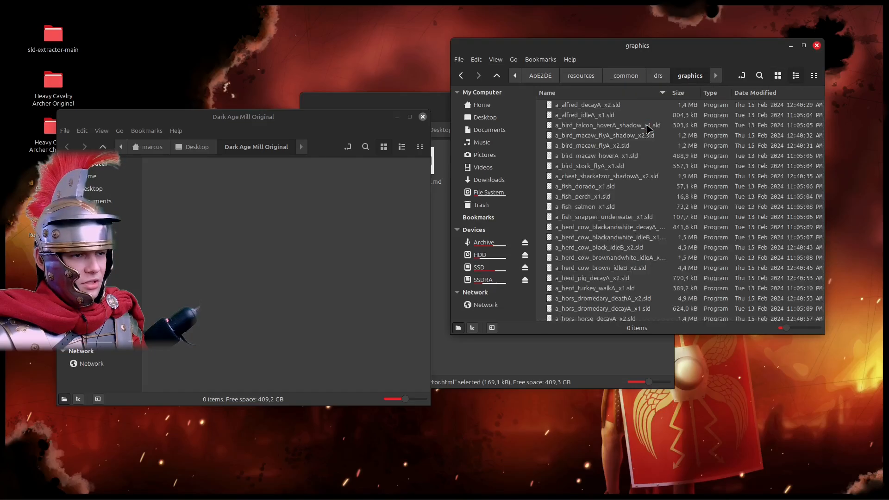
Search the base game's graphics folder for mill.
click(740, 76)
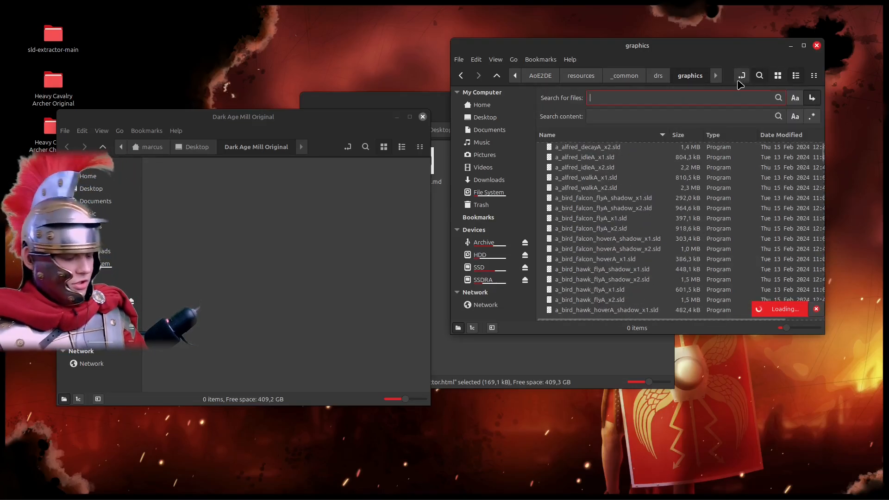
text(M)
key(BackSpace)
text(mill)
key(Return)
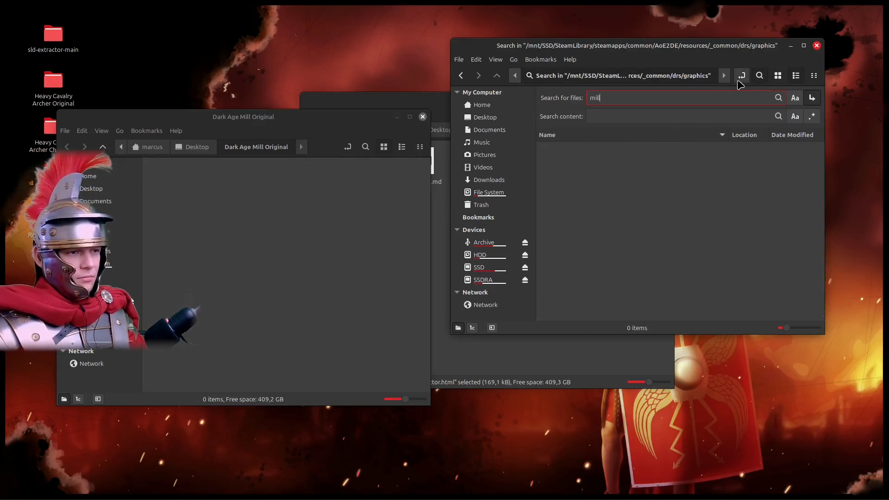
Look through the mill search results for the Dark Age mill graphics.
scroll(710, 226, down, 6)
scroll(690, 226, down, 10)
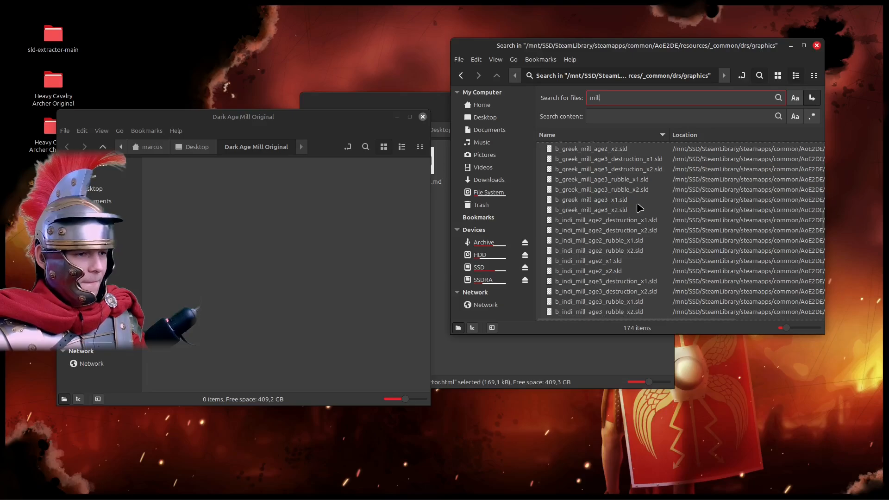
scroll(646, 212, down, 8)
scroll(636, 204, down, 5)
scroll(636, 205, up, 5)
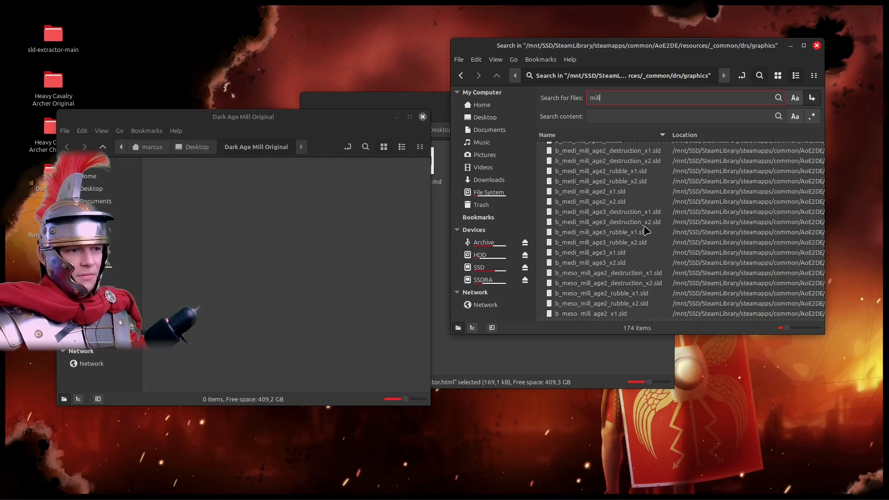
scroll(648, 231, down, 8)
scroll(625, 217, up, 10)
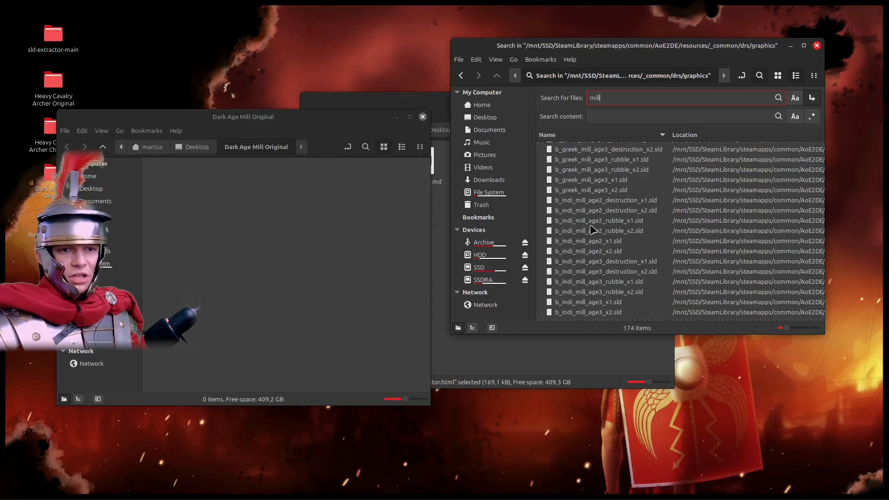
scroll(596, 230, down, 10)
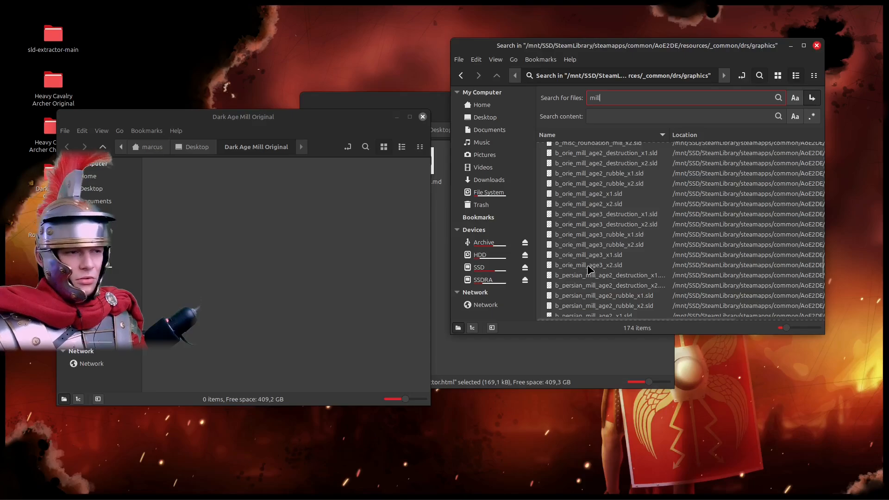
Search the base game's graphics folder for Dark and locate the b_dark_mill_age1 files in the results.
scroll(588, 264, down, 6)
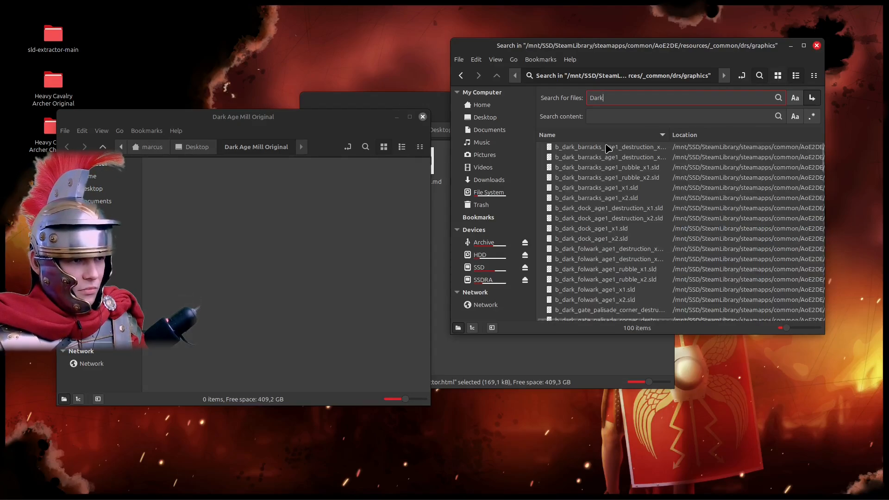
scroll(597, 232, down, 10)
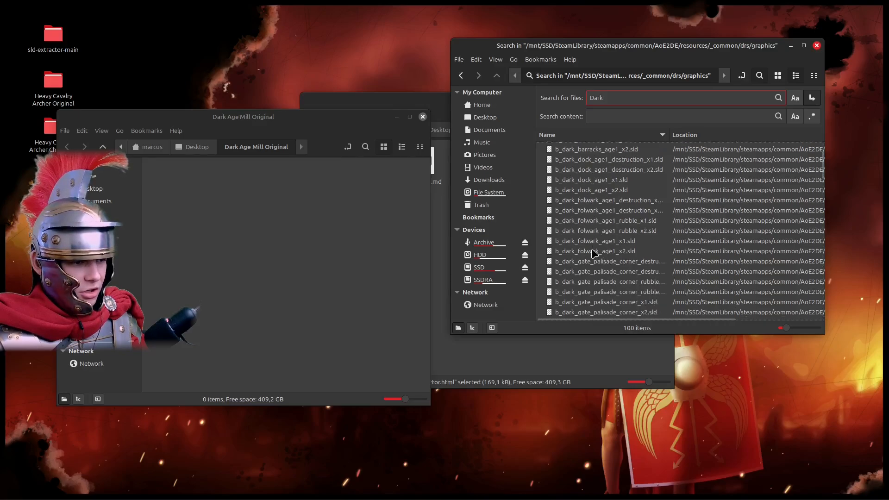
scroll(594, 242, down, 10)
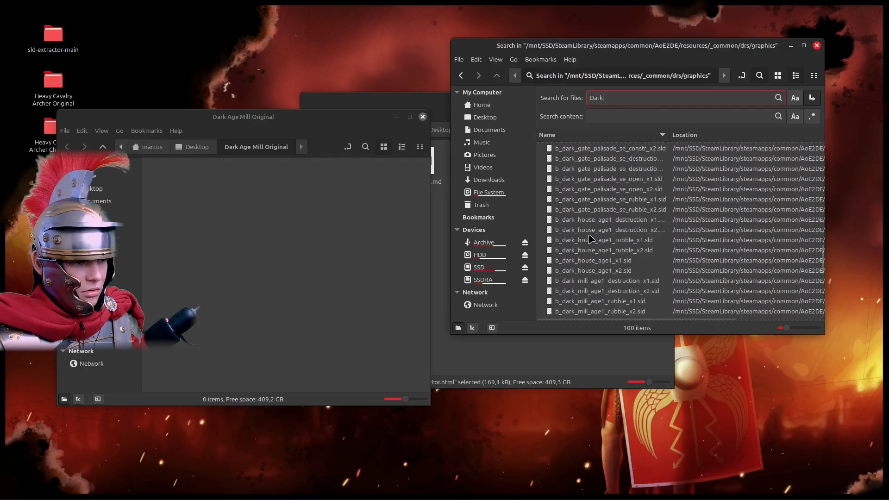
scroll(613, 203, up, 1)
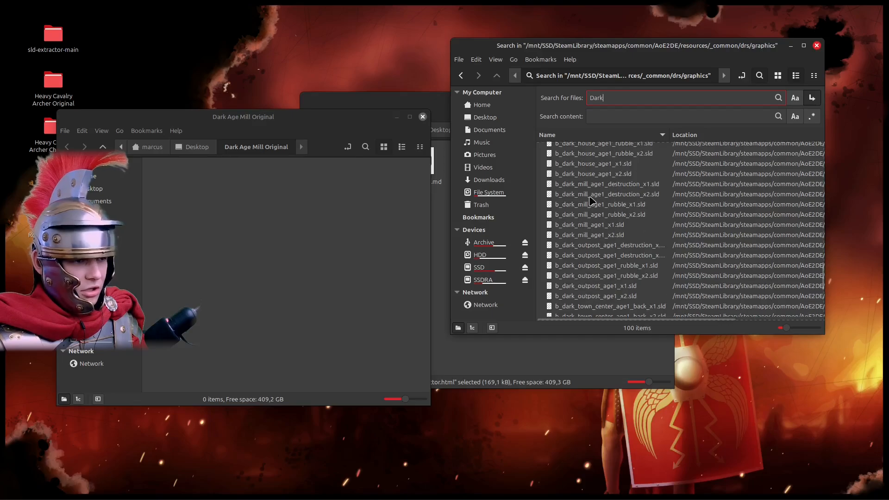
Copy b_dark_mill_age1_destruction_x2.sld, b_dark_mill_age1_rubble_x2.sld and b_dark_mill_age1_x2.sld into the Dark Age Mill Original folder, then close that folder's window.
click(595, 184)
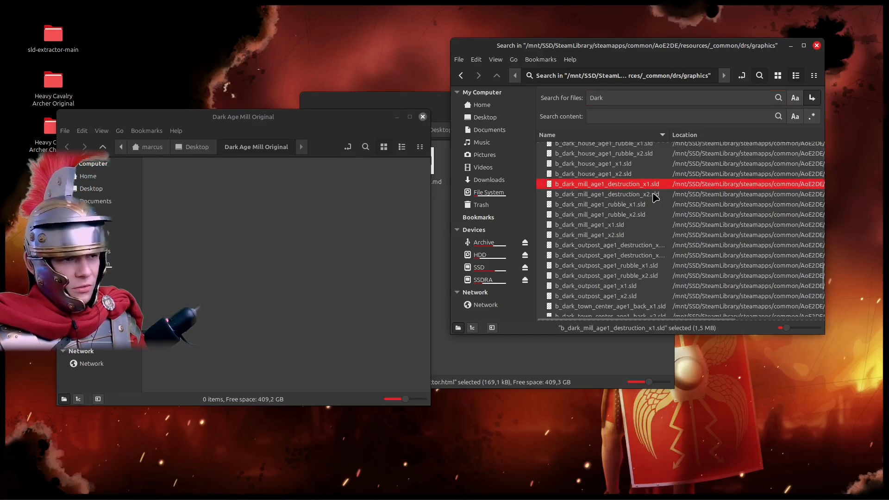
click(630, 197)
ctrl+click(616, 215)
ctrl+click(604, 235)
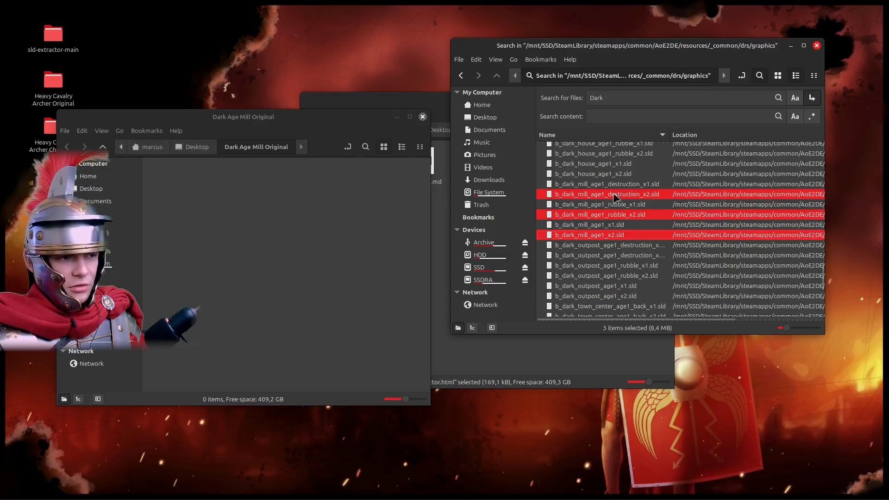
right_click(587, 195)
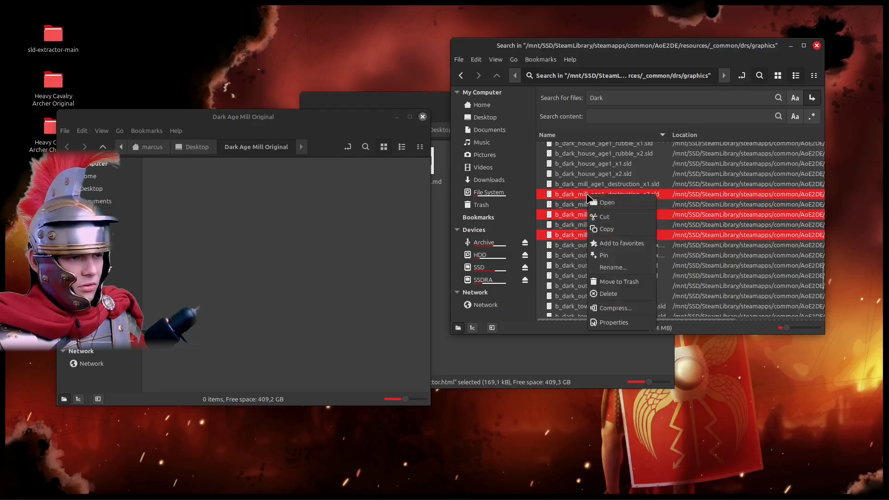
click(604, 229)
right_click(275, 221)
click(301, 315)
click(325, 270)
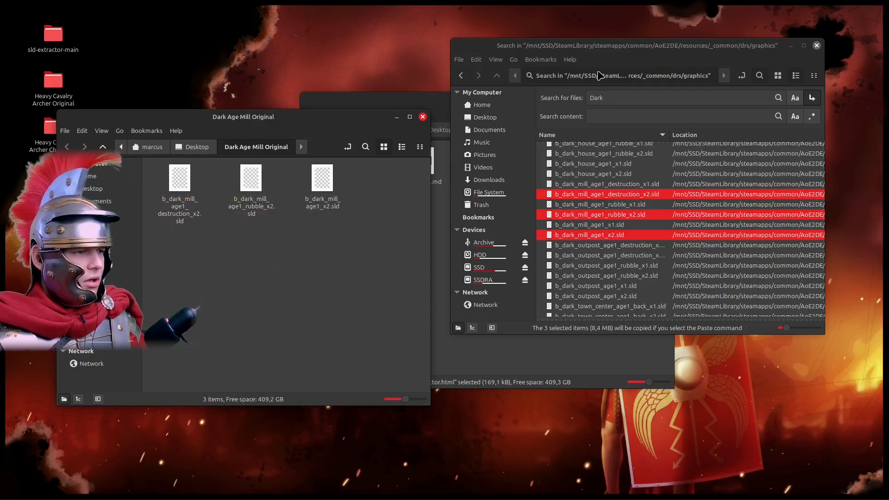
click(422, 117)
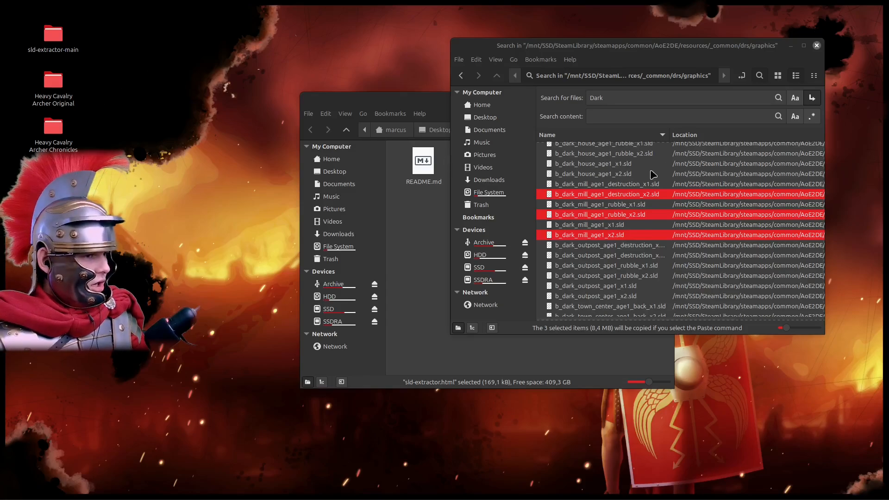
Leave the Dark search and open the unit icons folder at AoE2DE/widgetui/textures/ingame/units.
click(619, 57)
click(465, 74)
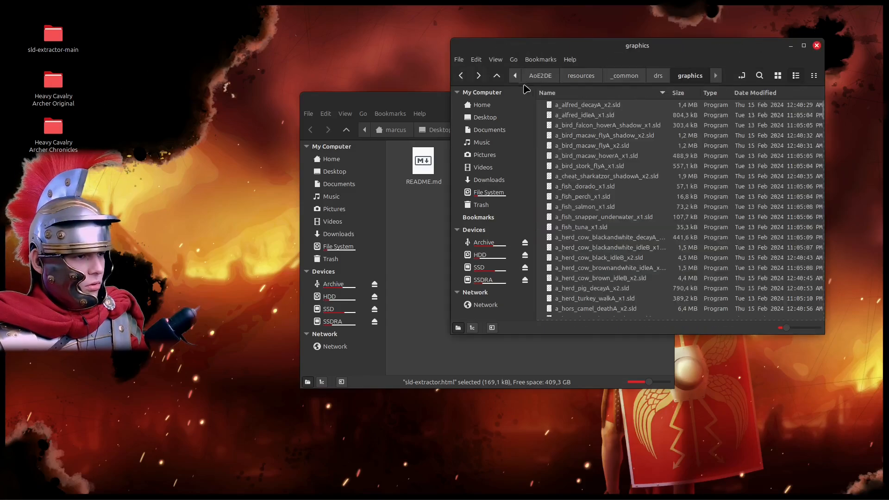
click(540, 75)
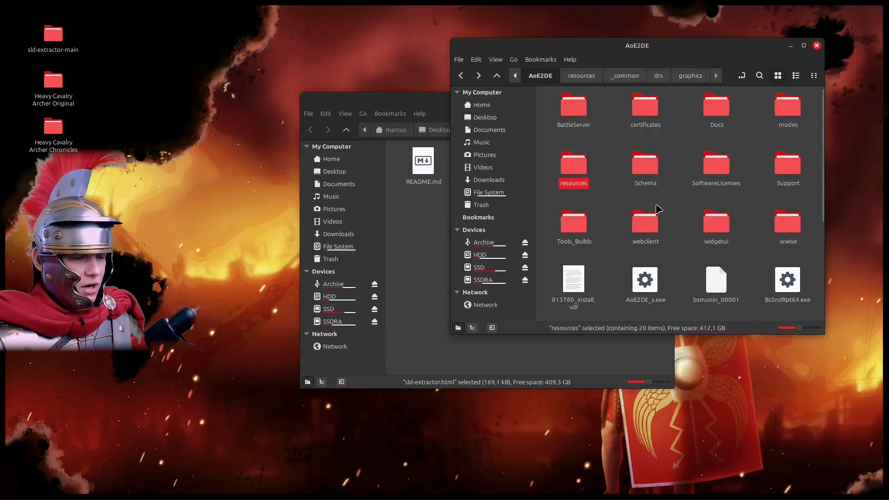
double_click(721, 226)
double_click(574, 113)
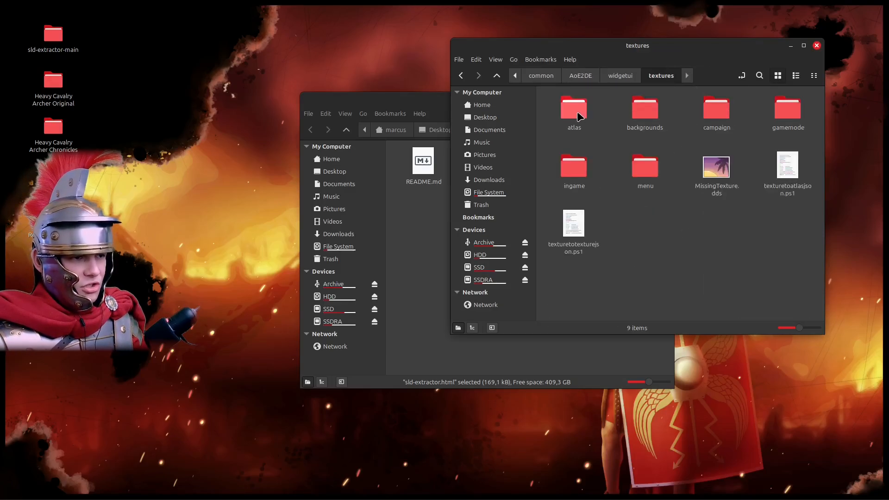
double_click(573, 174)
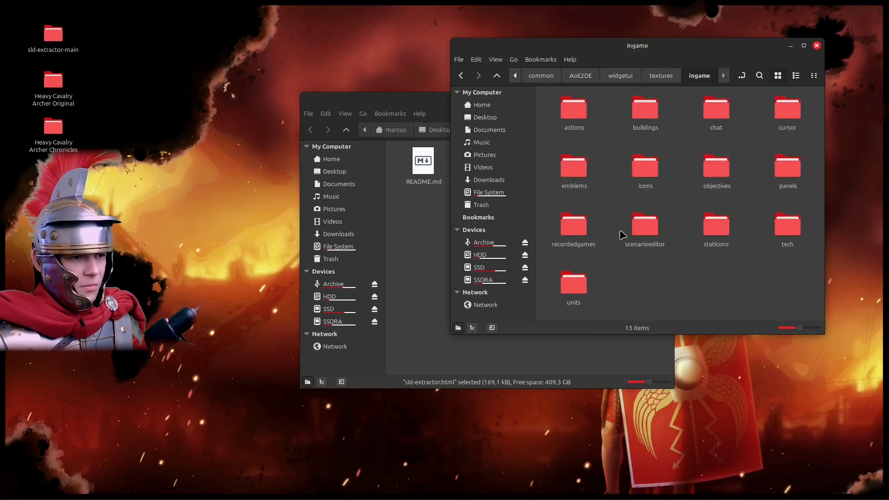
double_click(573, 296)
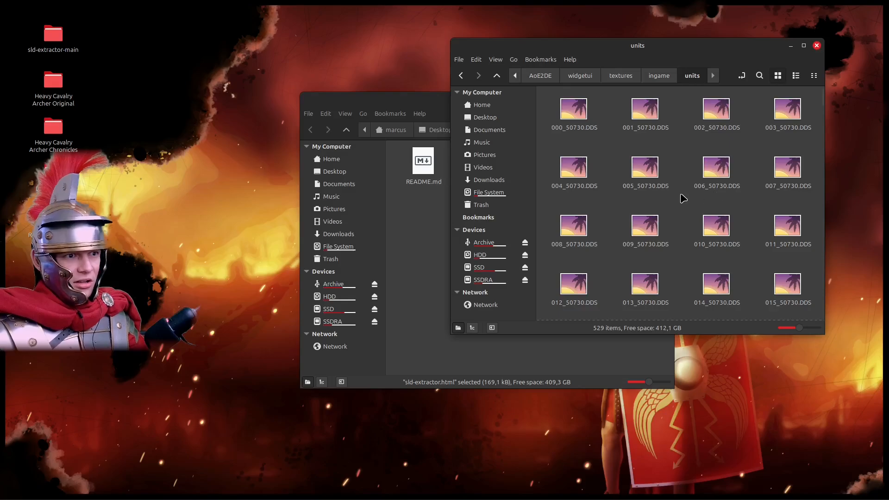
drag(543, 110, 801, 196)
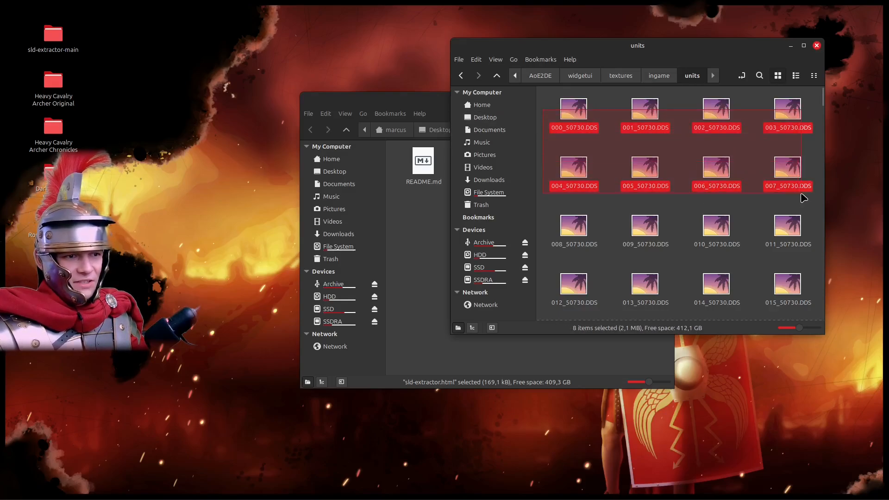
click(750, 175)
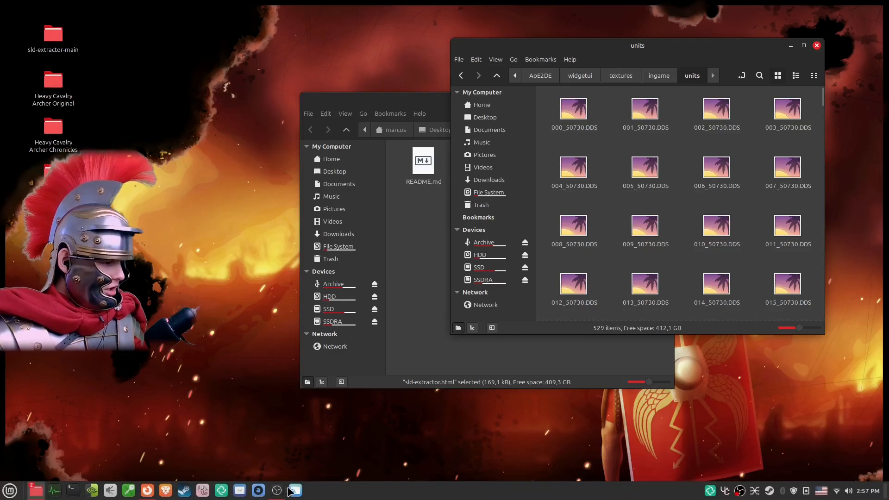
Switch to Firefox, open photopea.com in a new tab and reject all of its privacy options.
click(155, 493)
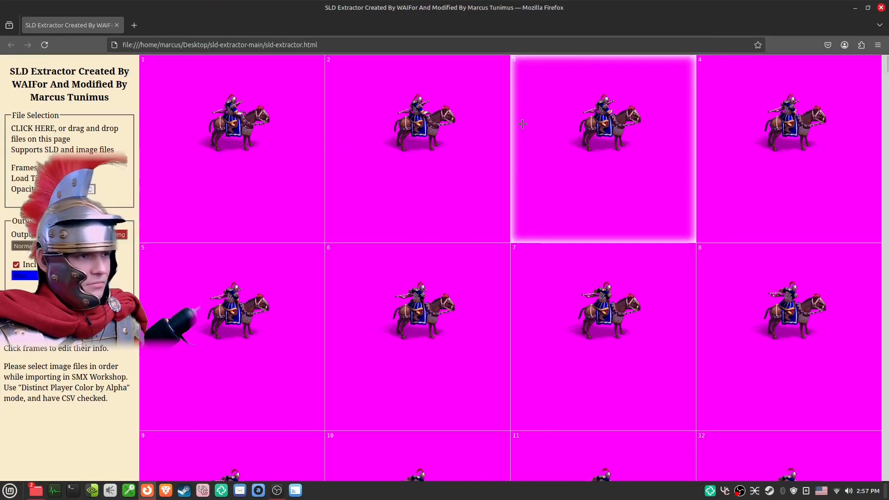
click(134, 25)
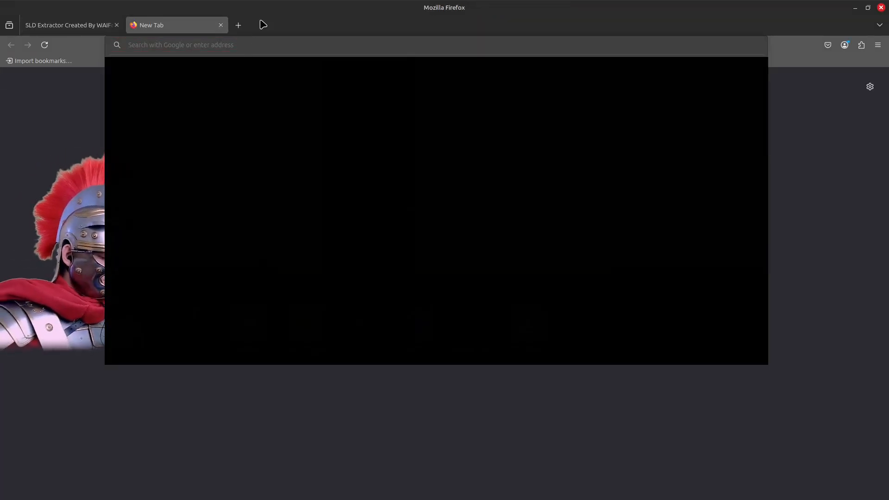
text(photopea.com/)
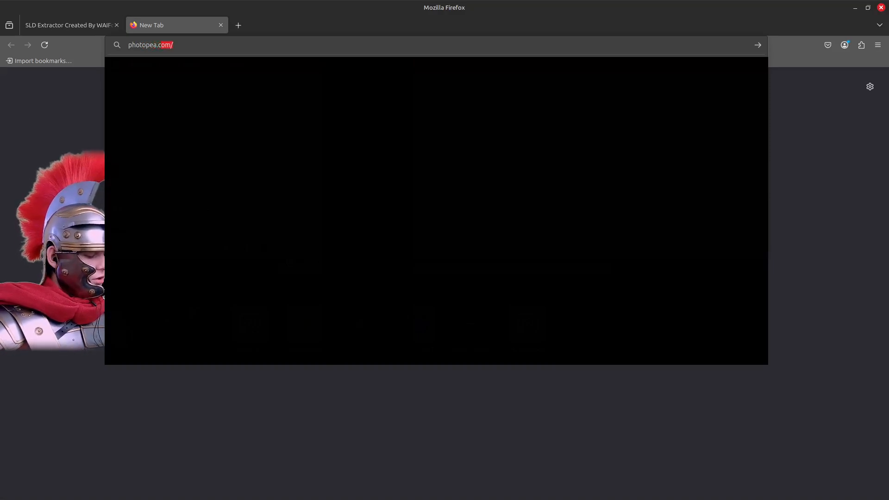
key(Return)
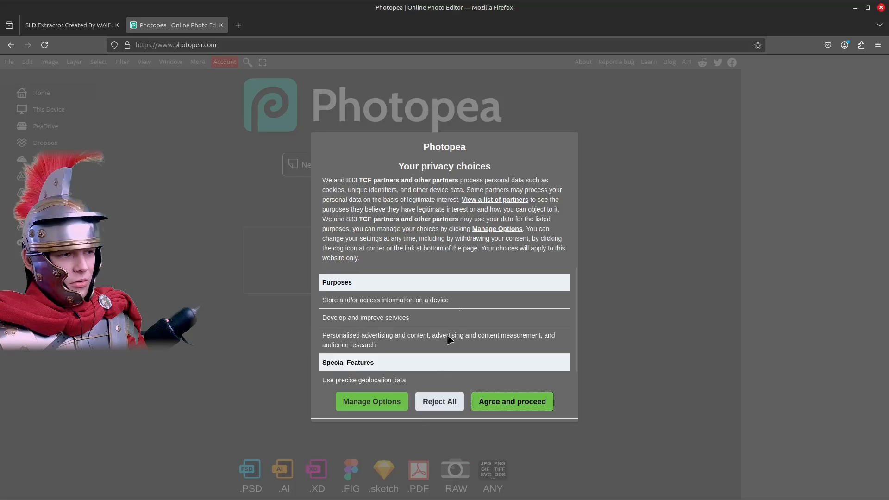
click(435, 401)
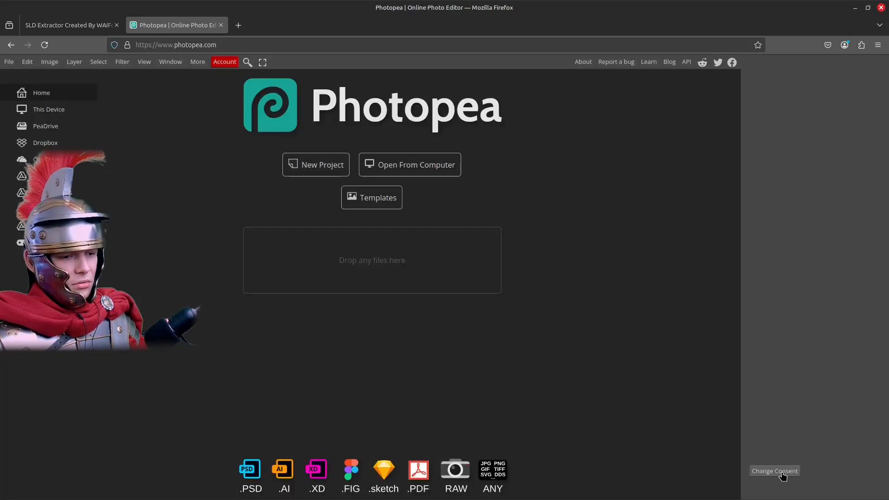
Open the unit icons 000_50730.DDS and 002_50730.DDS through 005_50730.DDS from the units folder in Photopea.
mouse_move(170, 498)
mouse_move(35, 490)
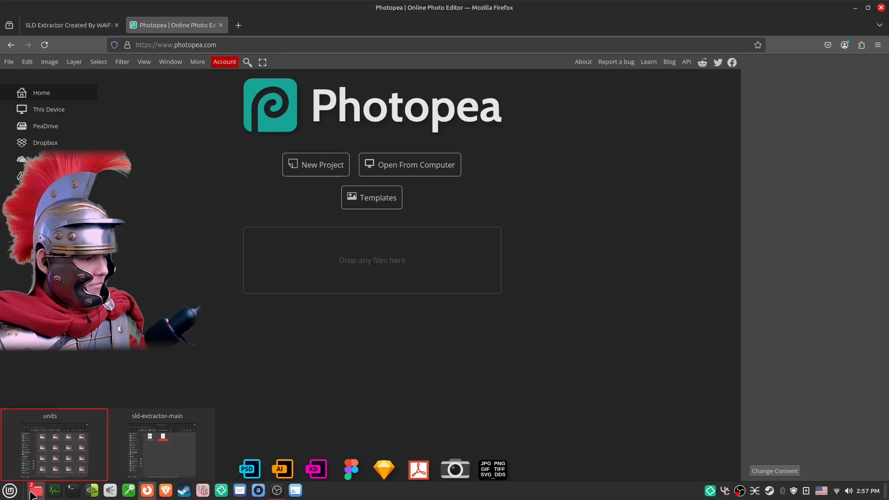
click(93, 457)
drag(574, 110, 271, 245)
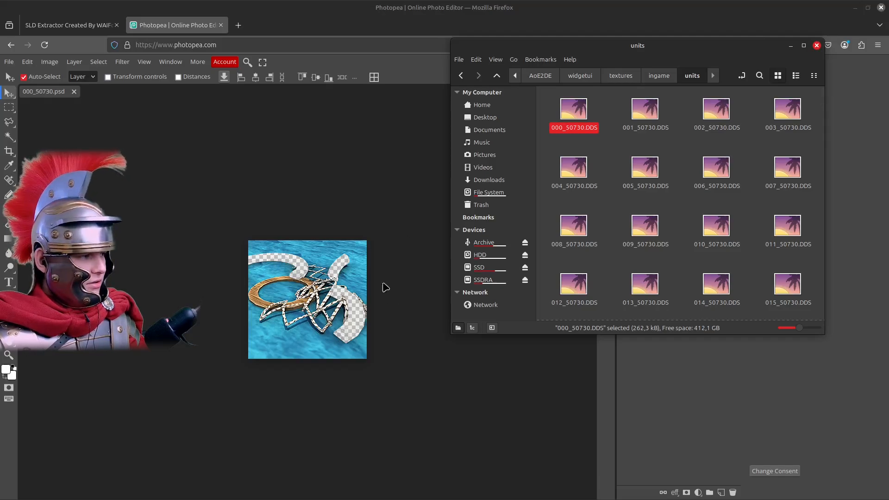
drag(715, 109, 190, 93)
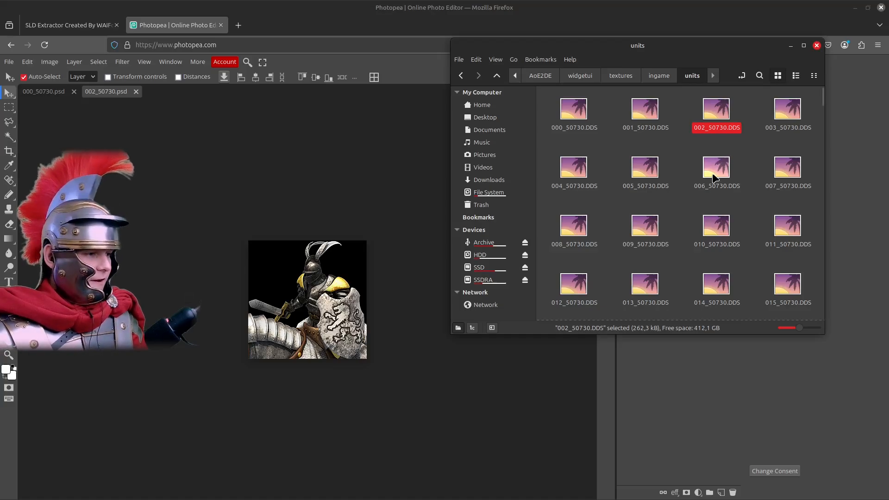
drag(785, 113, 214, 93)
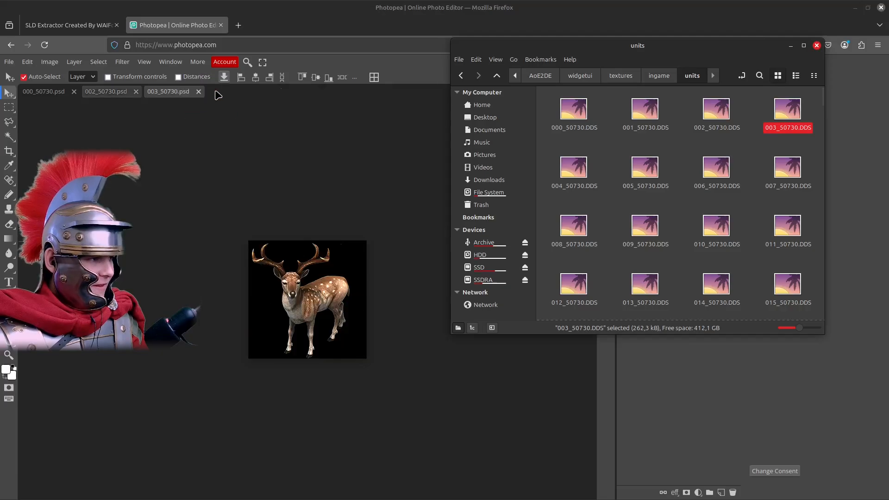
drag(574, 166, 247, 107)
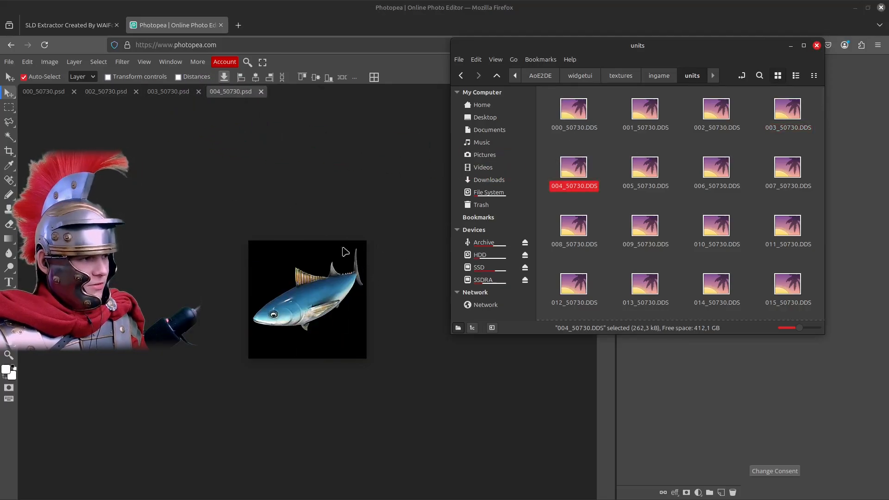
drag(645, 168, 308, 97)
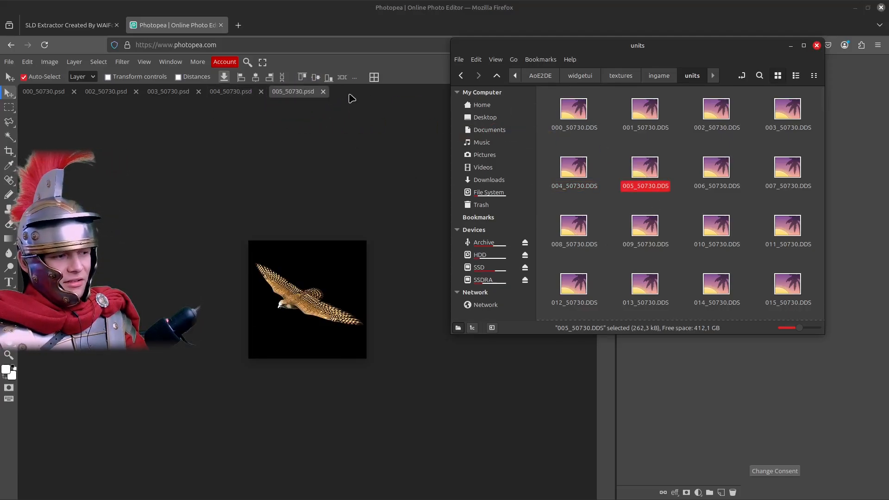
Open the unit icons 006_50730.DDS, 007_50730.DDS and 008_50730.DDS in Photopea, moving the units window clear of the document tabs.
text(a)
key(BackSpace)
drag(716, 184, 361, 94)
drag(787, 169, 419, 93)
drag(657, 48, 471, 194)
drag(388, 372, 483, 91)
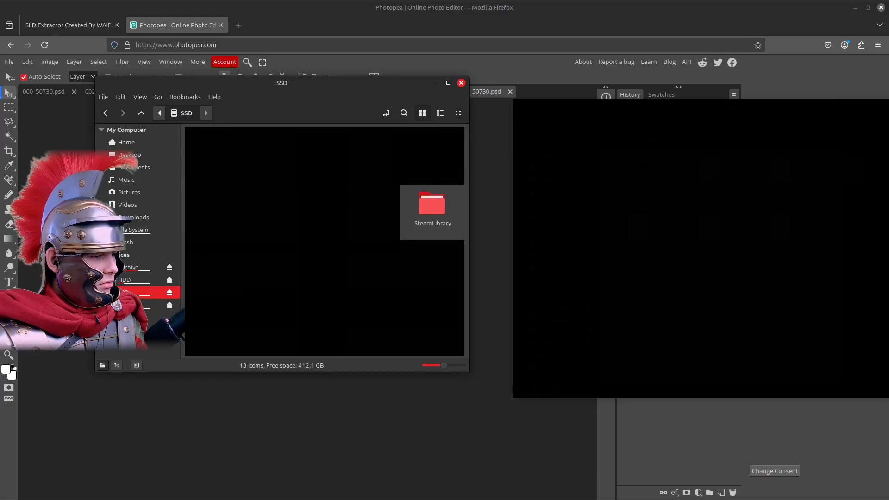
Browse from the SSD through SteamLibrary/steamapps/common/AoE2DE/widgetui/textures/ingame to the units folder.
double_click(433, 206)
double_click(218, 153)
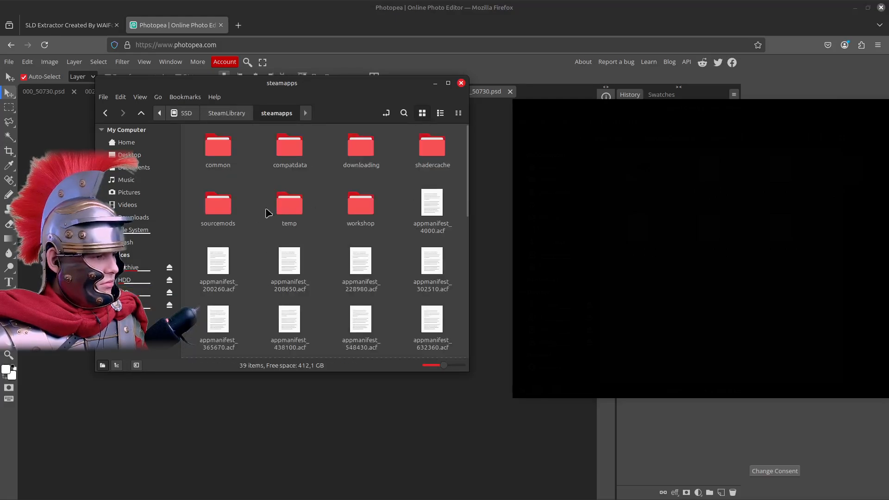
double_click(225, 160)
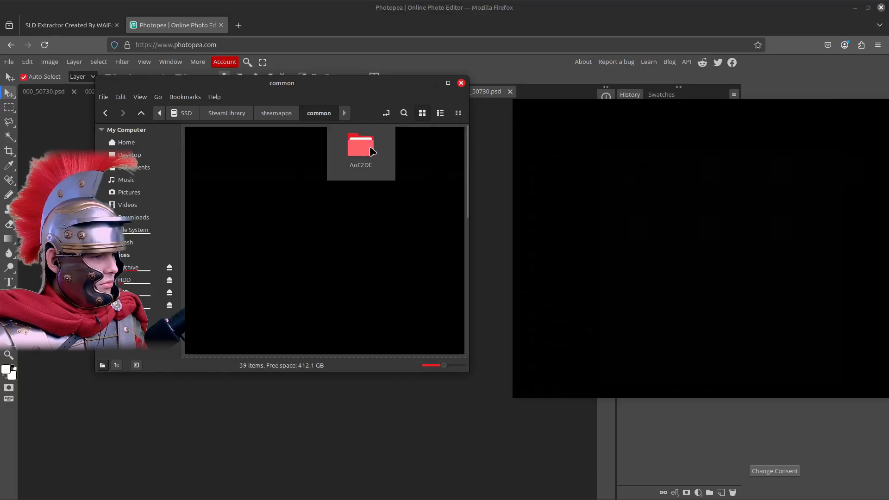
double_click(350, 166)
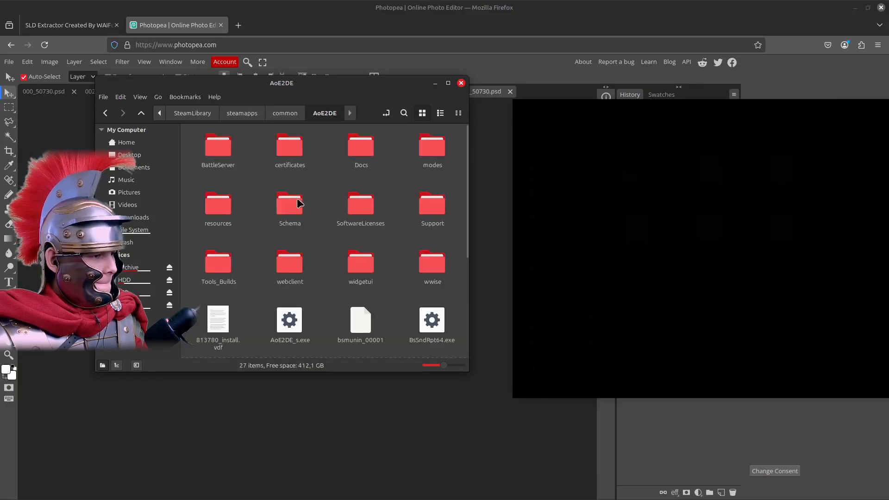
double_click(223, 206)
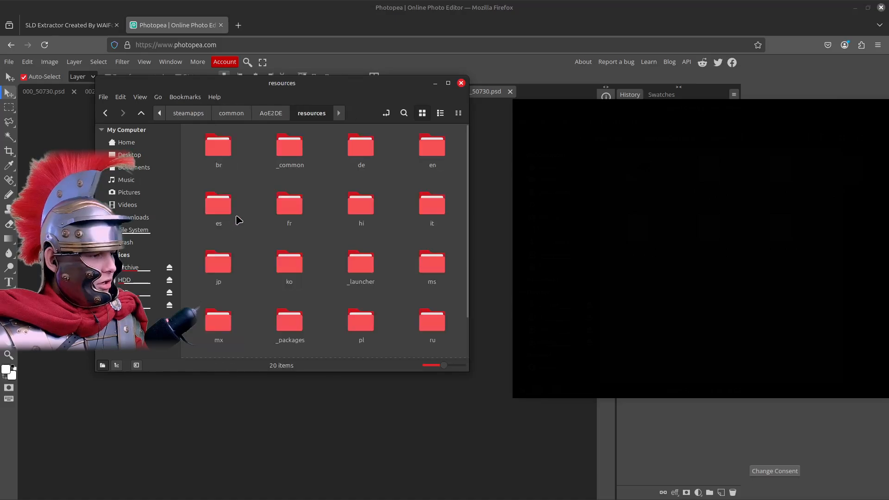
click(261, 113)
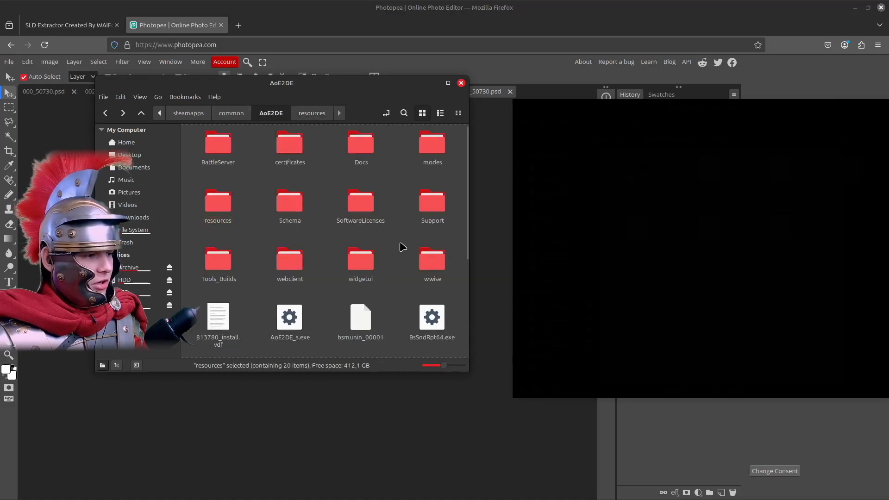
double_click(361, 265)
double_click(218, 147)
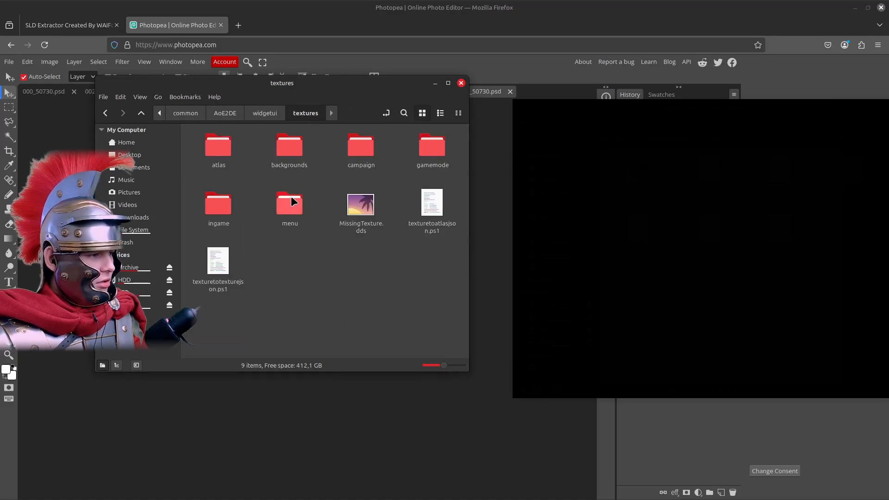
double_click(229, 207)
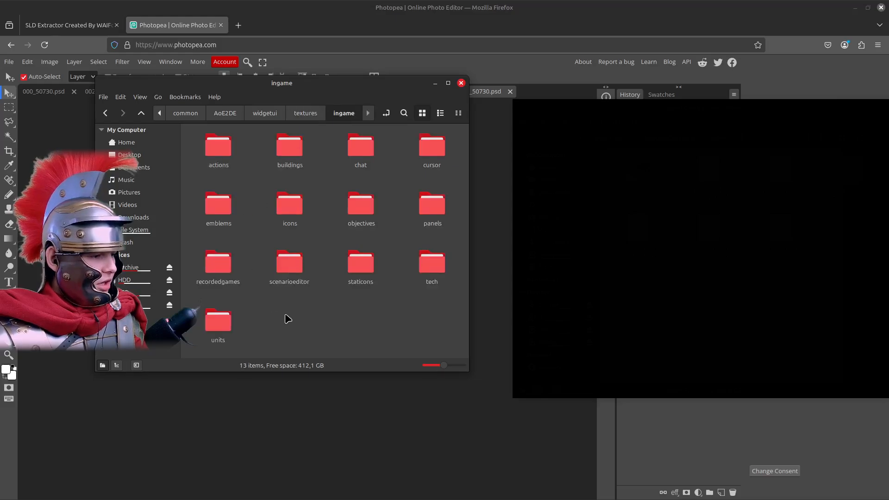
double_click(218, 319)
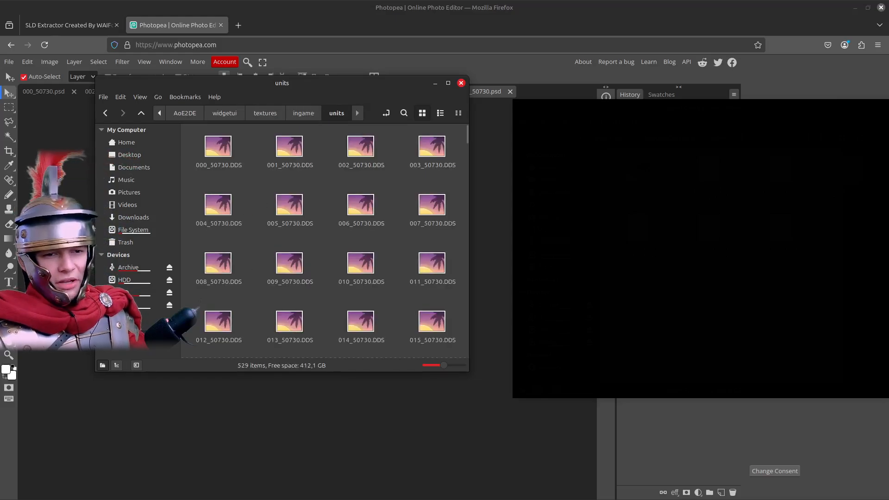
Open the unit icon 019_50730.DDS as a document in Photopea and move the units window clear of the image.
drag(319, 88, 364, 138)
scroll(398, 277, down, 3)
scroll(421, 296, down, 1)
drag(478, 314, 536, 95)
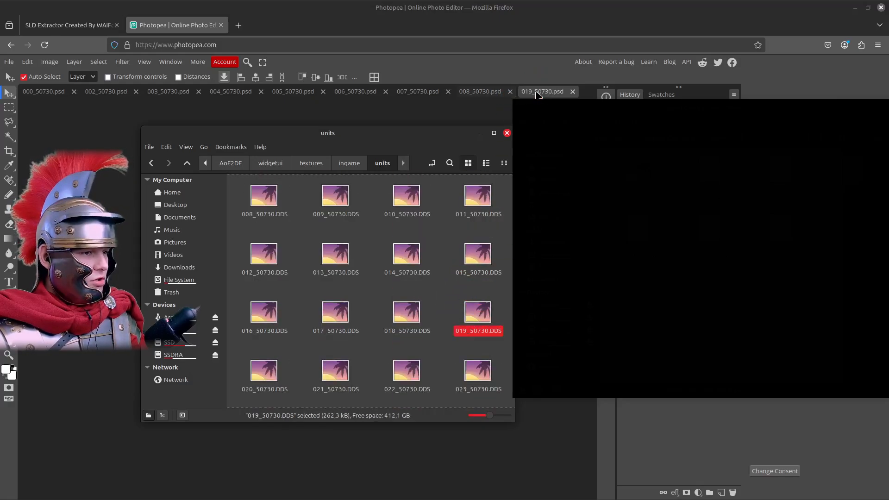
drag(415, 135, 736, 72)
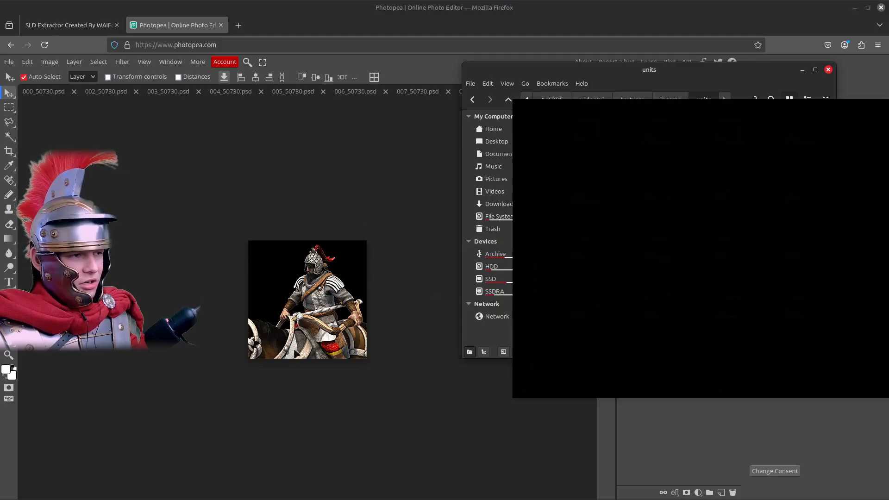
drag(611, 89, 607, 183)
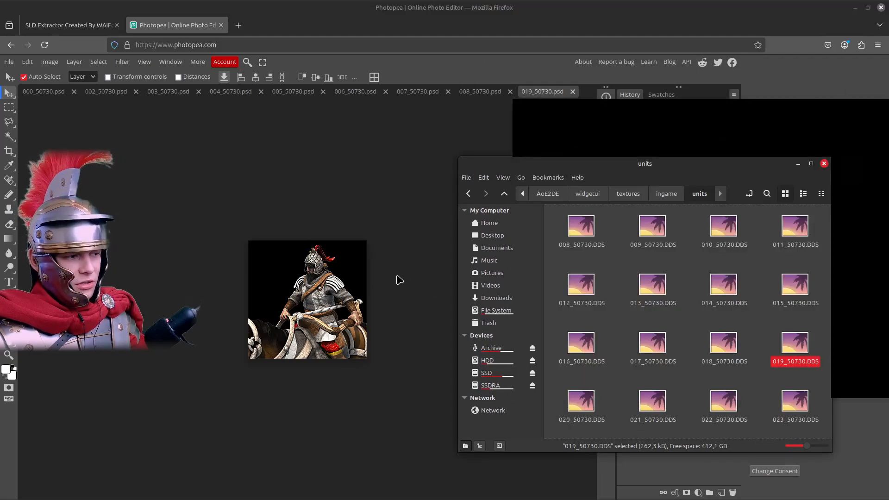
Copy 019_50730.DDS from the units folder into the Heavy Cavalry Archer Original folder on the desktop.
click(763, 364)
click(803, 346)
right_click(802, 347)
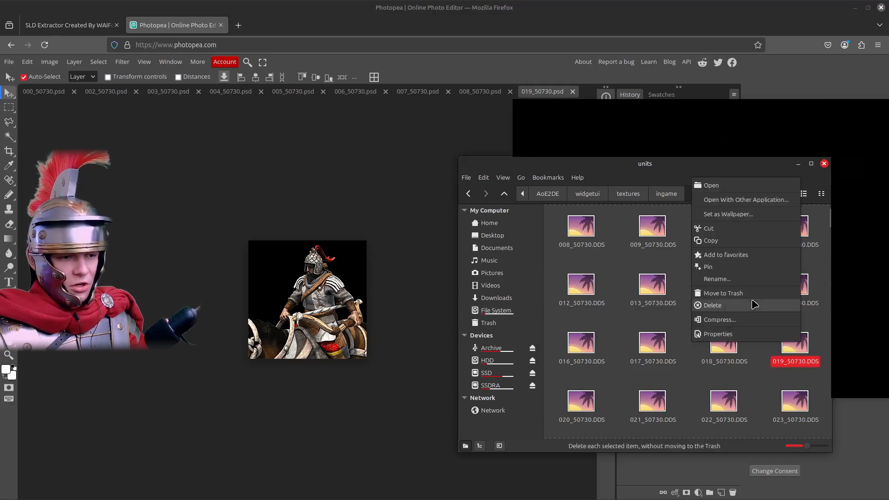
click(712, 242)
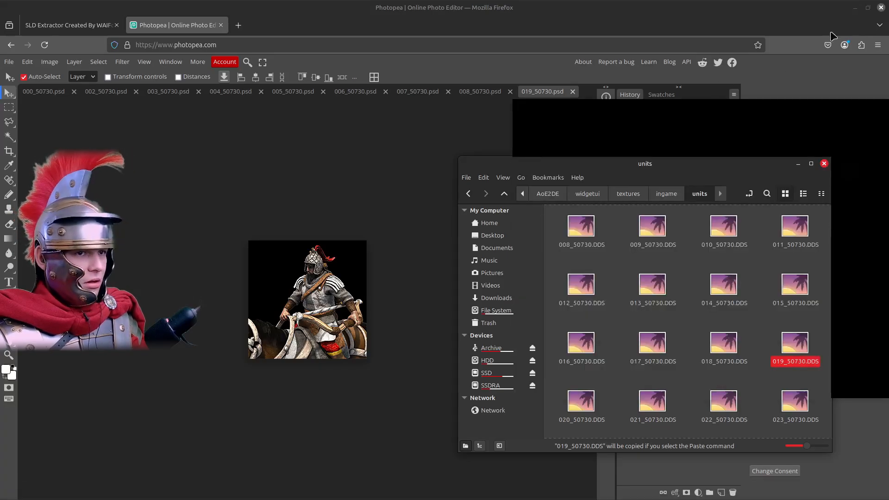
click(855, 7)
double_click(53, 81)
right_click(215, 186)
click(301, 158)
right_click(273, 166)
click(295, 265)
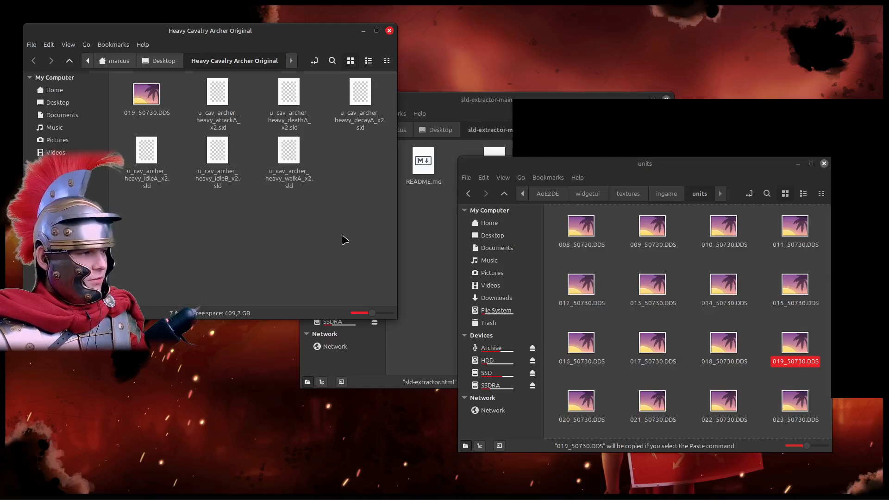
Bring the units window forward and select the icon 620_50730.dds near the end of the folder.
click(736, 179)
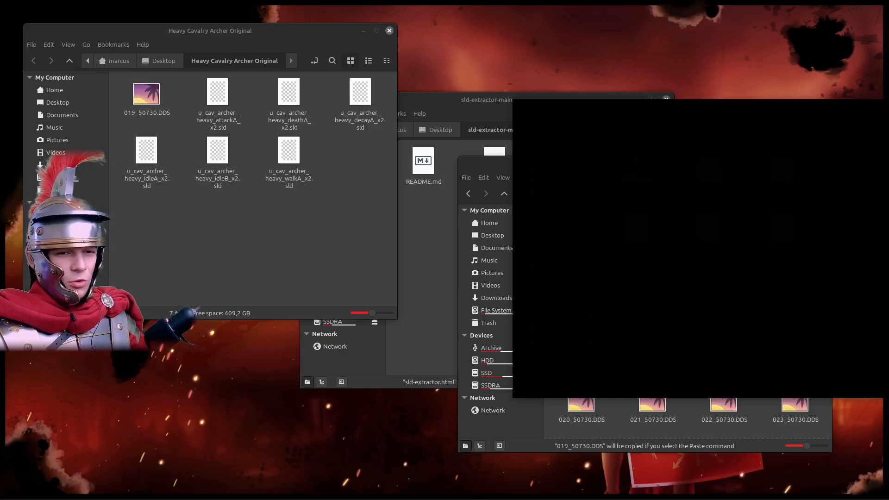
click(476, 165)
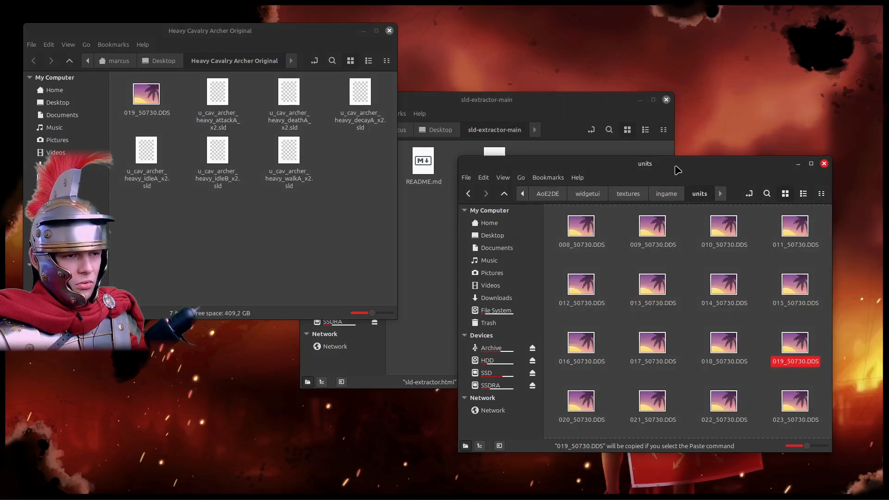
drag(676, 168, 679, 115)
scroll(748, 224, down, 5)
scroll(769, 225, down, 10)
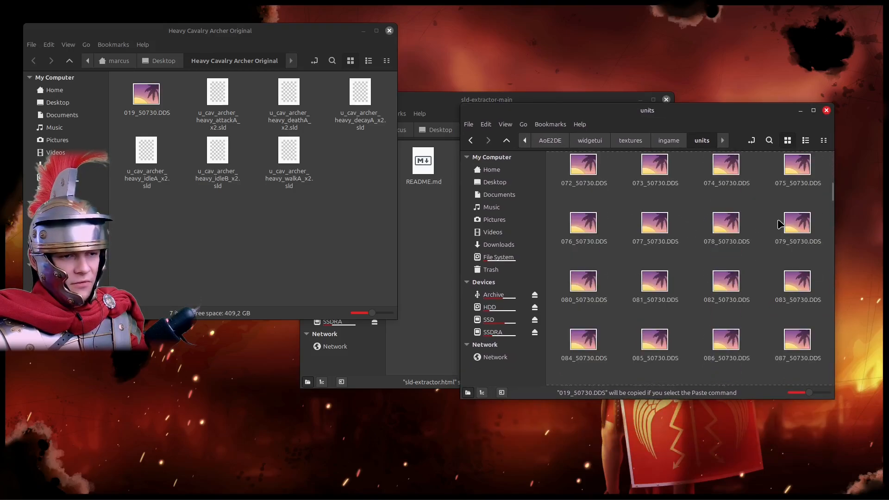
drag(833, 201, 830, 229)
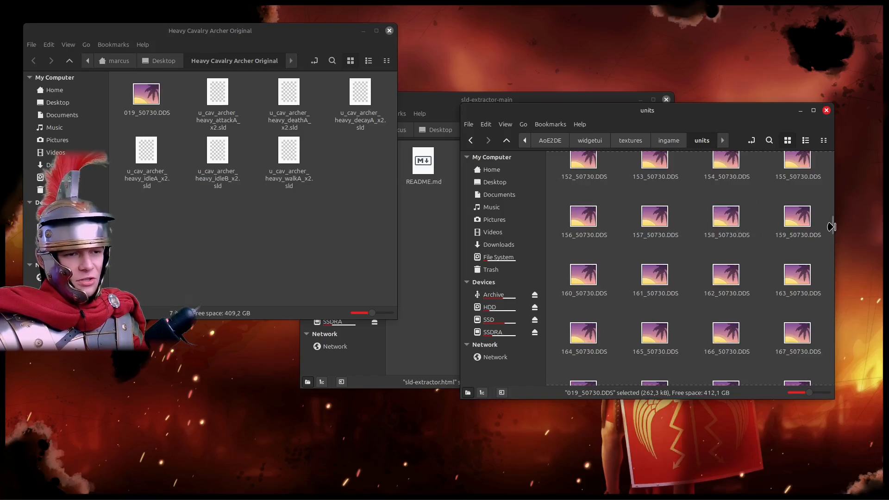
drag(831, 232, 833, 350)
click(796, 278)
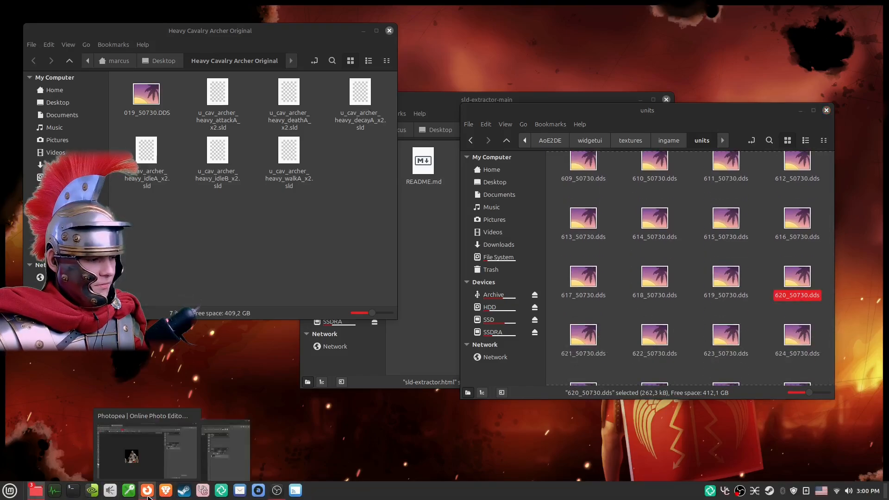
Switch to Photopea in Firefox and open 620_50730.dds from the units folder as its own document.
click(147, 490)
mouse_move(36, 490)
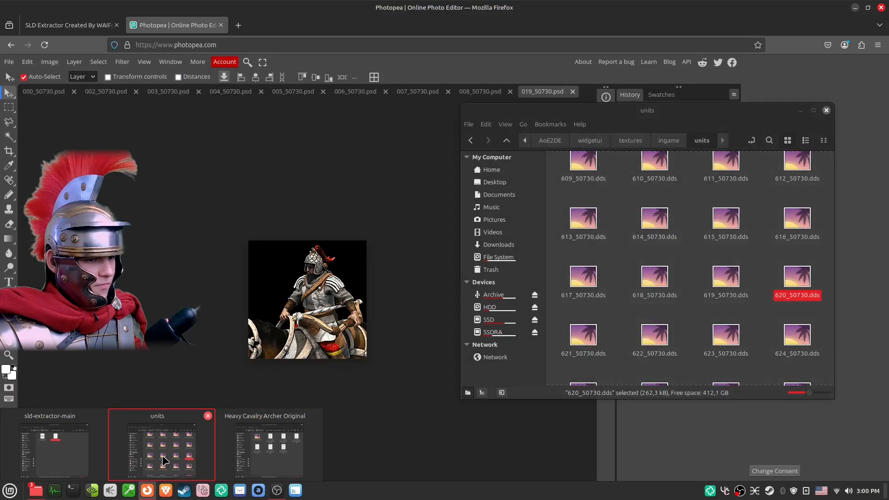
click(209, 452)
drag(791, 296, 136, 211)
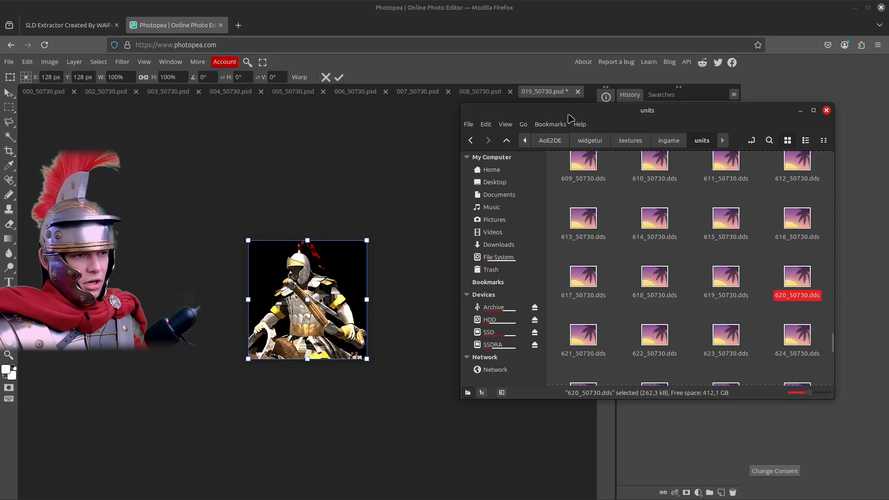
drag(783, 286, 589, 95)
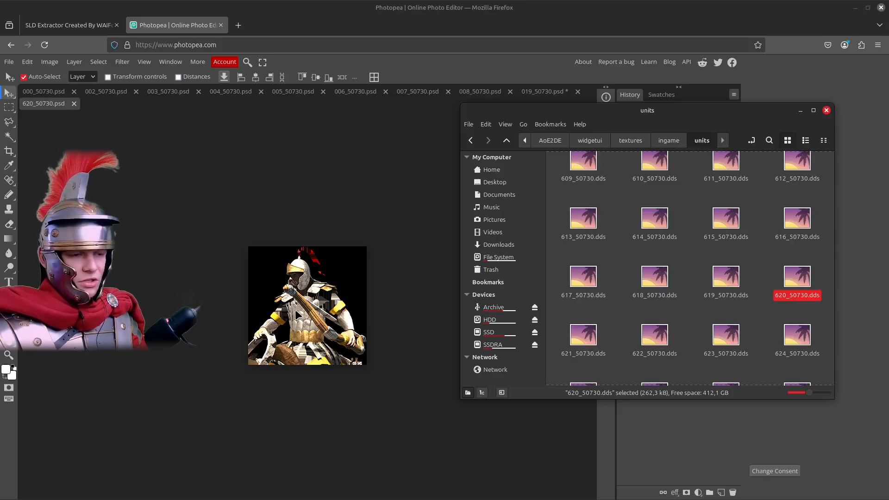
Copy 620_50730.dds from the units folder into the Heavy Cavalry Archer Chronicles folder on the desktop.
click(764, 294)
click(808, 272)
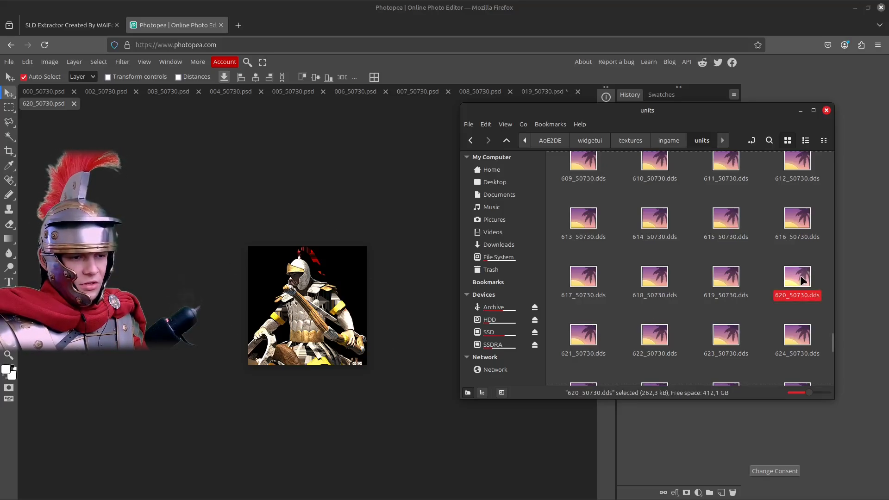
right_click(801, 277)
click(709, 341)
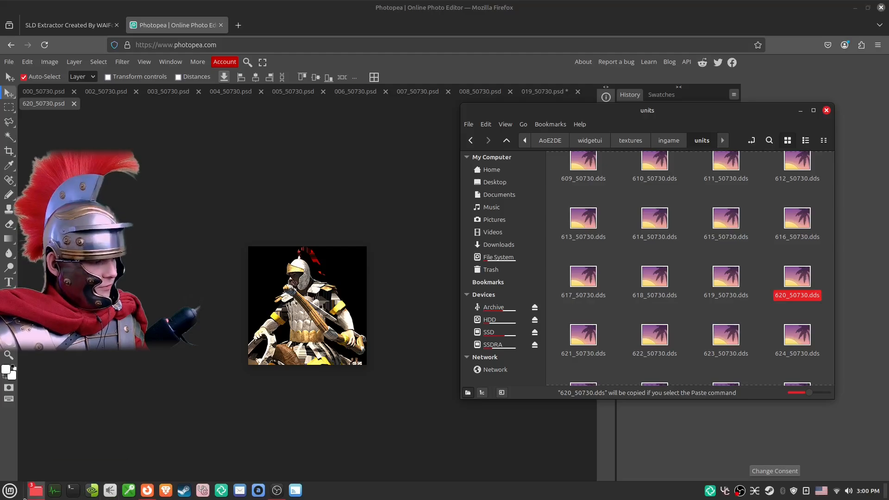
mouse_move(34, 497)
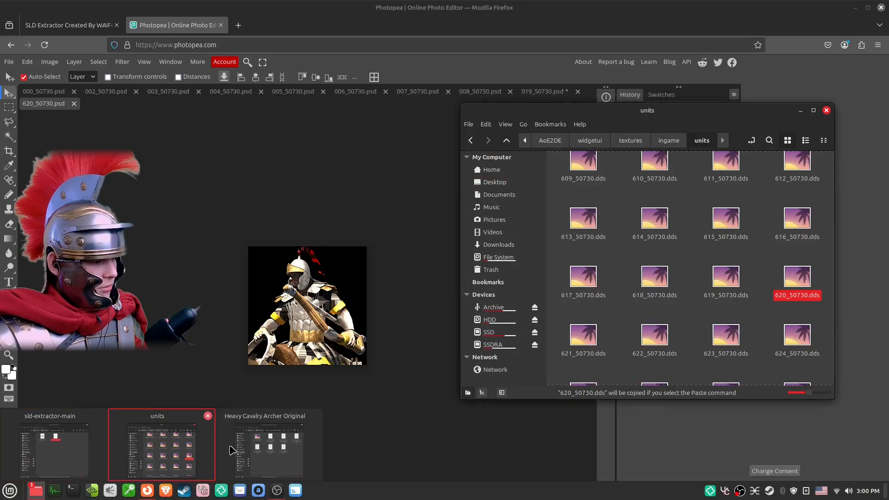
click(269, 447)
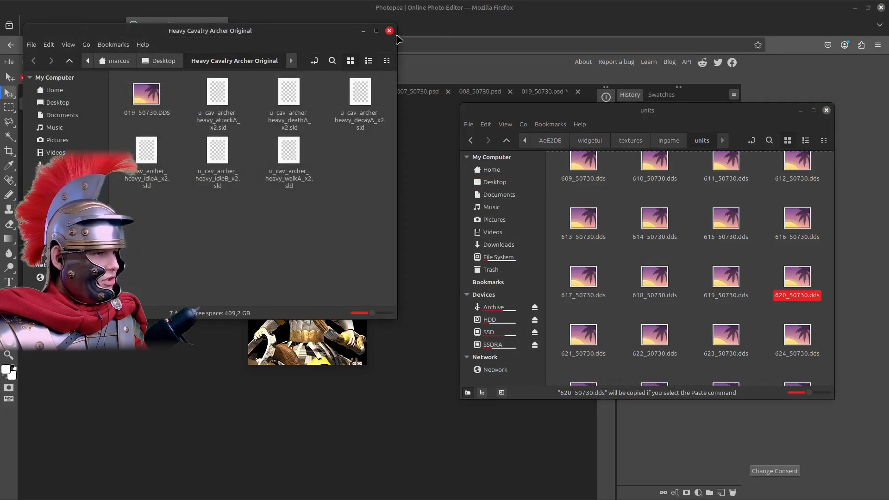
click(390, 30)
click(854, 8)
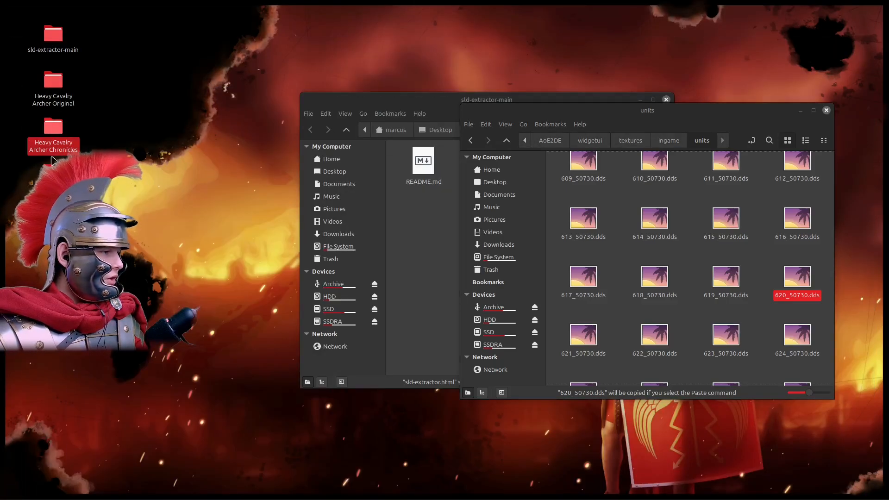
double_click(55, 127)
right_click(290, 175)
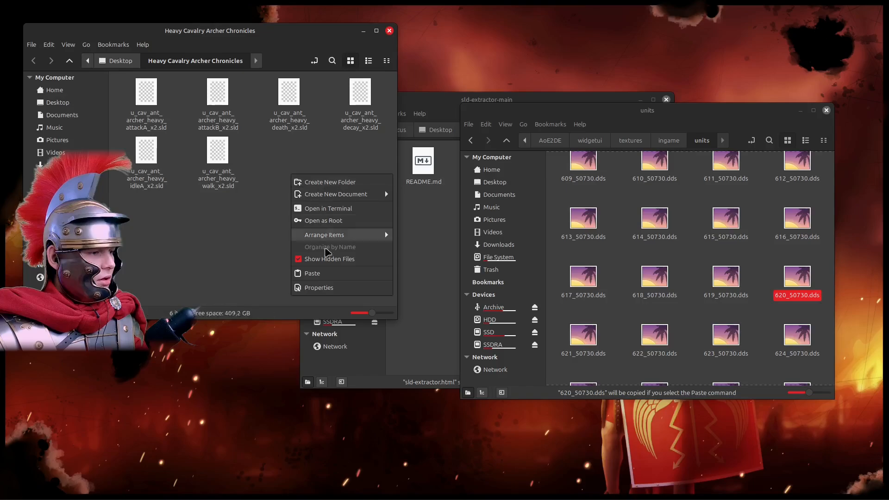
click(319, 274)
click(327, 178)
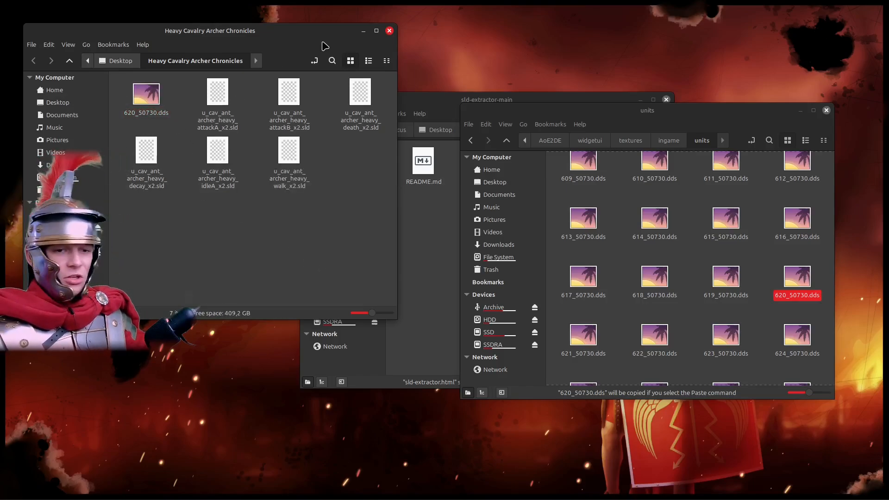
Check the contents of the Heavy Cavalry Archer Chronicles and Original folders and close both windows.
drag(221, 42, 379, 59)
double_click(54, 81)
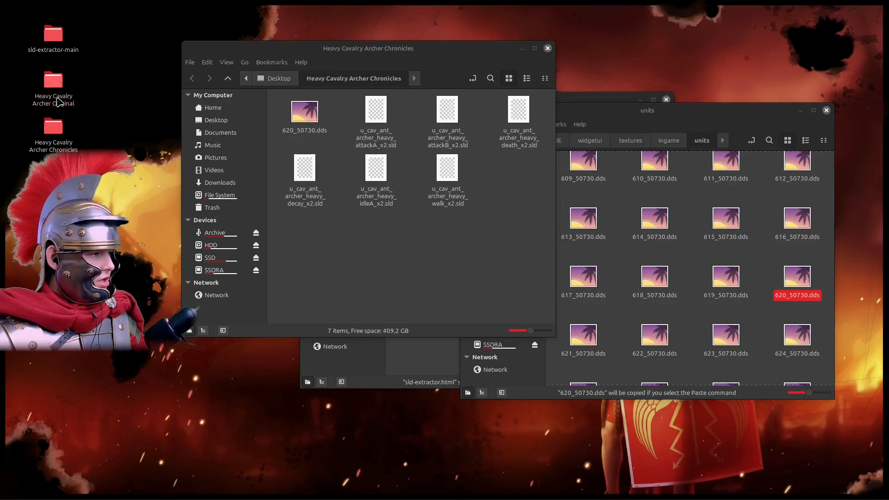
click(390, 31)
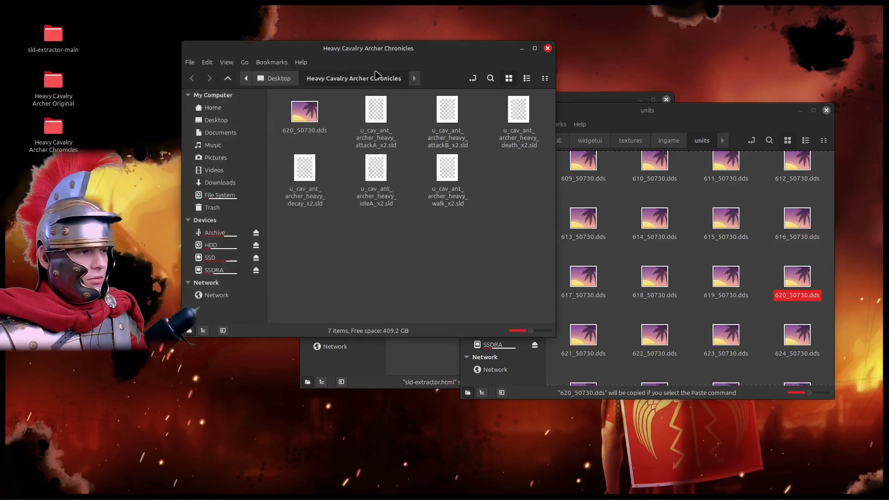
drag(449, 50, 388, 71)
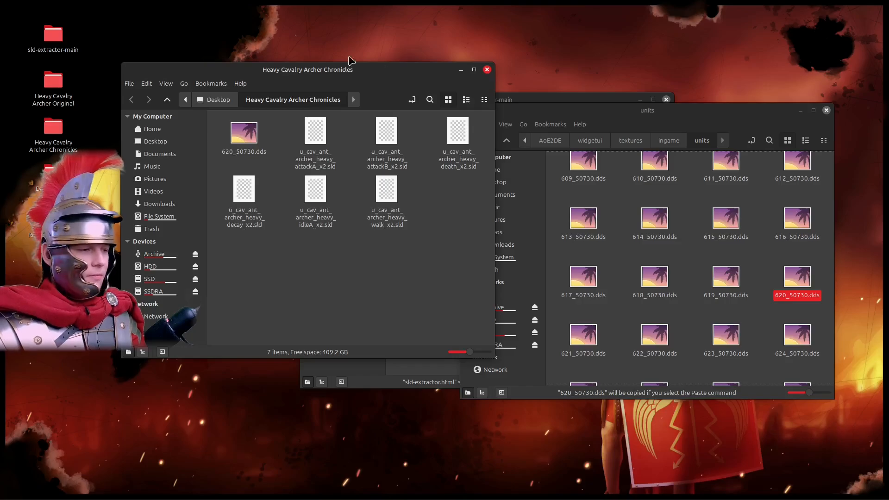
key(ctrl+w)
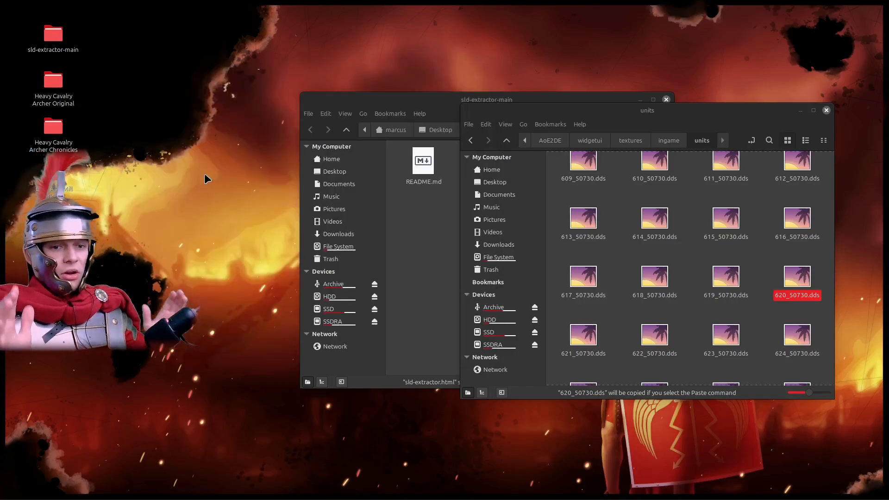
Close the units window and move the sld-extractor-main window aside.
click(826, 110)
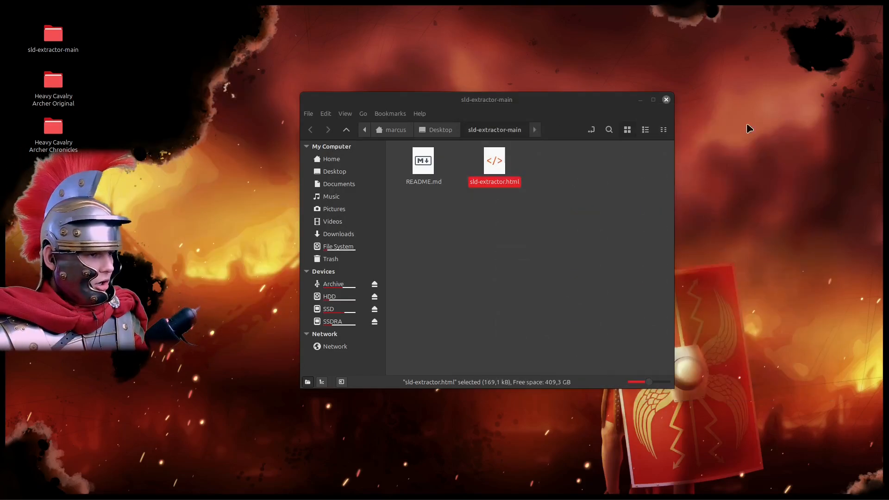
drag(525, 104, 603, 84)
click(148, 498)
click(148, 499)
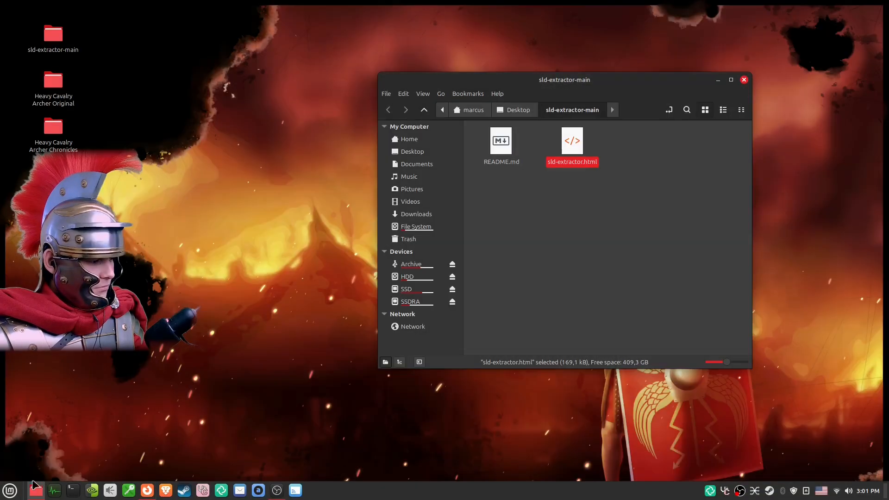
Create a desktop folder named Heavy Cavalry Archer Reskin and place it in a separate column beside the existing folders.
click(486, 224)
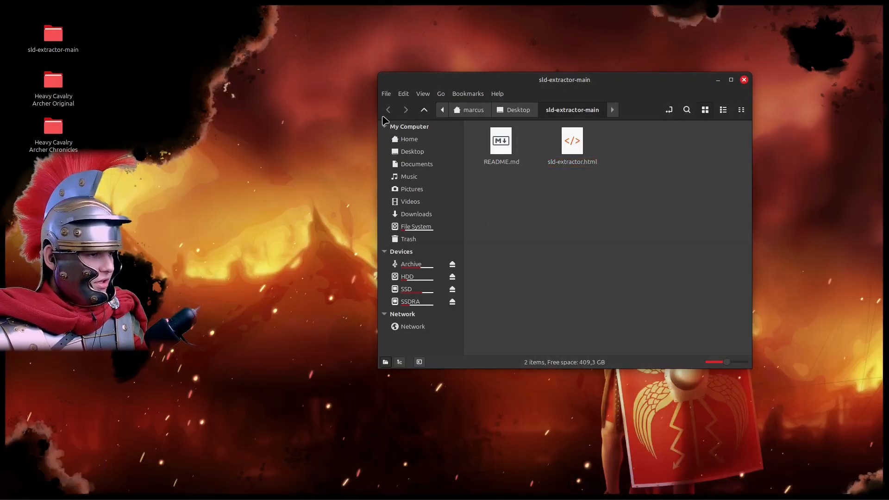
right_click(39, 344)
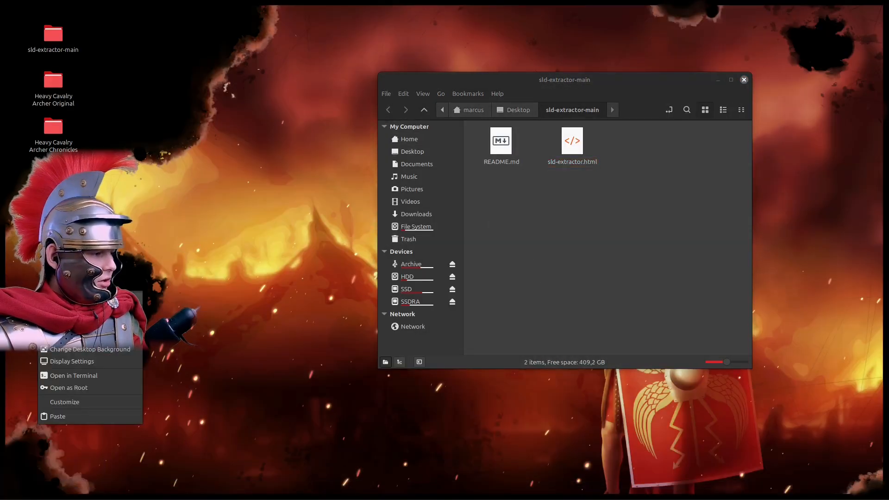
click(60, 297)
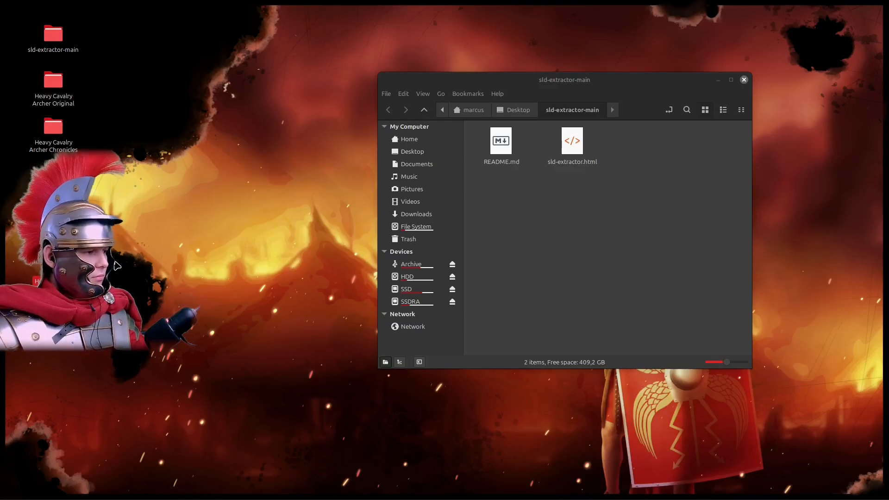
drag(50, 275, 233, 53)
Create a desktop folder named Dark Age Mill Reskin and place it directly below the Heavy Cavalry Archer Reskin folder.
right_click(59, 274)
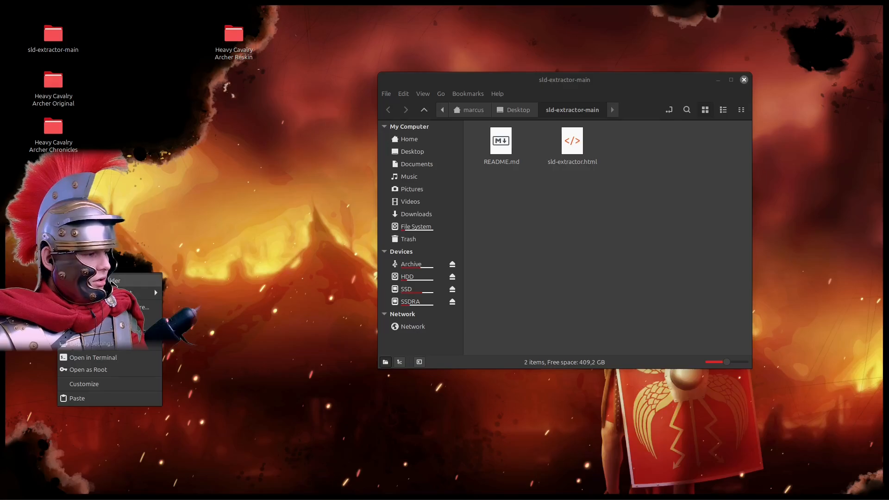
click(111, 281)
text(Dark Age )
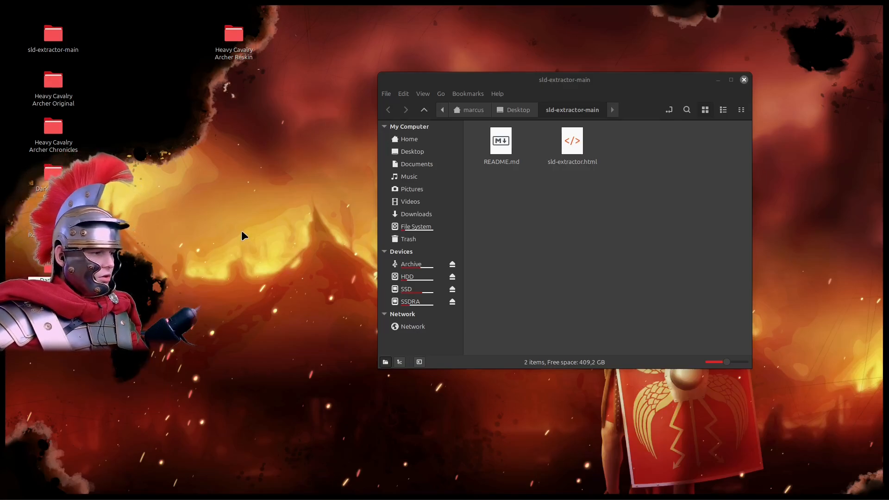
text(ll Reskin)
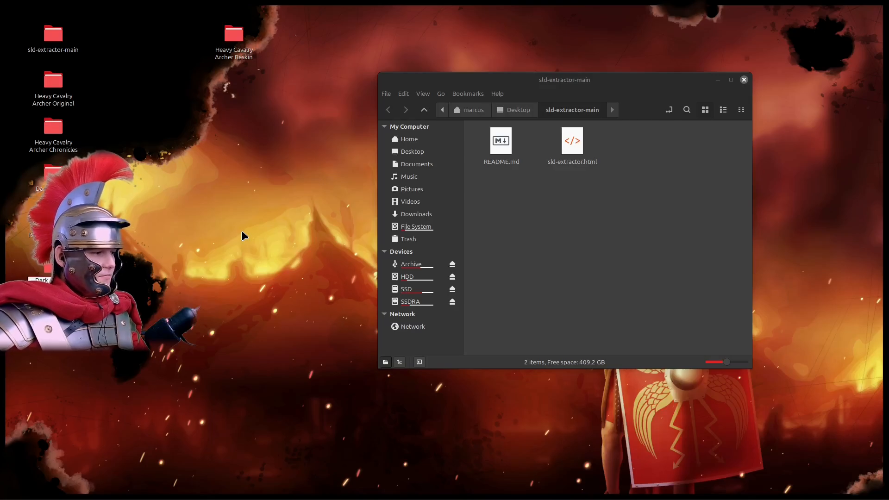
drag(54, 265, 253, 81)
click(308, 81)
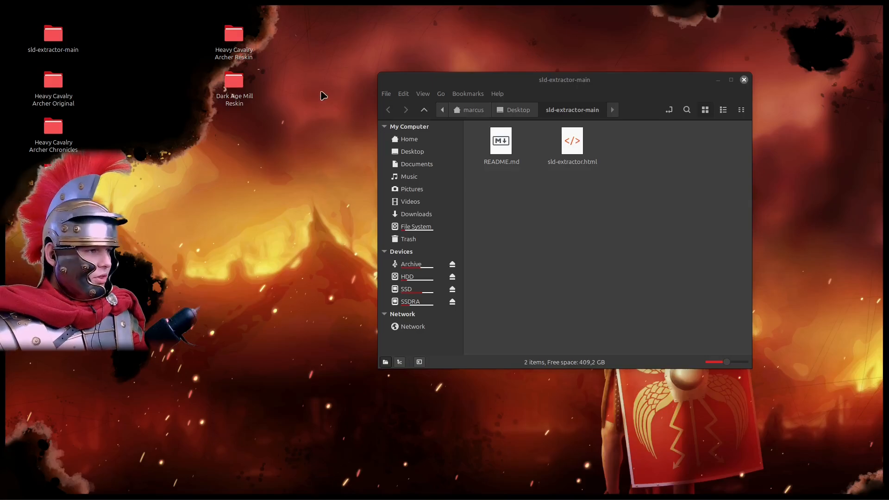
Open the Heavy Cavalry Archer Reskin folder and arrange its window next to the sld-extractor-main window.
double_click(234, 35)
drag(279, 37, 401, 146)
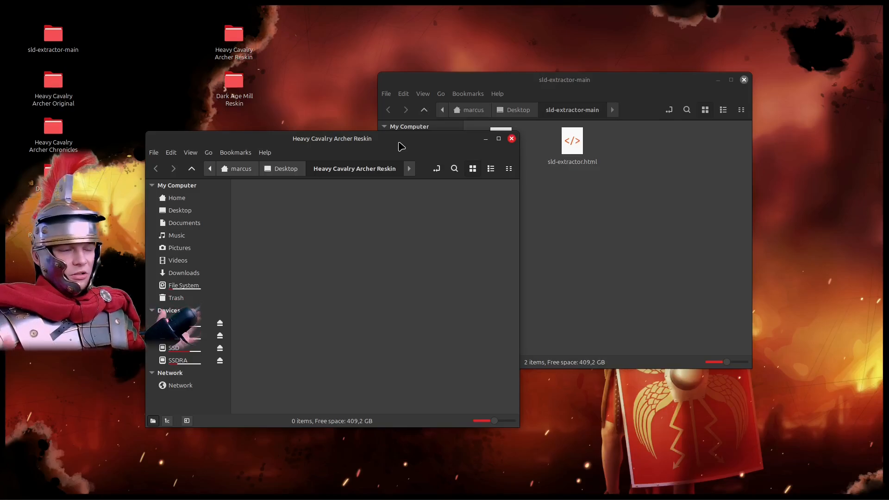
click(564, 247)
drag(589, 87, 678, 74)
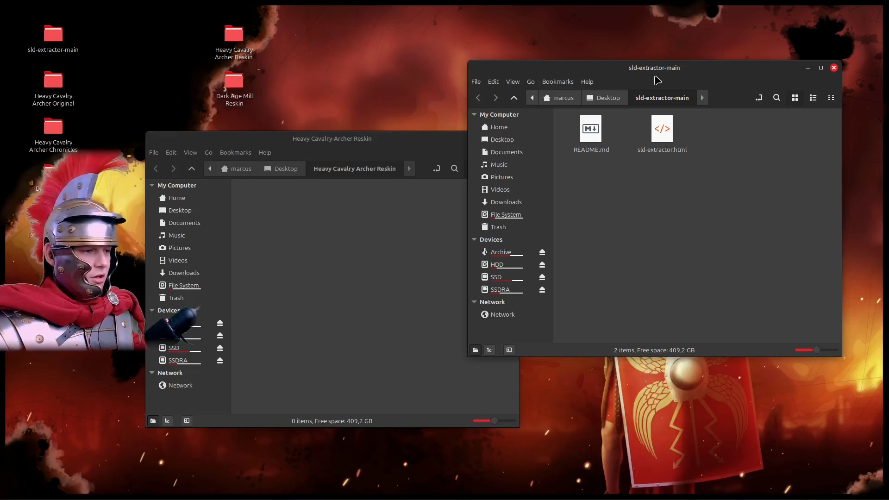
Browse the sld-extractor-main window to the game's AoE2DE folder under SteamLibrary/steamapps/common on the SSD.
click(509, 276)
double_click(804, 189)
double_click(591, 134)
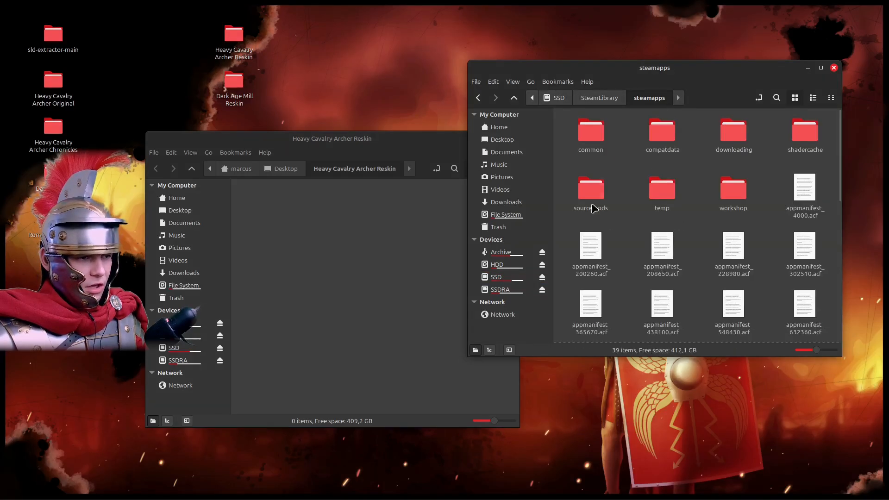
click(582, 137)
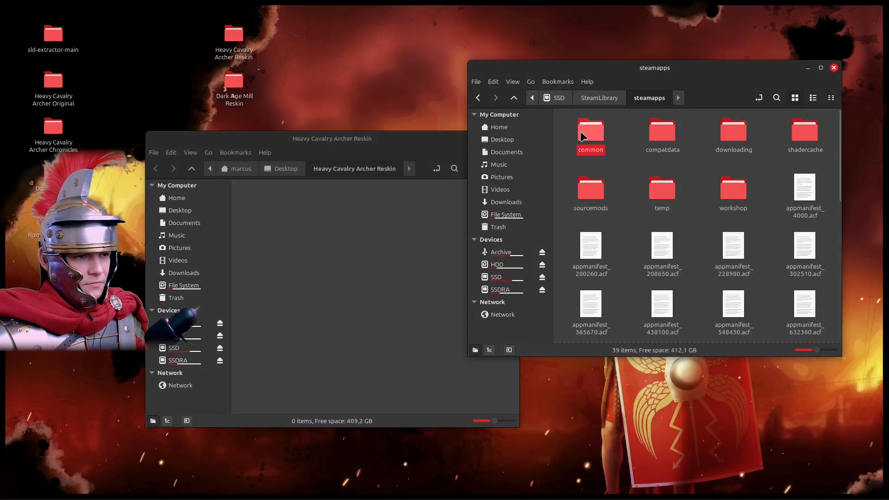
double_click(582, 137)
double_click(733, 132)
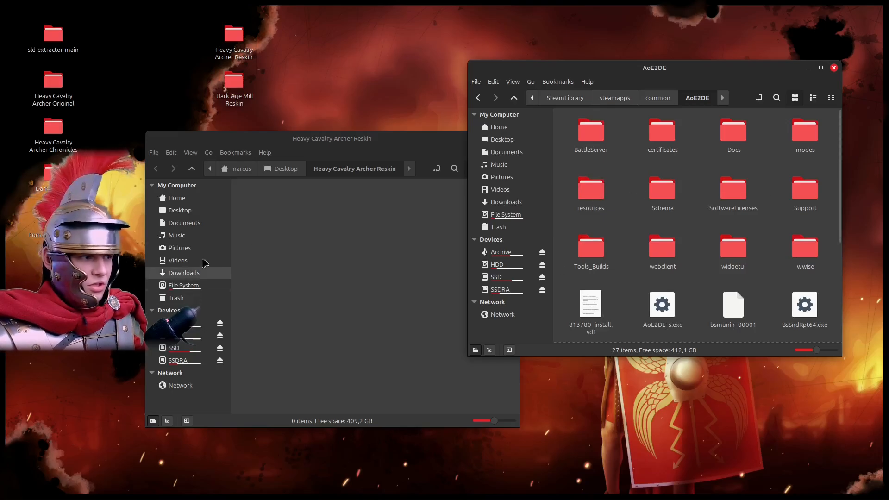
Create a folder named resources inside Heavy Cavalry Archer Reskin and open it.
click(318, 238)
right_click(276, 213)
click(302, 222)
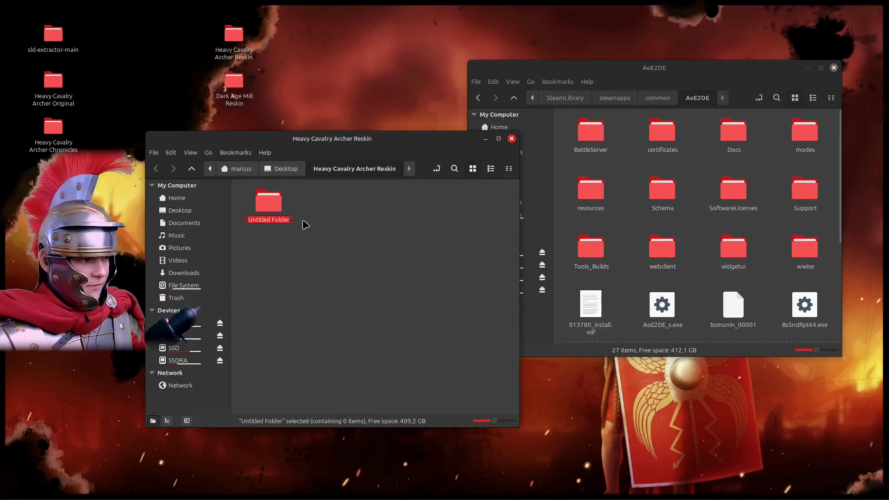
text(resources)
key(Return)
double_click(270, 204)
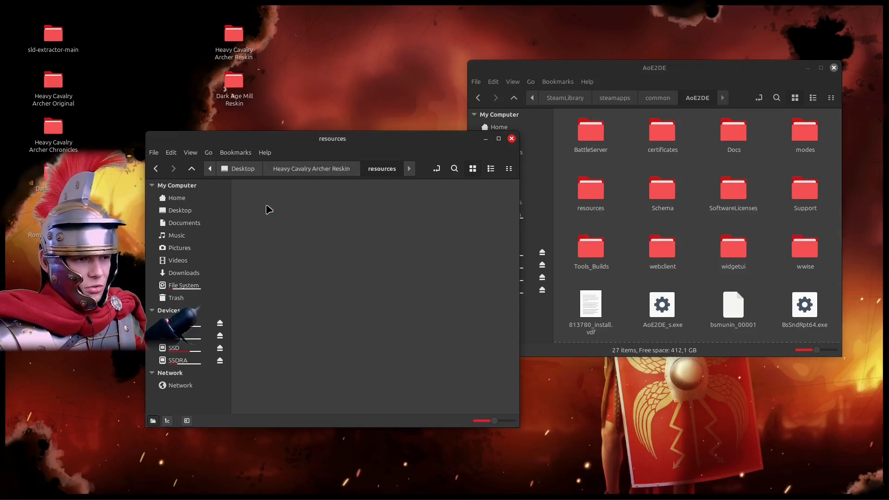
Open the game's resources folder, then create and open a matching _common folder inside the reskin's resources folder.
double_click(591, 190)
click(670, 148)
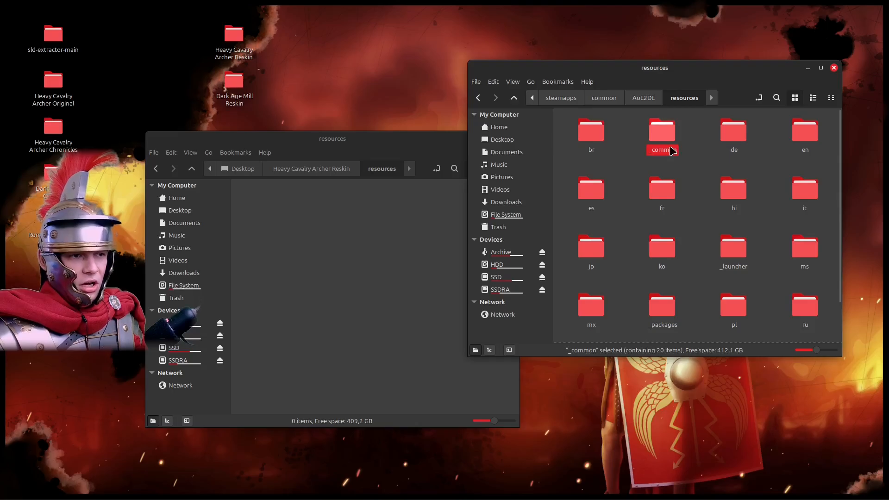
click(296, 250)
right_click(327, 216)
click(342, 224)
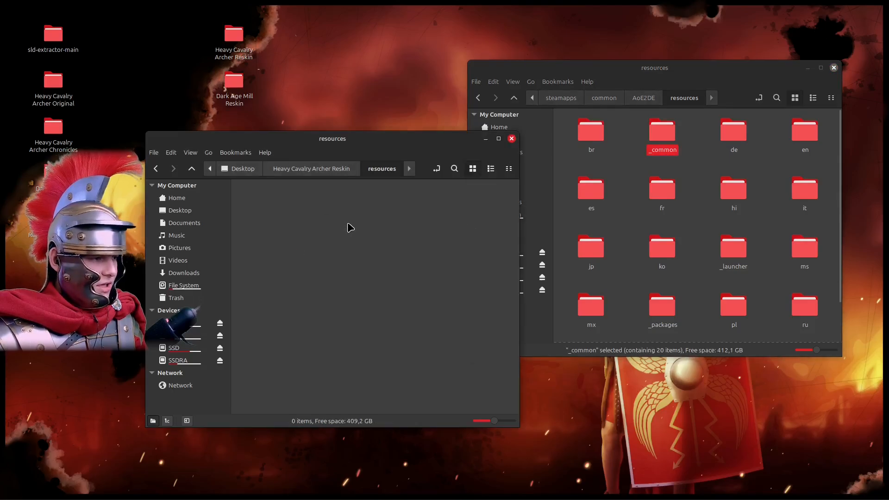
text(_c)
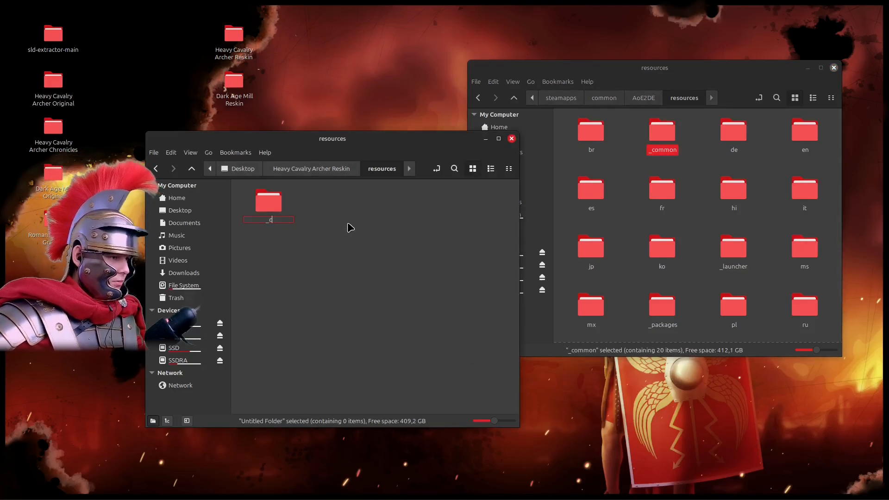
text(ommon)
key(Return)
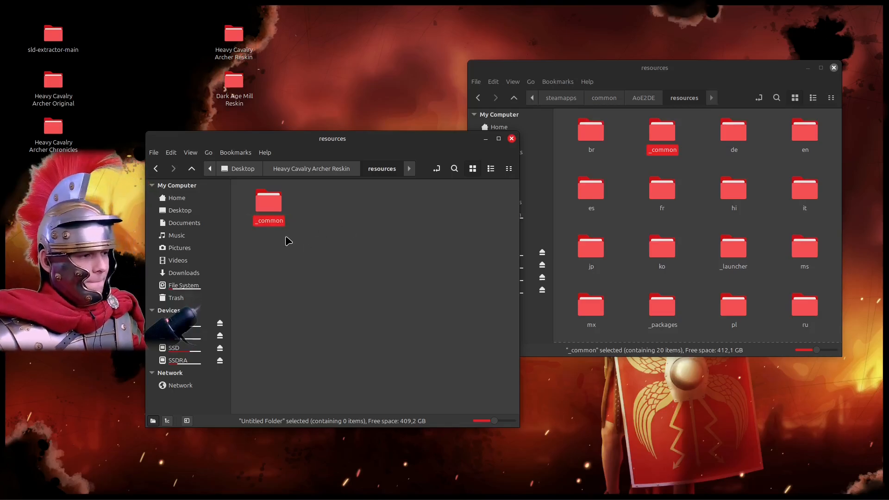
double_click(267, 203)
Open the game's _common folder and create a matching drs folder inside the reskin's _common folder.
double_click(662, 134)
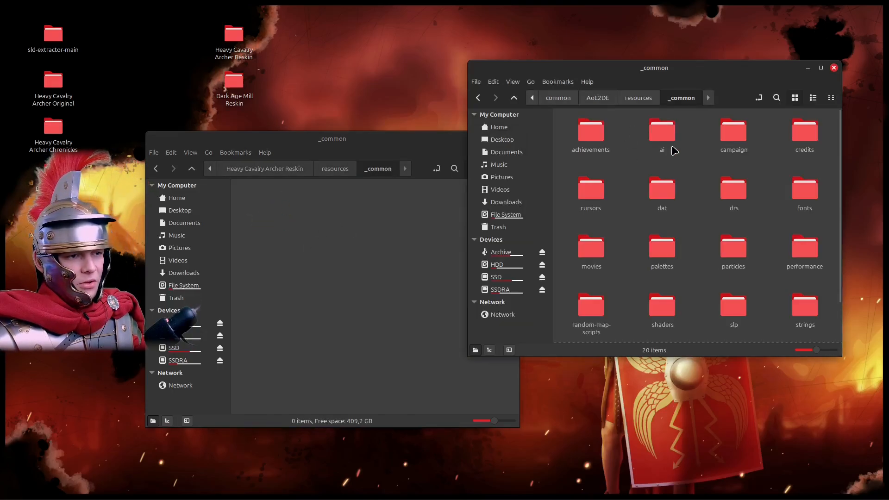
click(740, 187)
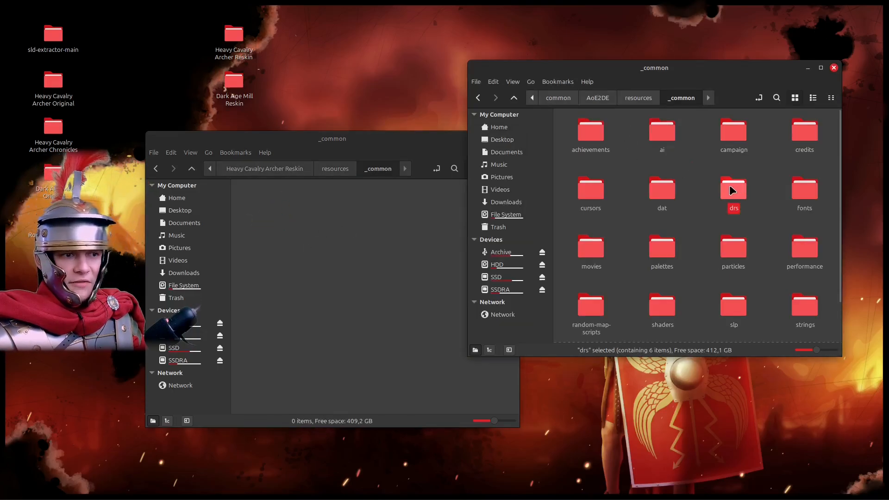
click(347, 215)
right_click(278, 224)
click(301, 232)
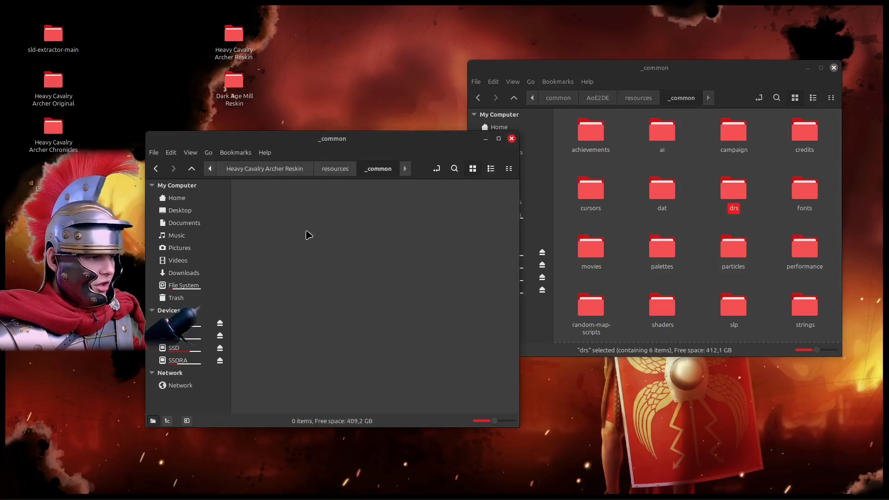
text(drs)
key(Return)
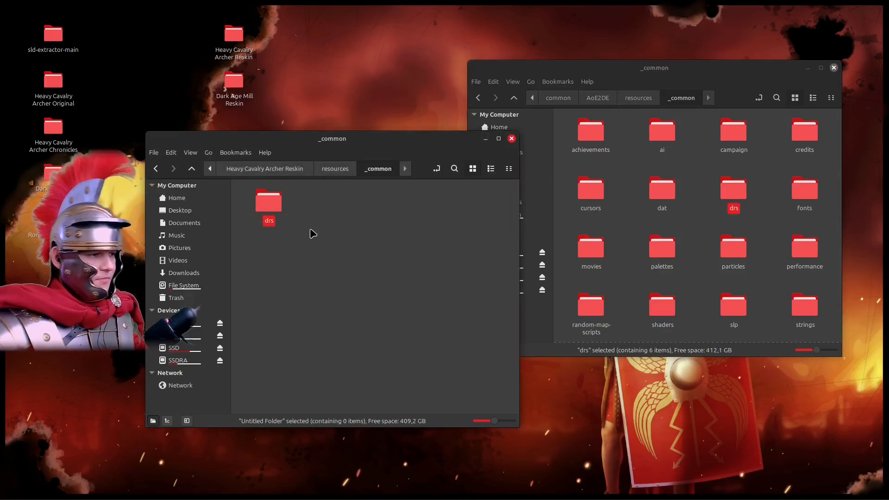
Create a graphics folder inside the reskin's drs folder to match the game's structure, and open both graphics folders.
click(750, 190)
double_click(742, 190)
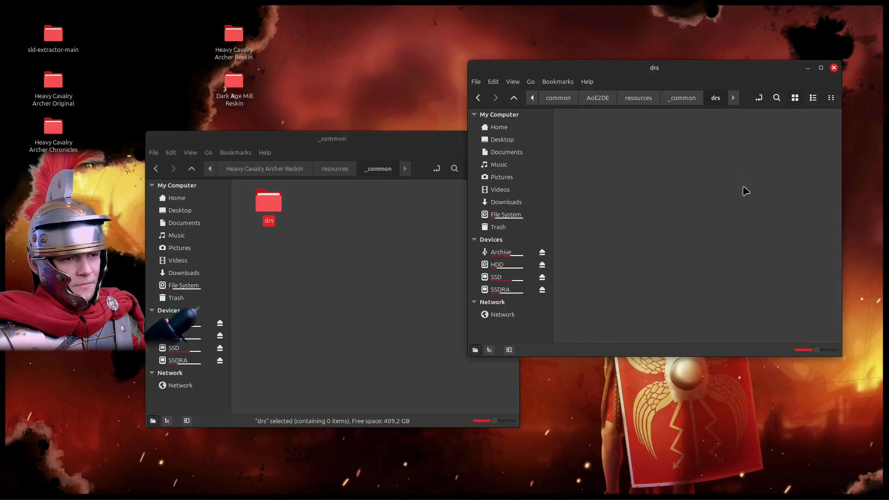
click(670, 144)
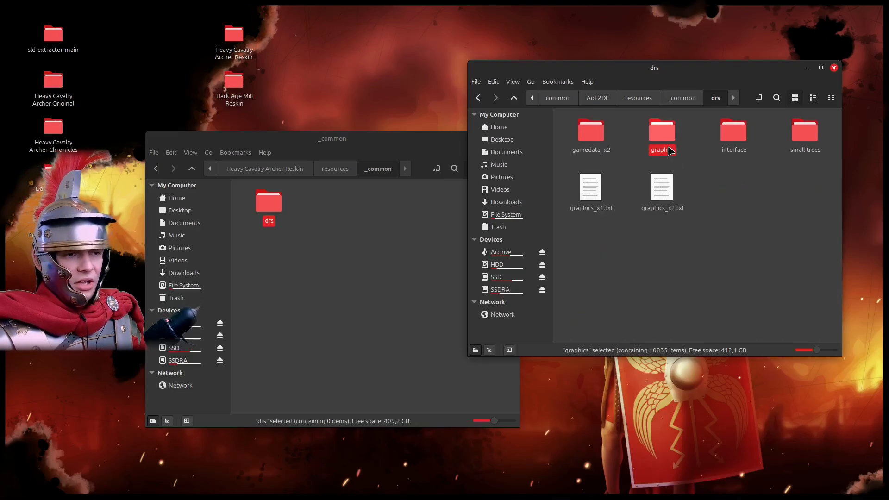
click(301, 240)
double_click(274, 212)
right_click(341, 227)
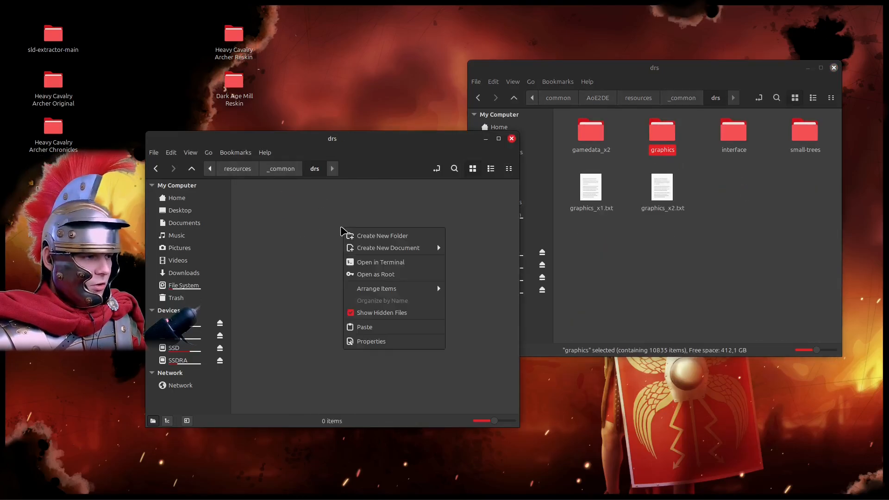
click(395, 233)
text(graphics)
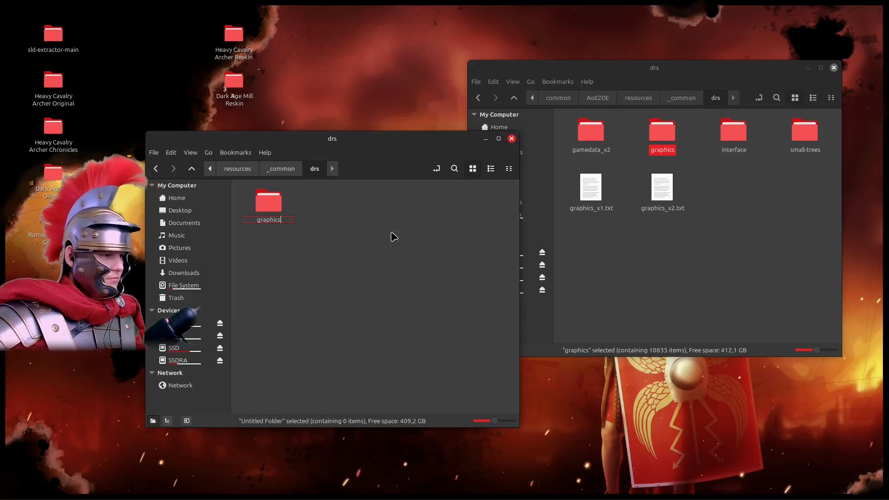
key(Return)
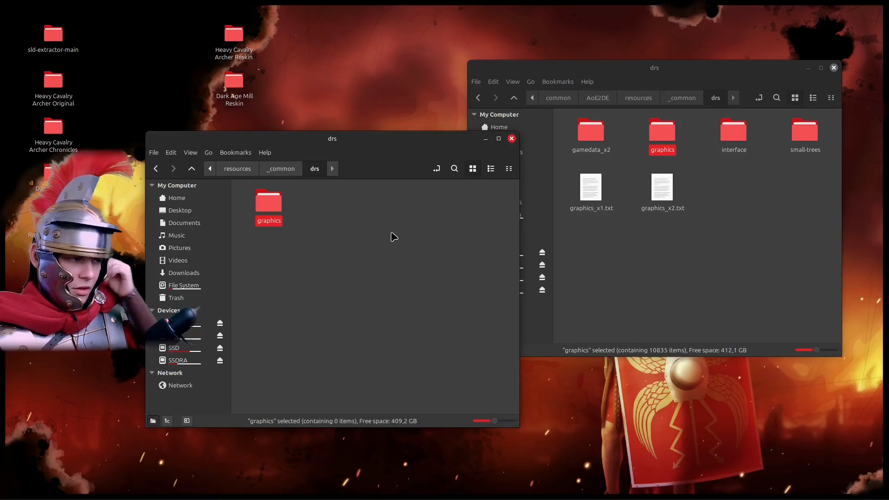
double_click(270, 205)
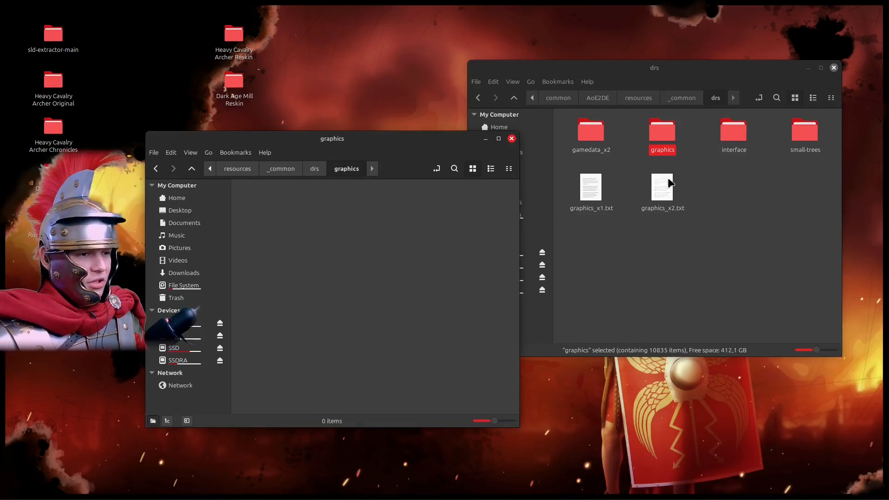
double_click(662, 133)
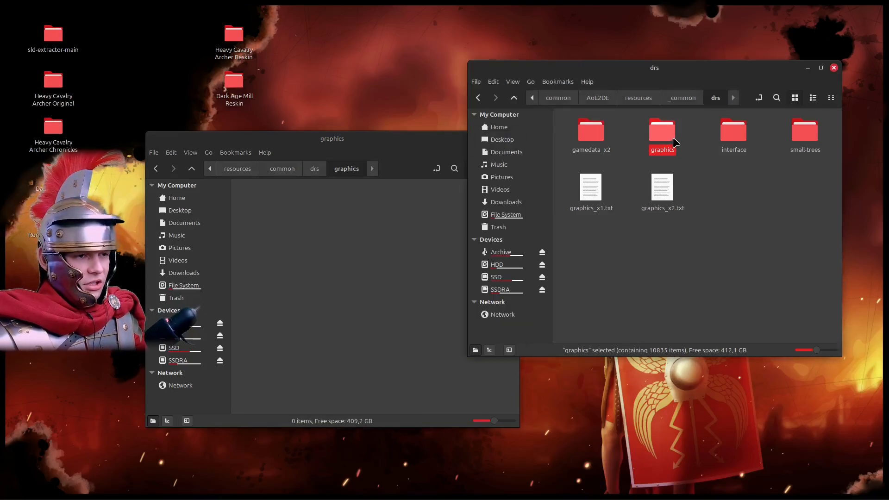
Return the reskin's graphics window to the top-level Heavy Cavalry Archer Reskin folder.
click(370, 223)
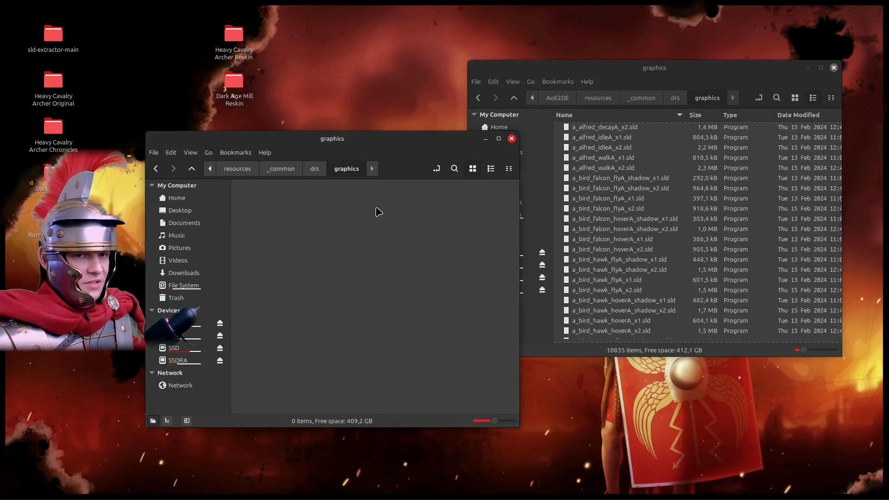
click(282, 169)
click(237, 169)
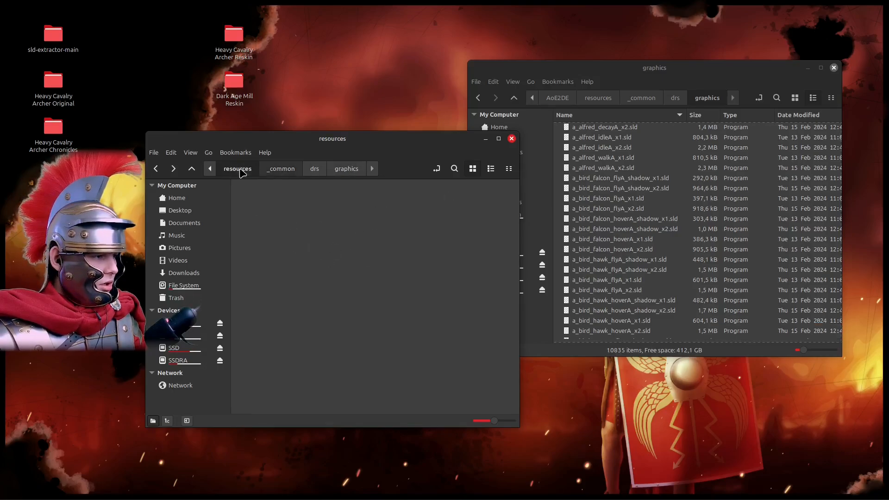
click(210, 169)
click(245, 169)
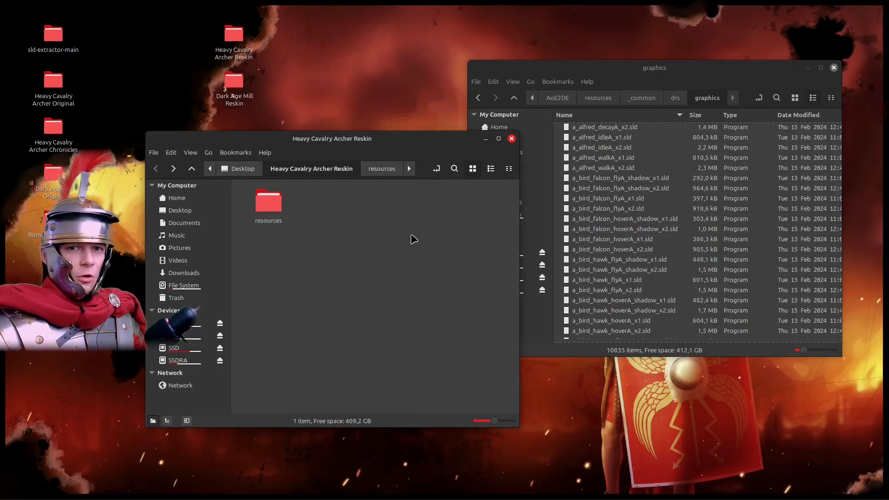
Return the game's graphics window to the AoE2DE folder, select widgetui, and switch back to the Heavy Cavalry Archer Reskin window.
click(633, 79)
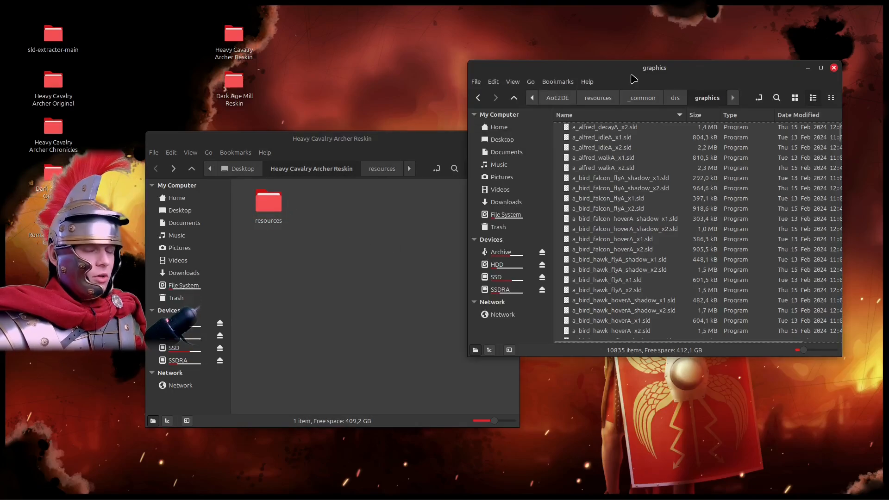
click(641, 98)
click(598, 98)
click(557, 98)
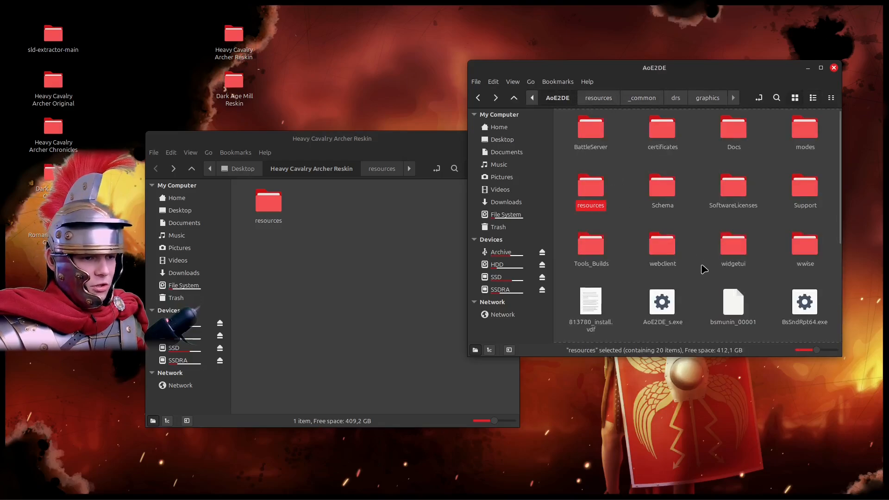
click(702, 271)
click(733, 246)
click(352, 230)
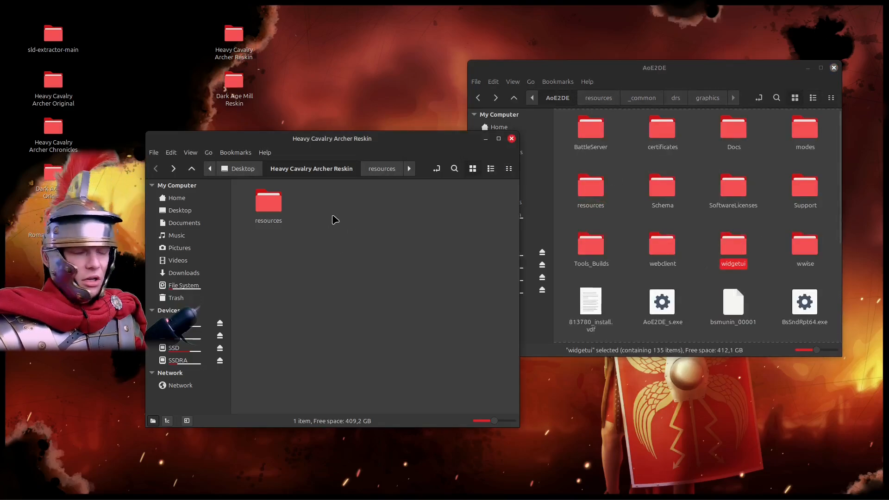
Create a widgetui folder at the top level of Heavy Cavalry Archer Reskin, and open both the game's and the reskin's widgetui folders.
right_click(326, 208)
click(354, 216)
text(widgetui)
key(Return)
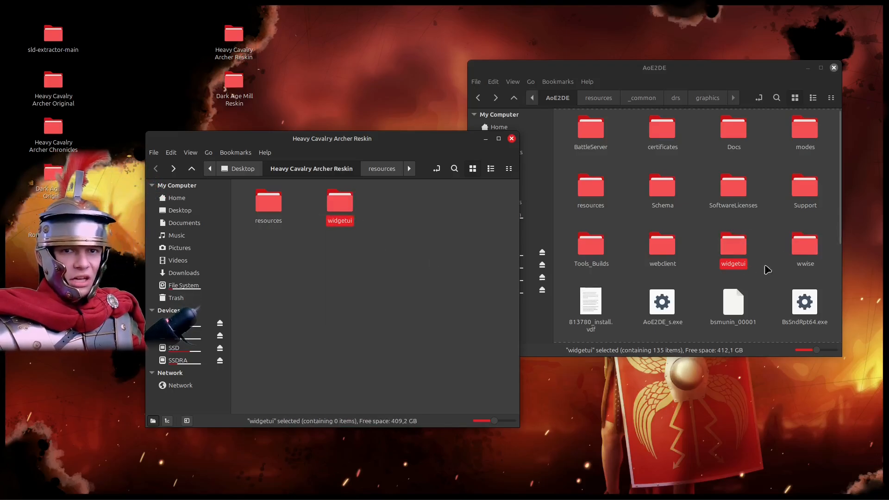
double_click(736, 248)
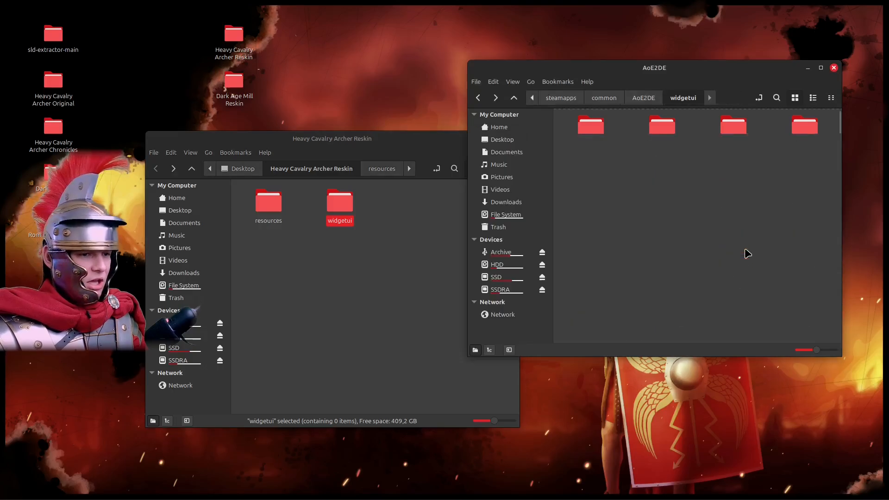
double_click(338, 216)
Create a textures folder inside the reskin's widgetui folder, and open the textures folders of both the reskin and the game.
right_click(318, 207)
click(342, 214)
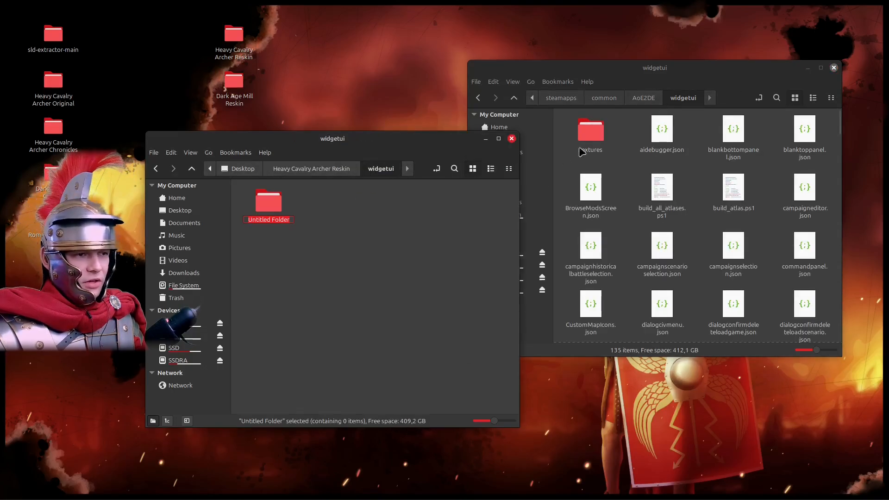
text(textures)
key(Return)
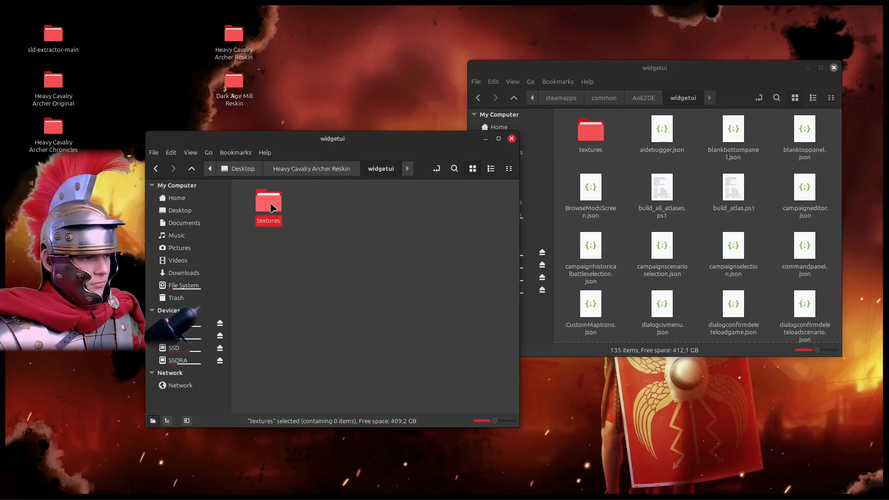
double_click(276, 206)
double_click(590, 131)
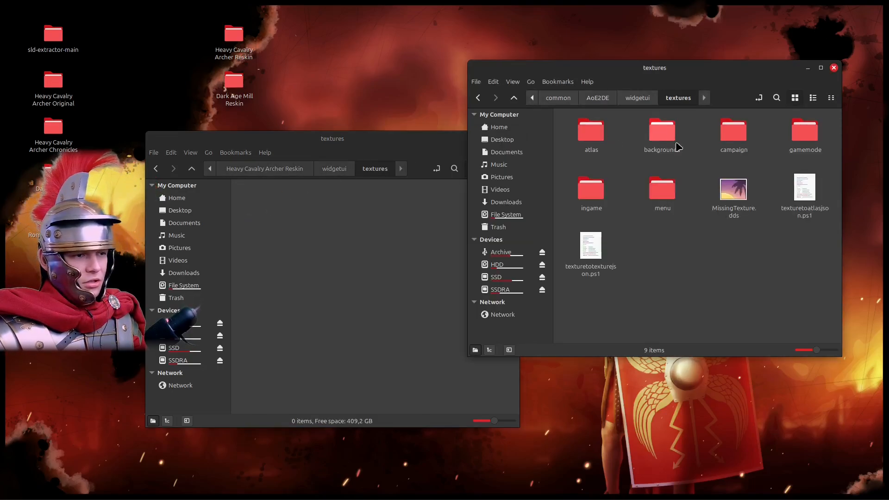
Create an ingame folder inside the reskin's textures folder to match the game's structure, and open both ingame folders.
click(591, 189)
click(354, 208)
right_click(308, 214)
click(351, 223)
text(ingame)
key(Return)
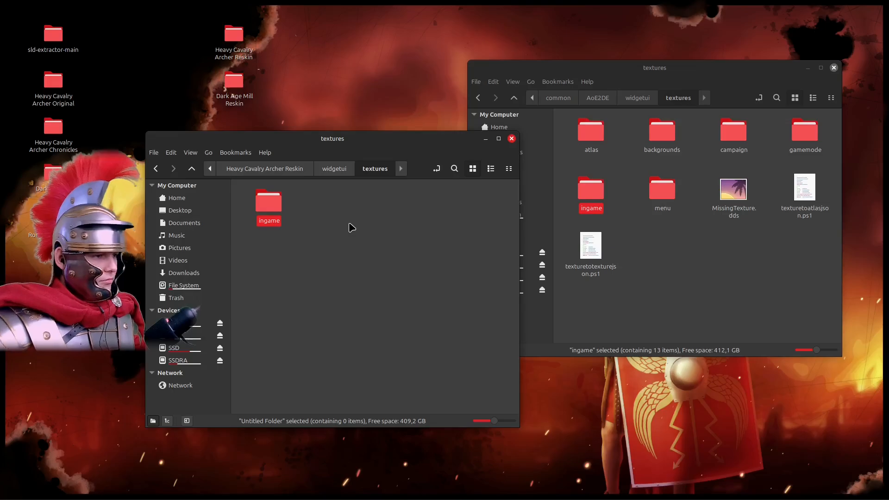
double_click(268, 204)
double_click(591, 190)
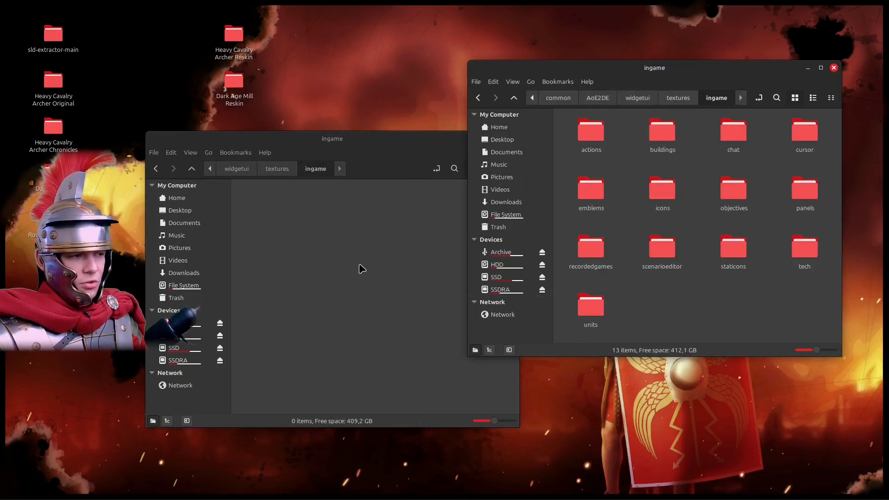
Create a units folder inside the reskin's ingame folder and open it.
right_click(294, 222)
click(322, 229)
text(units)
key(Return)
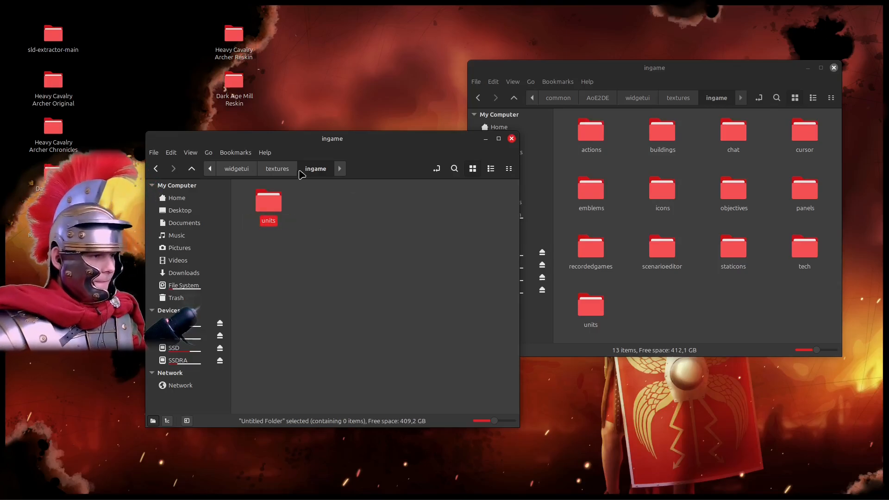
double_click(268, 201)
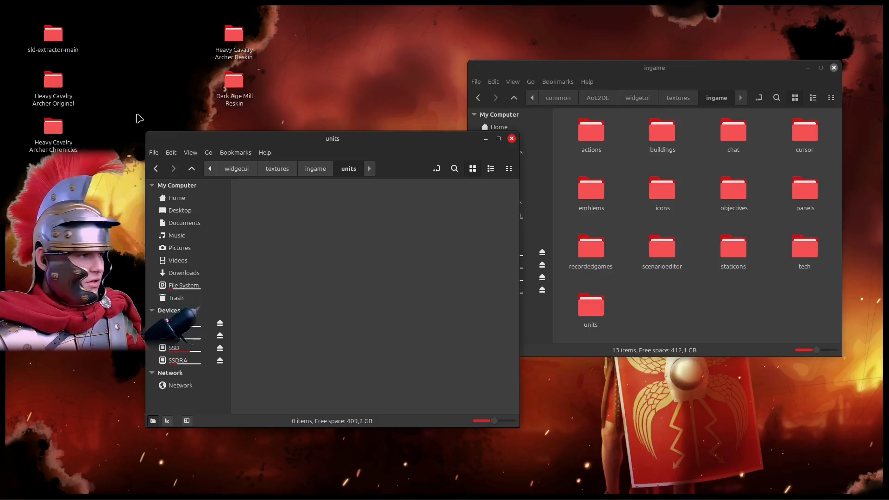
Open the Heavy Cavalry Archer Original and Heavy Cavalry Archer Chronicles desktop folders and arrange their windows so the icon files can be compared.
drag(257, 139, 345, 134)
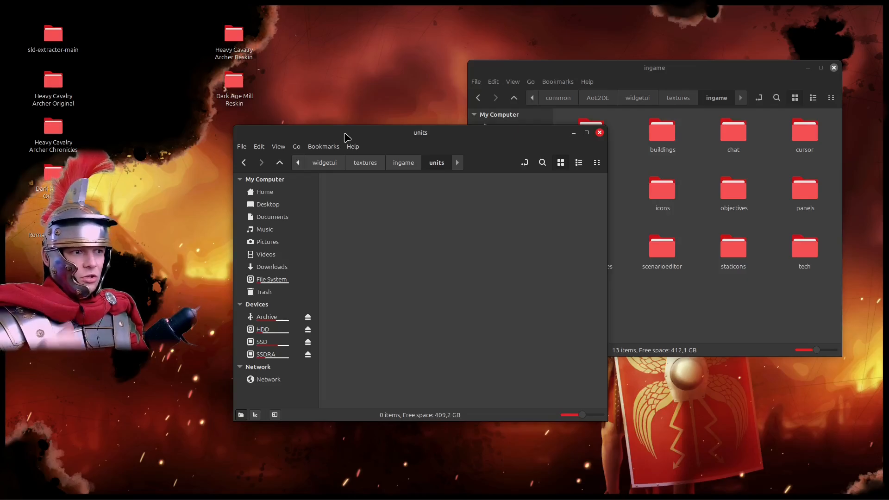
drag(433, 146, 414, 135)
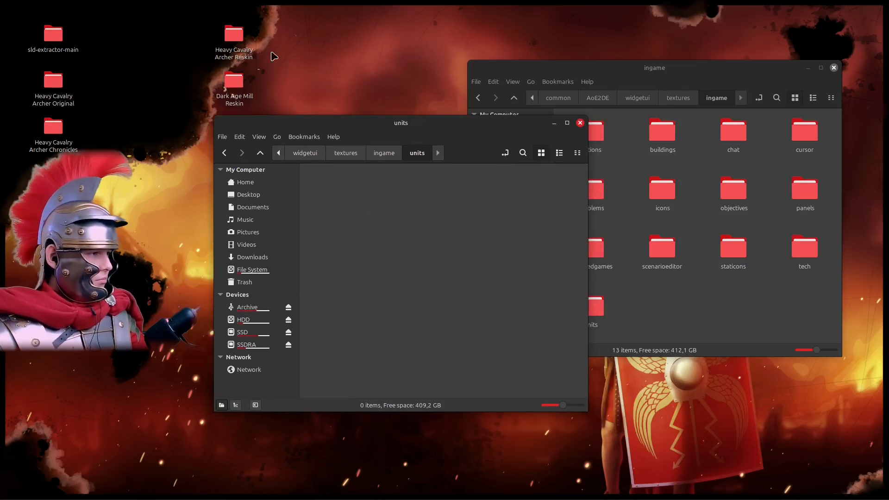
double_click(53, 81)
drag(272, 23, 366, 13)
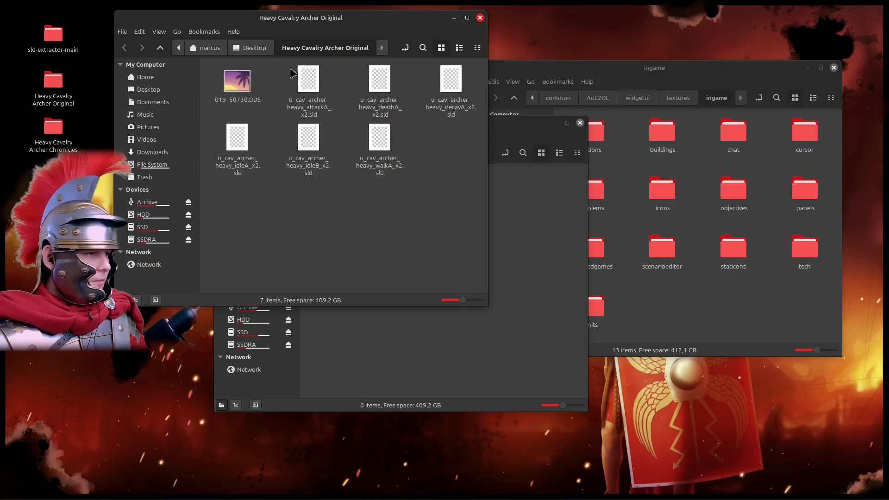
drag(368, 29, 333, 55)
double_click(53, 132)
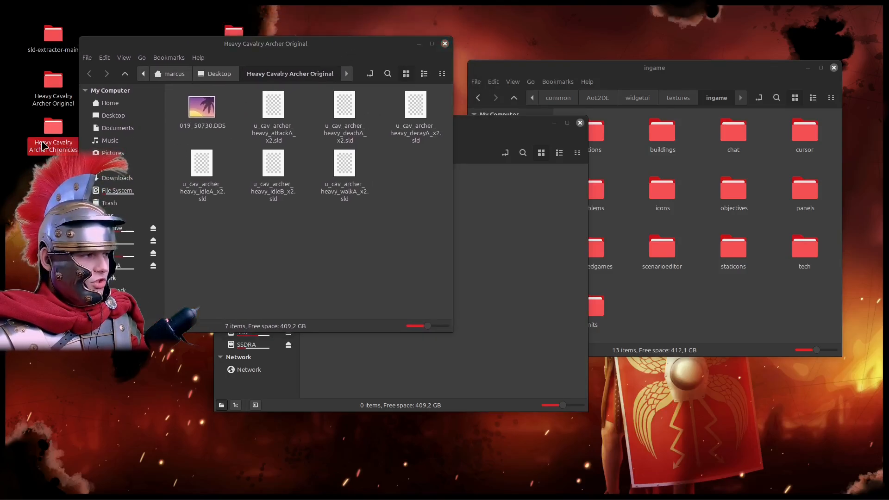
drag(259, 30, 630, 94)
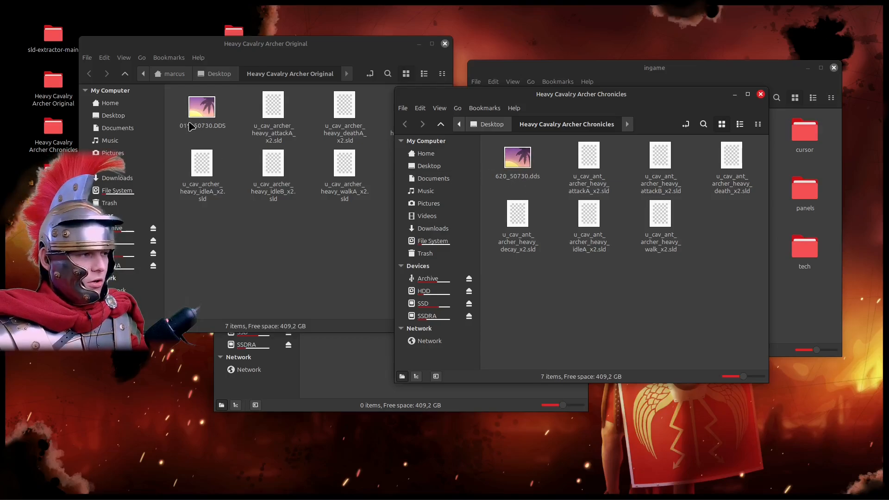
Copy the icon file 620_50730.dds from the Heavy Cavalry Archer Chronicles folder into the reskin's units folder.
click(517, 174)
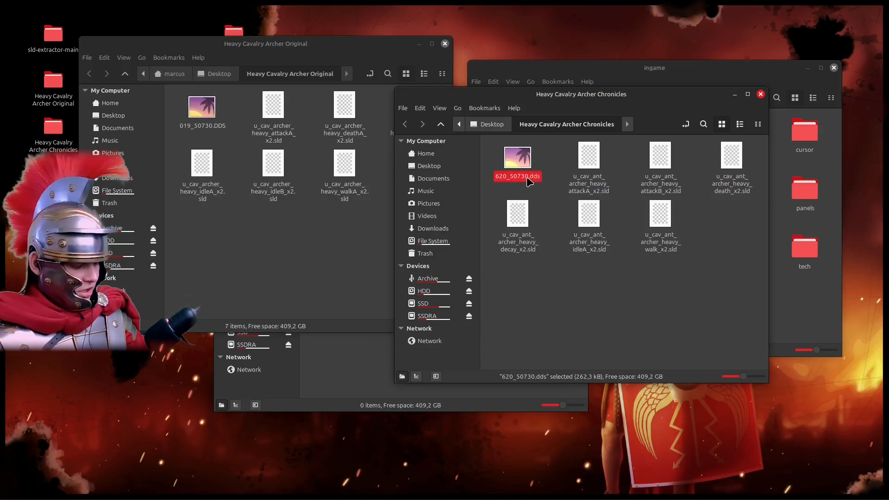
right_click(518, 161)
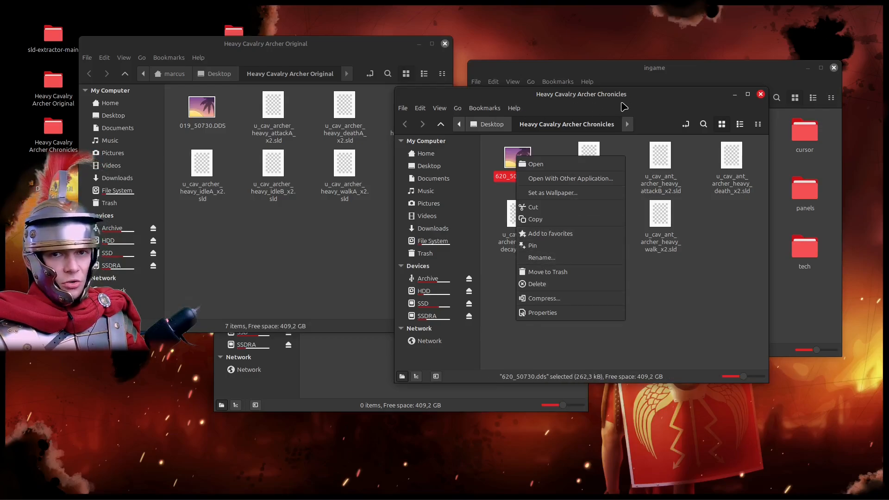
click(537, 219)
click(323, 385)
right_click(357, 216)
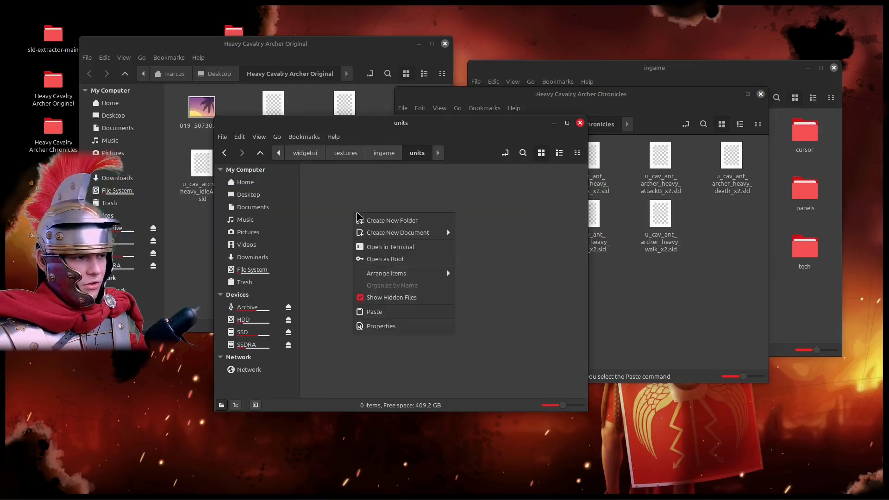
click(370, 311)
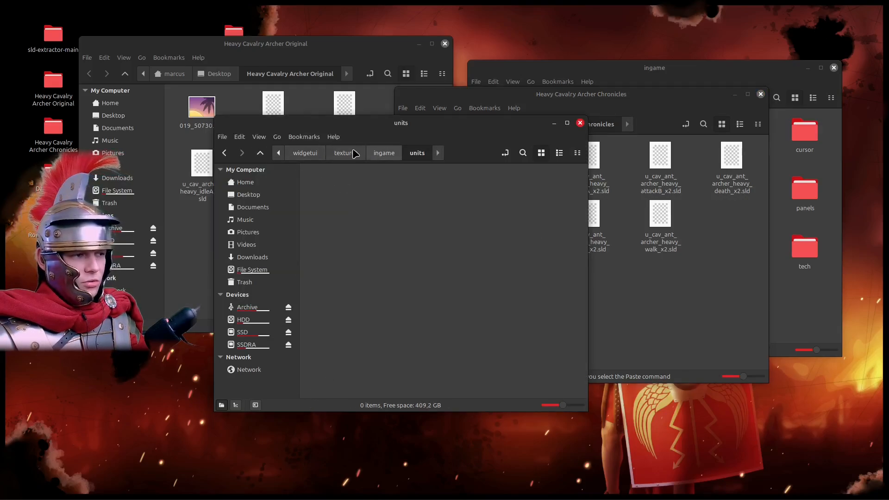
right_click(422, 217)
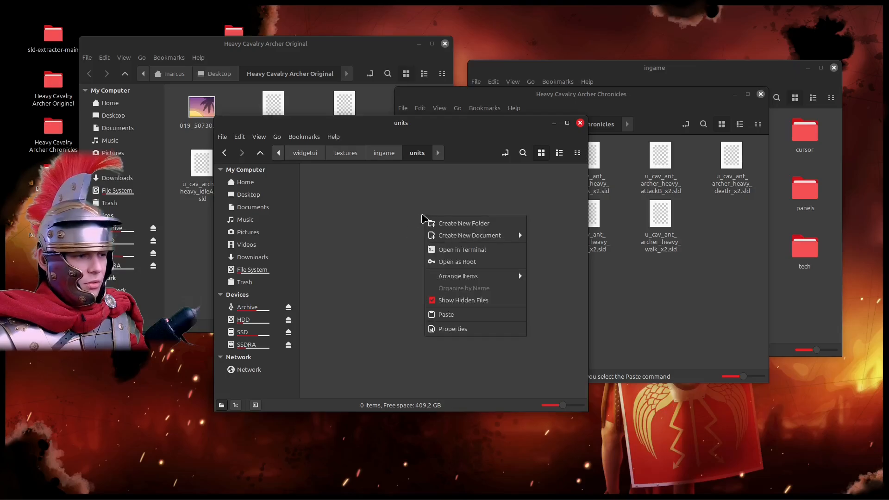
click(445, 314)
click(365, 239)
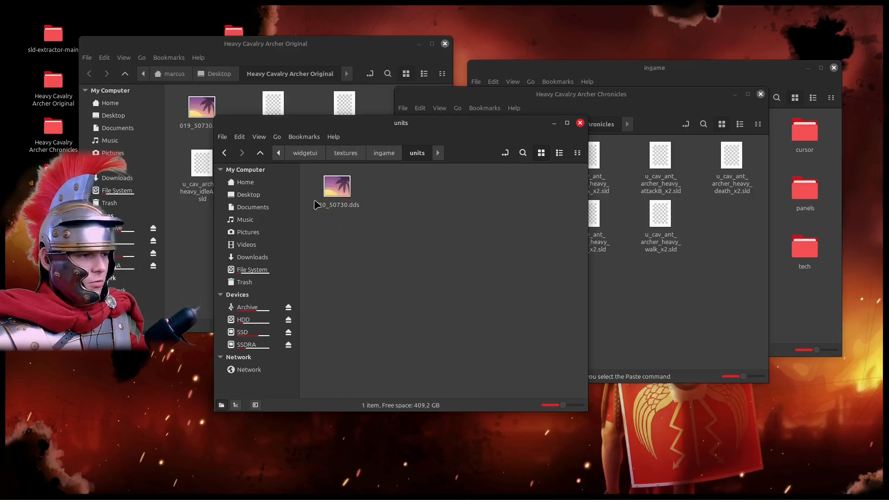
Rename the copied icon in the reskin's units folder to 019_50730.dds to match the original unit's icon number.
drag(401, 128, 504, 148)
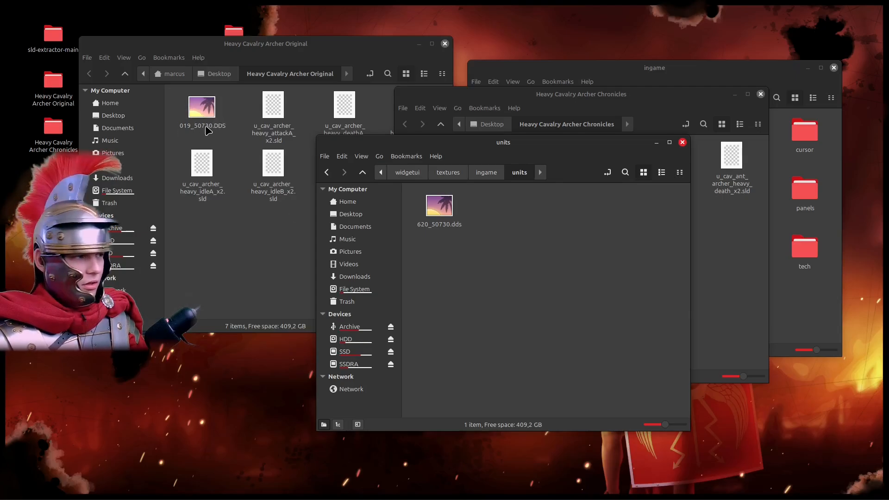
click(433, 225)
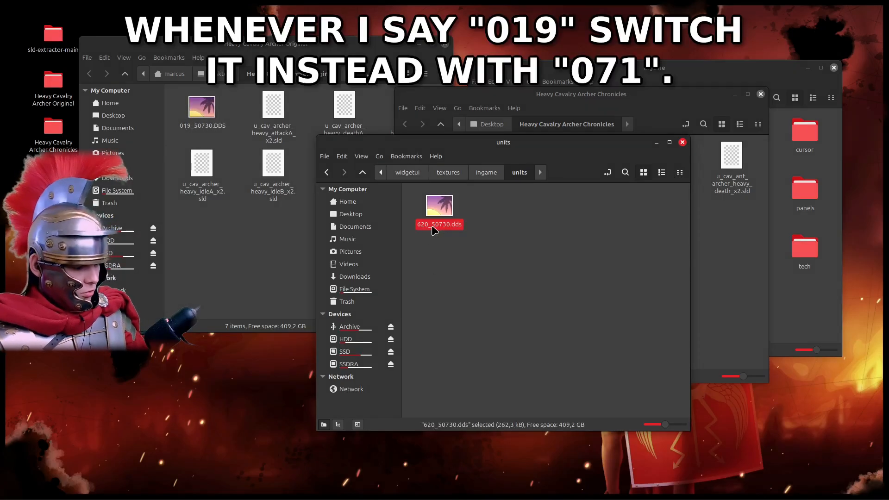
right_click(434, 230)
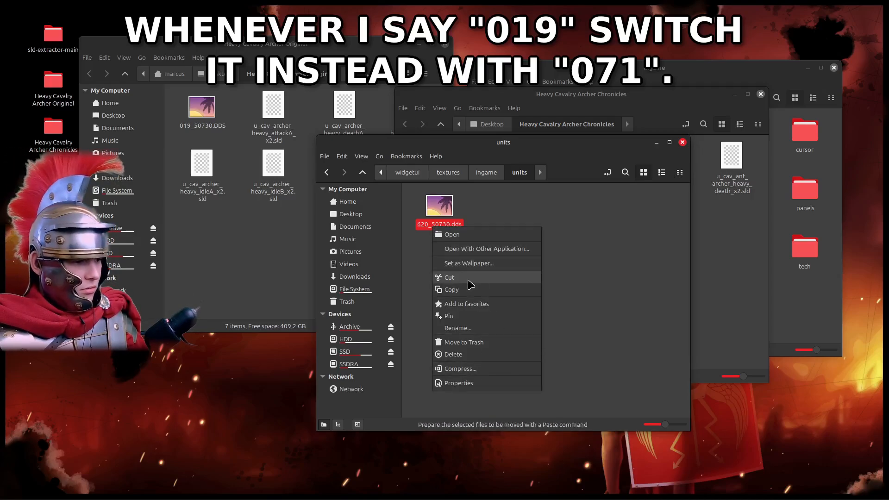
click(456, 331)
click(424, 224)
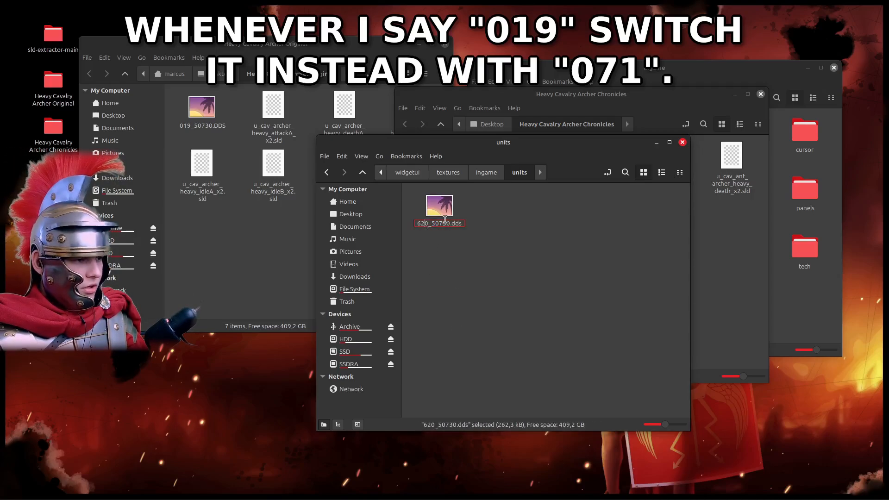
key(BackSpace)
key(BackSpace)
key(BackSpace)
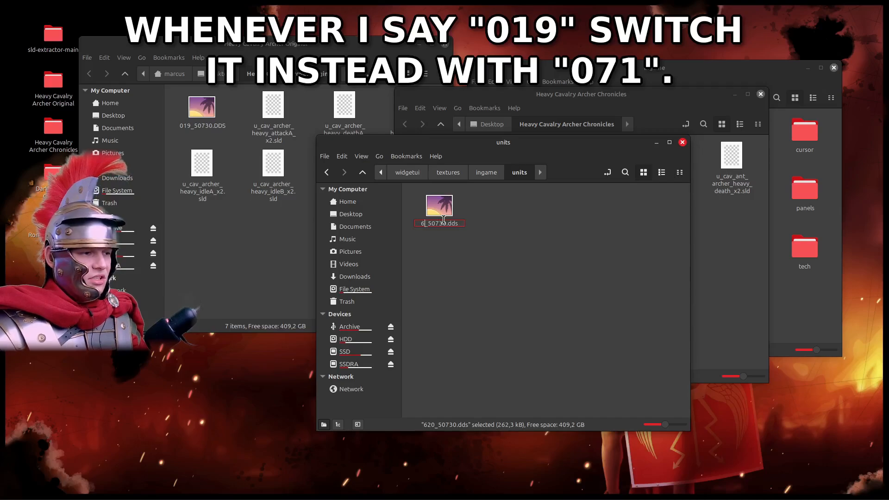
text(019)
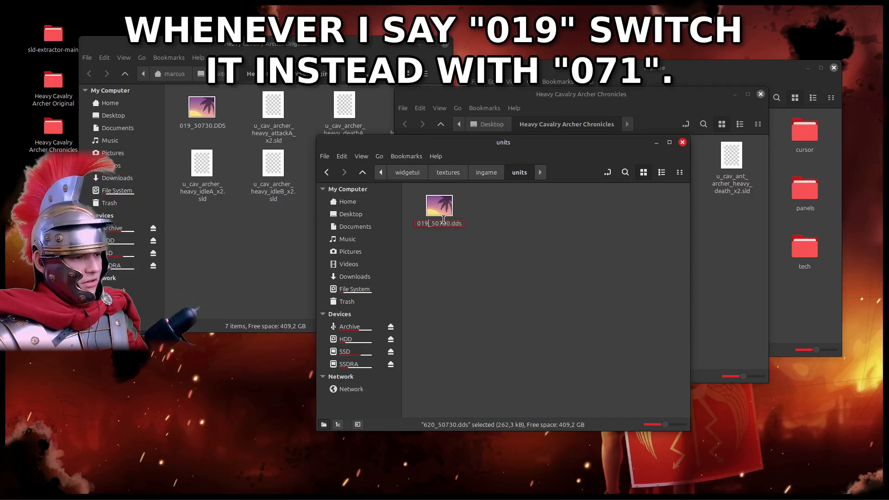
click(505, 219)
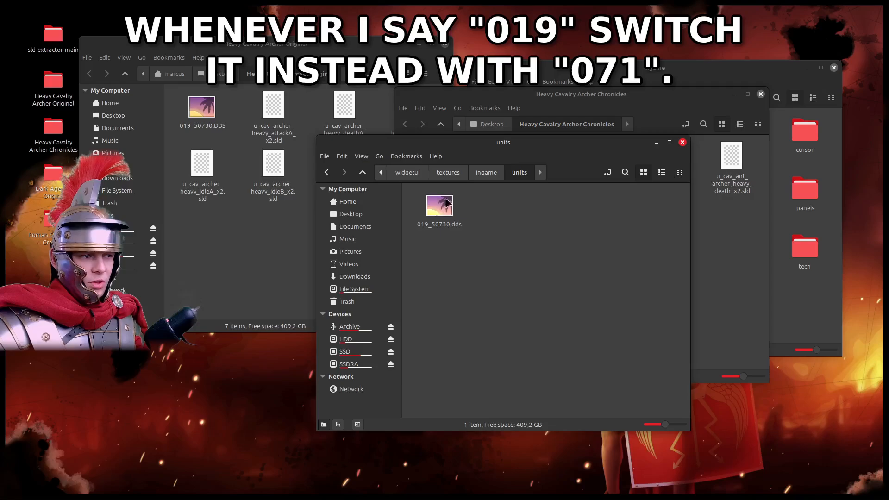
Return the reskin's units window to the top-level Heavy Cavalry Archer Reskin folder.
click(480, 172)
click(443, 174)
click(400, 177)
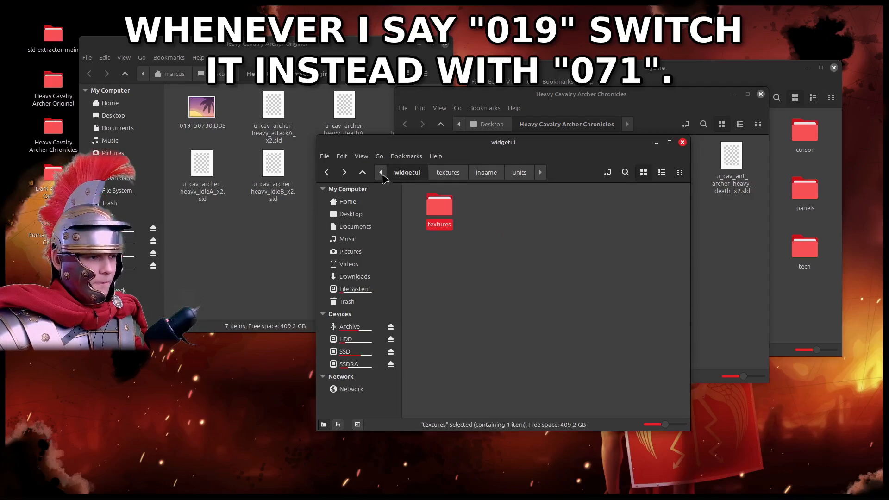
click(382, 173)
click(425, 170)
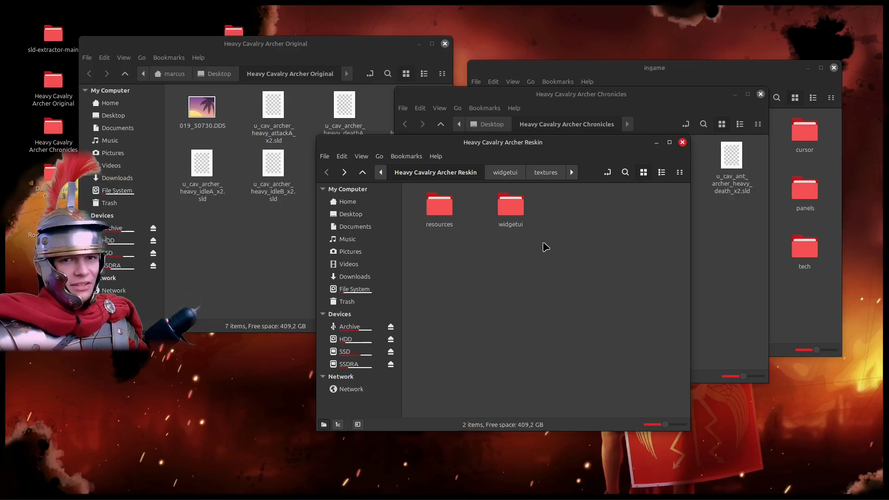
Create an empty document named info.json in the top-level Heavy Cavalry Archer Reskin folder and select it.
right_click(546, 216)
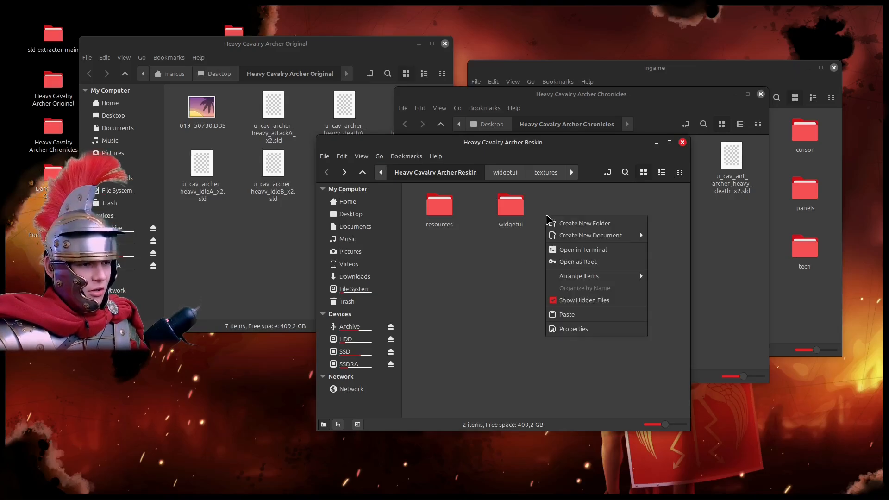
mouse_move(611, 238)
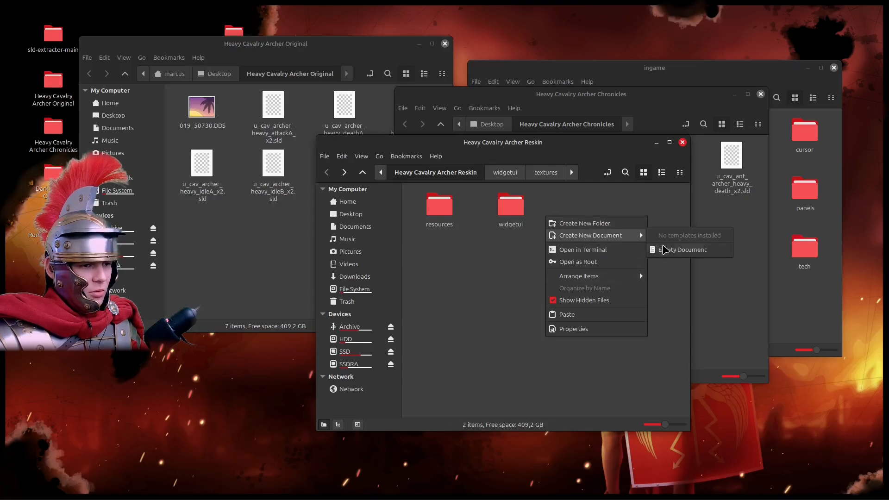
click(669, 250)
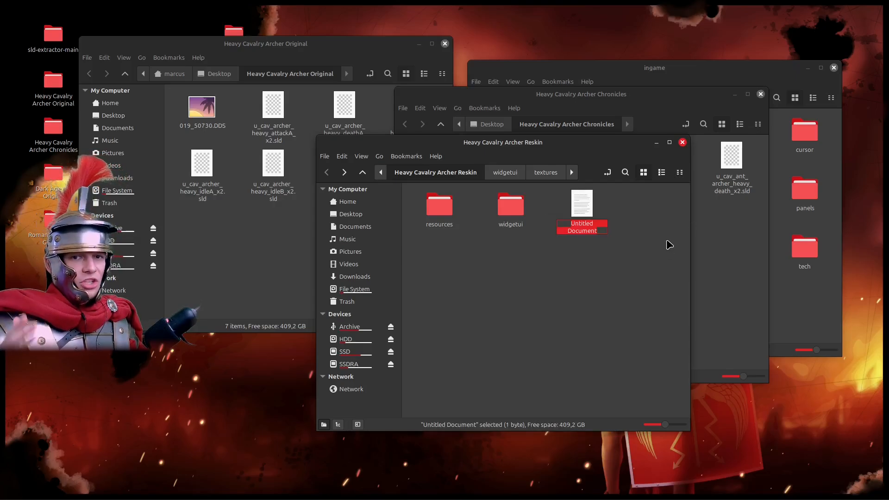
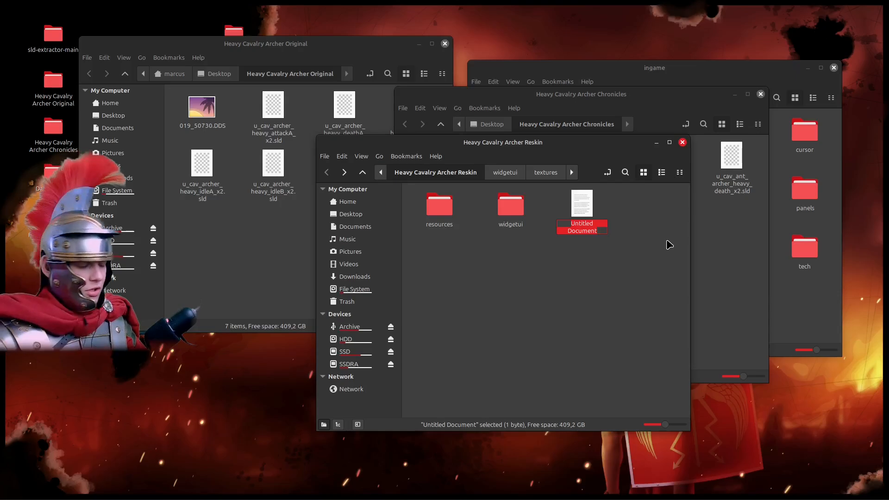
key(BackSpace)
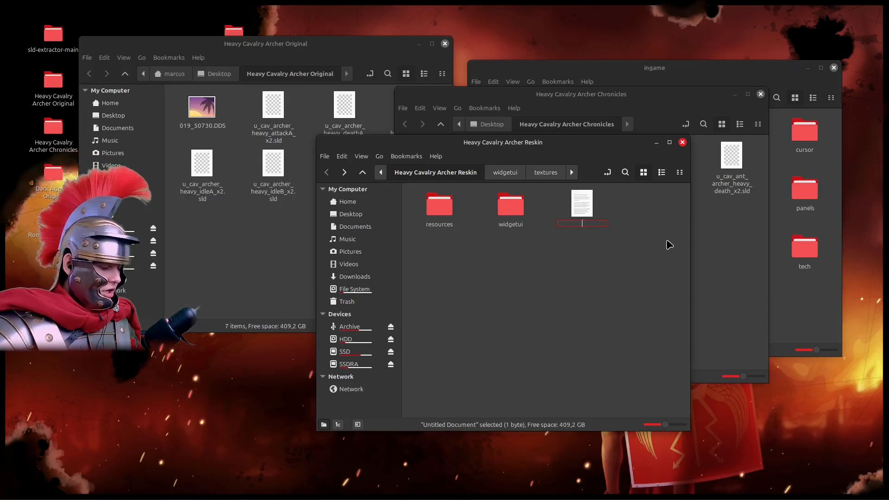
key(Return)
click(584, 280)
click(579, 213)
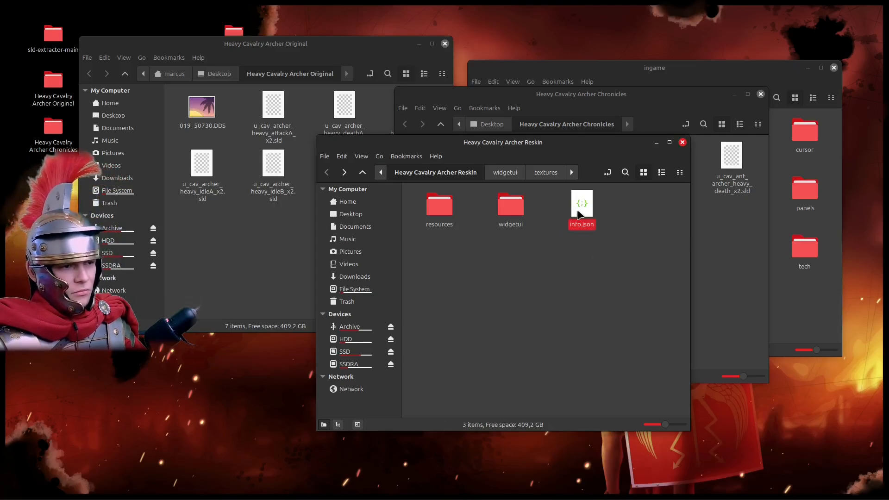
Open info.json in Visual Studio Code and fill it with a JSON object holding empty Author, Title and Description fields.
right_click(580, 213)
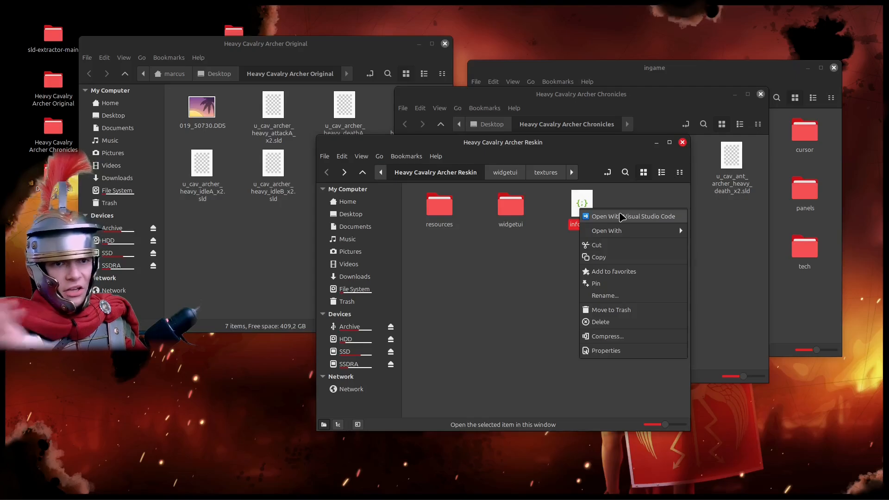
click(647, 216)
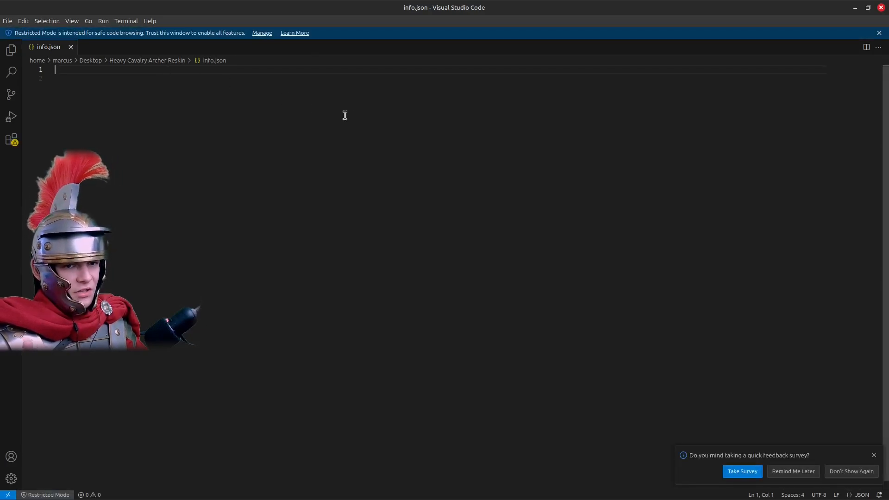
key(Delete)
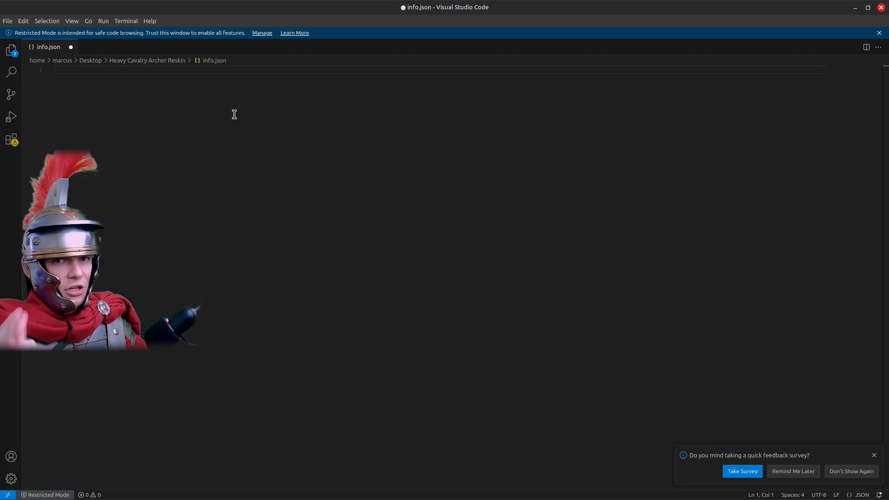
text({     "Author":"",     "Title":"",     "Description":"" })
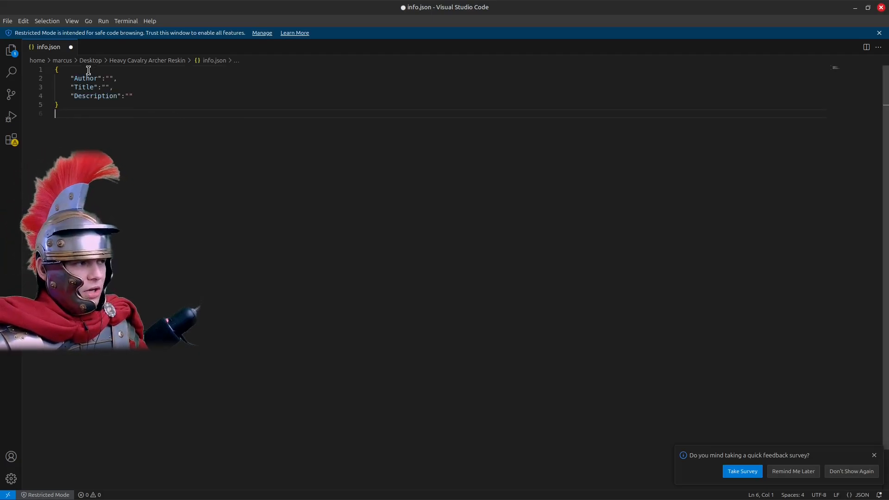
Enter the mod author's name as the Author value and set the Title to "Heavy Cavalry Archer Reskin".
click(88, 101)
double_click(81, 95)
click(162, 73)
click(109, 78)
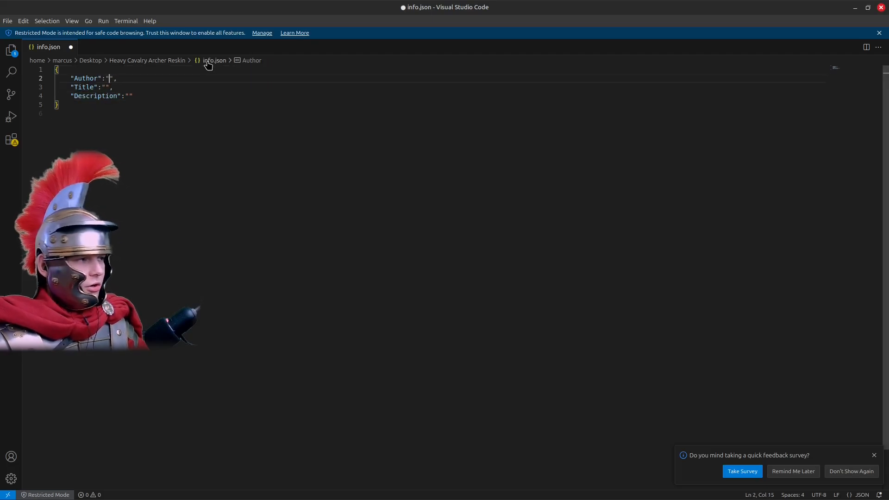
text(MarcusTunimus)
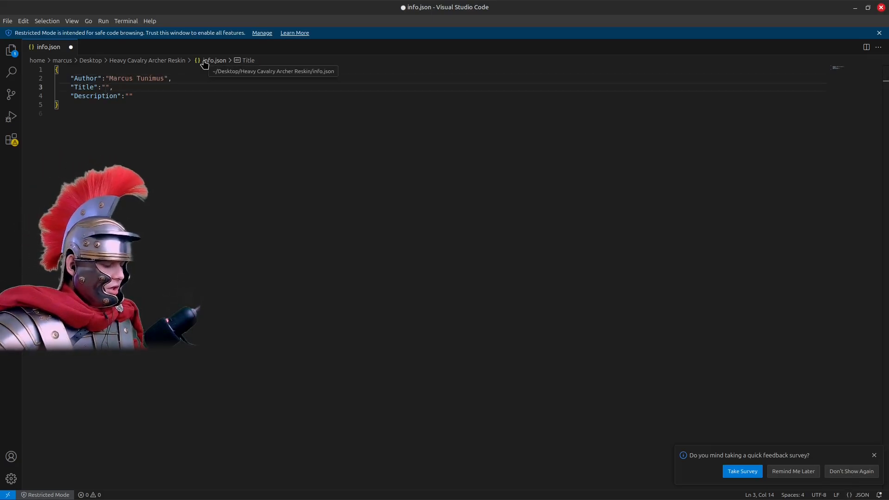
text(Heav)
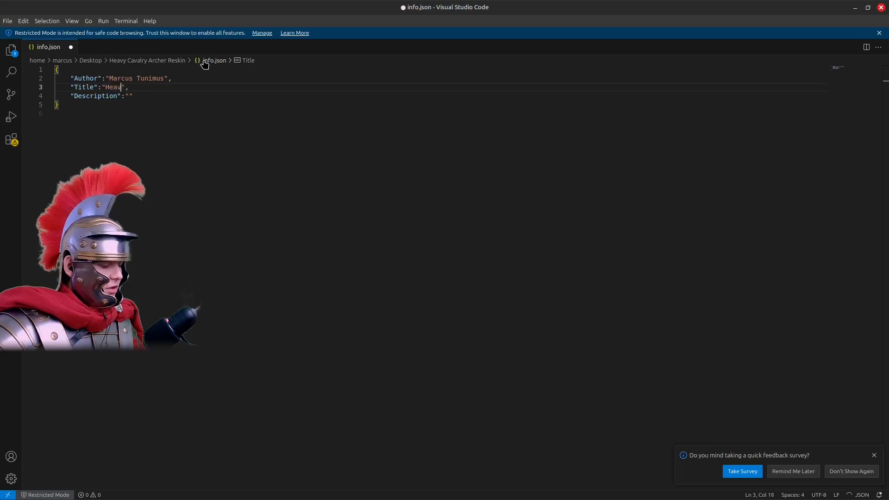
text(y Cavalry Archer Reskin)
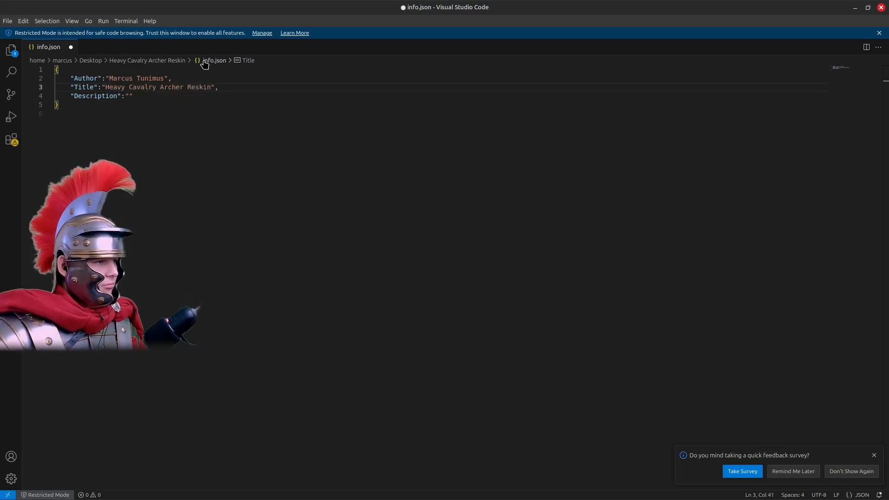
click(130, 97)
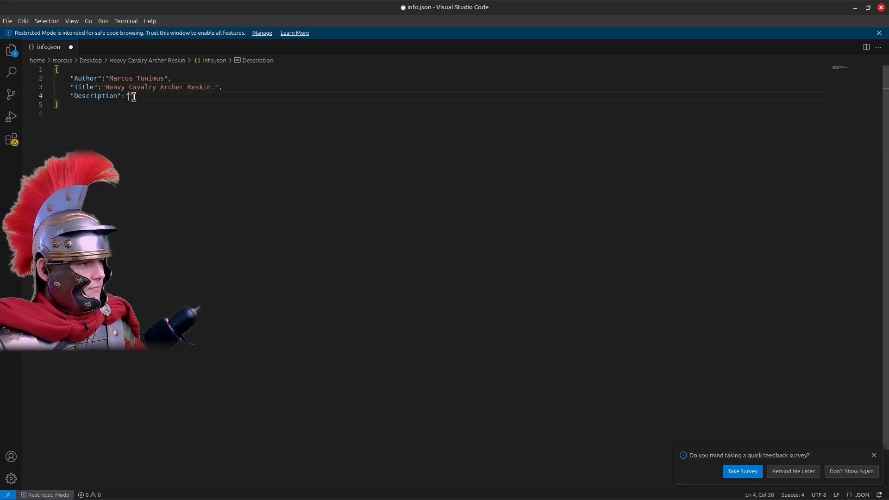
click(216, 89)
key(BackSpace)
Set the Description to "This mod replaces the Heavy Cavalry Archer with the Chronicles version of the Heavy Cavalry Archer.", save info.json and close the editor.
click(129, 96)
text(This mod re)
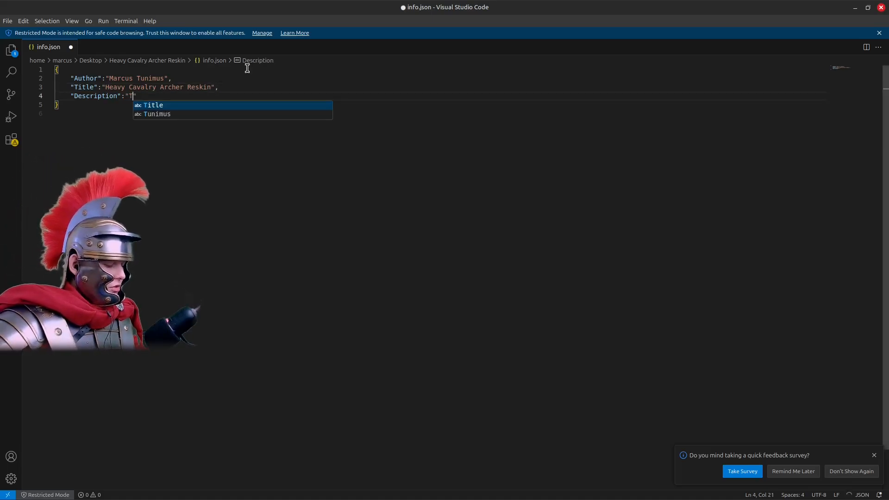
text(places the H)
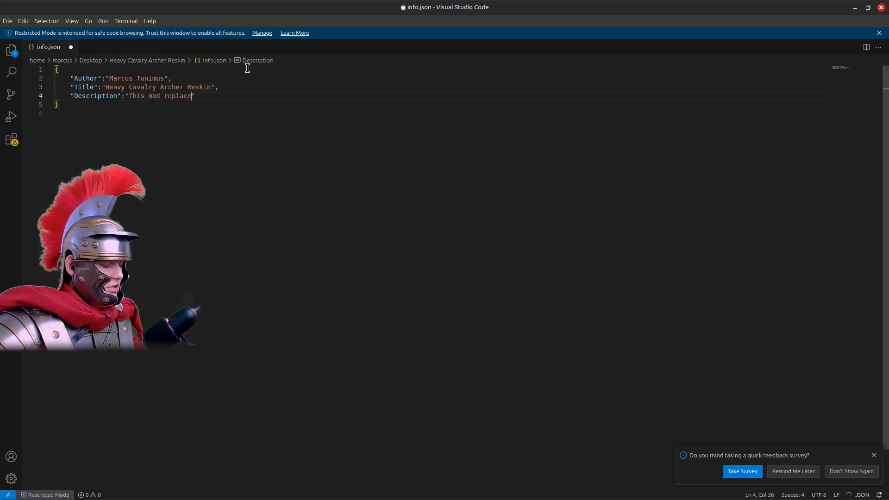
text(eavy Cavalr)
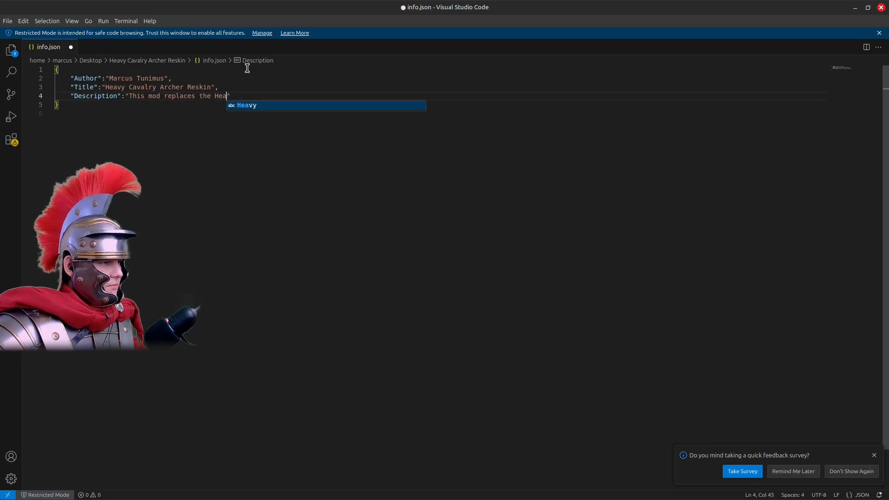
text(y Archer With)
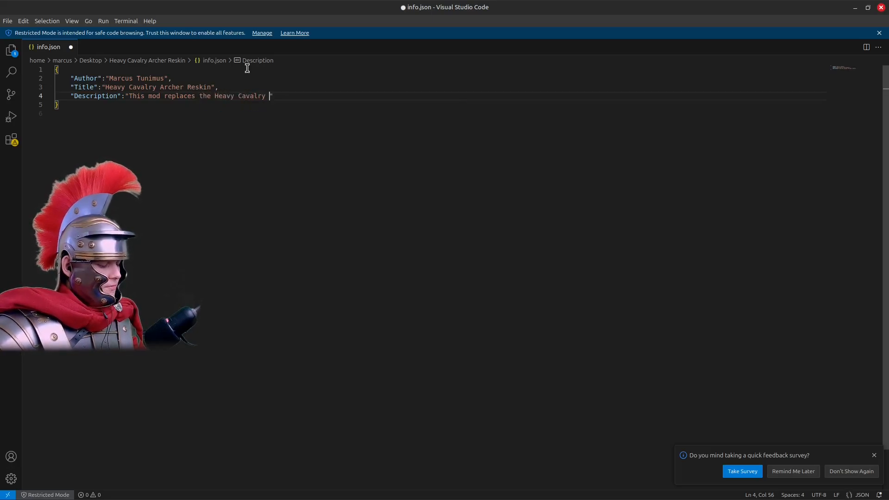
text(with the Chronicles)
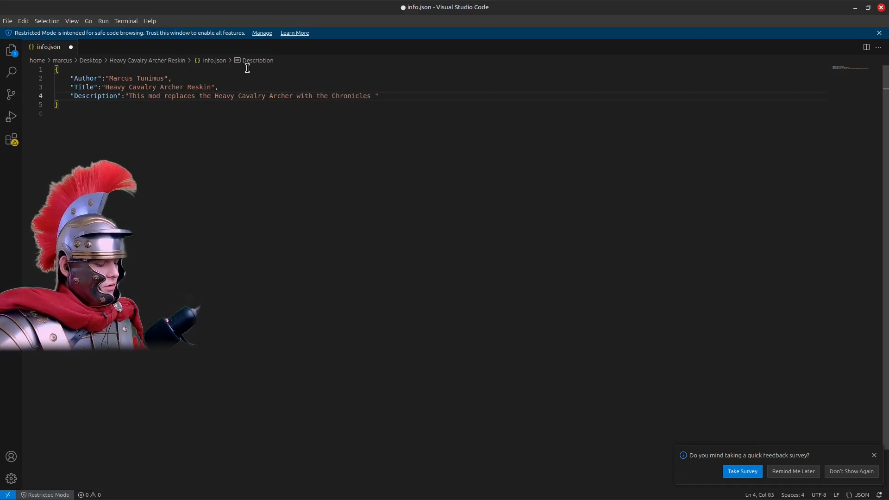
text( versin)
key(BackSpace)
text(on of the )
text(Heavy Cavalry Archer.)
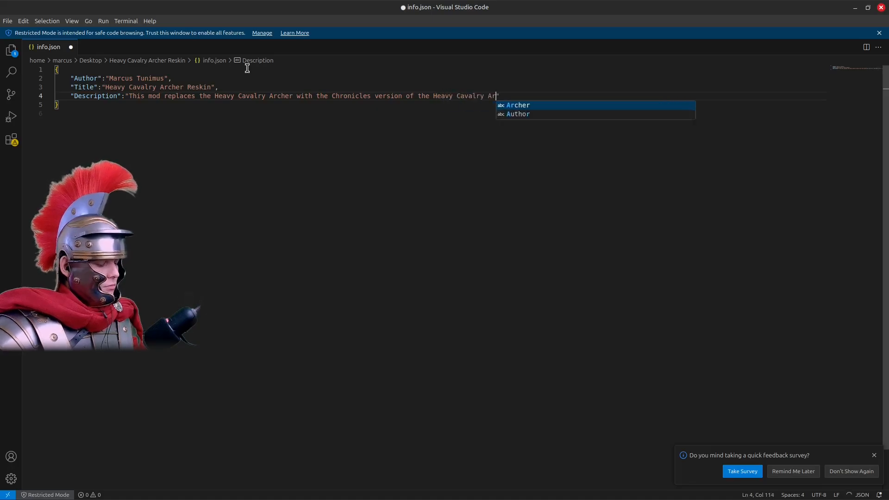
key(ctrl+s)
click(626, 82)
click(127, 106)
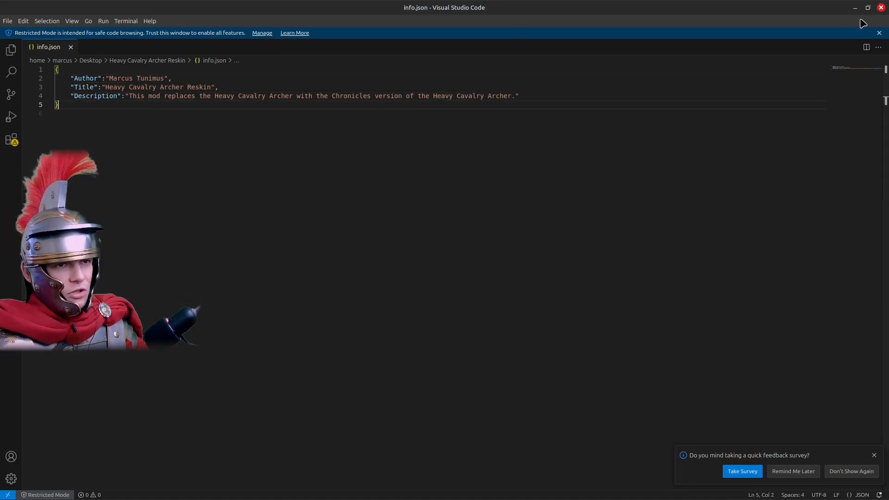
click(880, 8)
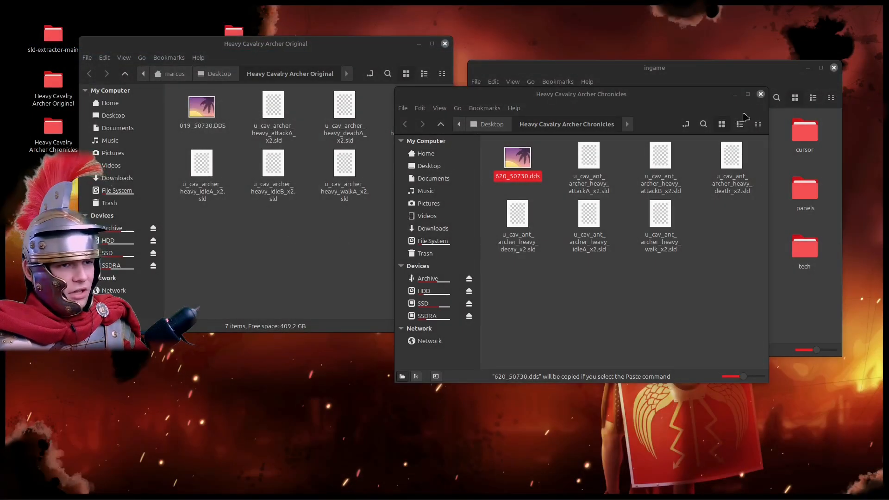
Reopen the Heavy Cavalry Archer Reskin folder from the desktop to check its top-level contents, and close it again.
click(759, 65)
drag(142, 47, 301, 142)
click(340, 82)
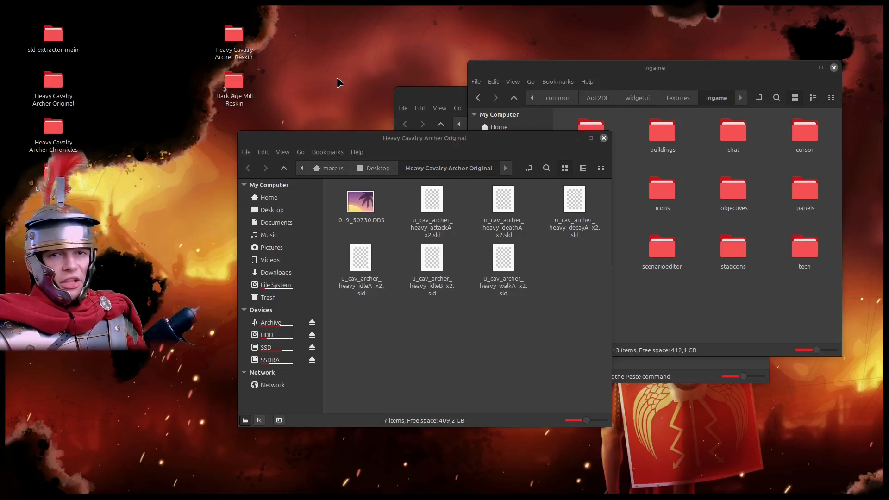
double_click(233, 35)
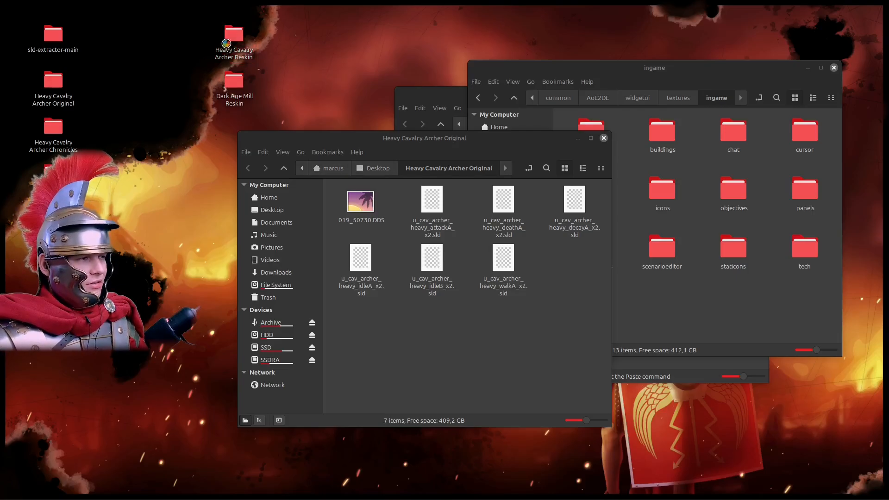
drag(286, 34, 629, 48)
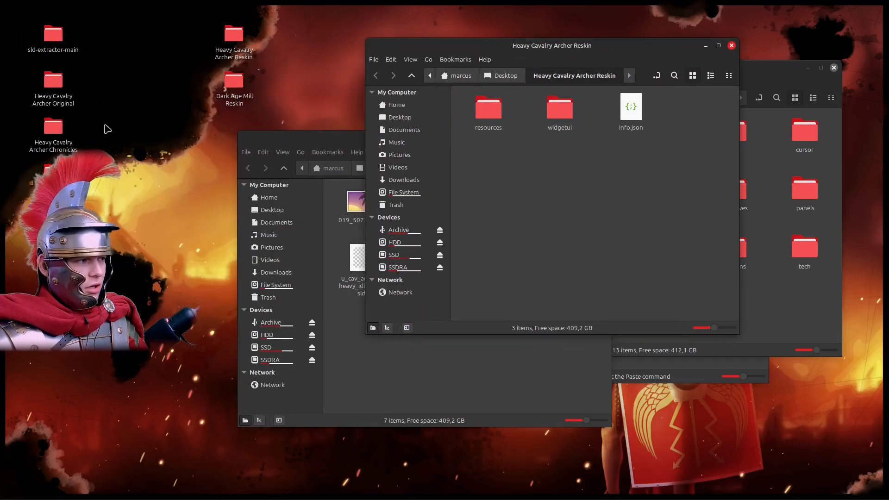
click(732, 45)
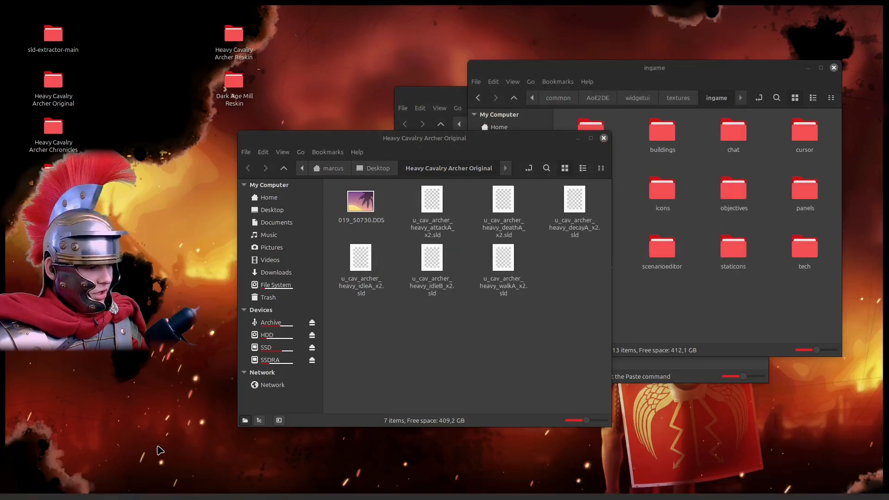
Open the sld-extractor-main folder and close the Heavy Cavalry Archer Chronicles, ingame and Heavy Cavalry Archer Original windows.
double_click(52, 37)
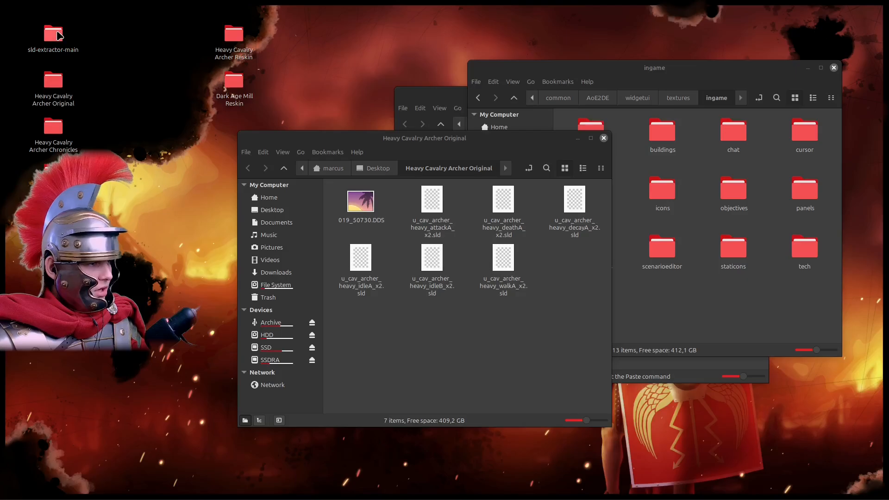
click(703, 380)
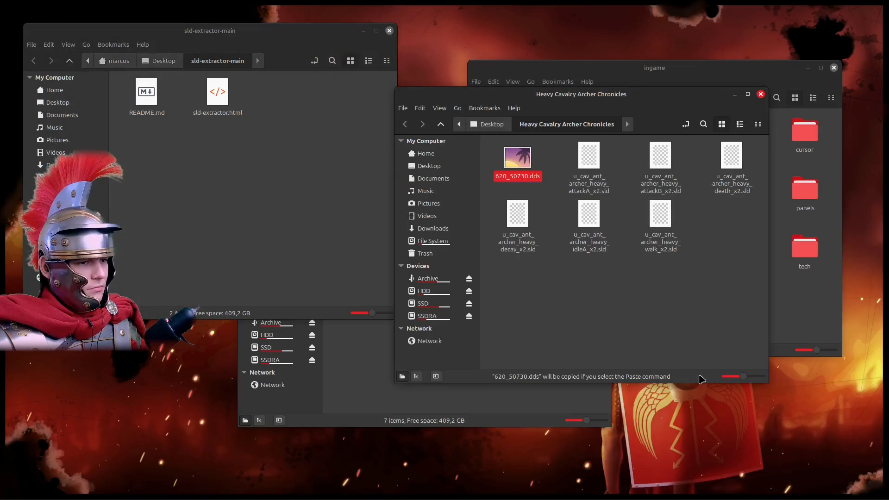
click(761, 94)
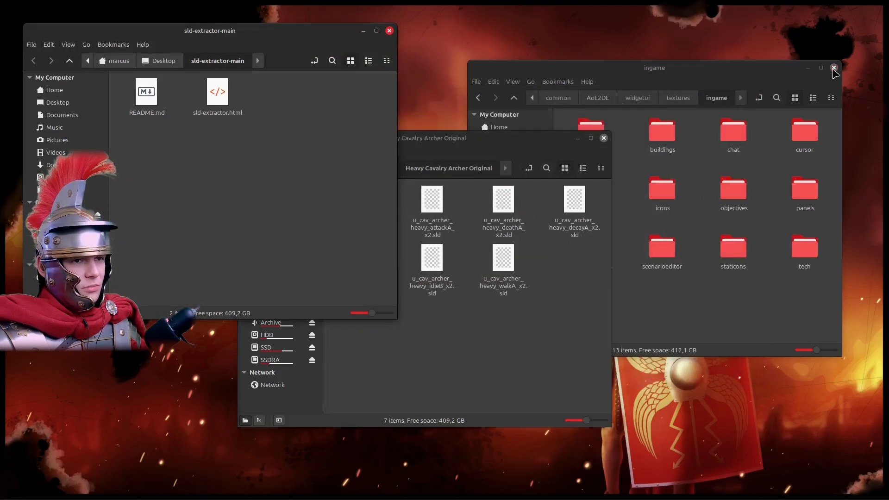
click(833, 68)
click(551, 287)
drag(560, 129, 798, 27)
click(845, 38)
drag(252, 41, 704, 127)
Open sld-extractor.html in Firefox and close the Photopea tab and the duplicate SLD Extractor tab.
double_click(677, 162)
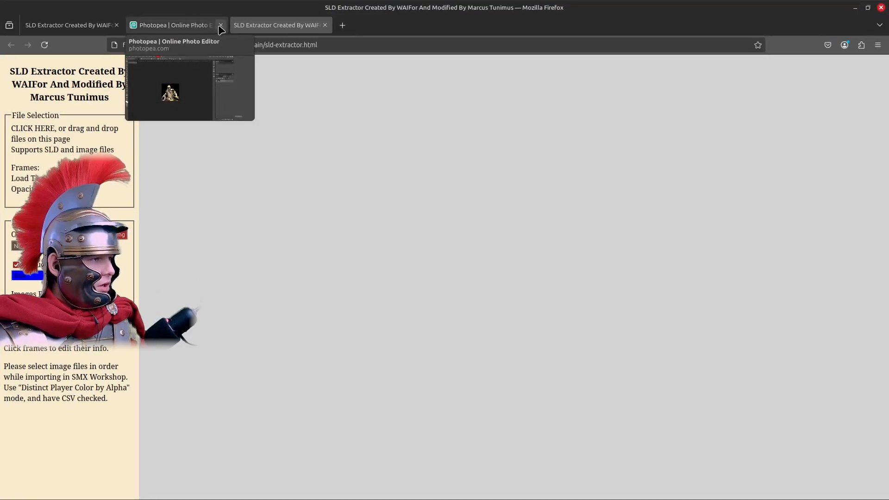
click(214, 26)
click(508, 297)
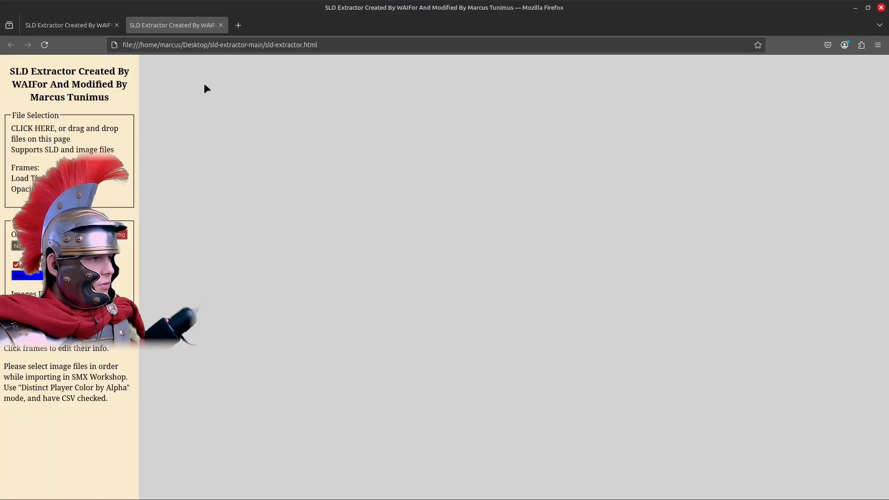
click(117, 25)
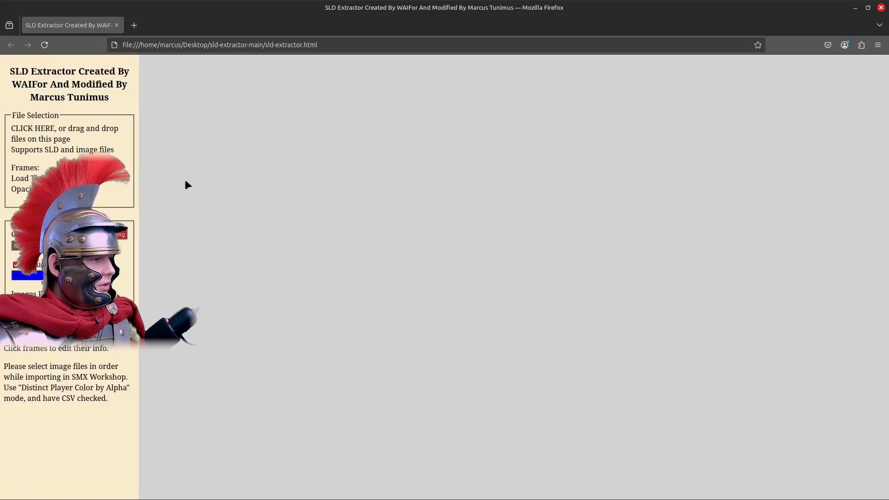
Close the sld-extractor-main folder window and the SLD Extractor browser window.
click(29, 492)
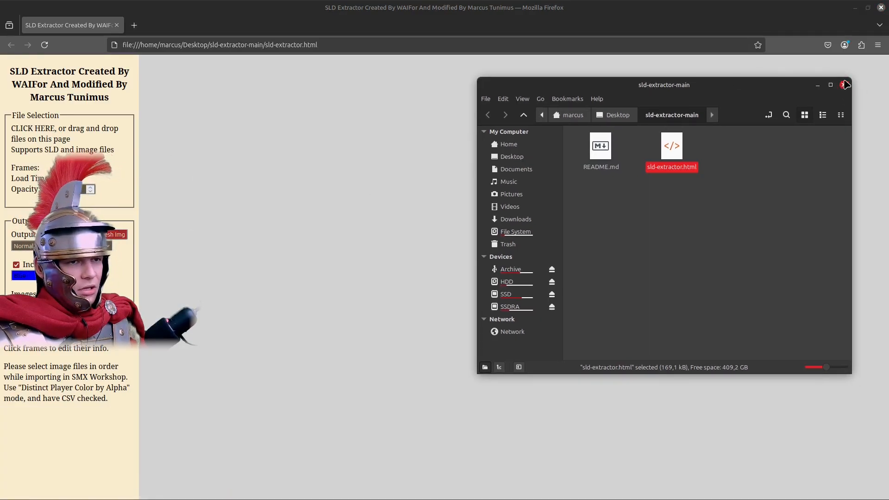
click(843, 85)
click(880, 8)
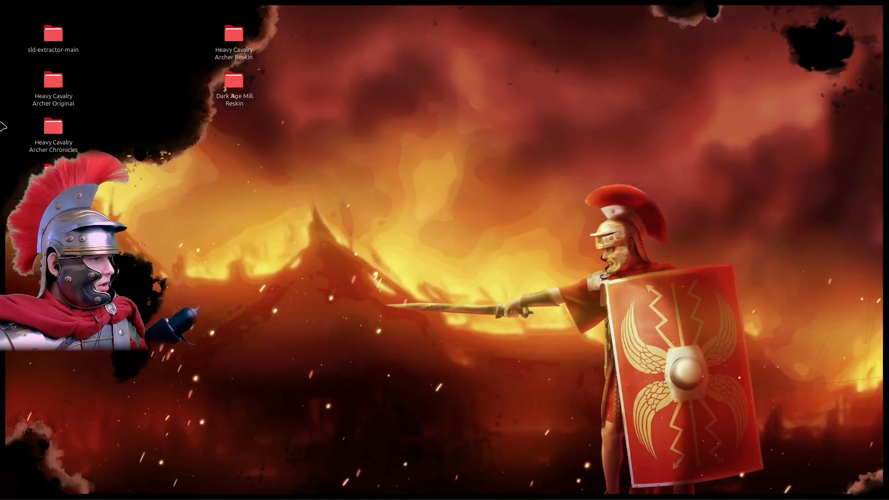
Open the Heavy Cavalry Archer Original and Heavy Cavalry Archer Chronicles folders and arrange their windows one above the other.
double_click(53, 81)
drag(328, 74, 754, 6)
double_click(54, 128)
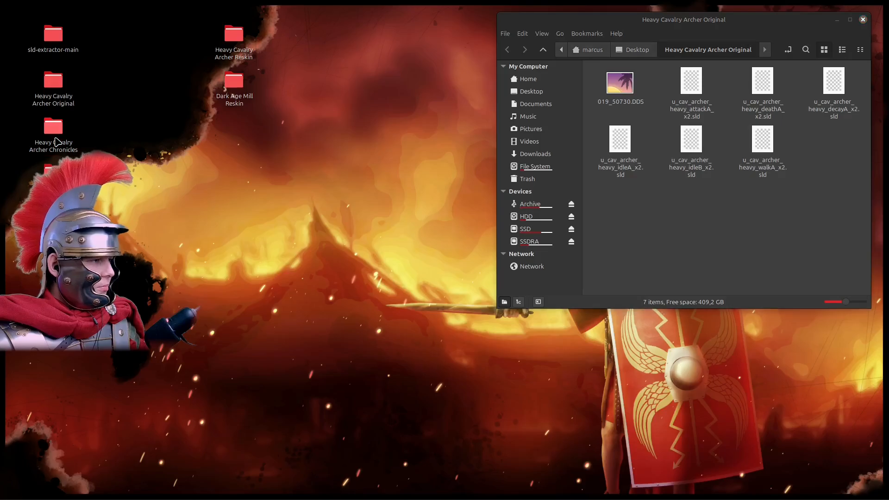
drag(276, 76, 711, 200)
Permanently delete the icon file 019_50730.DDS from the Heavy Cavalry Archer Original folder.
click(619, 86)
right_click(620, 83)
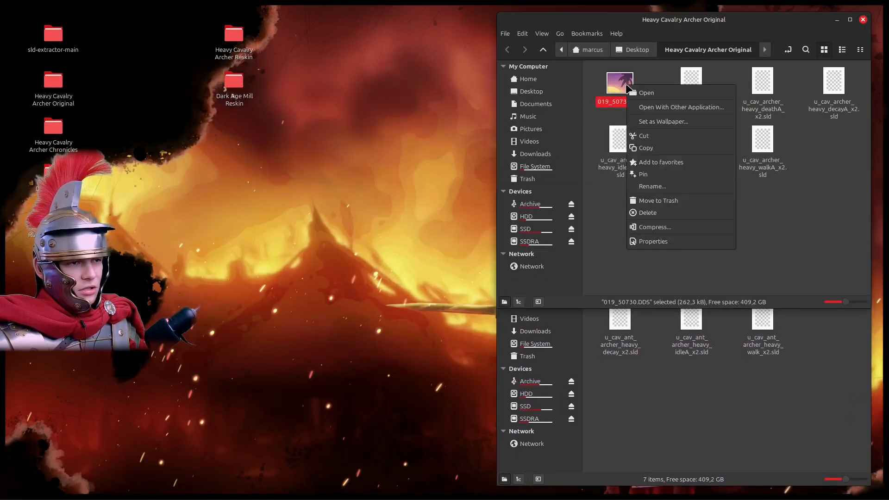
click(657, 214)
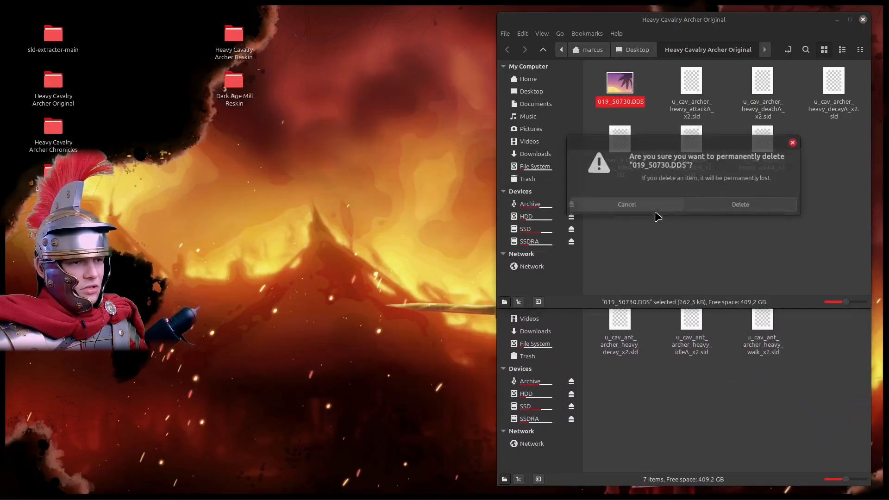
click(737, 205)
Permanently delete the icon file 620_50730.dds from the Heavy Cavalry Archer Chronicles folder.
click(644, 388)
click(620, 259)
right_click(622, 260)
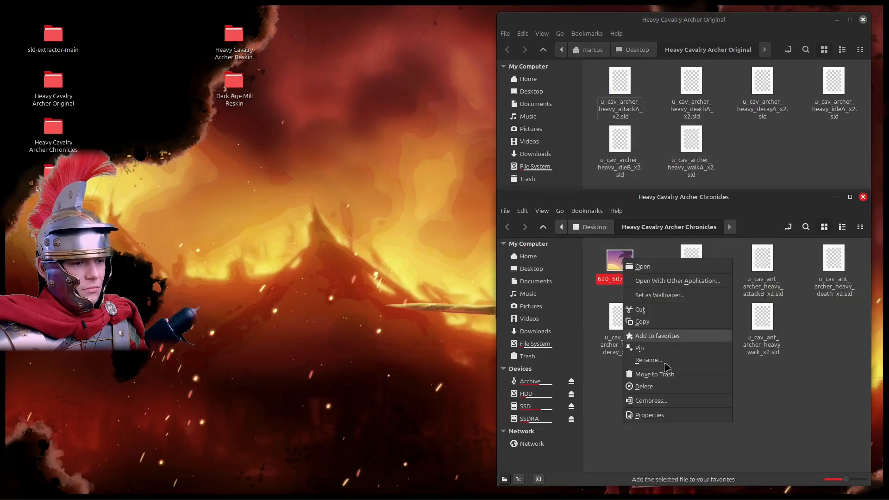
click(647, 386)
click(746, 381)
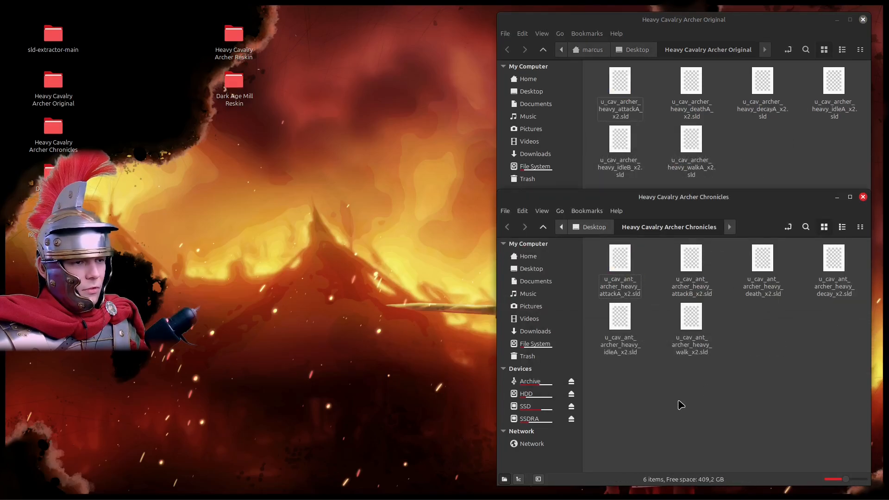
Compare the SLD files in the Heavy Cavalry Archer Original folder with those in the Heavy Cavalry Archer Chronicles folder.
click(762, 142)
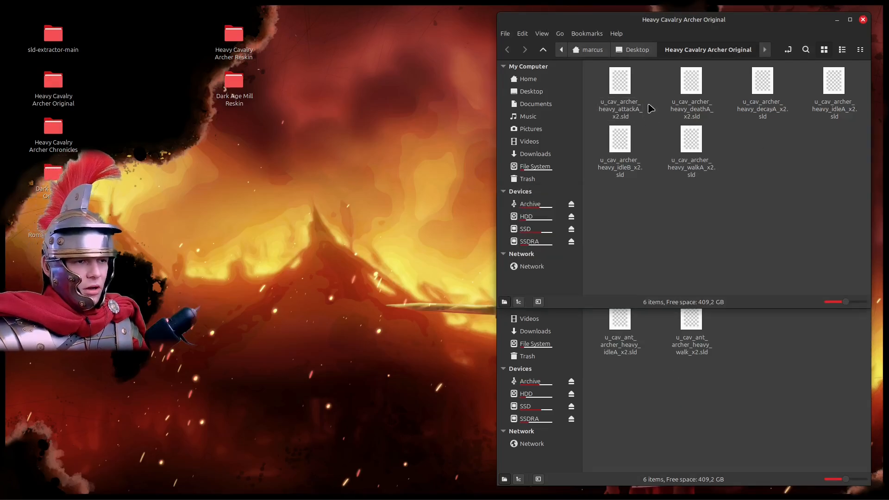
click(627, 99)
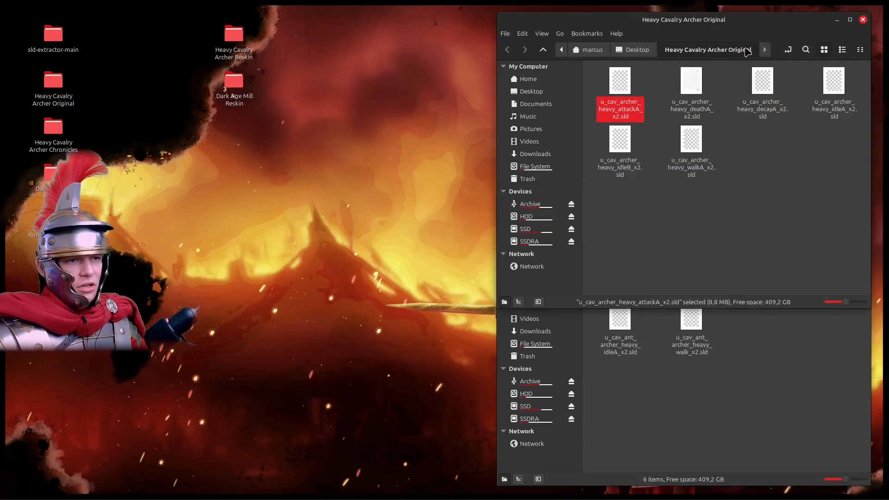
click(774, 365)
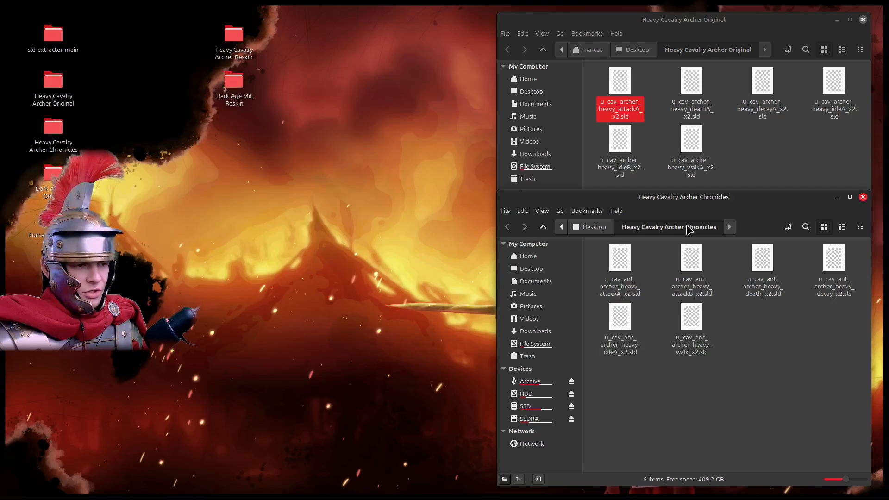
click(662, 117)
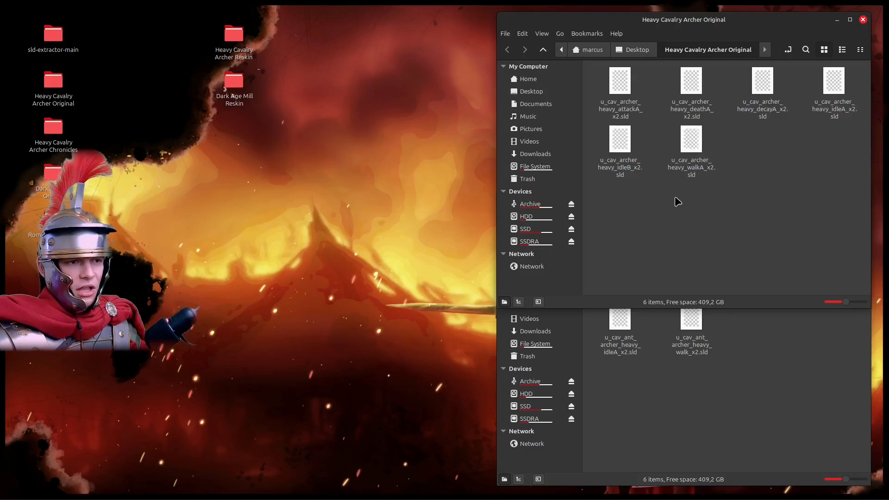
click(689, 370)
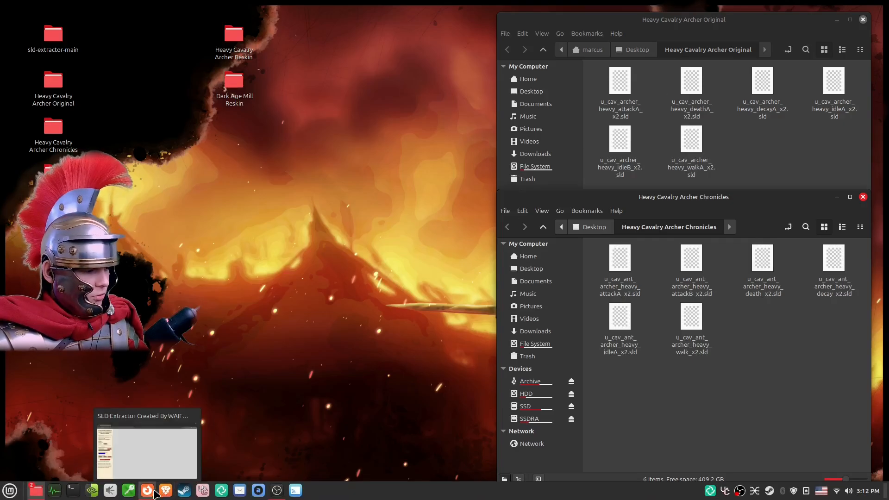
Switch to the SLD Extractor page in Firefox and load u_cav_archer_heavy_attackA_x2.sld from the Heavy Cavalry Archer Original folder.
click(152, 493)
mouse_move(35, 490)
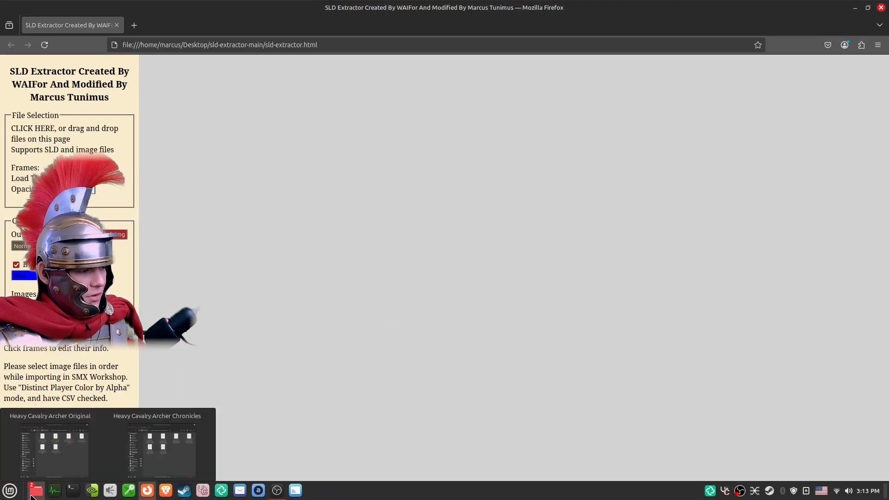
click(51, 448)
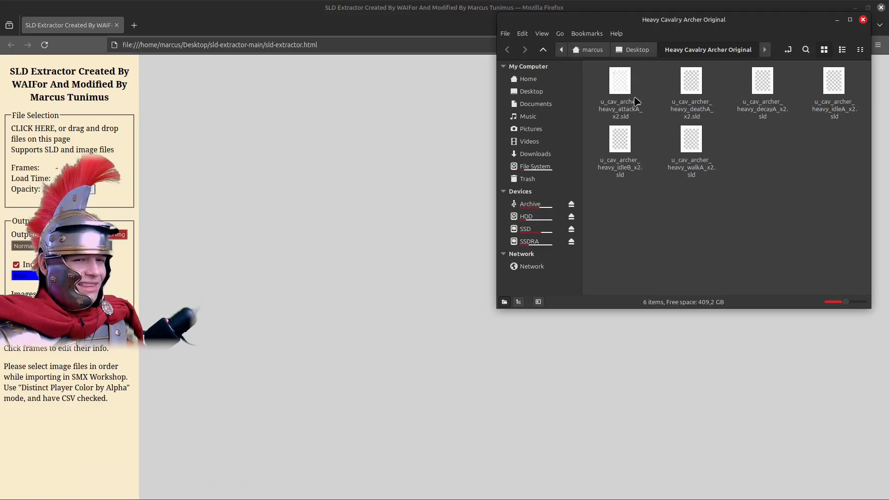
drag(617, 103, 264, 133)
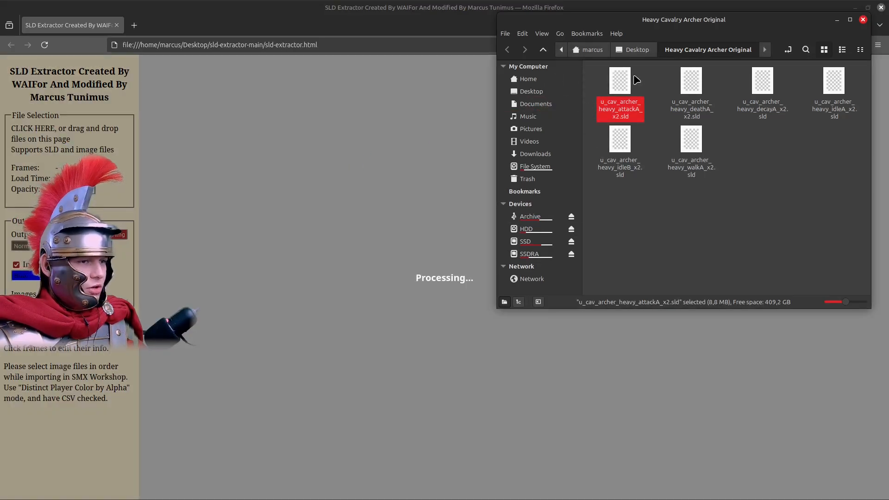
click(263, 10)
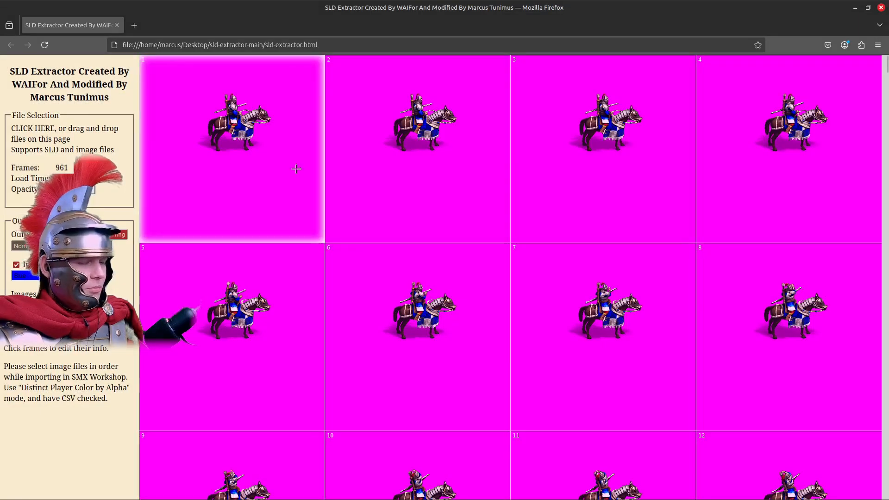
Examine the original heavy cavalry archer's attack frames, checking where the animation cycle ends and how the unit's facing directions follow one another.
scroll(590, 128, down, 10)
scroll(589, 128, up, 2)
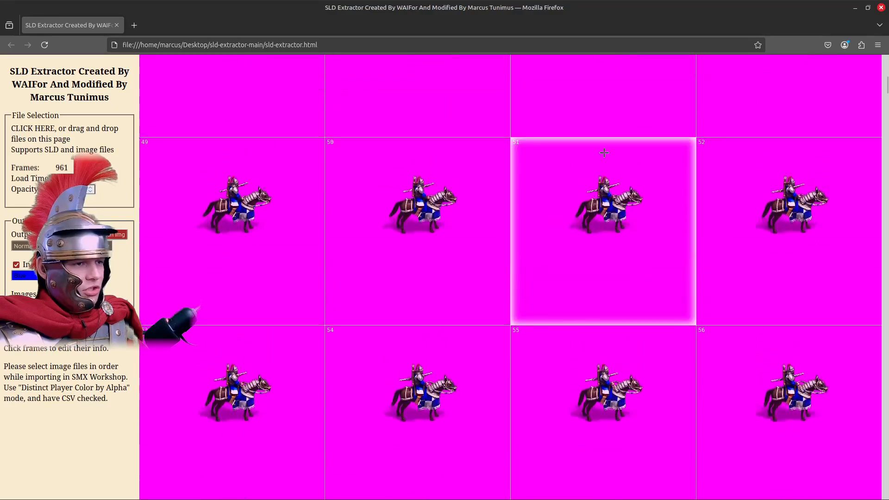
scroll(575, 226, up, 7)
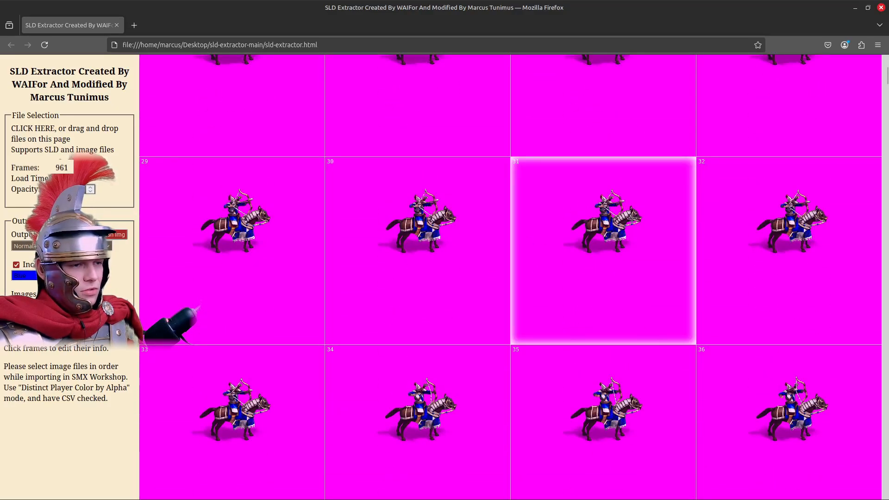
scroll(584, 225, down, 20)
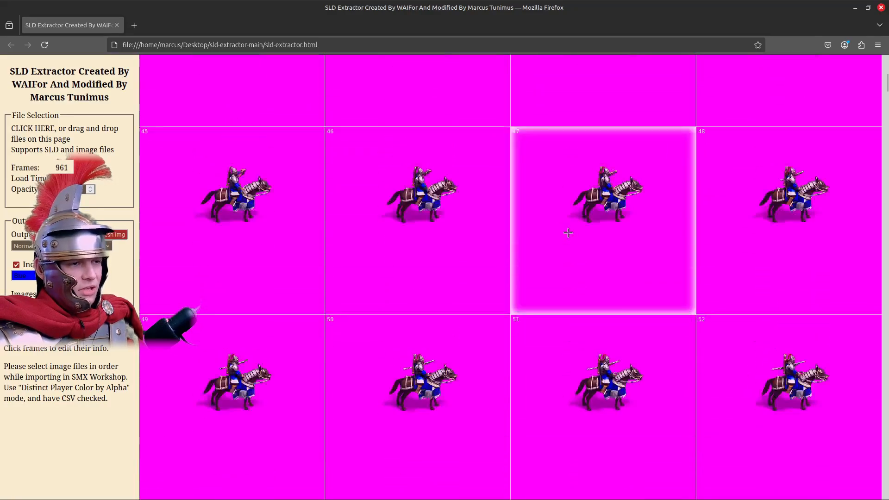
scroll(597, 209, down, 20)
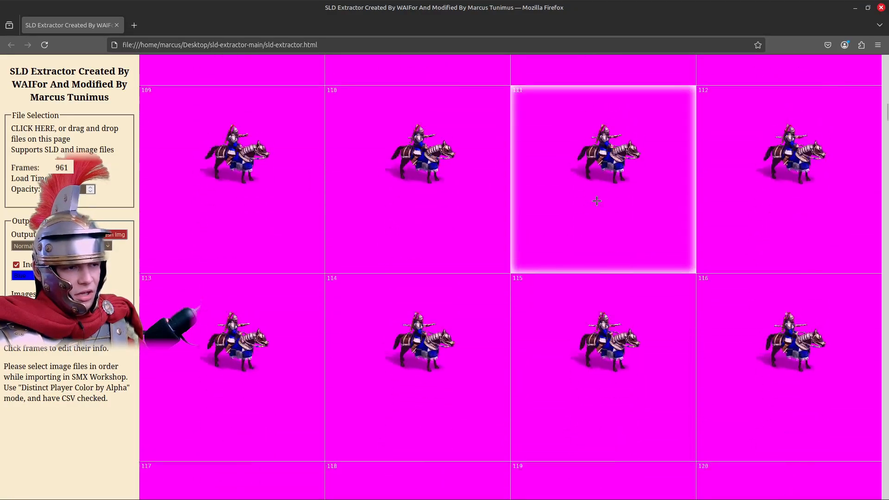
scroll(593, 190, down, 20)
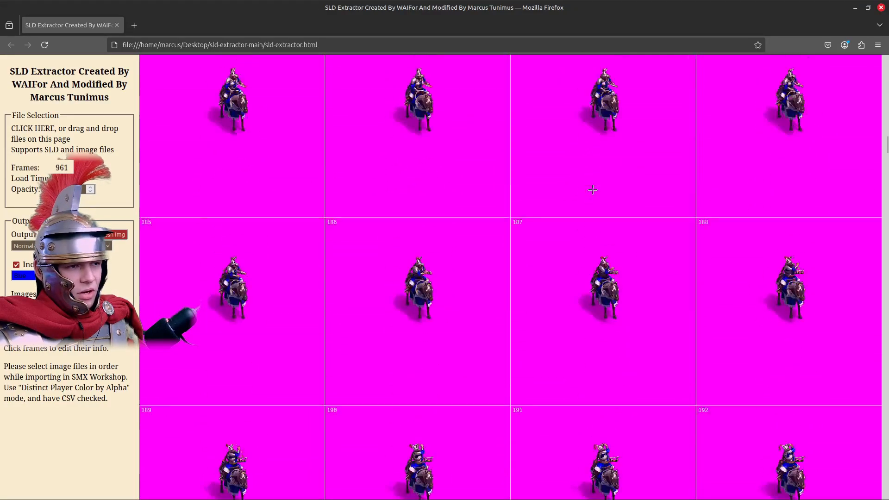
scroll(592, 190, down, 20)
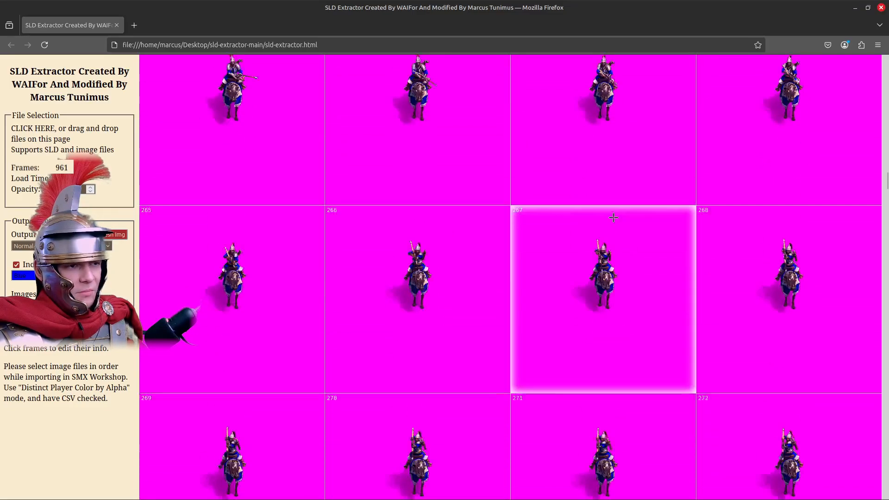
scroll(613, 222, down, 18)
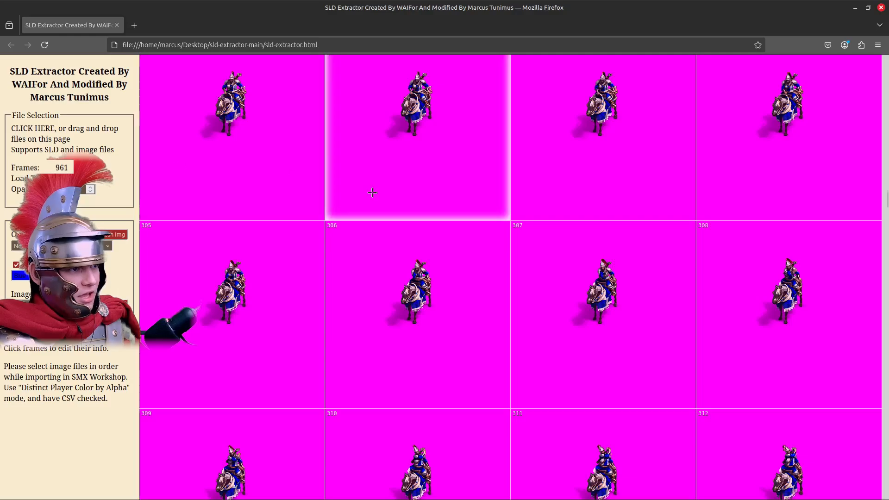
scroll(435, 185, down, 7)
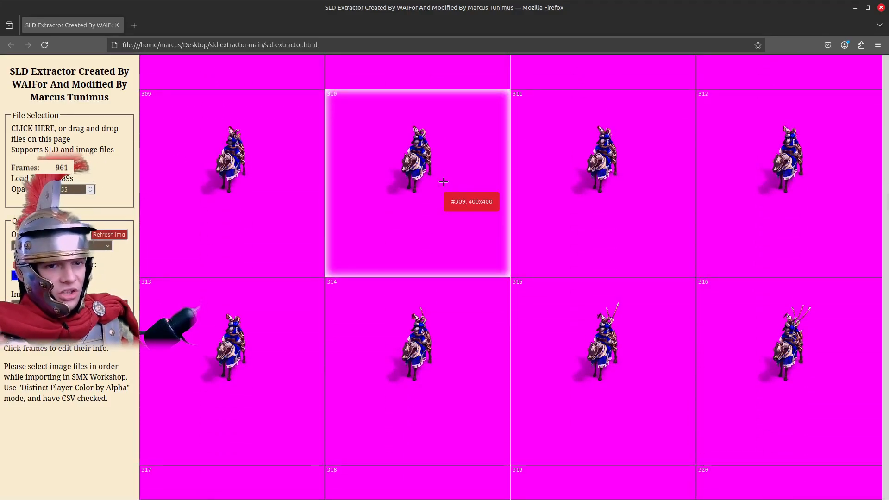
scroll(619, 208, up, 15)
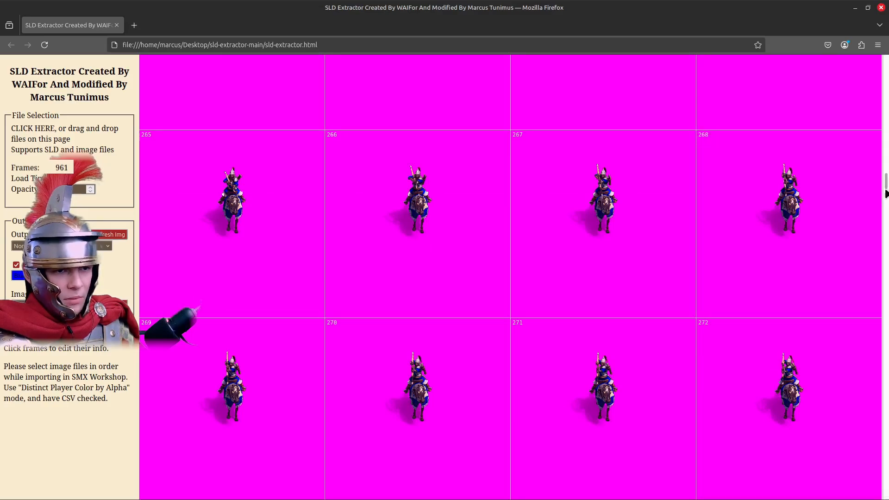
drag(885, 187, 872, 98)
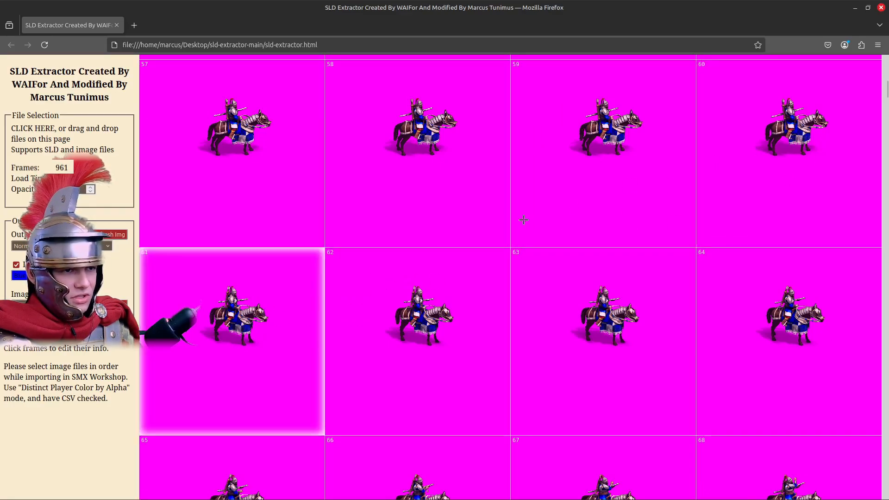
scroll(786, 259, up, 3)
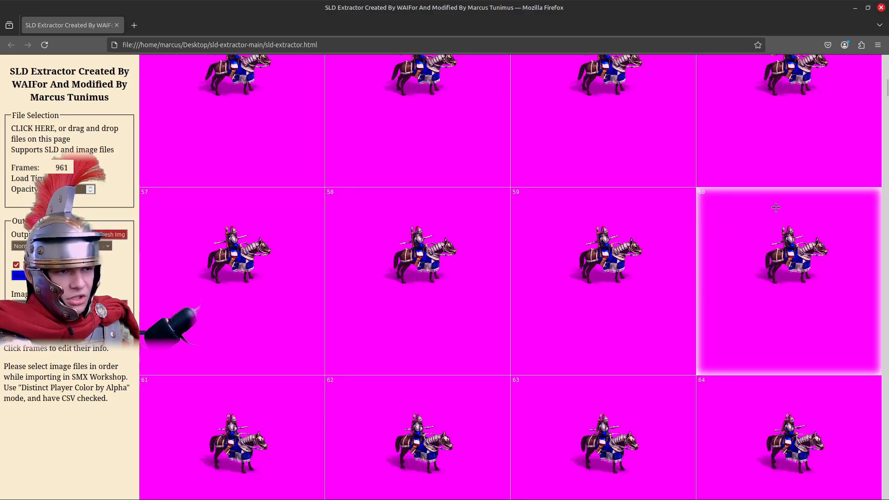
scroll(775, 235, up, 1)
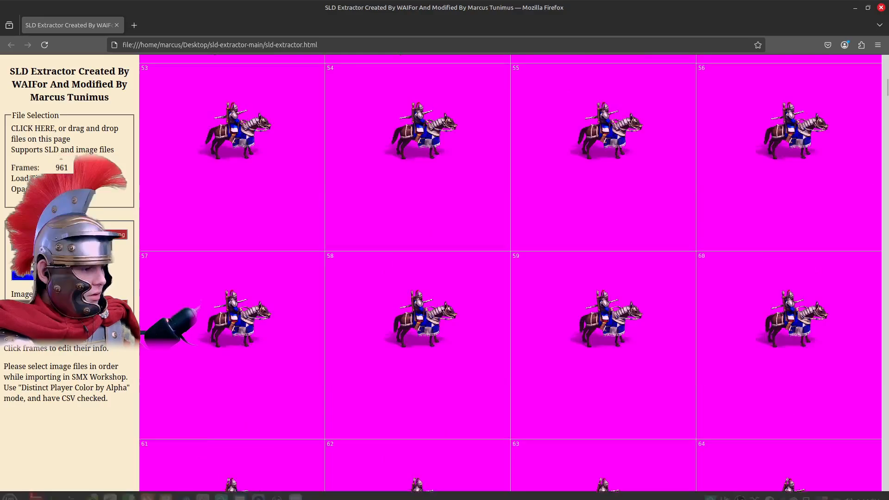
Load u_cav_ant_archer_heavy_attackA_x2.sld from the Heavy Cavalry Archer Chronicles folder into the SLD Extractor.
mouse_move(61, 497)
mouse_move(35, 491)
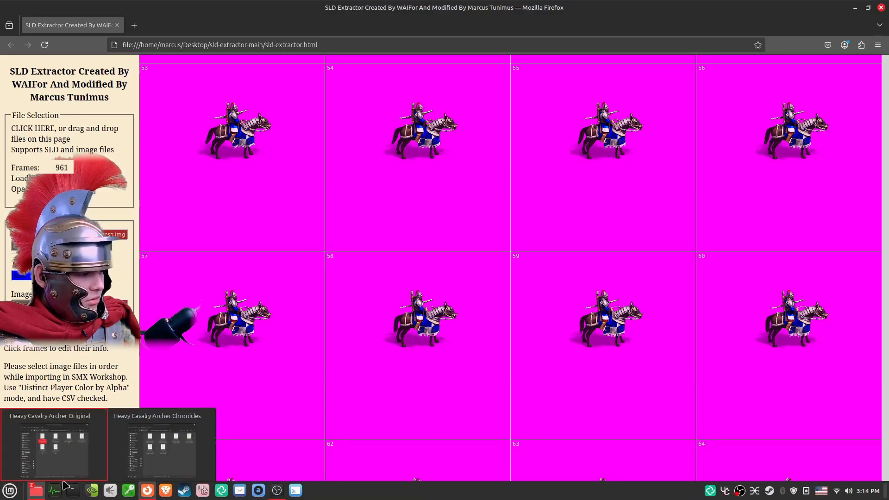
click(148, 451)
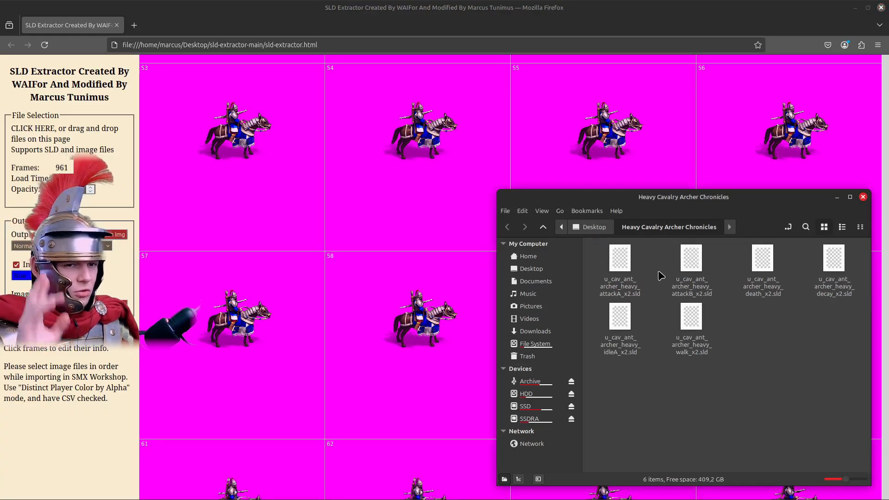
drag(619, 261, 323, 181)
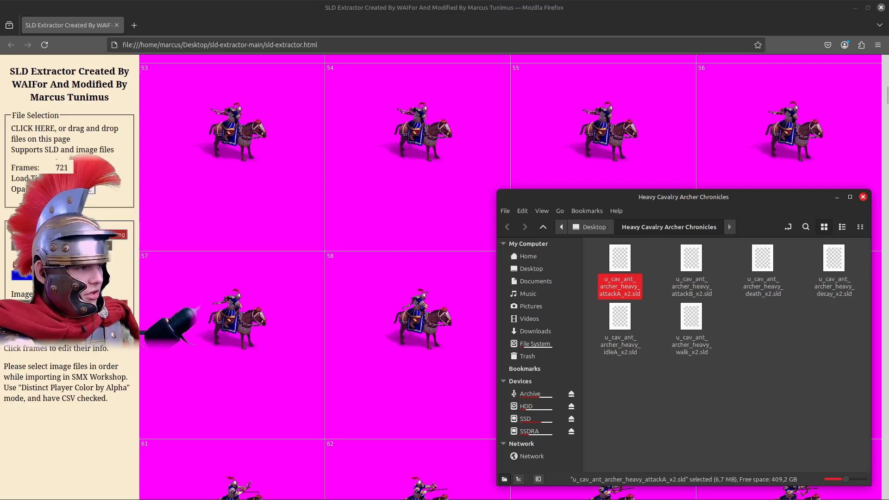
click(102, 196)
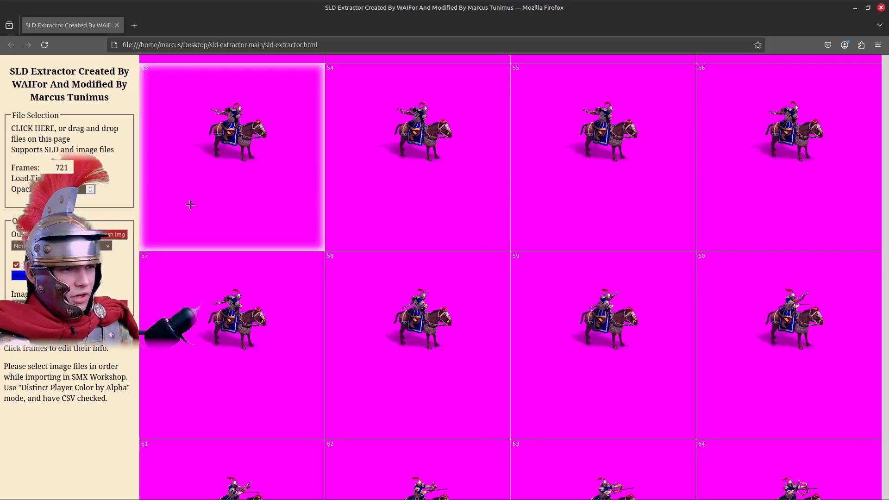
Examine the Chronicles archer's attack frames to find where the animation cycle ends, and check the file's total frame count.
scroll(409, 198, up, 15)
scroll(671, 218, down, 3)
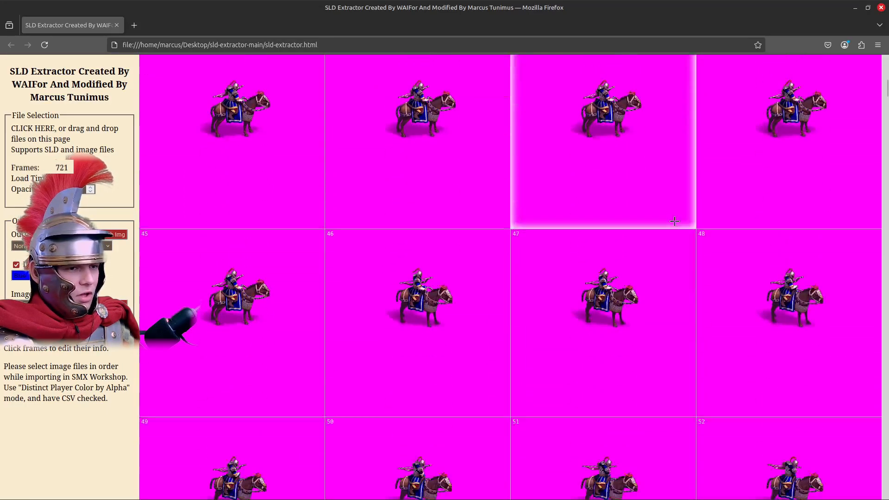
scroll(728, 234, down, 2)
scroll(751, 225, up, 4)
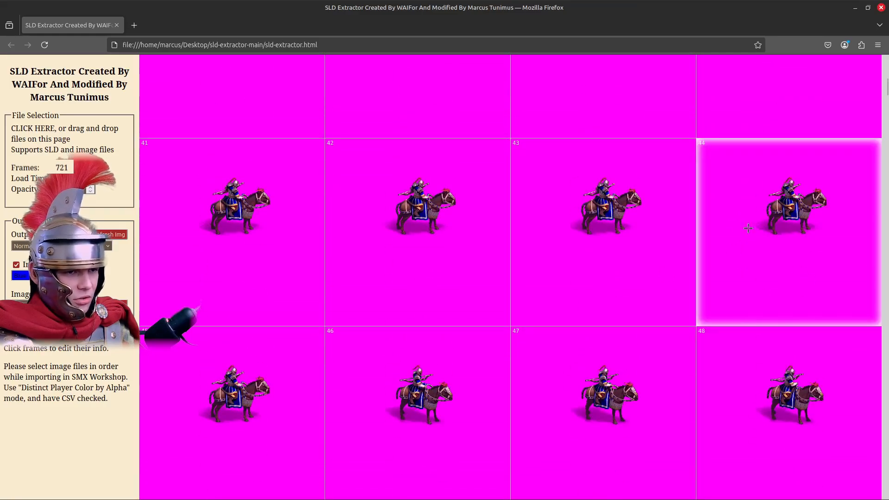
scroll(291, 341, down, 3)
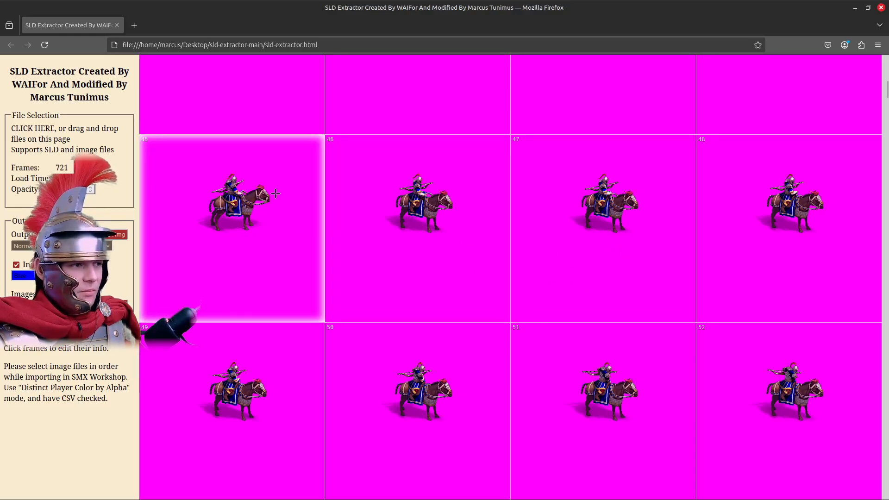
scroll(417, 194, down, 3)
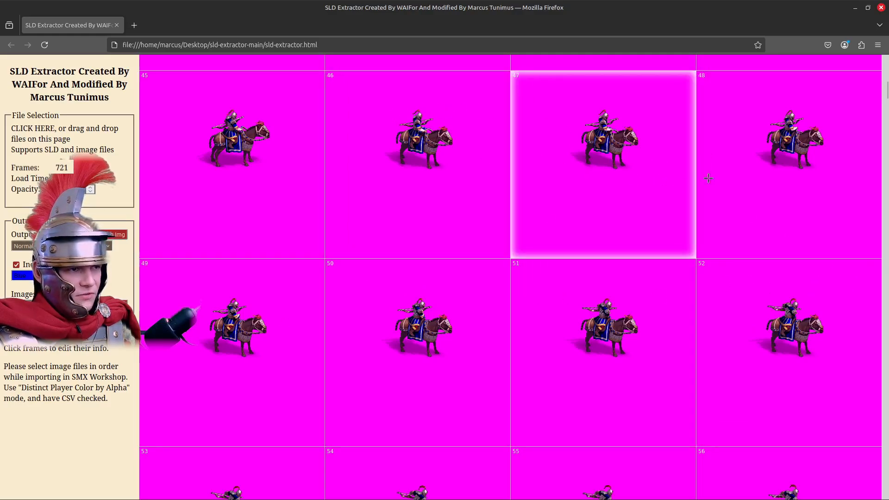
scroll(736, 186, down, 10)
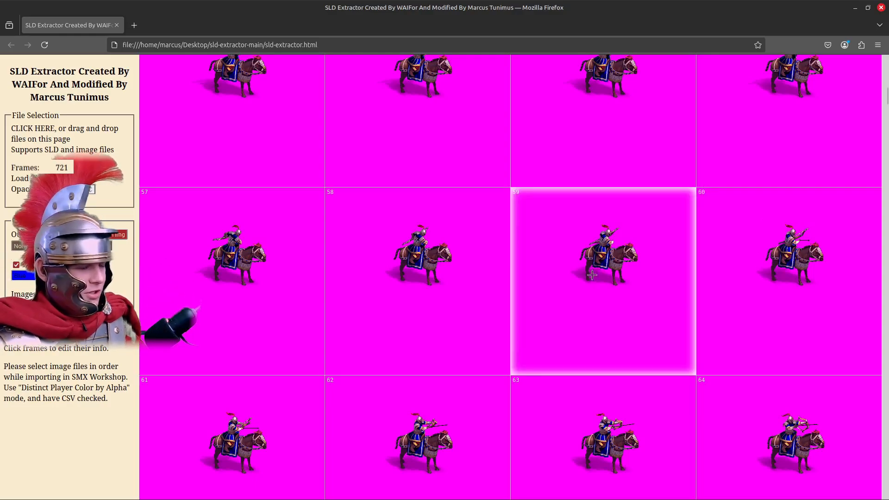
scroll(532, 287, up, 17)
scroll(500, 295, up, 8)
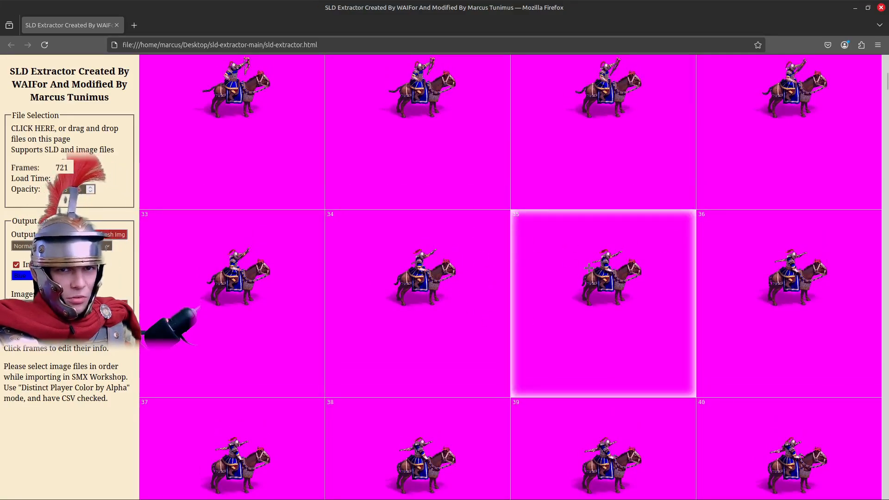
scroll(589, 268, up, 12)
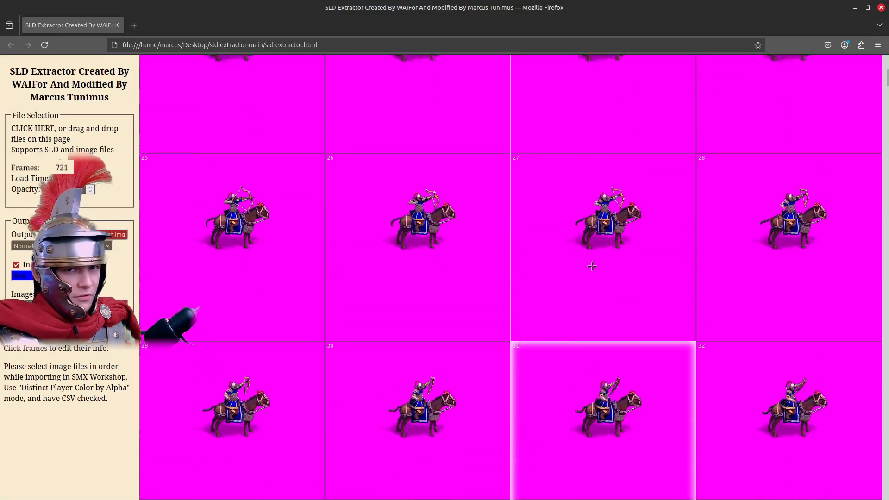
scroll(600, 261, up, 2)
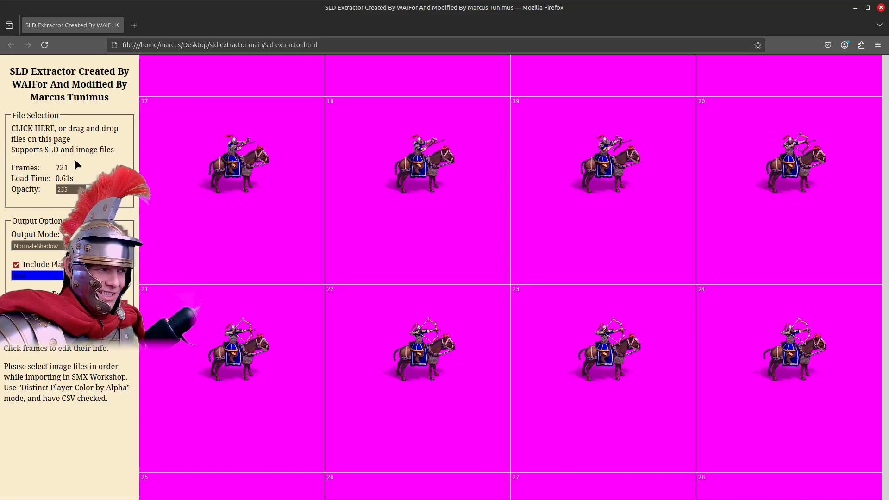
drag(10, 169, 74, 170)
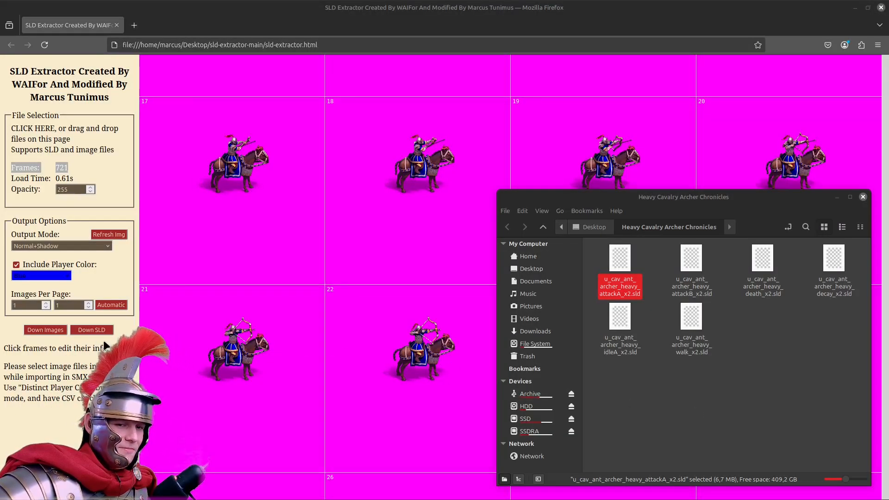
click(102, 233)
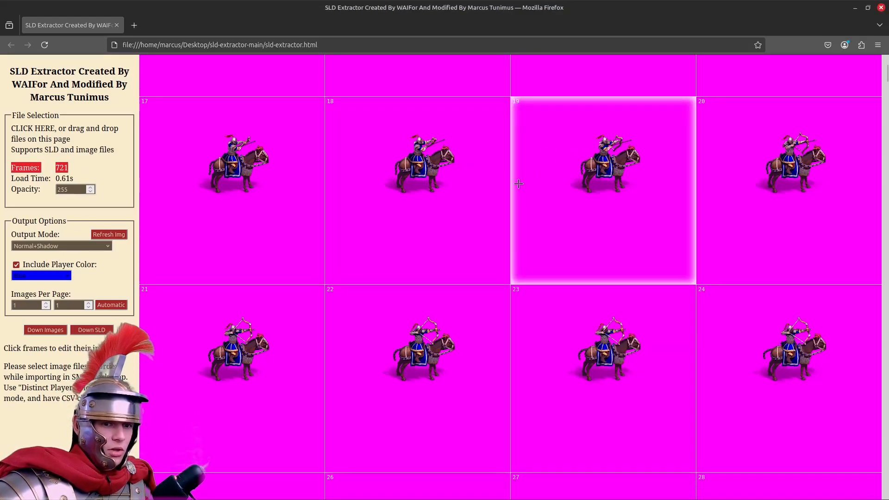
Return to the first frames of the animation, open Firefox's Web Developer Tools console, and narrow its panel.
mouse_move(518, 184)
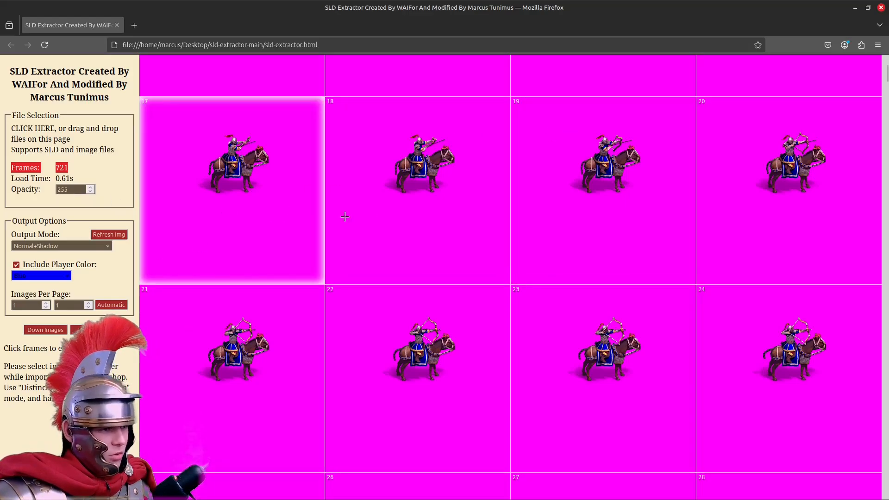
scroll(537, 218, up, 15)
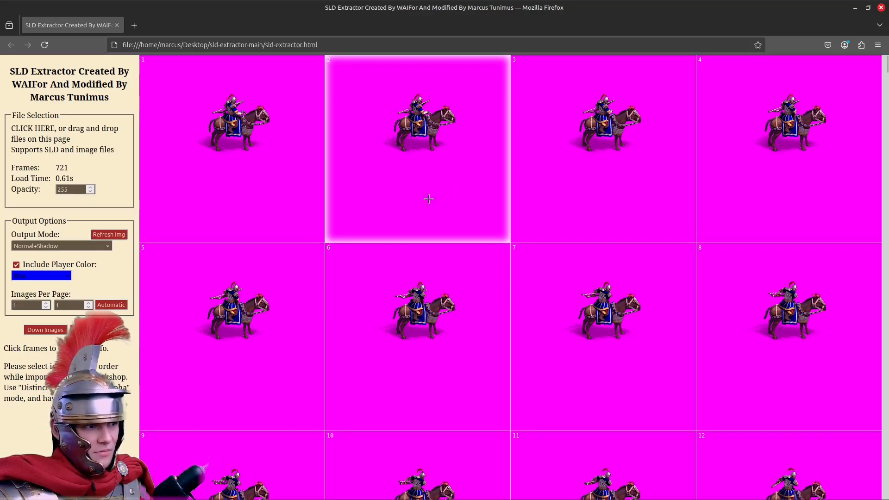
click(566, 152)
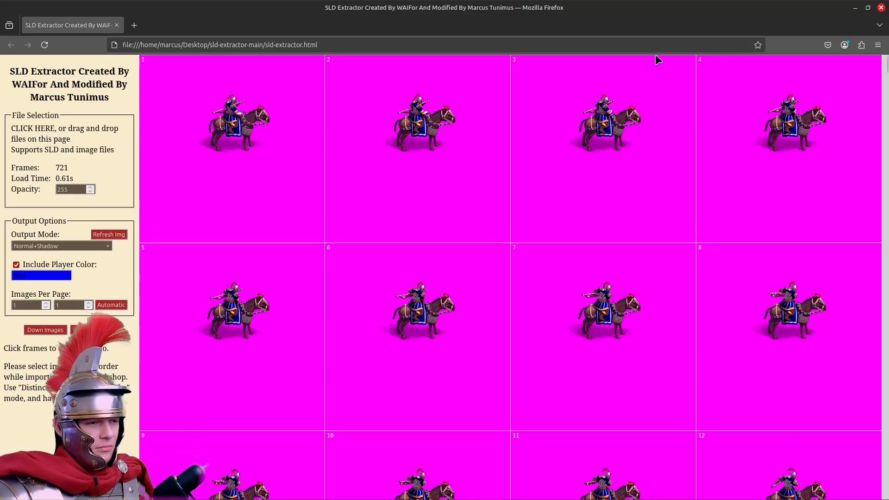
right_click(694, 158)
click(815, 11)
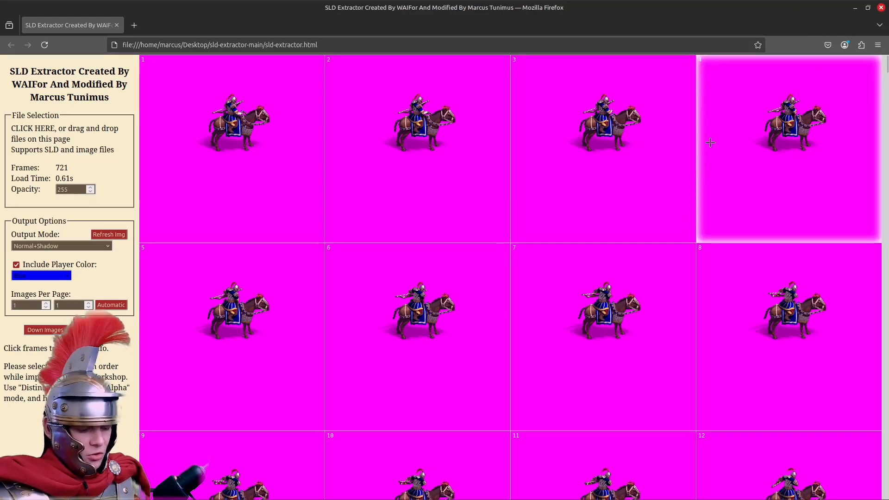
key(F12)
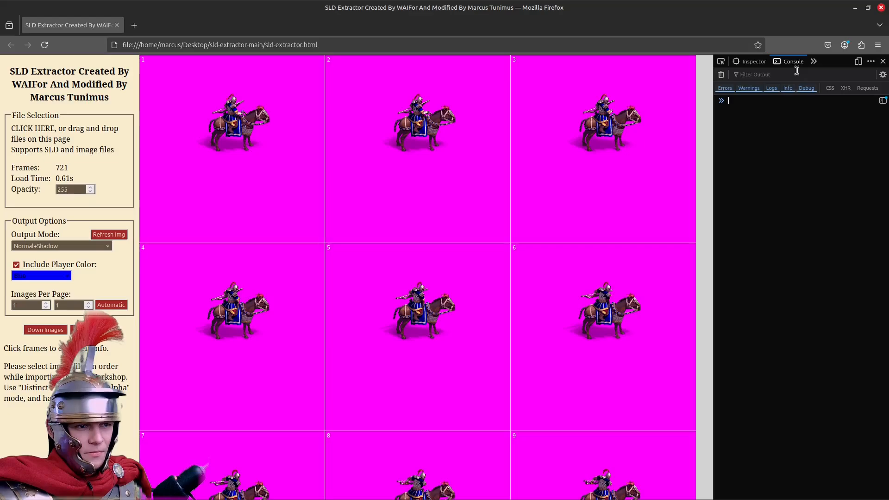
click(883, 61)
click(879, 46)
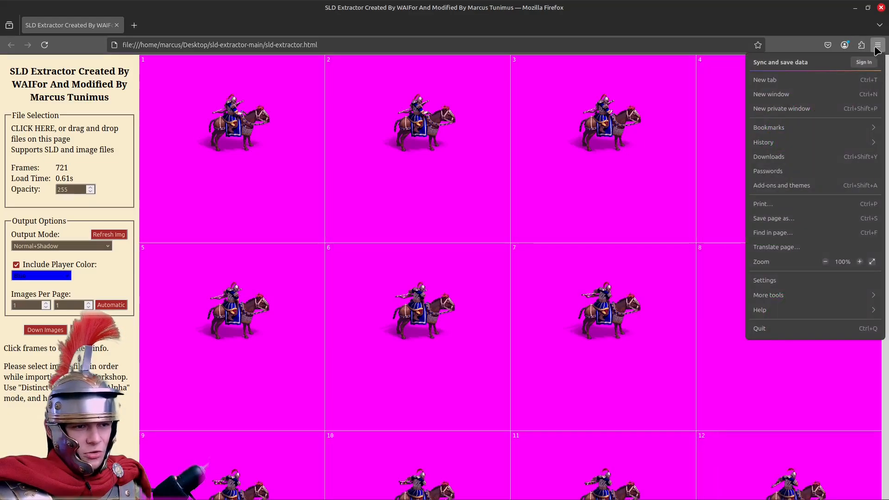
click(774, 299)
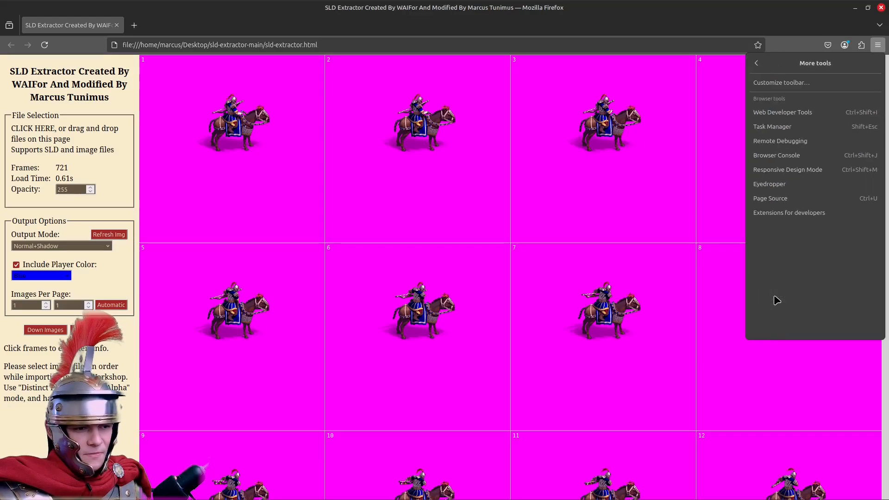
click(791, 116)
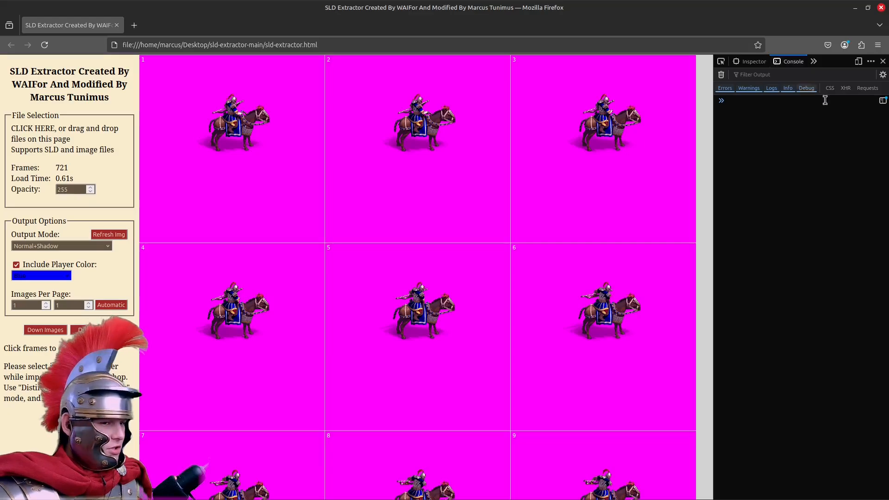
drag(713, 134, 738, 141)
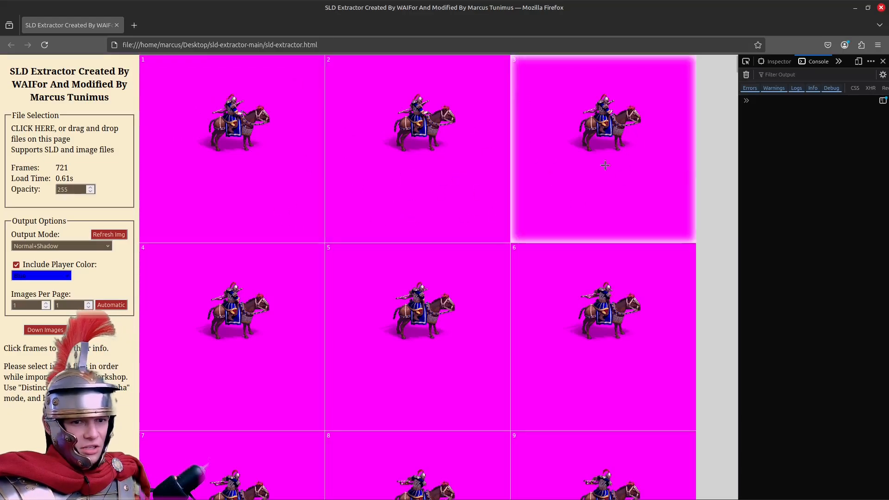
Select every third frame from frame 2 through frame 719 of the Chronicles attack animation and duplicate the selected frames.
click(488, 147)
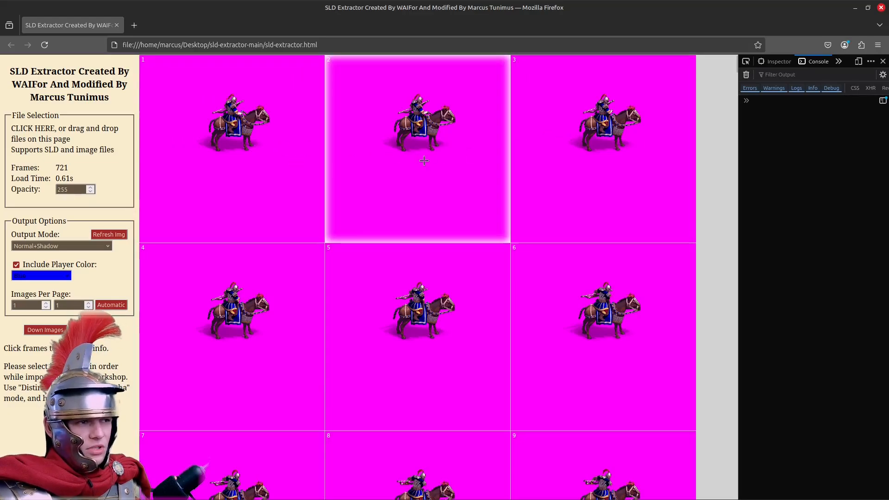
mouse_move(418, 141)
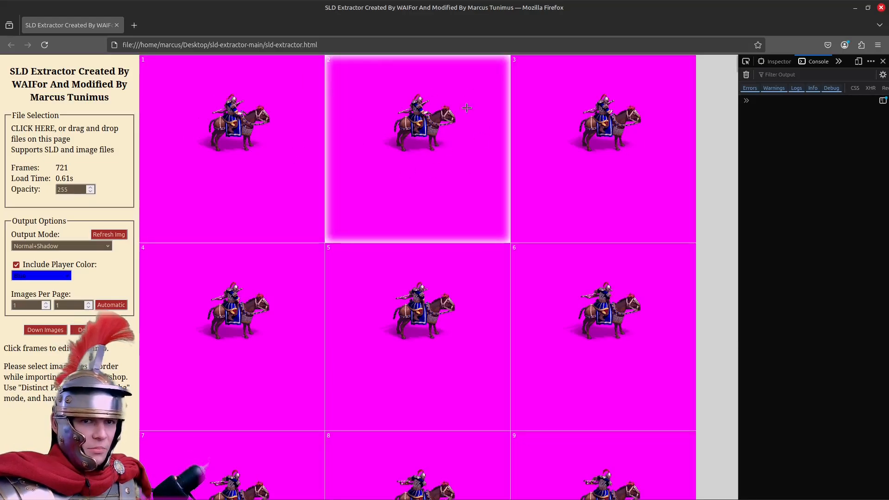
click(413, 154)
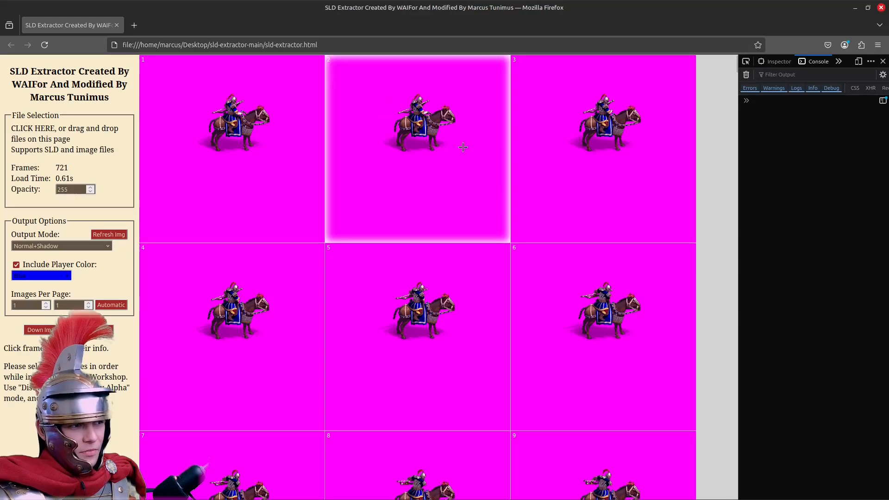
click(451, 206)
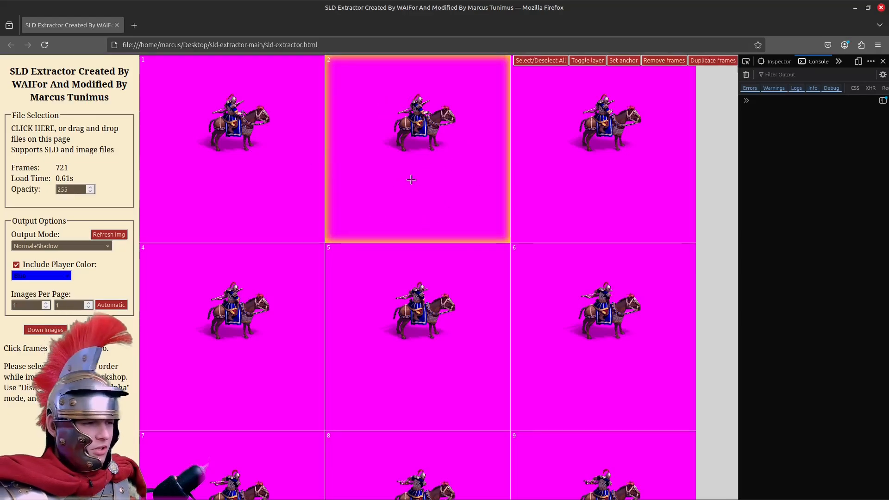
scroll(410, 181, down, 7)
scroll(417, 270, down, 10)
scroll(402, 301, down, 12)
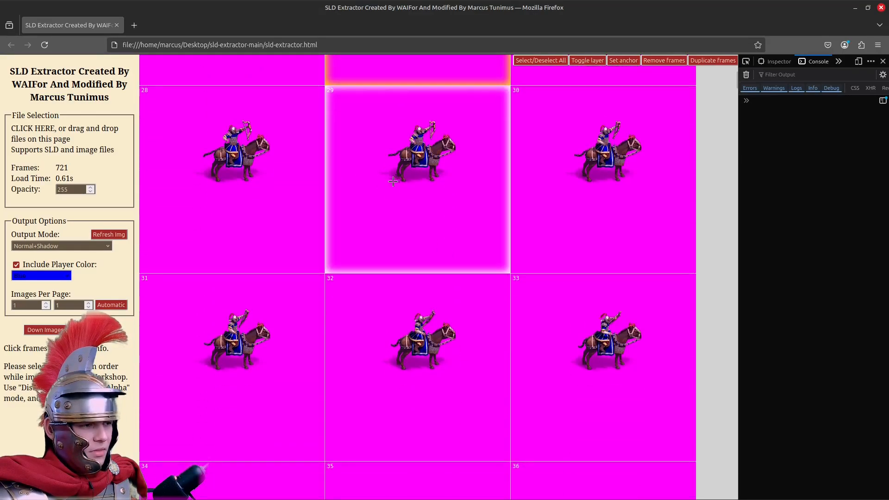
scroll(414, 365, down, 5)
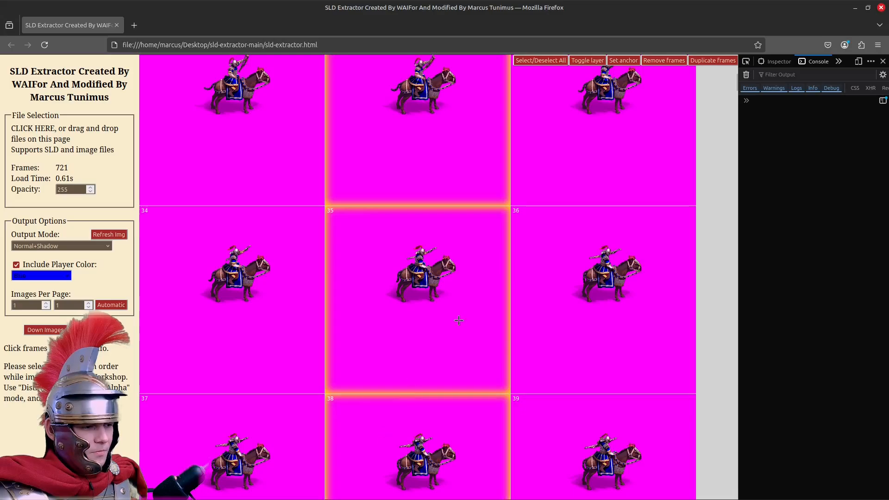
scroll(458, 321, down, 14)
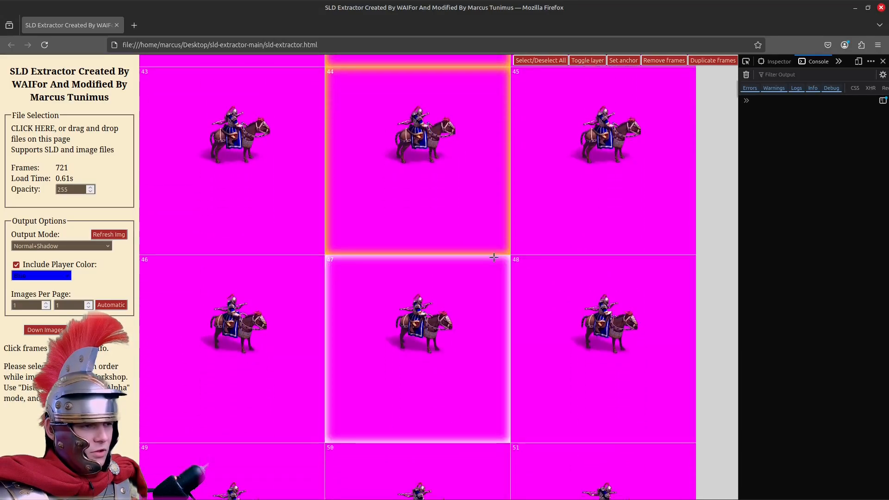
scroll(450, 294, down, 11)
scroll(480, 307, down, 9)
scroll(452, 403, down, 14)
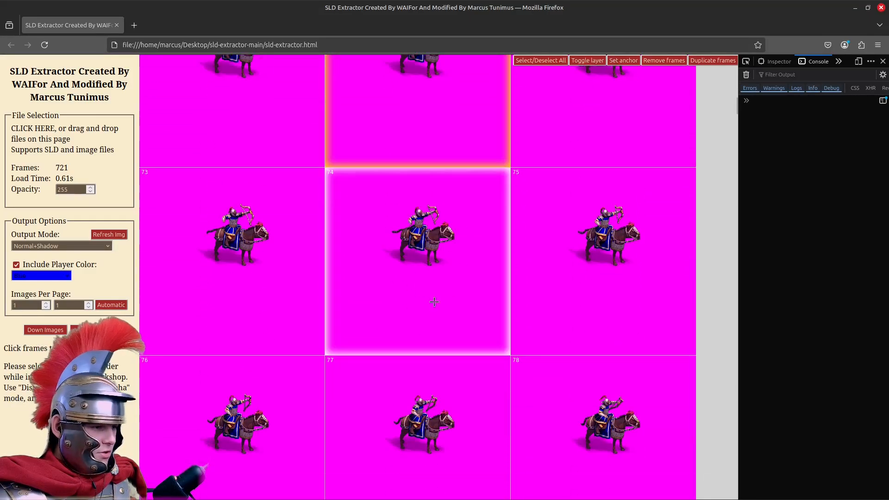
scroll(415, 380, down, 8)
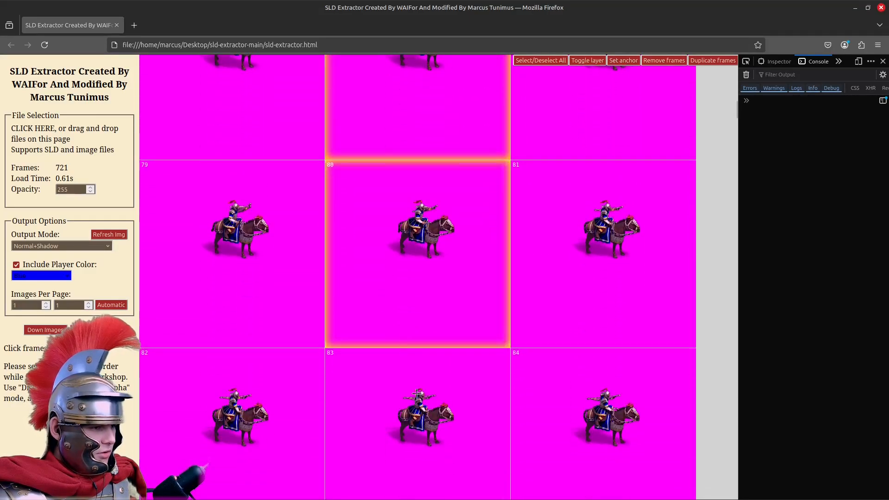
scroll(414, 380, down, 12)
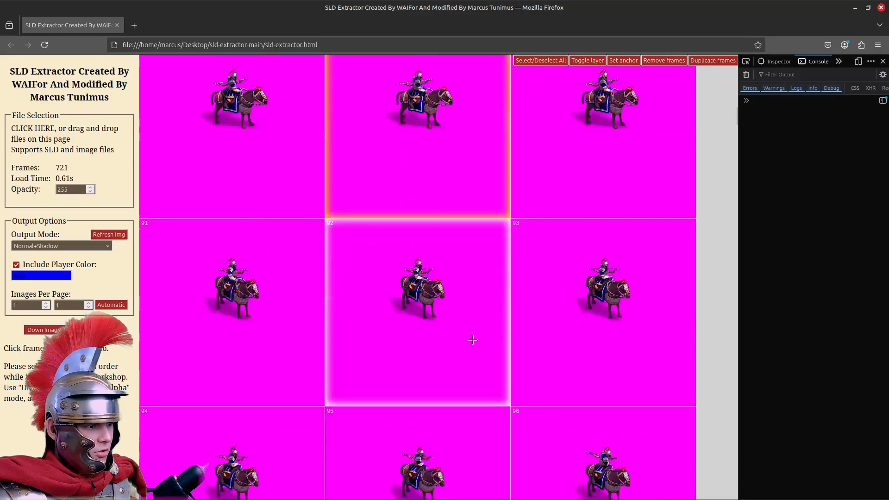
scroll(471, 342, down, 12)
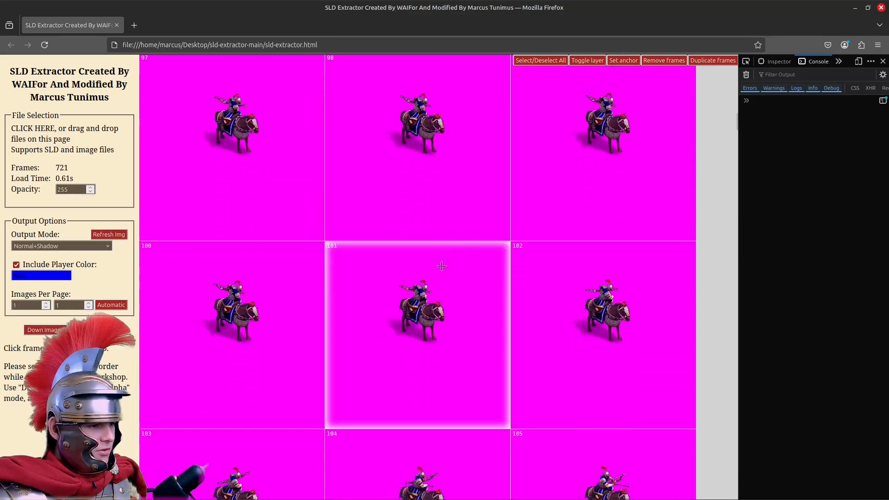
scroll(443, 274, down, 20)
scroll(433, 285, down, 20)
scroll(438, 260, down, 20)
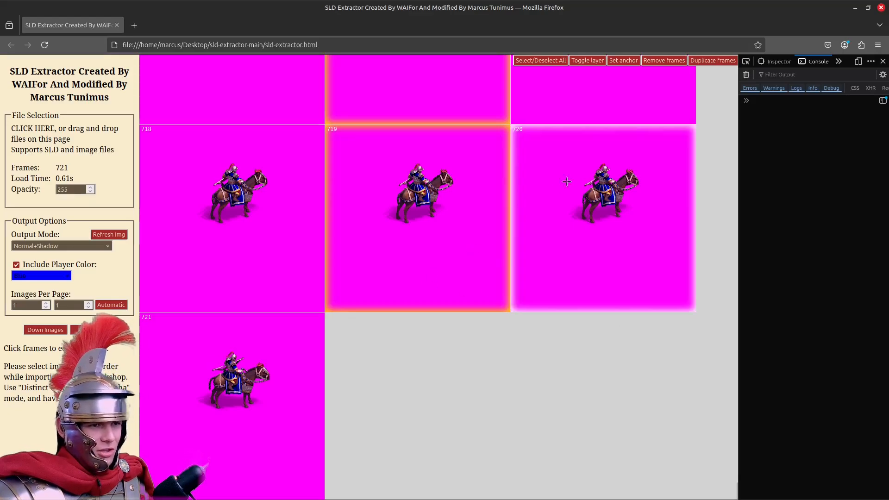
click(712, 66)
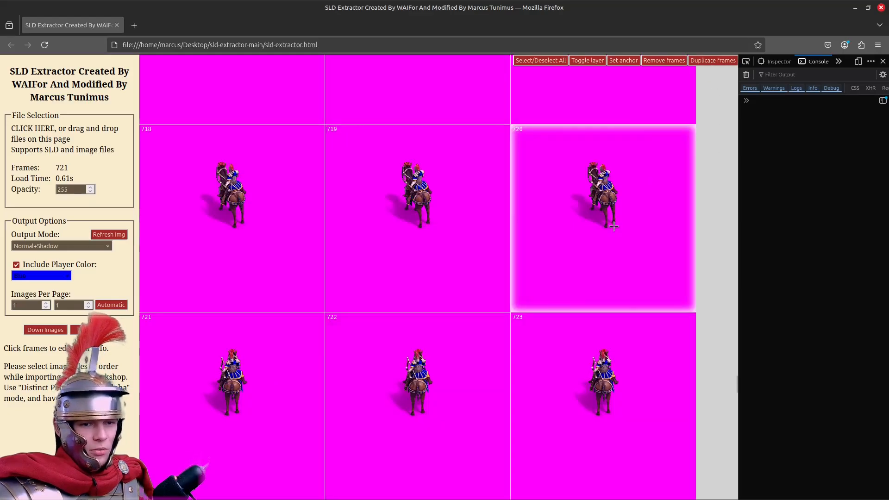
Look through the extended sequence to its last frame, and export it as u_cav_ant_archer_heavy_attackA_x2.sld.sld to the Downloads folder.
scroll(544, 235, down, 10)
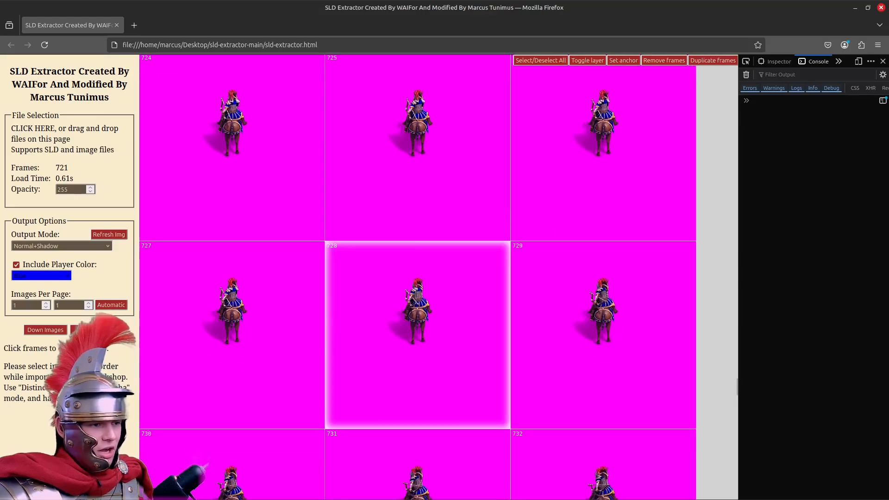
scroll(543, 300, down, 20)
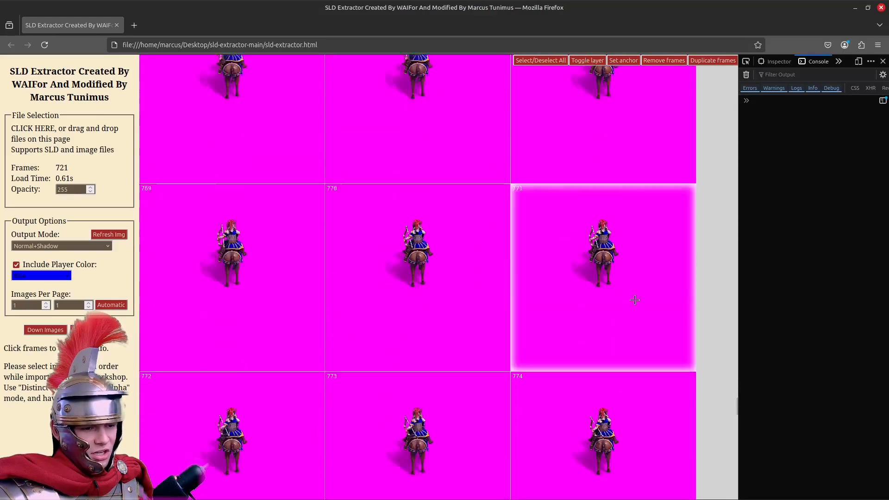
drag(735, 409, 734, 492)
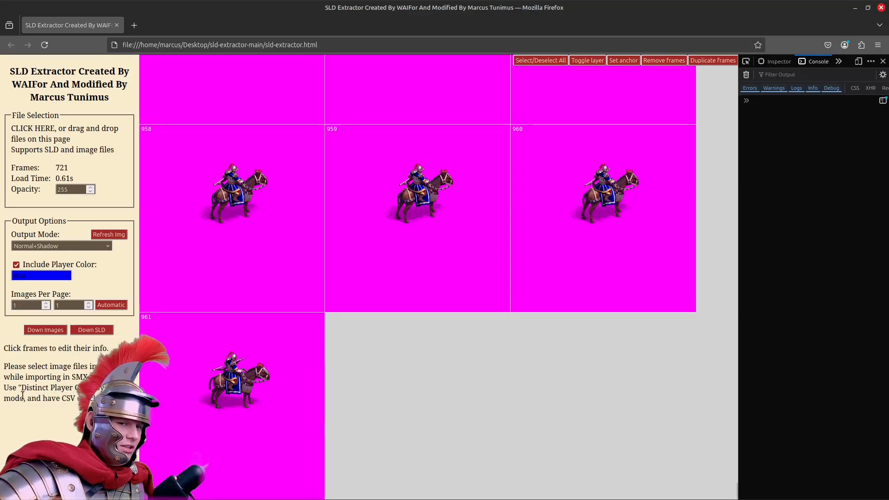
click(91, 330)
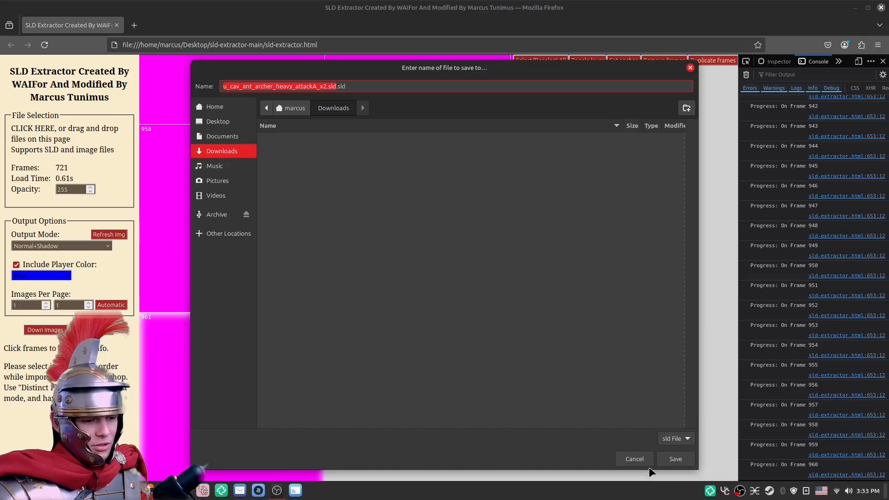
click(676, 459)
Switch to the Downloads folder in the file manager and cut the exported u_cav_ant_archer_heavy_attackA_x2.sld.sld file.
mouse_move(158, 481)
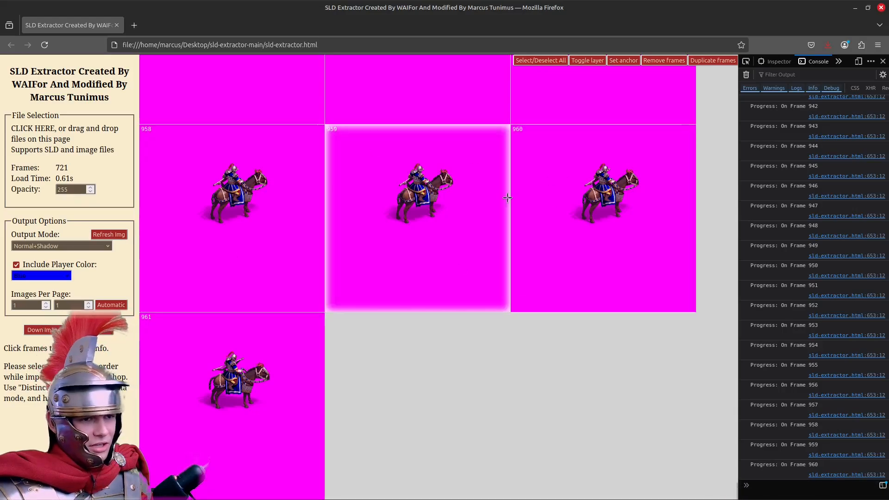
mouse_move(108, 496)
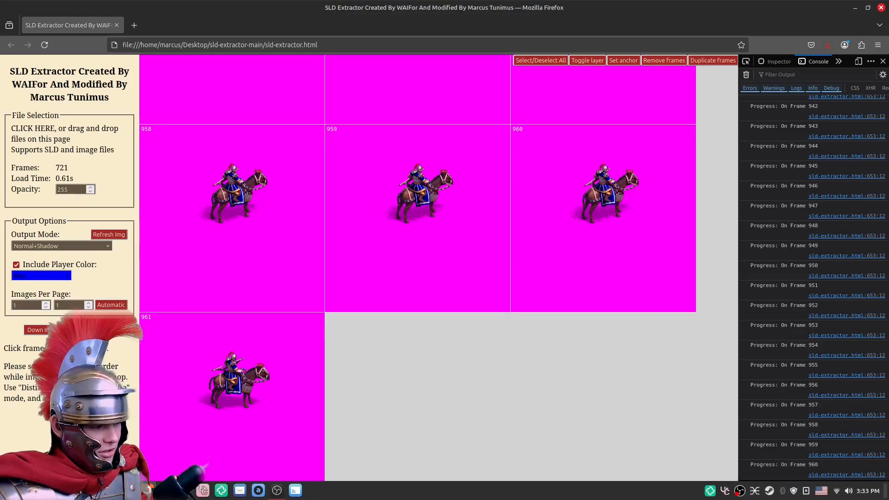
click(108, 446)
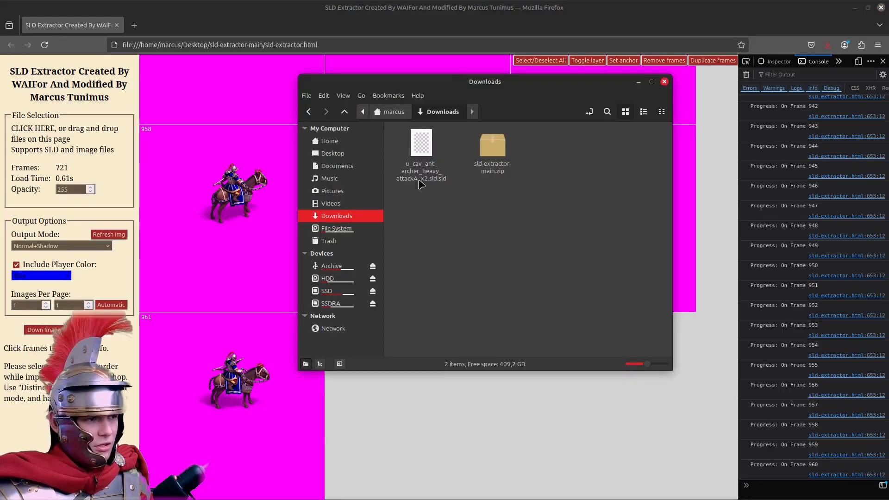
click(420, 145)
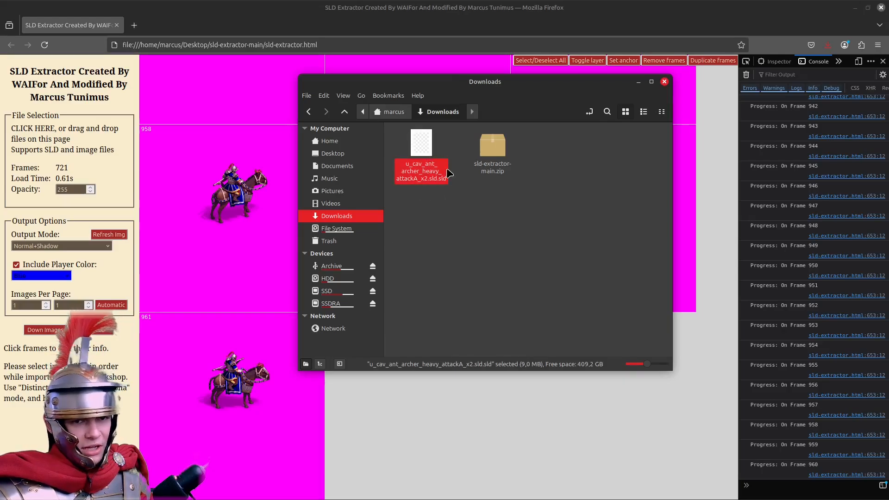
click(468, 230)
click(421, 146)
right_click(421, 148)
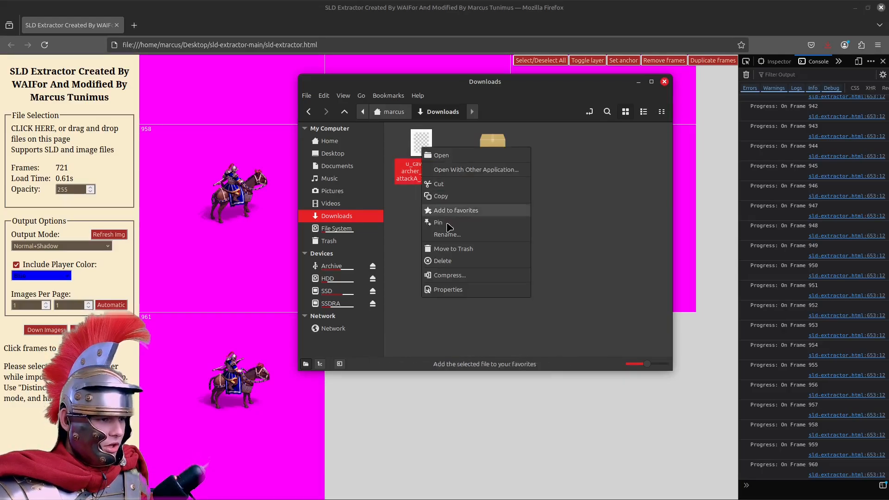
click(442, 185)
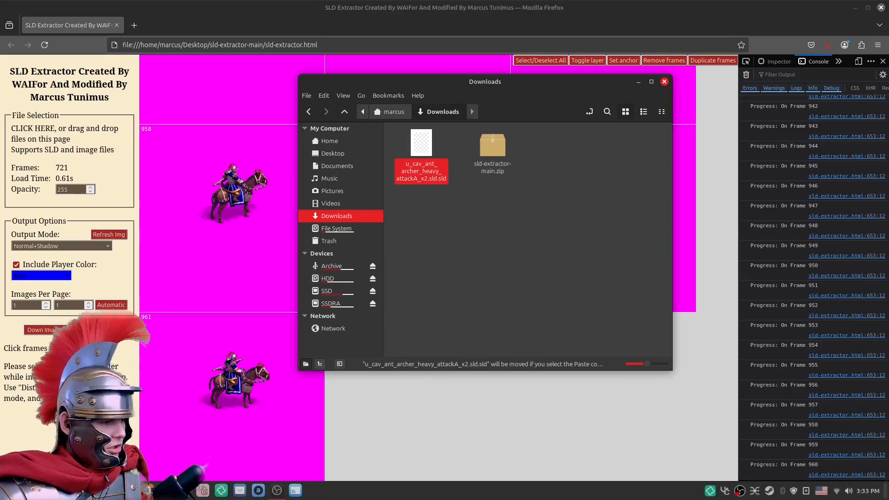
Minimize Firefox to reveal the desktop and open the Heavy Cavalry Archer Original folder in a new window.
mouse_move(93, 491)
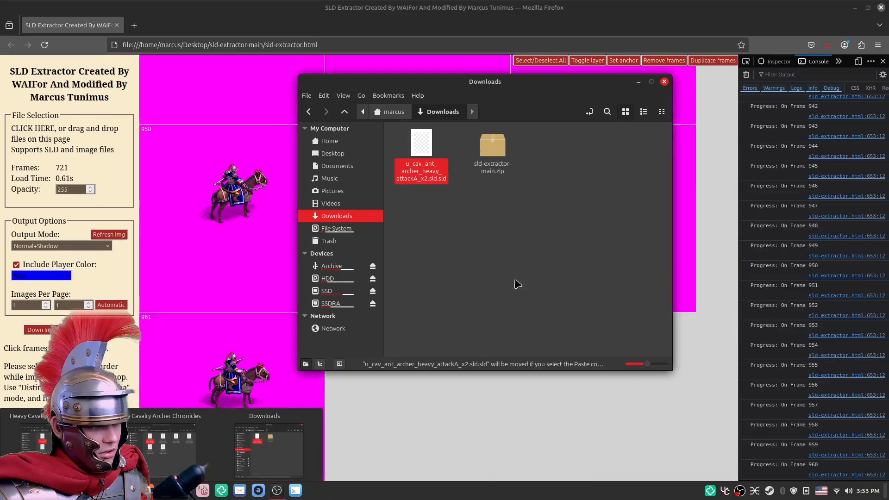
click(746, 8)
click(855, 8)
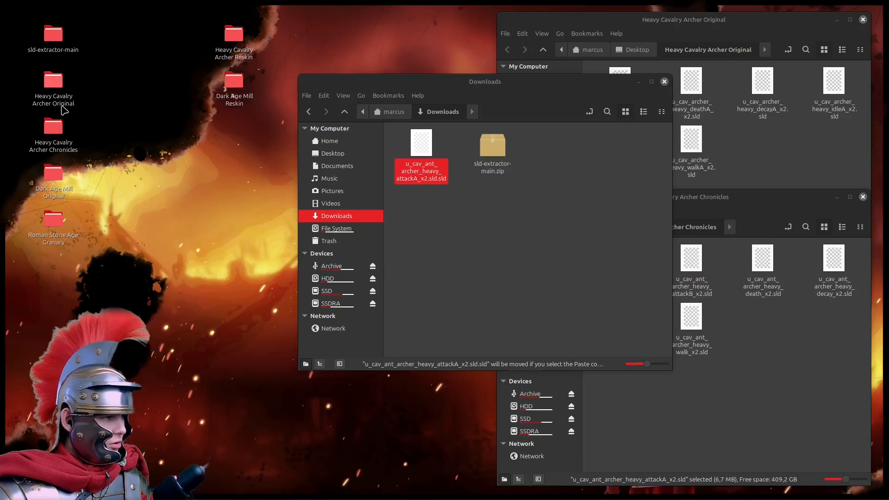
double_click(69, 99)
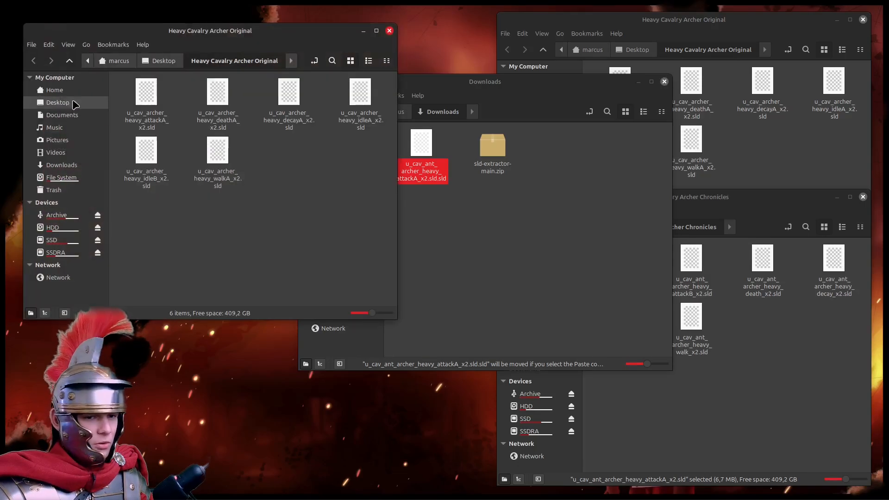
Paste the cut u_cav_ant_archer_heavy_attackA_x2.sld.sld file into the Heavy Cavalry Archer Original folder.
right_click(287, 156)
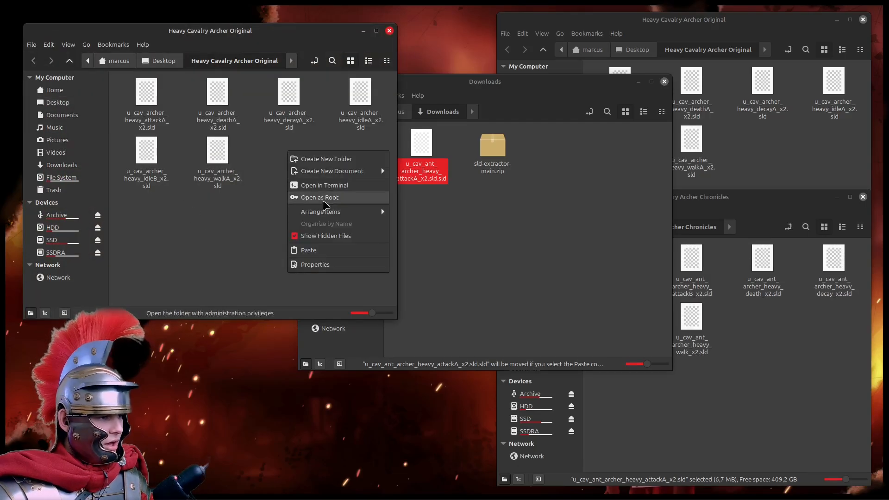
click(315, 251)
click(344, 189)
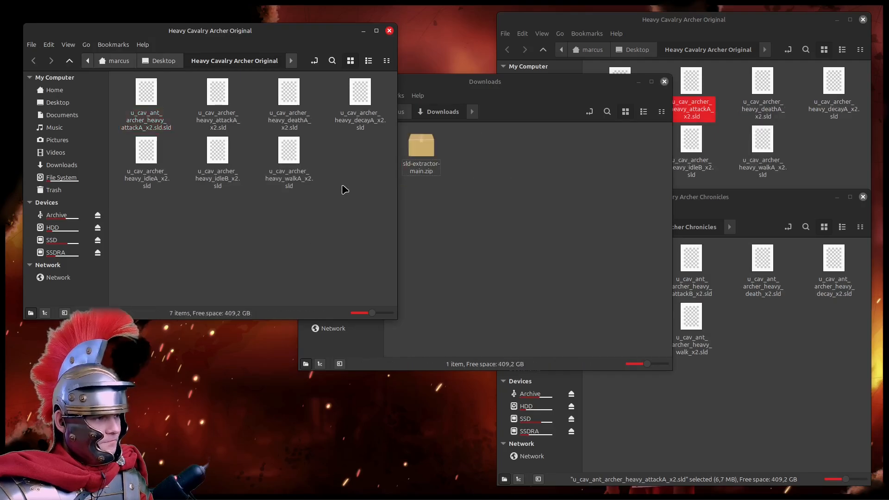
Close the older duplicate Heavy Cavalry Archer Original window and move the remaining one into its place above the Chronicles window.
click(772, 21)
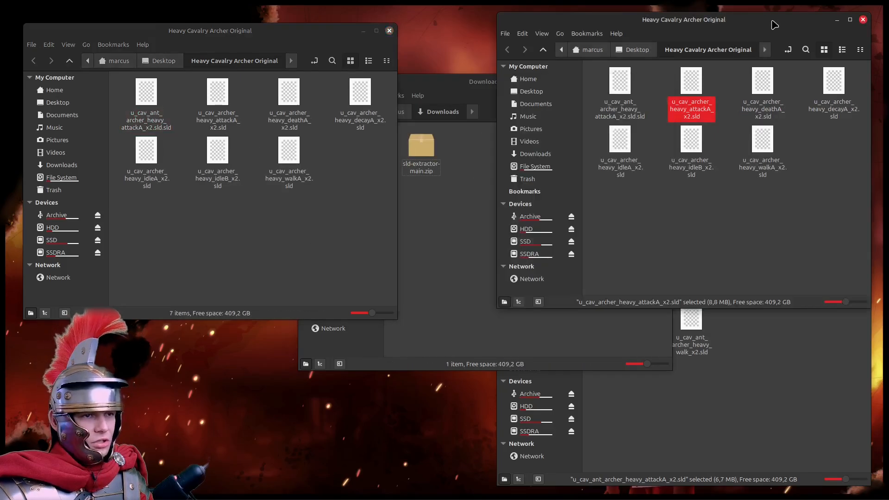
click(862, 20)
drag(270, 40, 741, 30)
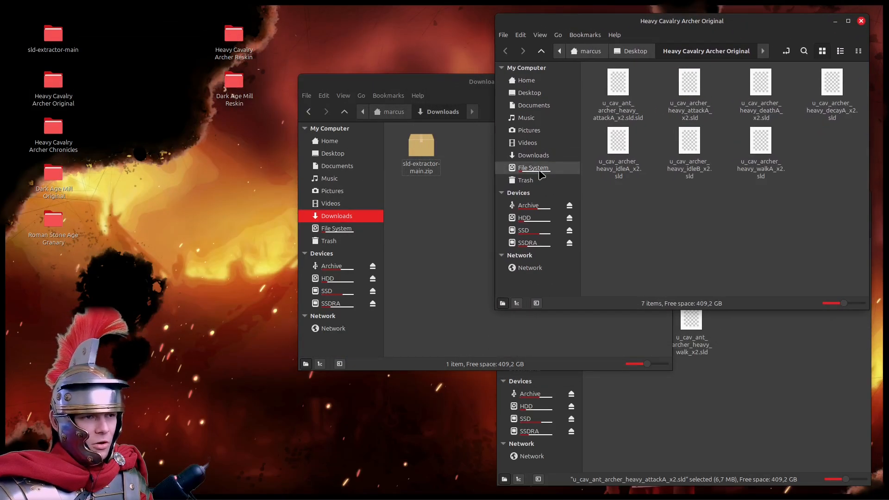
Copy the file name of the original u_cav_archer_heavy_attackA_x2.sld without changing it.
click(620, 94)
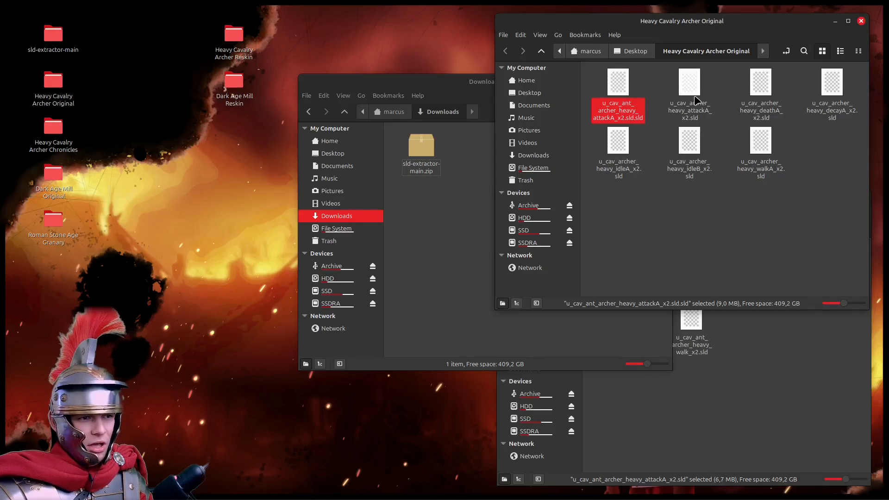
click(692, 109)
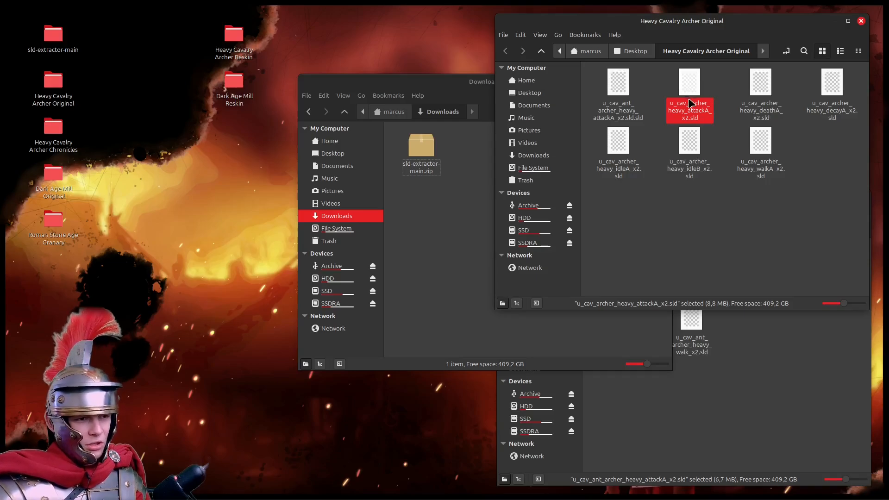
click(717, 122)
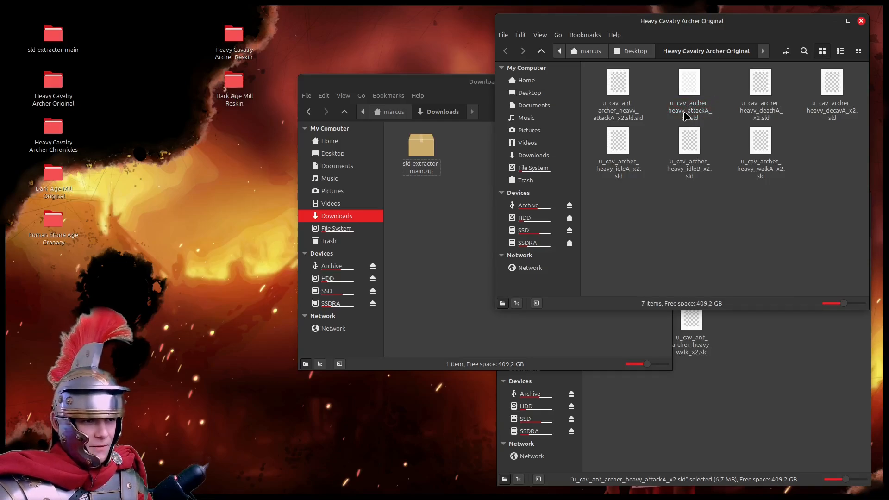
click(684, 117)
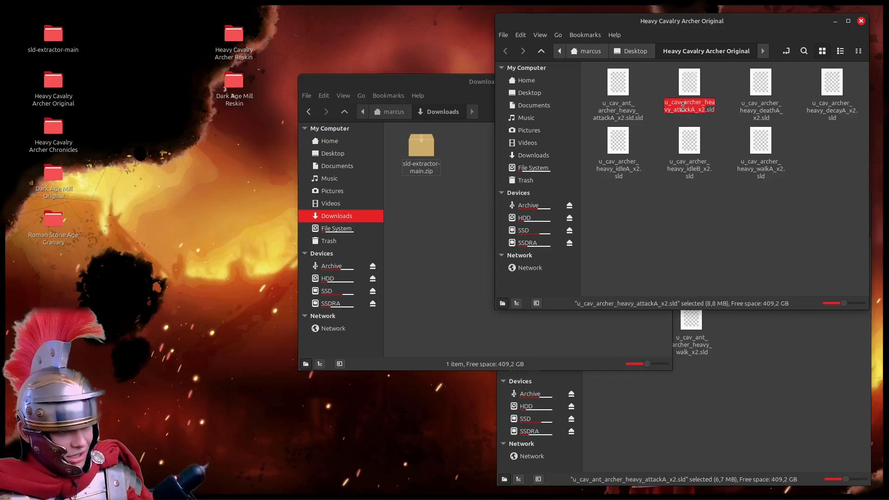
click(719, 96)
right_click(692, 85)
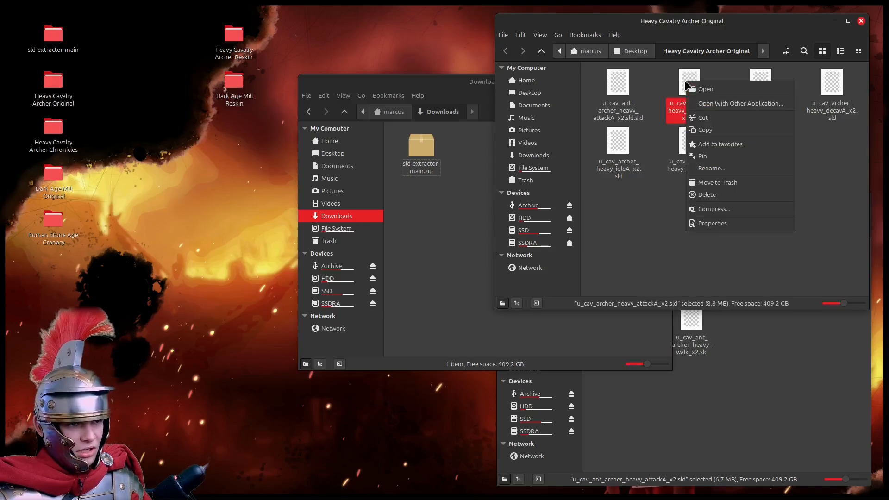
click(715, 176)
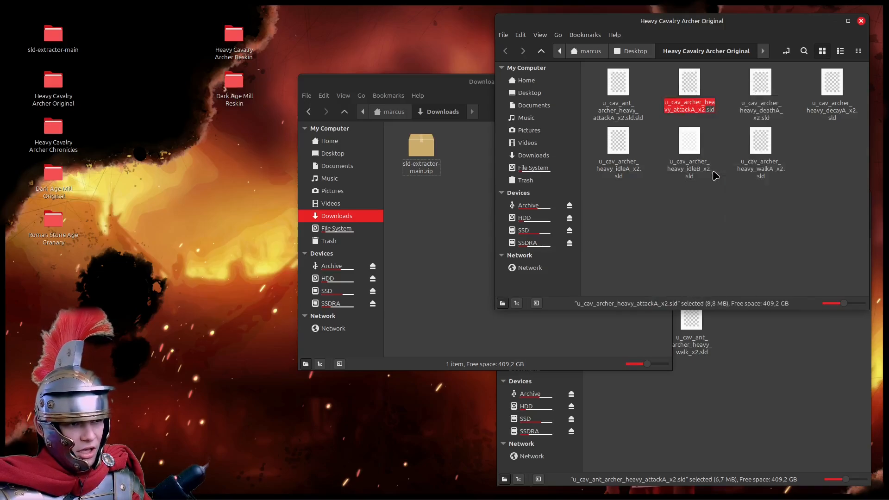
right_click(690, 103)
click(706, 120)
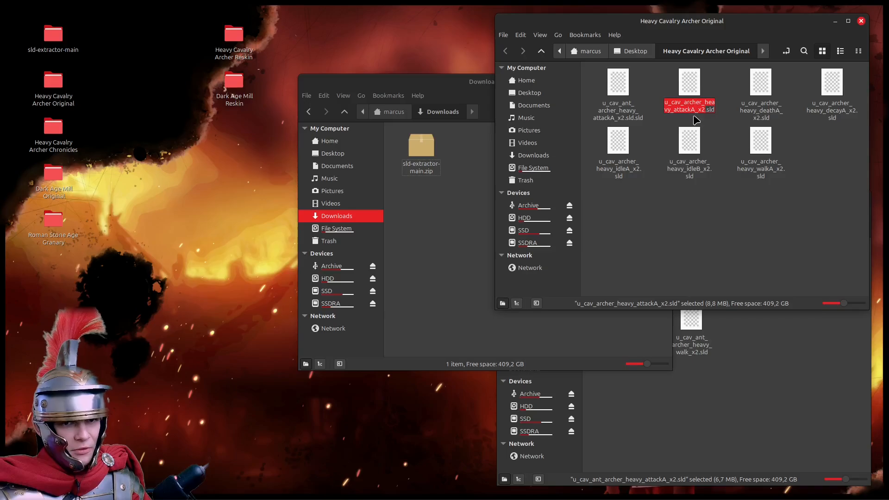
click(728, 112)
click(625, 111)
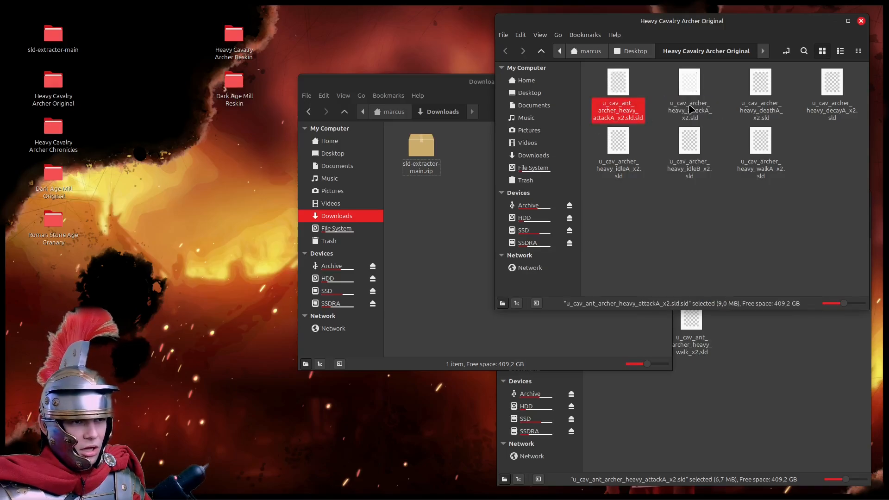
Permanently delete the original u_cav_archer_heavy_attackA_x2.sld from the Heavy Cavalry Archer Original folder.
click(690, 83)
right_click(693, 83)
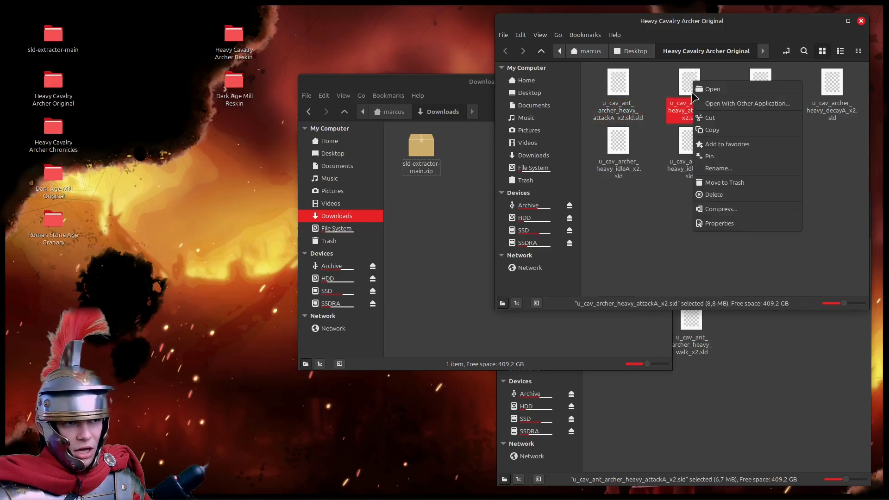
click(714, 196)
click(708, 210)
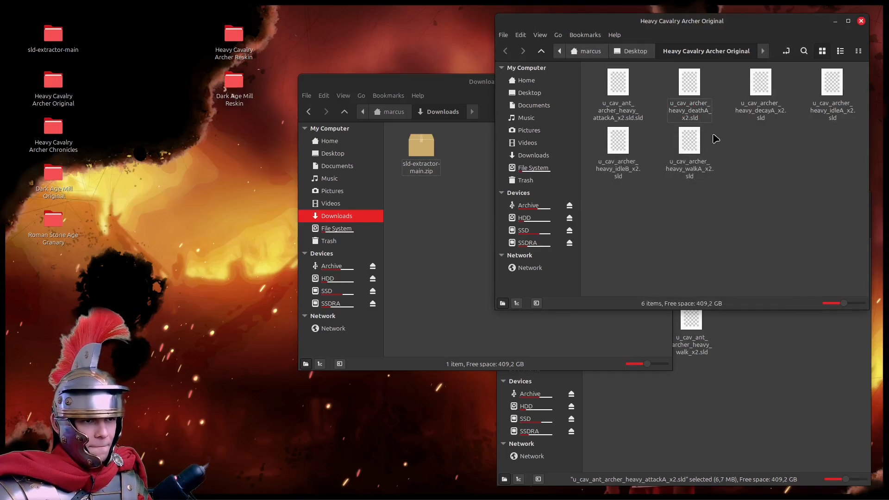
Rename the exported u_cav_ant_archer_heavy_attackA_x2.sld.sld file to u_cav_archer_heavy_attackA_x2.sld using the copied name.
click(626, 111)
right_click(623, 109)
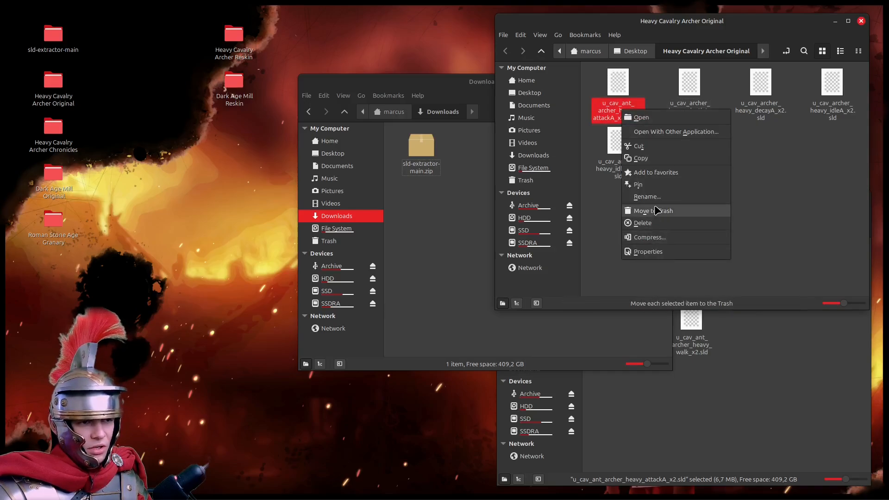
click(648, 199)
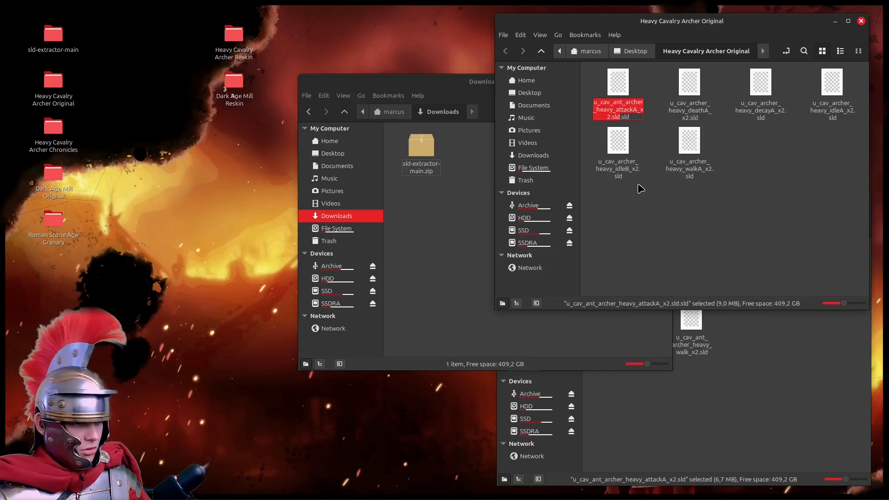
right_click(612, 107)
click(630, 138)
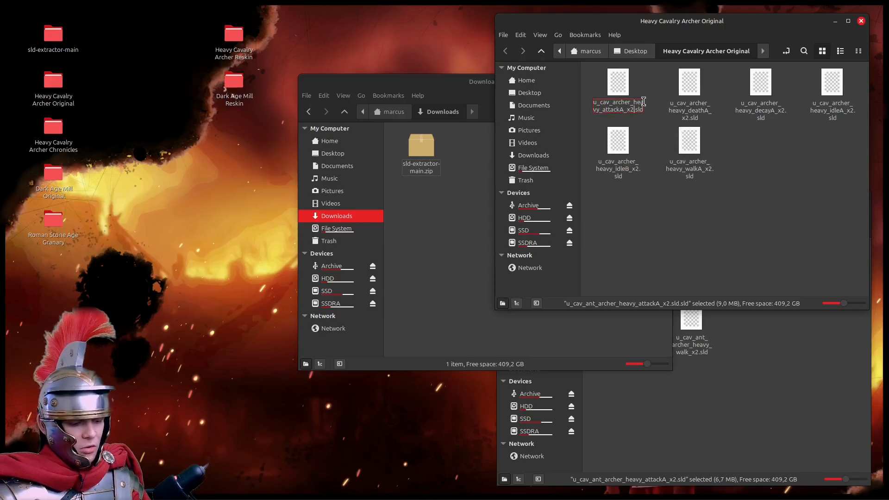
key(Return)
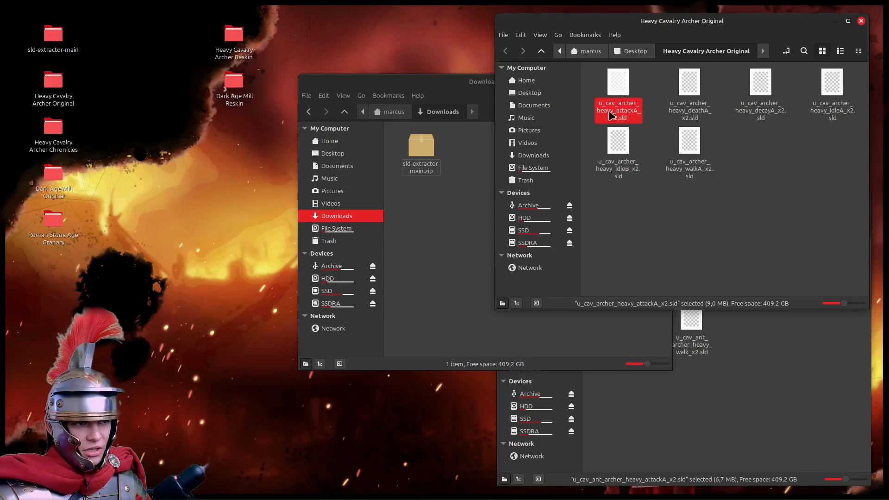
Create a new folder named Done inside the Heavy Cavalry Archer Original folder.
right_click(779, 164)
click(793, 171)
text(Done)
key(Return)
click(784, 169)
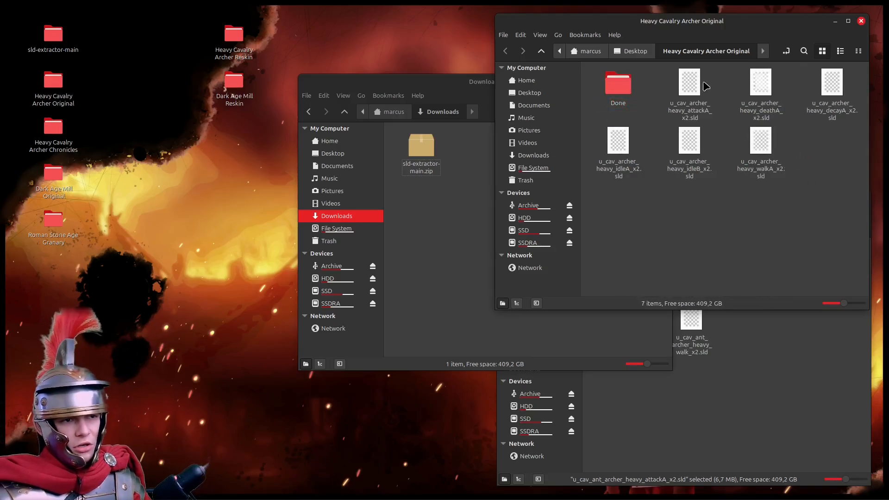
Move u_cav_archer_heavy_attackA_x2.sld into the Done folder and return to the Heavy Cavalry Archer Original folder.
click(698, 88)
right_click(690, 95)
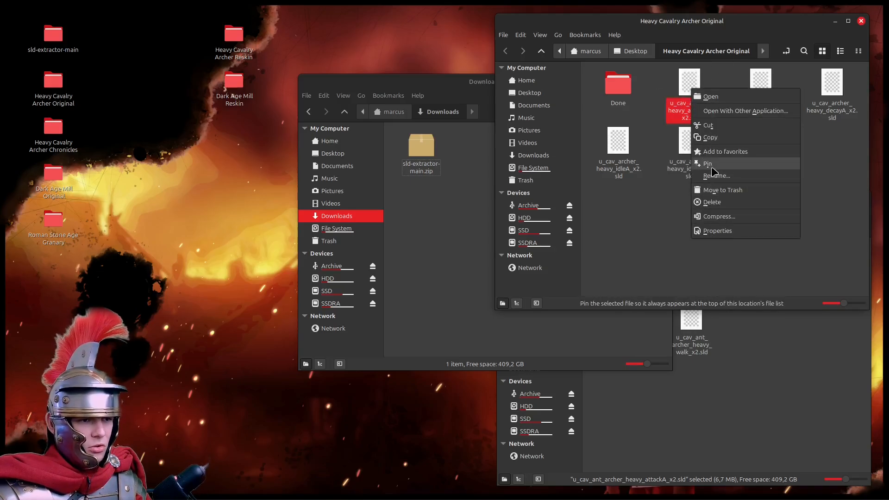
click(708, 125)
double_click(608, 87)
right_click(633, 152)
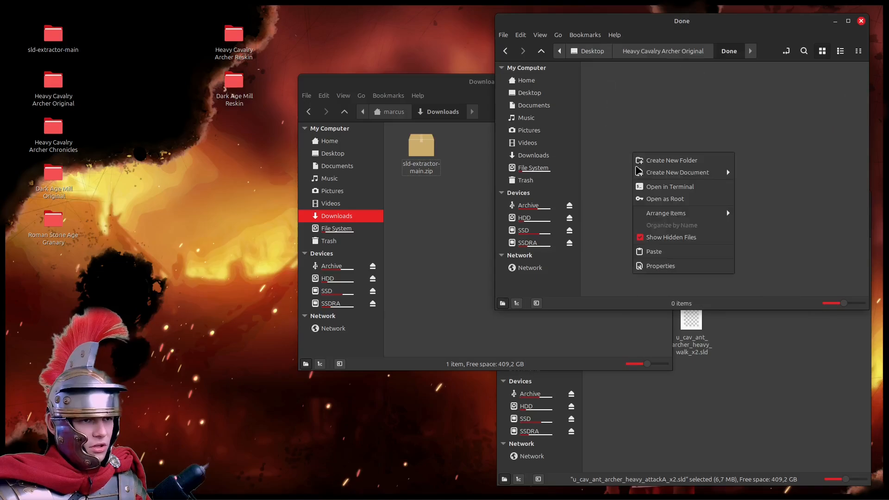
click(661, 248)
click(647, 53)
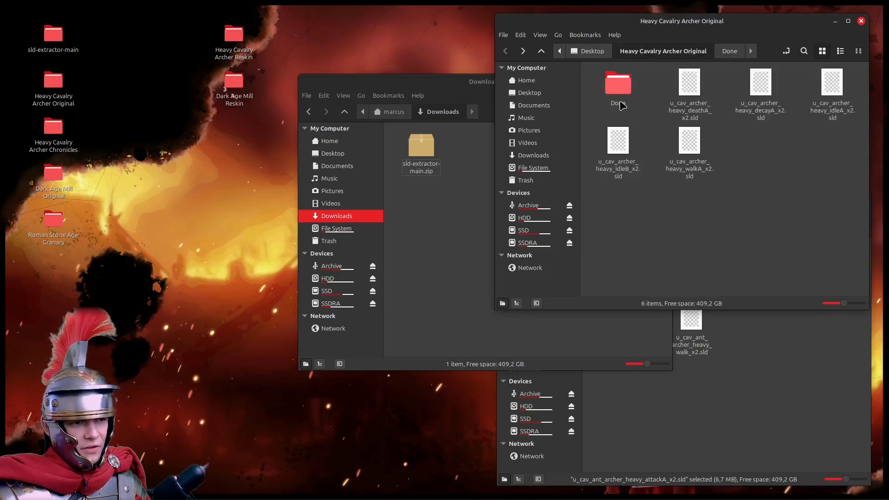
Switch to SLD Extractor in Firefox and load u_cav_archer_heavy_deathA_x2.sld from the Heavy Cavalry Archer Original folder.
click(688, 111)
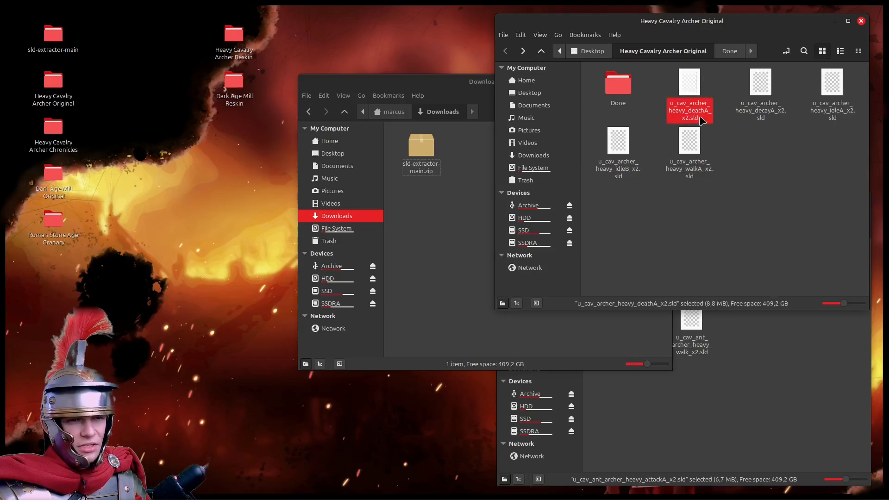
click(752, 223)
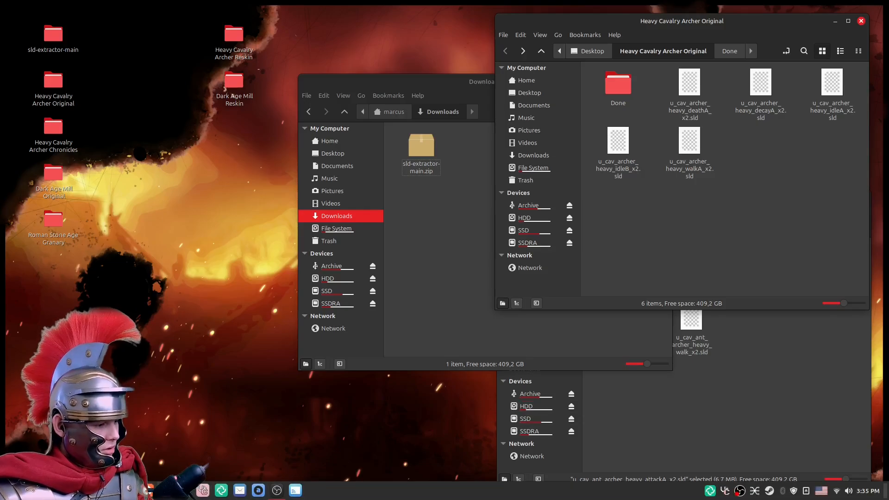
click(149, 491)
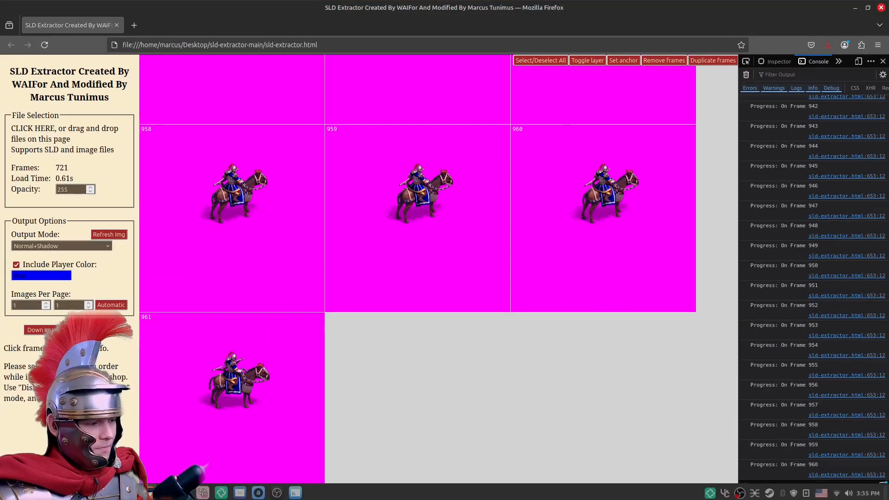
mouse_move(130, 491)
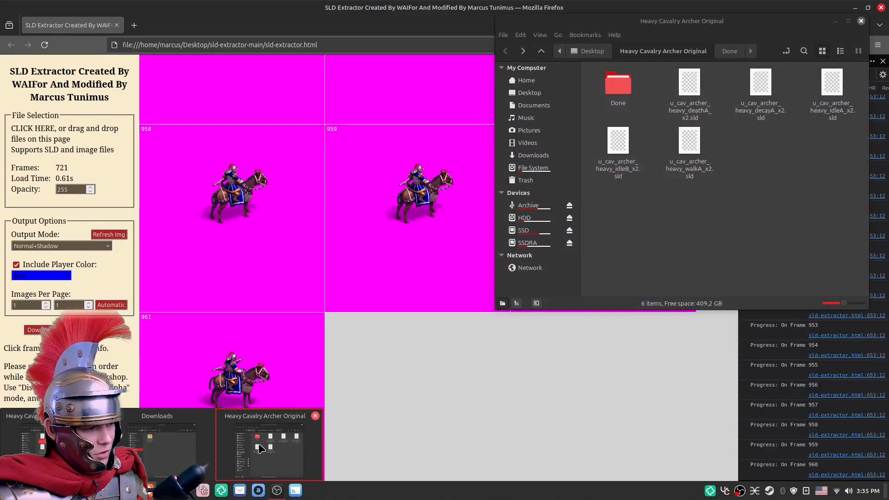
click(262, 448)
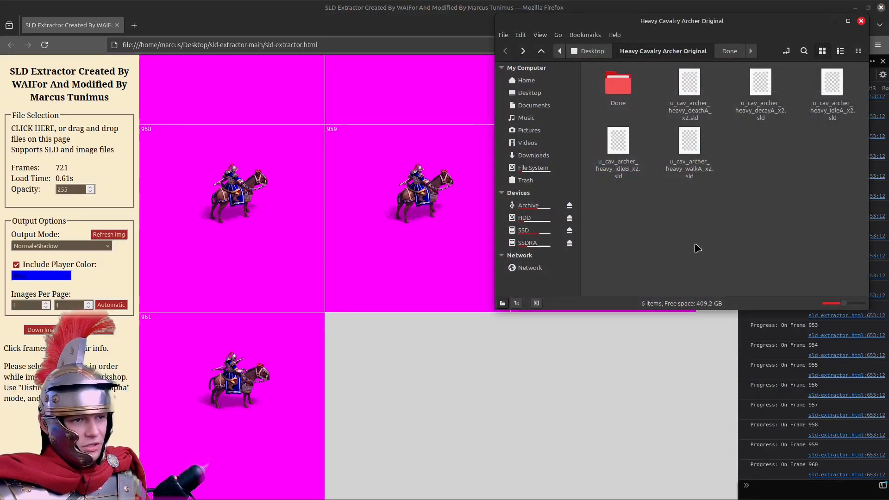
click(693, 96)
drag(680, 98, 301, 201)
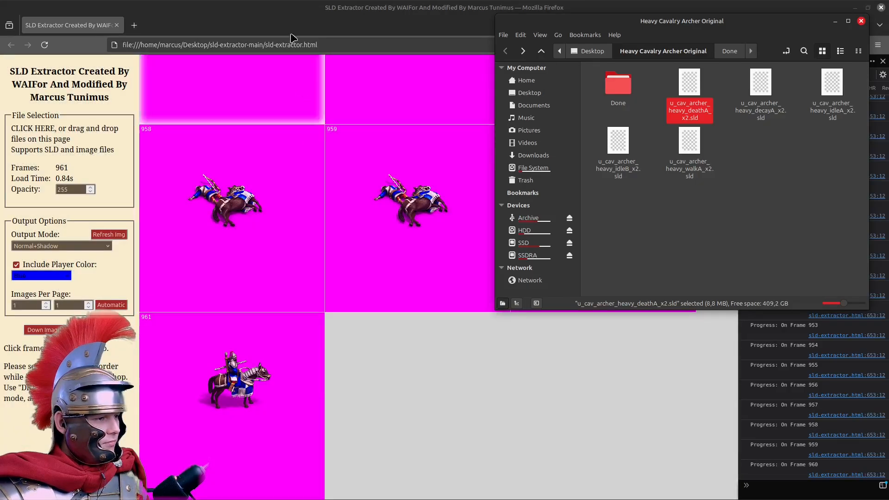
Look through the closing frames of the loaded original death animation, down to its last frame.
click(274, 3)
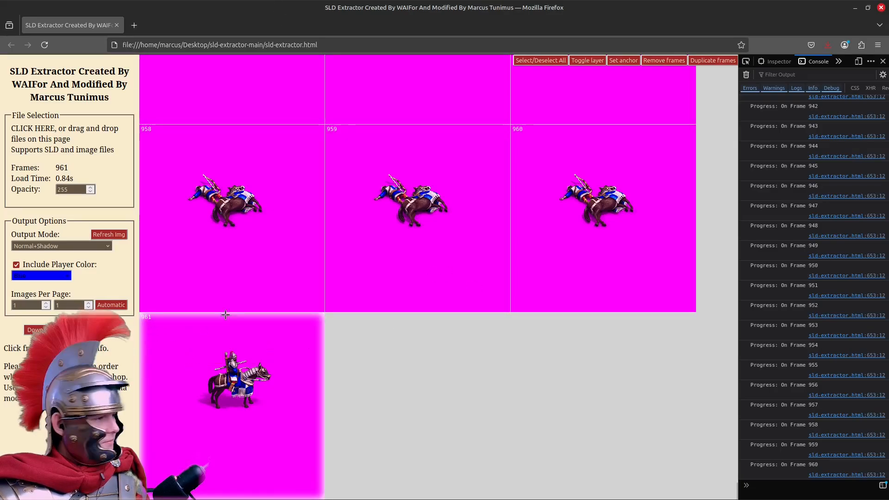
scroll(399, 357, up, 5)
scroll(400, 355, up, 20)
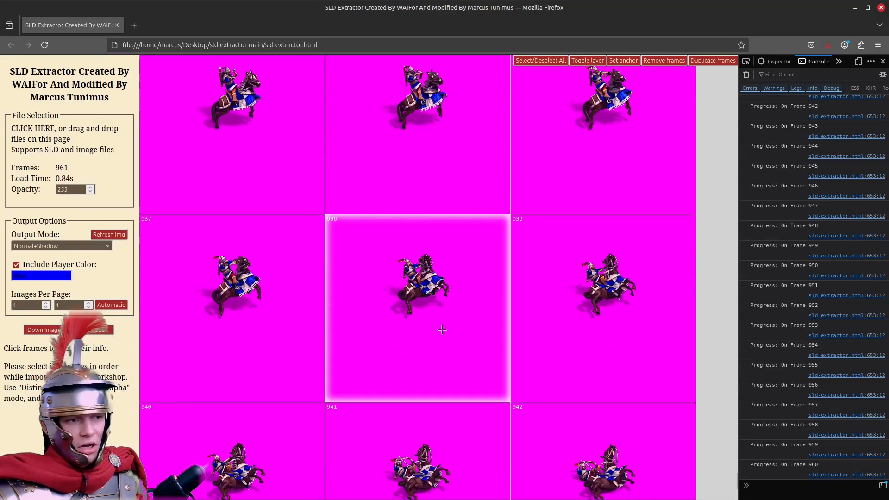
scroll(442, 329, down, 10)
right_click(444, 331)
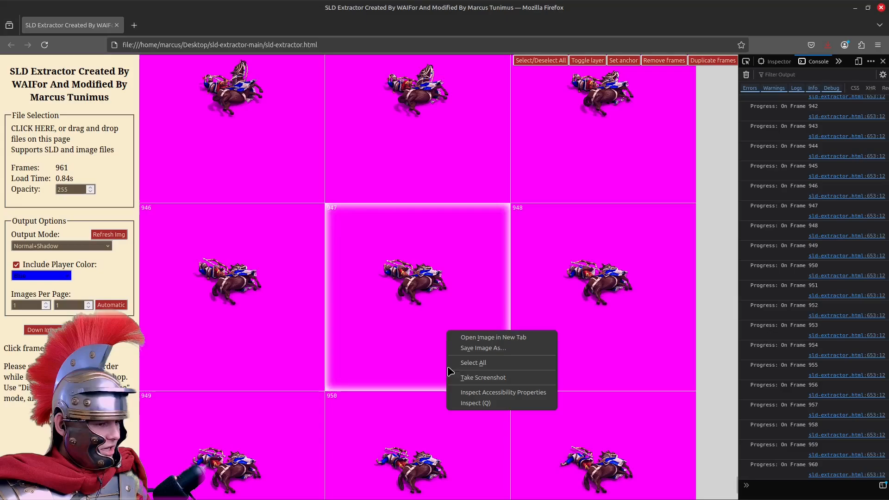
click(710, 304)
scroll(430, 348, down, 15)
Bring the Heavy Cavalry Archer Original and Heavy Cavalry Archer Chronicles folder windows in front of Firefox.
mouse_move(181, 498)
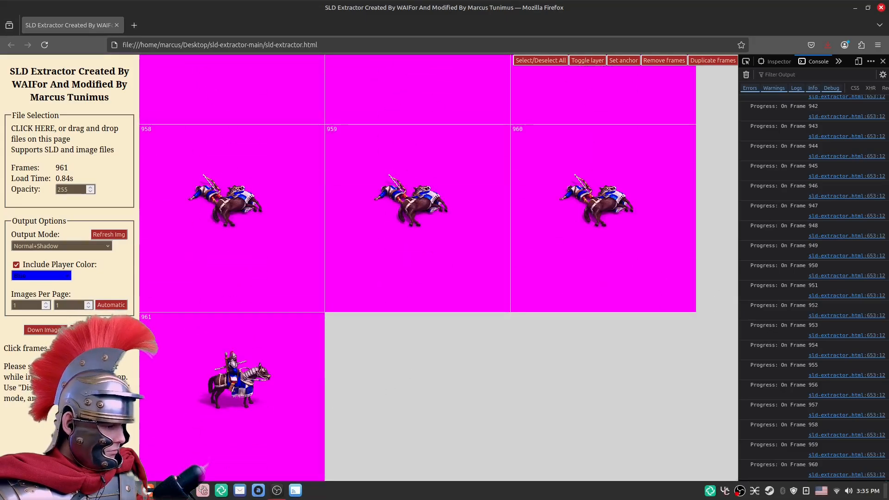
mouse_move(111, 491)
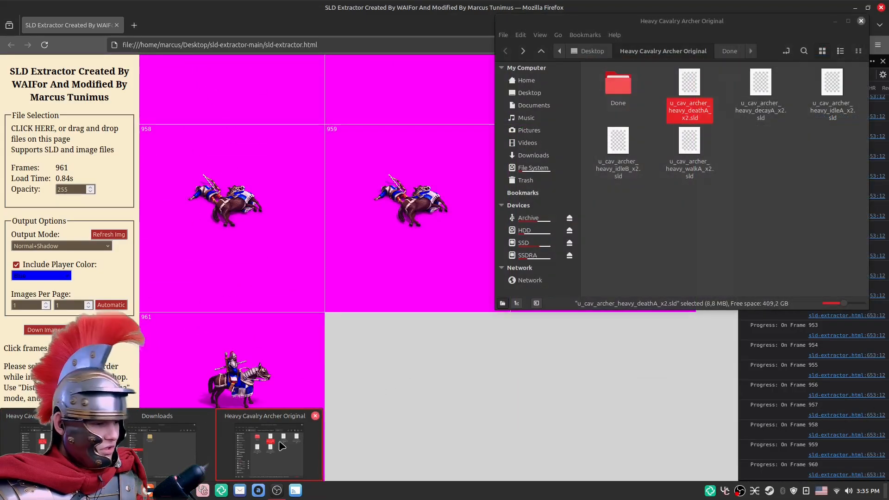
click(282, 445)
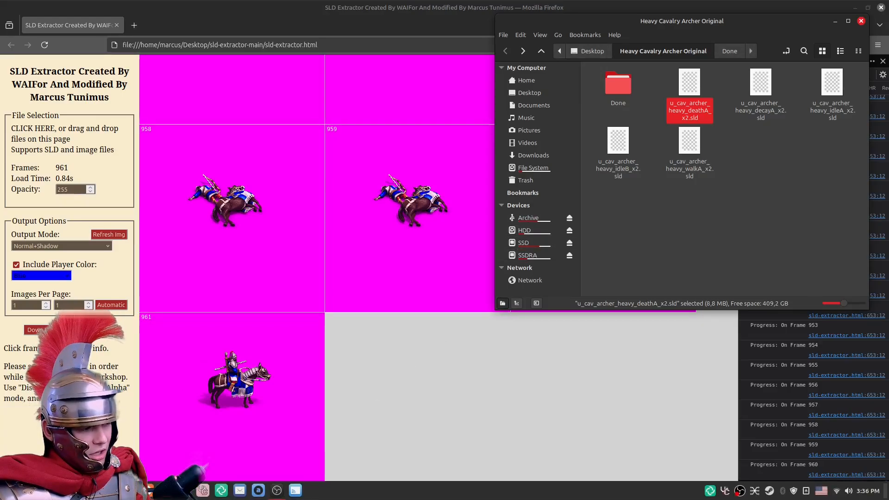
mouse_move(111, 491)
click(56, 444)
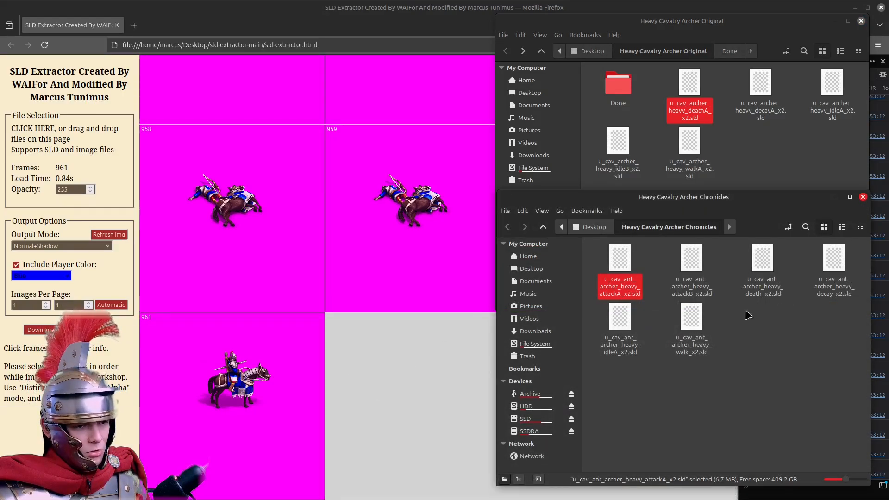
click(703, 295)
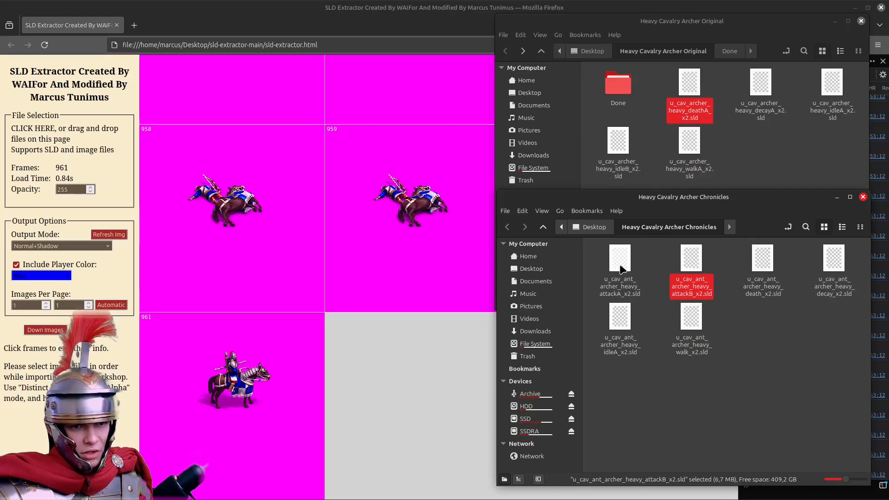
click(624, 285)
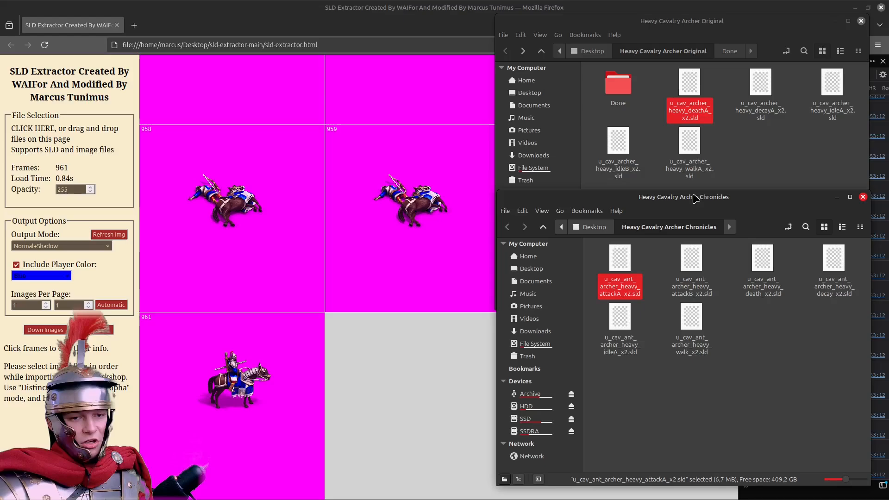
click(748, 329)
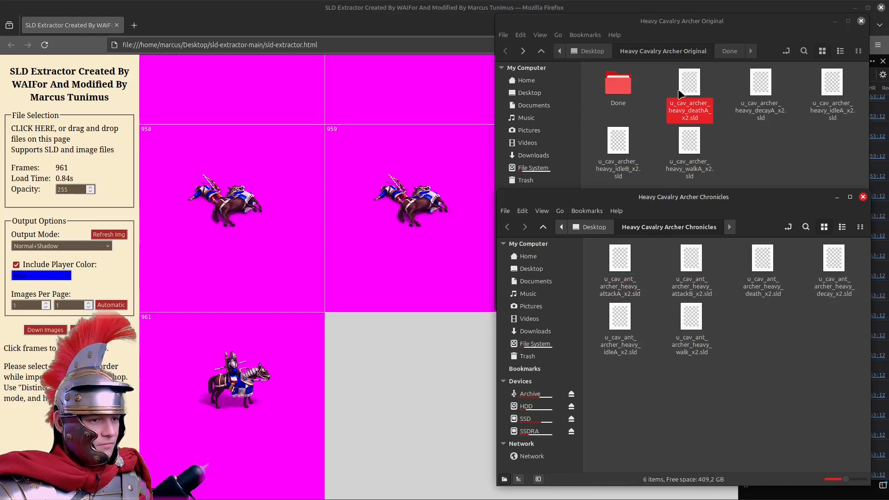
click(732, 145)
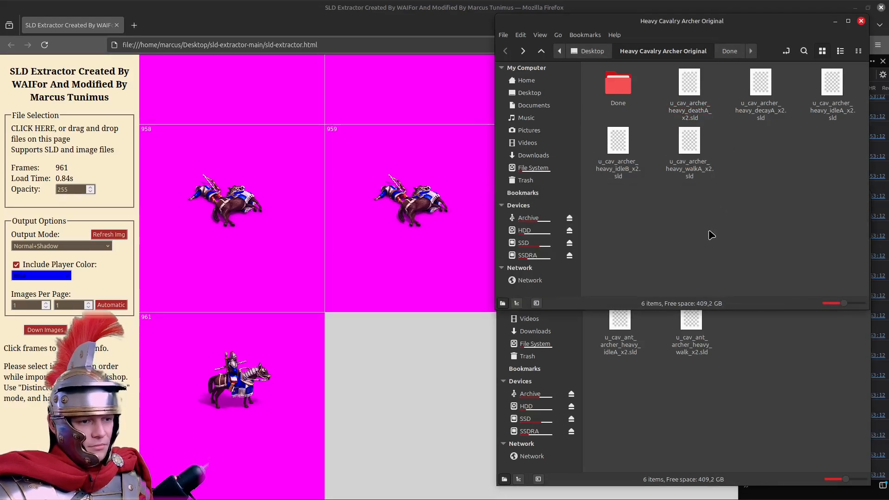
click(766, 361)
click(619, 259)
click(731, 324)
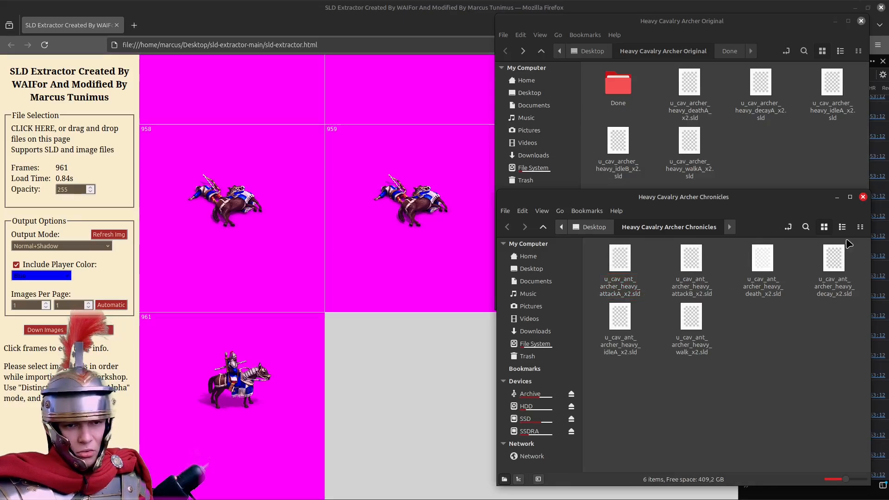
Create a folder named Remove inside the Heavy Cavalry Archer Chronicles folder.
click(694, 261)
ctrl+click(623, 264)
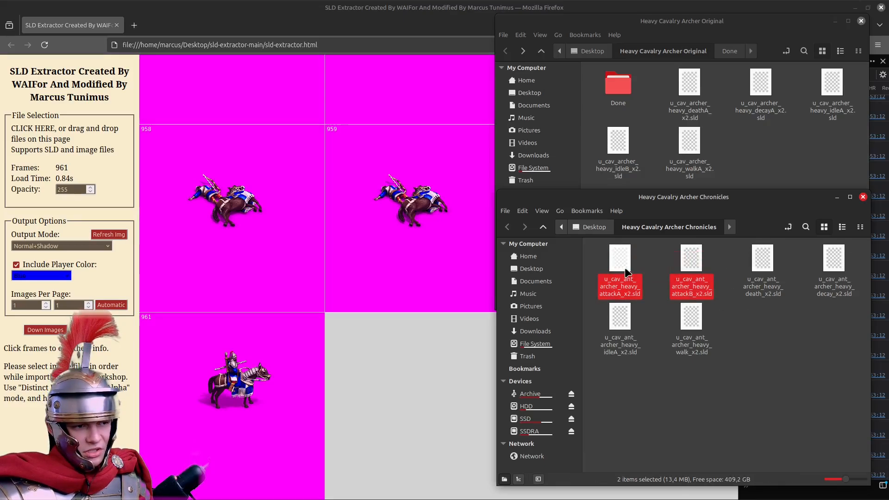
right_click(651, 265)
click(671, 272)
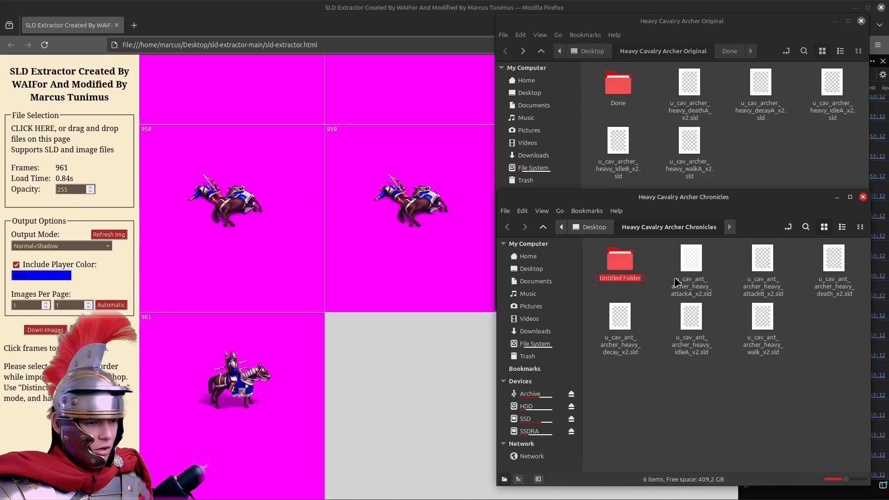
text(Re)
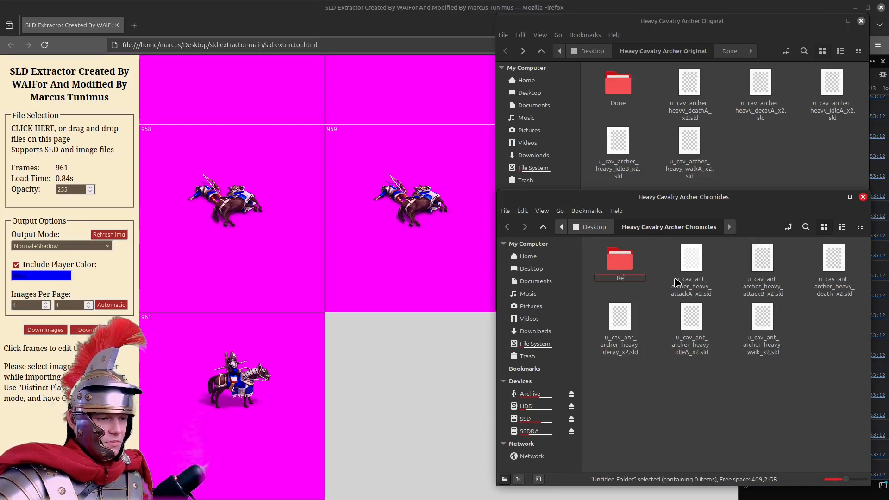
text(move)
key(Return)
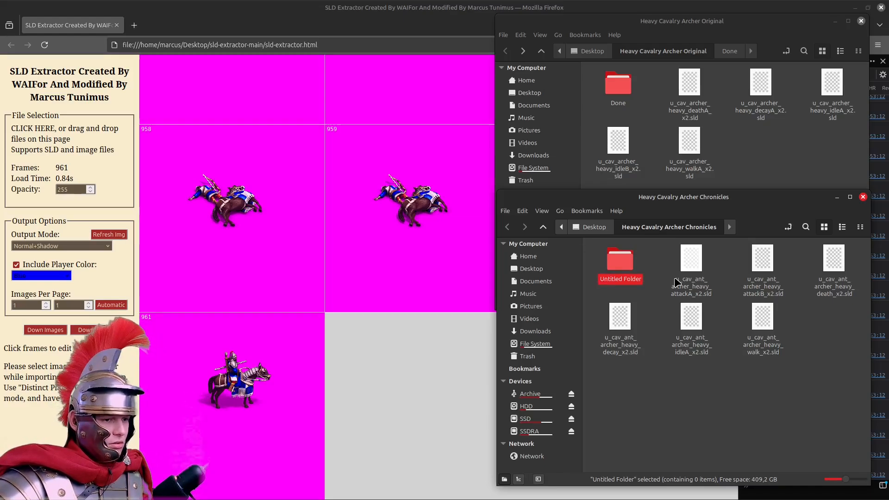
Move the Chronicles attackA and attackB files into the Remove folder and return to the Heavy Cavalry Archer Chronicles folder.
drag(653, 259, 763, 276)
right_click(761, 277)
click(796, 293)
double_click(619, 261)
right_click(667, 292)
click(688, 389)
click(672, 228)
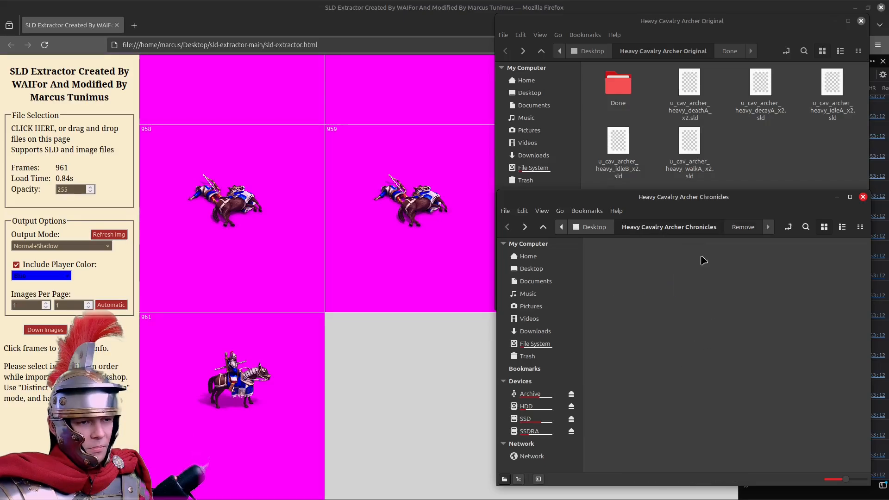
Load u_cav_ant_archer_heavy_death_x2.sld from the Chronicles folder into SLD Extractor to check its frame count against the original death animation.
click(790, 343)
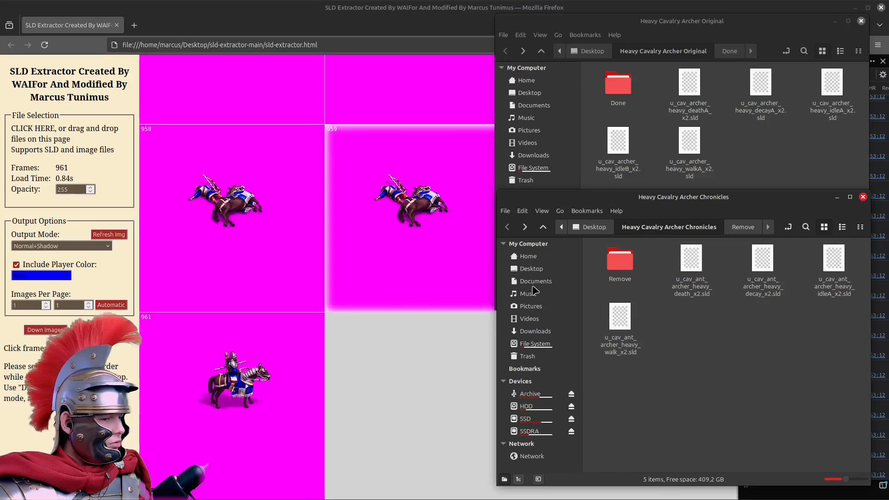
drag(690, 260, 408, 240)
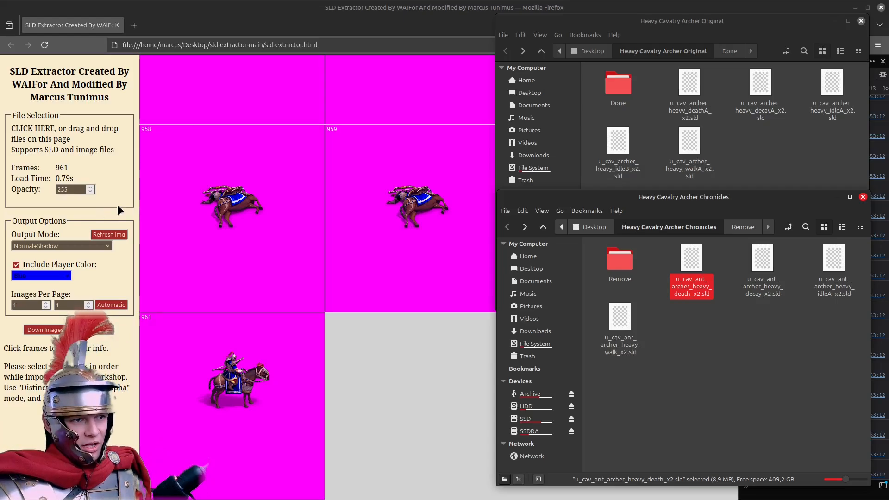
click(695, 337)
Copy u_cav_ant_archer_heavy_death_x2.sld from the Chronicles folder into the Heavy Cavalry Archer Original folder.
click(692, 260)
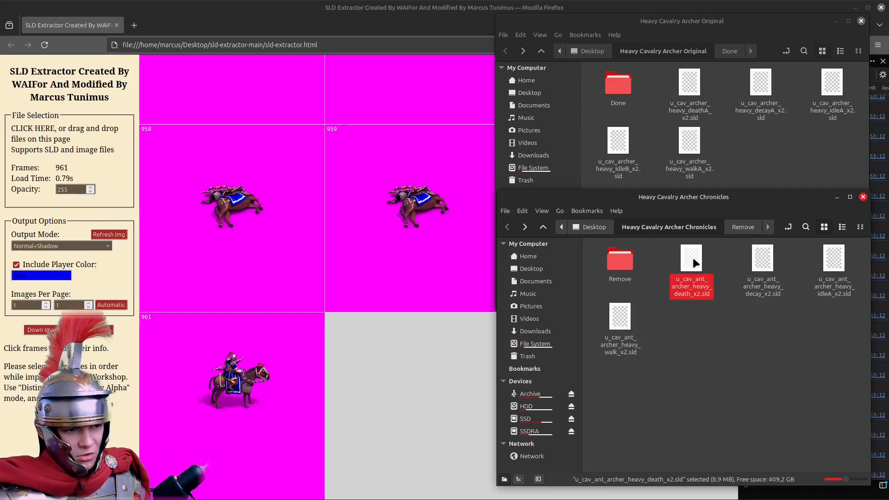
right_click(693, 261)
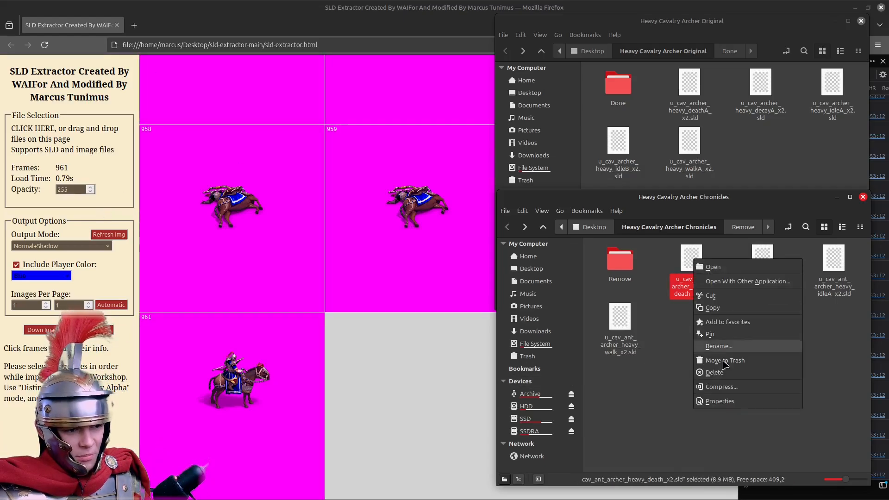
click(713, 308)
click(754, 147)
right_click(780, 162)
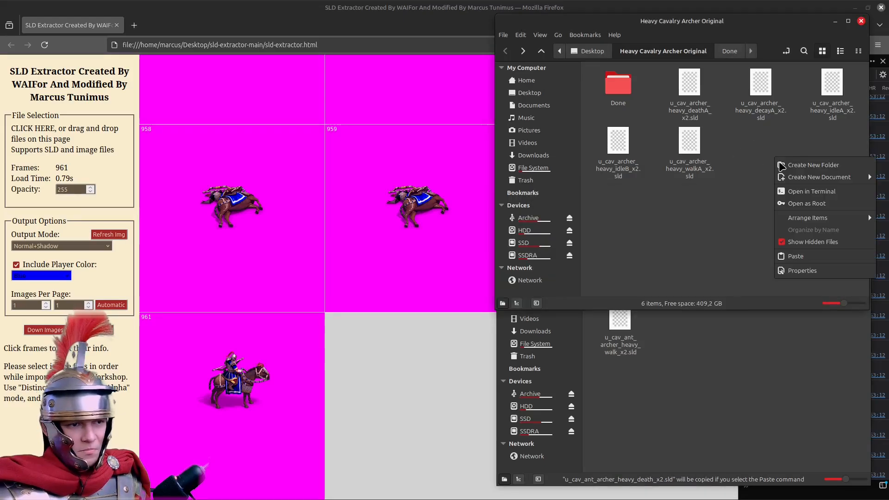
click(797, 257)
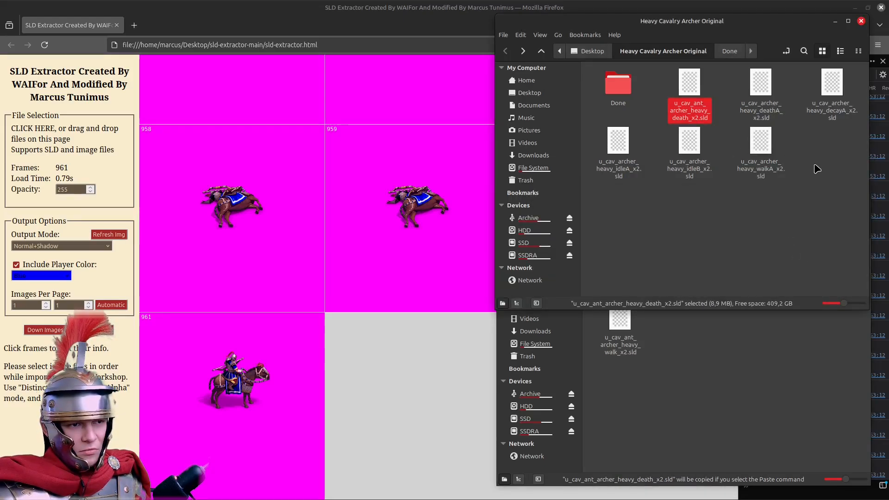
Copy the file name of the original u_cav_archer_heavy_deathA_x2.sld without renaming the file.
click(777, 116)
right_click(761, 110)
click(771, 199)
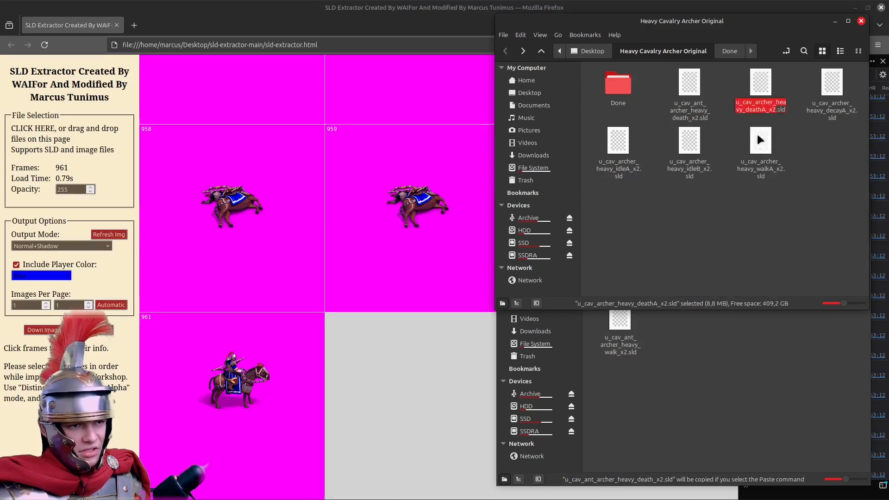
right_click(757, 106)
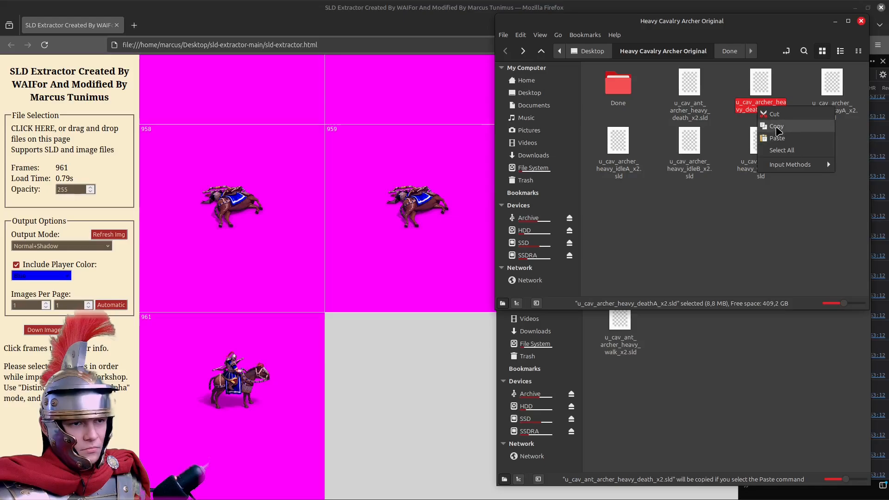
click(775, 127)
click(792, 133)
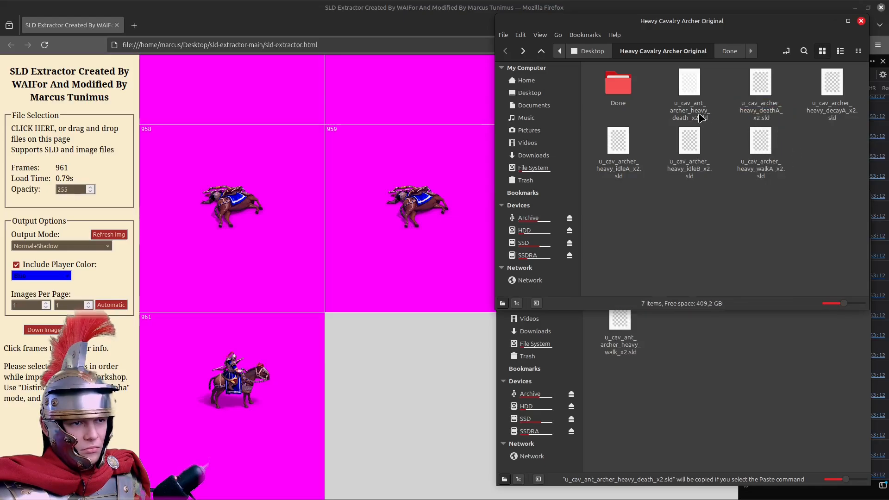
Permanently delete the original u_cav_archer_heavy_deathA_x2.sld from the Heavy Cavalry Archer Original folder.
click(760, 85)
right_click(766, 83)
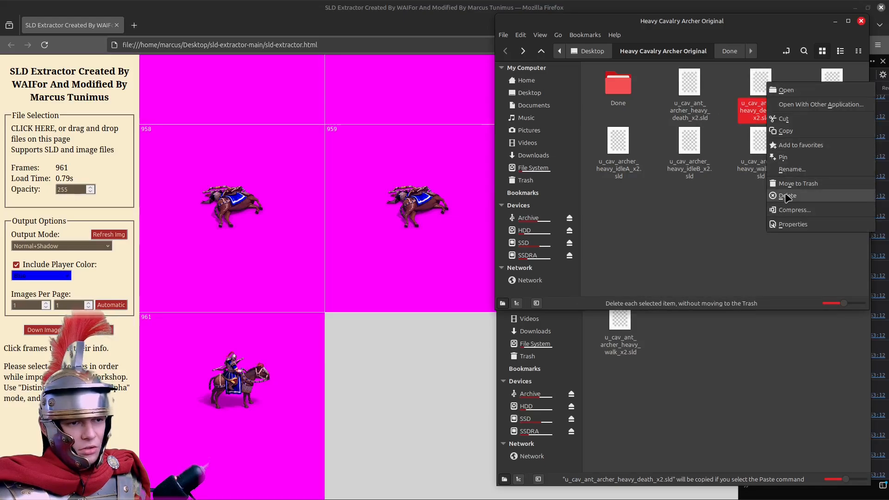
click(782, 195)
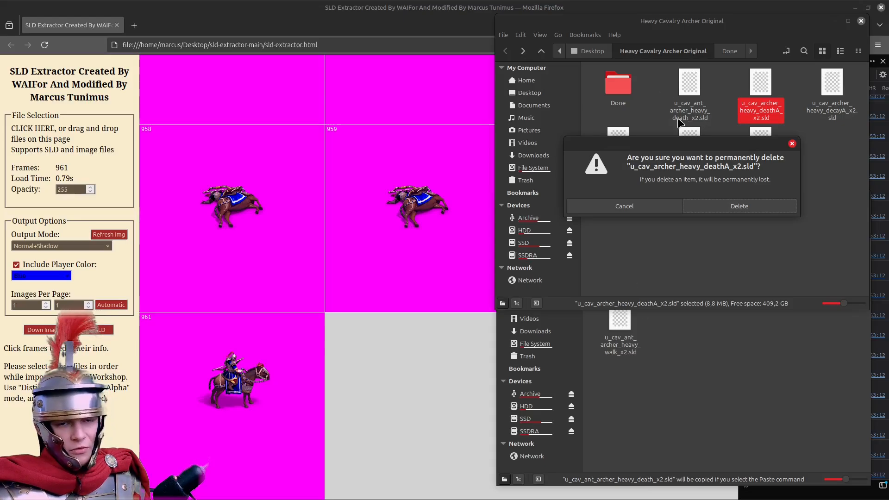
click(737, 206)
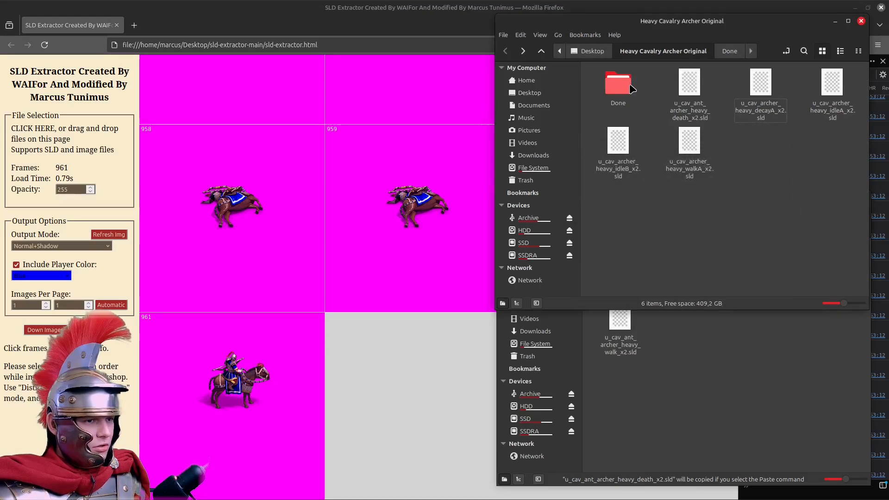
Rename the copied Chronicles death file in the Original folder as u_cav_archer_heavy_deathA_x2.sld.
click(689, 110)
right_click(688, 112)
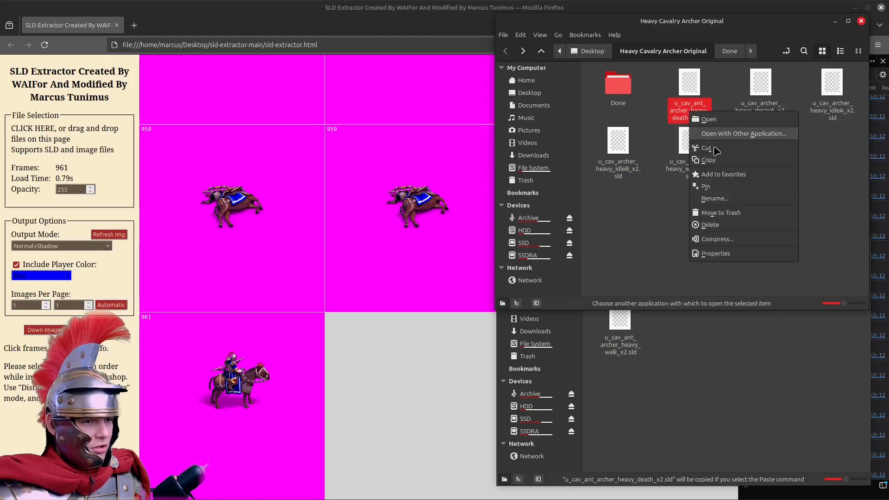
click(714, 199)
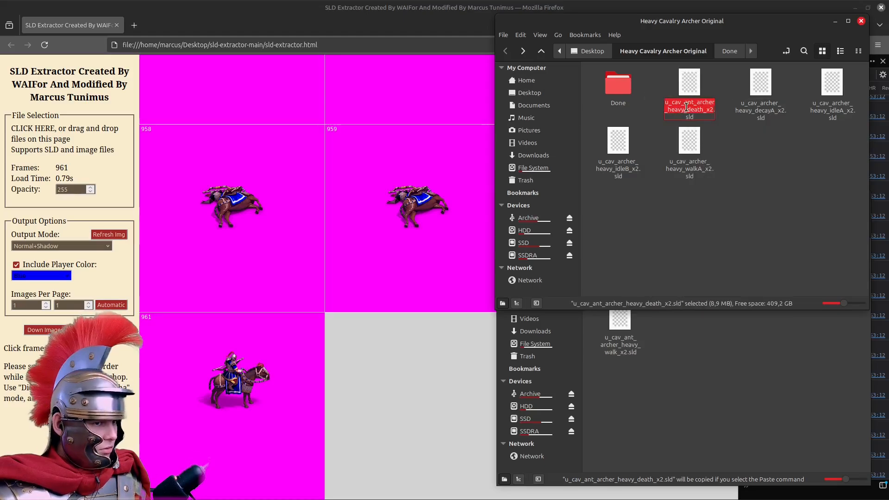
right_click(684, 109)
click(714, 140)
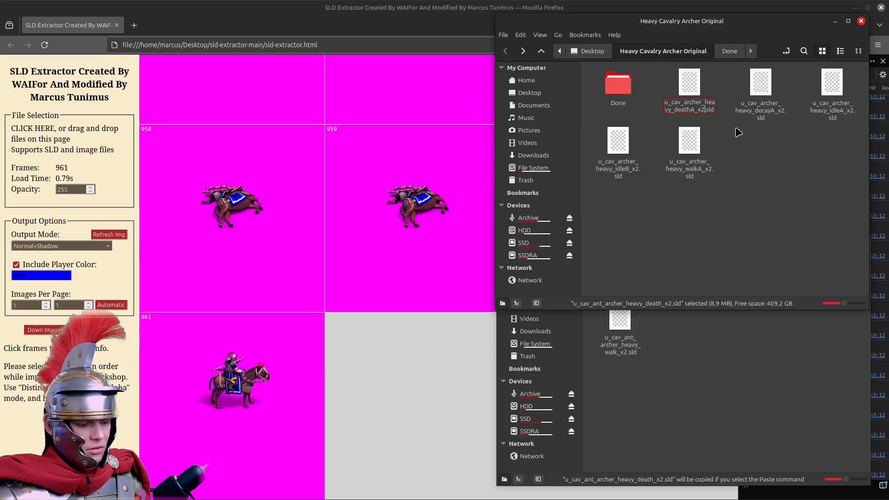
key(Return)
click(731, 135)
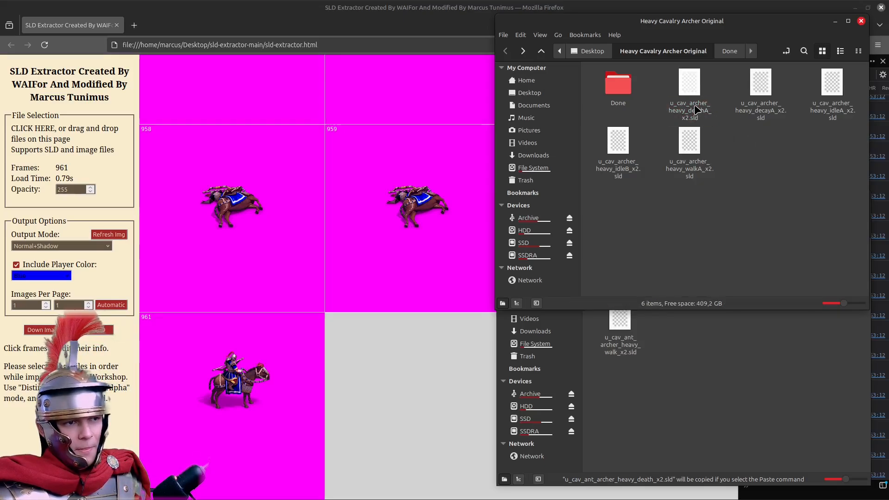
Move u_cav_archer_heavy_deathA_x2.sld into the Done folder and return to the Heavy Cavalry Archer Original folder.
click(695, 108)
right_click(694, 89)
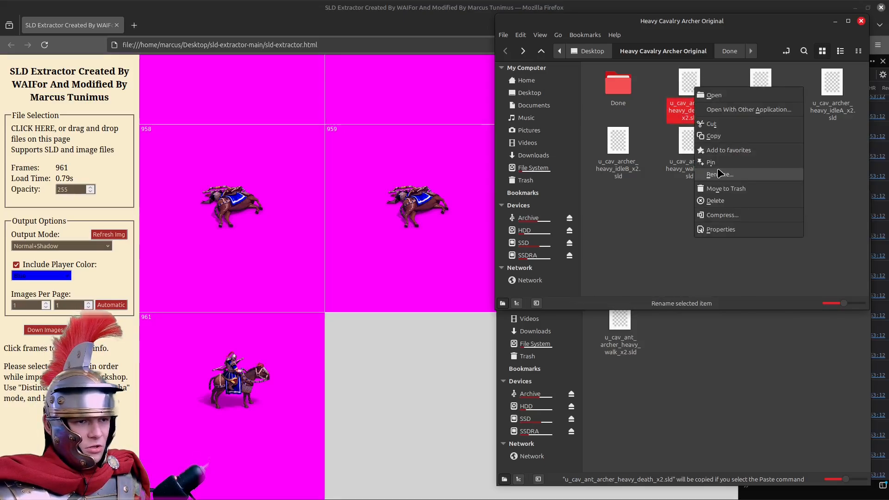
click(712, 126)
double_click(617, 89)
right_click(678, 132)
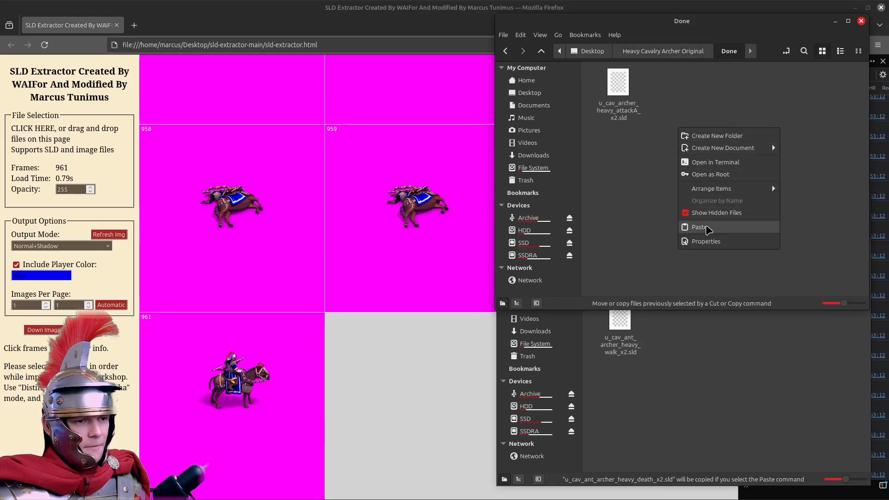
click(700, 227)
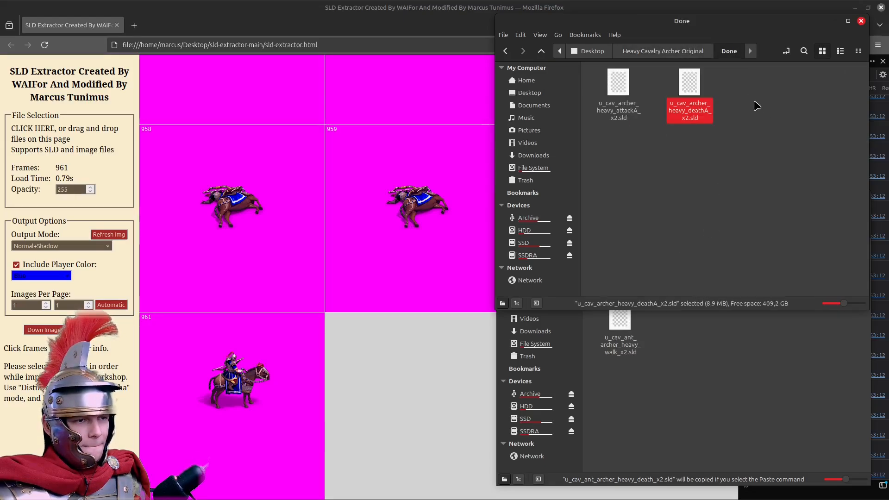
click(663, 51)
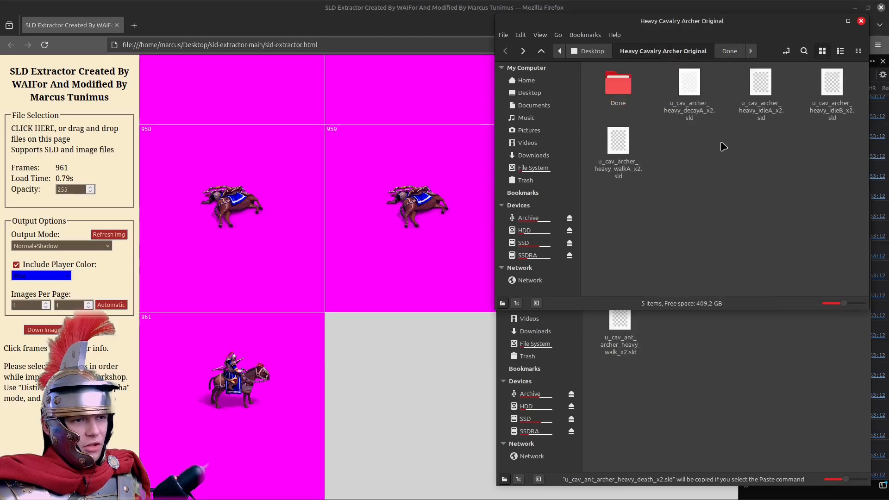
Move the Chronicles u_cav_ant_archer_heavy_death_x2.sld into the Remove folder, then go back to the Chronicles folder and bring the Original folder window forward.
click(730, 353)
click(691, 266)
right_click(697, 268)
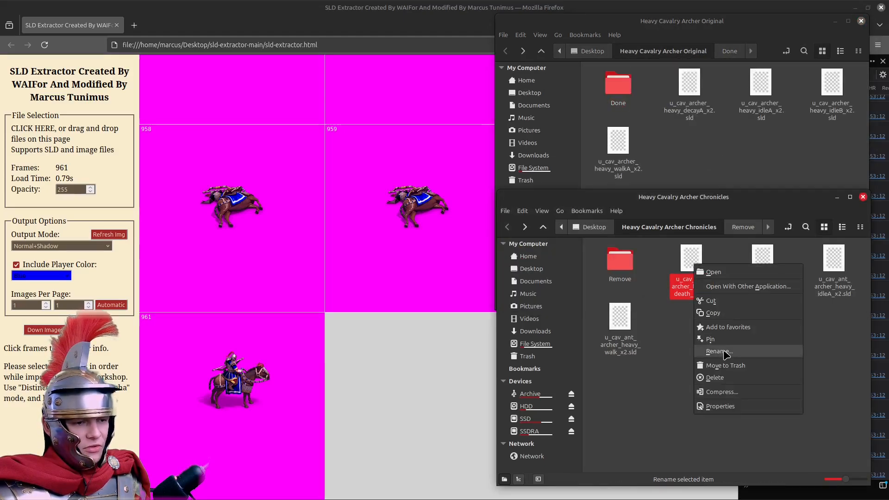
click(711, 313)
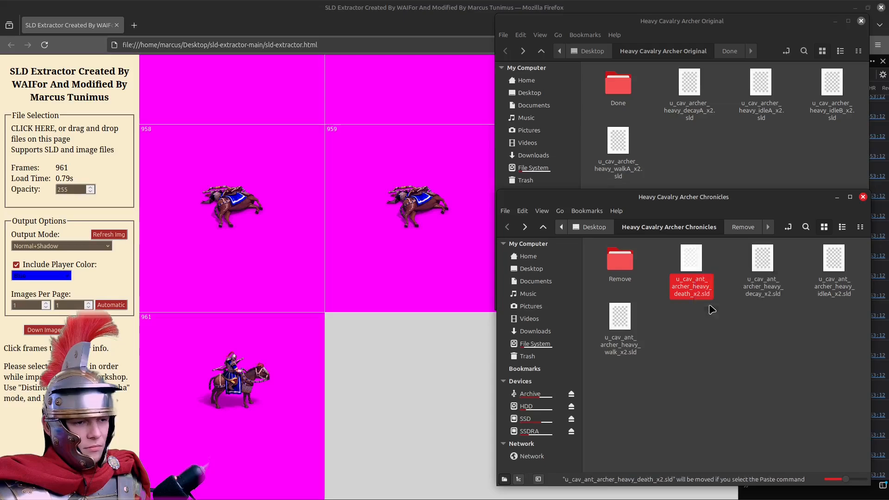
double_click(622, 263)
right_click(663, 326)
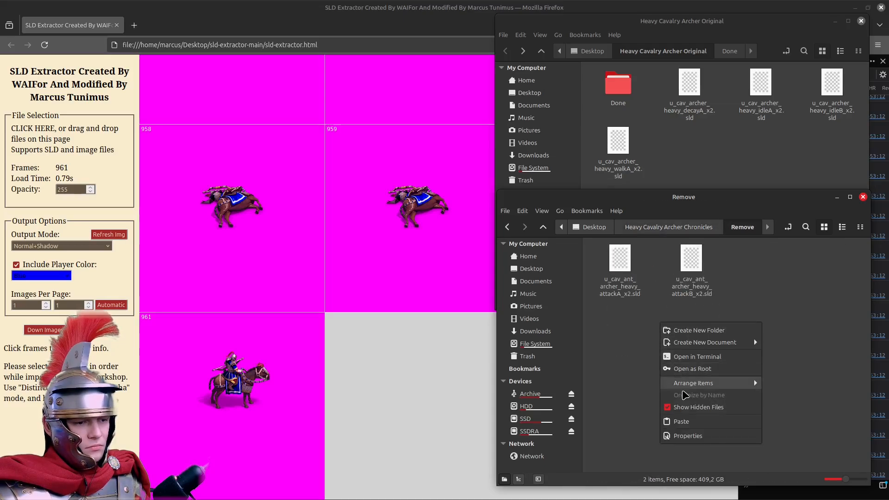
click(678, 421)
click(680, 228)
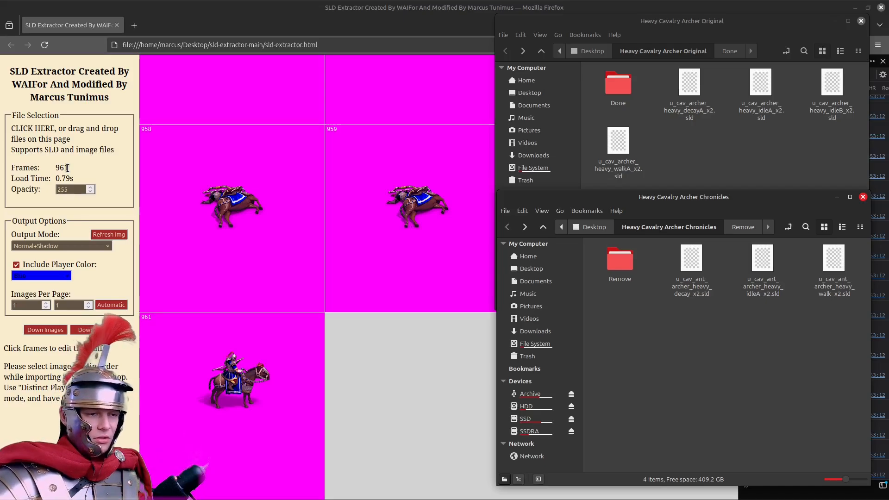
click(716, 148)
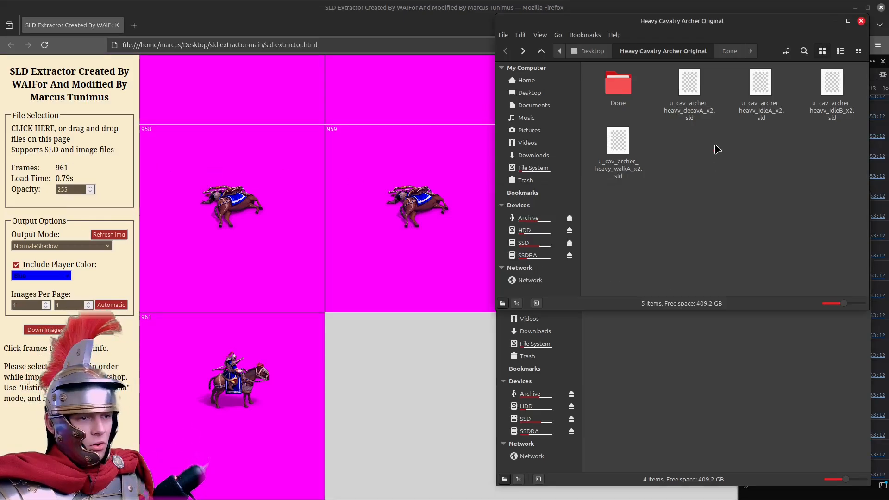
Load the original u_cav_archer_heavy_decayA_x2.sld and then the Chronicles u_cav_ant_archer_heavy_decay_x2.sld into SLD Extractor to compare their frame counts.
click(701, 114)
drag(693, 113, 299, 204)
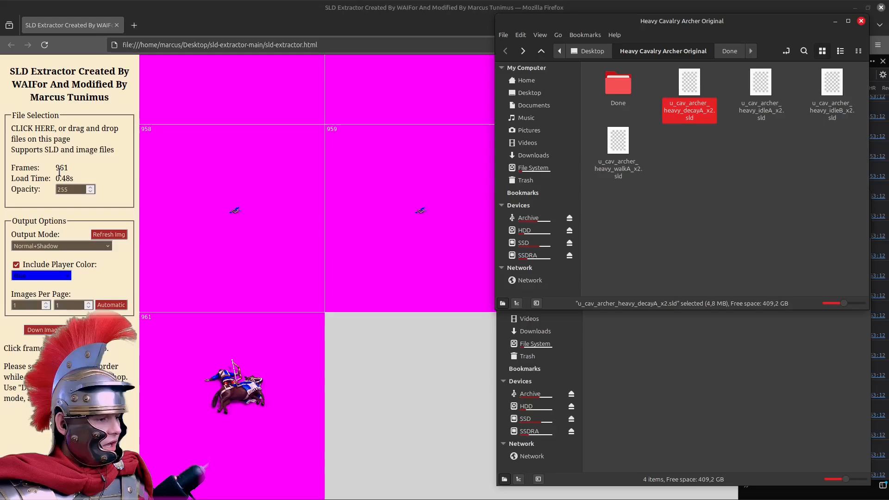
click(728, 422)
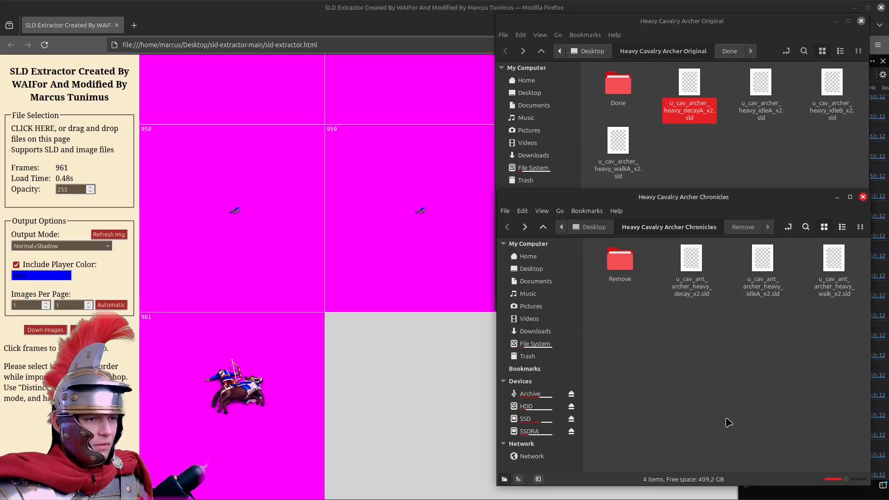
drag(690, 273, 280, 210)
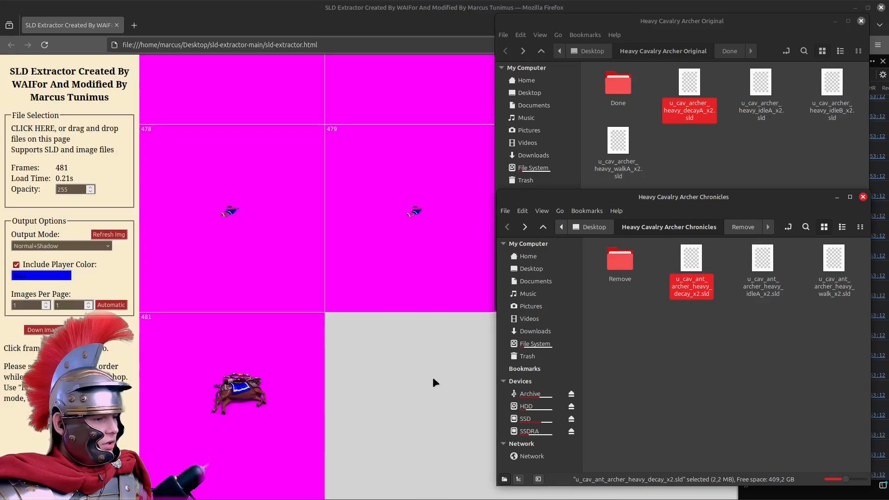
click(474, 371)
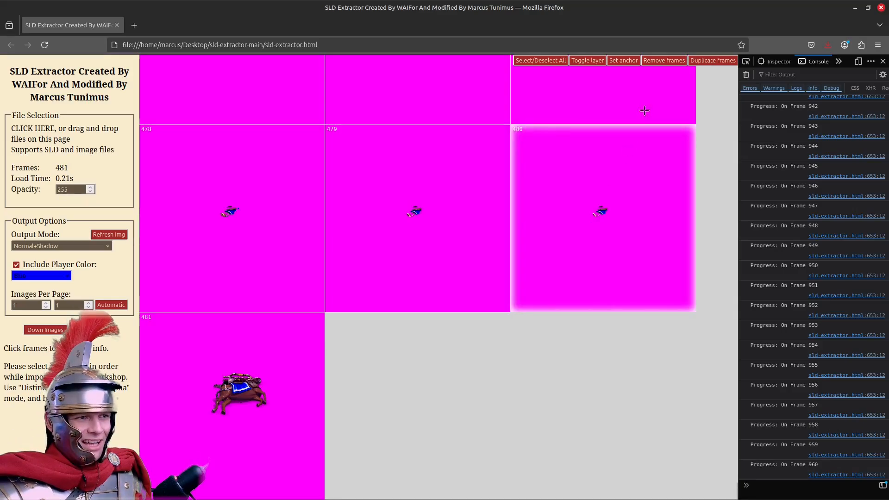
click(413, 252)
click(450, 182)
click(455, 183)
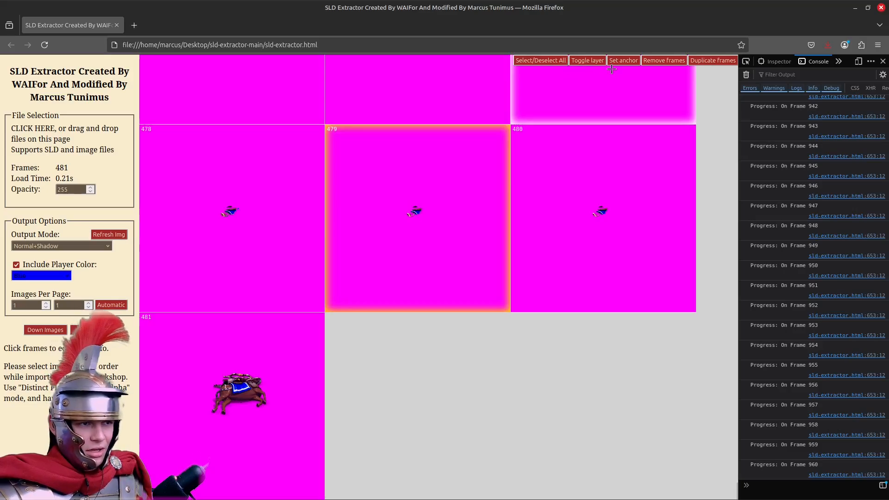
click(534, 65)
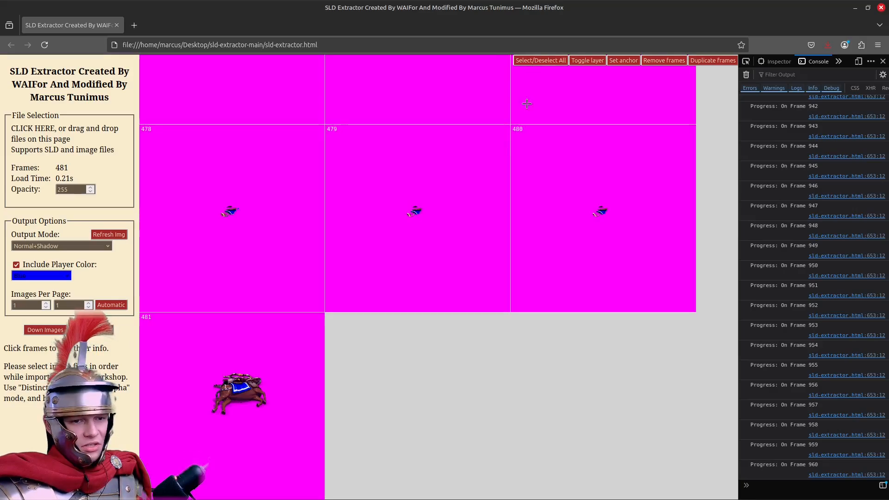
Duplicate all frames of the Chronicles decay animation and remove the surplus last frame, number 962.
click(549, 64)
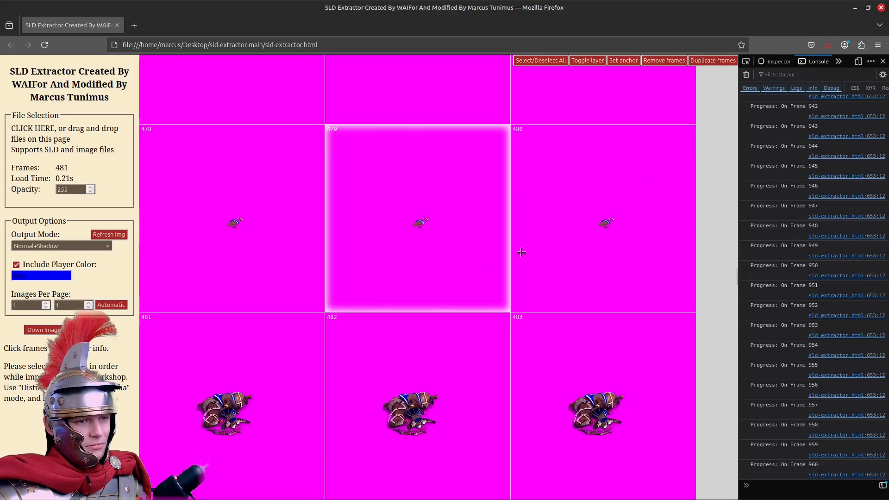
scroll(724, 260, down, 1)
drag(735, 273, 722, 498)
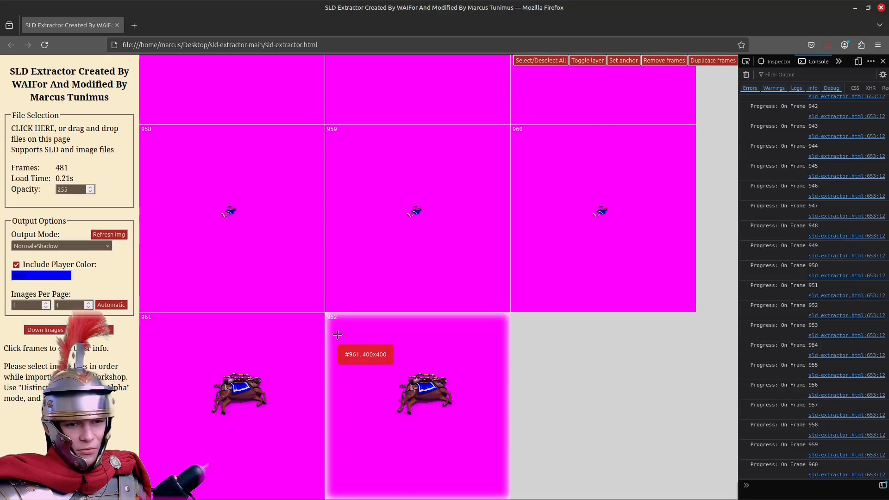
click(412, 351)
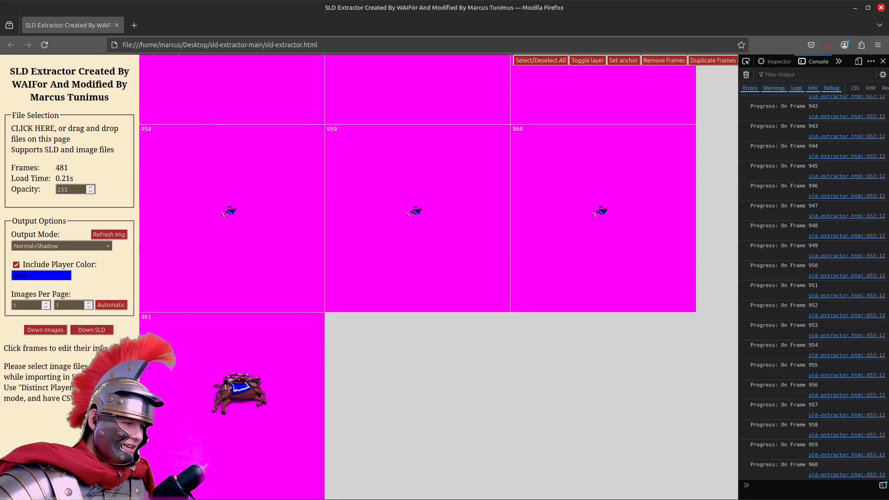
Export the edited decay animation to Downloads as u_cav_ant_archer_heavy_decay_x2.sld.sld and bring the Downloads folder window forward.
click(83, 332)
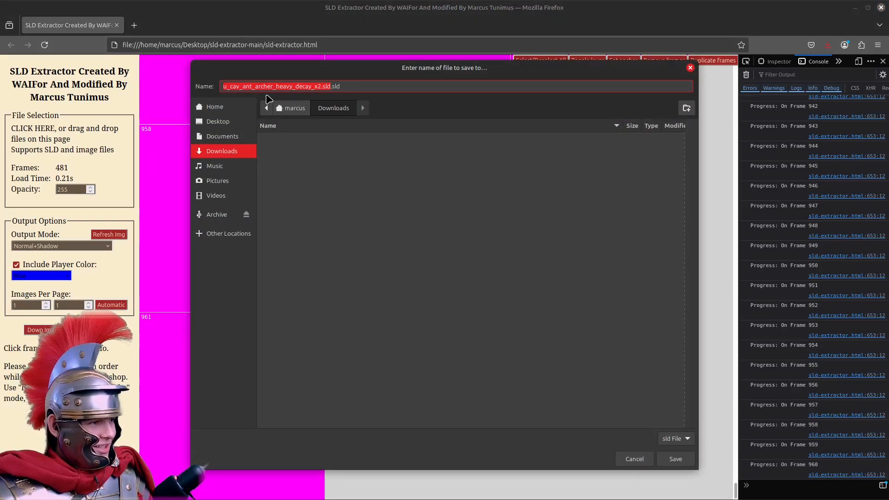
click(675, 458)
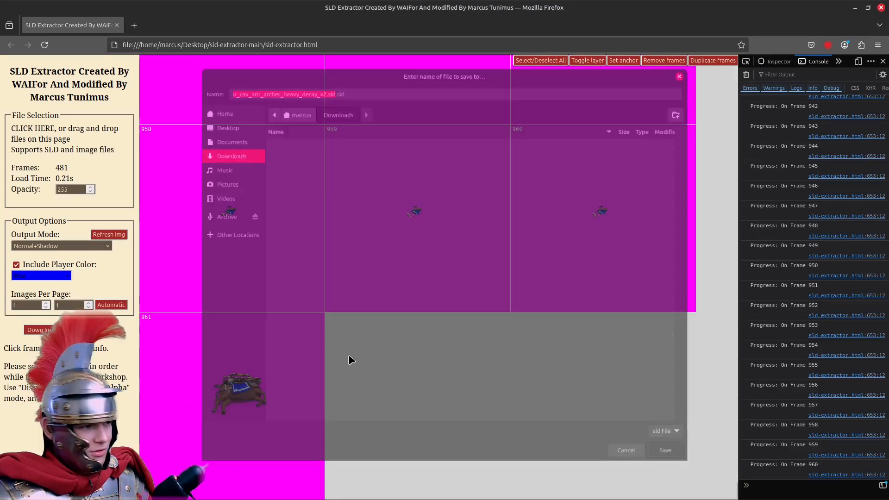
mouse_move(166, 490)
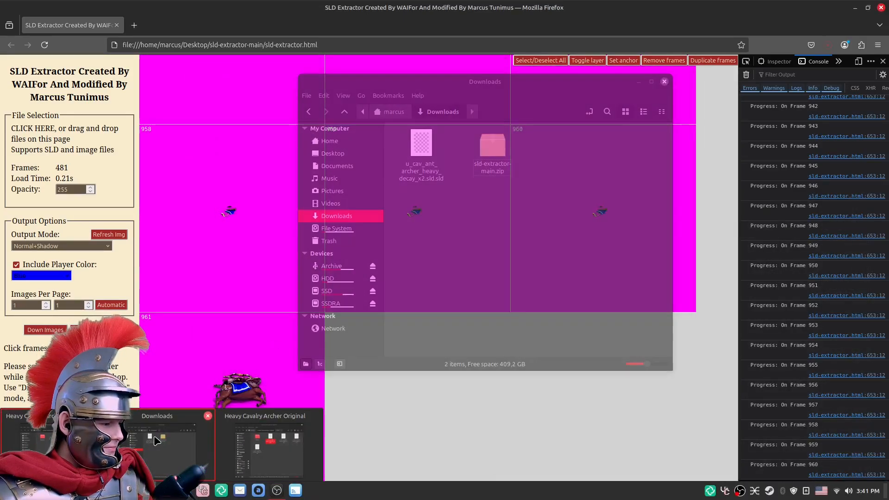
click(154, 444)
Move u_cav_ant_archer_heavy_decay_x2.sld.sld from Downloads into the Heavy Cavalry Archer Original folder.
click(422, 171)
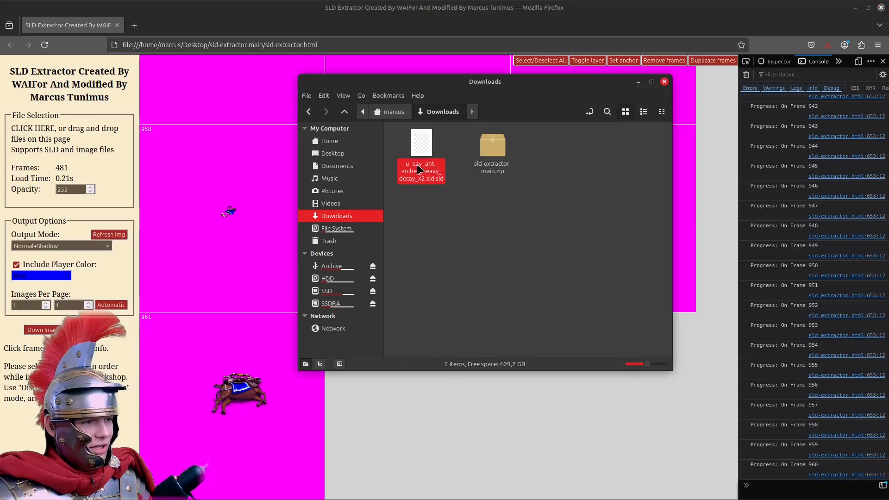
right_click(426, 159)
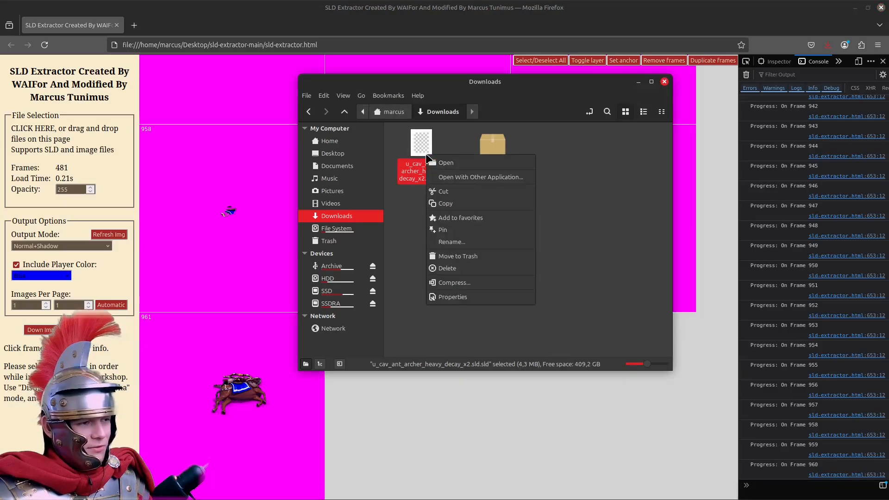
click(444, 192)
mouse_move(147, 491)
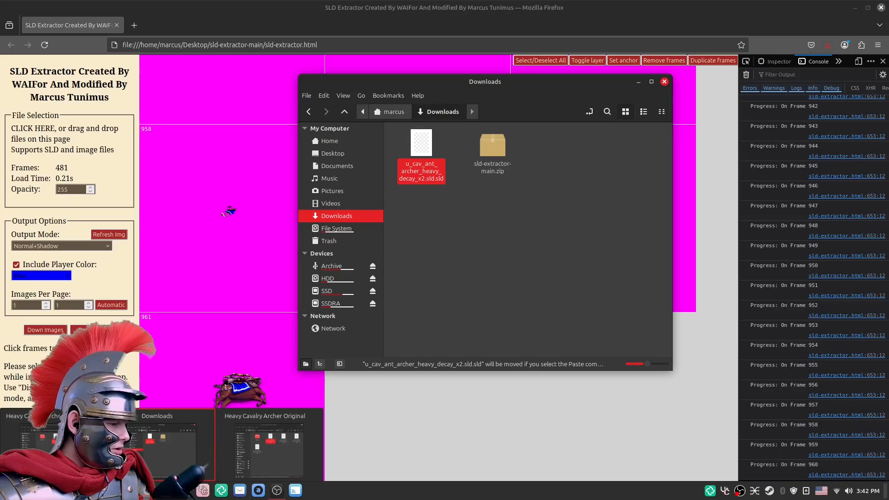
mouse_move(224, 452)
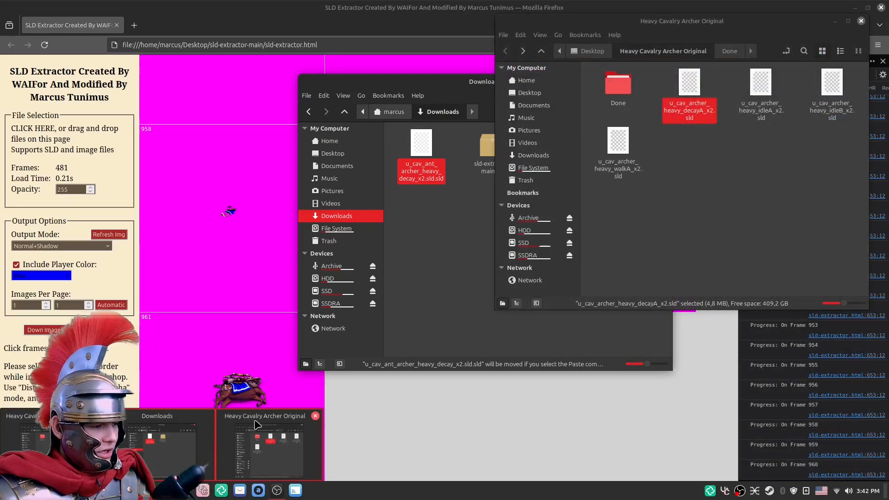
click(276, 445)
click(725, 187)
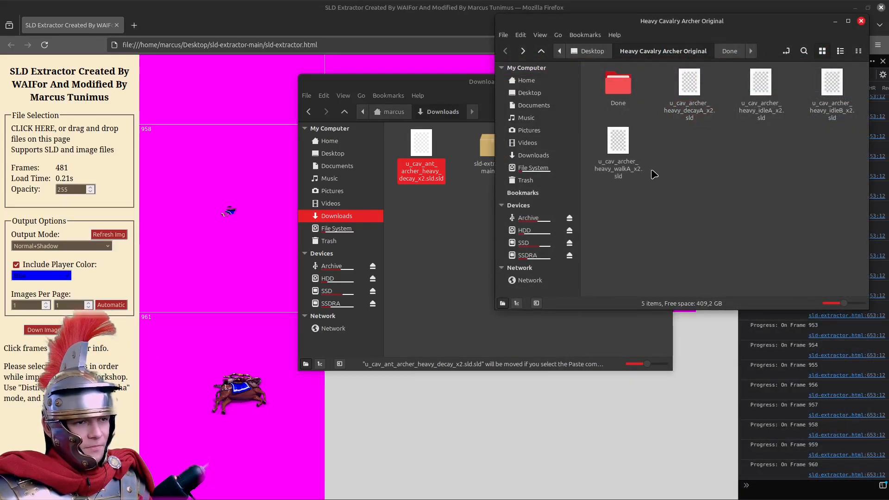
right_click(672, 153)
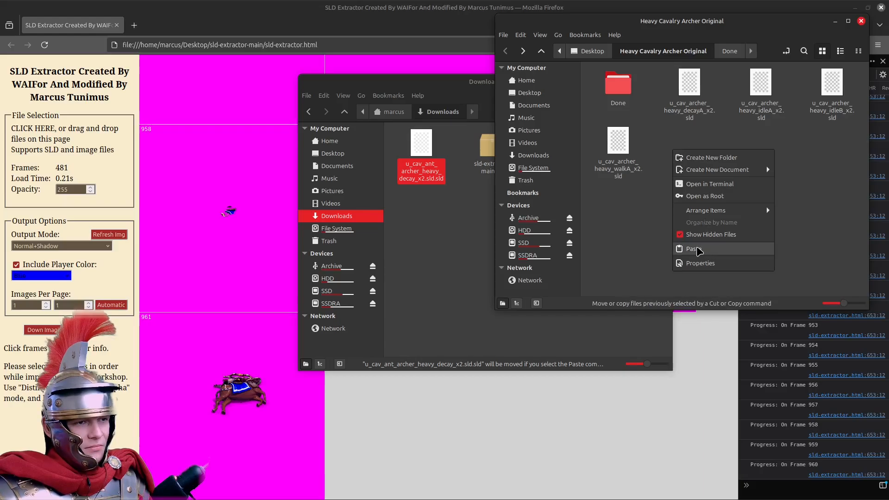
click(694, 249)
click(736, 144)
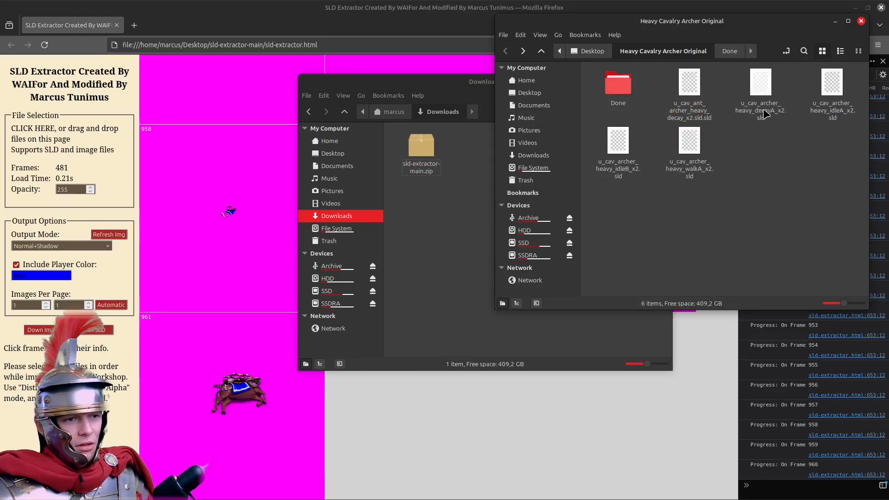
Copy the file name of the original u_cav_archer_heavy_decayA_x2.sld without renaming it.
click(764, 113)
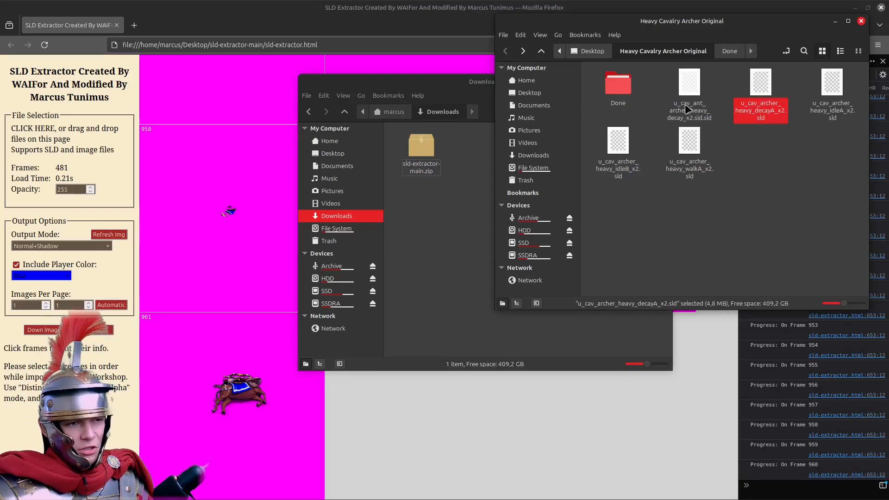
click(687, 109)
click(761, 108)
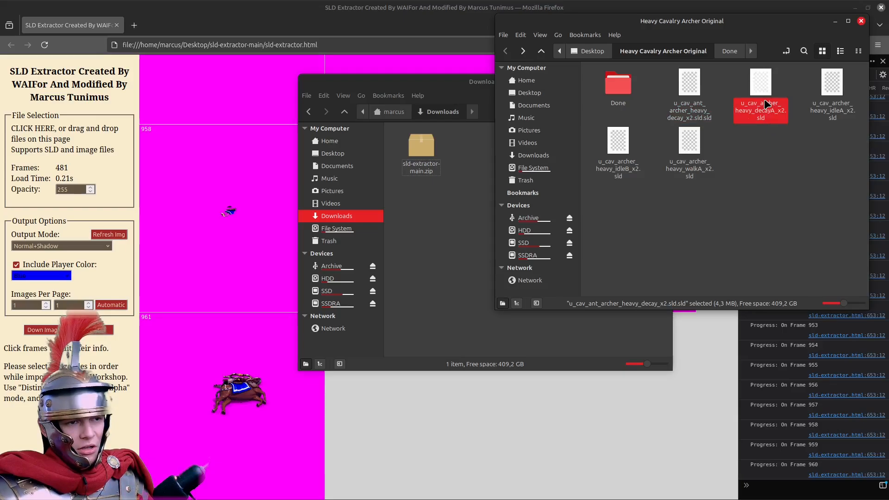
click(753, 118)
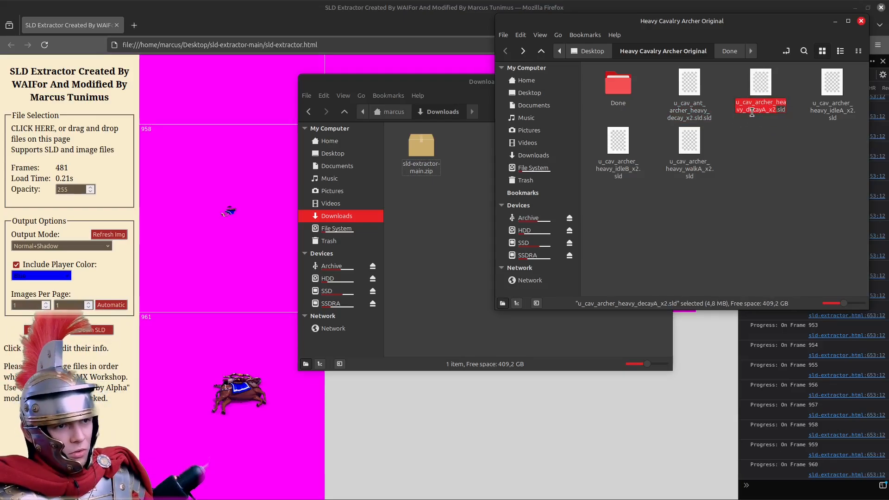
right_click(765, 106)
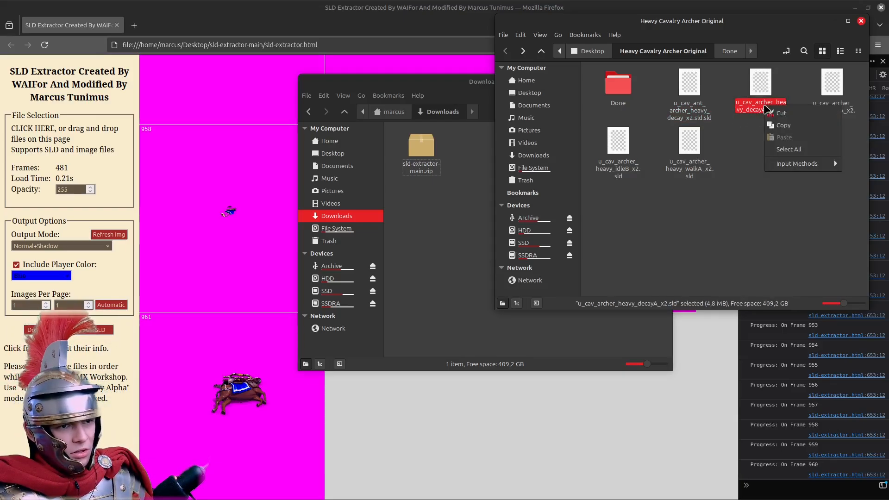
click(783, 127)
click(754, 135)
click(754, 75)
right_click(755, 76)
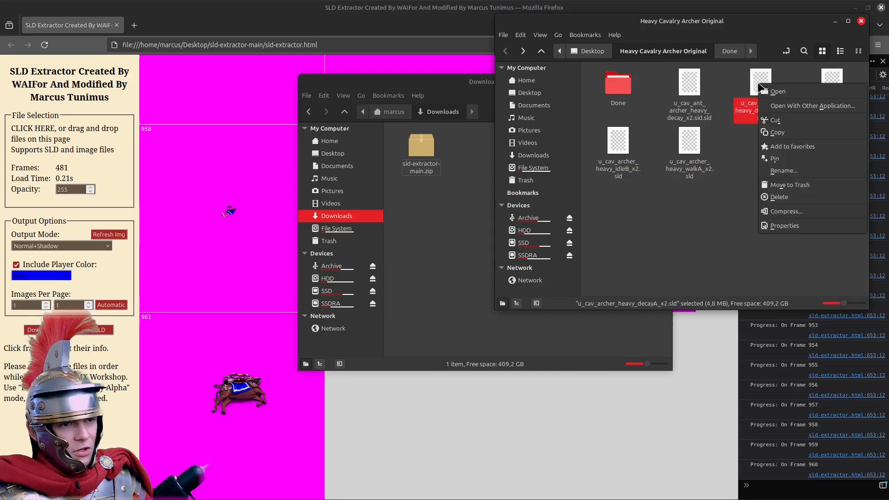
click(785, 171)
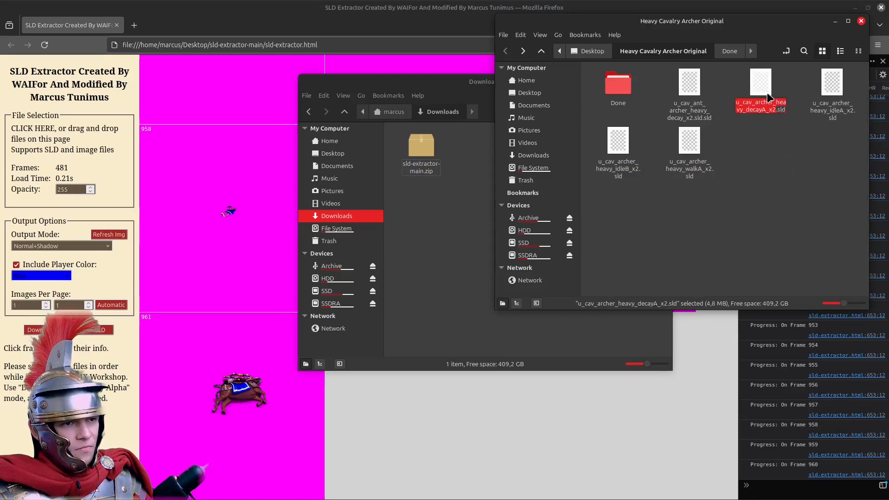
right_click(756, 109)
click(772, 126)
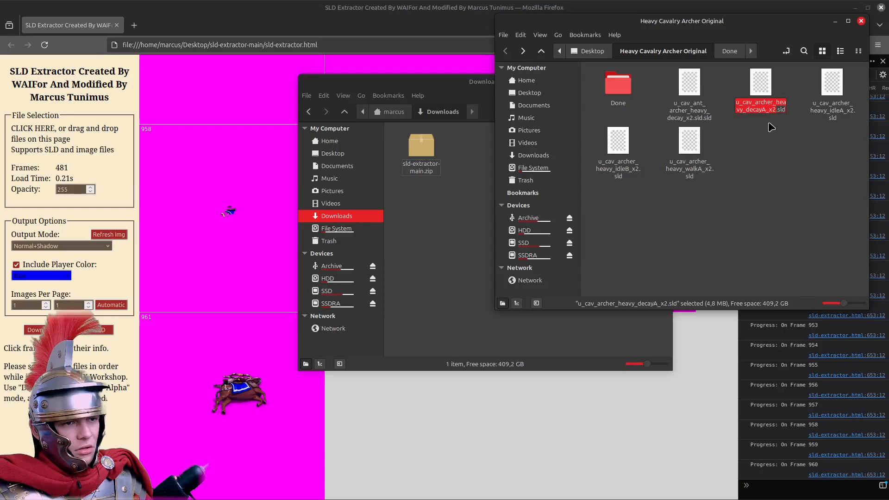
click(761, 139)
Permanently delete the original u_cav_archer_heavy_decayA_x2.sld from the Heavy Cavalry Archer Original folder.
right_click(760, 83)
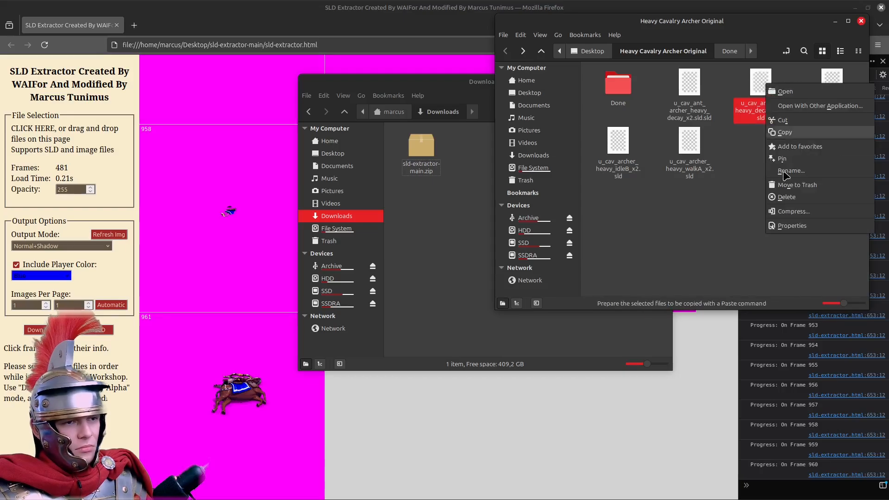
click(786, 196)
click(729, 206)
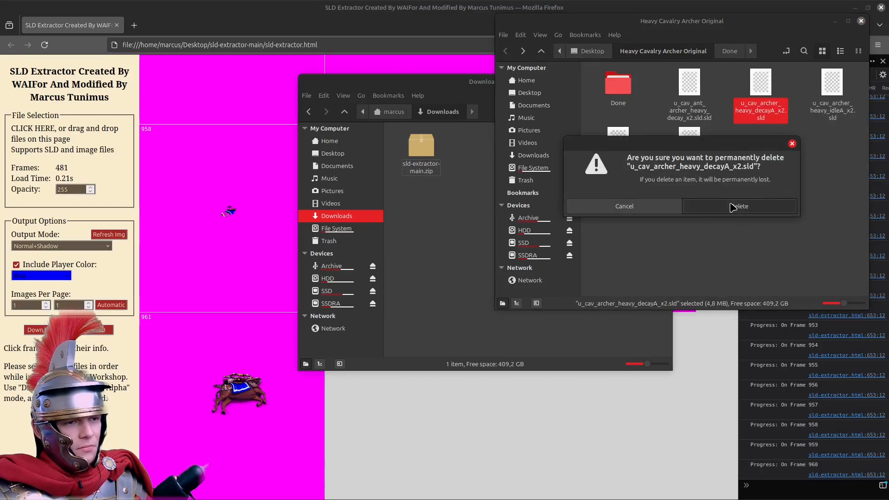
Rename the exported Chronicles decay file in the Original folder as u_cav_archer_heavy_decayA_x2.sld.
click(688, 111)
right_click(689, 113)
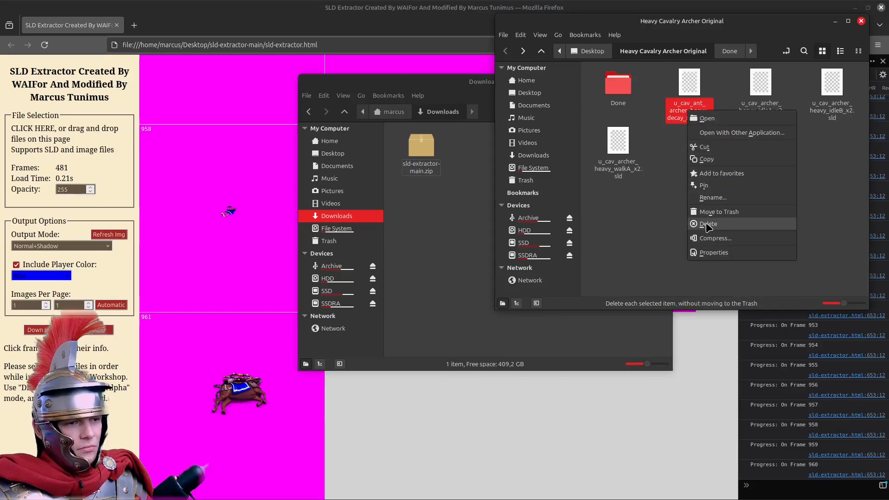
click(711, 197)
right_click(685, 106)
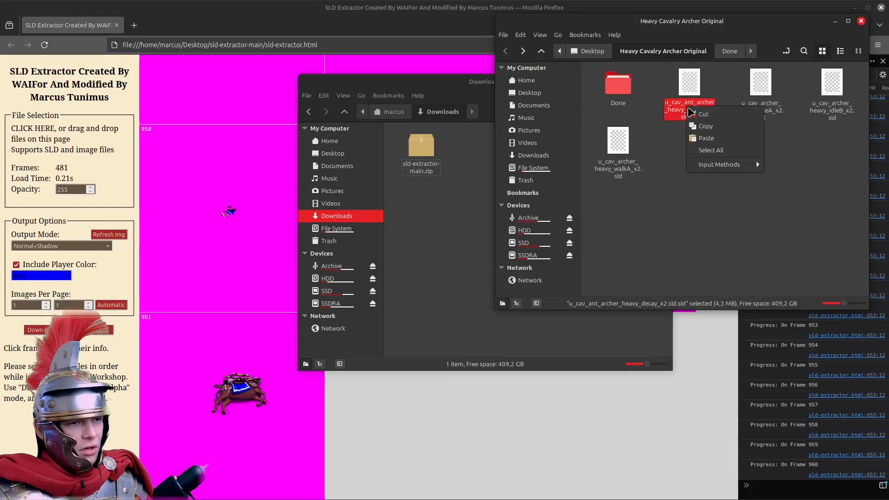
click(701, 141)
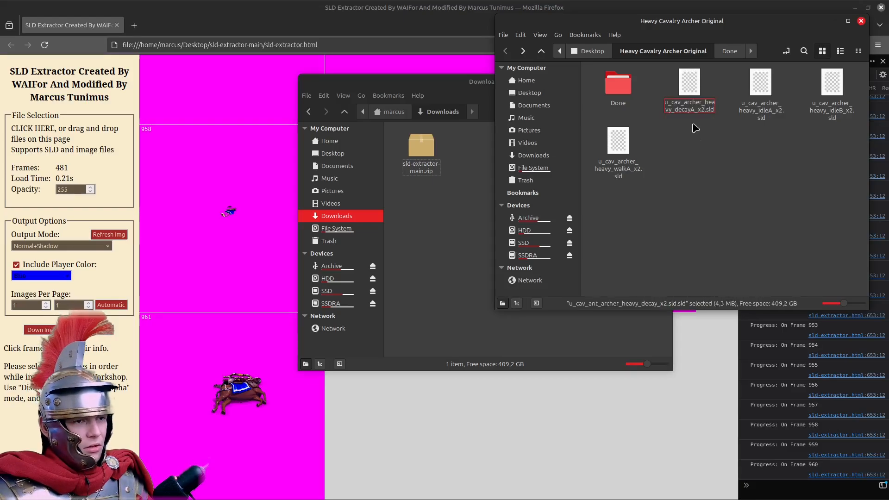
click(740, 133)
Move u_cav_archer_heavy_decayA_x2.sld into the Done folder and return to the Heavy Cavalry Archer Original folder.
click(695, 96)
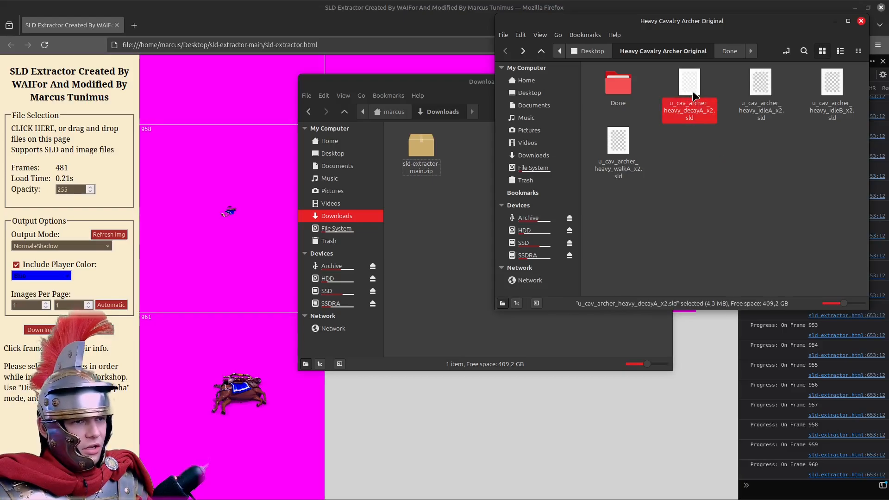
right_click(683, 72)
click(702, 111)
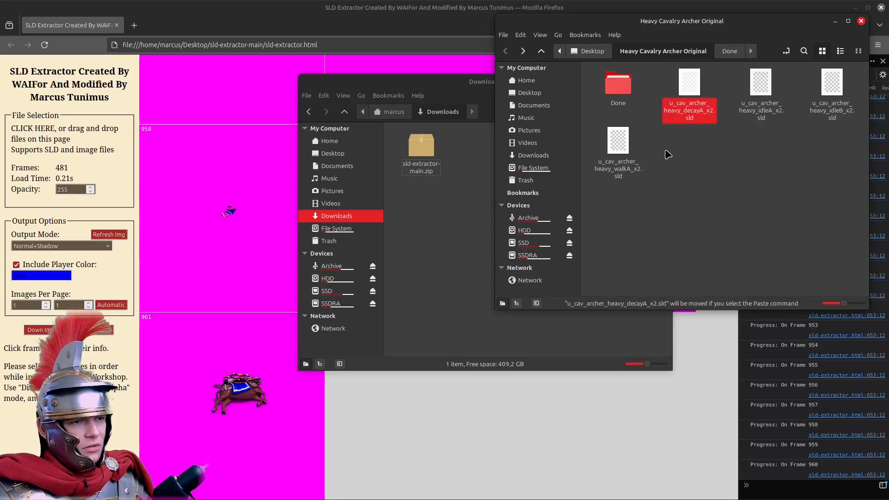
double_click(618, 84)
right_click(707, 160)
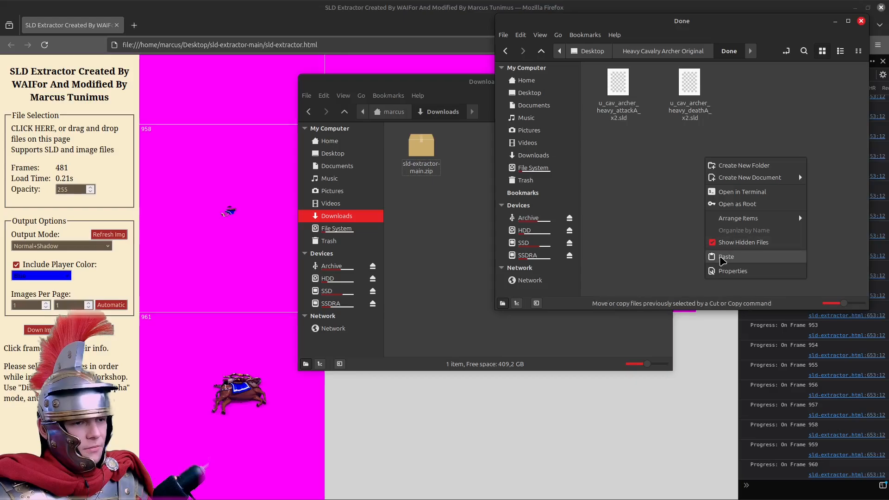
click(725, 257)
click(730, 180)
key(BackSpace)
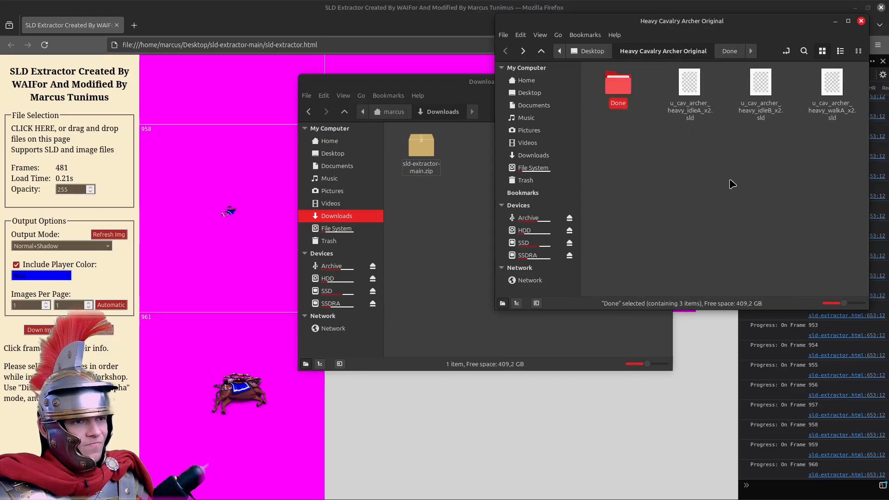
Bring the Heavy Cavalry Archer Original and Heavy Cavalry Archer Chronicles folder windows in front of SLD Extractor.
drag(826, 147, 690, 85)
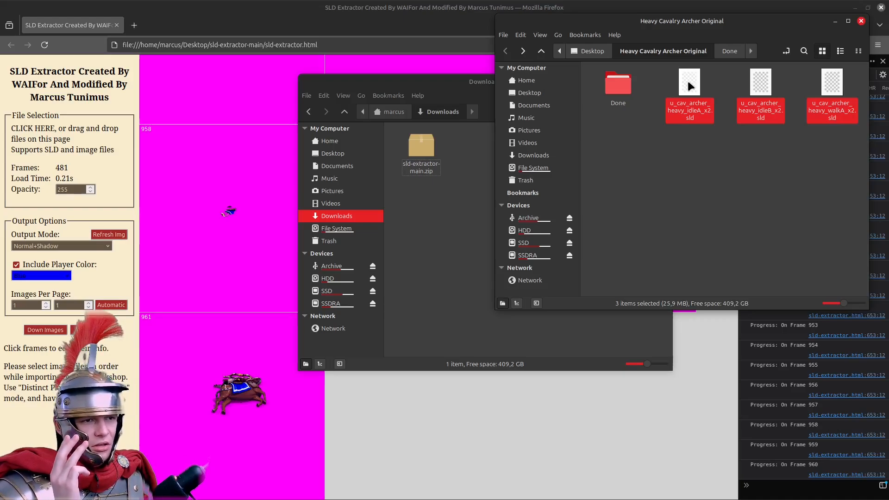
click(650, 224)
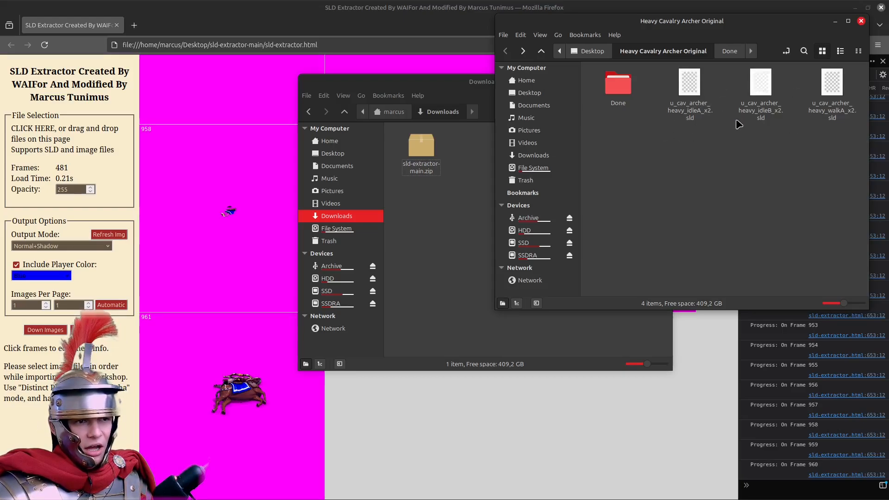
click(413, 9)
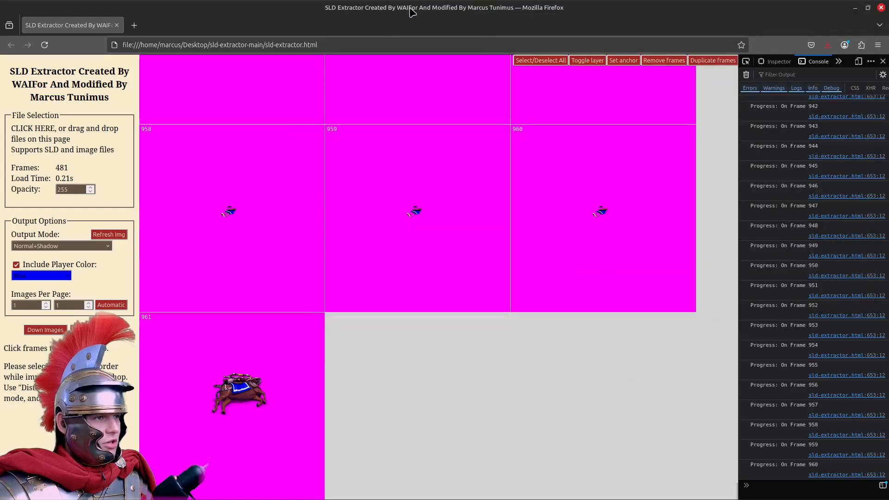
mouse_move(203, 490)
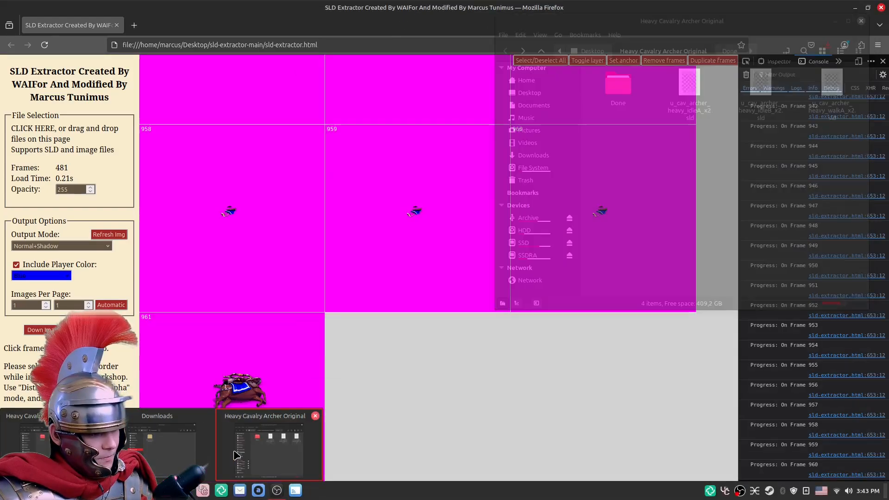
click(234, 455)
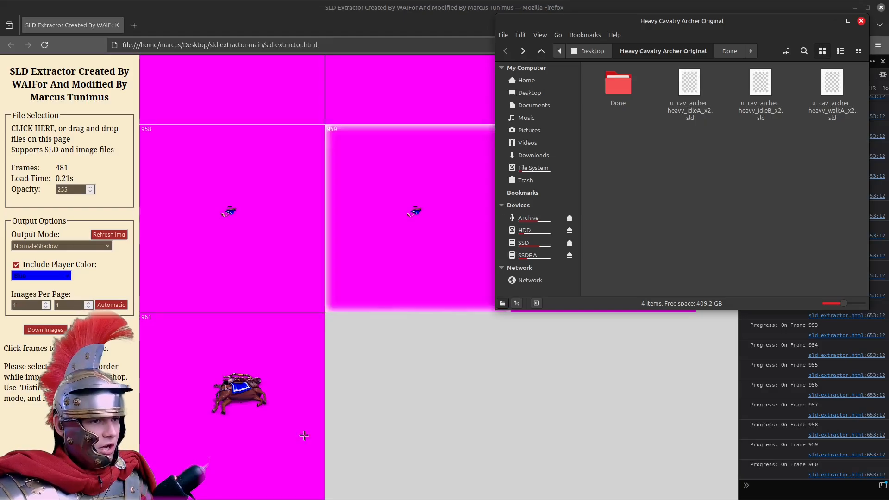
mouse_move(188, 495)
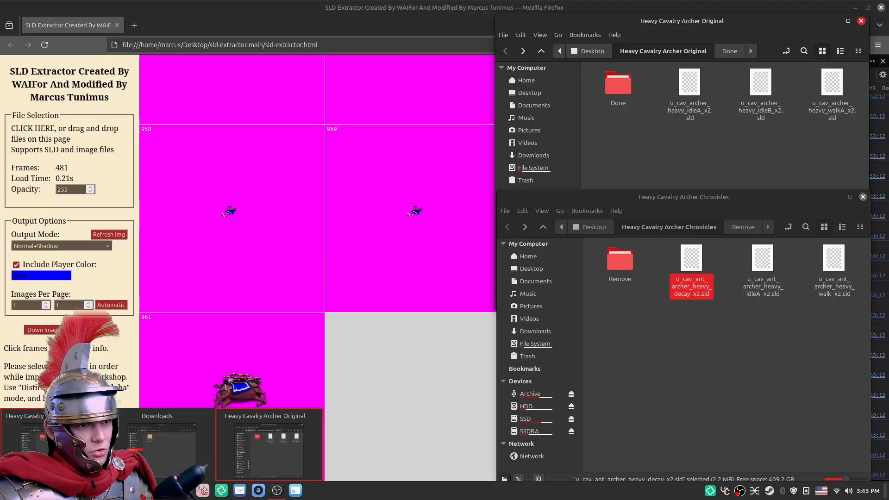
click(657, 337)
Move the Chronicles u_cav_ant_archer_heavy_decay_x2.sld into the Remove folder and return to the Heavy Cavalry Archer Chronicles folder.
right_click(695, 277)
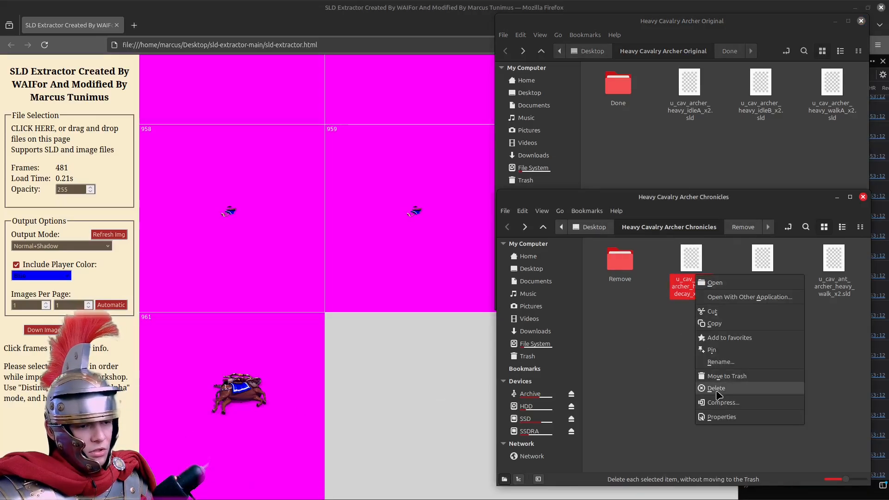
click(713, 312)
double_click(619, 261)
right_click(695, 331)
click(709, 429)
click(688, 234)
click(667, 347)
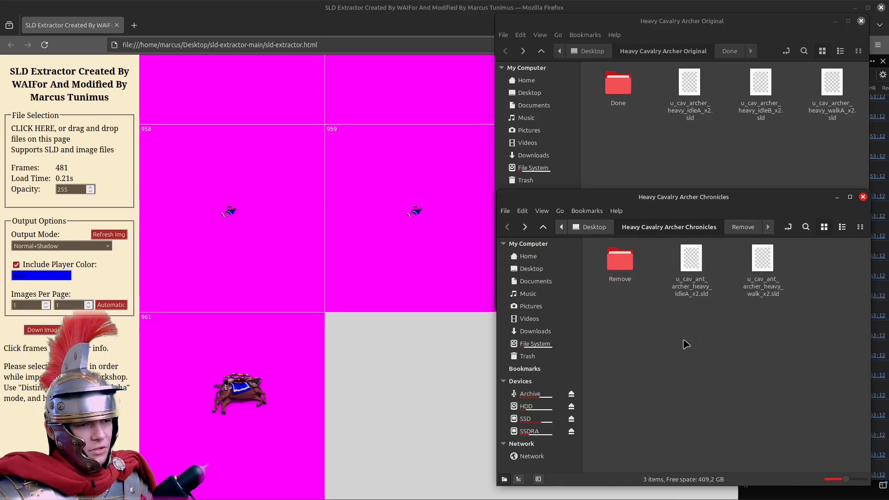
Load the original u_cav_archer_heavy_idleA_x2.sld and u_cav_archer_heavy_idleB_x2.sld into SLD Extractor one after the other to check their frame counts.
click(695, 296)
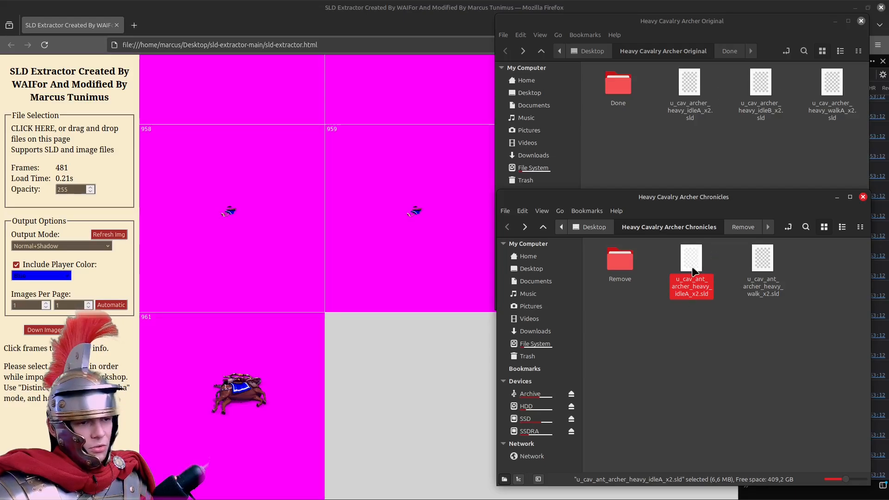
drag(687, 119, 412, 204)
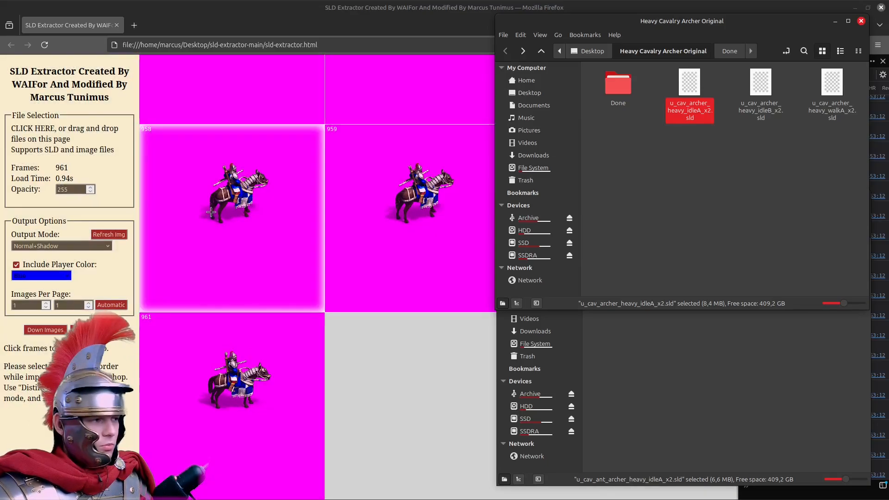
drag(768, 111, 277, 188)
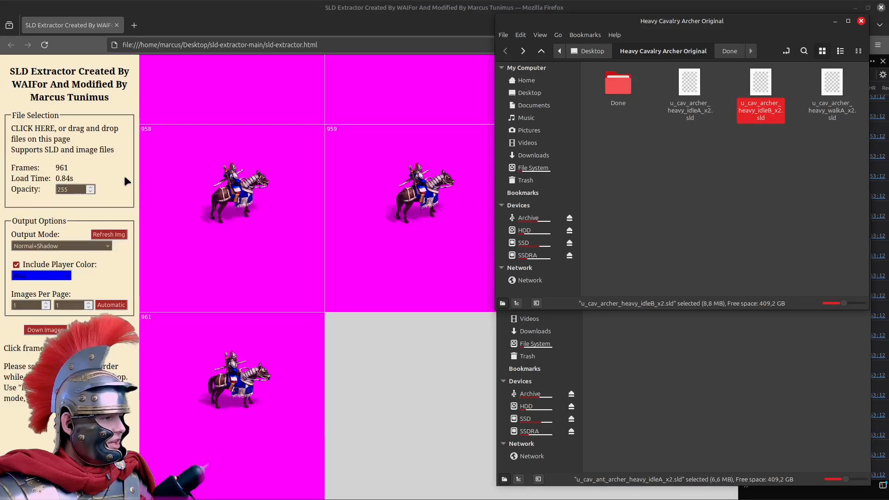
Load the Chronicles u_cav_ant_archer_heavy_idleA_x2.sld into SLD Extractor and bring the extractor to the front.
click(746, 369)
drag(693, 285, 324, 290)
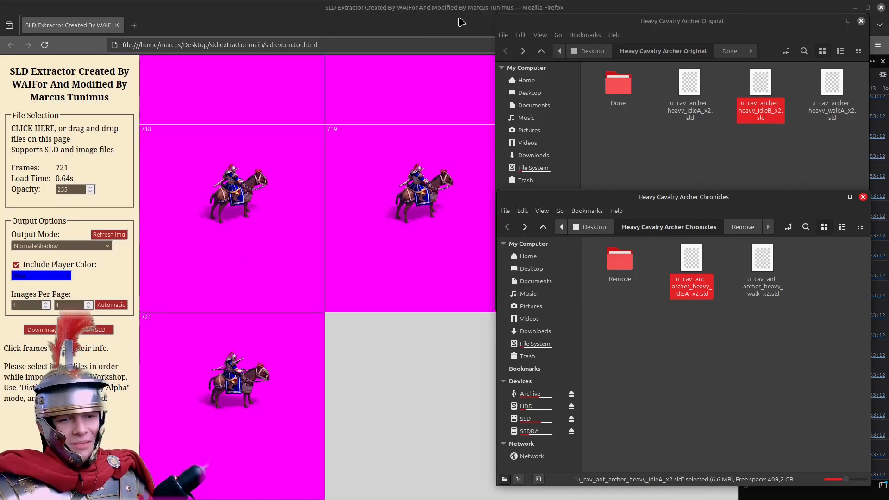
click(418, 16)
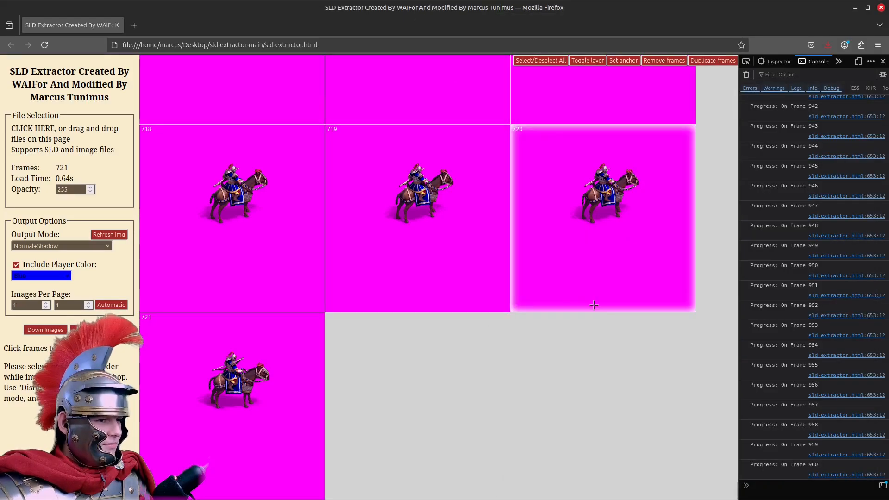
Duplicate every third frame of the Chronicles idle animation, starting with frame 2, to extend it to 961 frames.
scroll(625, 393, up, 10)
scroll(718, 254, up, 3)
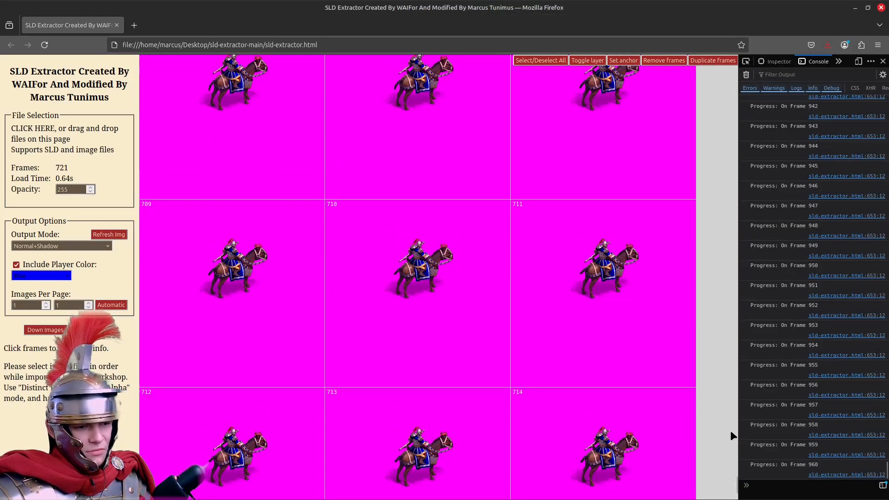
drag(736, 485, 707, 116)
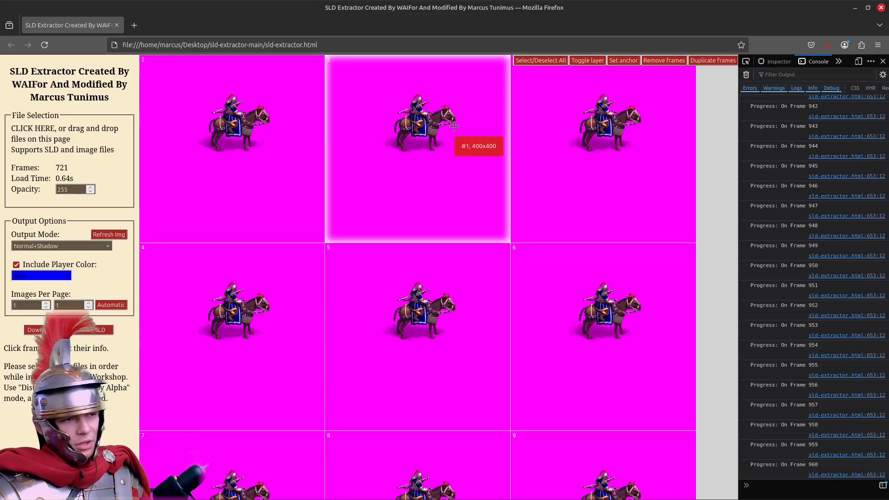
scroll(396, 207, down, 20)
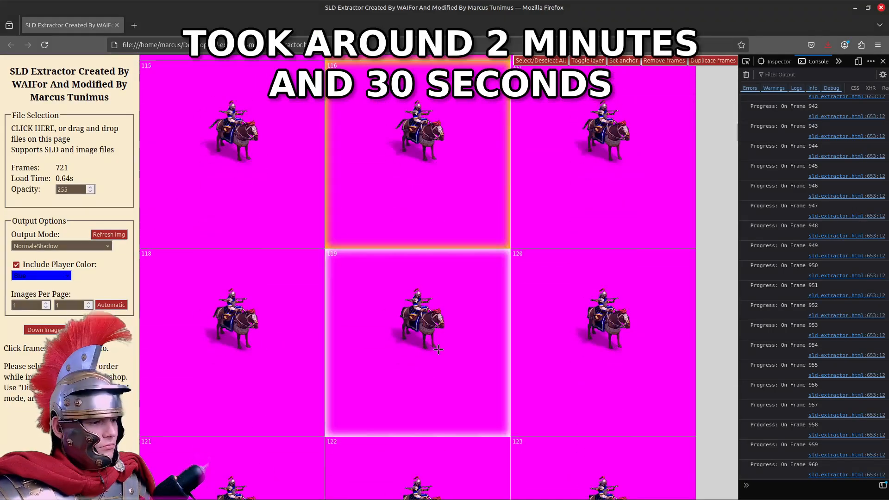
scroll(407, 306, down, 20)
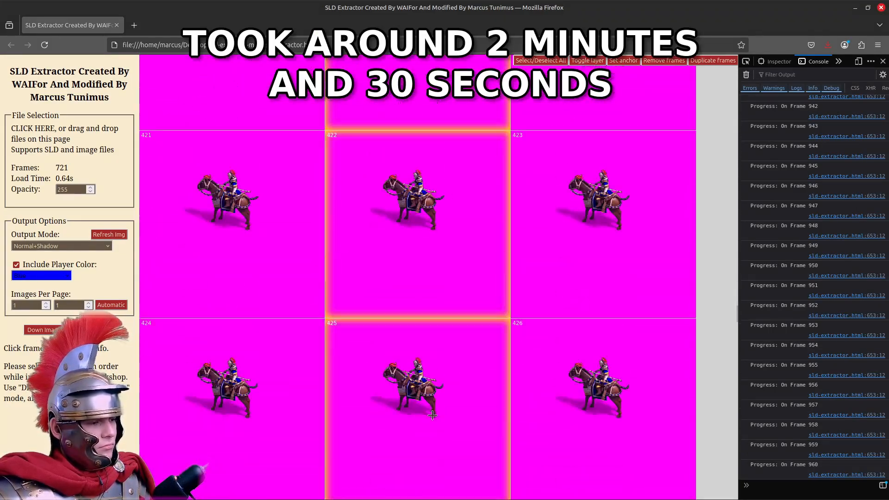
scroll(440, 396, down, 20)
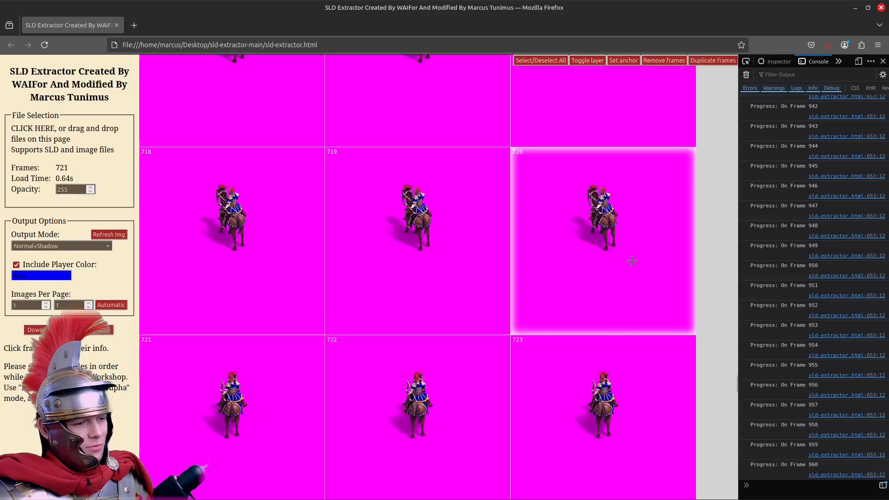
drag(735, 385, 717, 491)
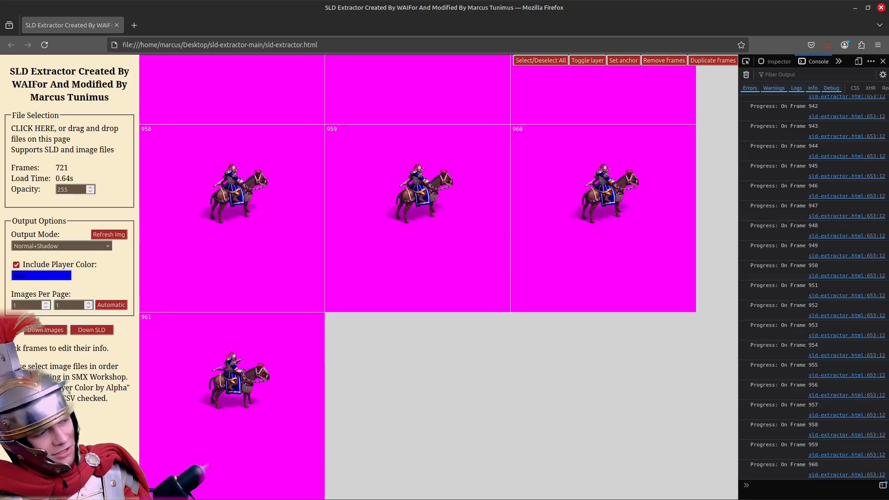
Export the extended idle animation as an SLD under its suggested name and move it from Downloads to the Heavy Cavalry Archer Original folder.
click(92, 329)
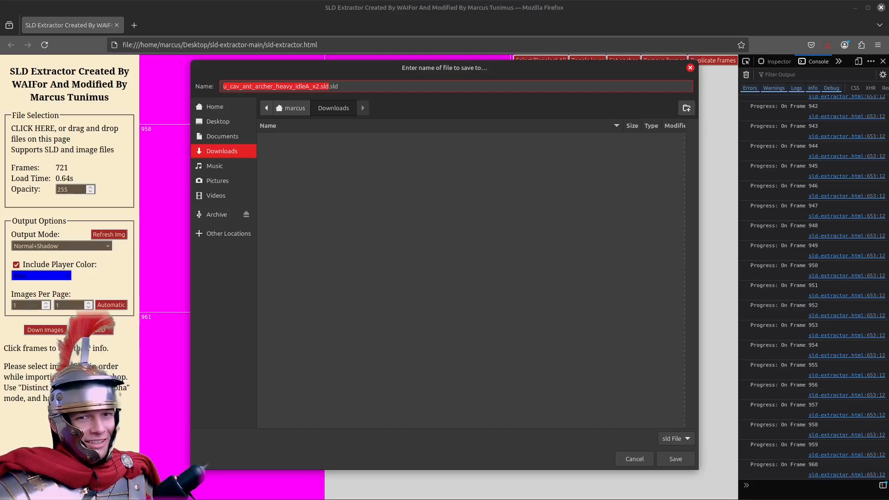
click(675, 458)
mouse_move(162, 490)
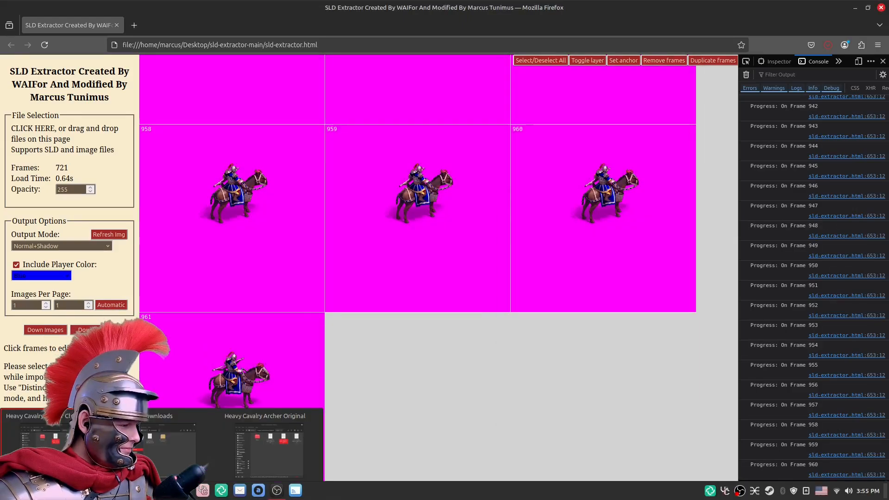
click(171, 447)
click(425, 180)
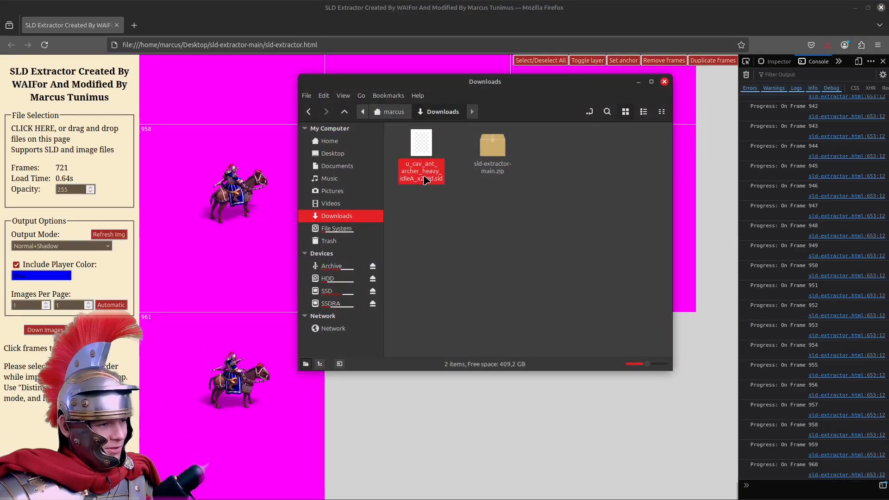
right_click(424, 162)
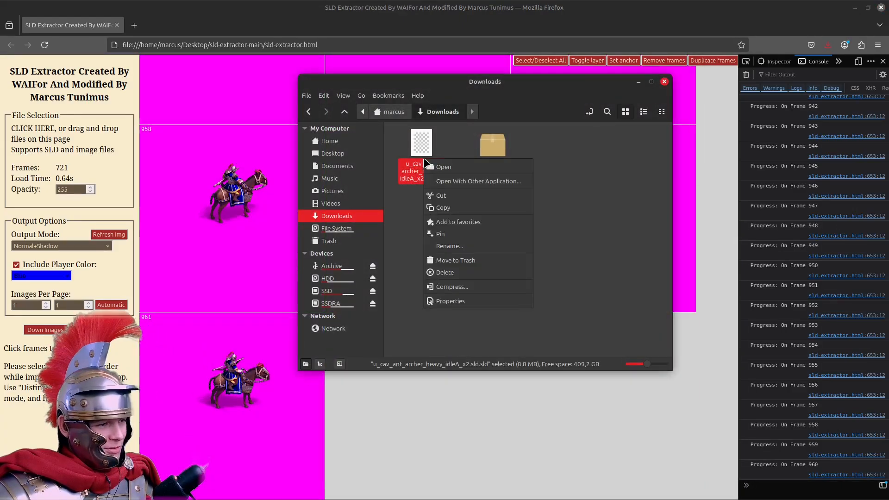
click(453, 198)
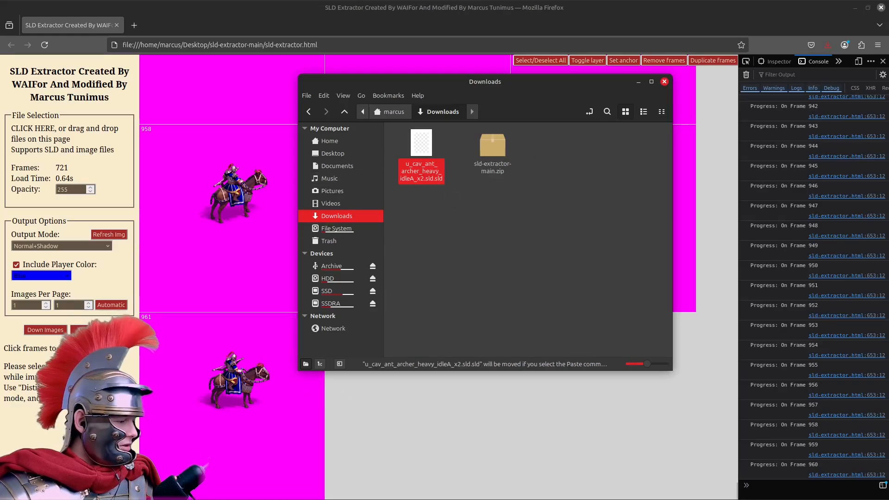
mouse_move(160, 497)
click(269, 446)
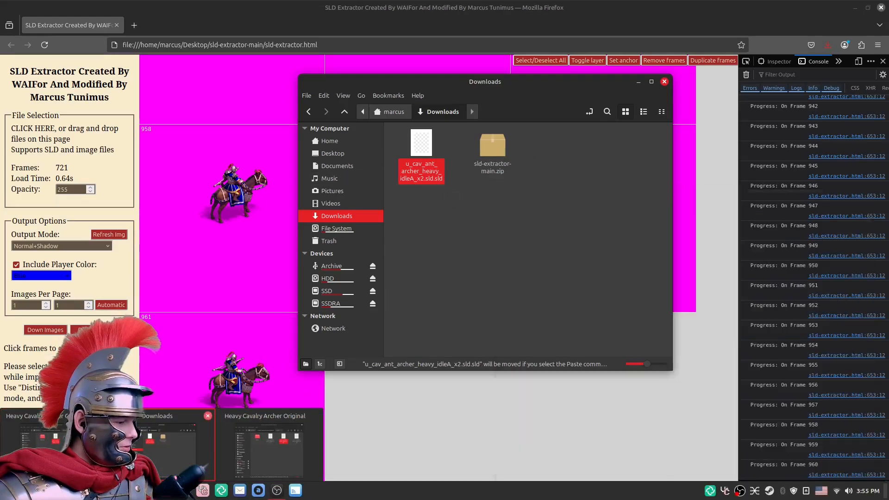
right_click(695, 151)
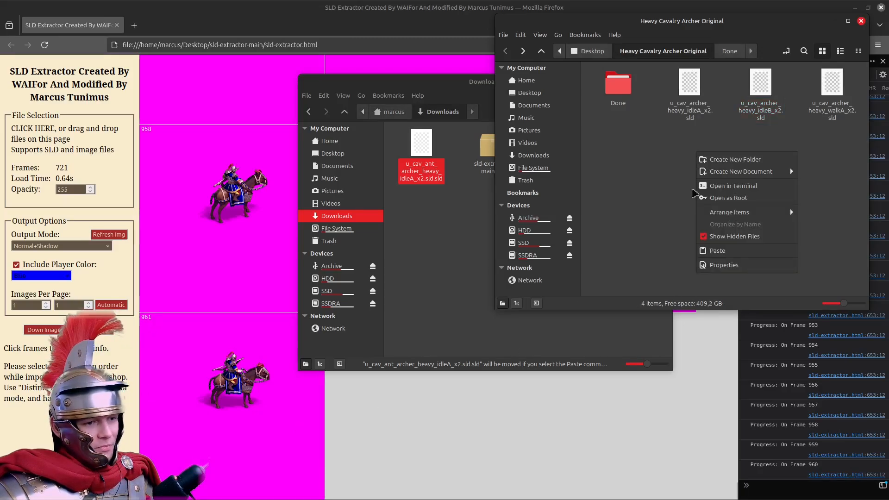
click(732, 250)
Make a second copy of the exported u_cav_ant_archer_heavy_idleA_x2.sld.sld within the Heavy Cavalry Archer Original folder.
click(760, 110)
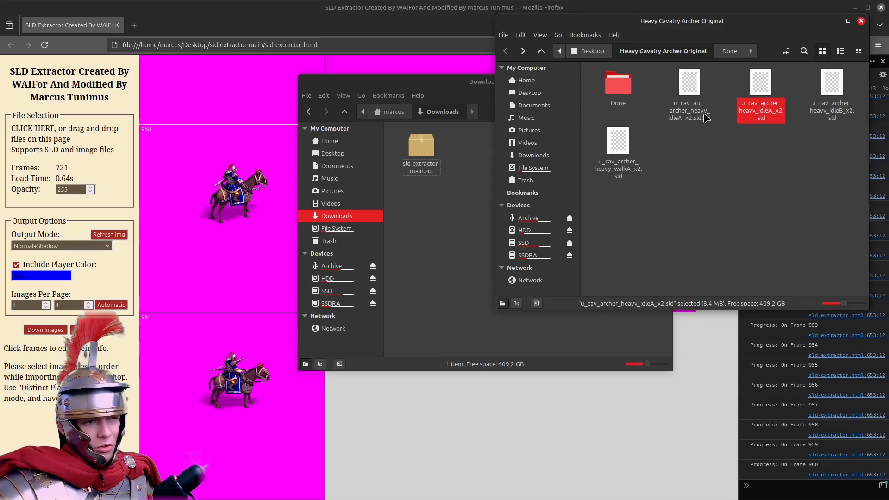
right_click(689, 80)
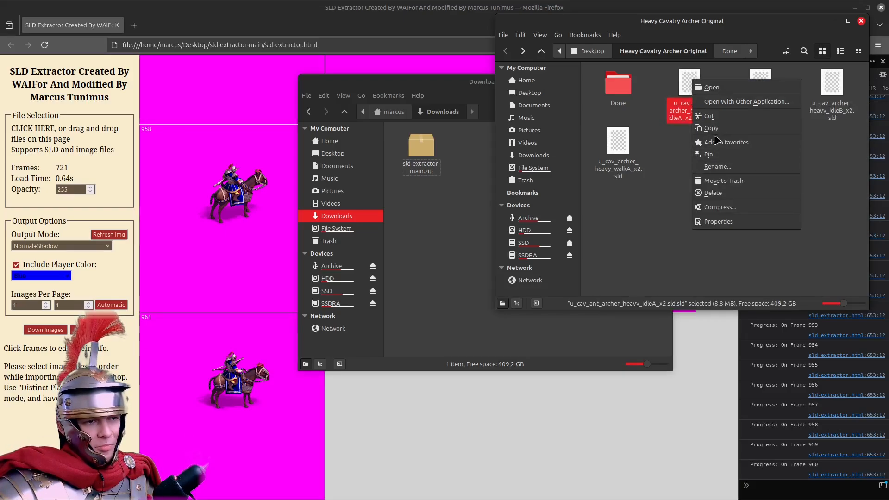
click(711, 128)
right_click(715, 154)
click(743, 257)
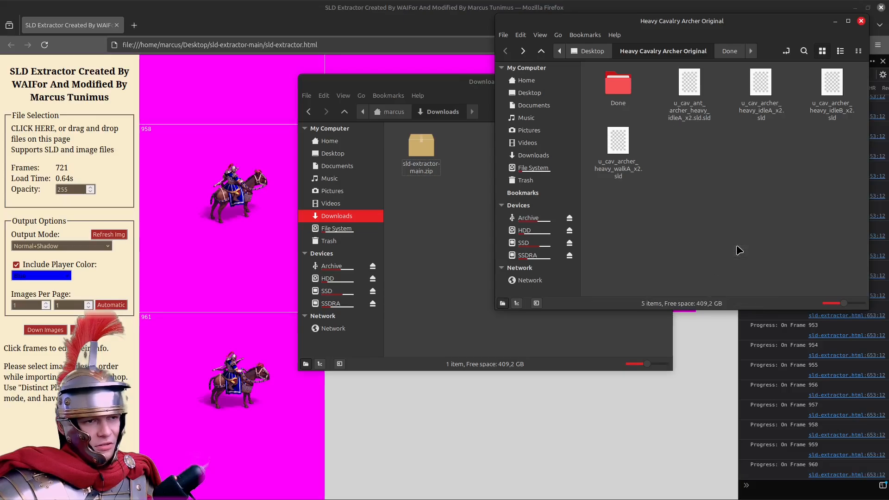
click(739, 182)
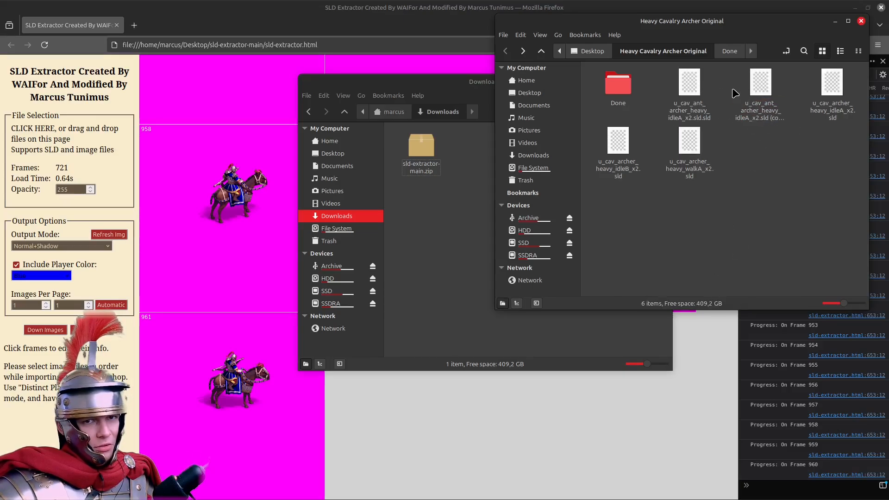
Copy the file name of the original u_cav_archer_heavy_idleA_x2.sld without renaming it.
click(831, 110)
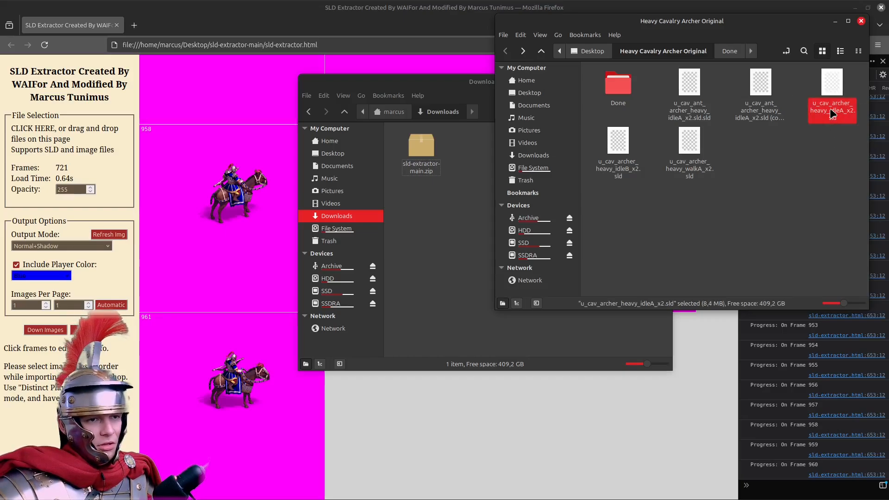
right_click(831, 110)
click(745, 197)
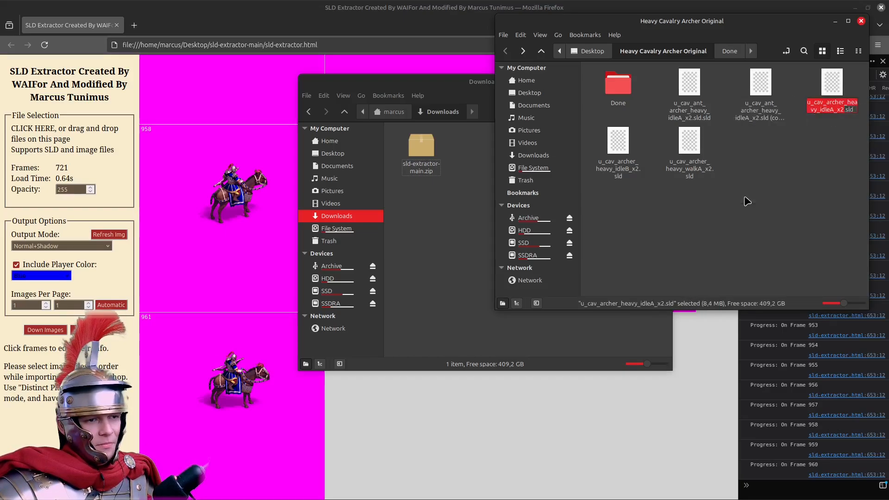
right_click(831, 103)
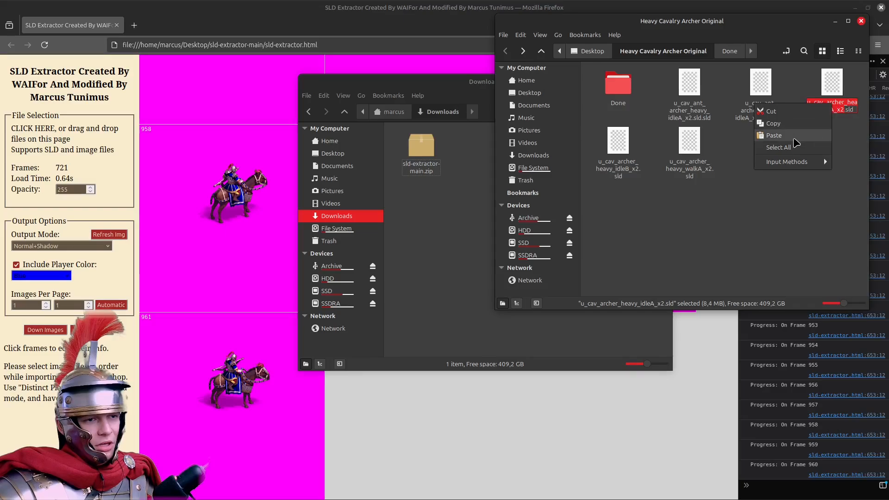
click(773, 123)
click(821, 128)
Permanently delete the original u_cav_archer_heavy_idleA_x2.sld from the Heavy Cavalry Archer Original folder.
click(838, 81)
right_click(838, 81)
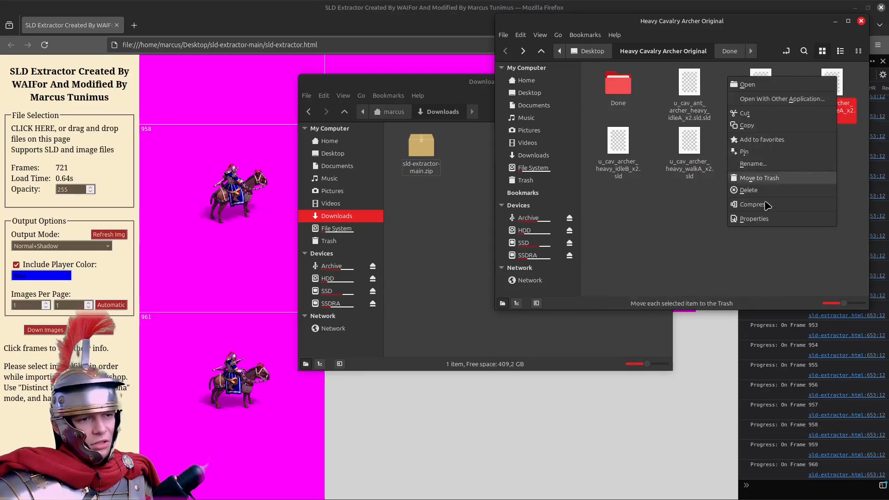
click(755, 191)
click(740, 204)
Rename u_cav_ant_archer_heavy_idleA_x2.sld.sld to u_cav_archer_heavy_idleA_x2.sld by pasting the copied original name.
click(688, 111)
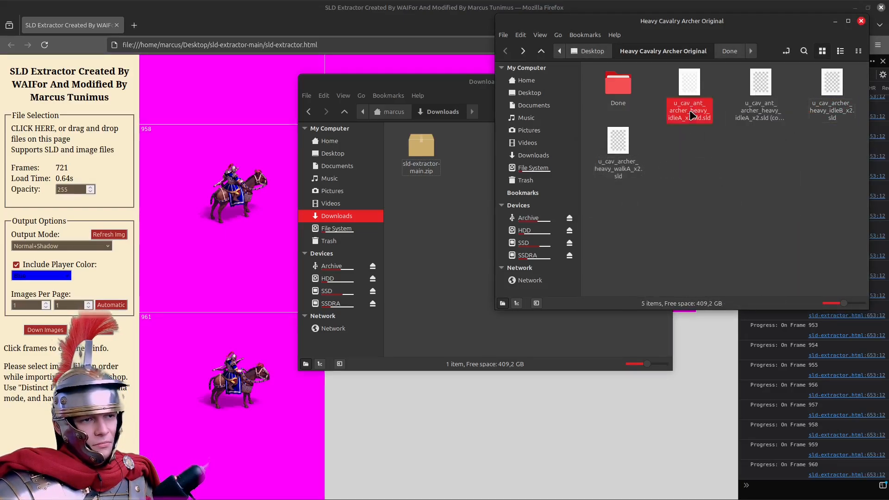
right_click(690, 111)
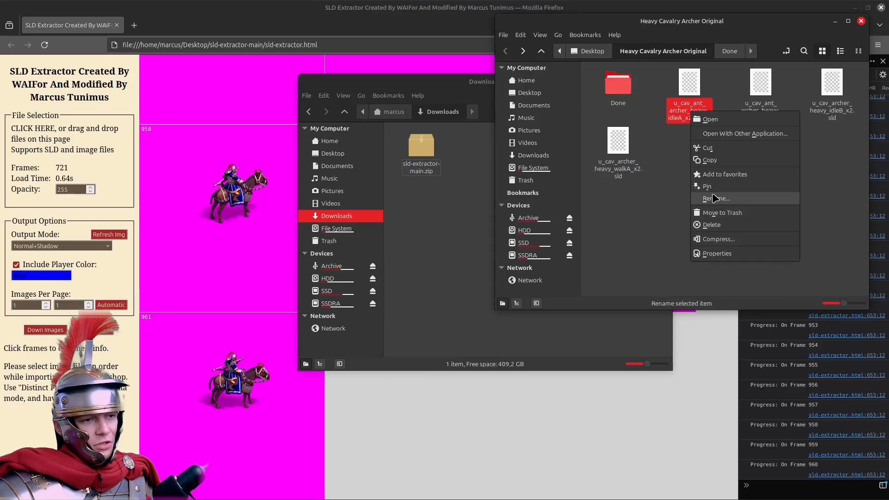
click(716, 198)
right_click(691, 110)
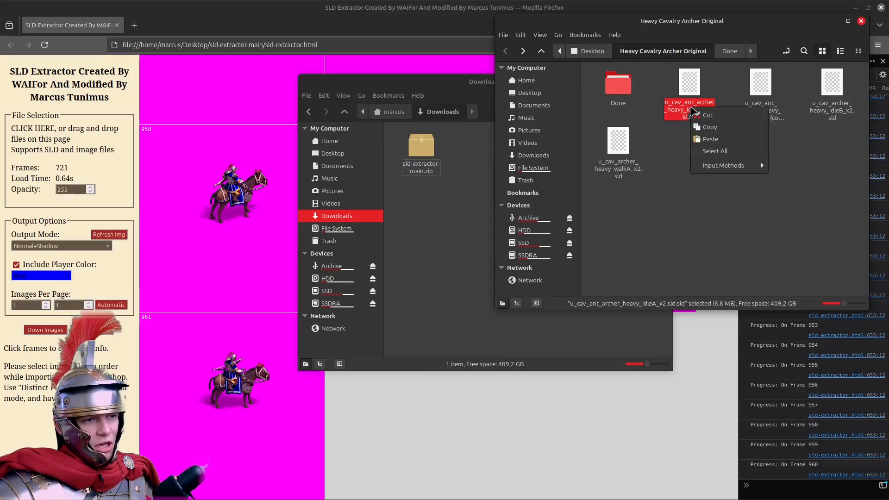
click(708, 139)
key(Return)
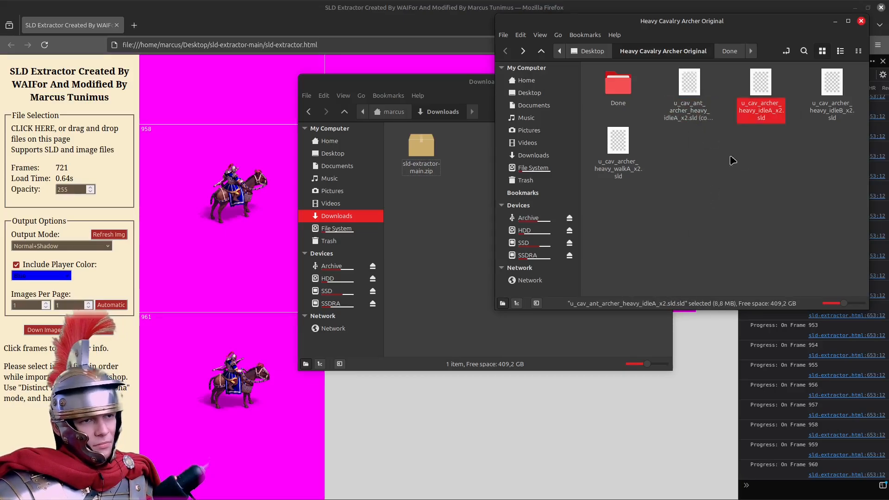
Move the renamed u_cav_archer_heavy_idleA_x2.sld into the Done folder.
right_click(760, 81)
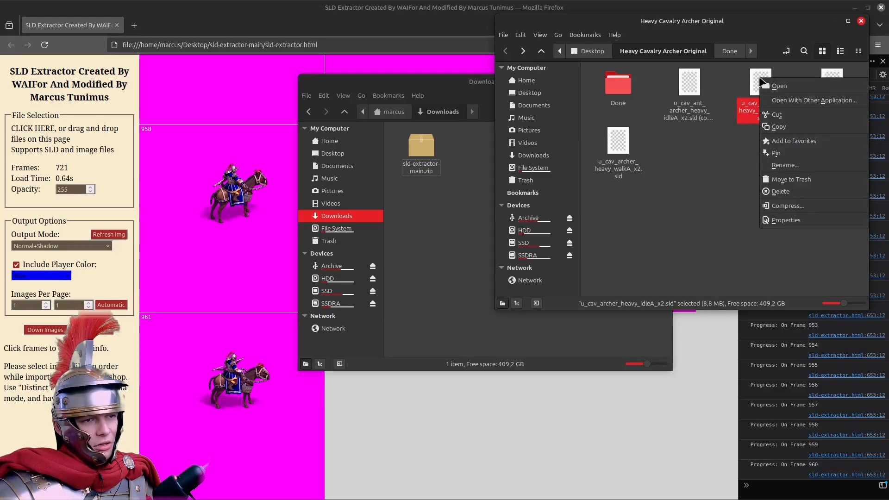
click(776, 115)
click(628, 85)
double_click(628, 84)
right_click(675, 170)
click(708, 257)
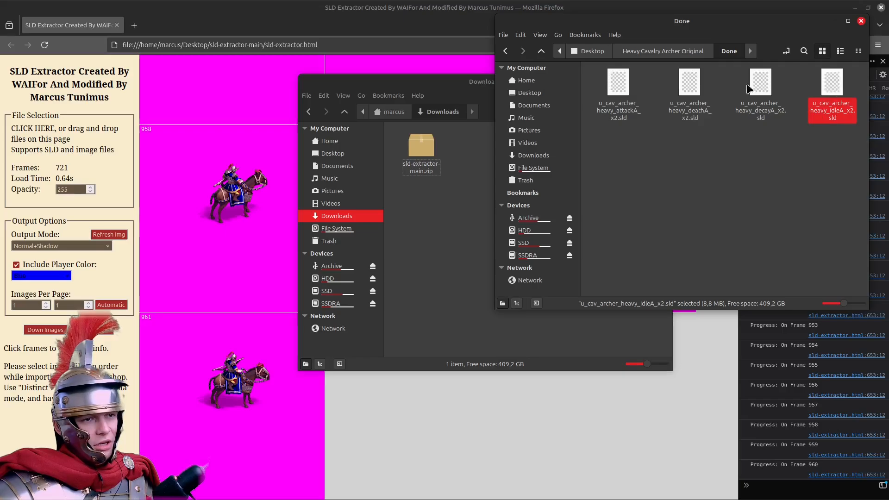
Return to the Heavy Cavalry Archer Original folder and copy the file name of u_cav_archer_heavy_idleB_x2.sld without renaming it.
click(670, 51)
click(697, 101)
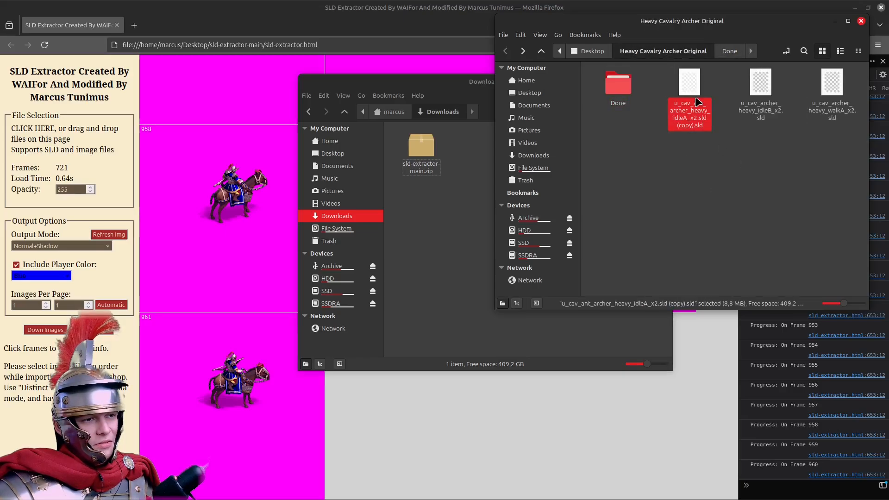
click(766, 111)
right_click(766, 111)
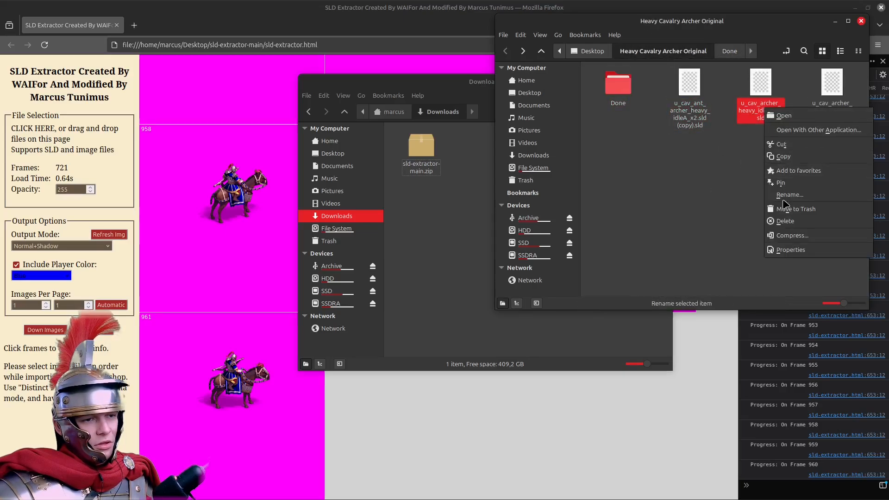
click(786, 194)
right_click(758, 105)
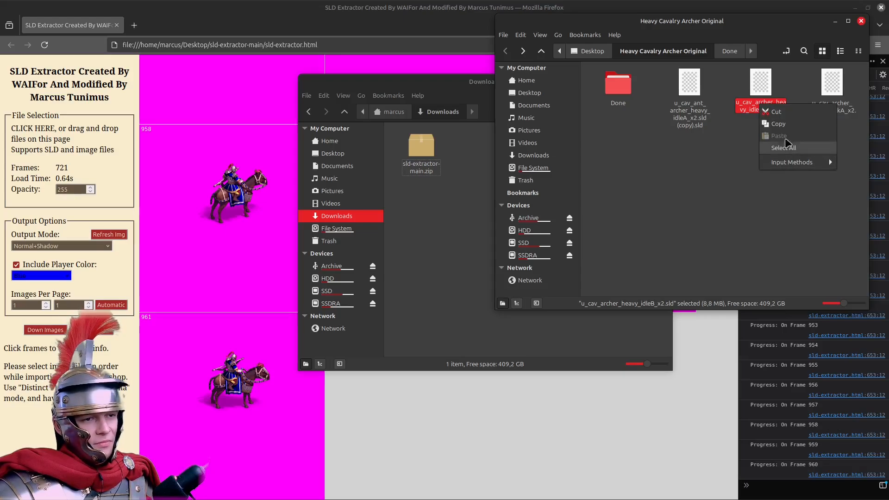
click(776, 123)
key(Escape)
Permanently delete the original u_cav_archer_heavy_idleB_x2.sld from the Heavy Cavalry Archer Original folder.
right_click(759, 69)
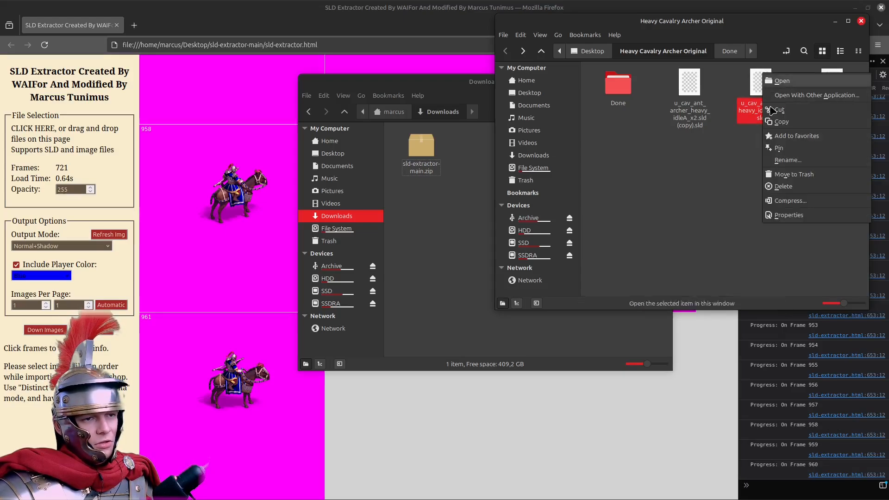
click(761, 184)
click(739, 206)
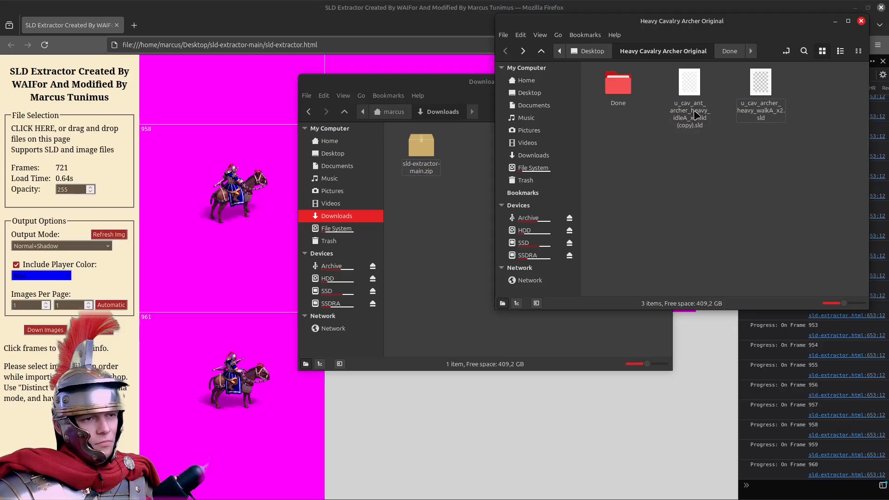
Rename the remaining copy of the exported idleA file to u_cav_archer_heavy_idleB_x2.sld by pasting the copied name.
click(690, 113)
right_click(690, 113)
click(712, 197)
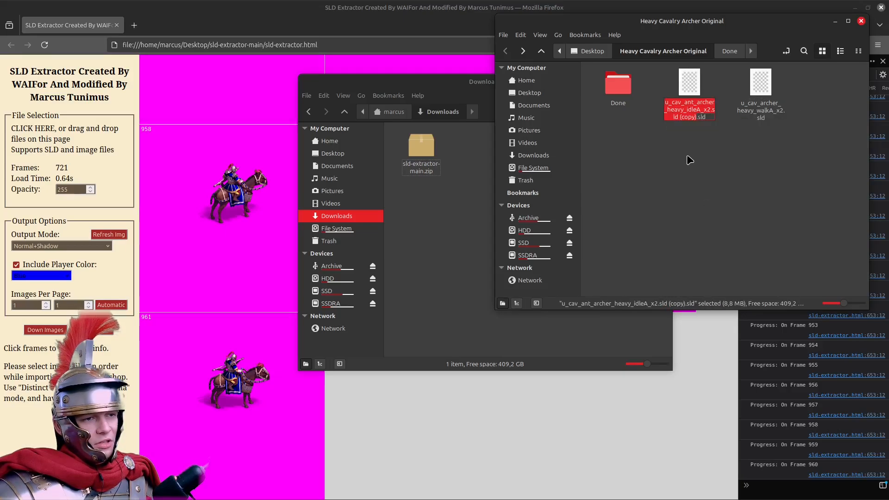
right_click(686, 105)
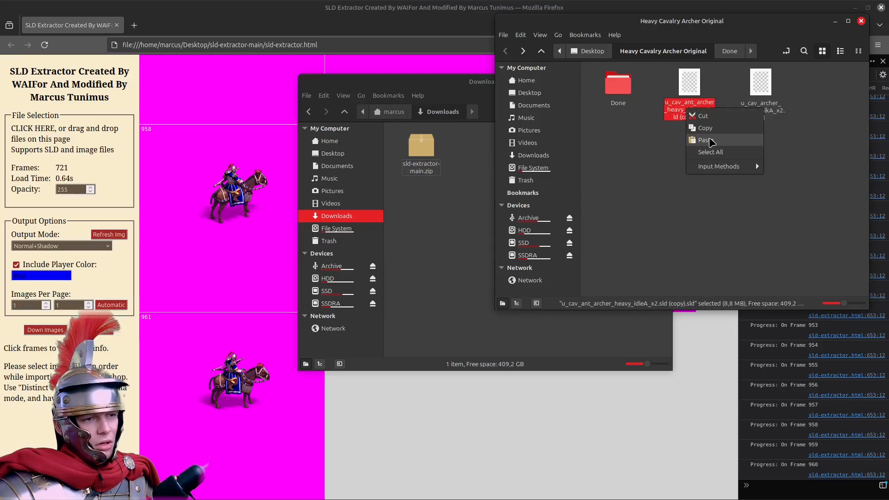
click(711, 141)
key(Return)
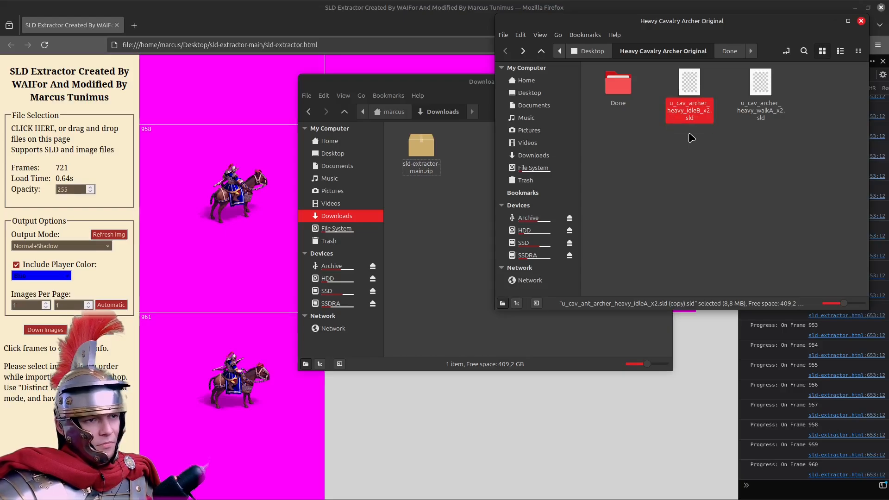
Move the renamed u_cav_archer_heavy_idleB_x2.sld into the Done folder.
click(697, 138)
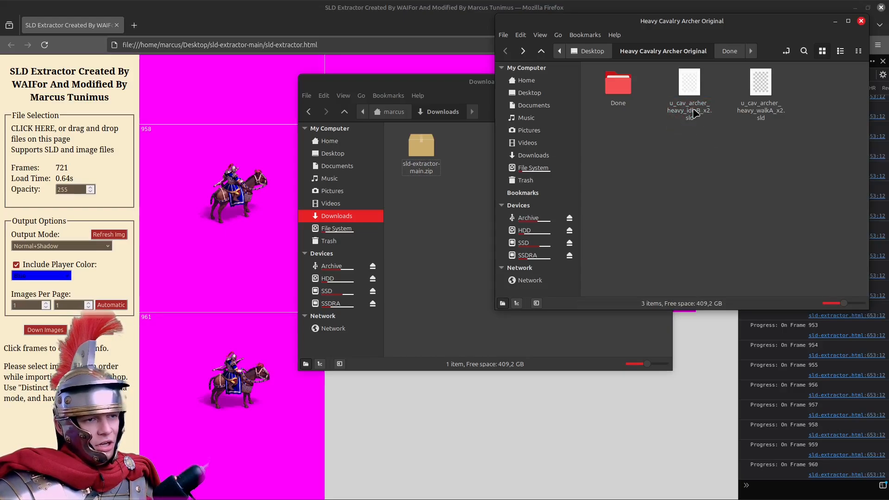
right_click(688, 115)
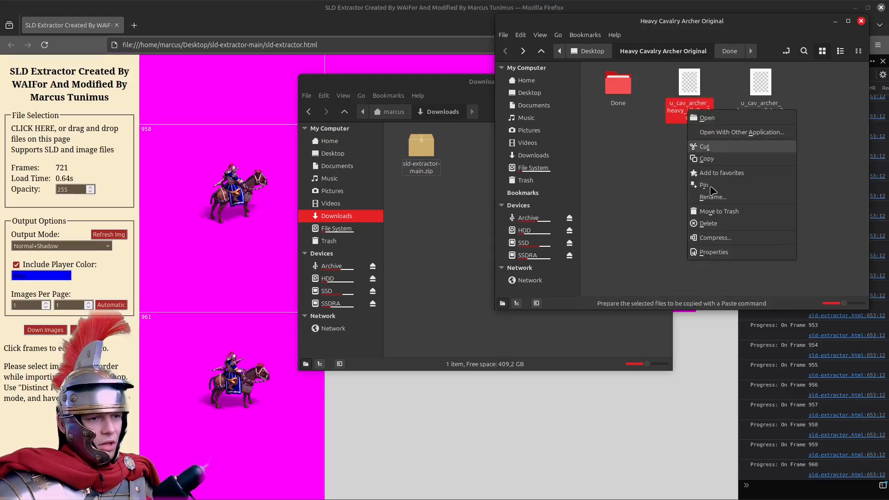
click(704, 146)
double_click(632, 86)
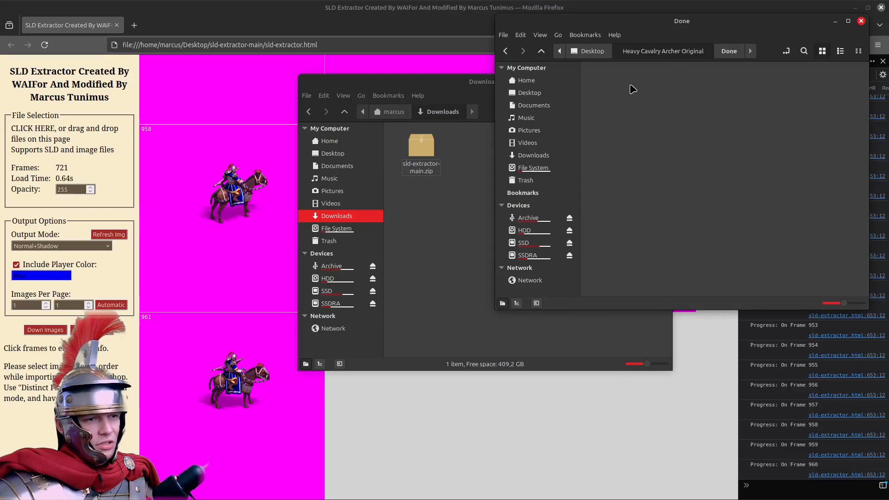
right_click(687, 153)
click(707, 250)
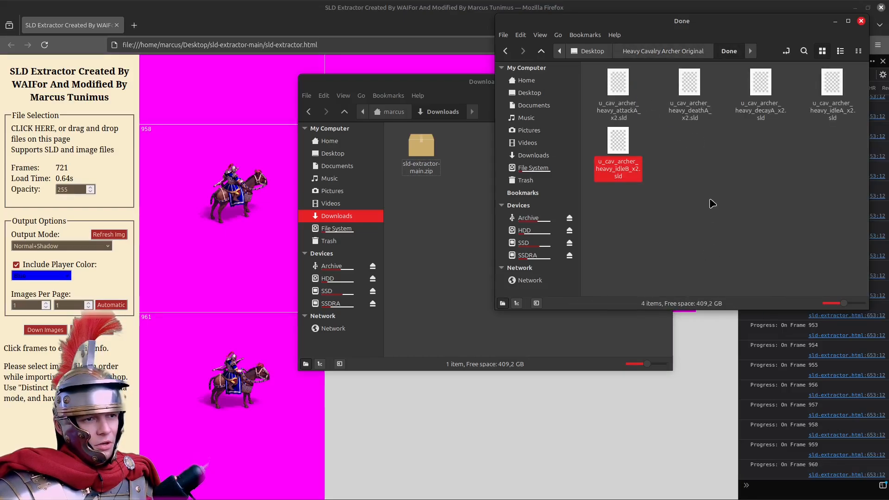
Load the original u_cav_archer_heavy_walkA_x2.sld from the Heavy Cavalry Archer Original folder into the SLD Extractor to check its frame count.
click(663, 51)
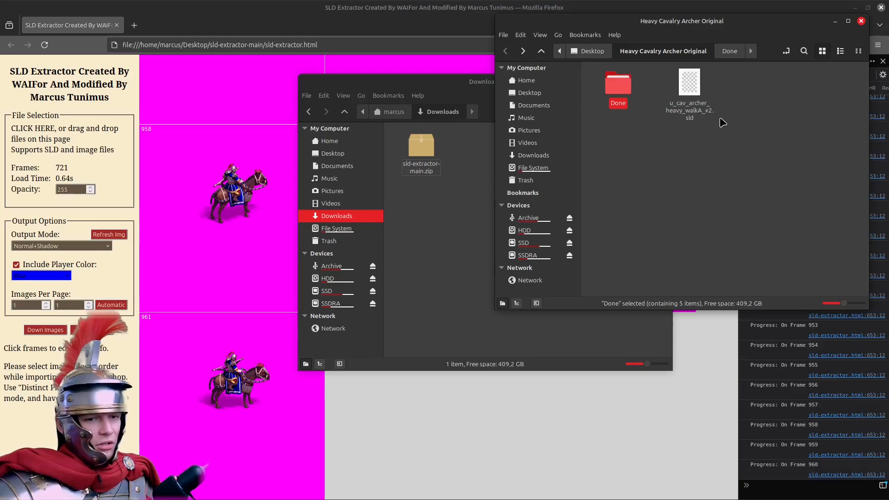
click(694, 93)
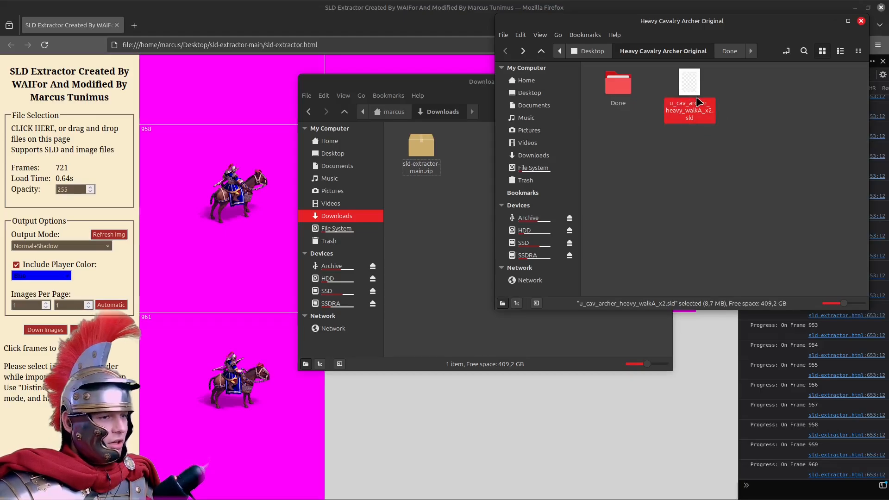
drag(690, 101, 203, 143)
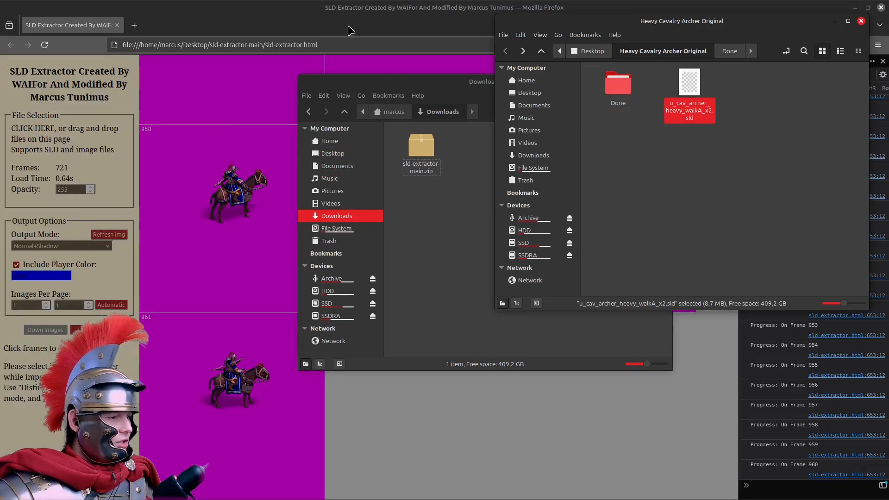
click(245, 15)
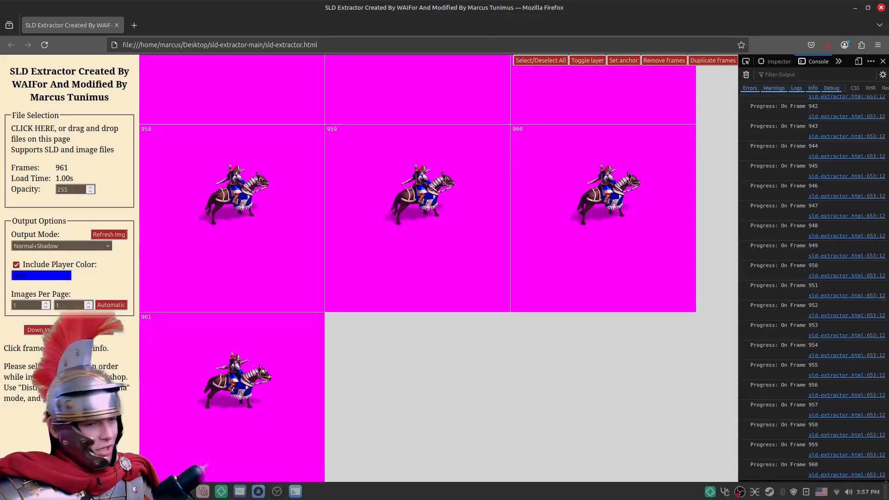
In the Heavy Cavalry Archer Chronicles folder, move the used idleA file into the Remove folder.
mouse_move(147, 490)
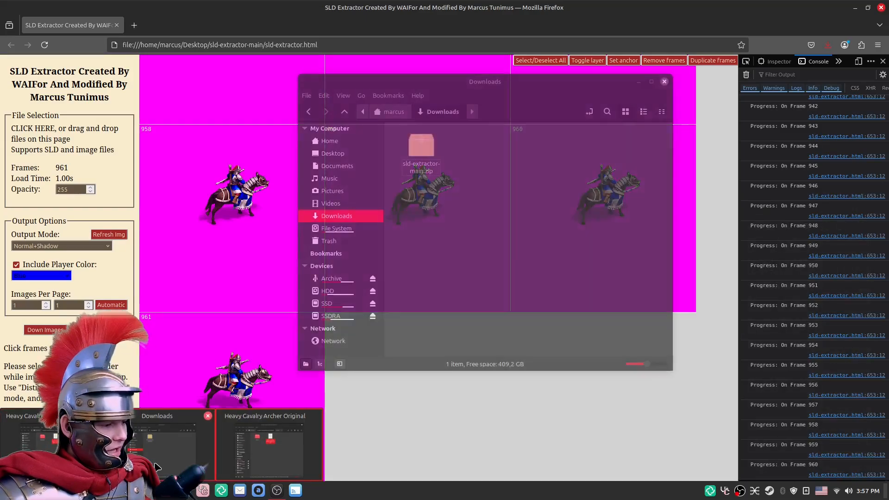
click(65, 446)
click(726, 349)
right_click(694, 252)
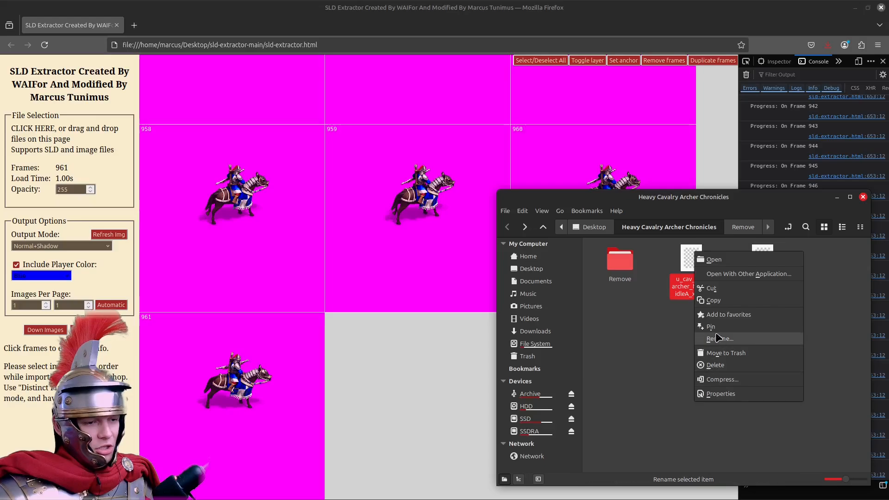
click(711, 288)
double_click(635, 275)
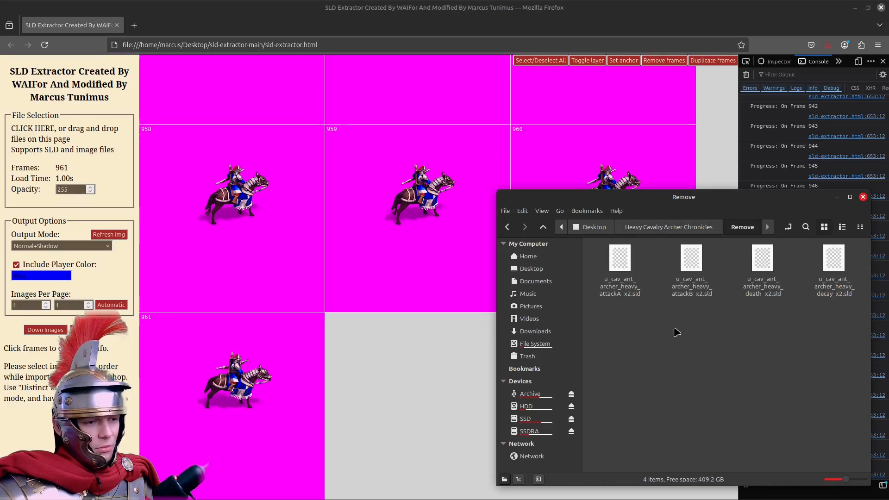
right_click(658, 351)
click(676, 450)
Load u_cav_ant_archer_heavy_walk_x2.sld from the Heavy Cavalry Archer Chronicles folder into the SLD Extractor.
click(683, 227)
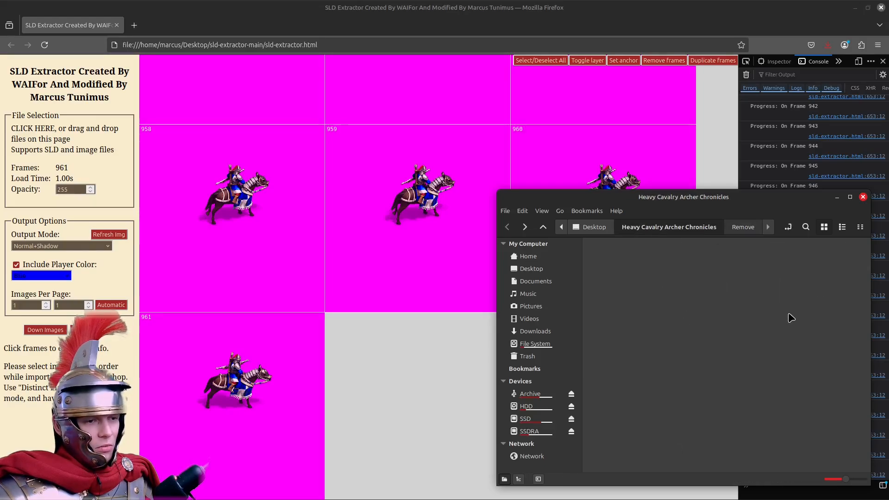
click(695, 283)
drag(695, 283, 208, 199)
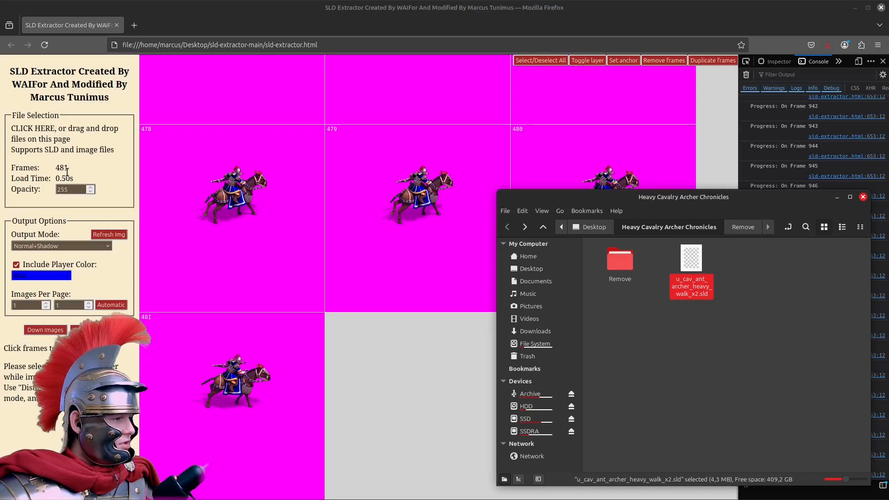
click(600, 12)
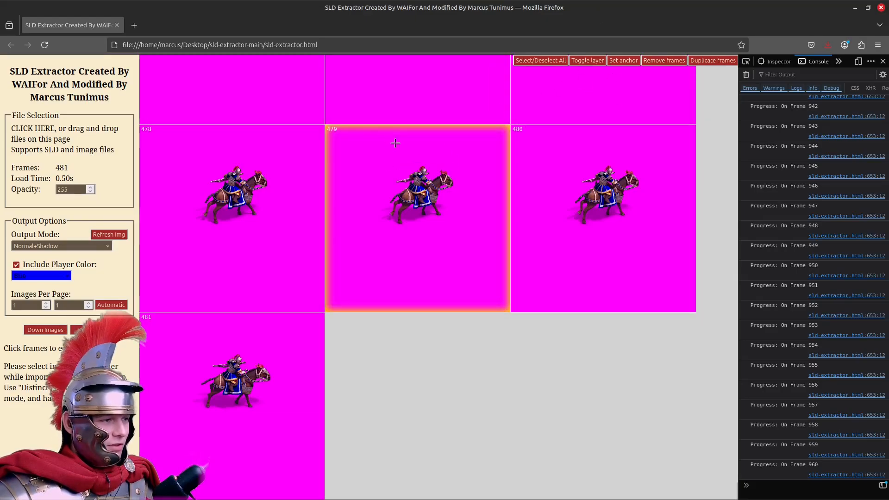
Select all frames of the Chronicles walk animation and duplicate them.
click(458, 180)
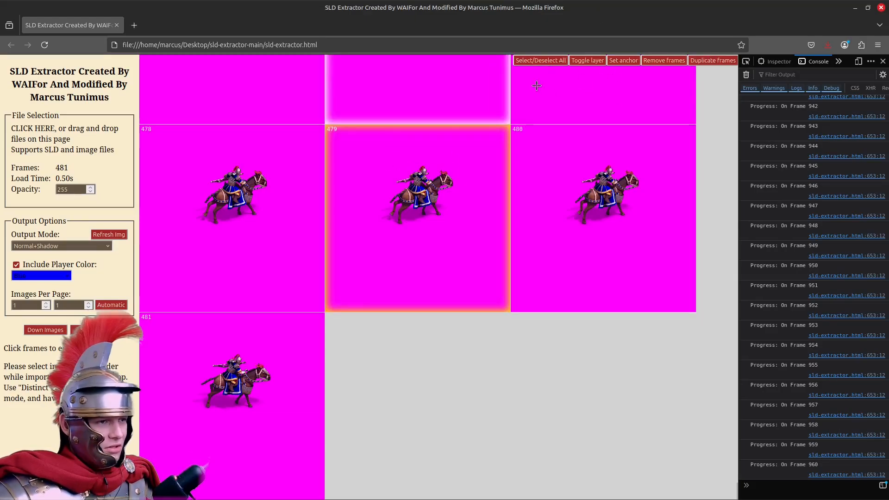
click(533, 64)
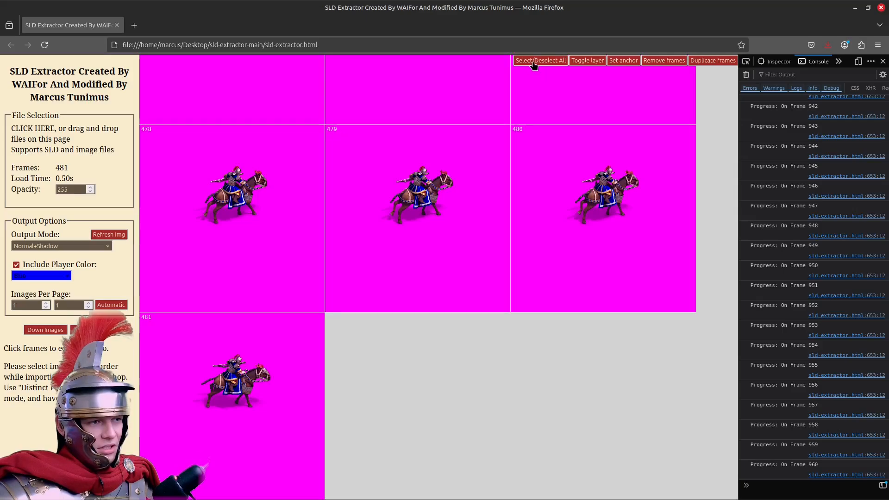
click(535, 63)
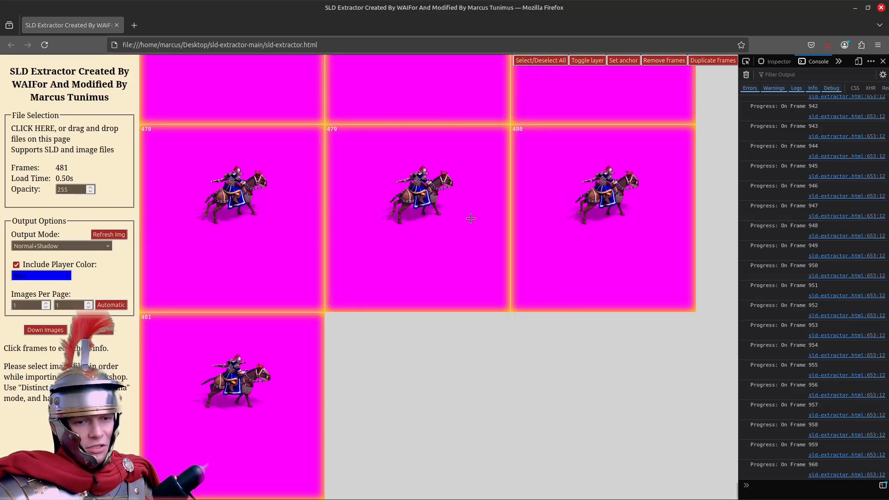
click(713, 62)
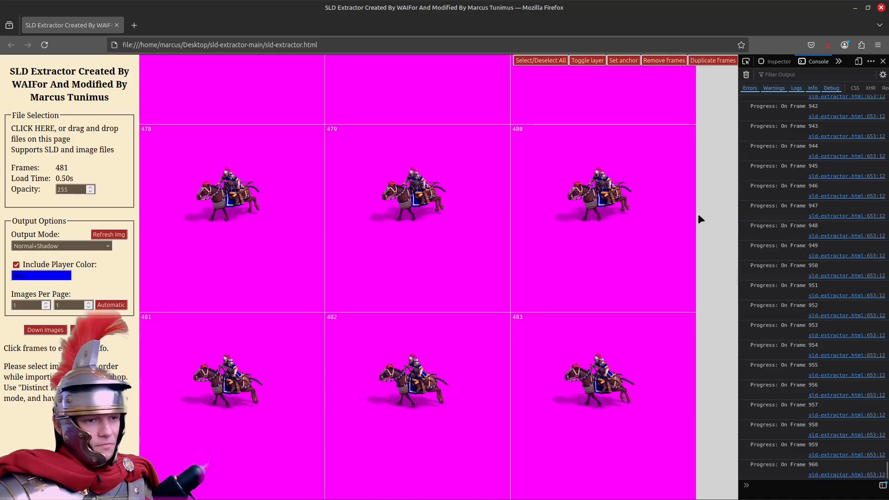
Remove the last frame, 962, from the duplicated walk animation and save it as an SLD file in Downloads.
drag(736, 278, 715, 490)
scroll(554, 350, down, 5)
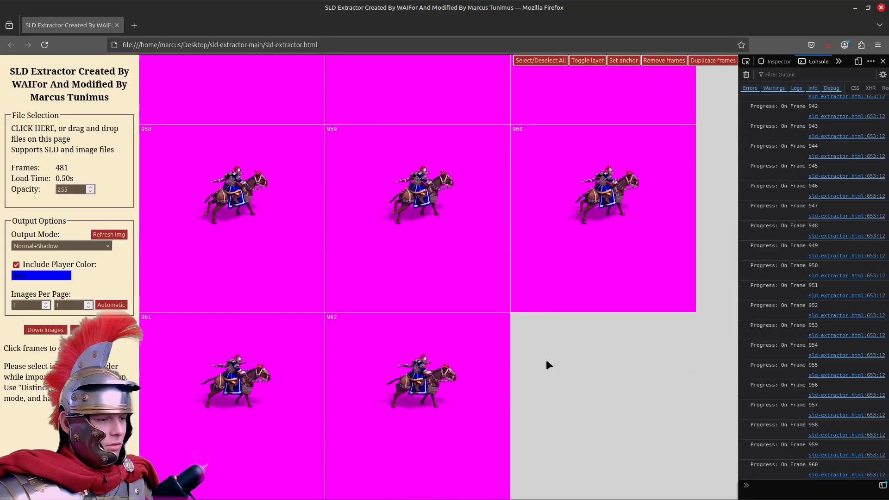
click(445, 364)
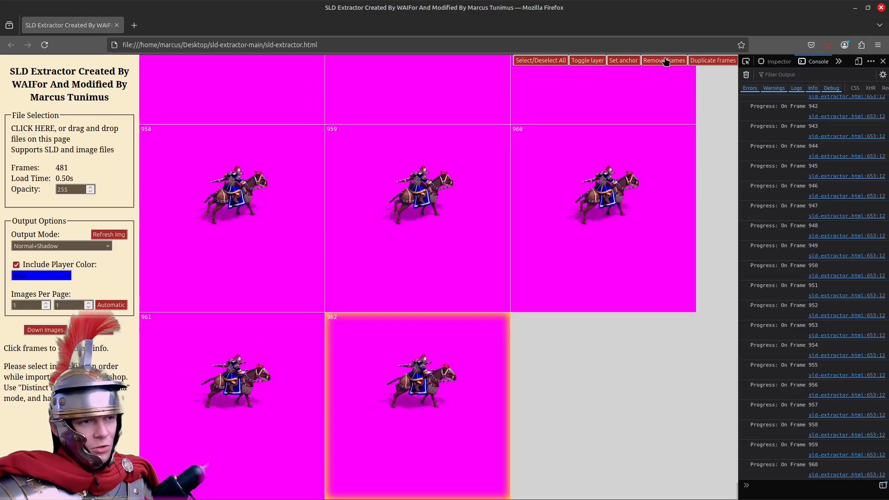
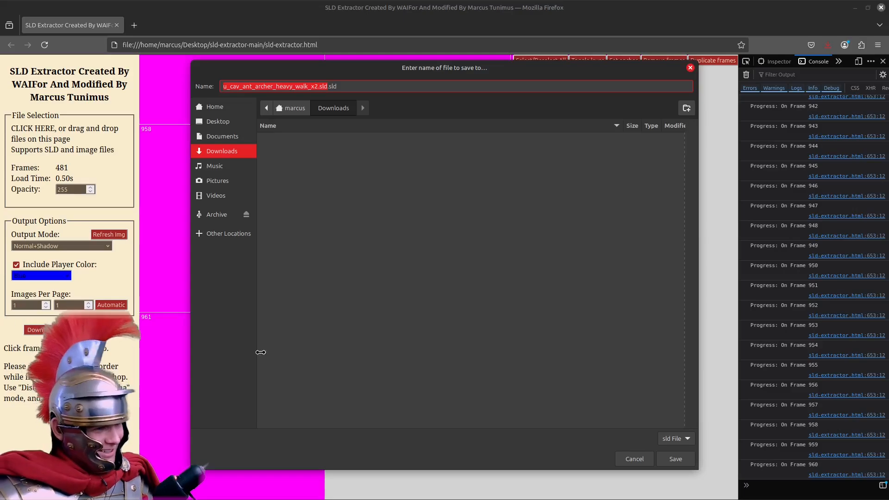
click(675, 459)
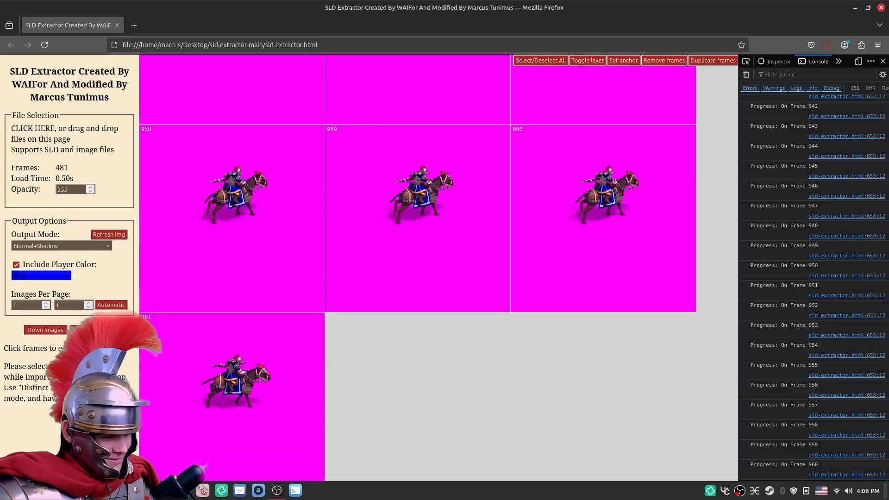
Move the exported u_cav_ant_archer_heavy_walk_x2.sld.sld from Downloads into the Heavy Cavalry Archer Original folder.
mouse_move(202, 490)
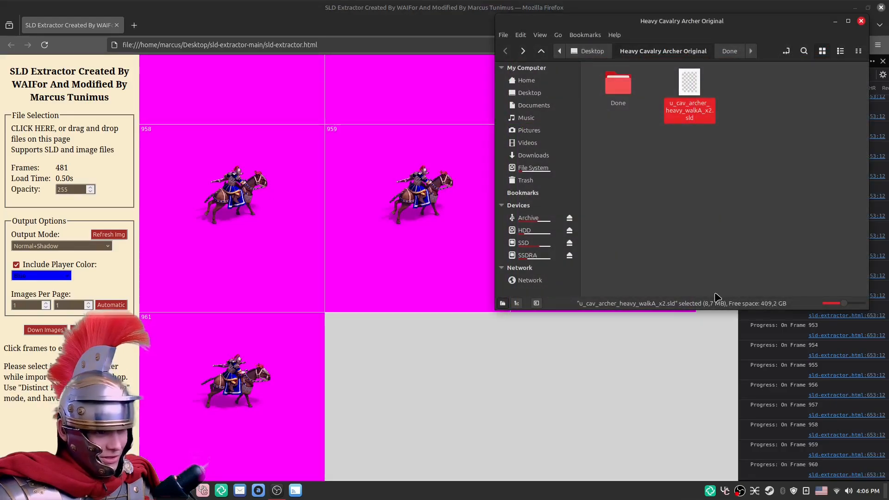
click(265, 449)
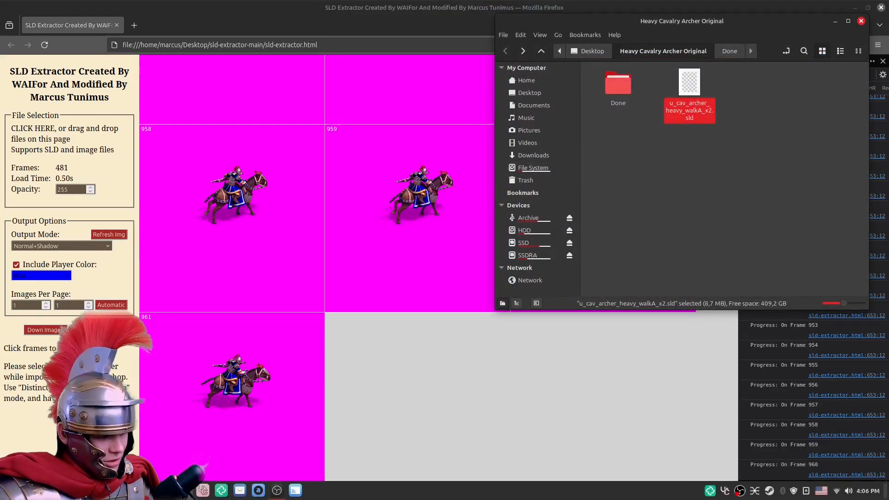
mouse_move(160, 490)
click(154, 449)
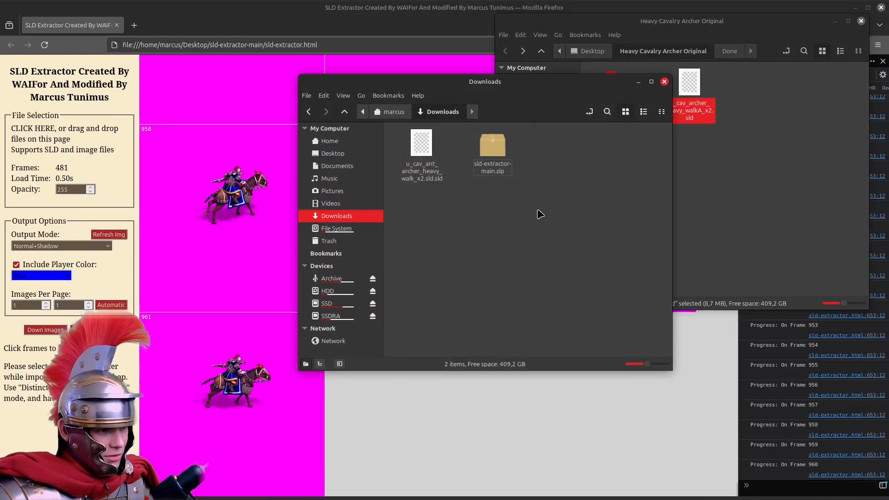
click(486, 155)
click(422, 145)
right_click(422, 148)
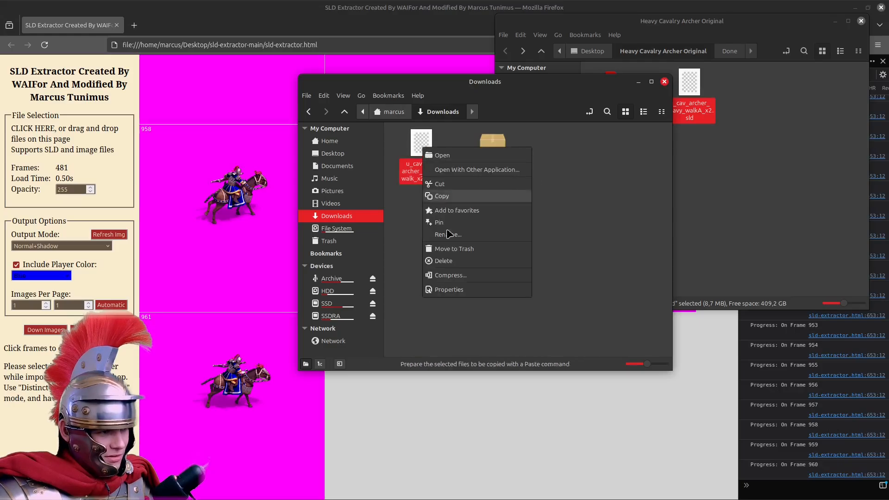
click(440, 184)
click(754, 172)
right_click(710, 160)
click(737, 254)
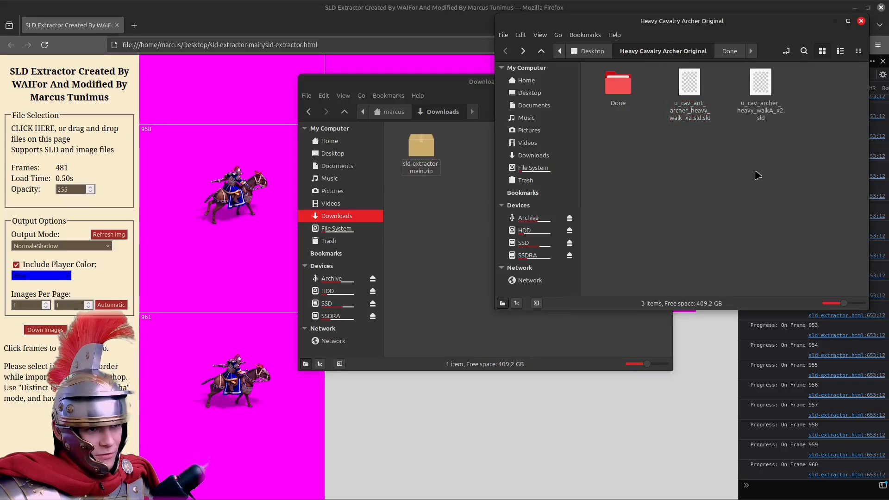
Copy the file name of the original u_cav_archer_heavy_walkA_x2.sld and permanently delete that file.
click(760, 97)
right_click(771, 108)
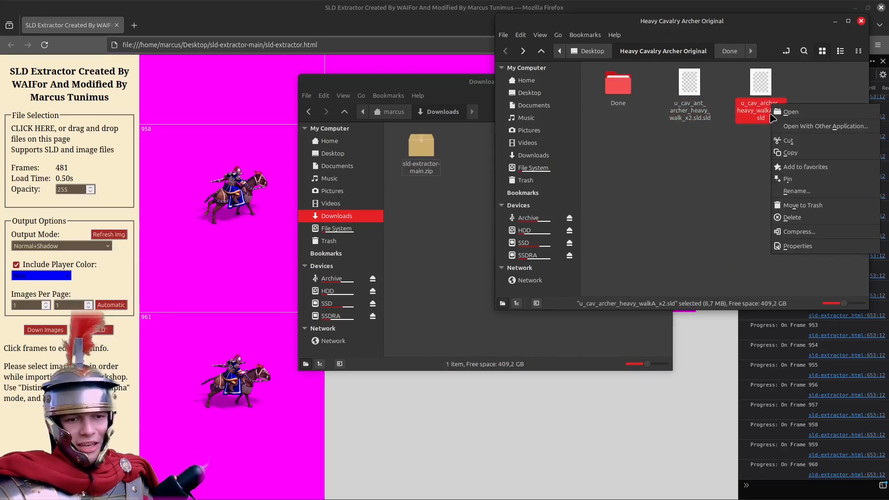
click(803, 192)
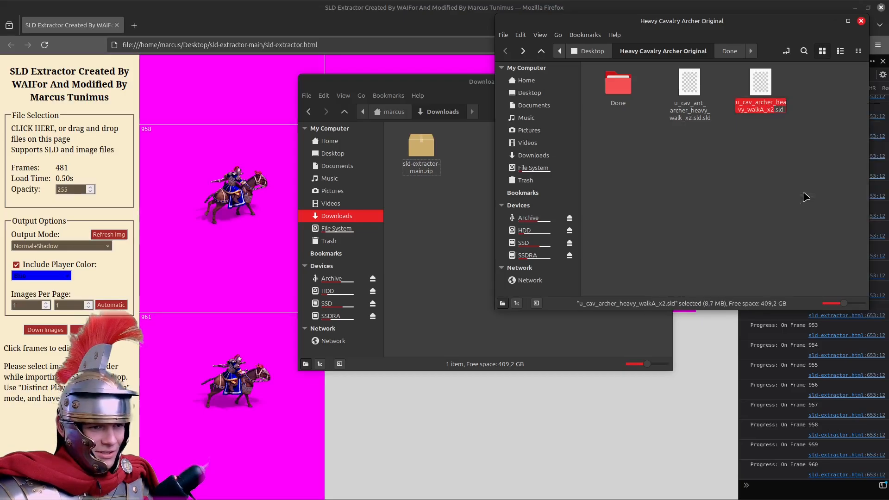
right_click(760, 106)
click(786, 131)
click(788, 135)
right_click(762, 83)
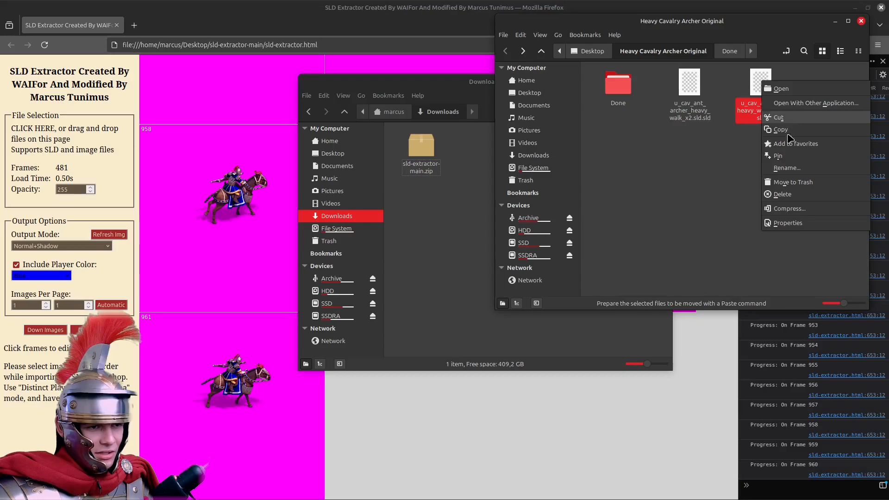
click(789, 195)
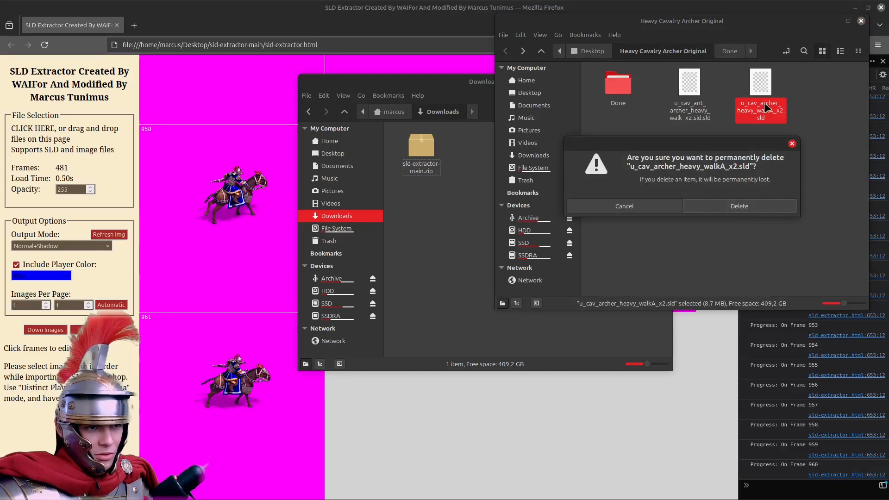
click(739, 206)
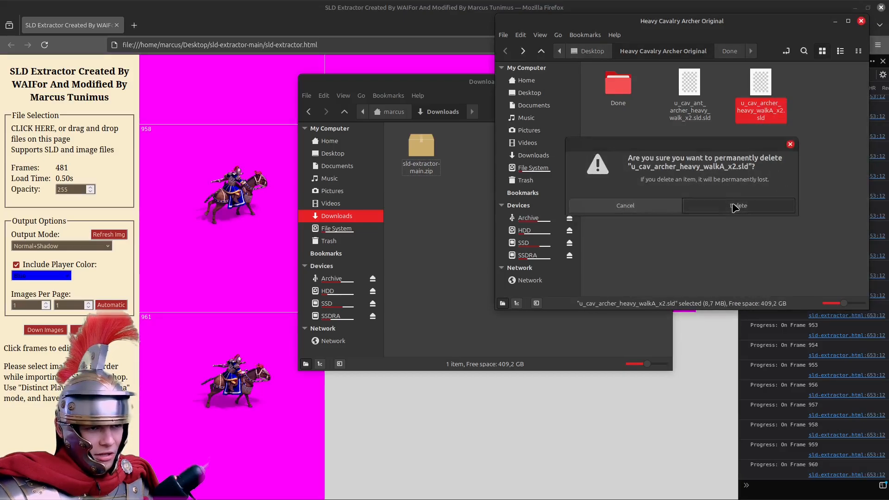
Rename the exported walk file as u_cav_archer_heavy_walkA_x2.sld.
right_click(690, 112)
click(734, 197)
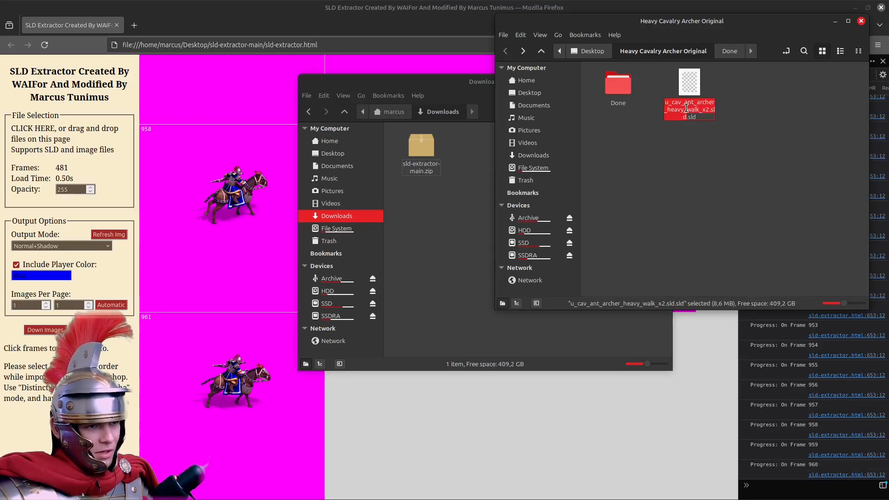
right_click(690, 111)
click(708, 140)
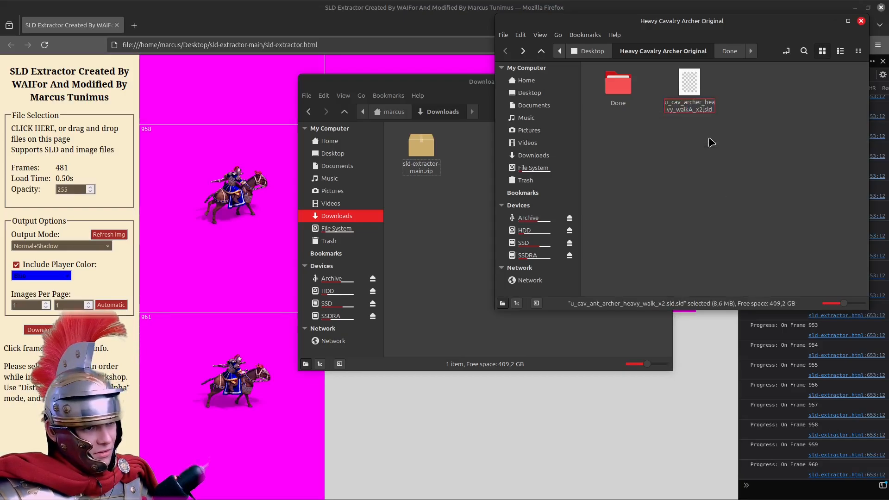
key(Return)
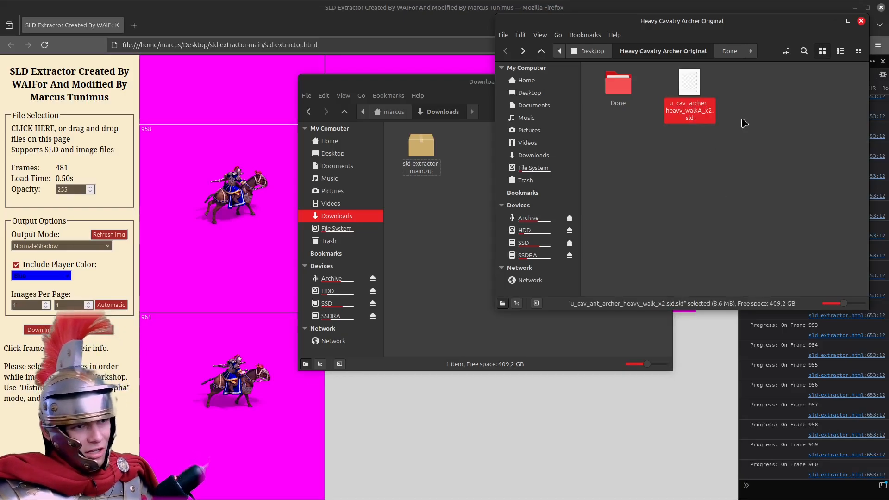
Move the new u_cav_archer_heavy_walkA_x2.sld into the Done folder.
click(739, 135)
click(691, 84)
right_click(692, 82)
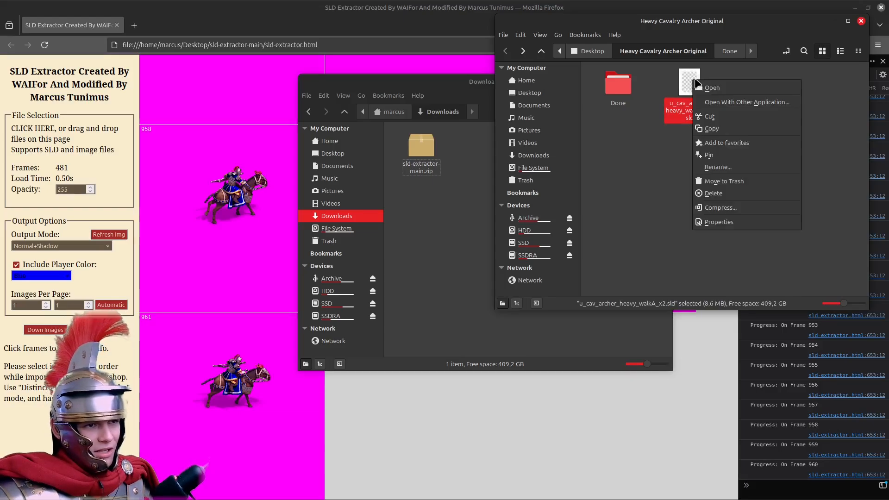
click(709, 117)
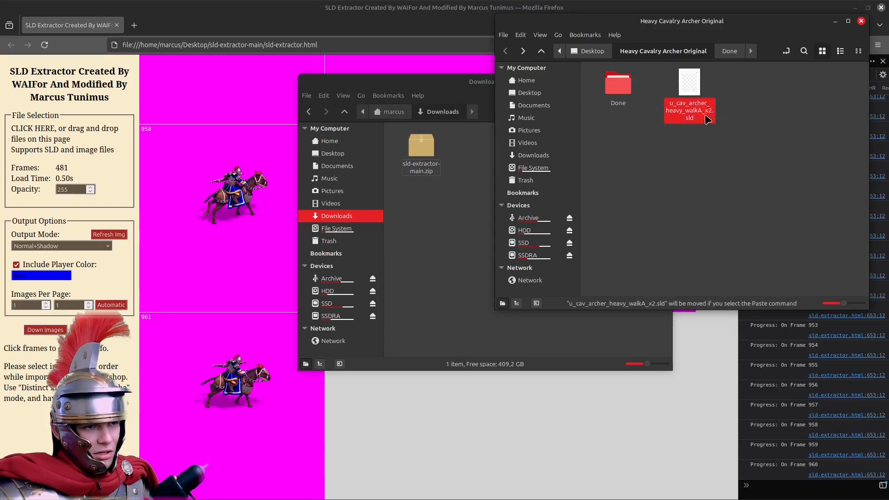
double_click(617, 84)
right_click(743, 148)
click(783, 232)
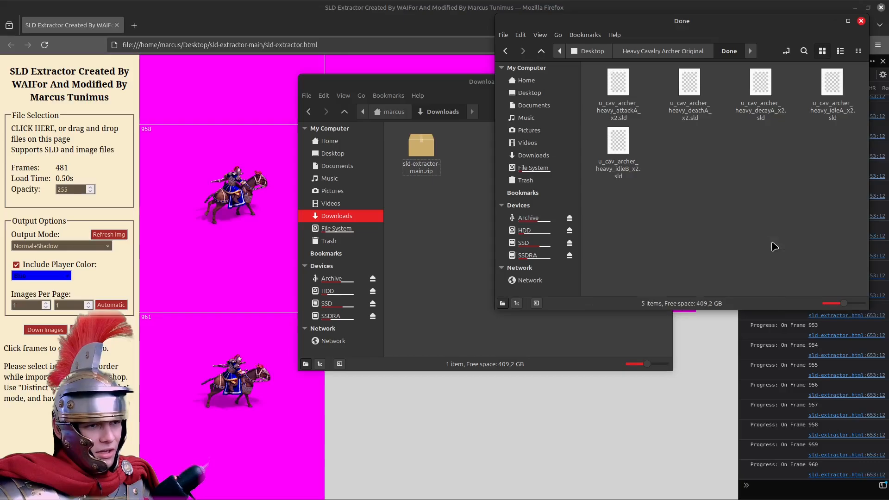
click(799, 166)
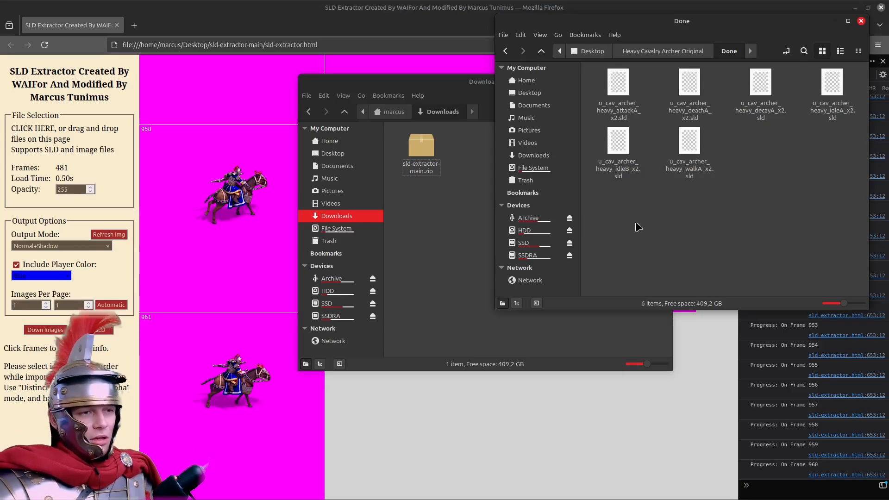
Put away the browser and Downloads windows, and move u_cav_ant_archer_heavy_walk_x2.sld from Heavy Cavalry Archer Chronicles into its Remove folder.
click(256, 13)
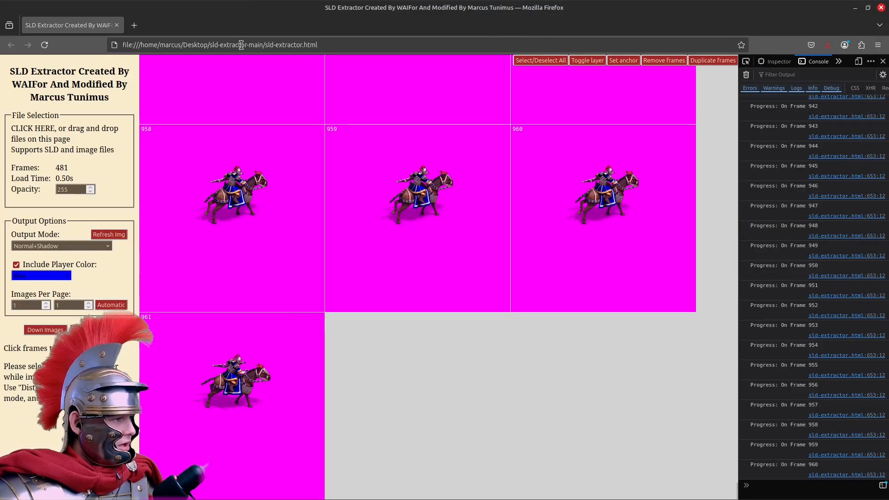
click(864, 8)
drag(440, 83, 215, 115)
click(438, 114)
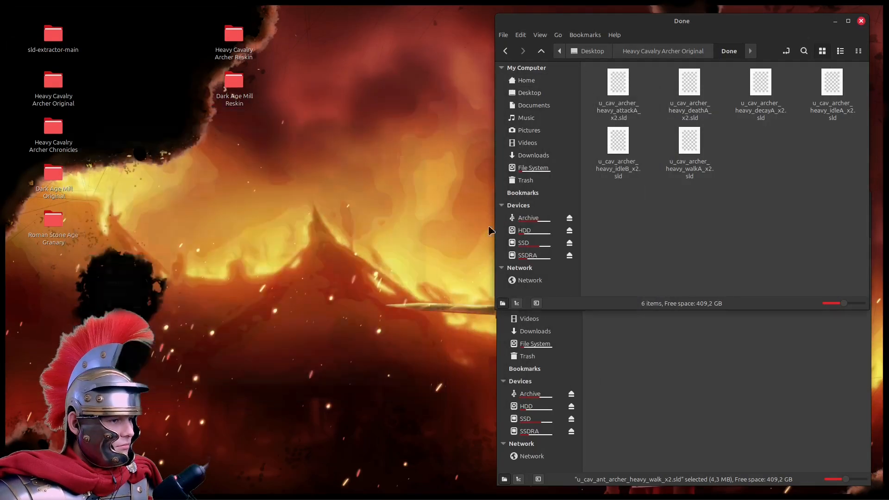
click(666, 359)
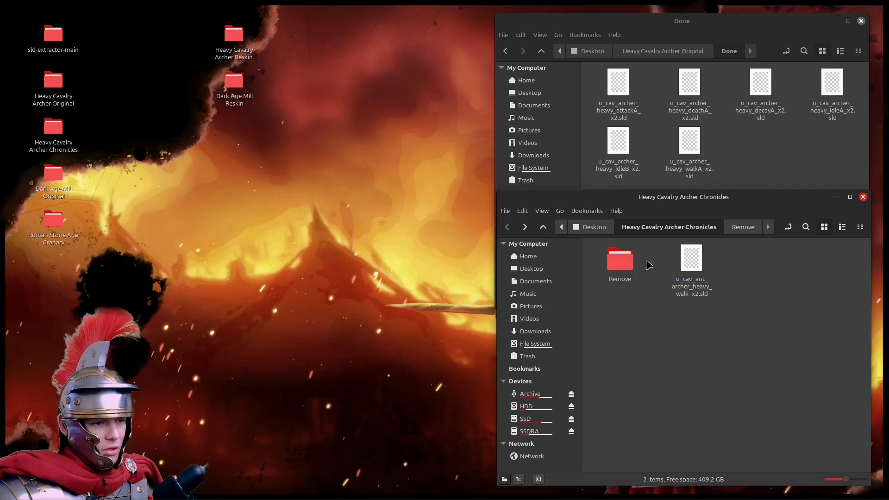
click(691, 266)
right_click(693, 259)
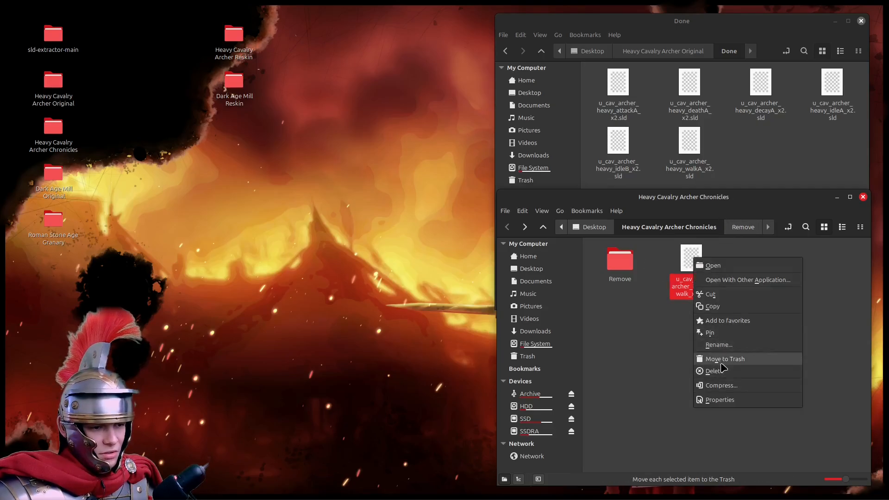
click(705, 295)
double_click(618, 263)
right_click(727, 366)
click(745, 465)
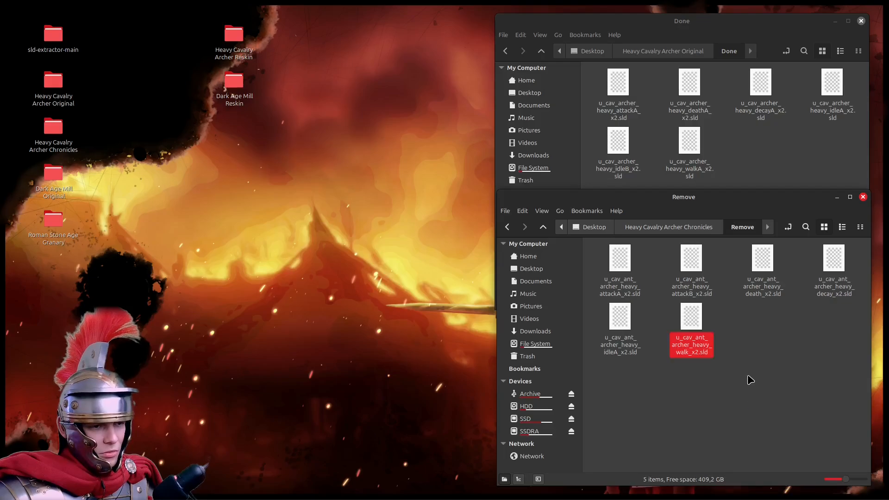
Close the Heavy Cavalry Archer Chronicles window and open resources/_common/drs/graphics inside the Heavy Cavalry Archer Reskin folder.
click(672, 226)
drag(788, 200, 549, 174)
click(622, 175)
drag(748, 21, 721, 58)
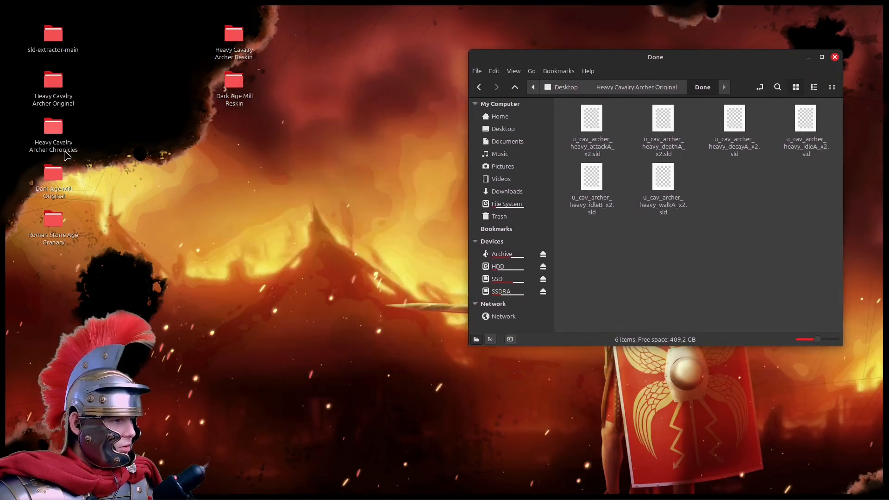
double_click(234, 34)
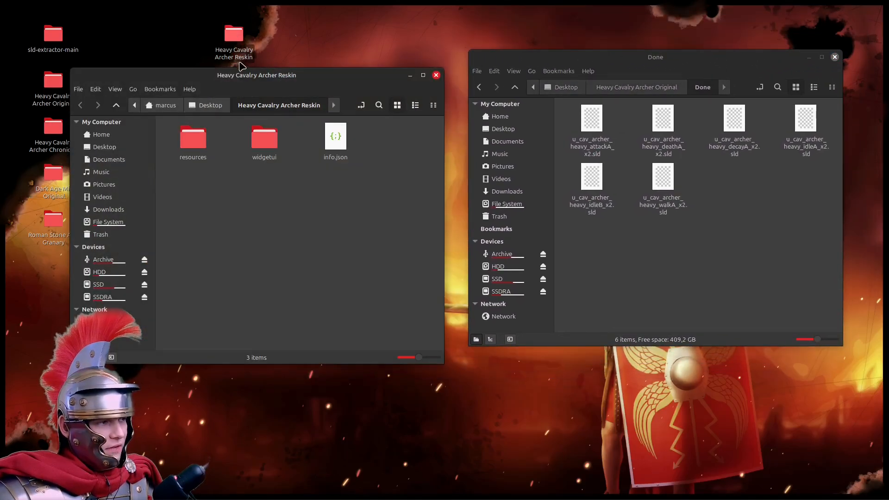
drag(242, 74, 288, 106)
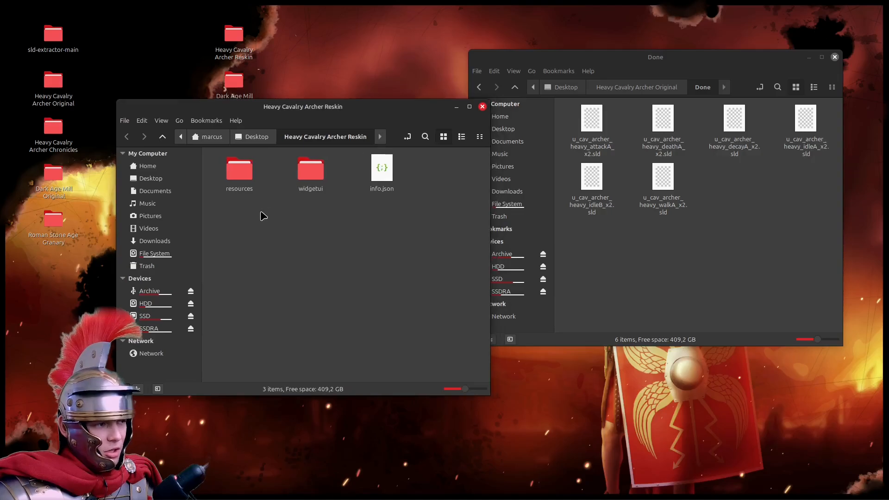
double_click(248, 180)
double_click(246, 180)
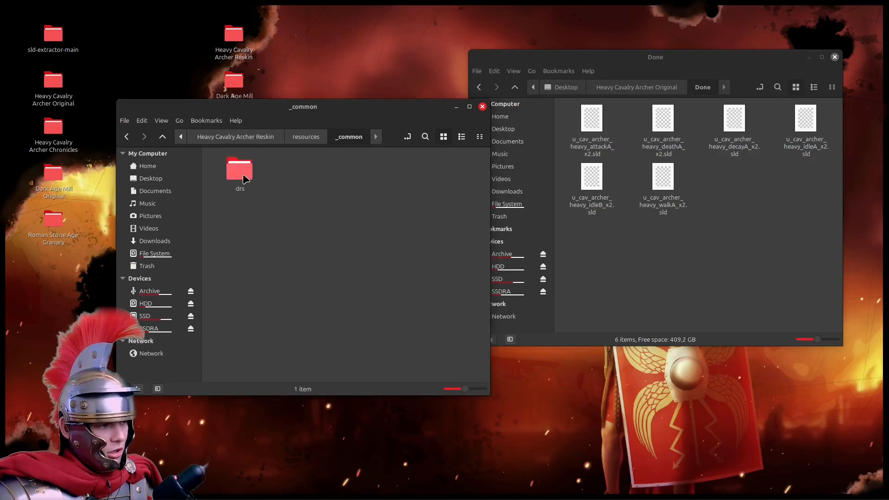
double_click(245, 177)
double_click(244, 176)
Copy all six finished SLD files from the Done folder into the reskin mod's graphics folder.
drag(817, 265, 578, 124)
right_click(591, 124)
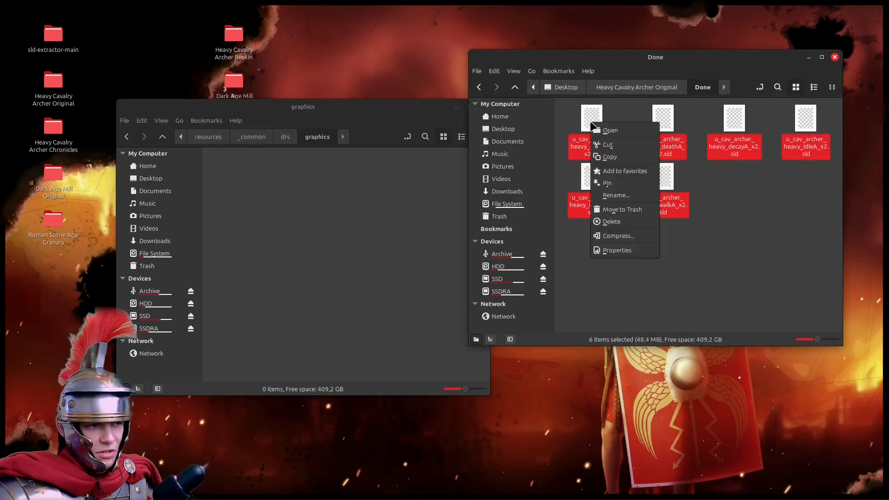
click(608, 145)
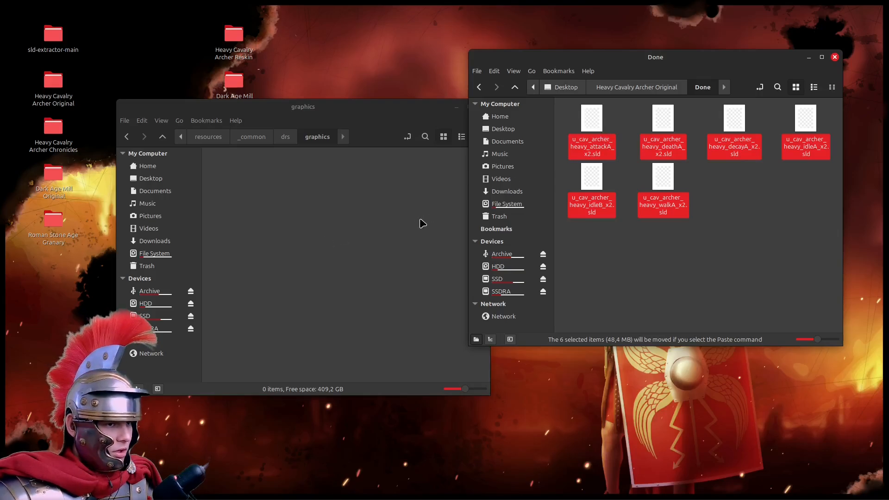
right_click(595, 135)
click(611, 168)
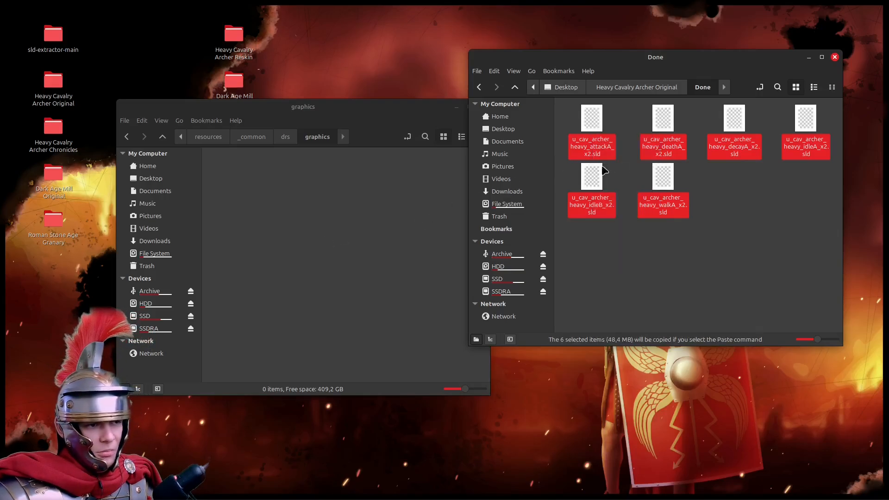
click(280, 220)
right_click(280, 221)
click(328, 311)
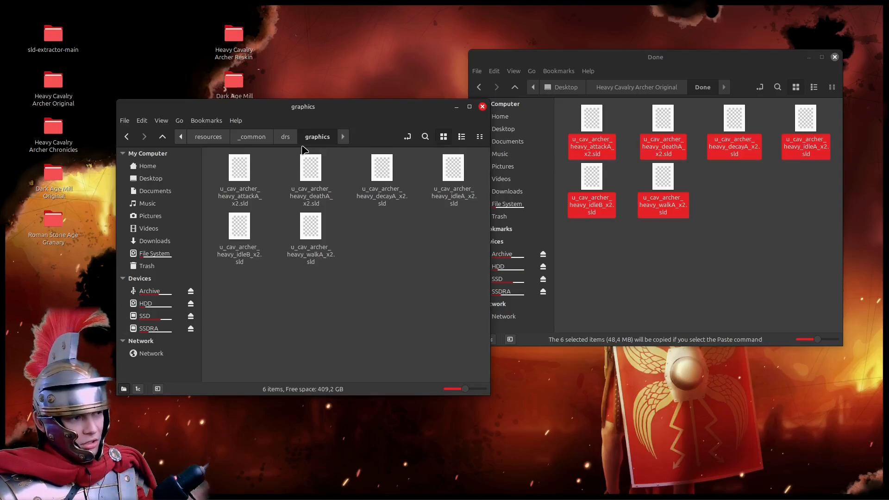
Go back to the Heavy Cavalry Archer Reskin root folder and close both that window and the Done window.
click(181, 137)
click(181, 136)
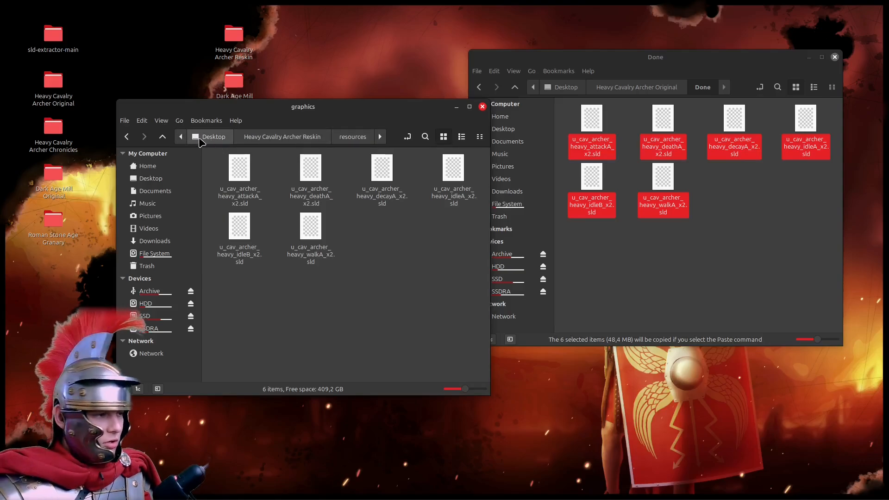
click(282, 137)
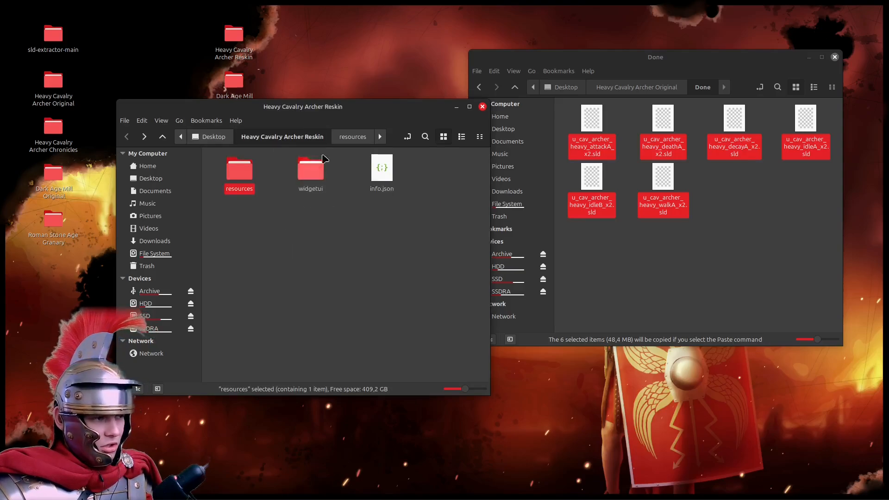
key(ctrl+w)
click(234, 82)
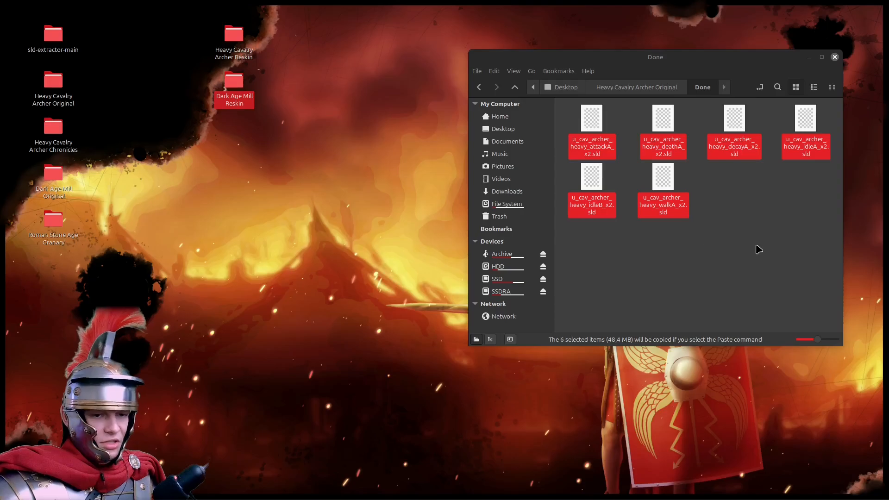
click(753, 212)
click(834, 57)
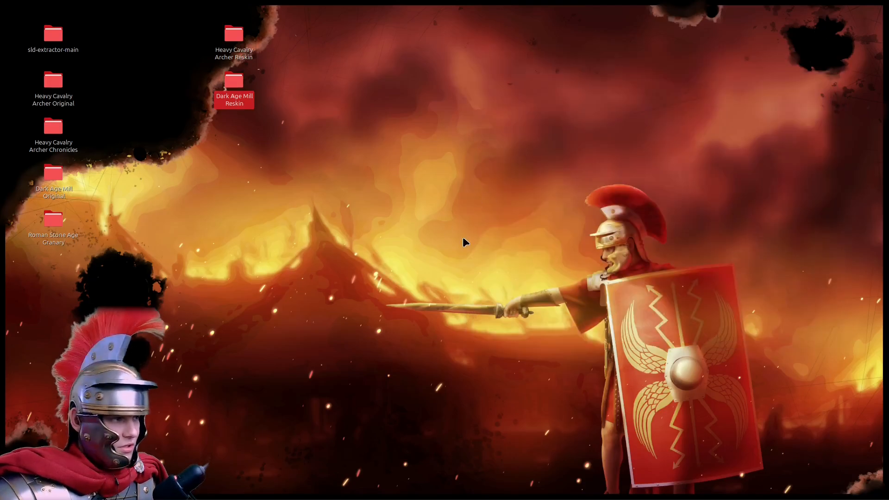
click(273, 149)
double_click(224, 47)
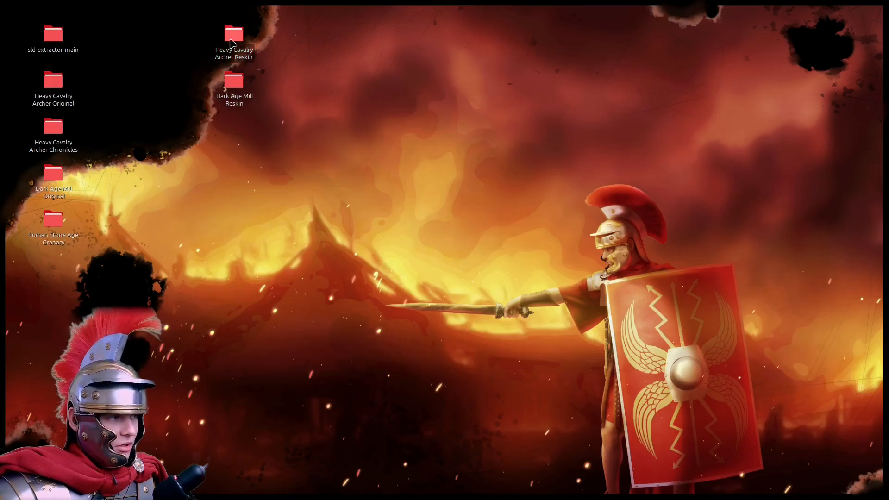
click(436, 75)
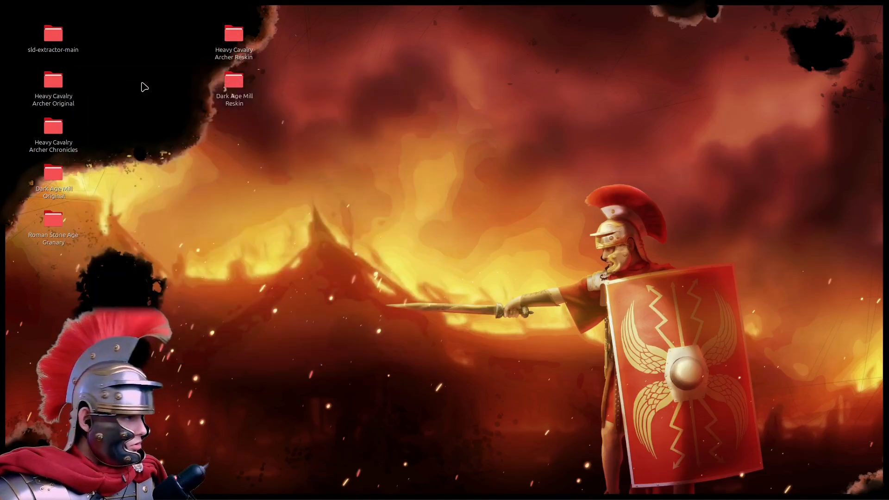
Permanently delete the Heavy Cavalry Archer Original and Heavy Cavalry Archer Chronicles folders from the desktop.
drag(117, 69, 27, 165)
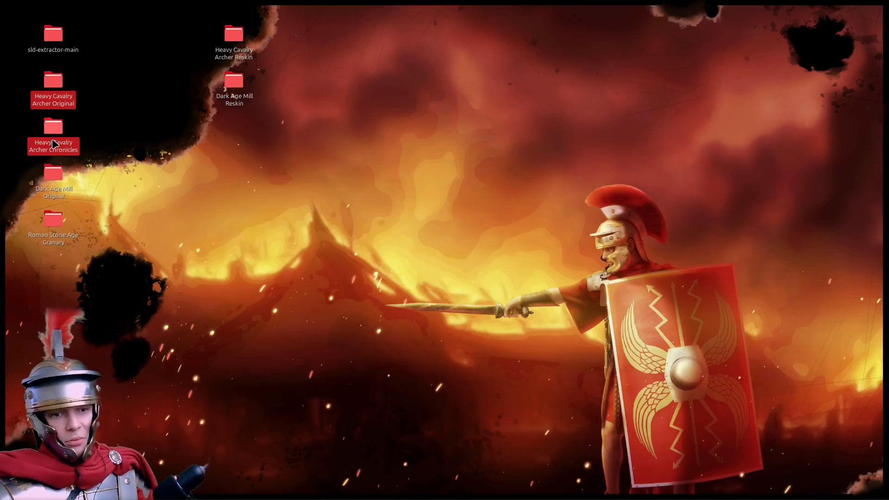
right_click(45, 74)
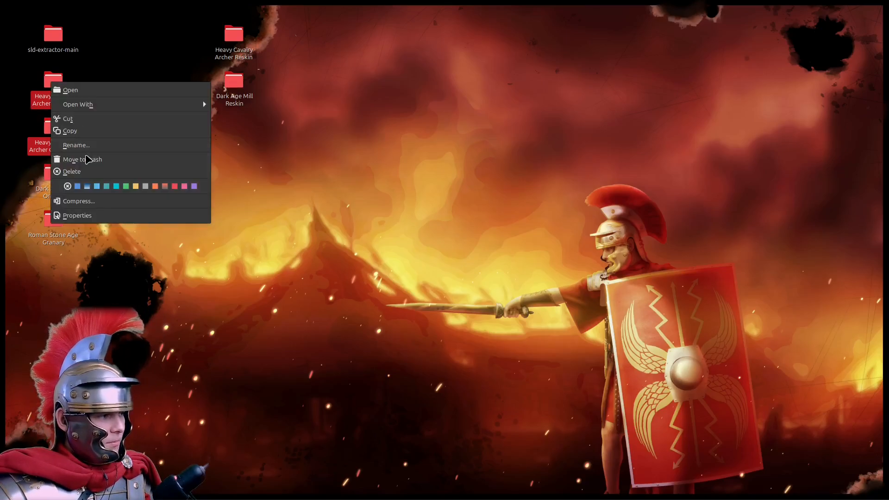
click(78, 175)
click(513, 287)
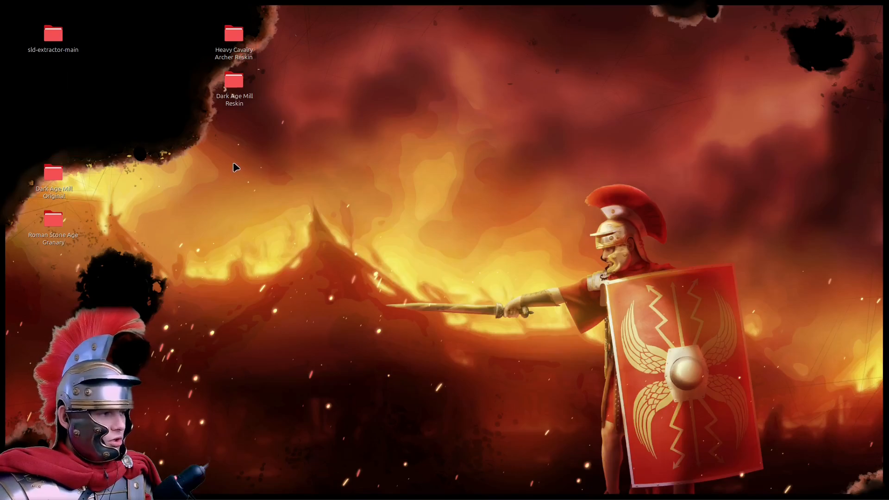
Reposition the Dark Age Mill Original and Roman Stone Age Granary folders on the desktop directly beneath sld-extractor-main.
drag(73, 173, 73, 80)
drag(54, 218, 50, 135)
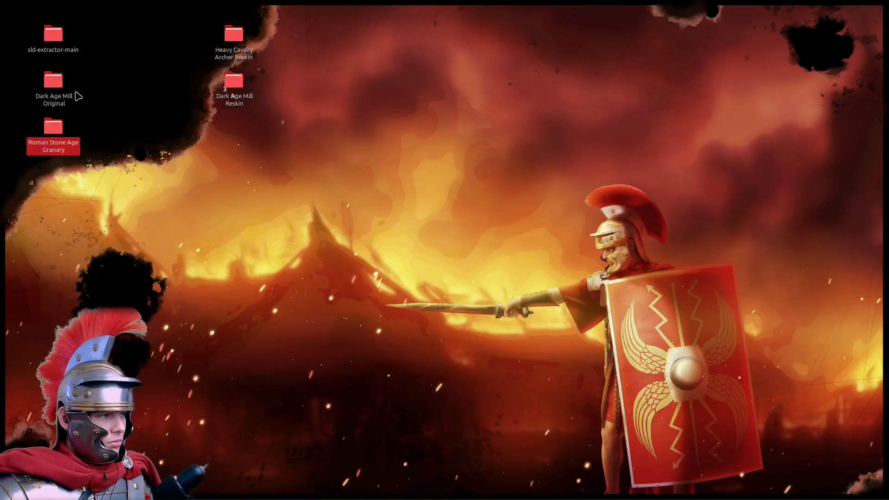
click(118, 143)
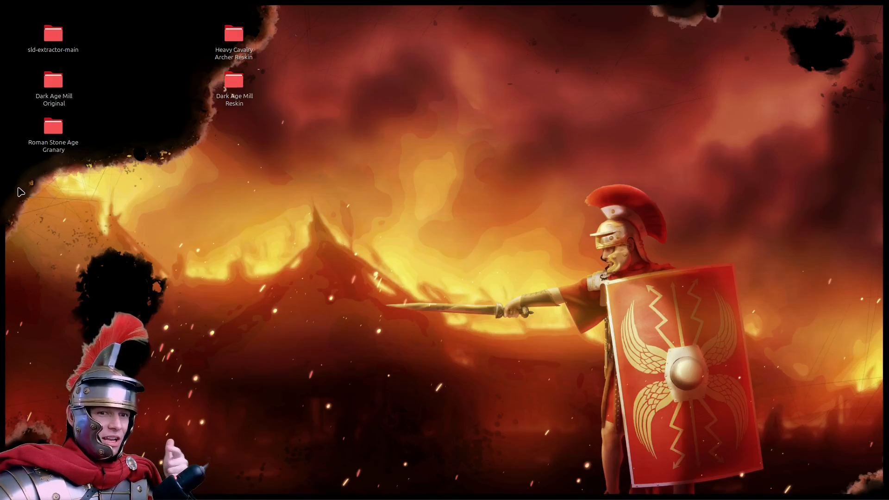
Open the Dark Age Mill Original and Roman Stone Age Granary folders and arrange their windows one above the other.
double_click(52, 84)
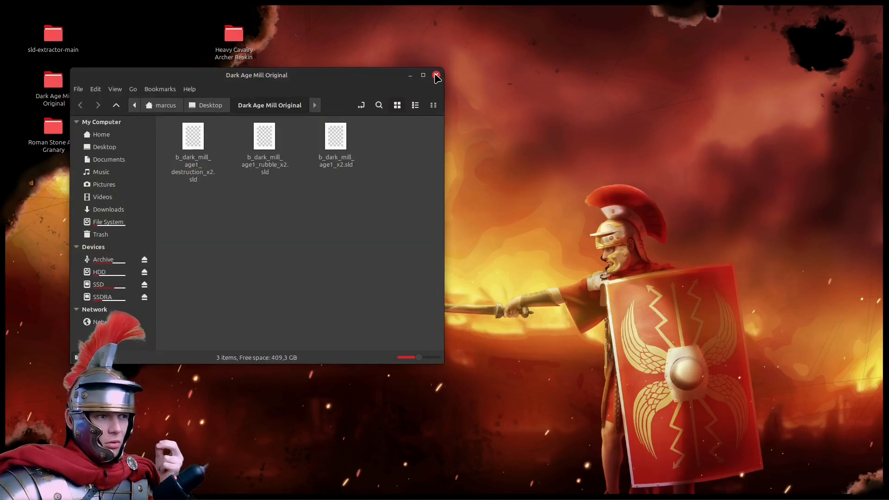
drag(304, 80, 524, 72)
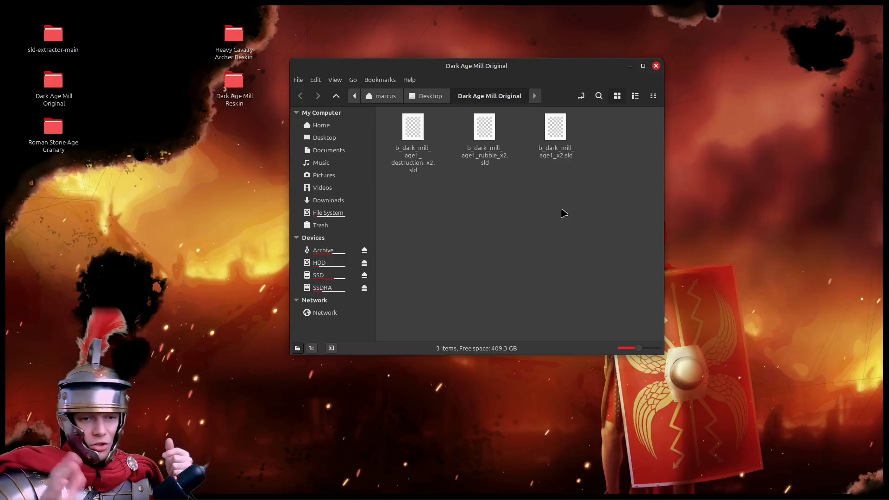
mouse_move(195, 495)
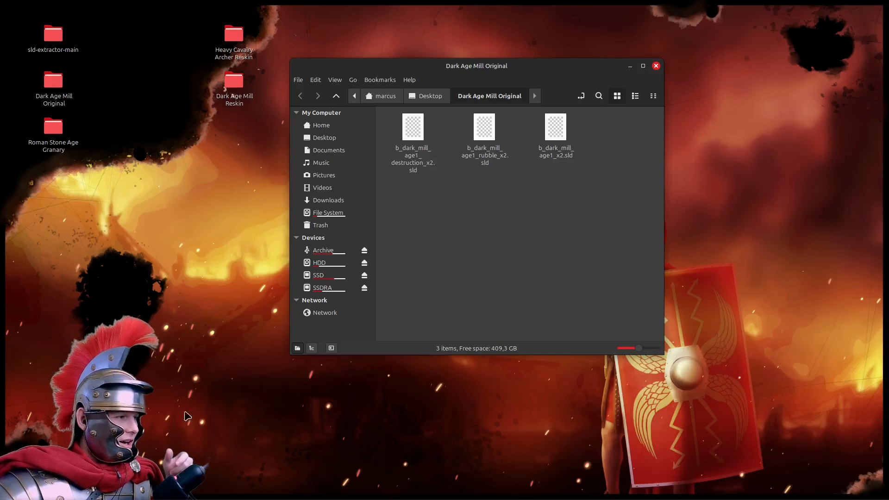
click(156, 191)
drag(486, 72, 715, 25)
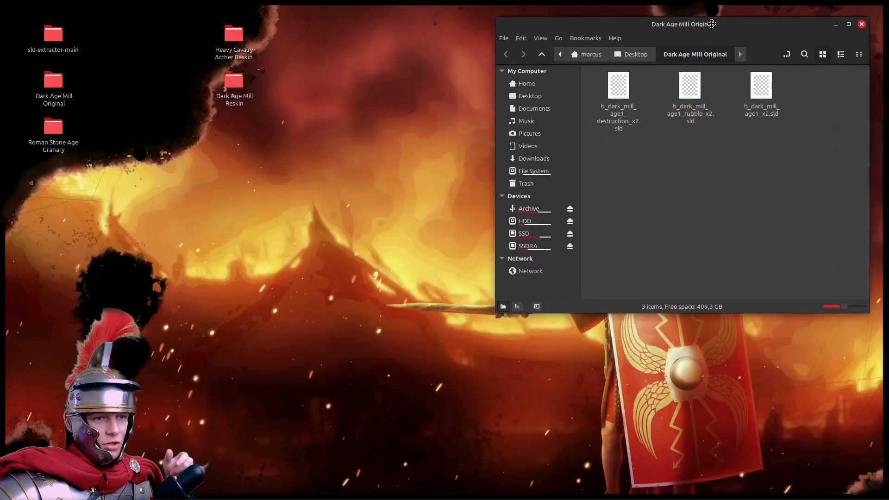
click(56, 149)
double_click(55, 149)
drag(271, 78, 706, 162)
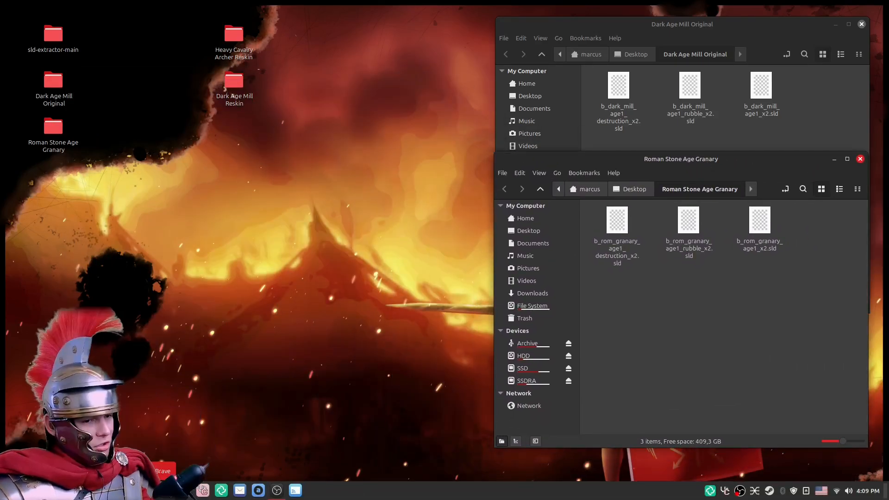
Bring up the SLD Extractor with the Dark Age Mill Original window over it, and create a folder named Done there.
click(147, 490)
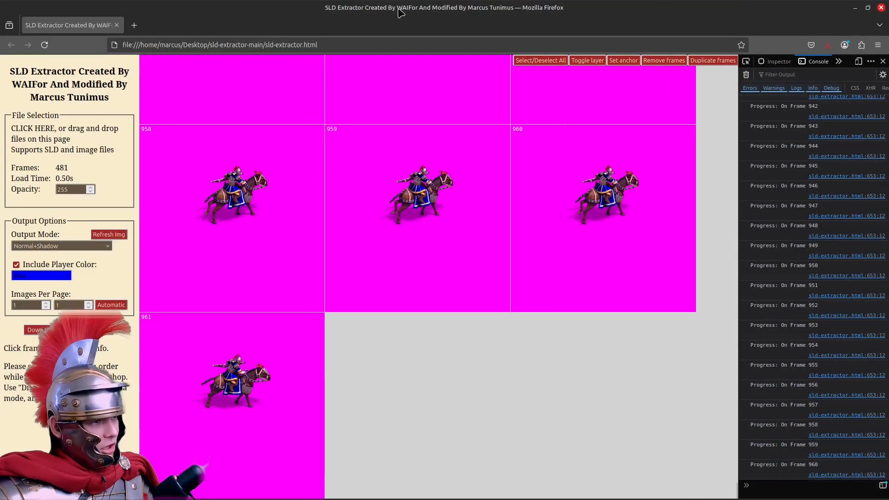
mouse_move(221, 491)
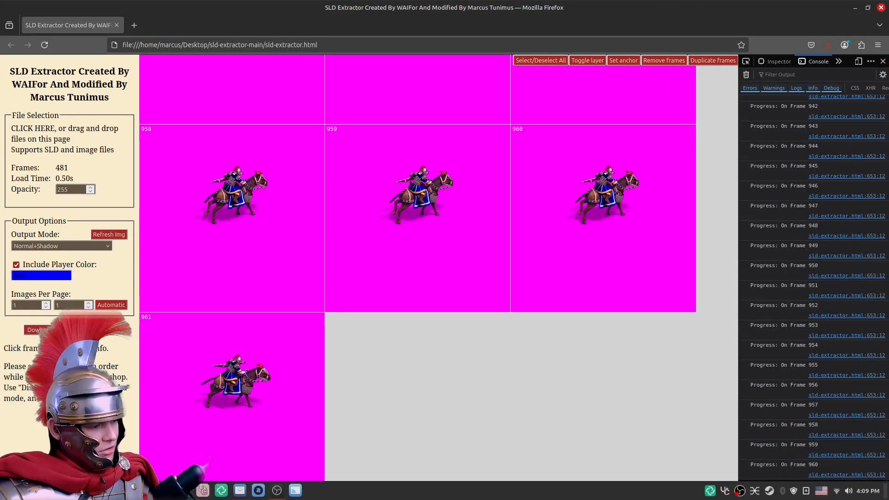
mouse_move(111, 491)
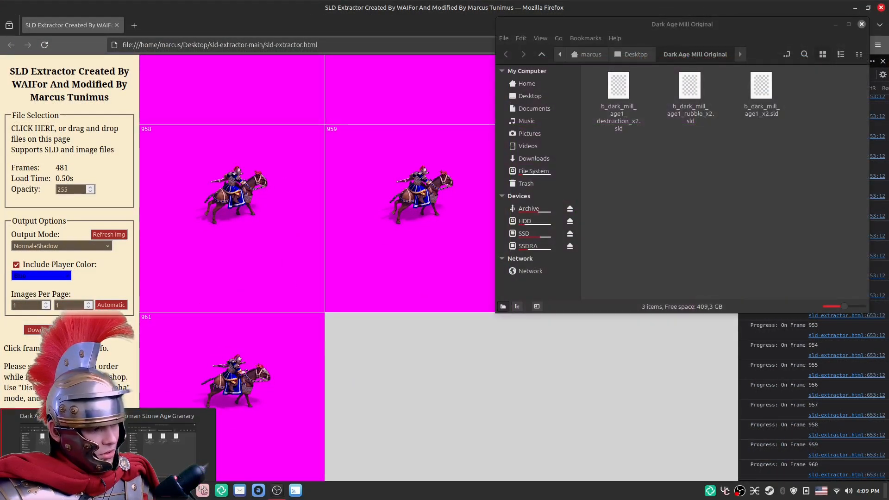
click(110, 447)
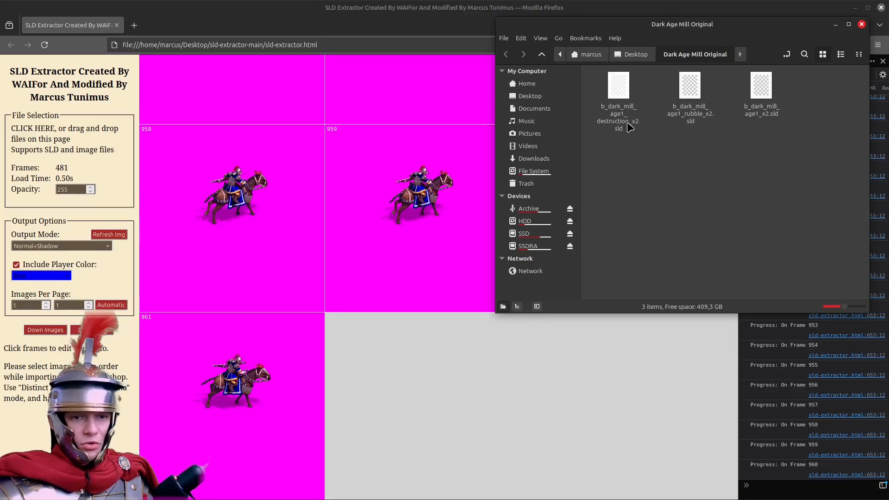
right_click(632, 152)
click(671, 165)
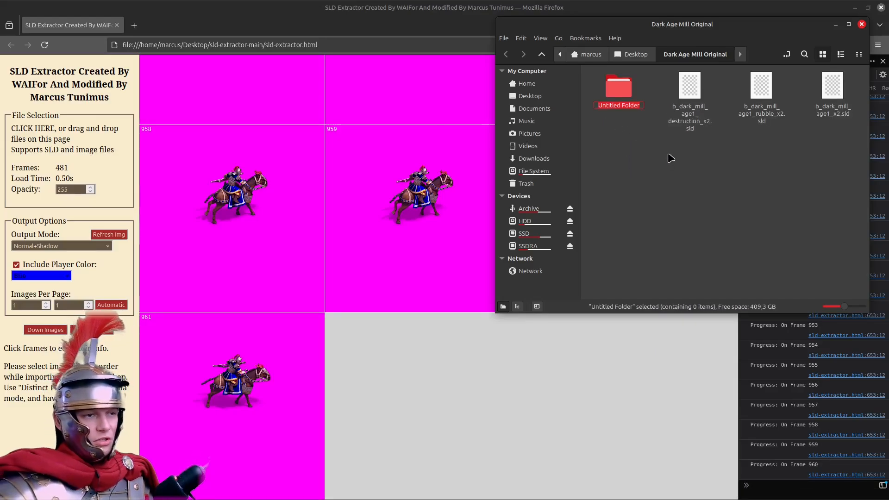
text(Done)
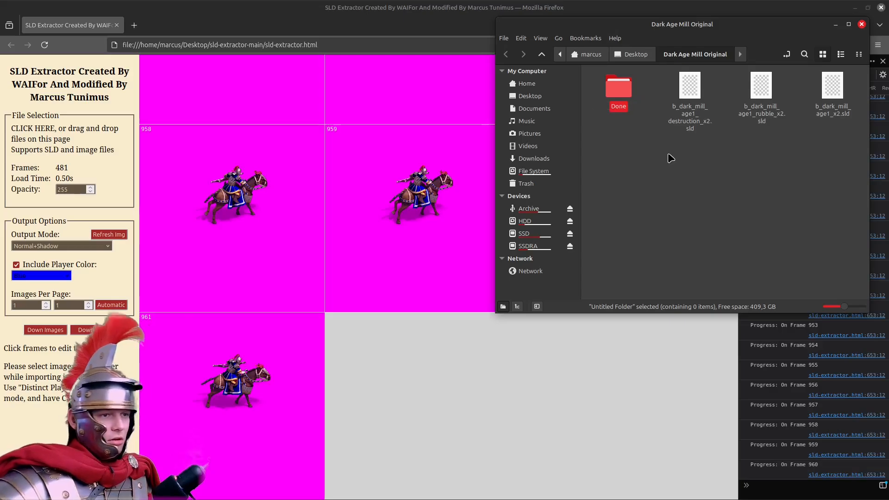
Load b_dark_mill_age1_destruction_x2.sld into the SLD Extractor and check its frame count and final frames.
click(615, 213)
drag(690, 86, 279, 250)
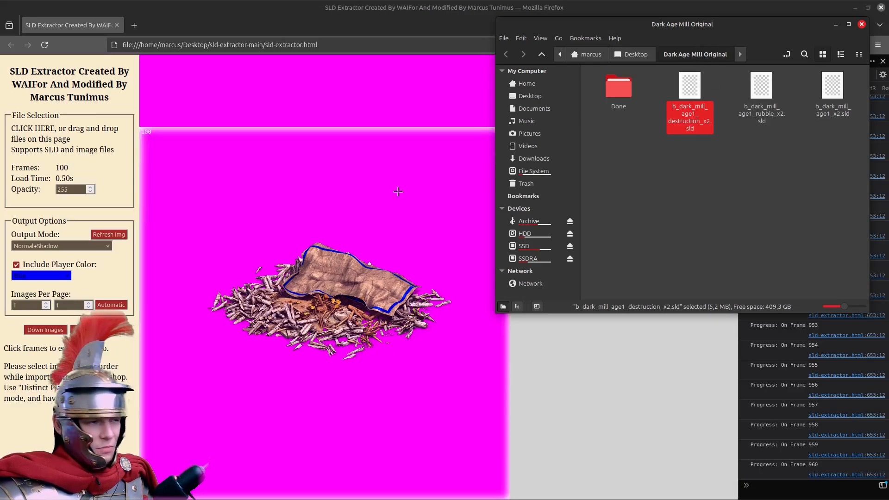
click(58, 169)
drag(55, 167, 88, 168)
click(88, 169)
scroll(444, 308, up, 5)
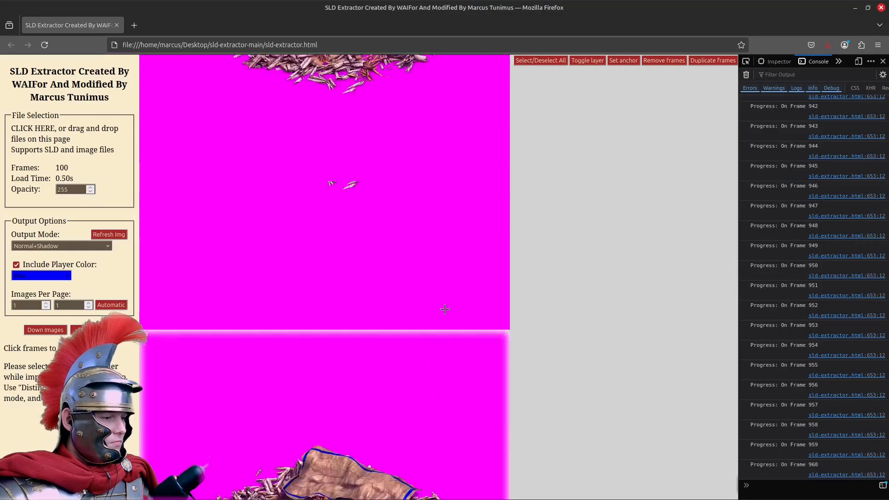
scroll(444, 308, down, 4)
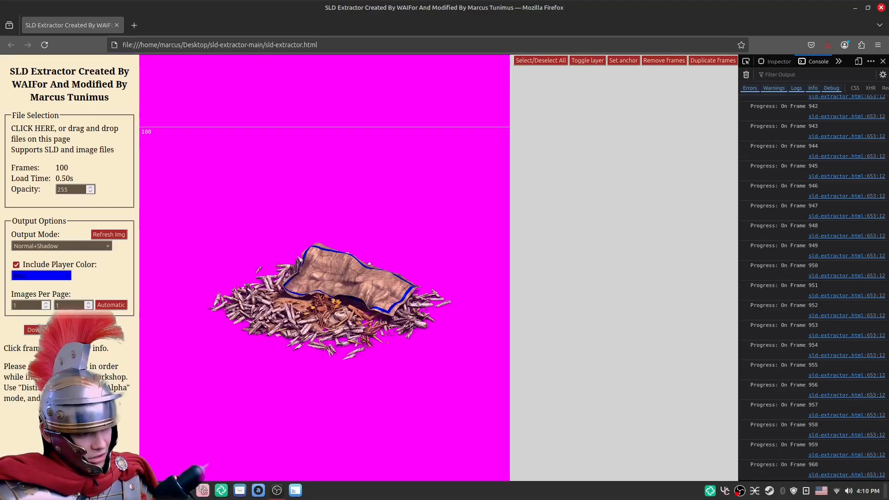
Load b_rom_granary_age1_destruction_x2.sld from Roman Stone Age Granary into the SLD Extractor and examine its frame count and frames.
click(295, 489)
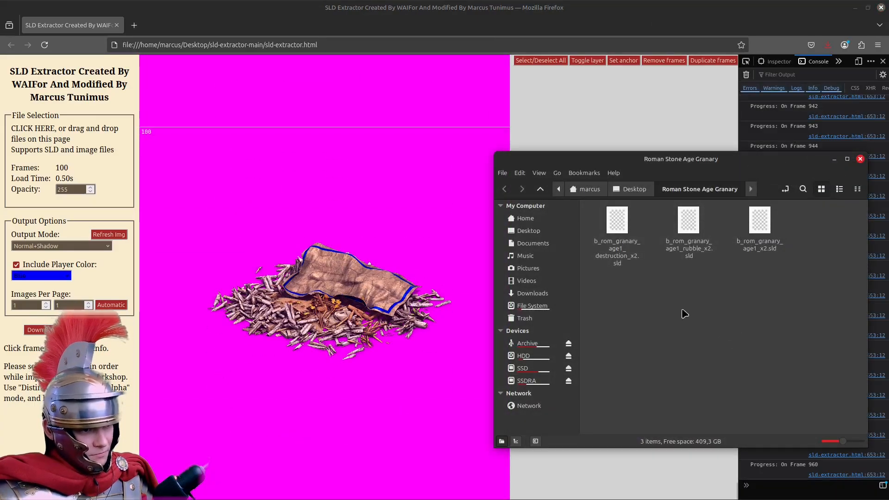
drag(616, 222, 259, 162)
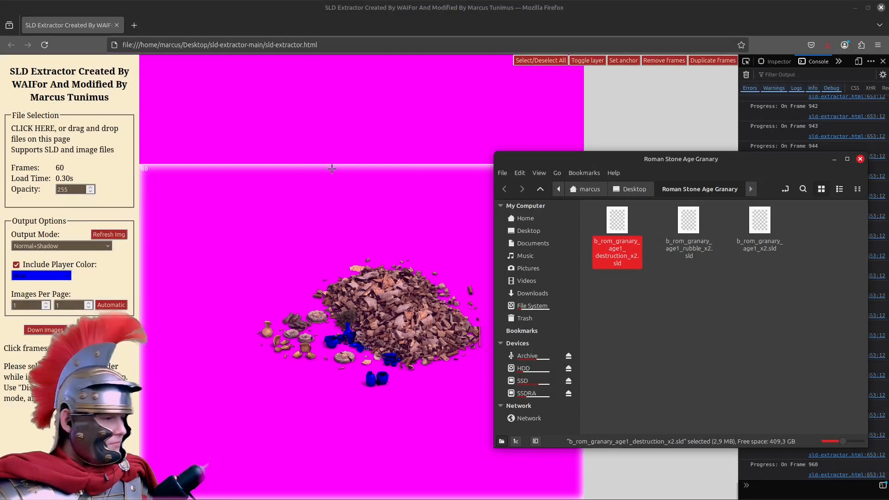
click(232, 207)
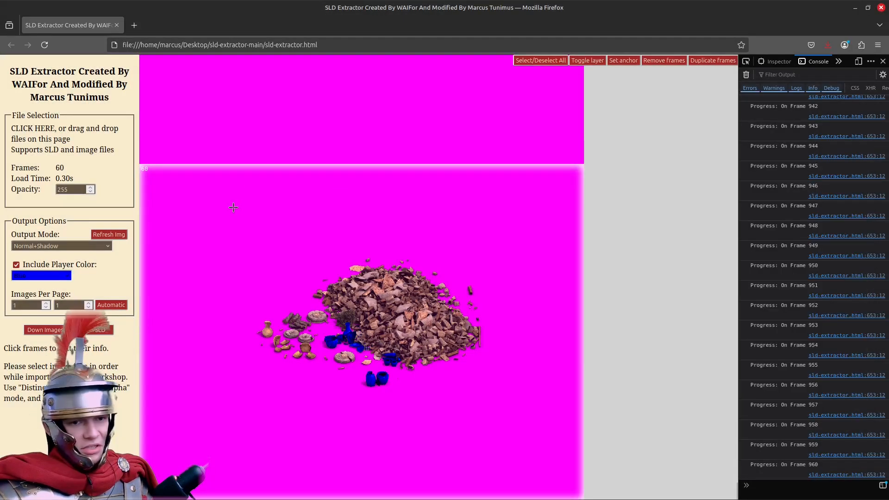
scroll(607, 204, up, 15)
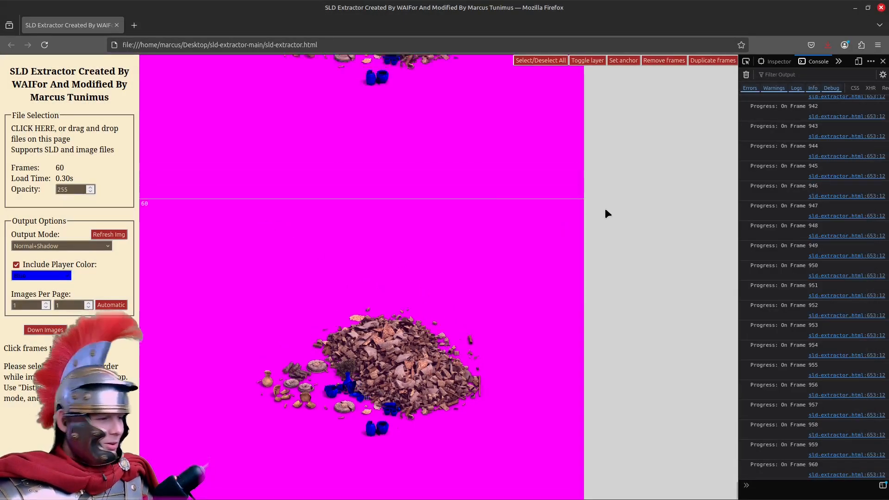
scroll(604, 217, down, 15)
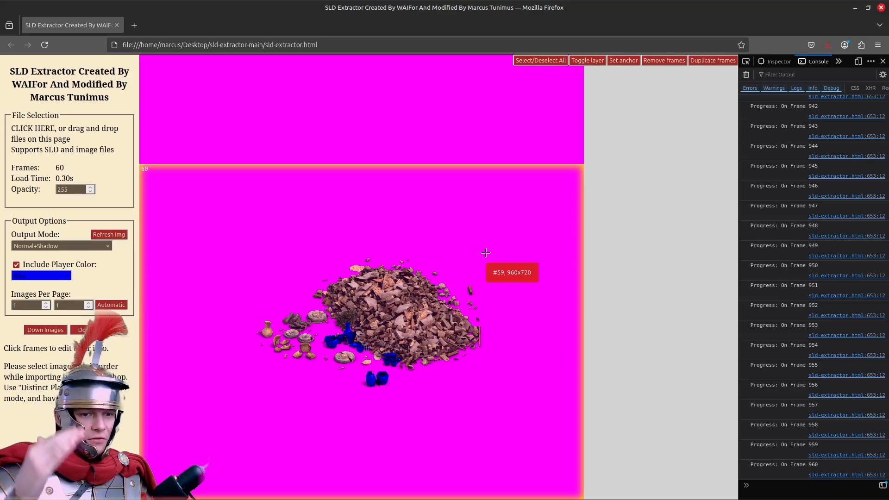
Look through the closing frames of the rubble animation, up to the final frame 60.
scroll(485, 252, up, 15)
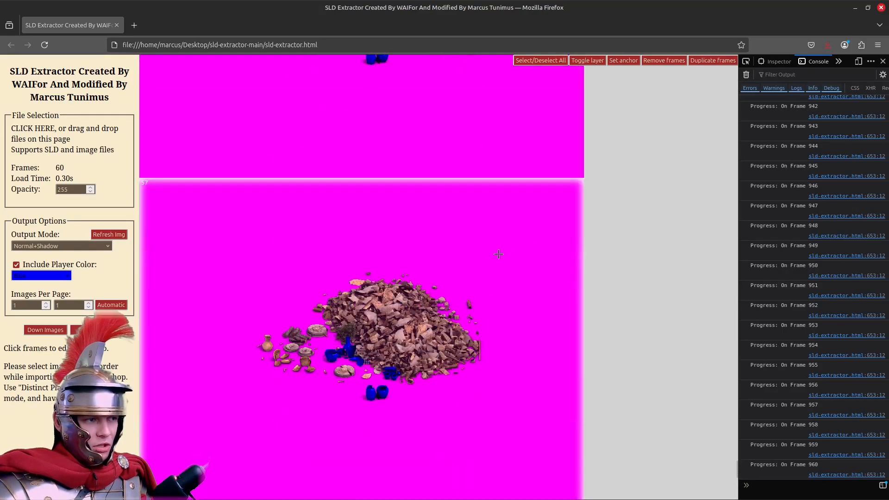
scroll(378, 325, down, 15)
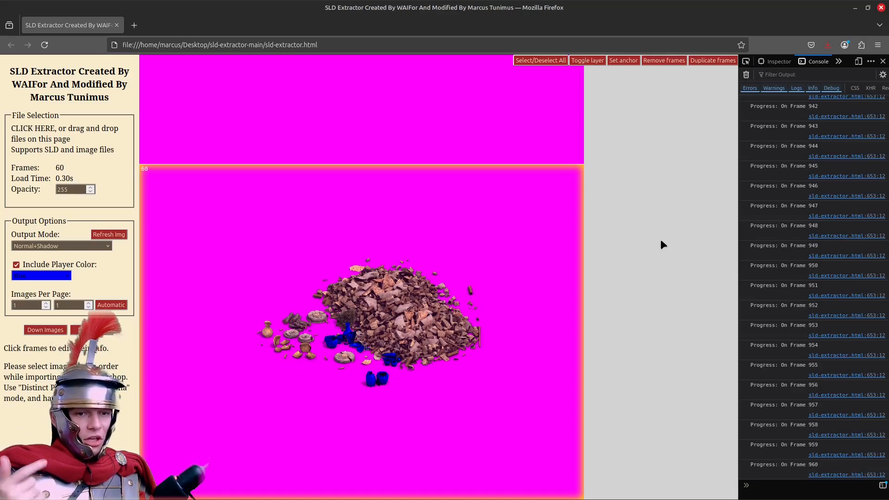
scroll(402, 259, up, 20)
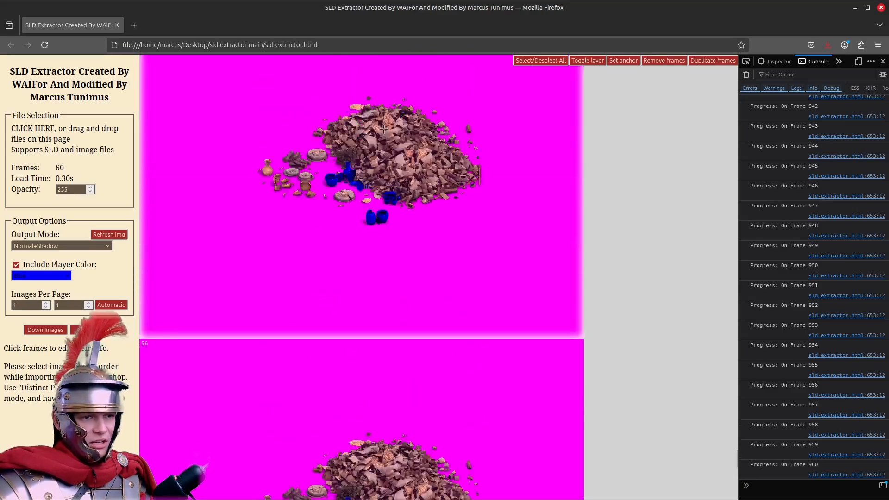
scroll(381, 254, up, 12)
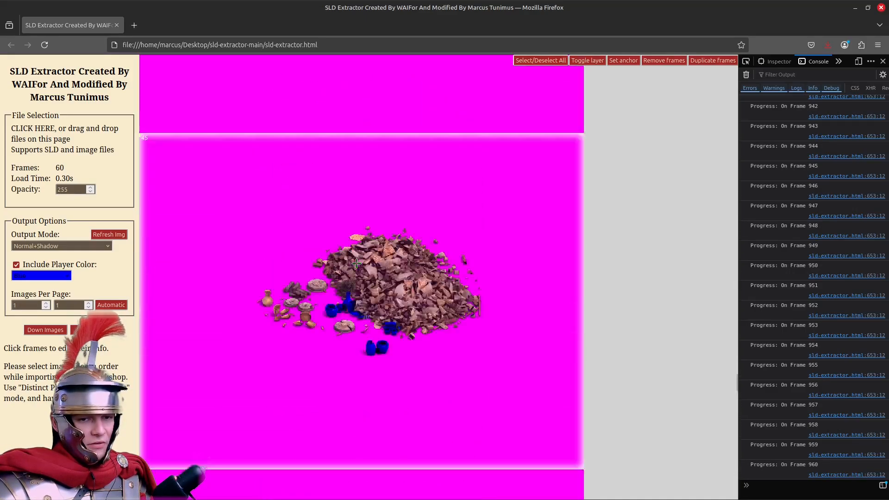
scroll(350, 108, down, 14)
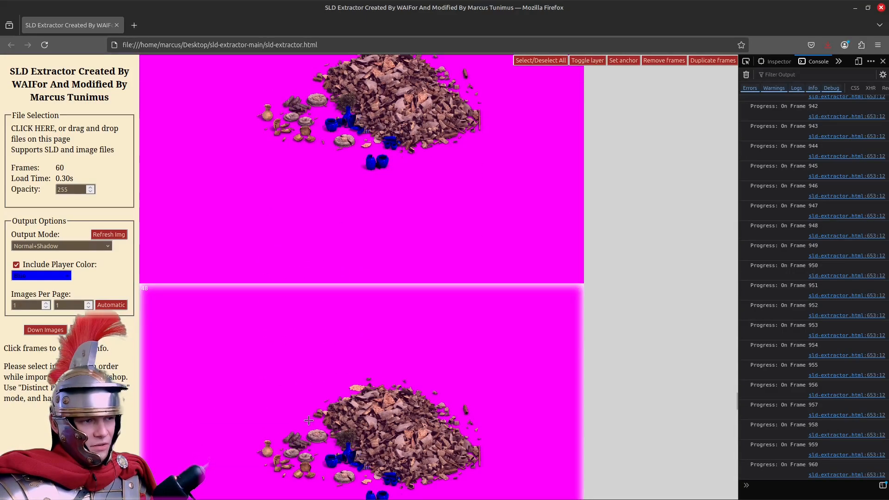
scroll(558, 381, down, 20)
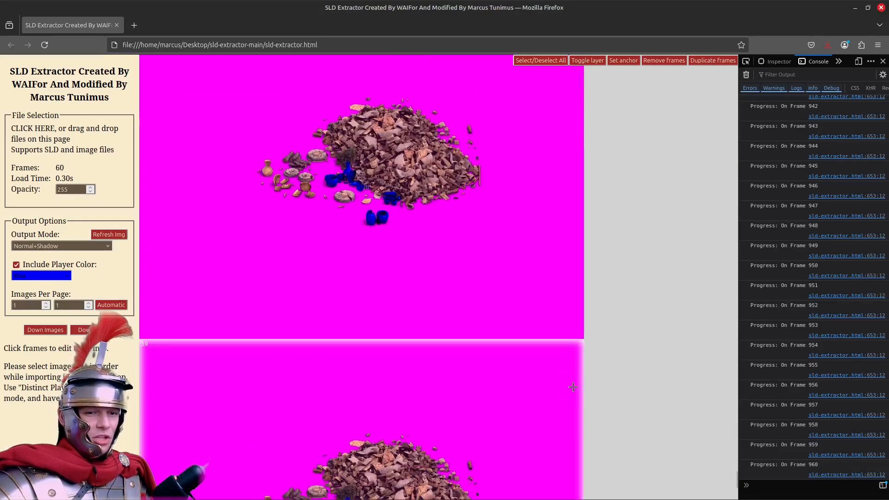
scroll(611, 352, down, 5)
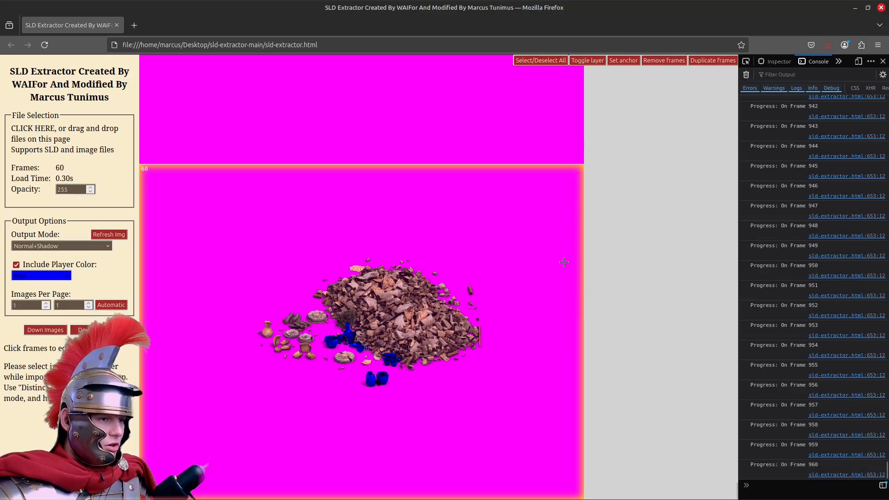
Select frame 60 and duplicate it to add extra copies at the end of the animation.
click(563, 224)
click(494, 232)
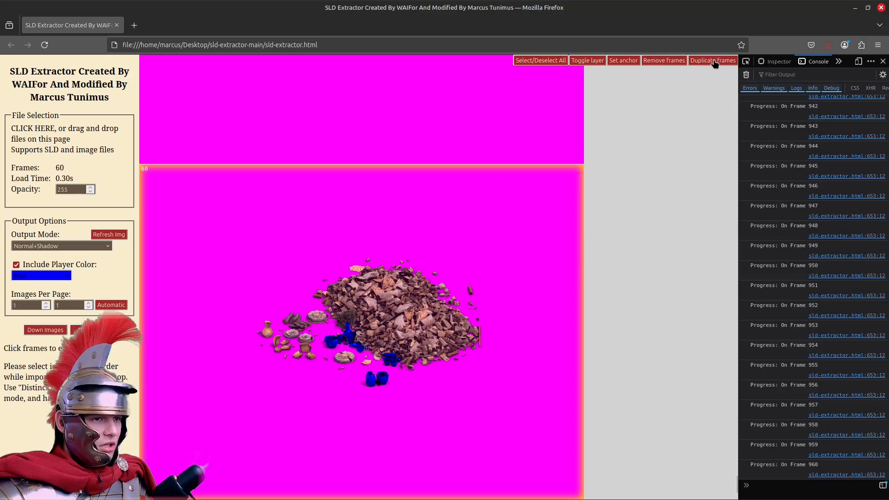
click(535, 251)
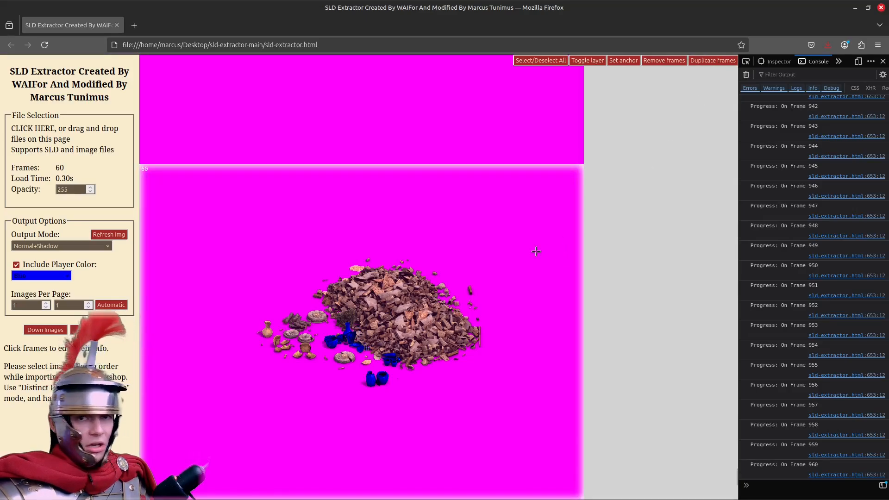
click(569, 236)
click(715, 64)
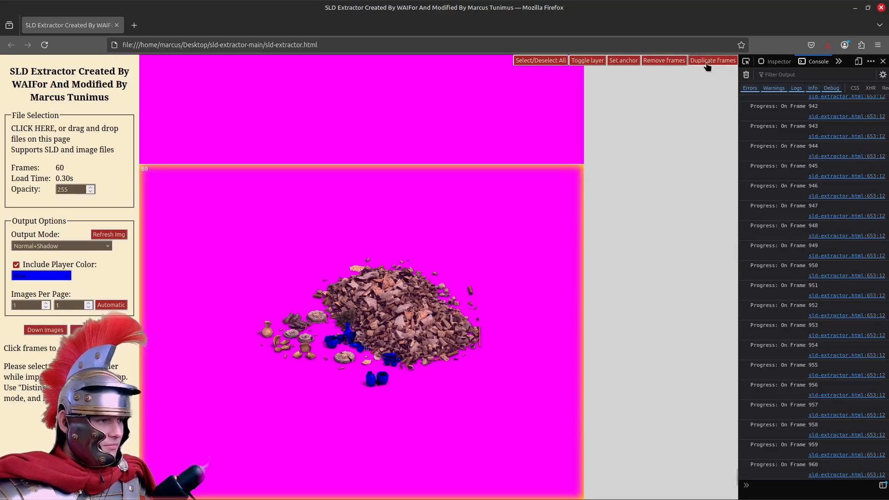
click(548, 264)
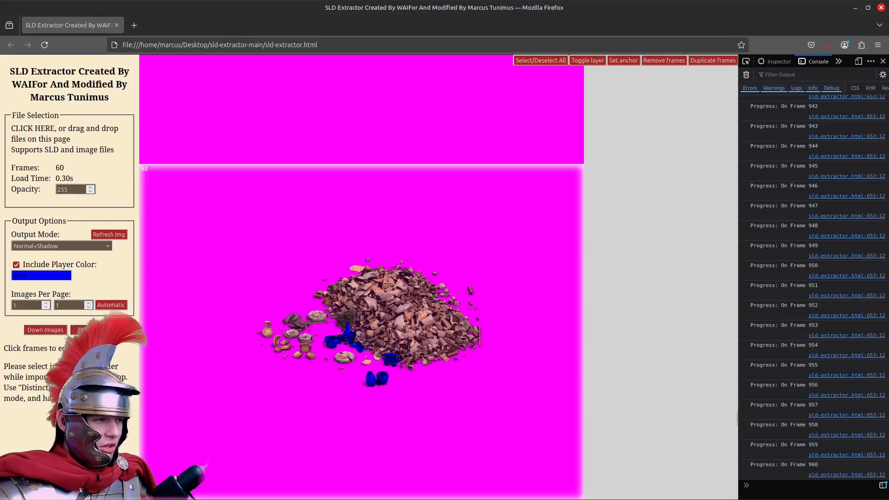
Select frame 60 again and keep duplicating it until the animation reaches frame 100.
scroll(442, 218, down, 4)
scroll(368, 200, down, 20)
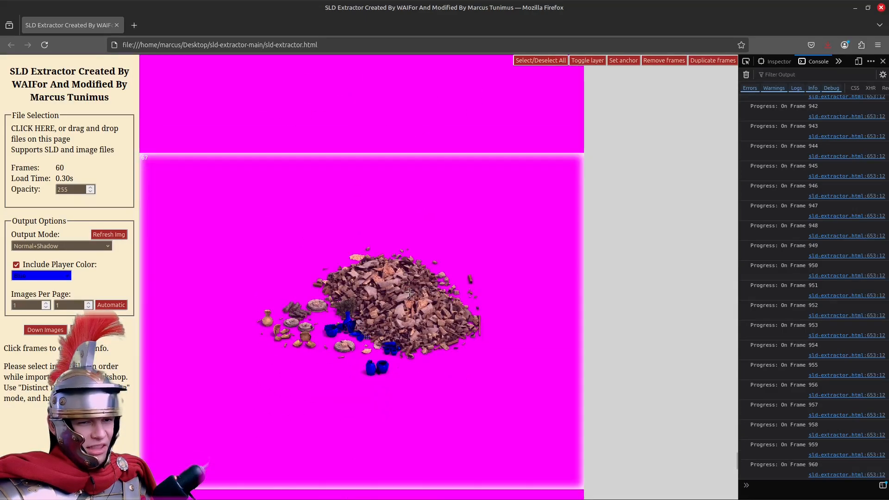
scroll(473, 290, down, 2)
scroll(490, 293, up, 20)
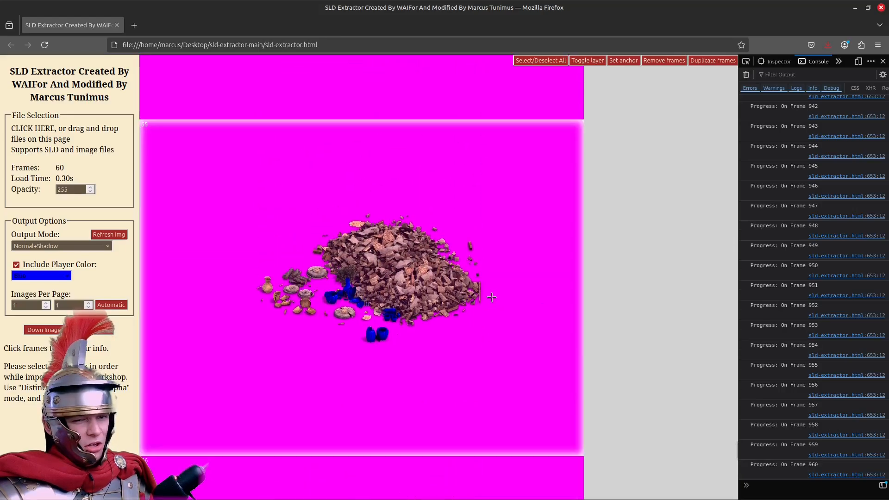
scroll(496, 299, up, 20)
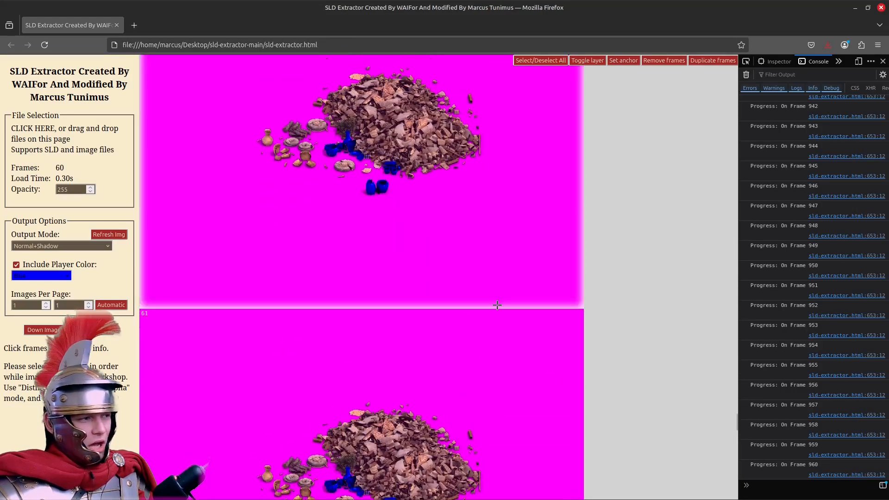
scroll(480, 324, up, 5)
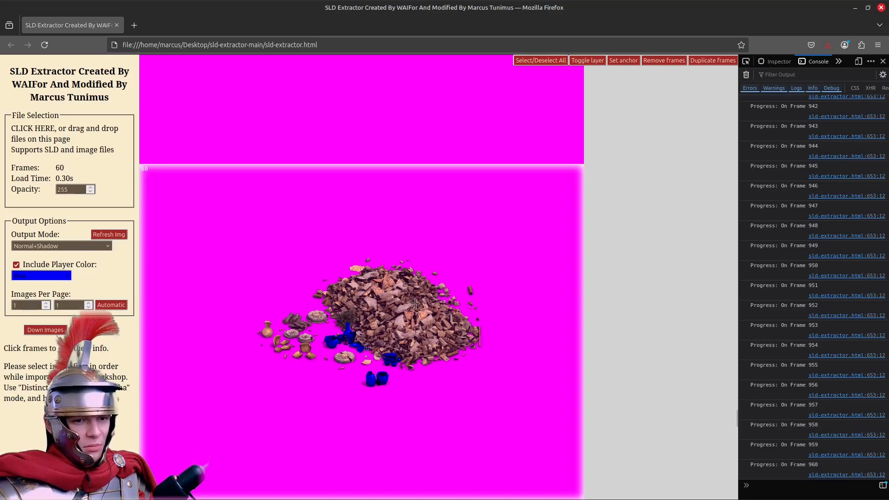
click(488, 309)
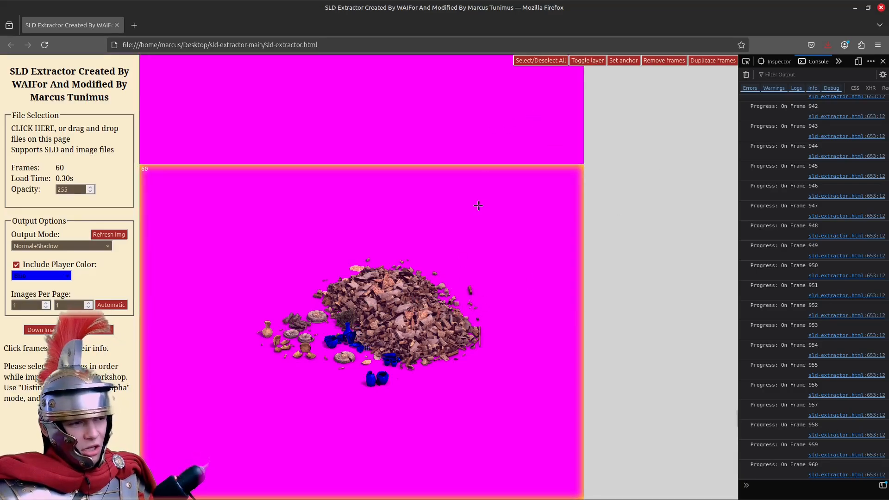
scroll(658, 244, down, 15)
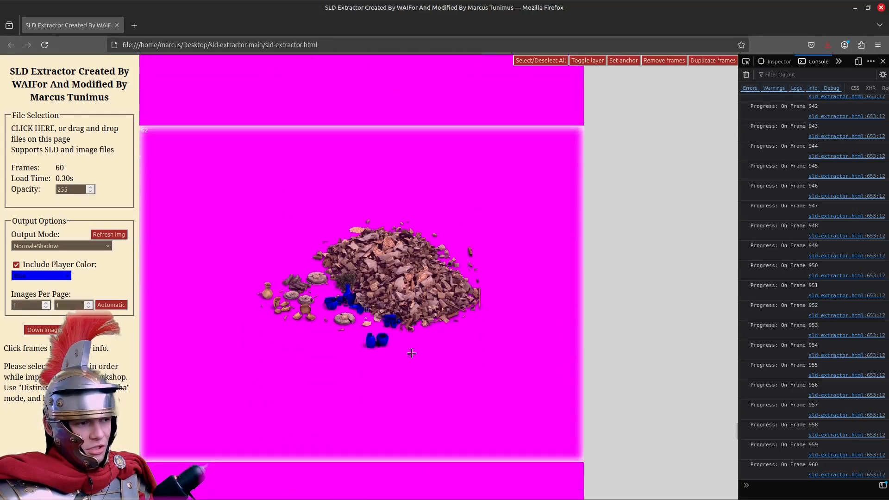
scroll(614, 310, up, 15)
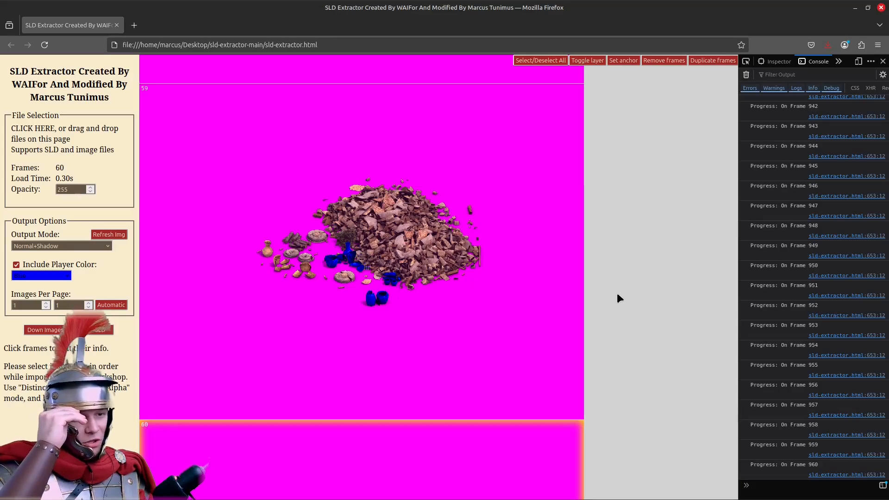
scroll(396, 404, down, 8)
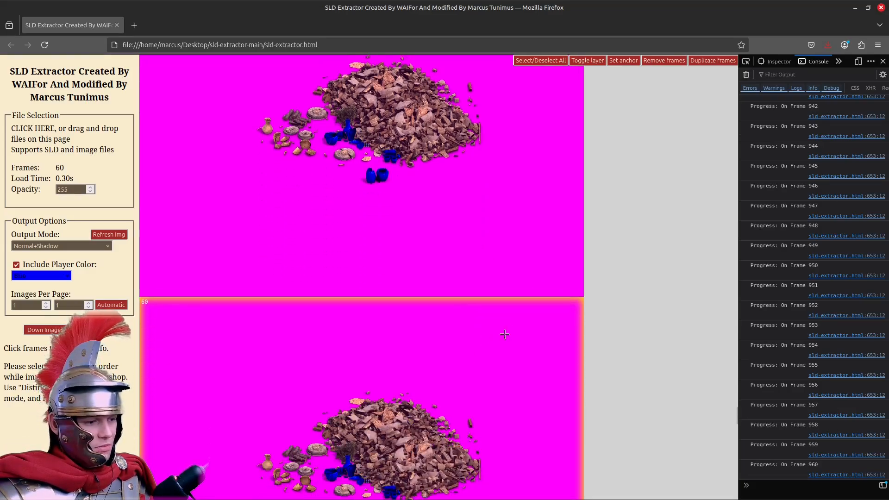
scroll(578, 298, up, 2)
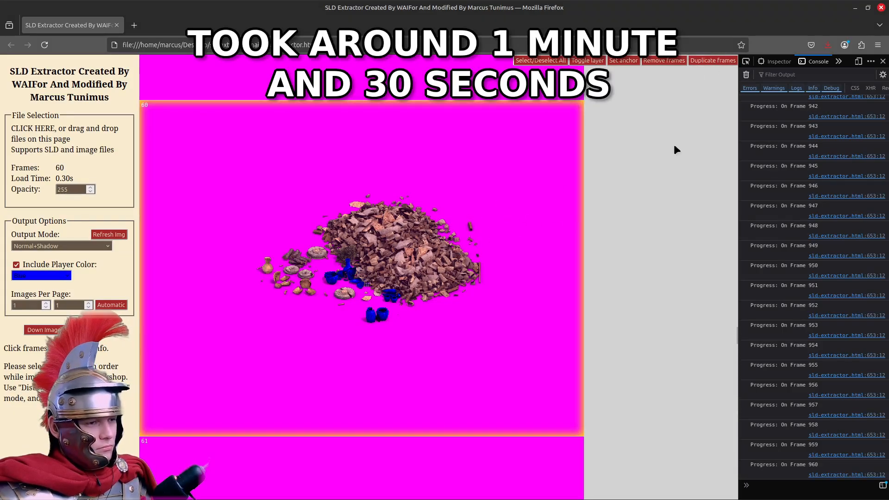
drag(735, 317, 725, 493)
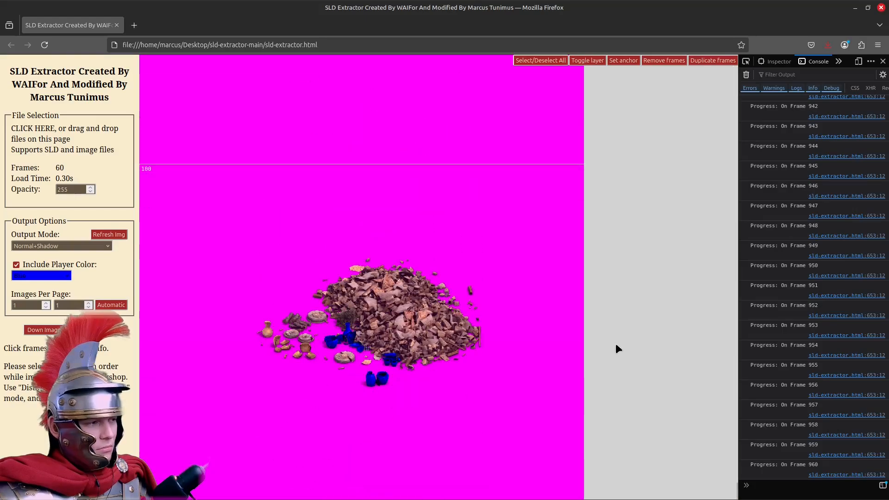
Export the extended animation as the SLD file b_rom_granary_age1_destruction_x2.sld.sld in the Downloads folder.
click(445, 346)
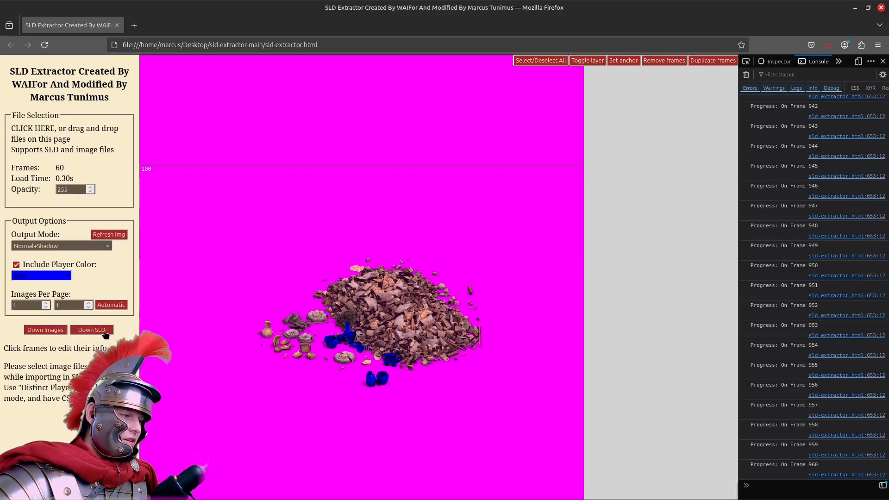
click(104, 331)
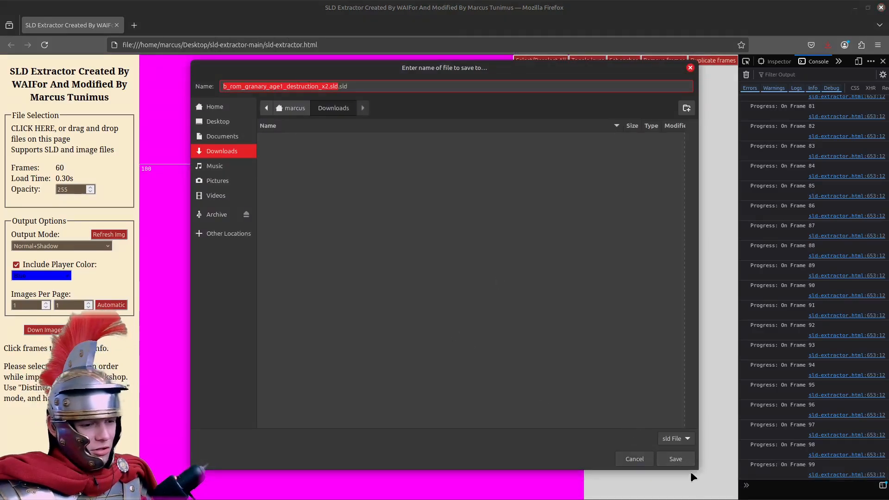
click(675, 458)
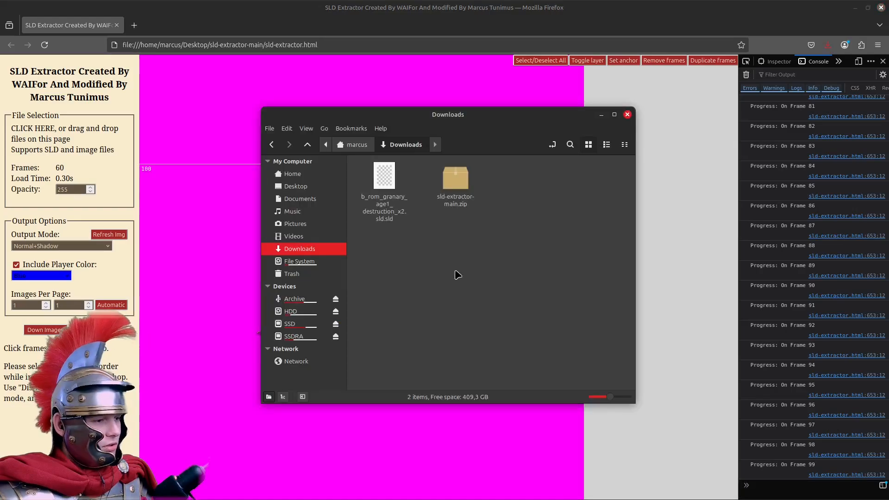
Move b_rom_granary_age1_destruction_x2.sld.sld from Downloads into the Dark Age Mill Original folder.
click(401, 213)
right_click(401, 213)
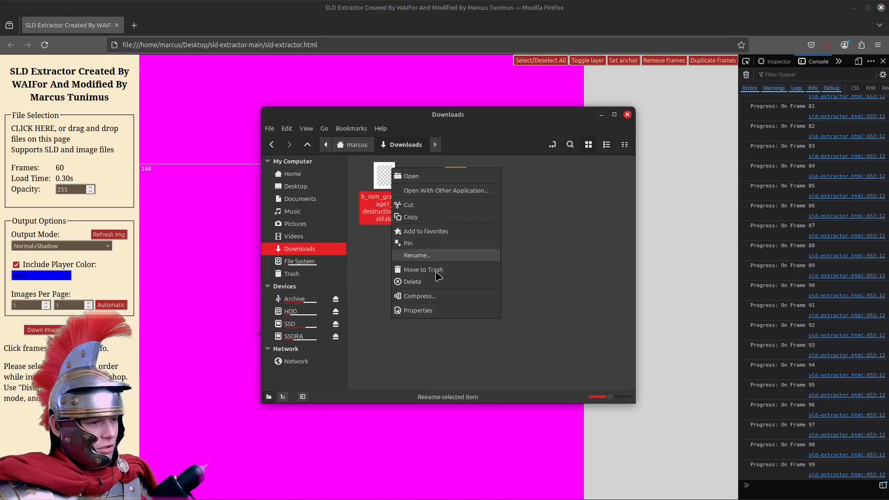
click(408, 217)
mouse_move(55, 490)
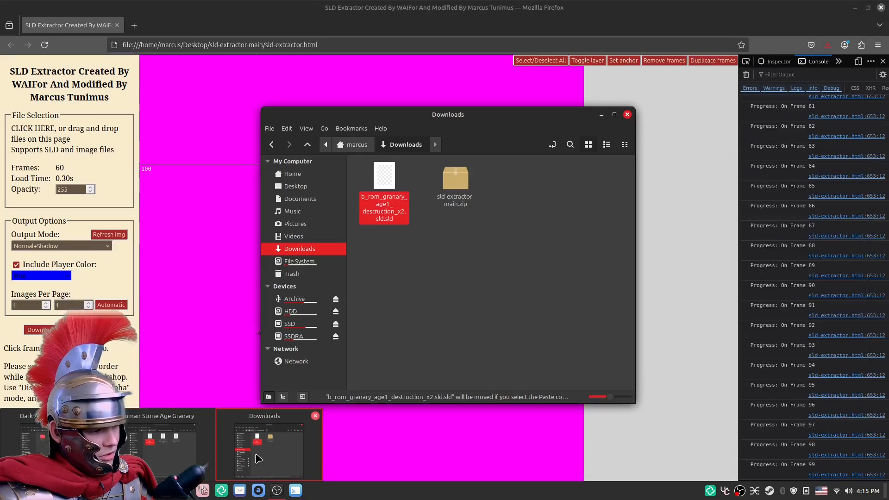
click(42, 445)
click(701, 195)
right_click(668, 176)
click(690, 273)
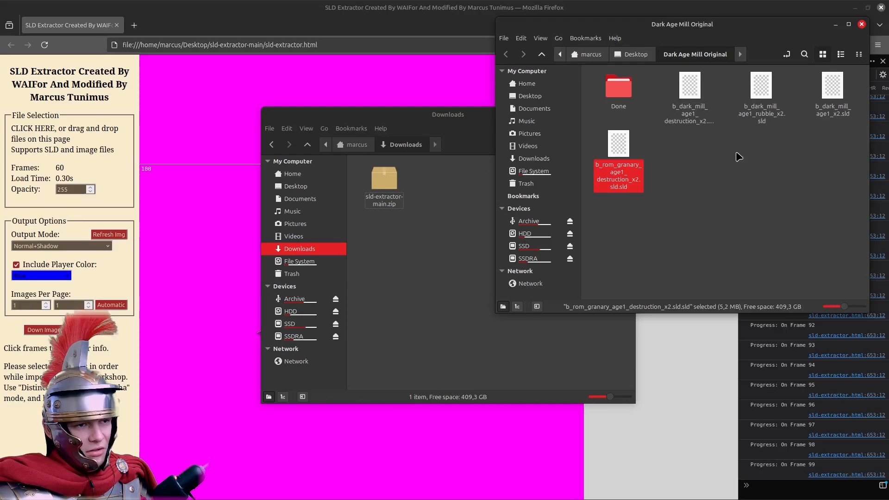
click(640, 169)
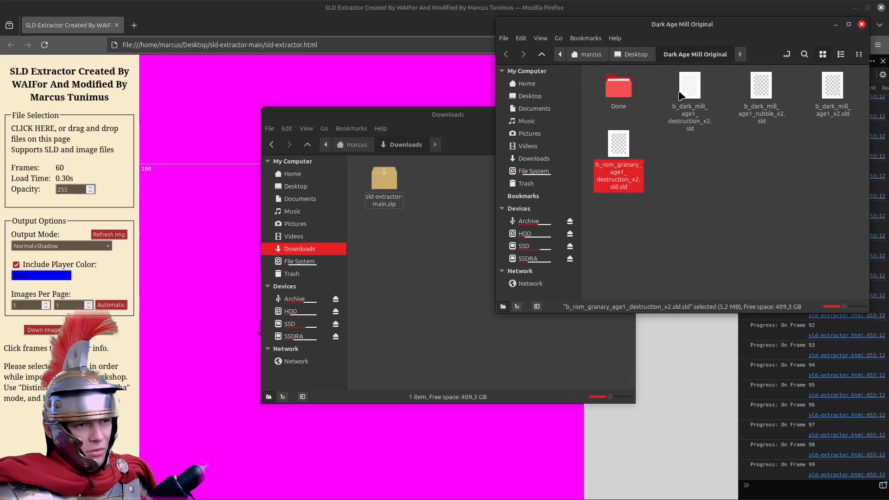
Copy the name b_dark_mill_age1_destruction_x2 from the original destruction file without renaming it.
click(697, 112)
right_click(697, 112)
click(732, 194)
key(super+c)
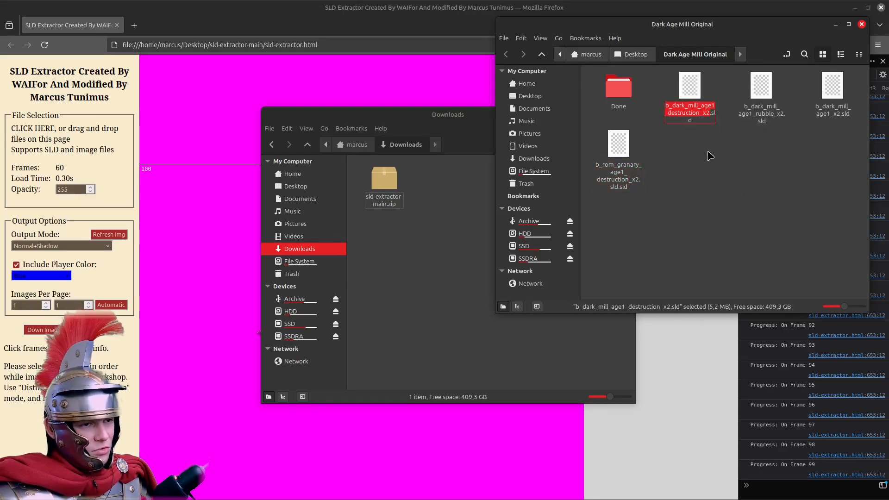
right_click(686, 107)
click(702, 136)
click(689, 147)
Permanently delete the original b_dark_mill_age1_destruction_x2.sld file.
right_click(689, 81)
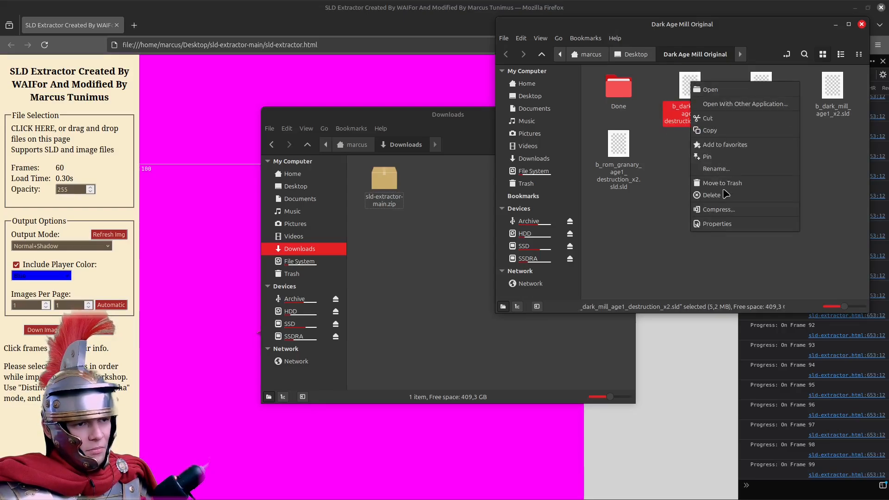
click(717, 195)
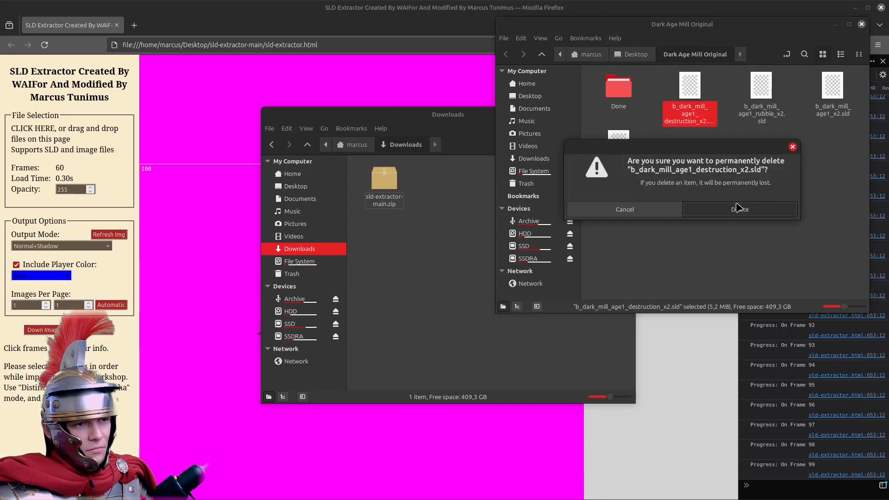
click(738, 208)
Rename the exported granary destruction file as b_dark_mill_age1_destruction_x2.sld using the copied name.
right_click(836, 110)
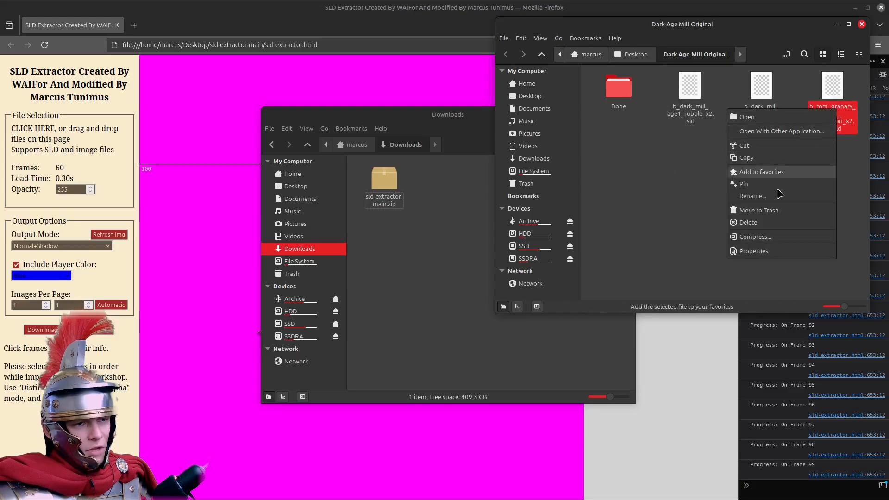
click(752, 195)
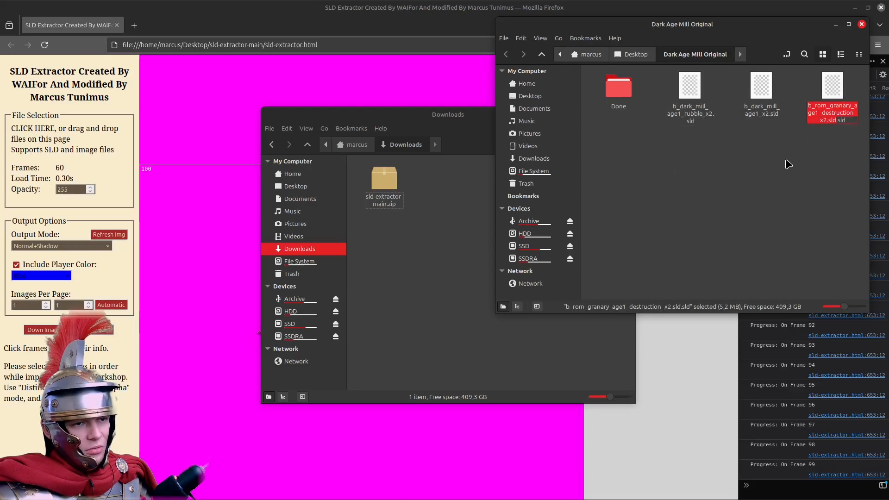
right_click(839, 110)
click(793, 144)
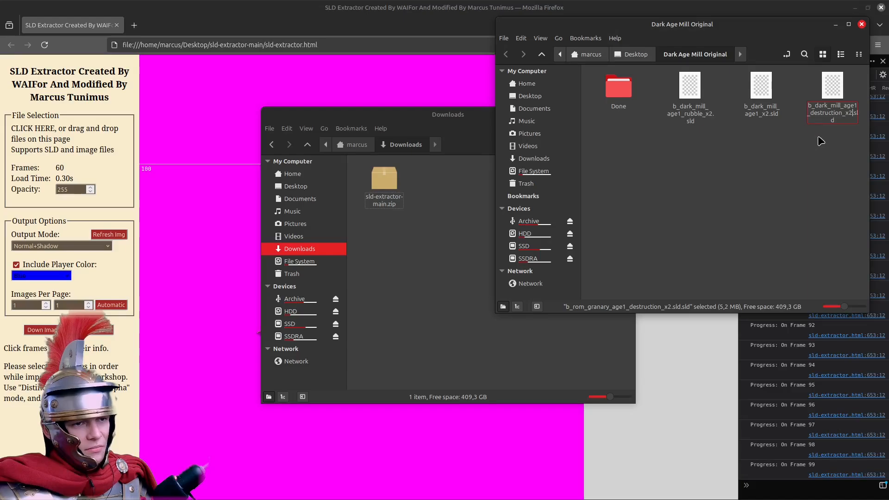
click(822, 141)
click(694, 85)
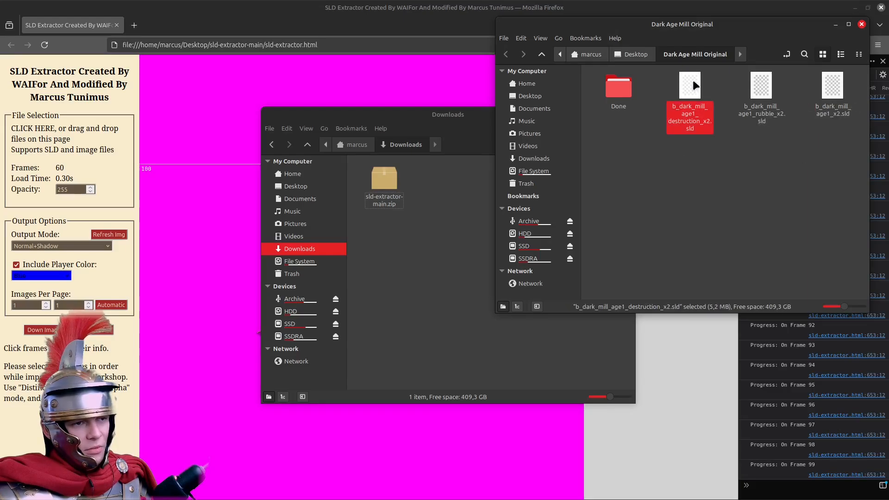
Move b_dark_mill_age1_destruction_x2.sld into the Done subfolder and return to the Dark Age Mill Original folder.
right_click(692, 84)
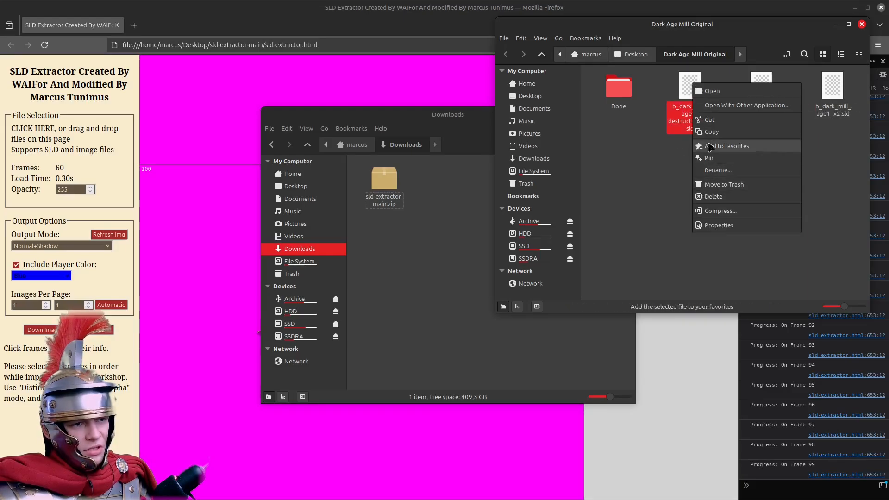
click(706, 119)
double_click(619, 88)
right_click(642, 154)
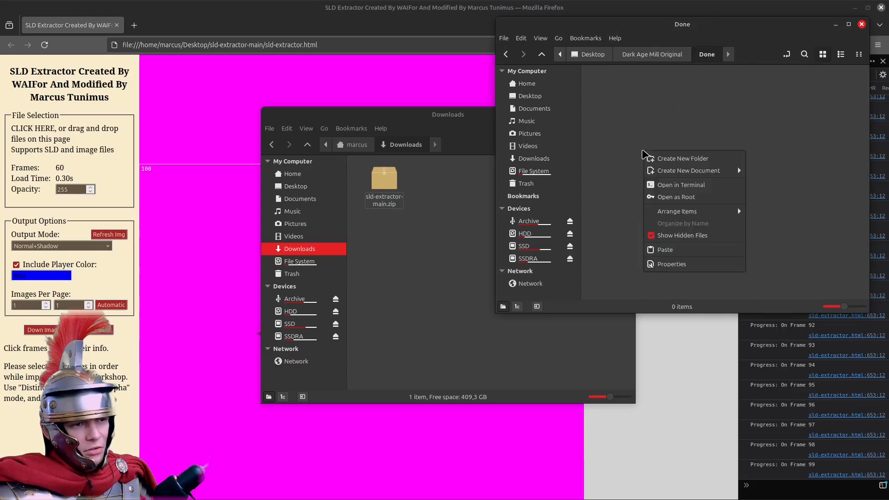
click(665, 249)
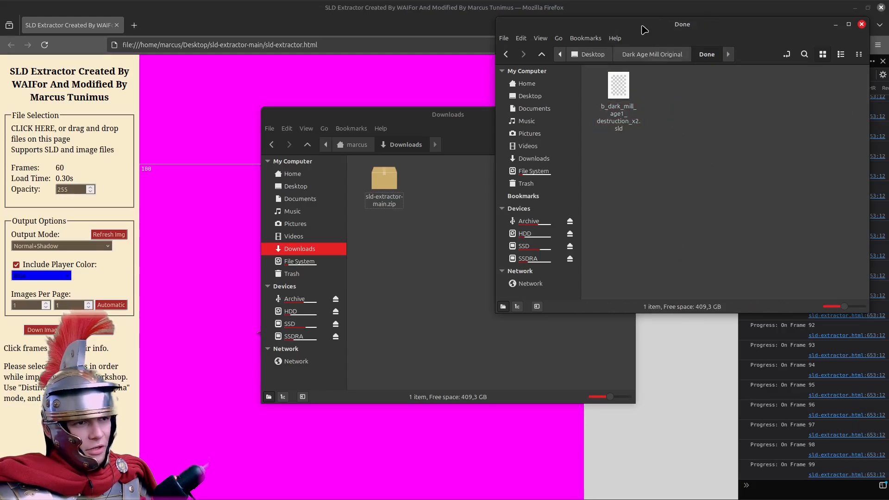
click(659, 55)
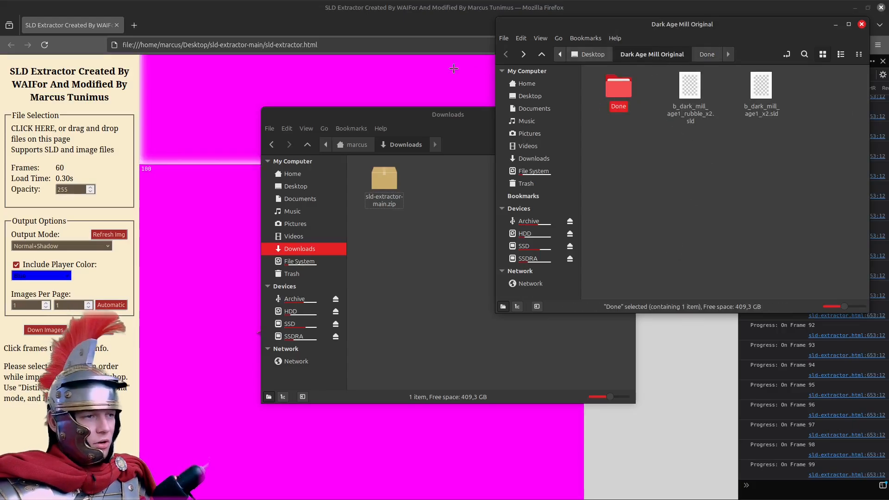
Load b_dark_mill_age1_rubble_x2.sld and b_rom_granary_age1_rubble_x2.sld in turn into the SLD extractor to compare their frame counts.
drag(689, 93, 205, 164)
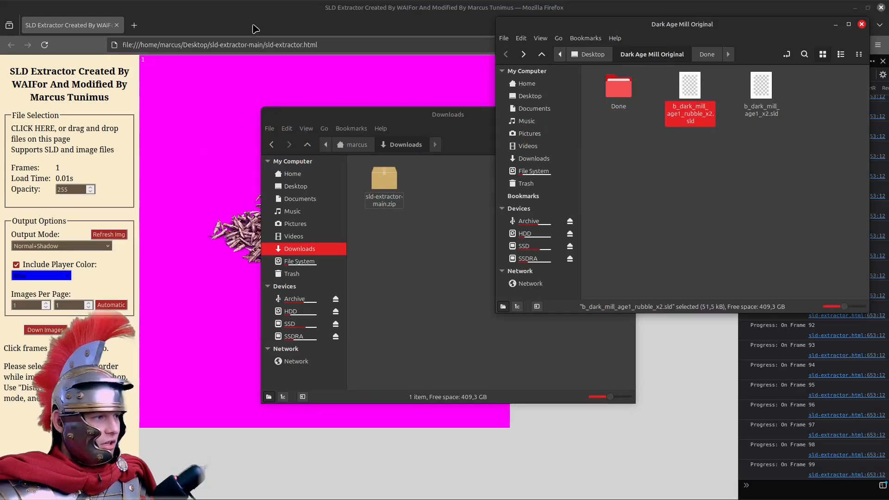
click(254, 15)
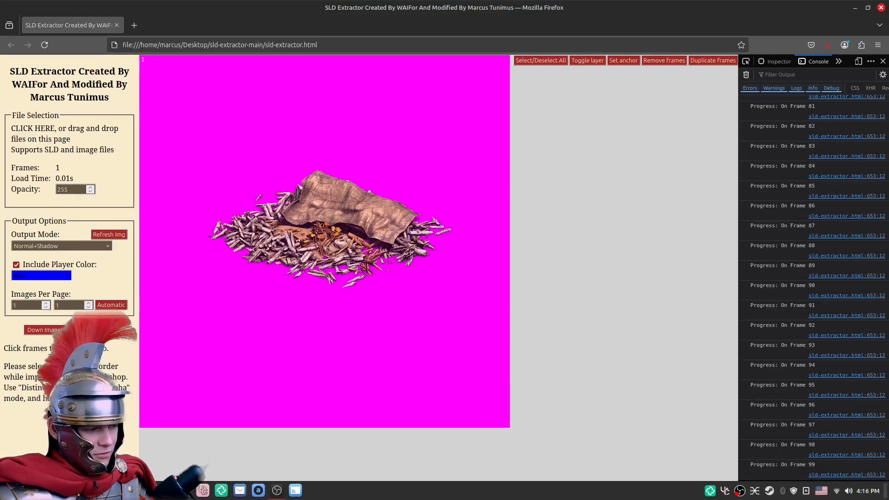
mouse_move(147, 490)
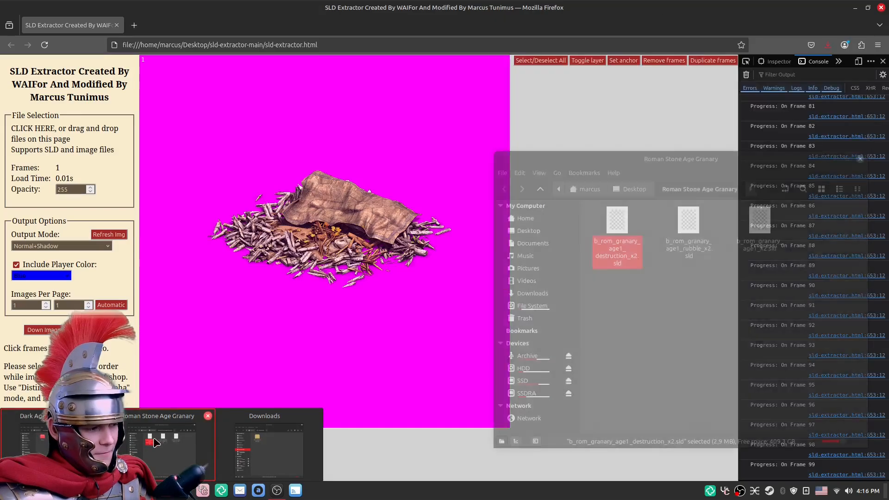
click(163, 444)
drag(686, 249, 287, 180)
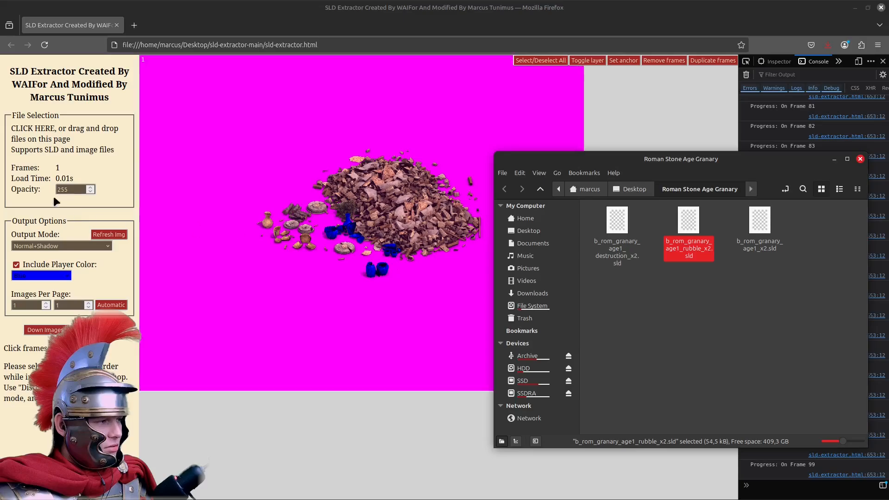
Create a folder named Remove inside the Roman Stone Age Granary folder.
right_click(686, 334)
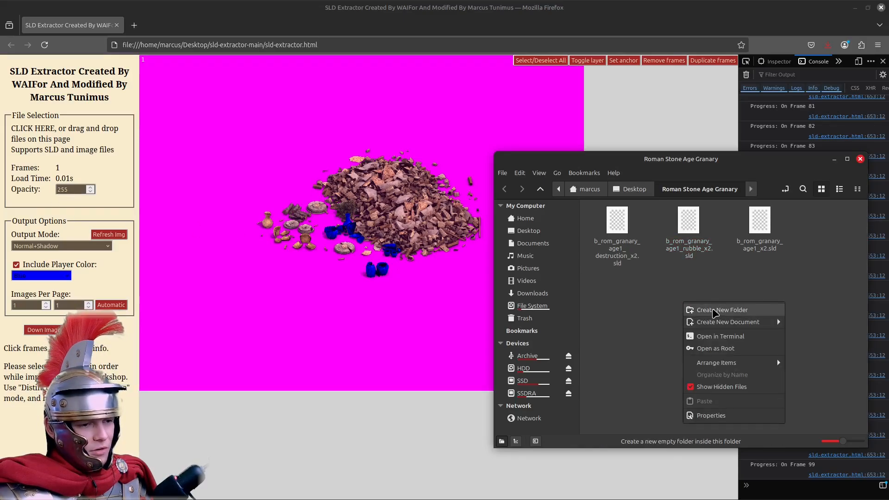
click(700, 307)
text(Remove)
key(Return)
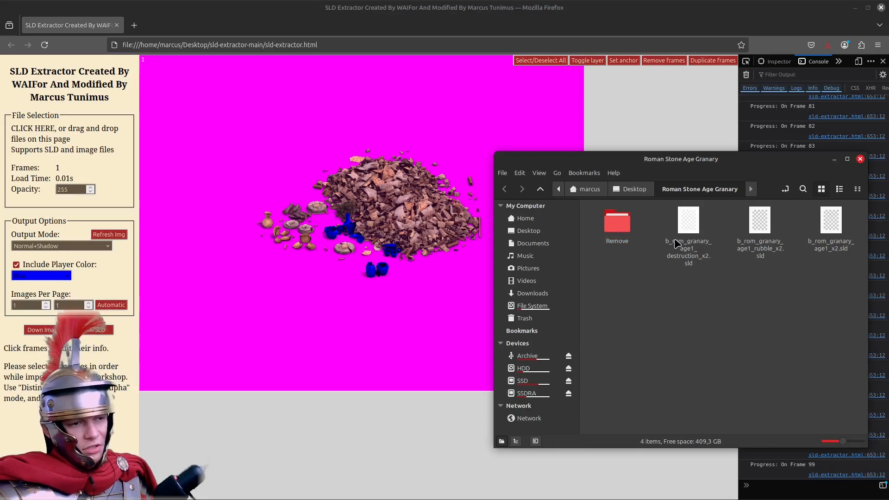
Move b_rom_granary_age1_destruction_x2.sld into the Remove folder and return to the Roman Stone Age Granary folder.
right_click(686, 239)
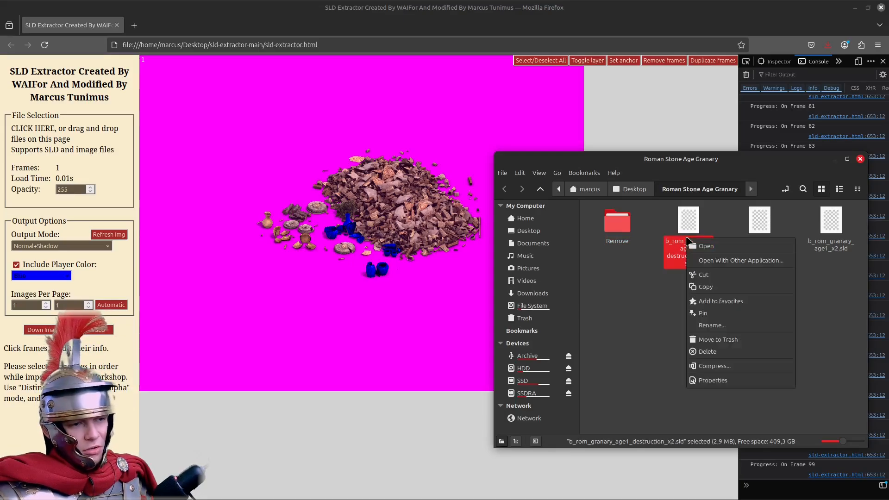
click(710, 276)
double_click(621, 226)
right_click(667, 270)
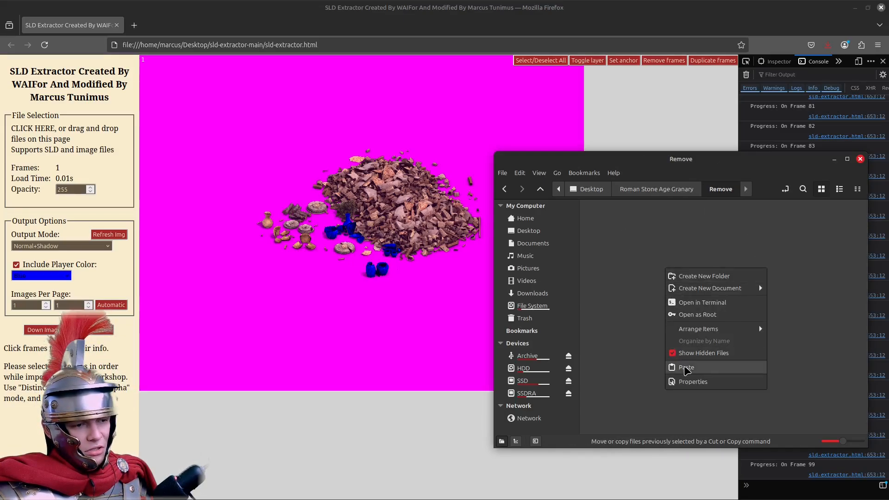
click(685, 367)
click(656, 189)
Copy b_rom_granary_age1_rubble_x2.sld from the Roman Stone Age Granary folder into the Dark Age Mill Original folder.
click(688, 250)
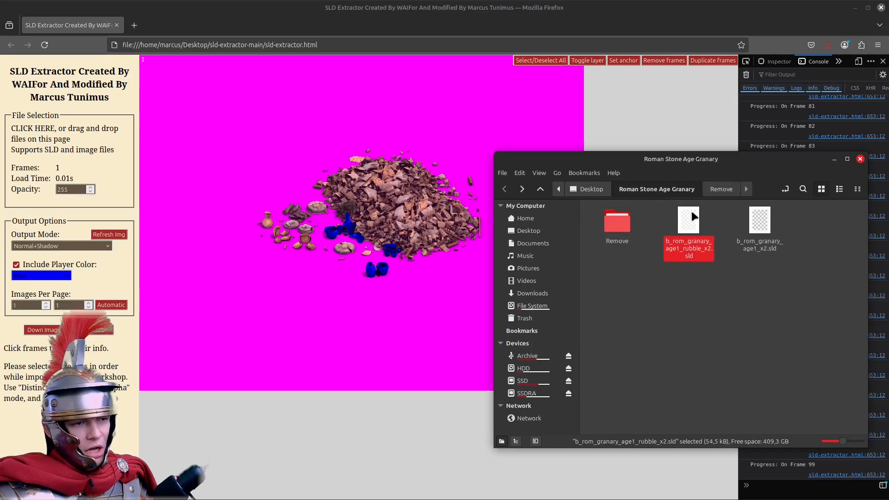
right_click(692, 214)
click(711, 261)
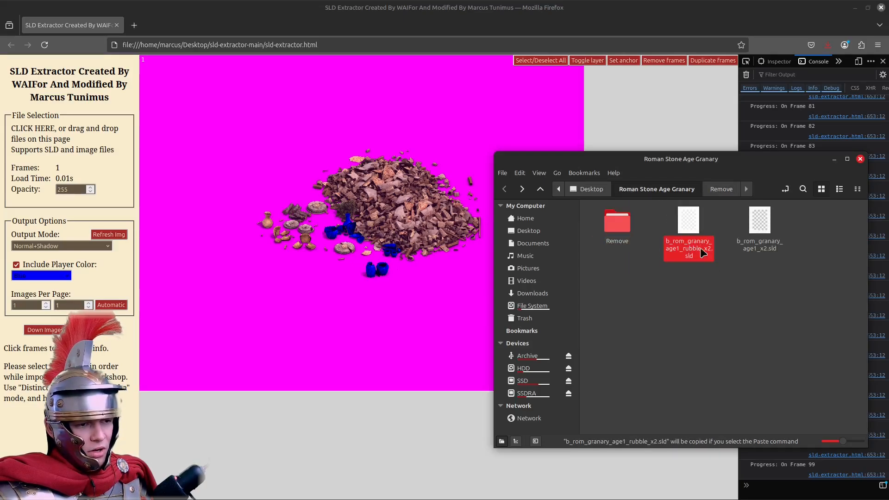
mouse_move(138, 490)
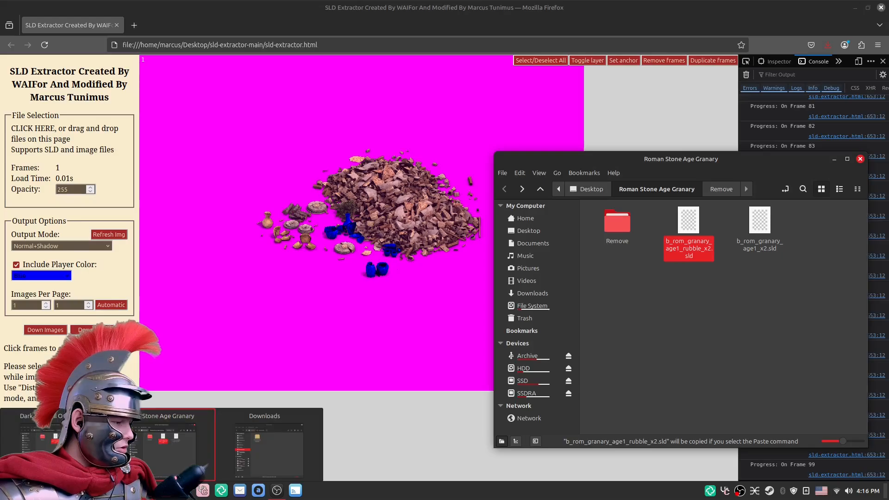
click(53, 447)
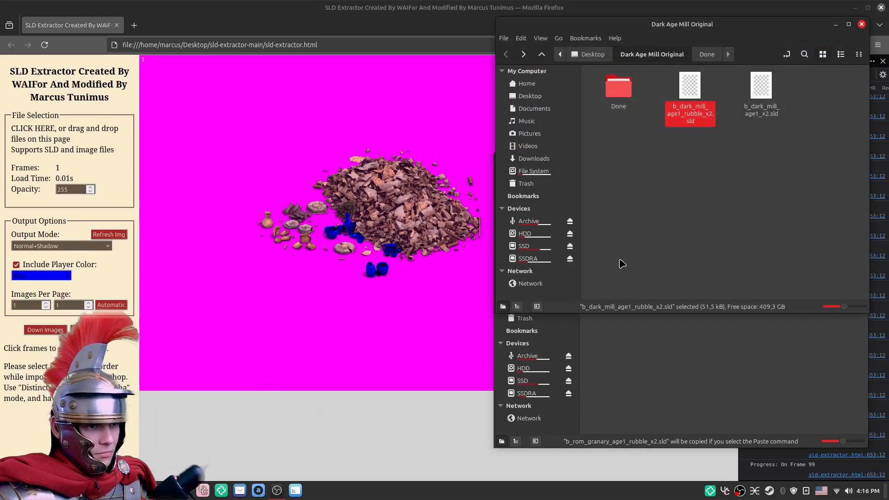
click(713, 144)
right_click(714, 143)
click(734, 241)
click(753, 161)
Copy the name b_dark_mill_age1_rubble_x2 from the original mill rubble file without renaming it.
click(690, 110)
right_click(691, 111)
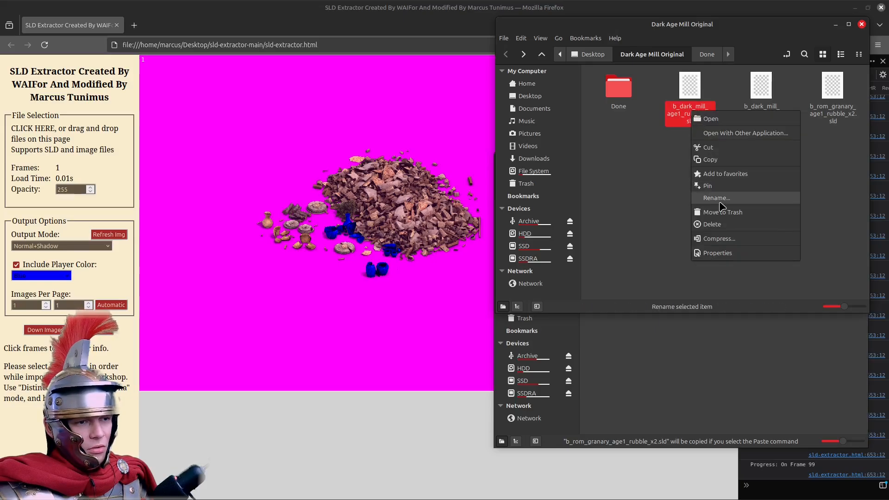
click(715, 198)
right_click(690, 112)
click(711, 135)
click(710, 136)
click(699, 112)
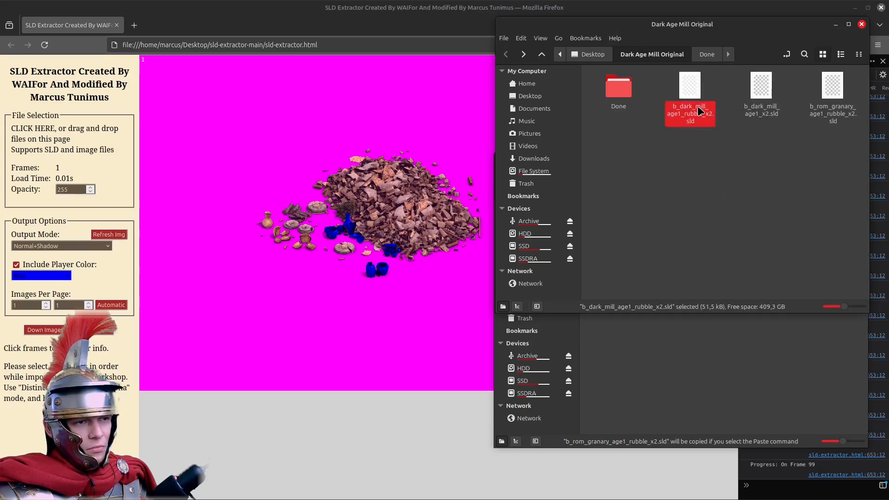
Permanently delete the original b_dark_mill_age1_rubble_x2.sld file.
right_click(697, 91)
click(738, 200)
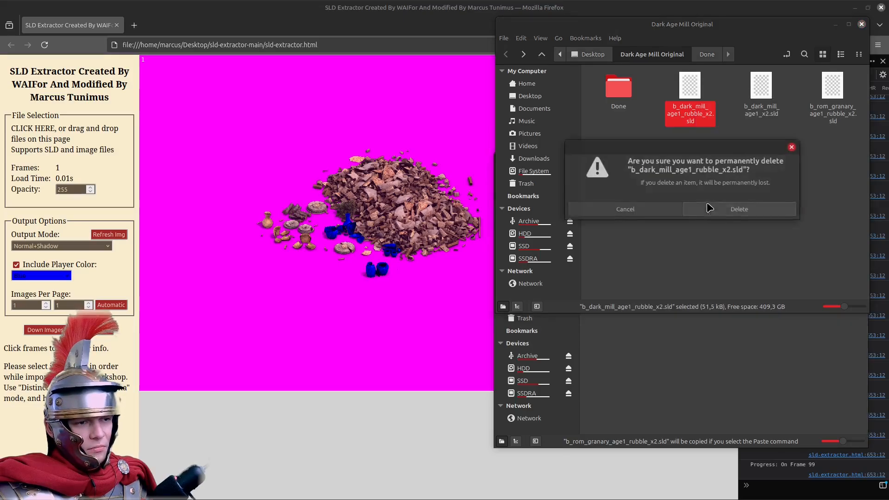
click(737, 207)
Rename the copied granary rubble file as b_dark_mill_age1_rubble_x2.sld using the copied name.
click(760, 107)
right_click(760, 110)
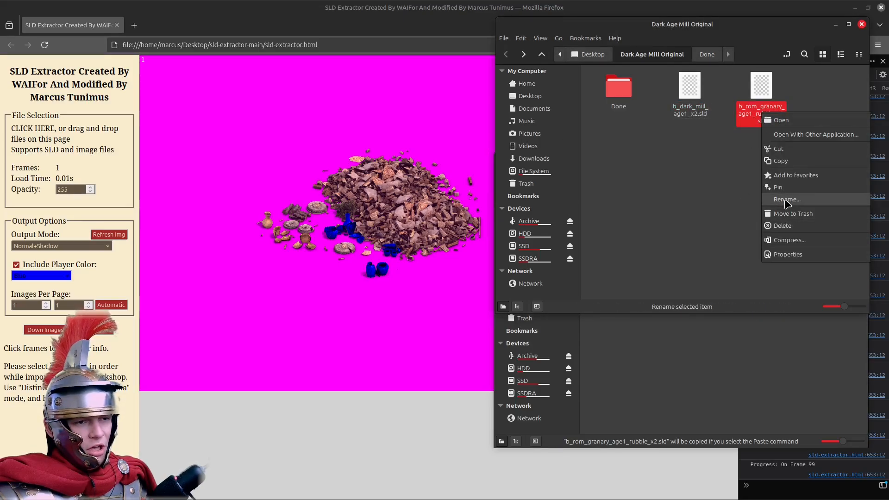
click(785, 189)
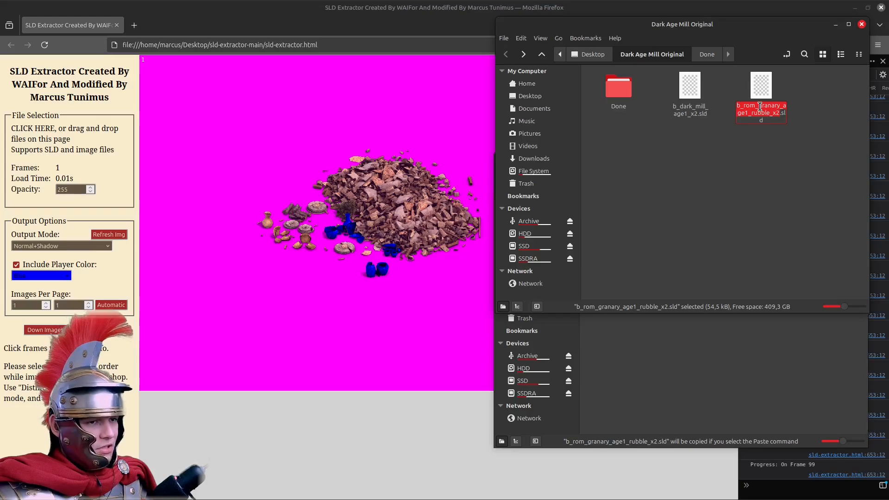
right_click(762, 110)
click(785, 142)
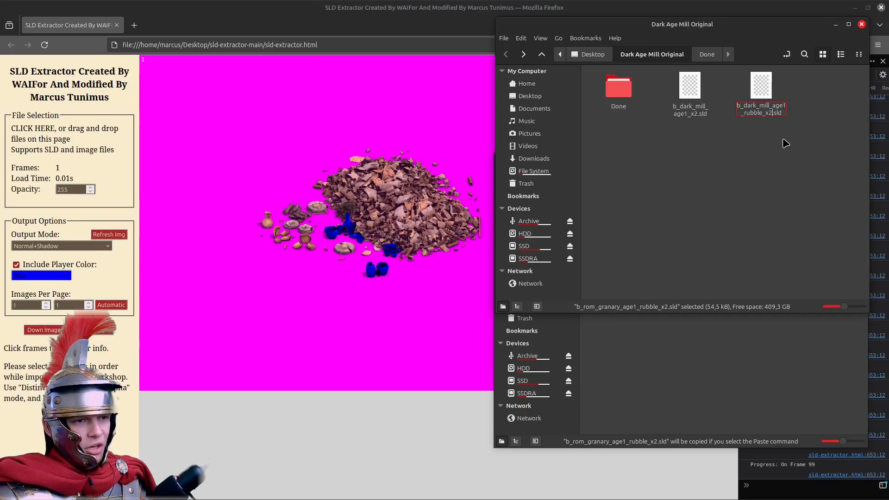
click(782, 139)
Move b_dark_mill_age1_rubble_x2.sld into the Done subfolder and return to the Dark Age Mill Original folder.
click(685, 84)
right_click(685, 85)
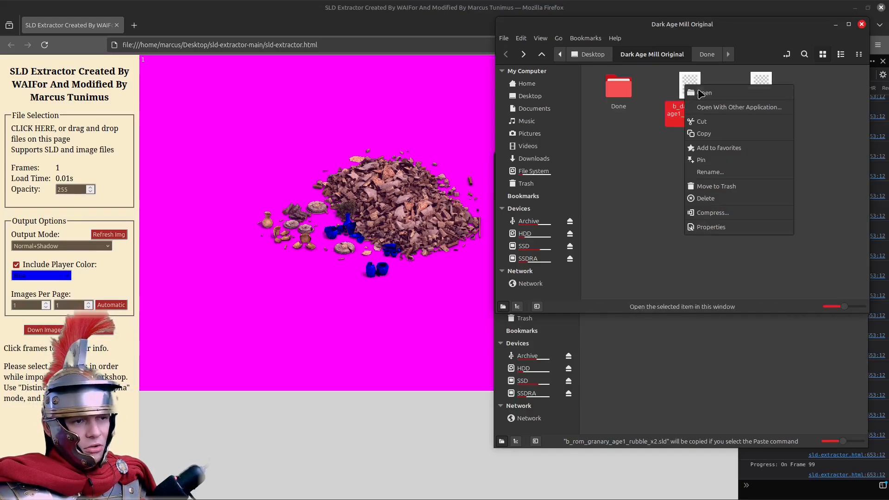
click(703, 133)
click(615, 95)
double_click(615, 96)
right_click(696, 175)
click(722, 272)
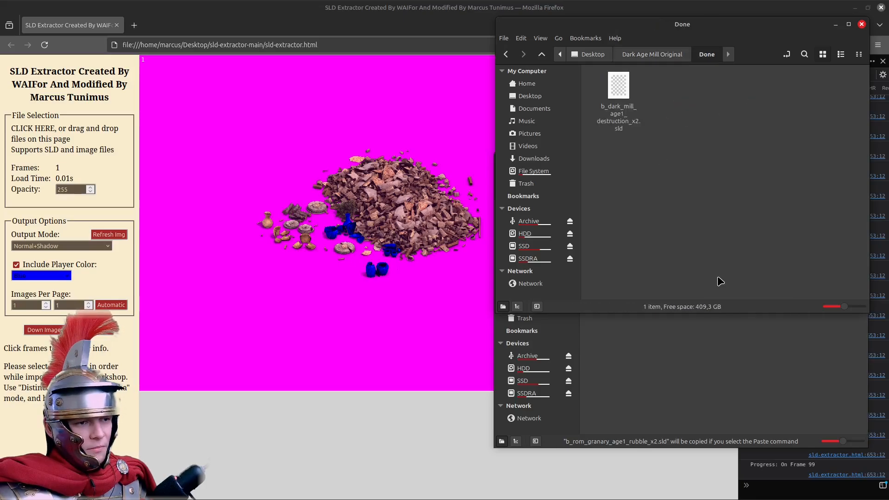
click(652, 54)
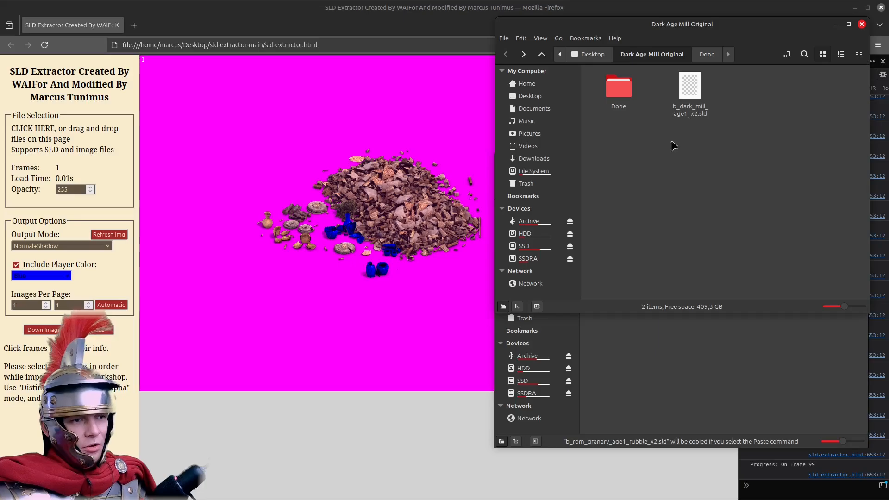
Move b_rom_granary_age1_rubble_x2.sld into the Remove folder and return to the Roman Stone Age Granary folder.
click(716, 365)
right_click(688, 244)
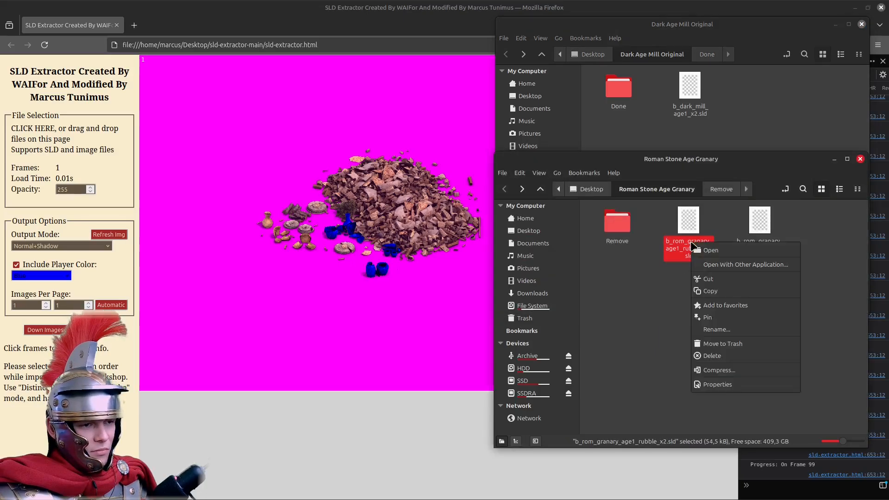
click(707, 277)
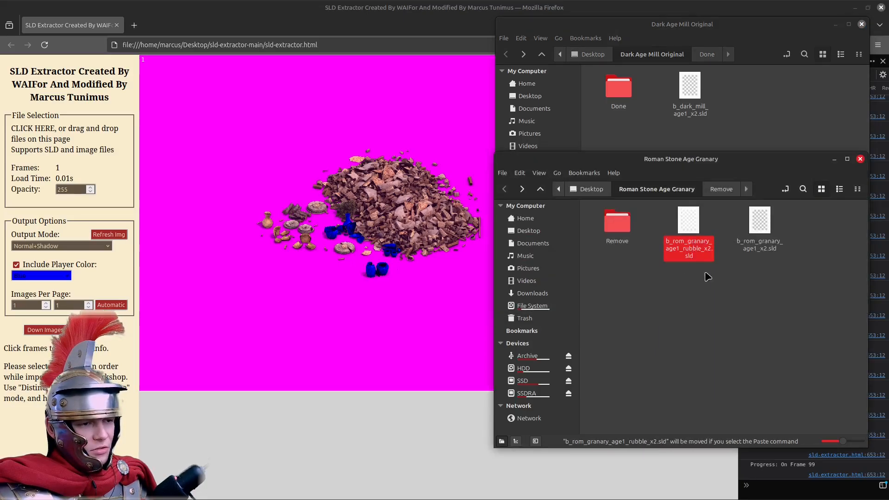
double_click(617, 222)
right_click(705, 318)
click(724, 415)
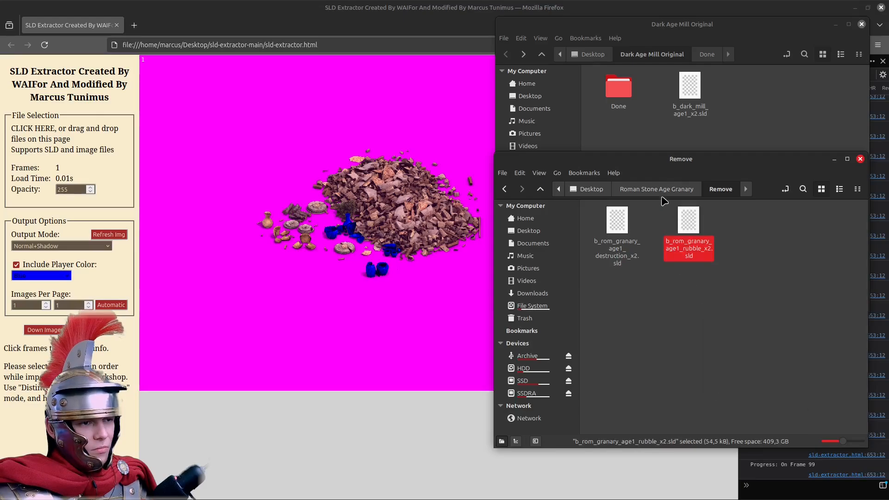
key(alt+Up)
Load b_dark_mill_age1_x2.sld into the SLD extractor to check its frame count, and replace it with b_rom_granary_age1_x2.sld.
click(747, 111)
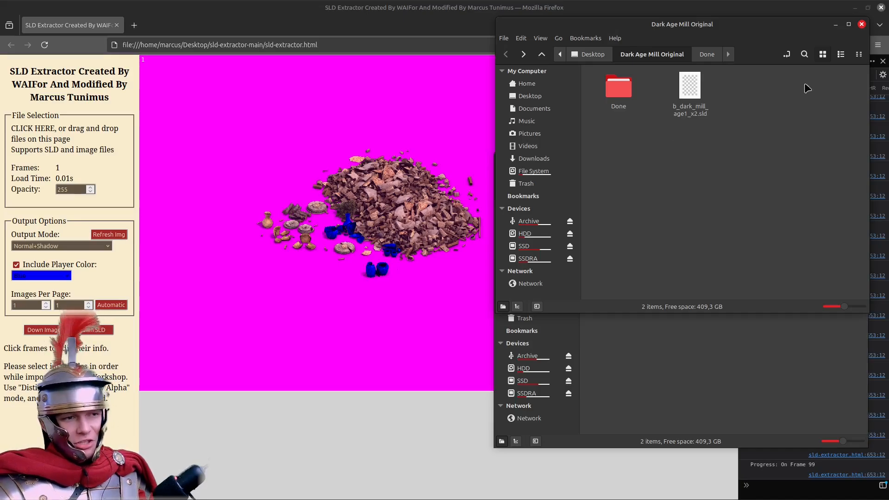
drag(690, 92, 333, 232)
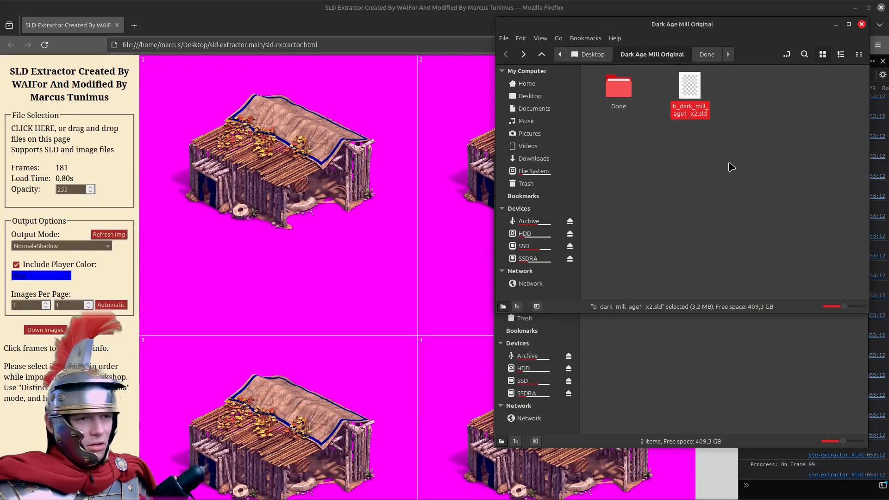
click(730, 169)
click(694, 370)
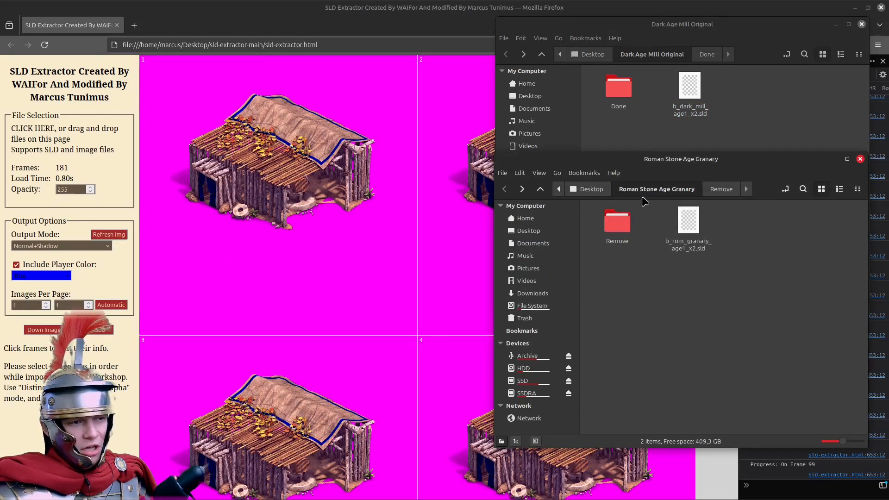
drag(697, 238, 308, 200)
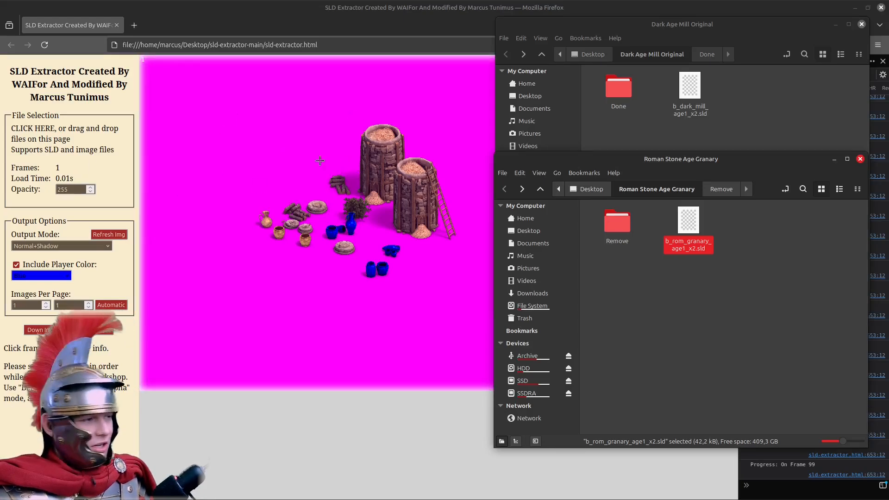
Duplicate the Roman granary frame, repeatedly selecting and doubling all frames until the sequence has 8 frames.
click(356, 434)
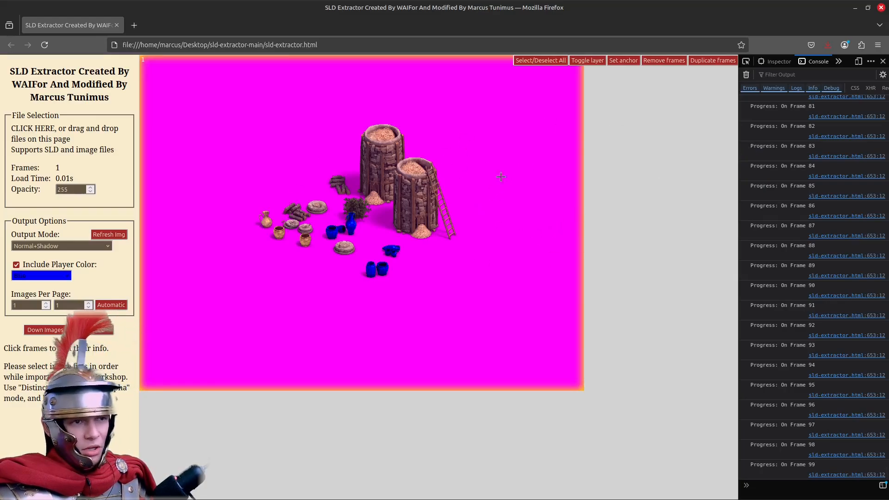
click(707, 61)
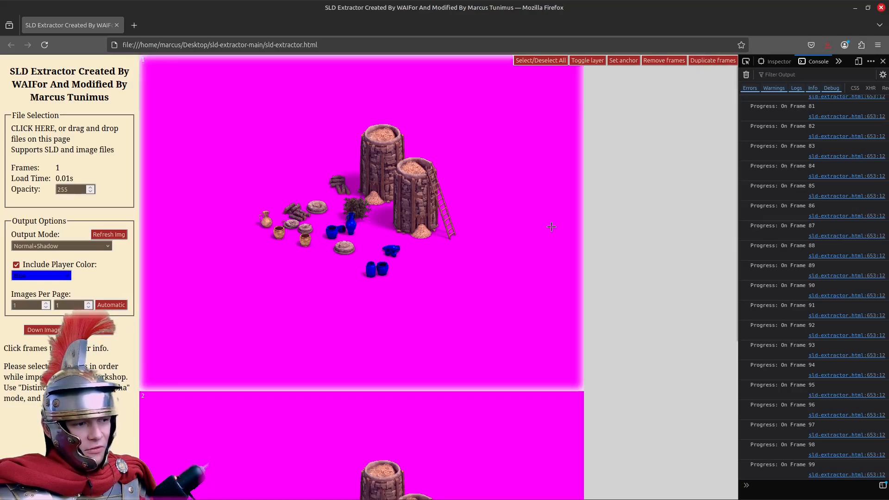
click(549, 61)
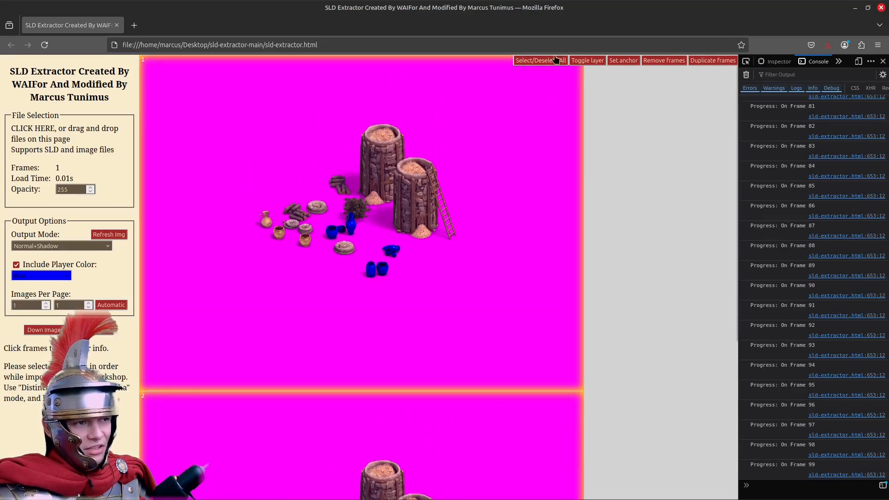
click(712, 62)
scroll(623, 159, down, 5)
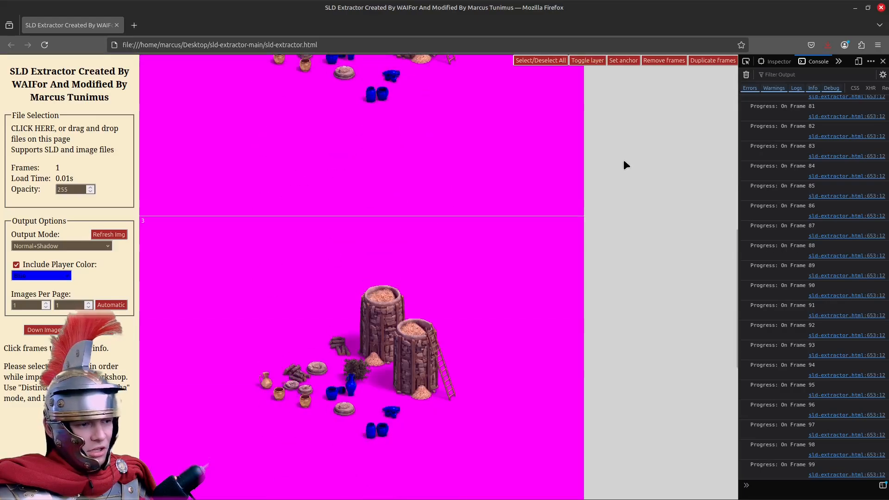
scroll(674, 129, up, 10)
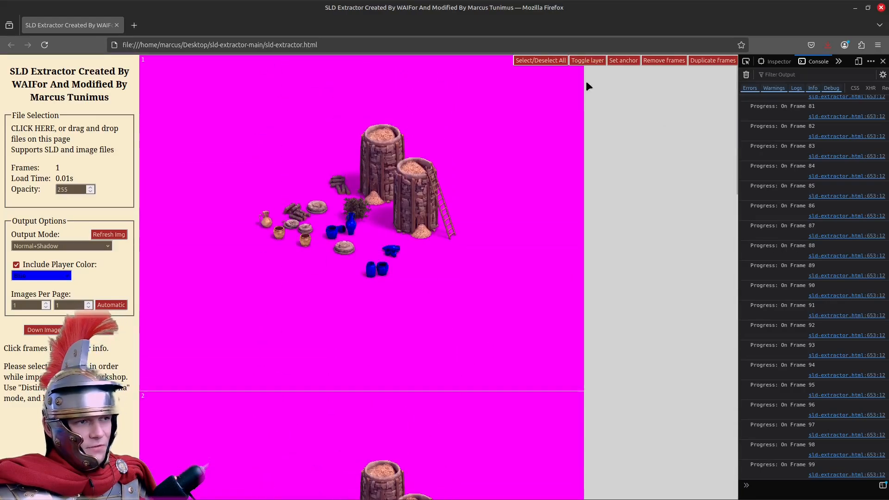
click(532, 61)
click(706, 62)
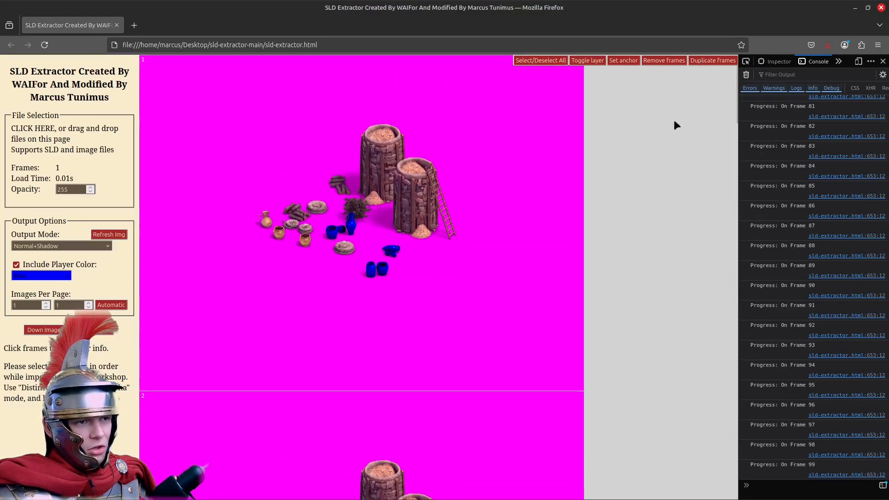
scroll(599, 193, down, 10)
scroll(598, 194, down, 10)
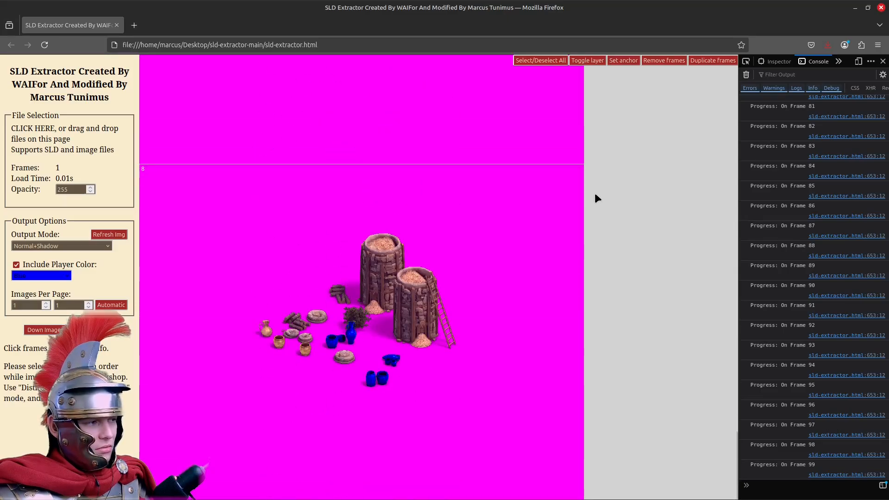
Keep selecting and duplicating all granary frames until the sequence reaches 128 frames, checking the last frame's number.
click(540, 61)
click(703, 62)
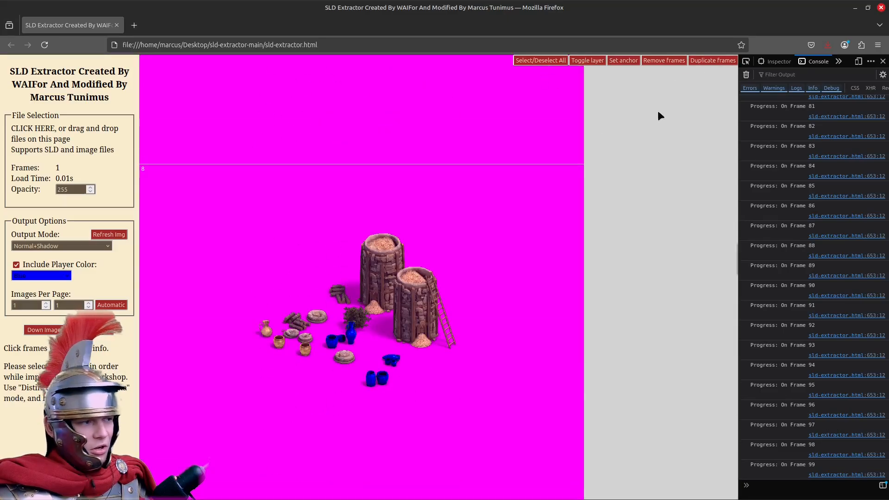
scroll(550, 194, down, 10)
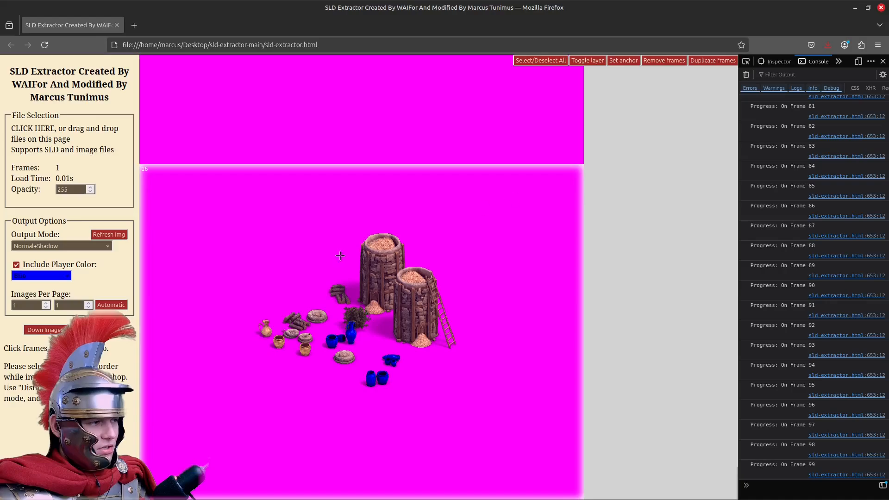
click(544, 62)
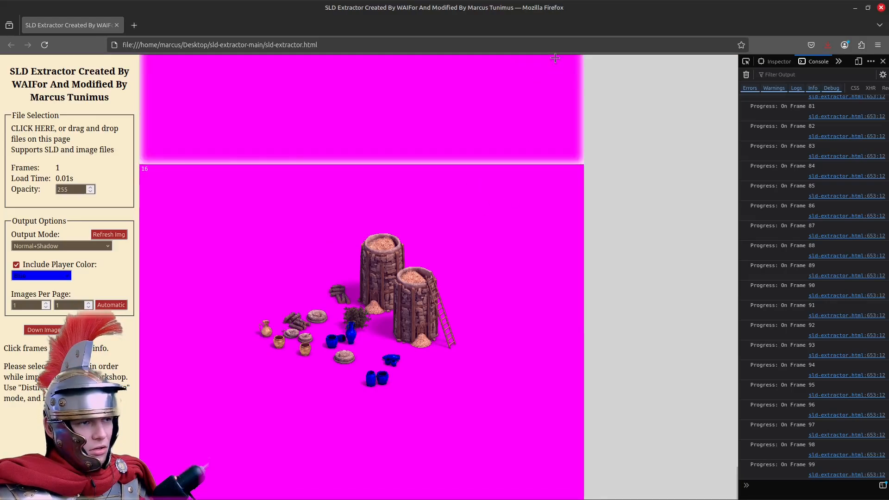
click(544, 65)
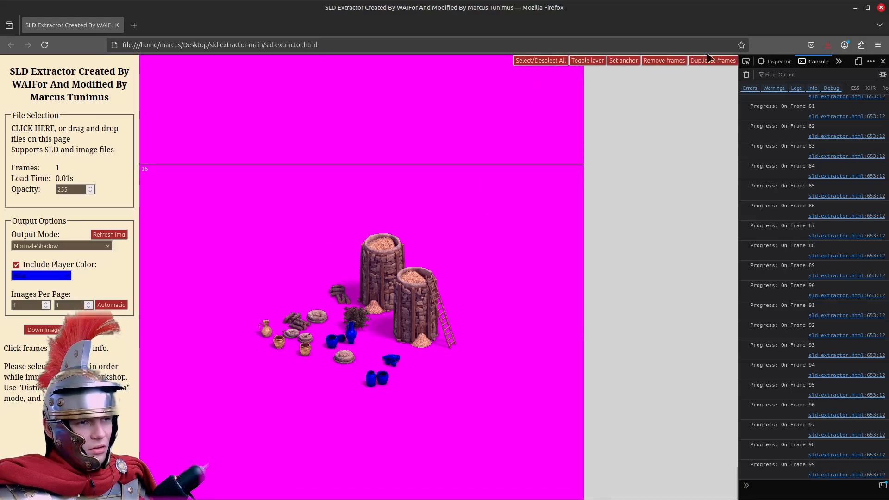
click(545, 65)
click(700, 62)
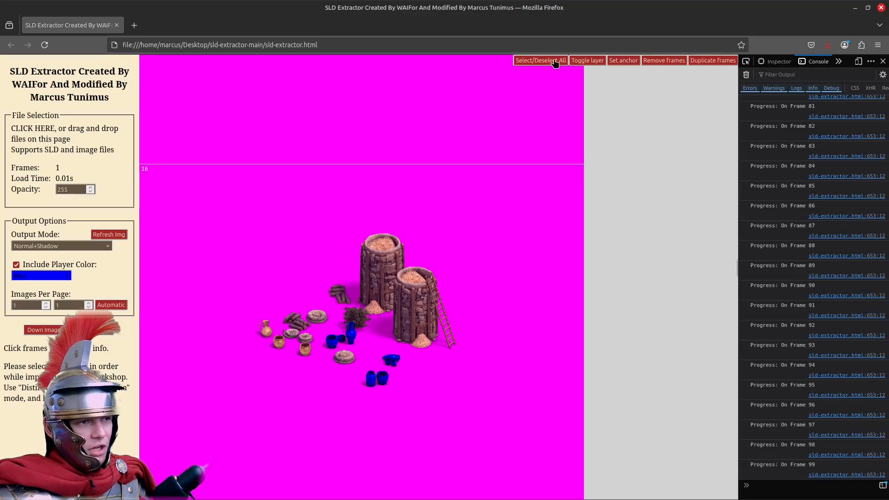
click(532, 63)
click(533, 63)
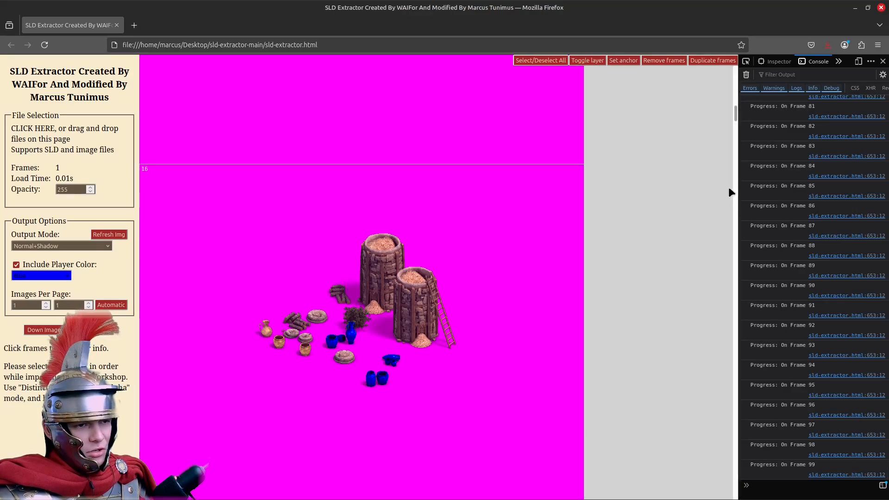
drag(734, 115, 701, 485)
scroll(632, 376, down, 3)
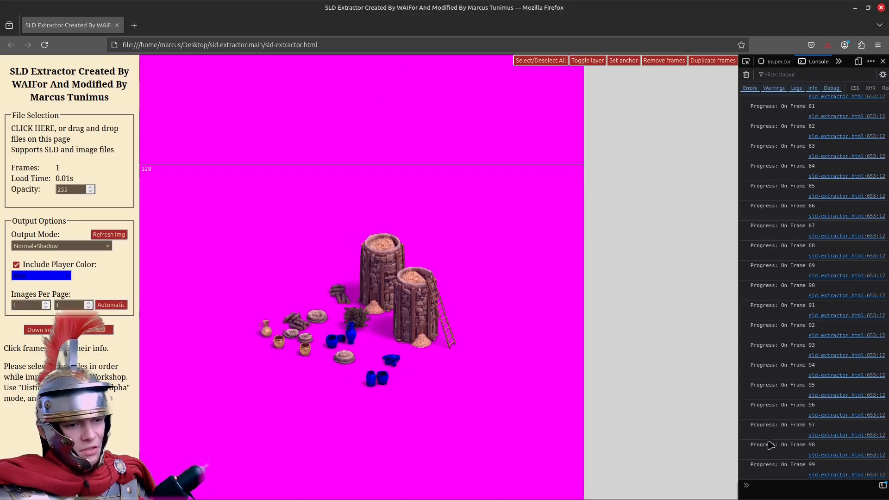
Duplicate individual granary frames to extend the sequence to 181 frames, and check the last frame's number.
drag(740, 486, 568, 67)
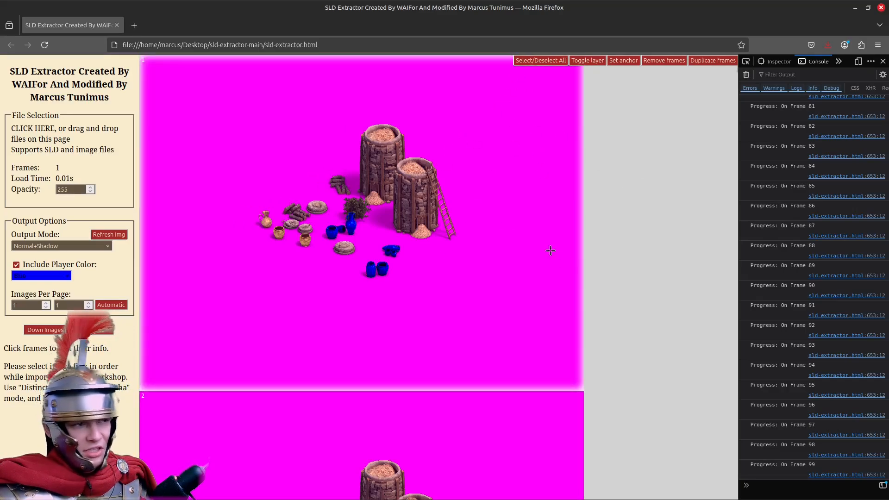
scroll(553, 139, down, 2)
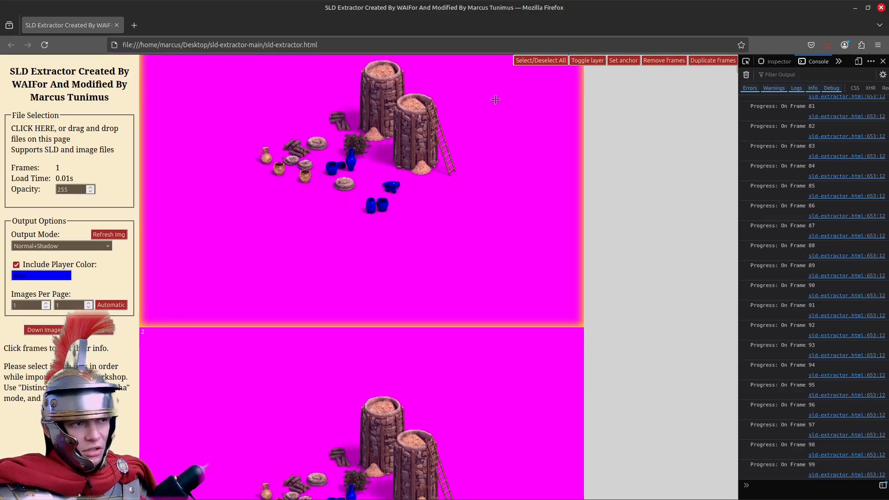
scroll(662, 185, up, 2)
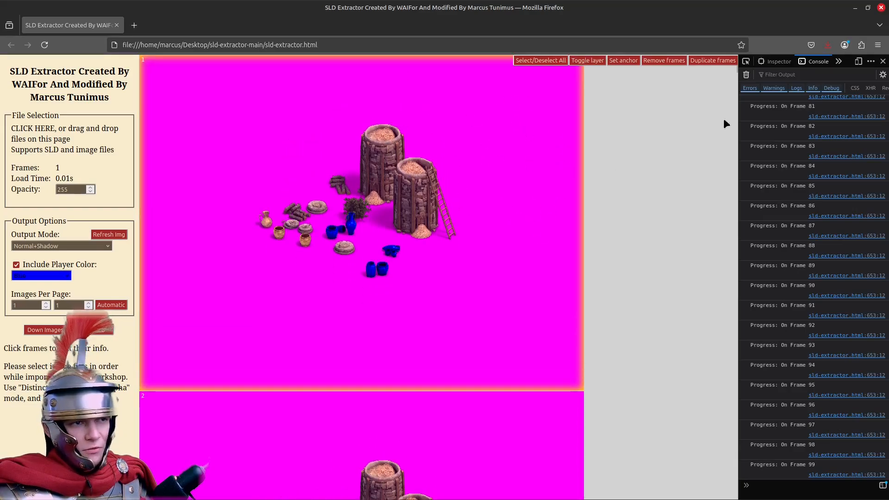
click(490, 142)
click(486, 144)
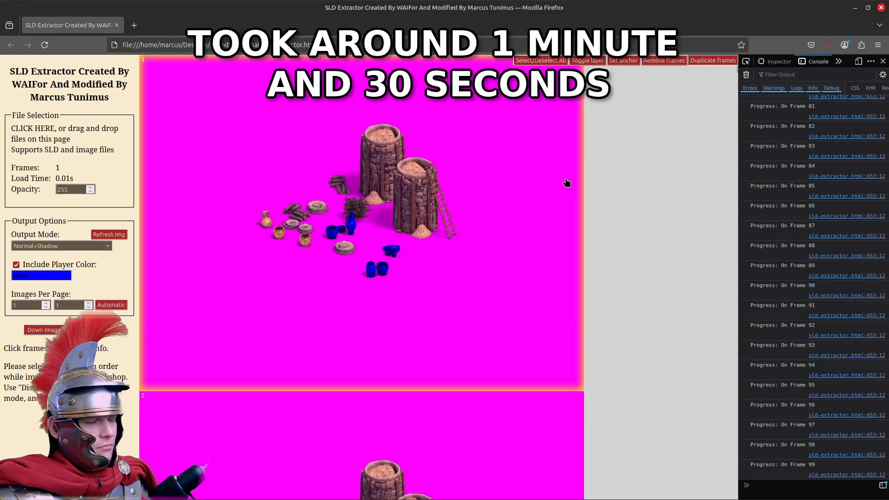
scroll(593, 350, down, 3)
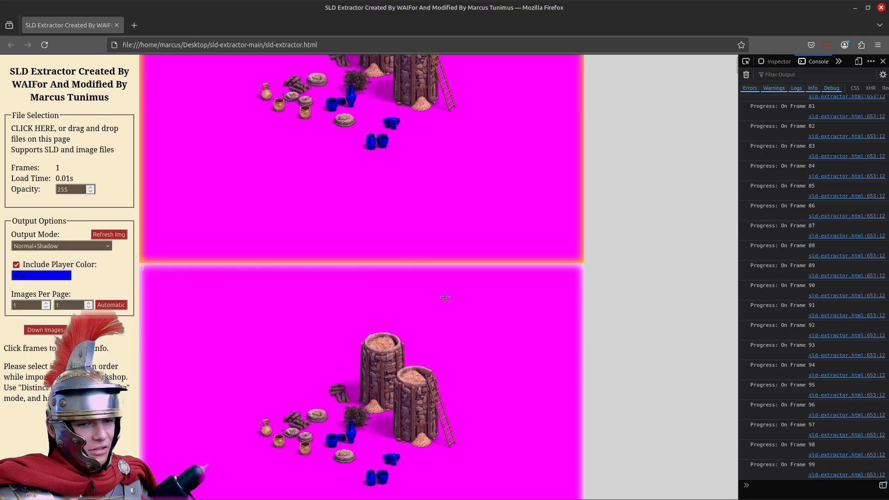
scroll(517, 257, up, 3)
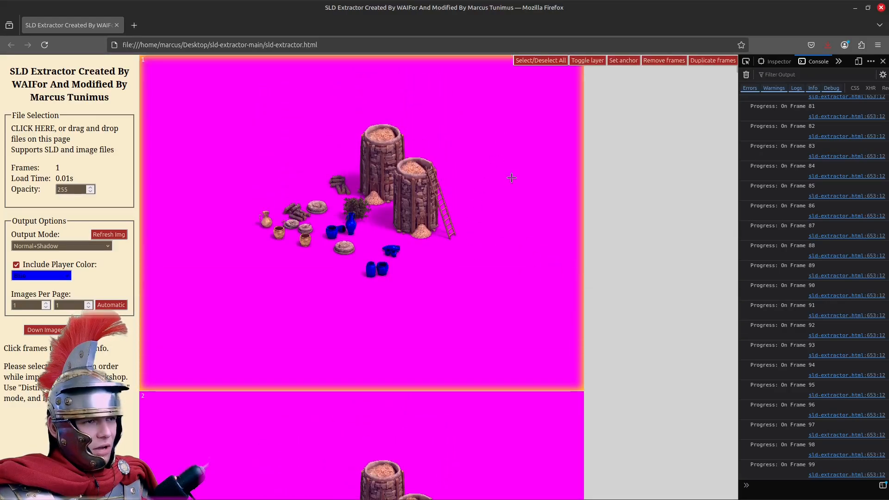
click(530, 62)
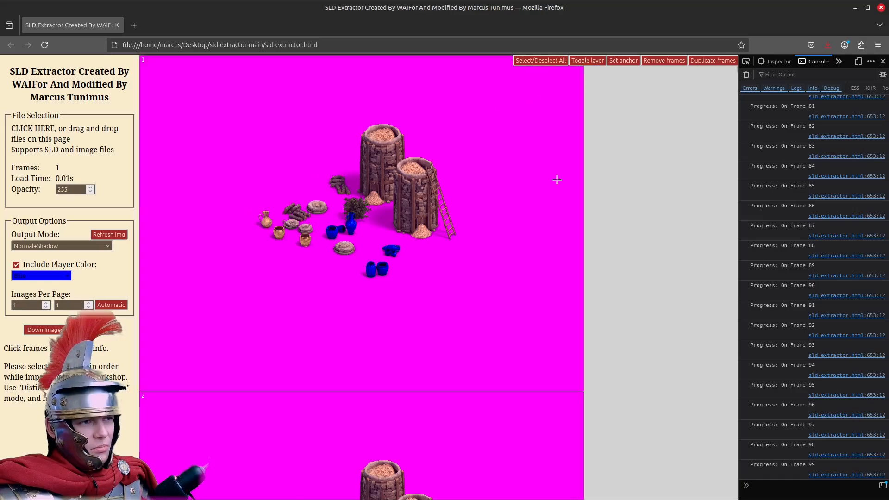
scroll(450, 330, down, 4)
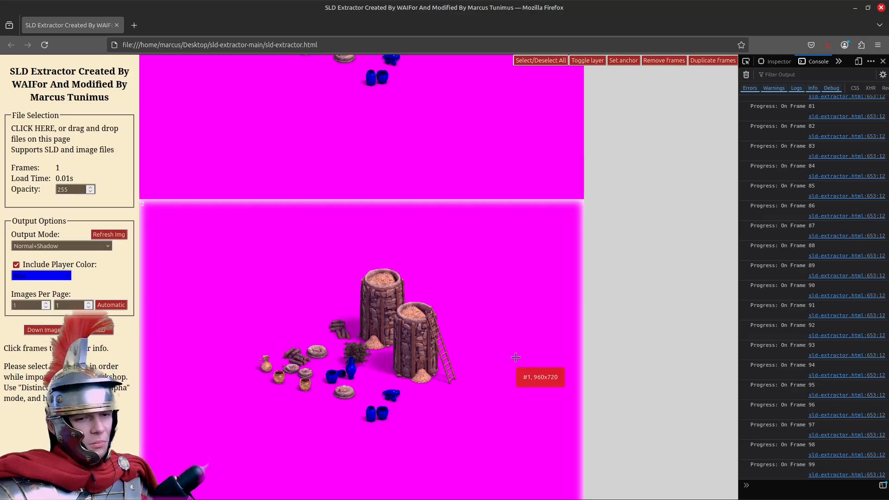
scroll(651, 185, up, 4)
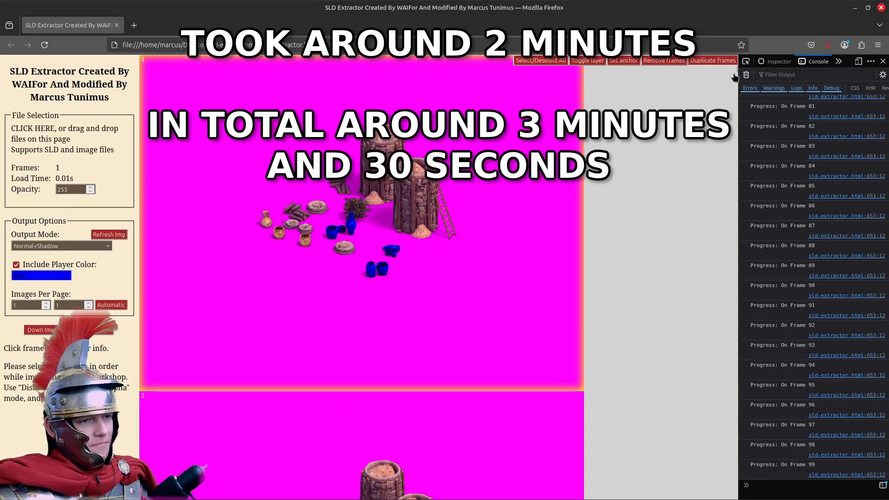
drag(734, 74, 684, 499)
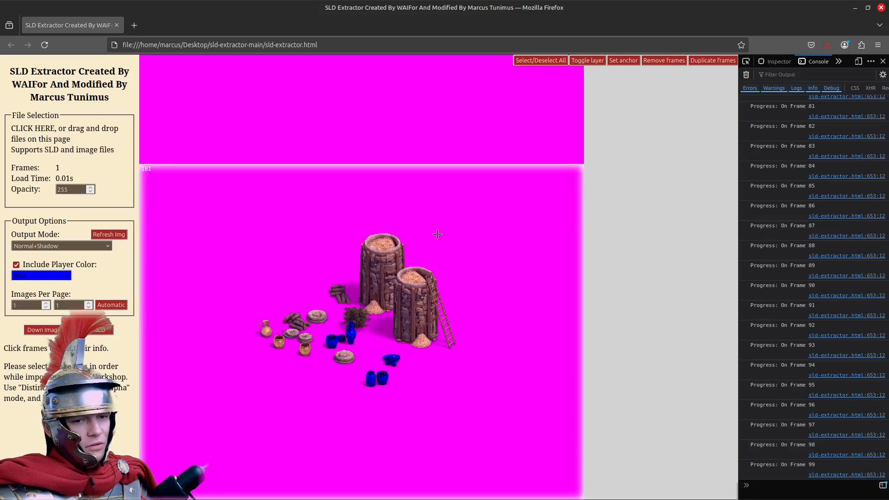
mouse_move(407, 232)
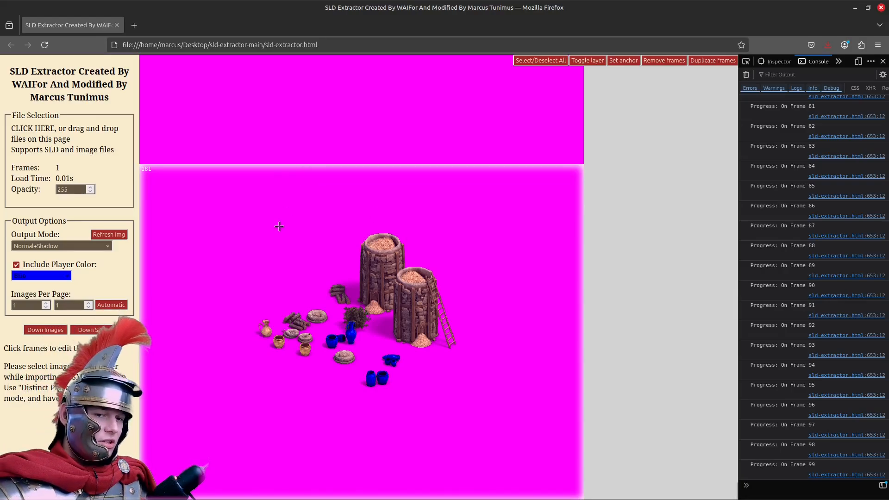
Export the frames as b_rom_granary_age1_x2.sld.sld into Downloads and bring up the Downloads folder.
click(97, 330)
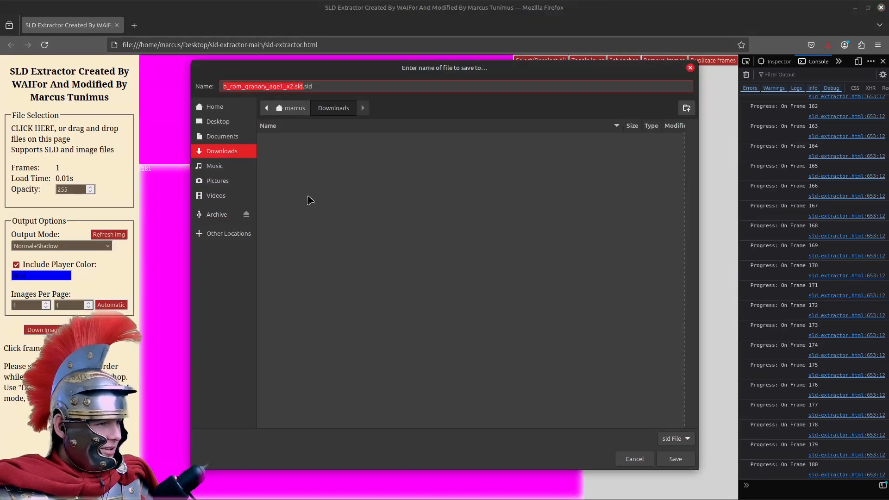
click(678, 462)
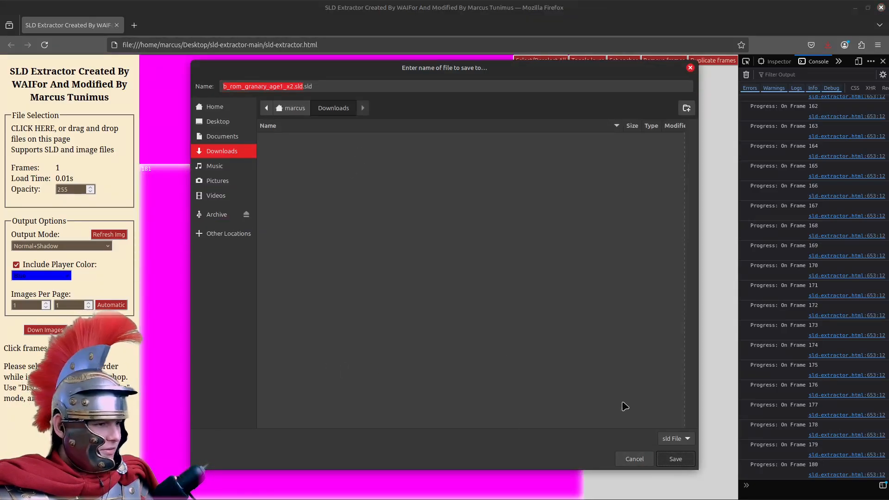
mouse_move(93, 491)
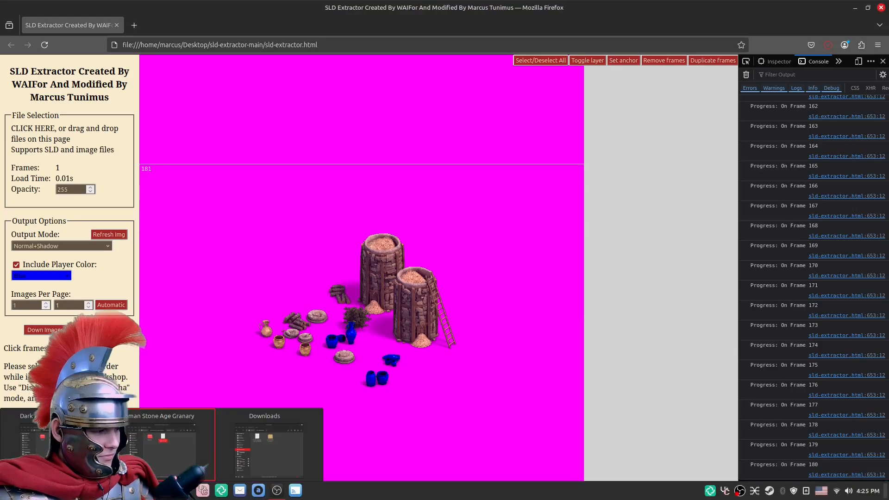
mouse_move(168, 442)
click(266, 446)
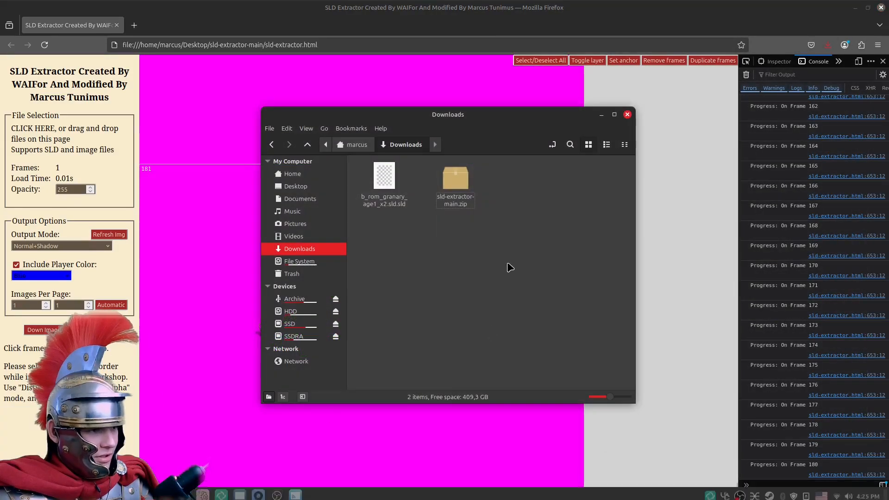
Move b_rom_granary_age1_x2.sld.sld from Downloads into the Dark Age Mill Original folder.
right_click(387, 172)
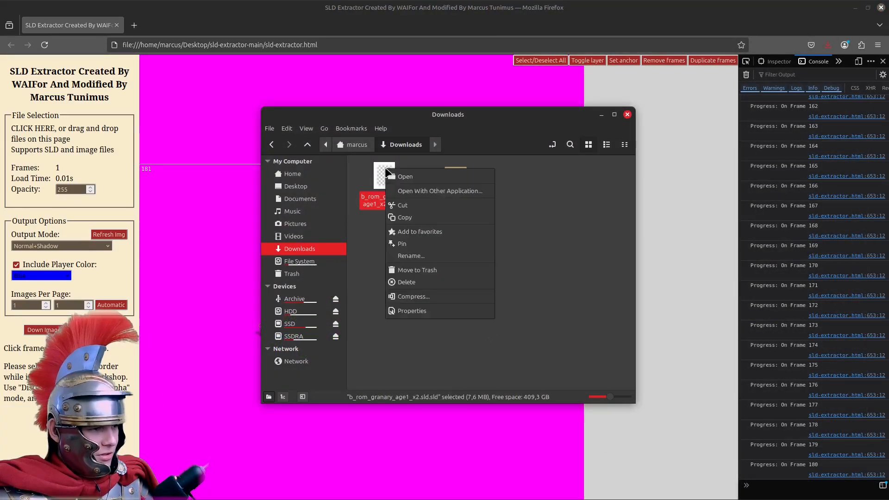
click(402, 205)
mouse_move(93, 491)
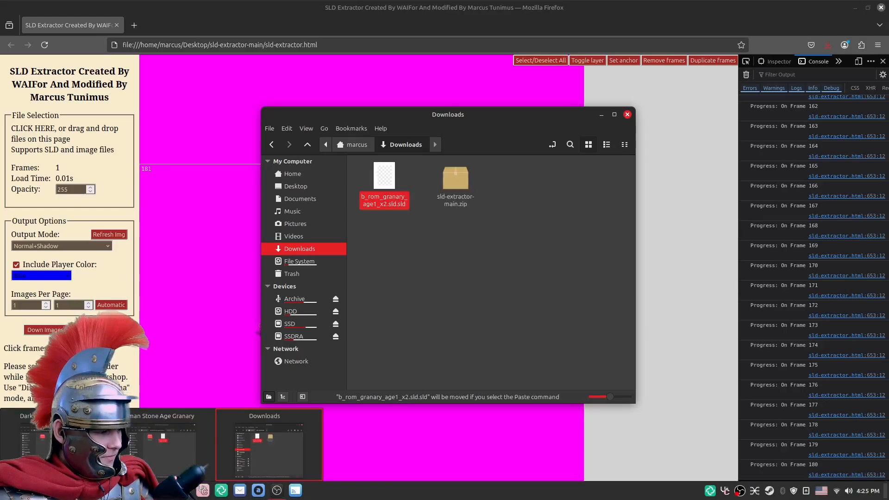
click(72, 444)
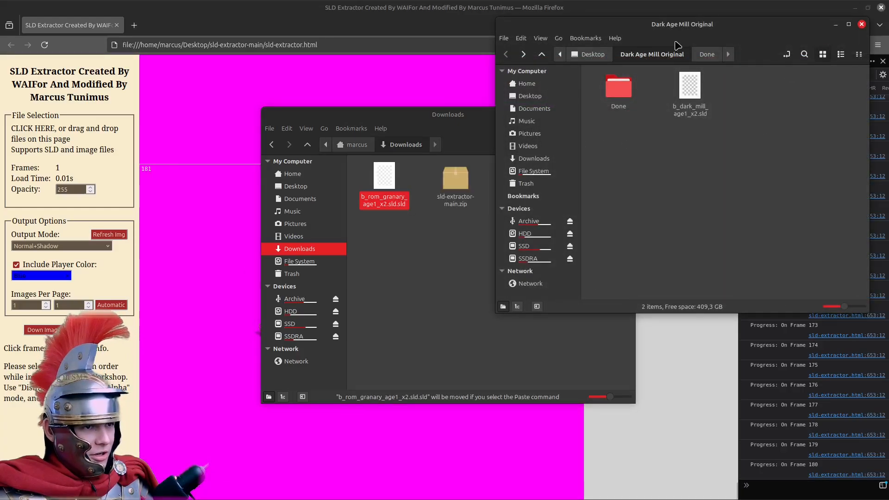
right_click(689, 148)
click(707, 246)
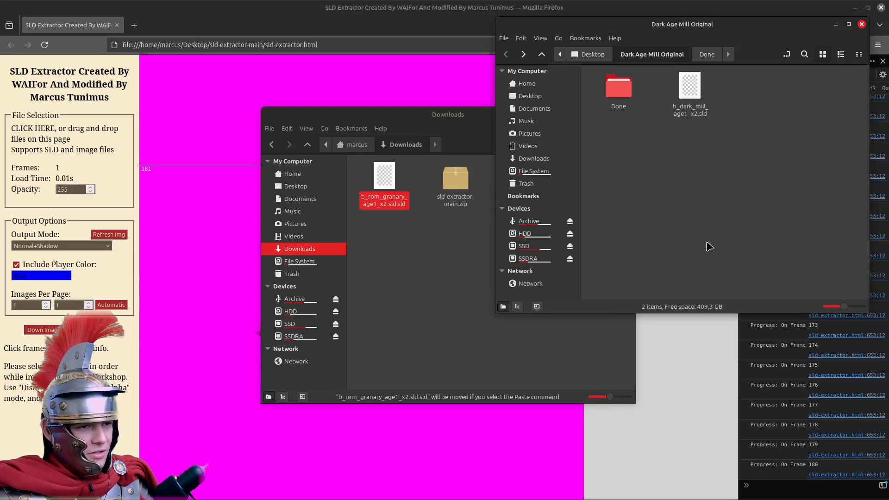
Copy the file name of the original b_dark_mill_age1_x2.sld in the Dark Age Mill Original folder.
click(733, 135)
click(703, 116)
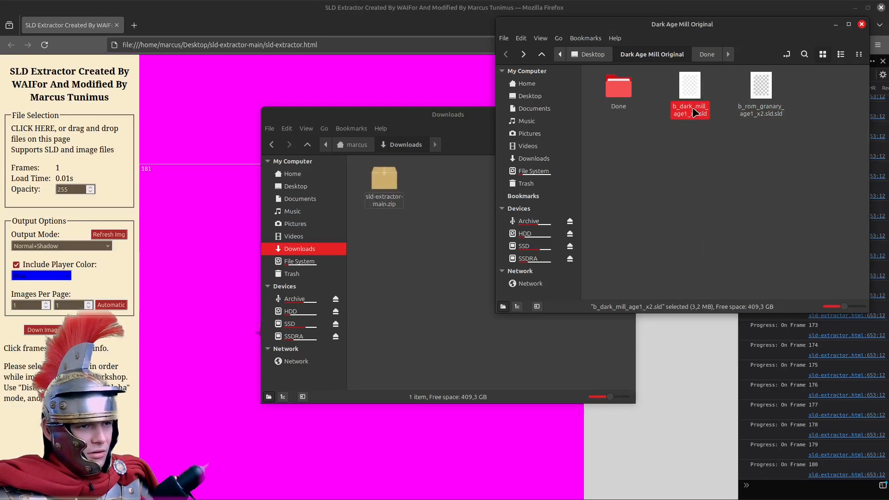
right_click(695, 113)
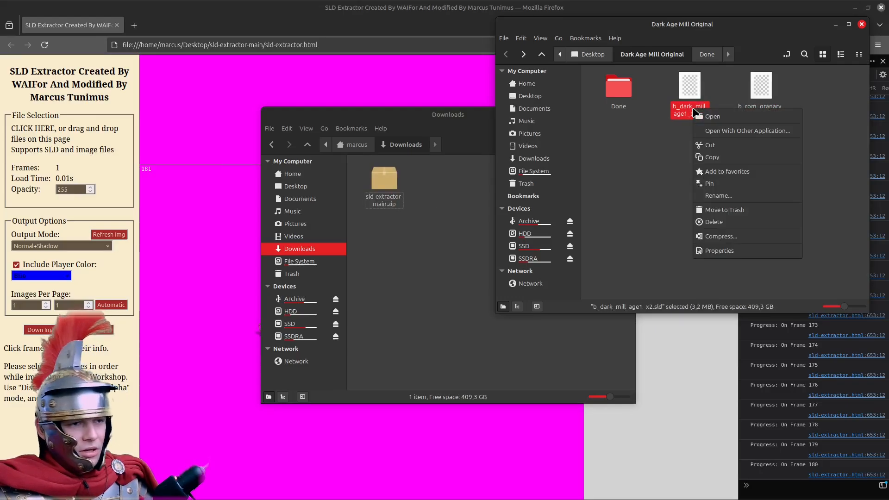
click(719, 196)
right_click(683, 108)
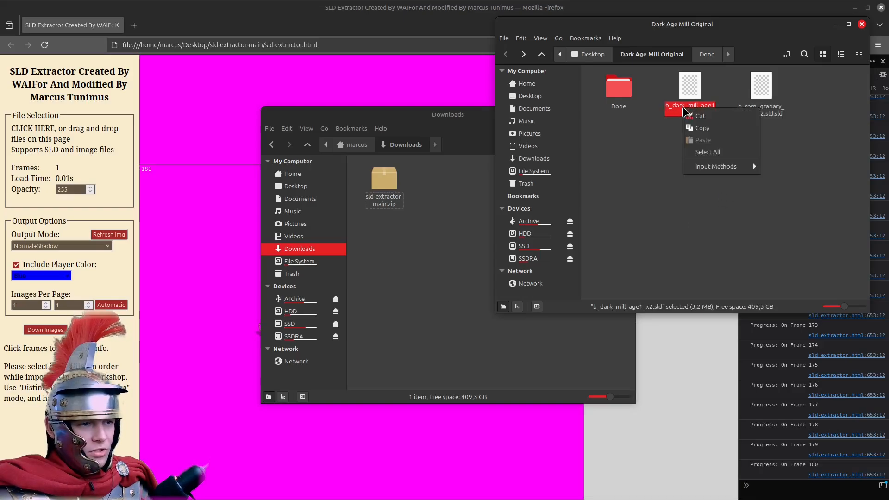
click(709, 132)
click(707, 127)
Remove the original b_dark_mill_age1_x2.sld from the Dark Age Mill Original folder.
click(683, 78)
right_click(687, 82)
click(717, 194)
click(737, 208)
Rename b_rom_granary_age1_x2.sld.sld as b_dark_mill_age1_x2.sld using the copied name.
right_click(683, 108)
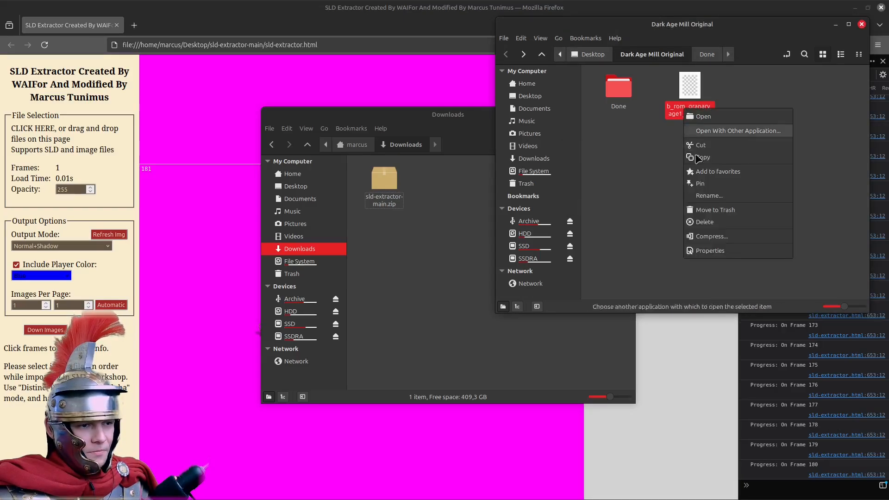
click(716, 196)
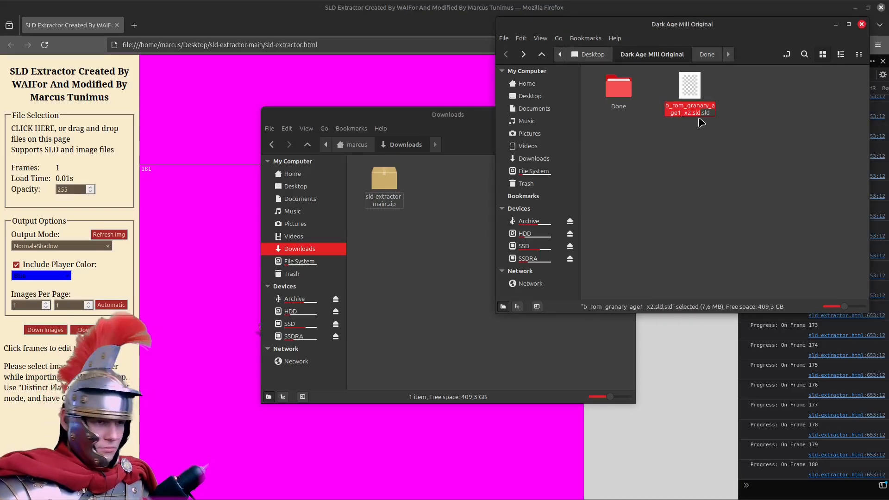
right_click(683, 106)
click(699, 135)
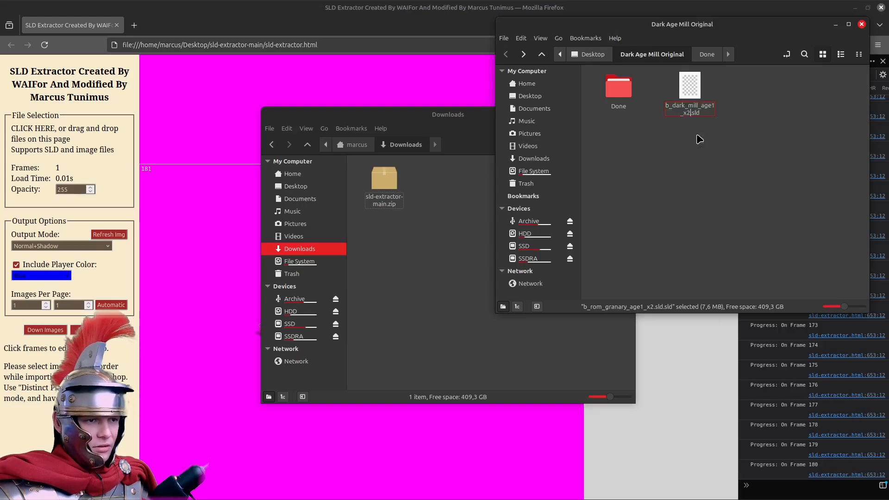
click(745, 125)
Move the renamed b_dark_mill_age1_x2.sld into the Done folder.
right_click(696, 106)
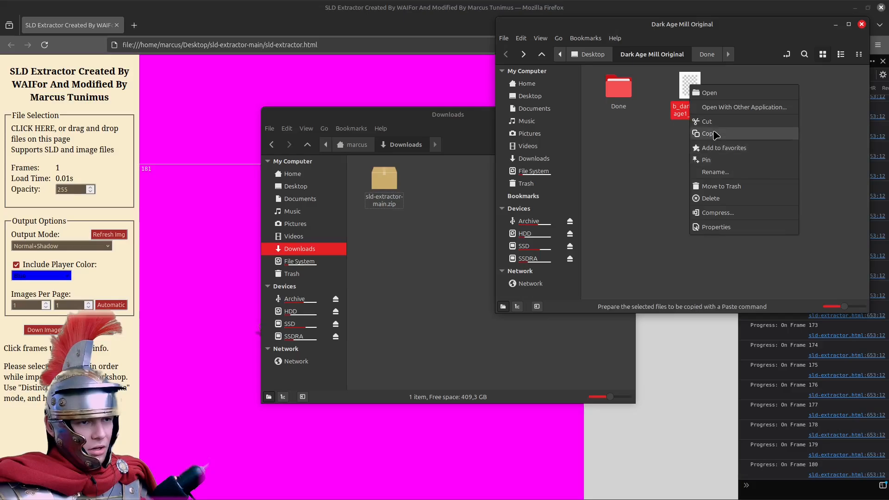
click(712, 122)
double_click(618, 90)
right_click(715, 166)
click(740, 260)
click(722, 179)
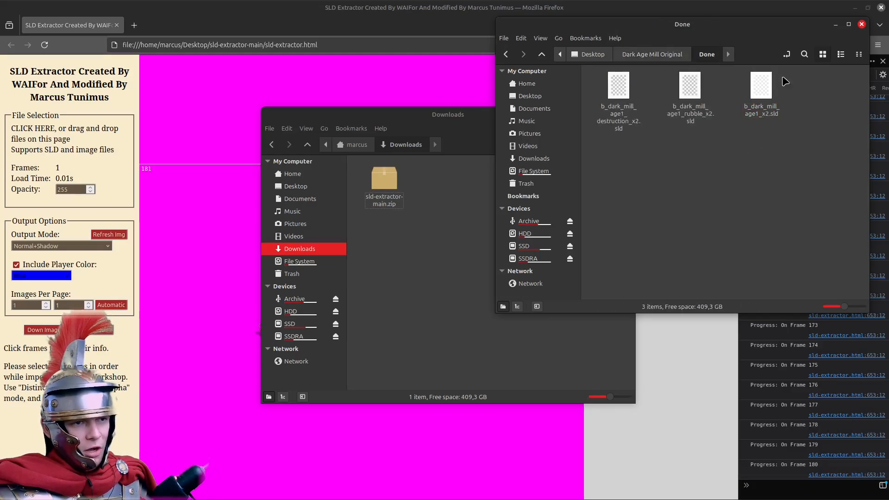
Review the three files in the Done folder, and close the SLD Extractor browser and the Downloads window.
drag(781, 167, 630, 73)
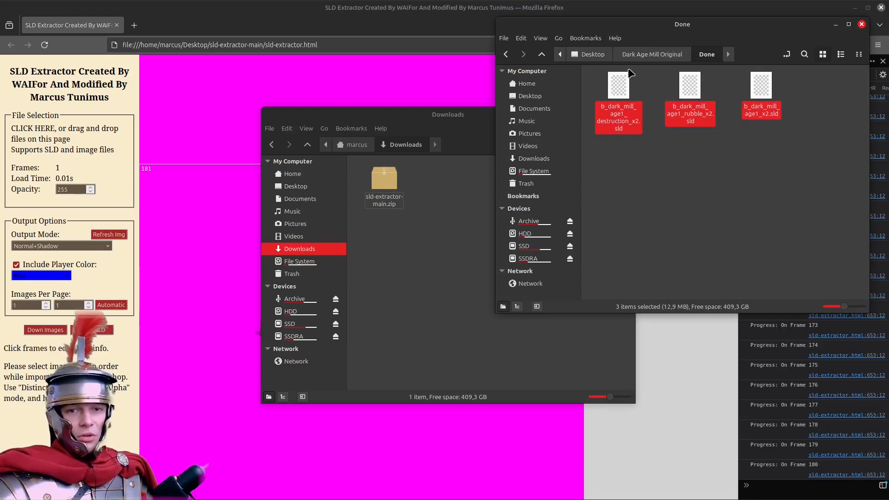
click(766, 196)
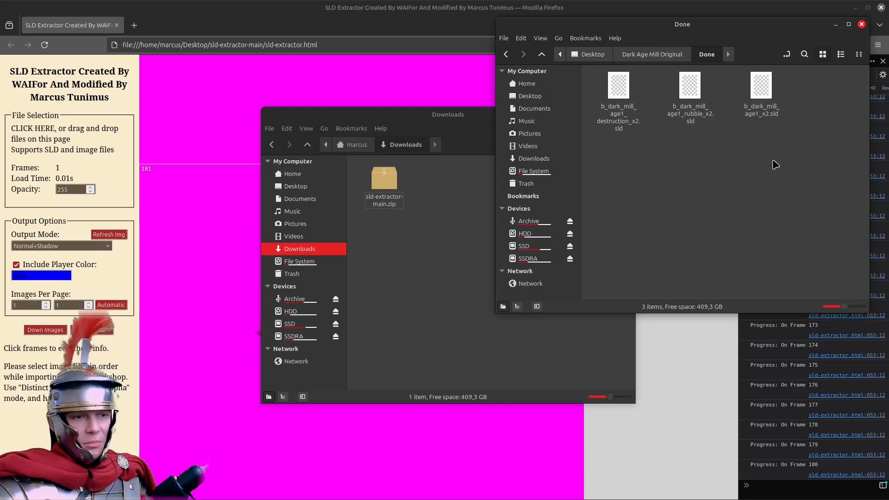
click(456, 88)
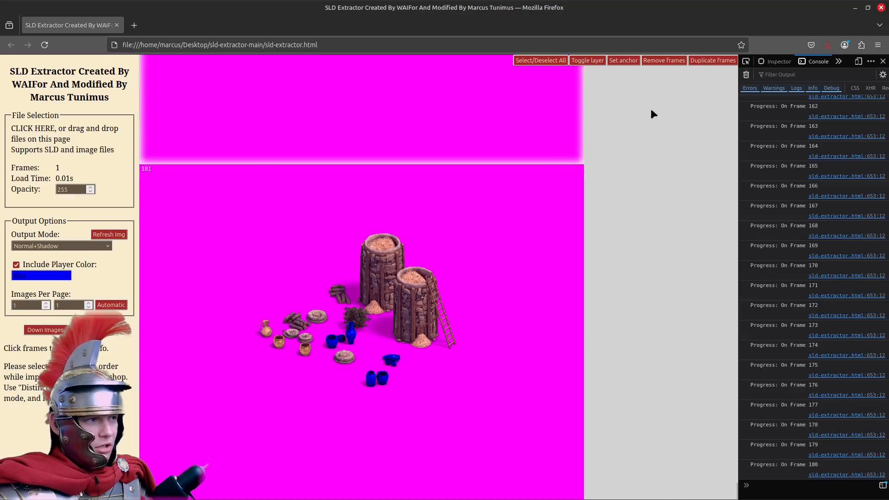
click(881, 7)
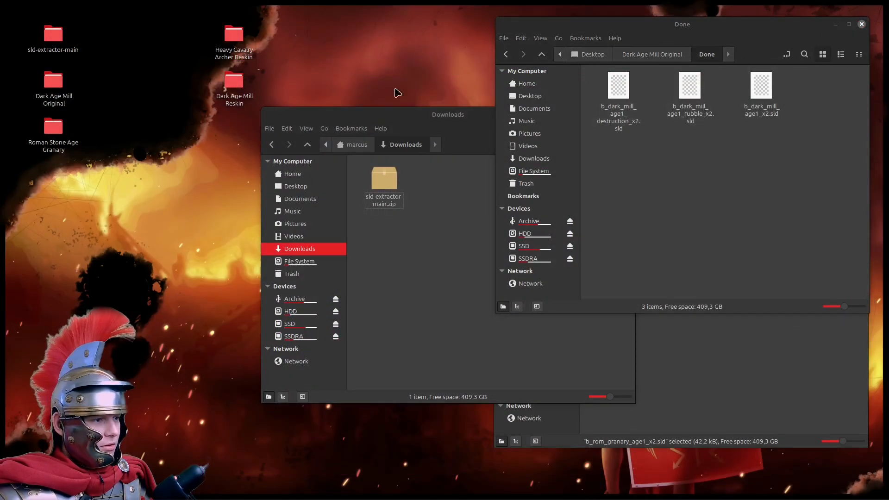
drag(453, 115, 498, 186)
click(671, 184)
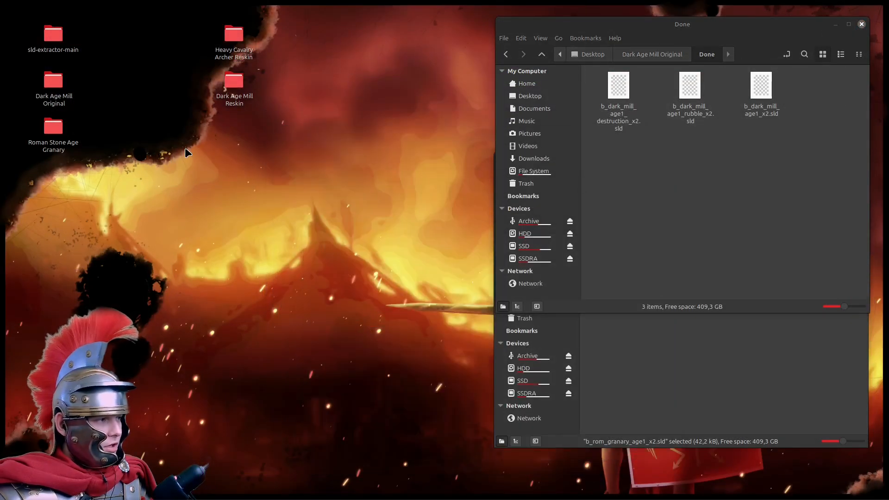
Open the Dark Age Mill Reskin folder from the desktop and close the remaining file windows behind it.
double_click(239, 86)
drag(267, 81, 614, 86)
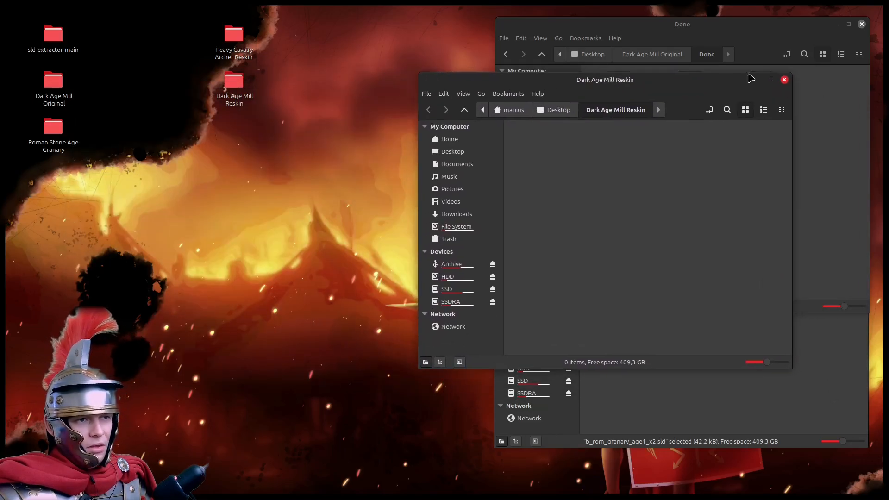
click(862, 25)
click(860, 160)
drag(726, 81, 804, 106)
Open the game's AoE2DE folder on the SSD, under SteamLibrary, steamapps, common, in a second file window.
click(353, 176)
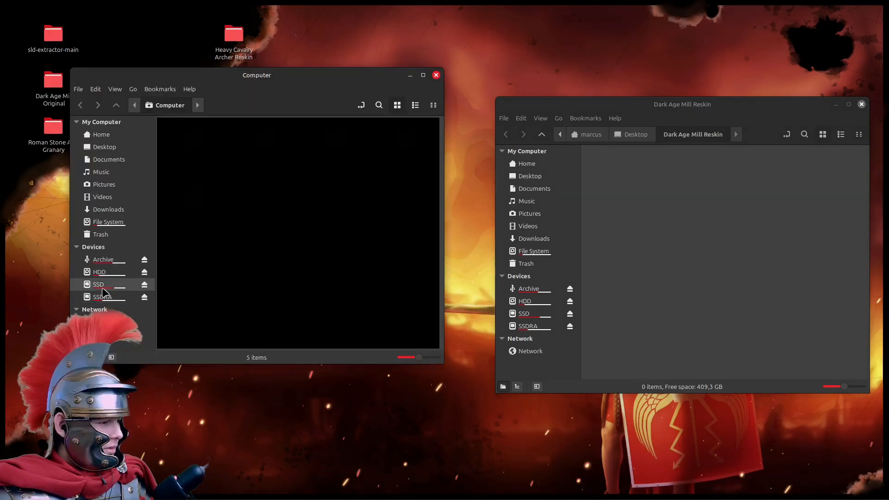
click(103, 286)
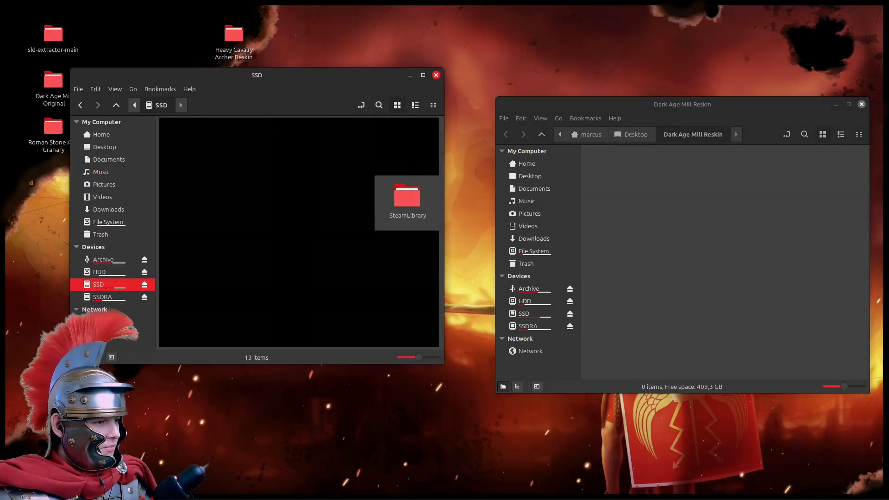
click(396, 207)
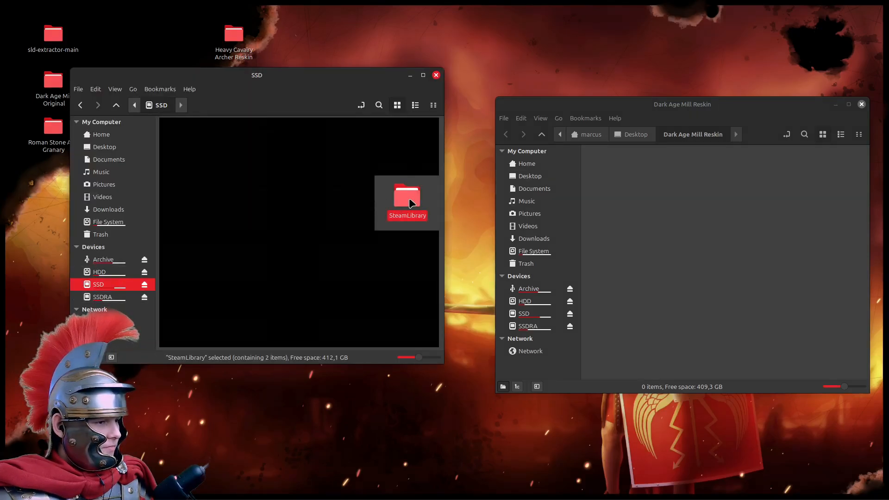
double_click(409, 203)
double_click(186, 150)
click(196, 148)
double_click(194, 147)
double_click(341, 144)
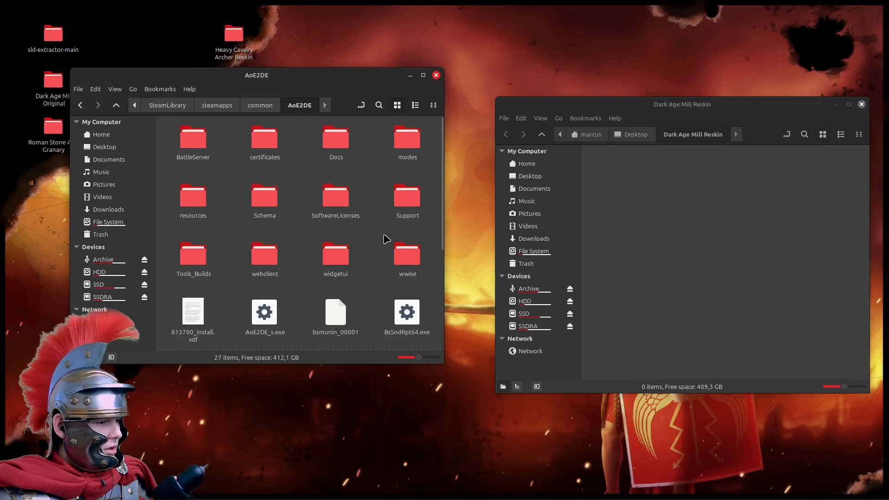
Create a folder named resources inside Dark Age Mill Reskin.
click(668, 182)
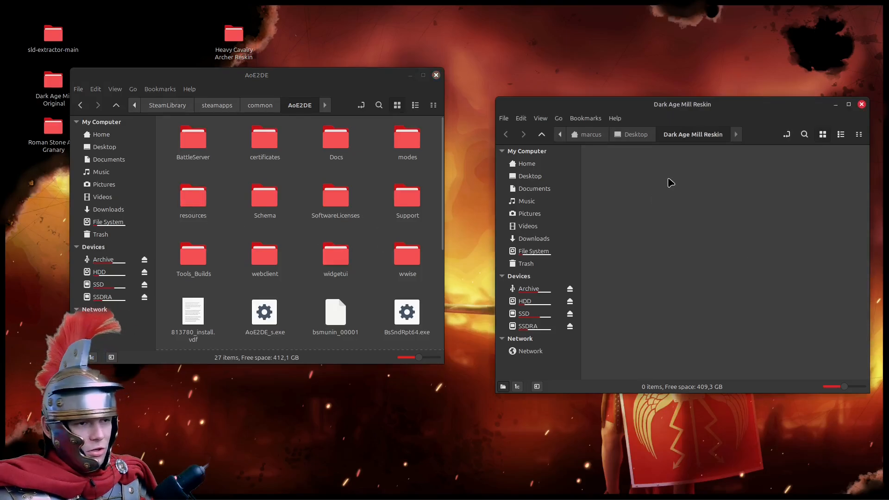
right_click(631, 179)
click(659, 184)
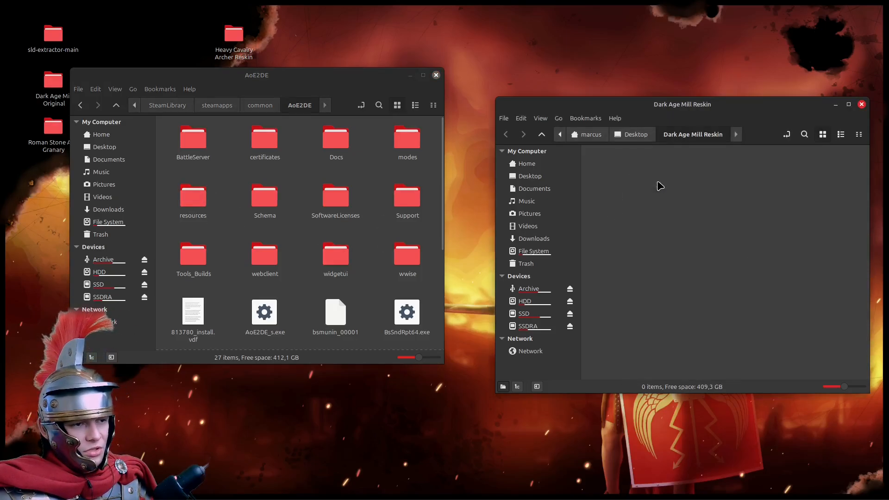
text(reso)
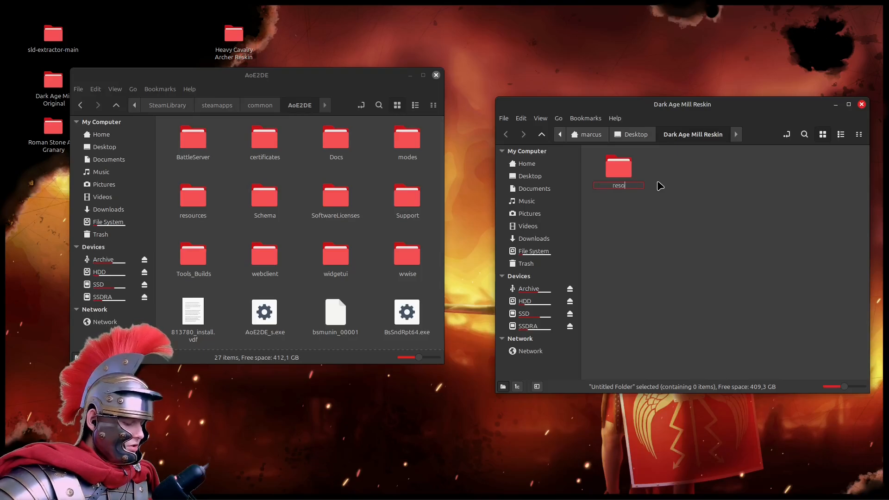
text(urces)
key(Return)
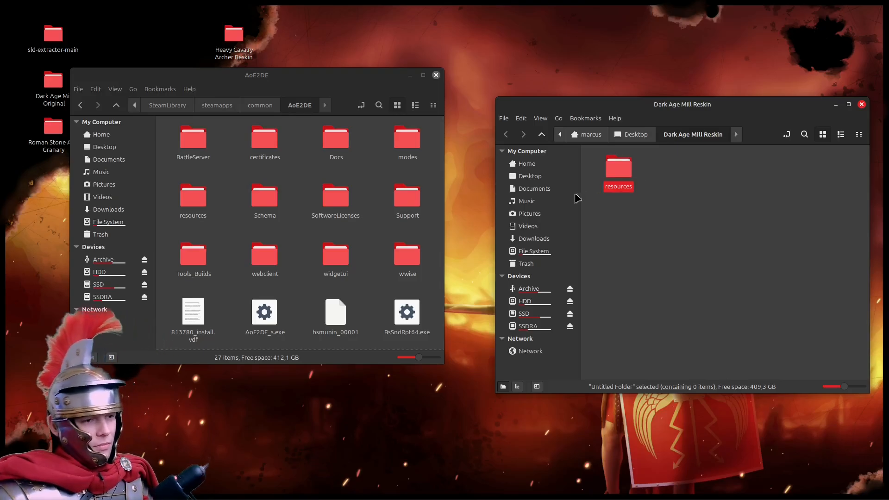
Open resources in both the mod and the game, and create a _common folder in the mod's resources.
double_click(616, 168)
double_click(193, 196)
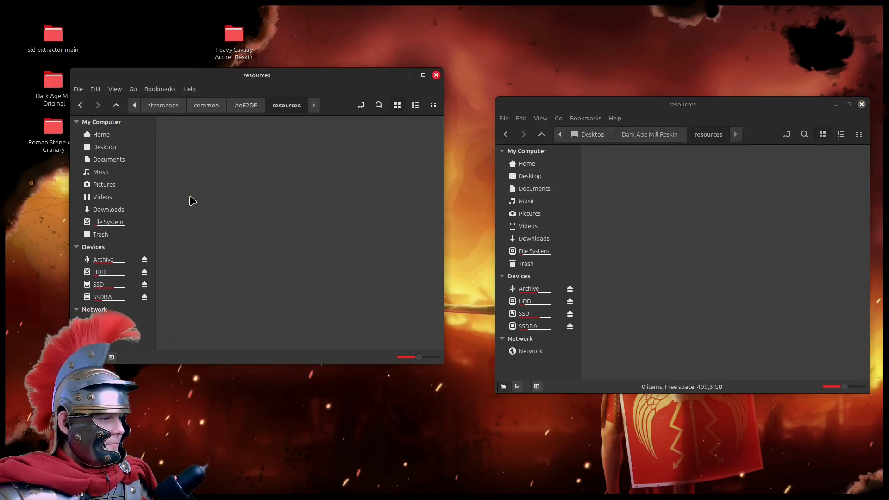
right_click(681, 202)
click(715, 208)
key(BackSpace)
text(_common)
key(Return)
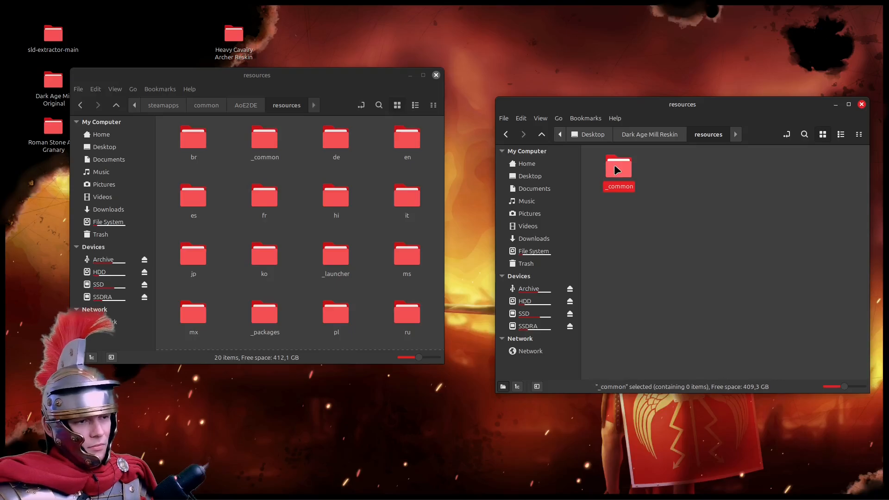
Open _common in both locations and create a drs folder inside the mod's _common.
double_click(618, 166)
double_click(264, 140)
right_click(710, 213)
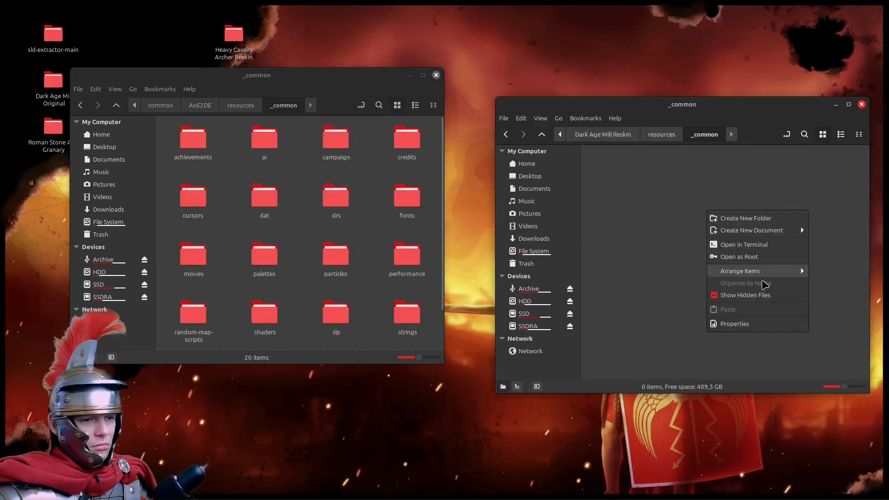
click(724, 218)
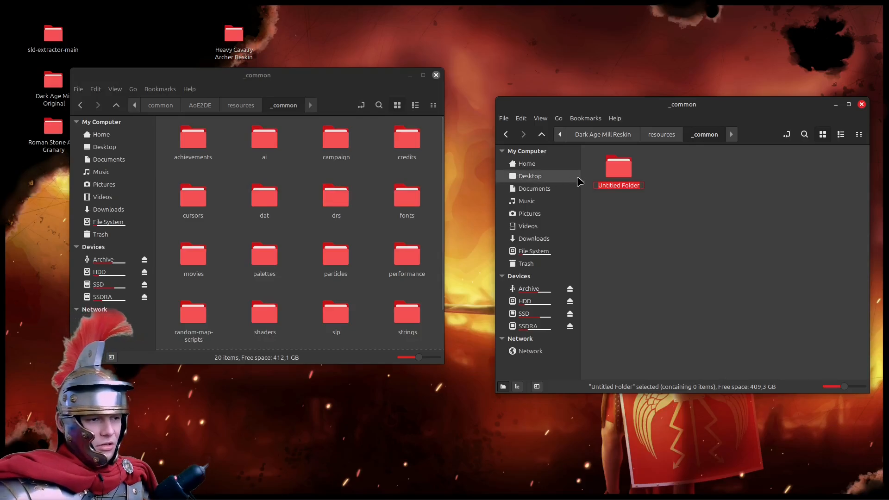
text(drs)
key(Return)
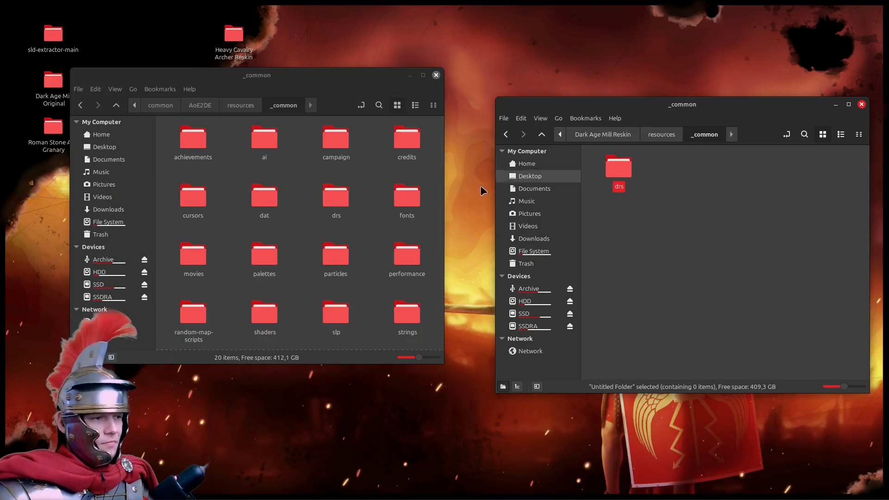
Open drs in both locations, bring up the game's graphics folder, and create a graphics folder in the mod's drs.
double_click(332, 206)
double_click(619, 168)
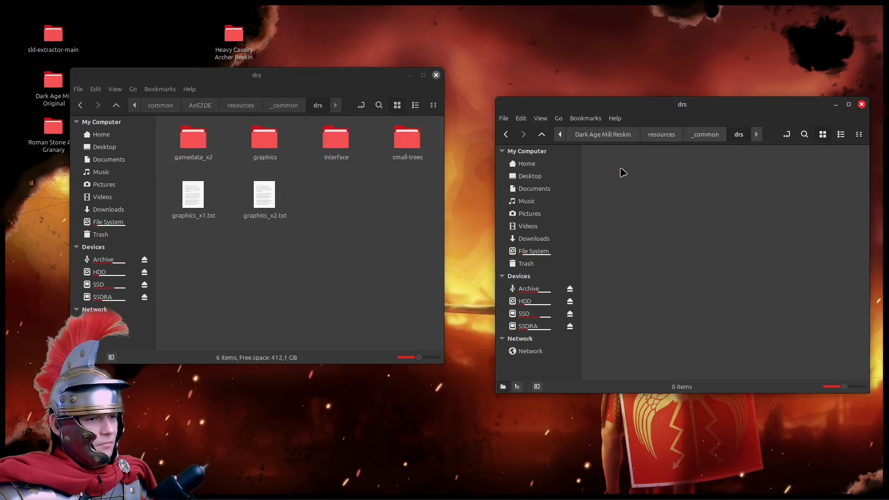
double_click(263, 143)
right_click(665, 177)
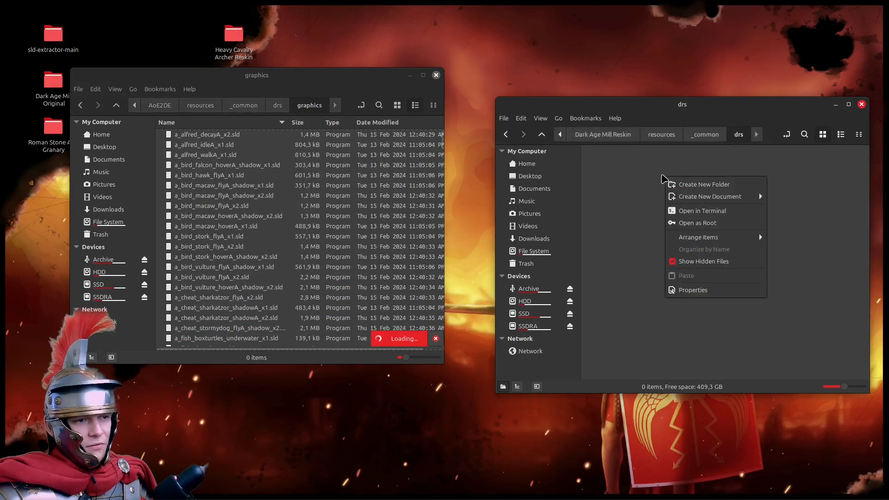
click(702, 184)
text(graphics)
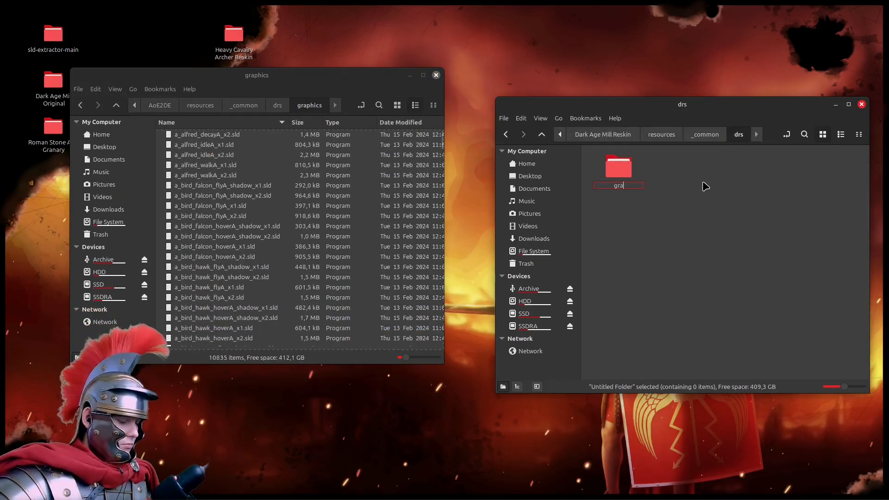
key(Return)
Open the mod's new graphics folder and close the window showing the game's graphics files.
right_click(681, 164)
click(615, 148)
double_click(618, 167)
drag(340, 106, 467, 171)
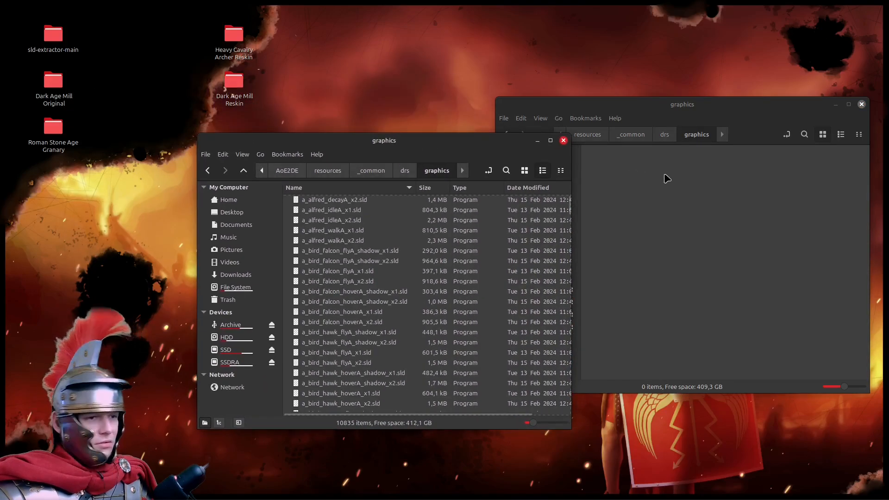
click(564, 140)
Copy the three dark mill SLD files from Dark Age Mill Original's Done folder into the mod's graphics folder.
double_click(55, 83)
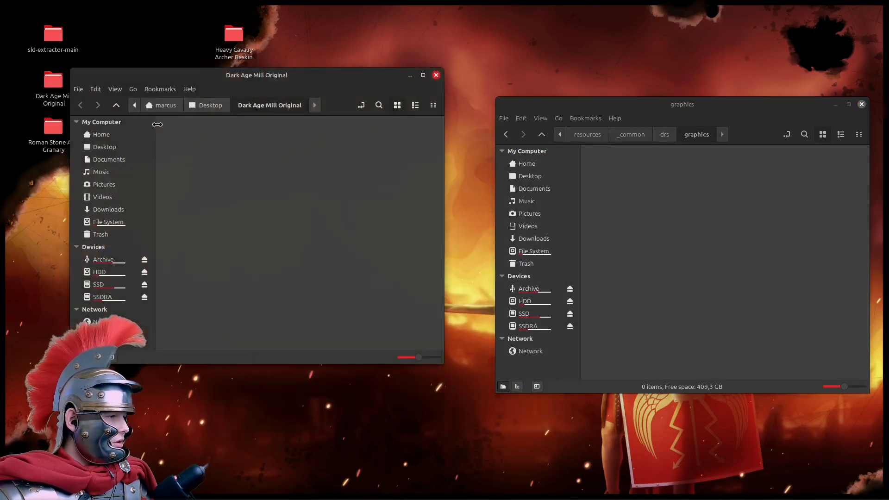
double_click(192, 138)
drag(325, 82, 318, 84)
drag(318, 83, 339, 111)
drag(384, 227, 208, 171)
right_click(208, 171)
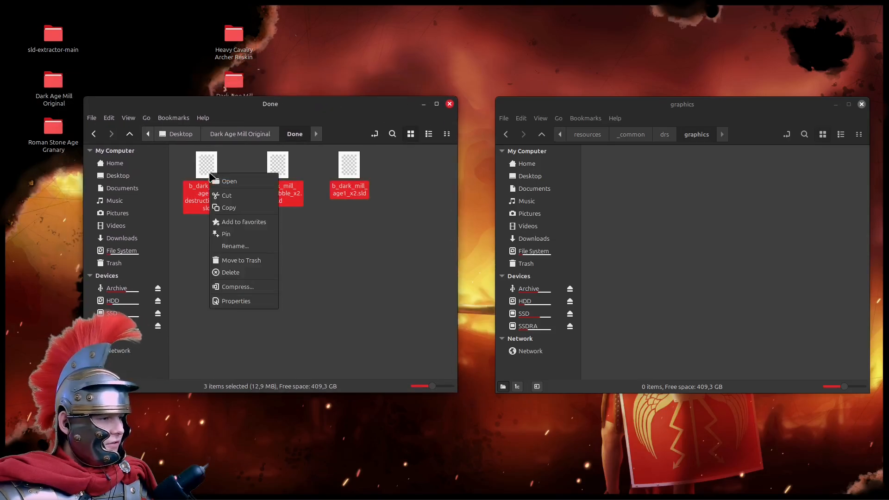
click(229, 208)
right_click(654, 182)
click(681, 279)
click(706, 258)
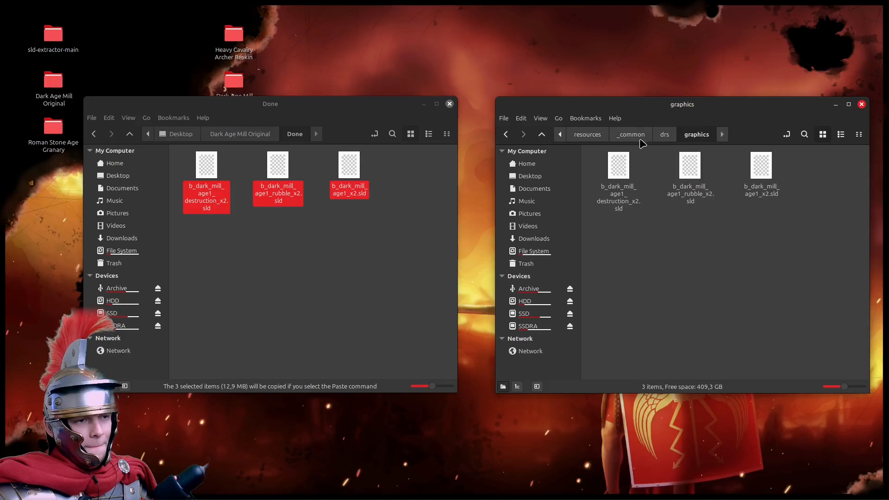
Go back up from graphics to the resources folder of Dark Age Mill Reskin.
click(631, 134)
click(587, 134)
click(559, 135)
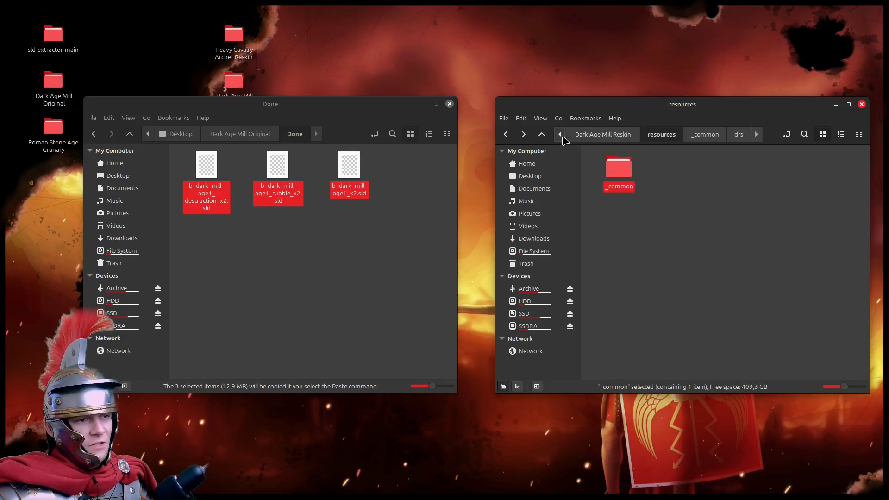
Create an empty document named info.json at the top level of Dark Age Mill Reskin and close the Done folder window.
click(594, 135)
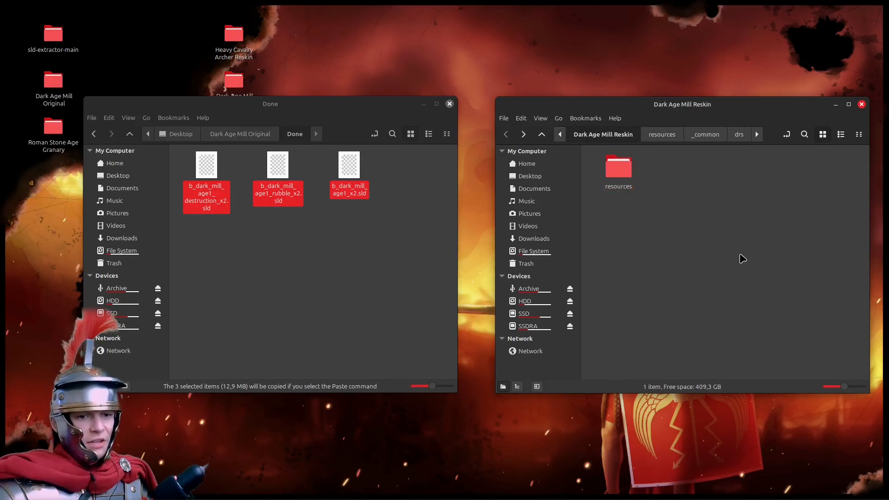
right_click(667, 198)
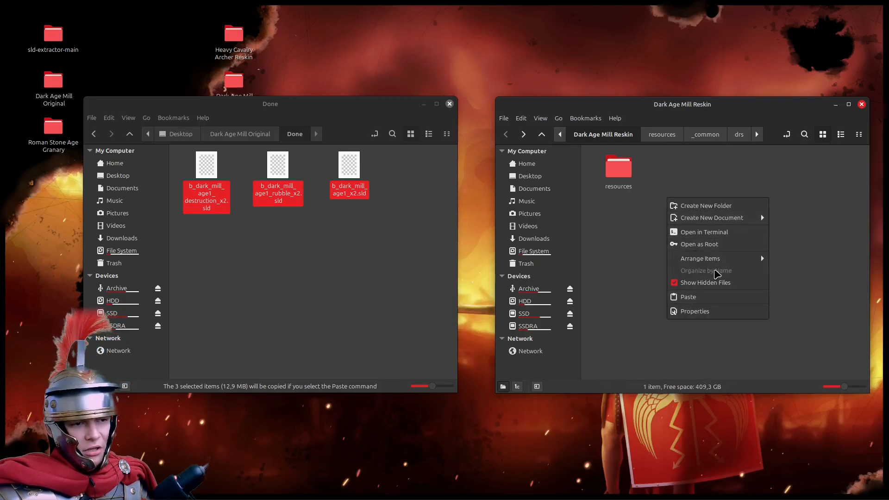
mouse_move(728, 218)
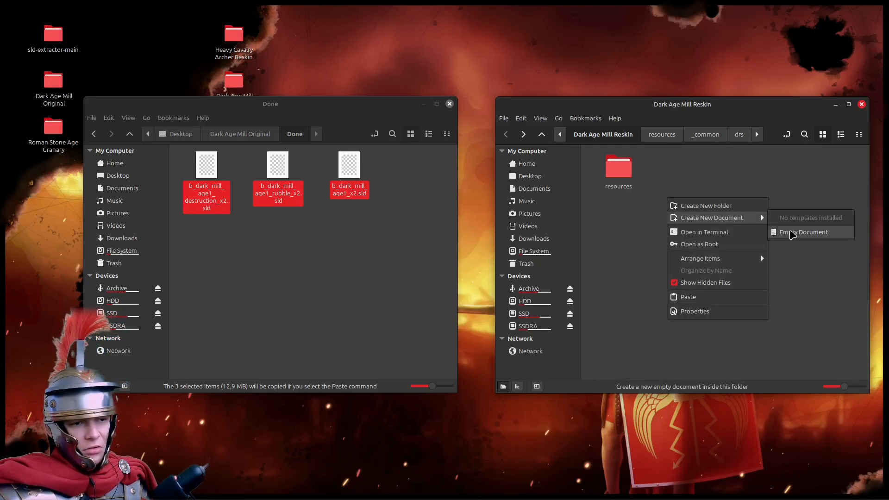
click(787, 232)
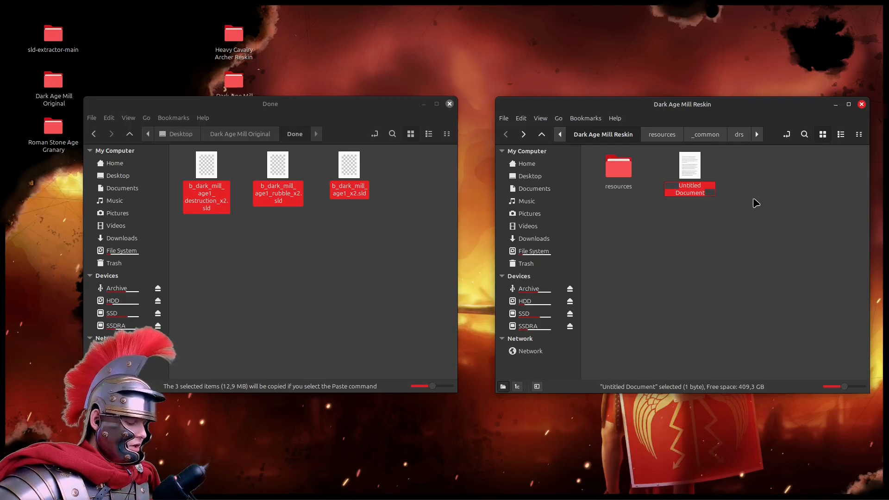
text(info.json)
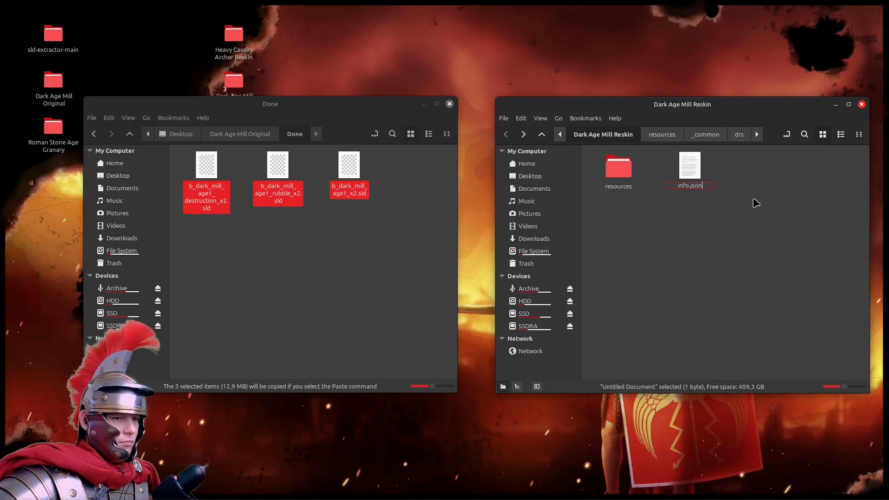
key(Return)
click(727, 211)
click(449, 104)
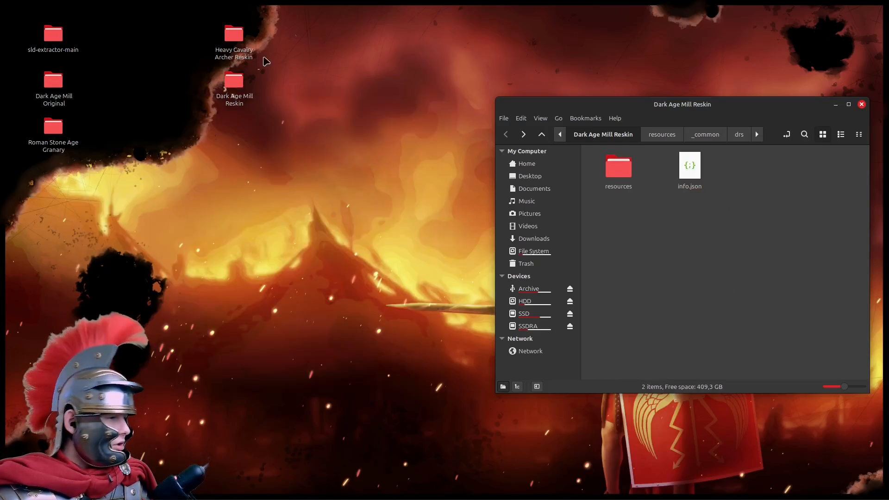
Open info.json in Visual Studio Code and fill in the author's name and the title "Dark Age Mill Reskin".
right_click(694, 166)
click(735, 168)
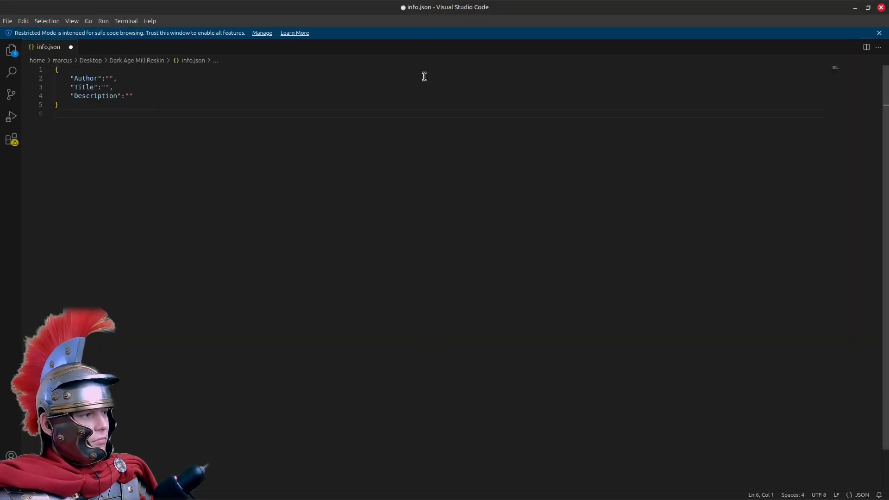
click(109, 78)
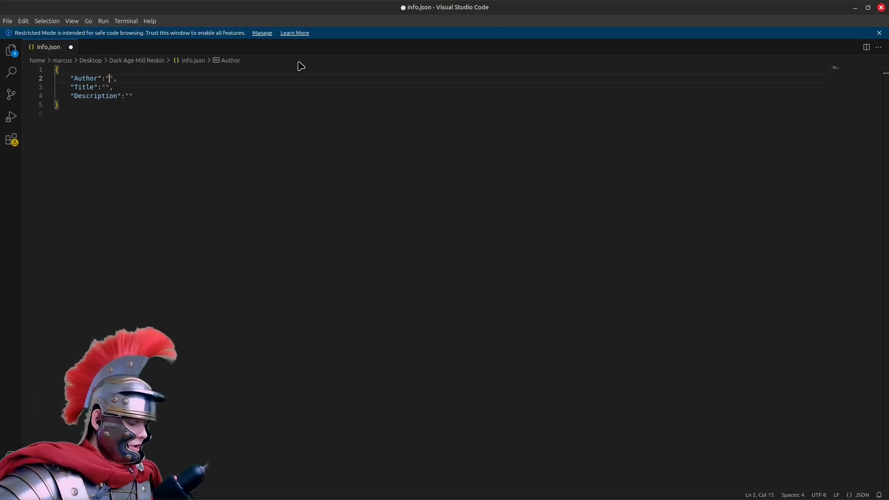
text(Marcus Tunimus",     "Title":")
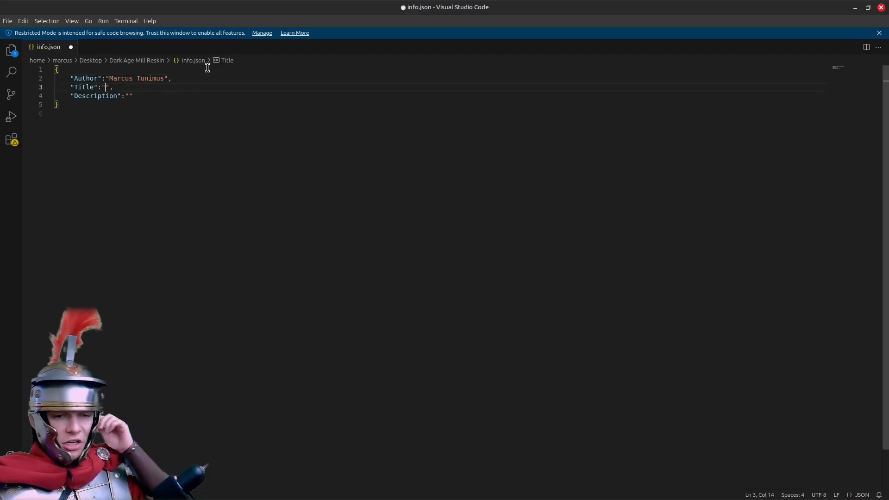
text(Dark Age)
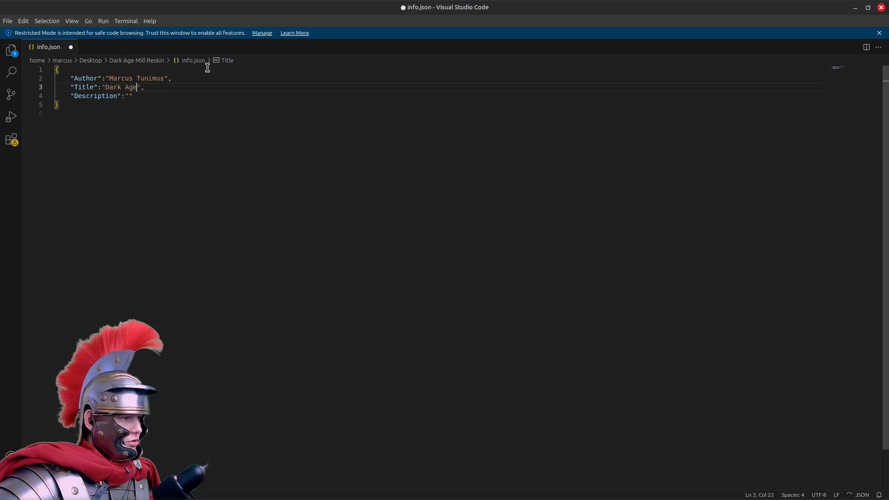
text( Mill Reskin)
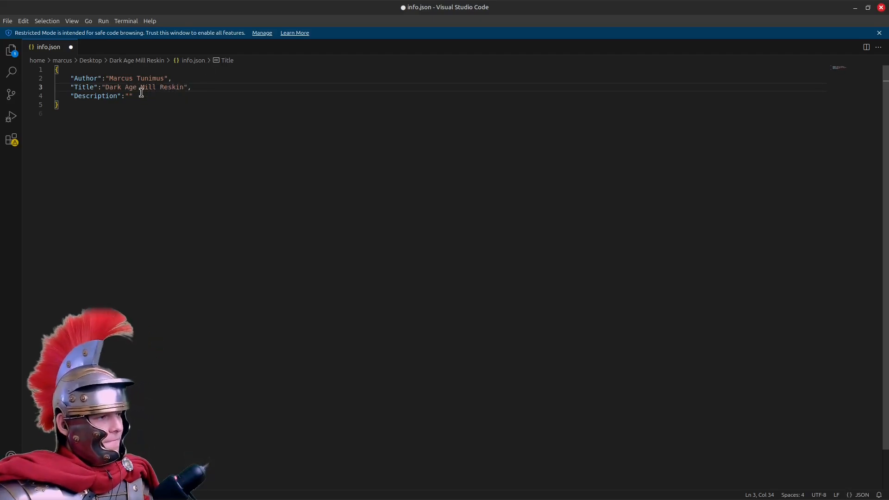
Set the description to "This mod replaces the Dark Age Mill with the Roman Stone Age Granary.", then save and close info.json.
click(127, 96)
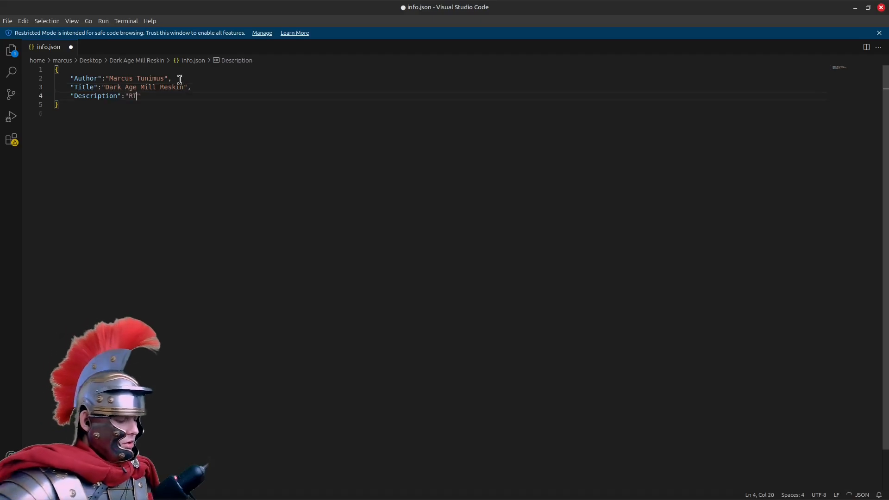
key(BackSpace)
key(BackSpace)
key(BackSpace)
text(")
text(This mod repl)
text(aces the Dark A)
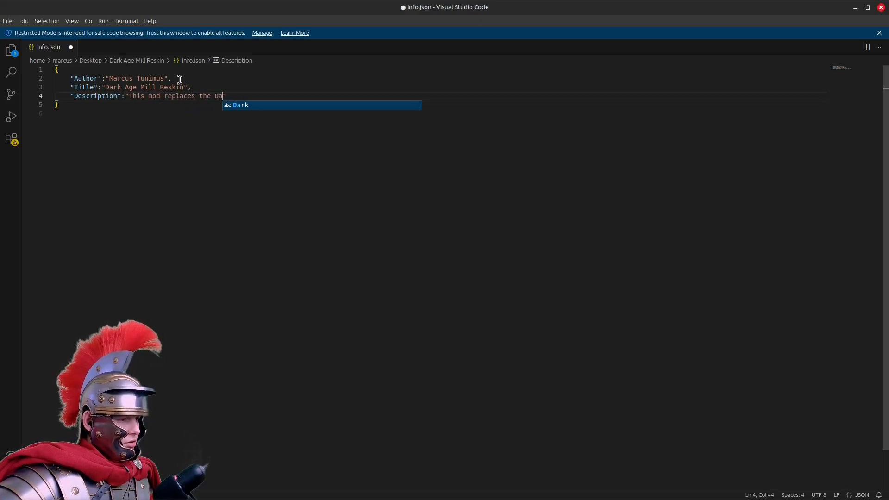
text(ge Mill )
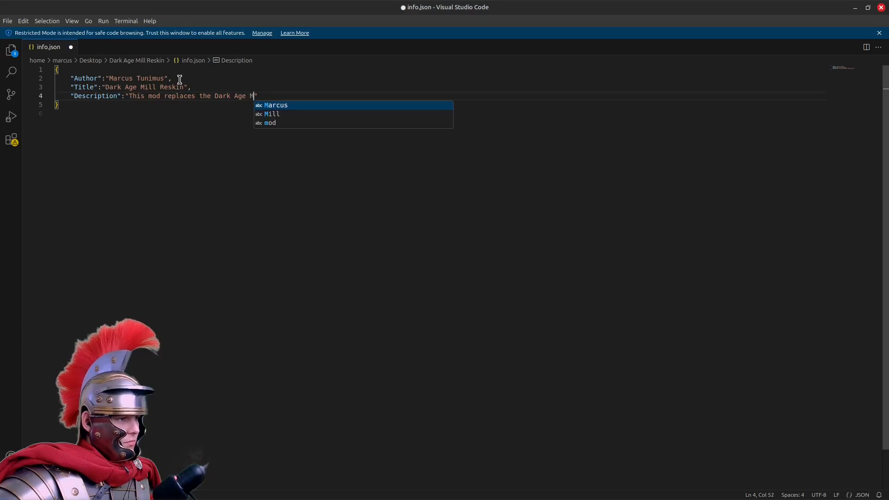
text(with the Roman Stone Age Granary.)
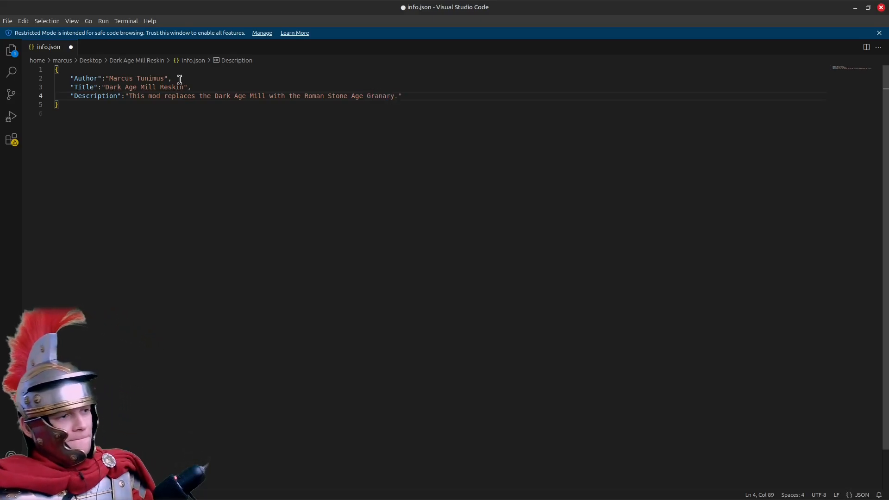
key(ctrl+s)
click(446, 125)
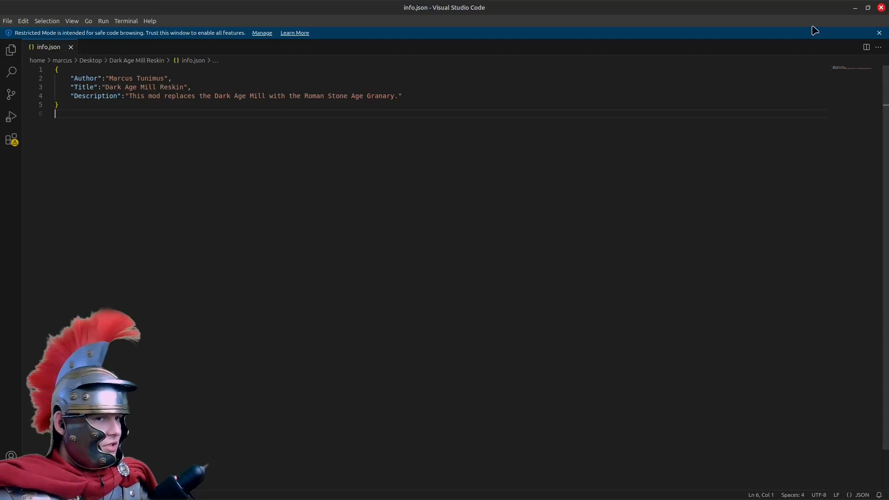
click(881, 7)
Compare the top-level contents of Heavy Cavalry Archer Reskin with Dark Age Mill Reskin and close both folder windows.
click(298, 237)
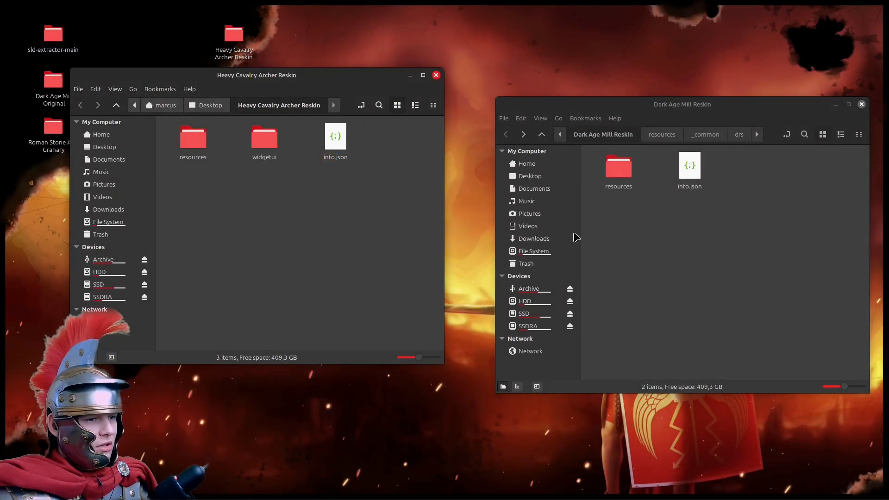
click(612, 252)
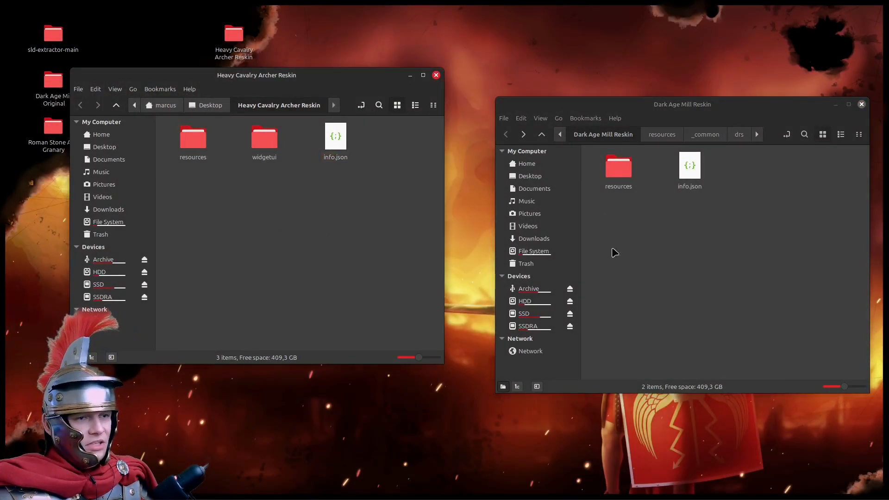
click(861, 105)
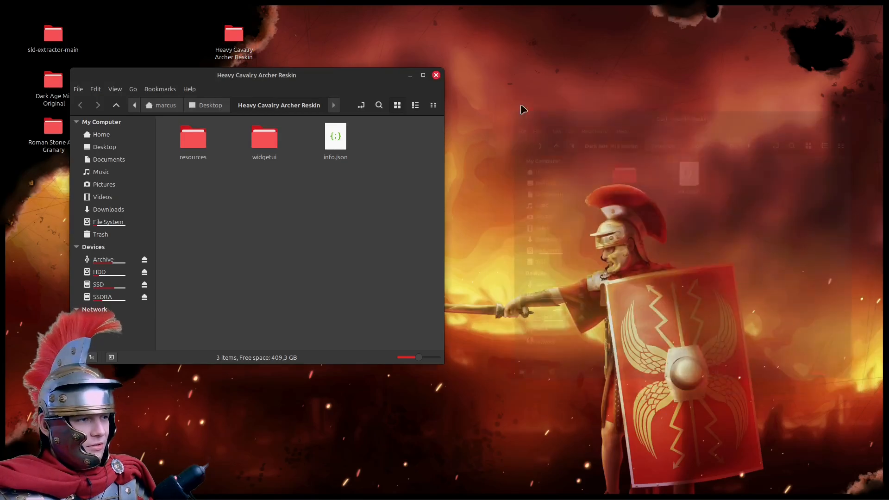
click(436, 76)
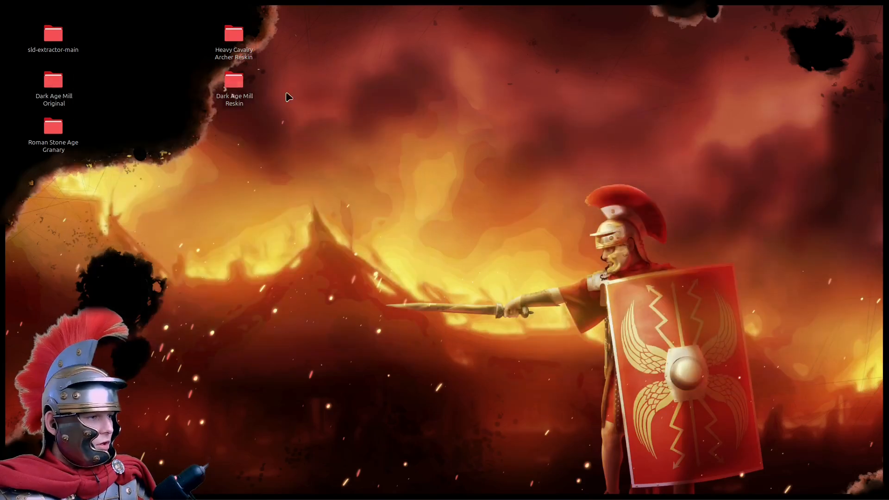
Check the Dark Age Mill Reskin folder structure down through resources, _common and drs to graphics, and close the window.
double_click(232, 83)
drag(327, 78, 686, 82)
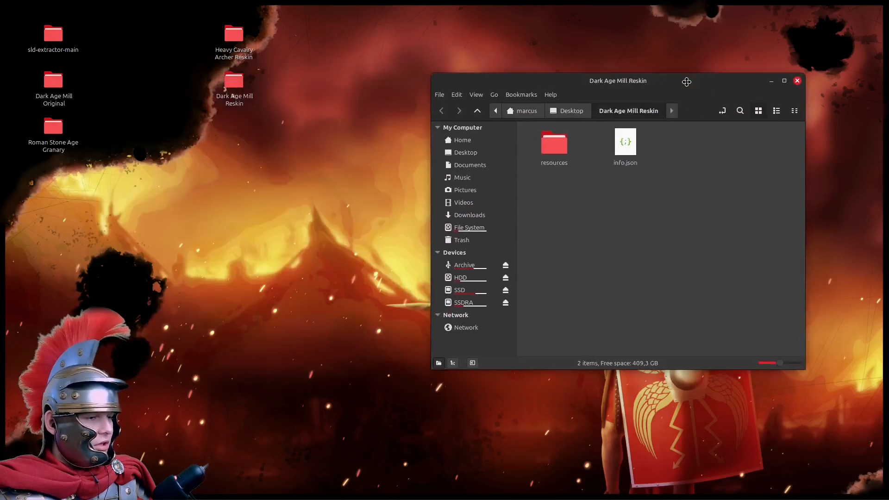
double_click(552, 142)
double_click(552, 142)
double_click(555, 147)
double_click(555, 148)
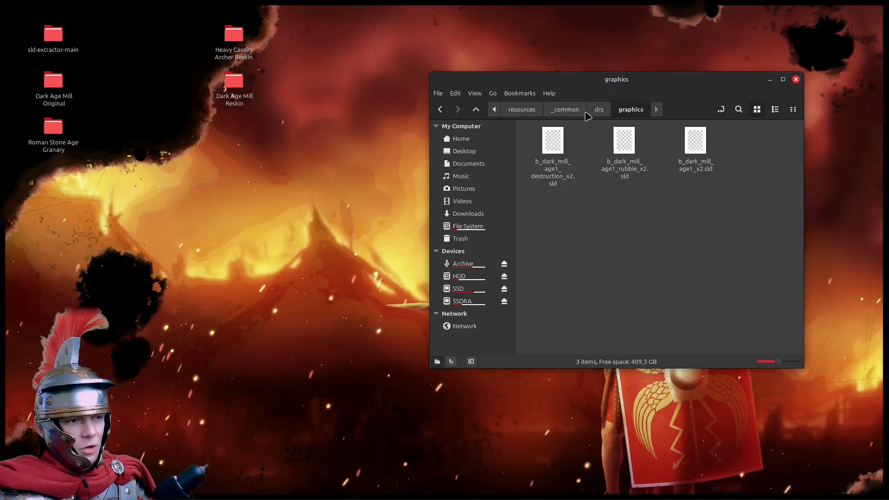
click(796, 80)
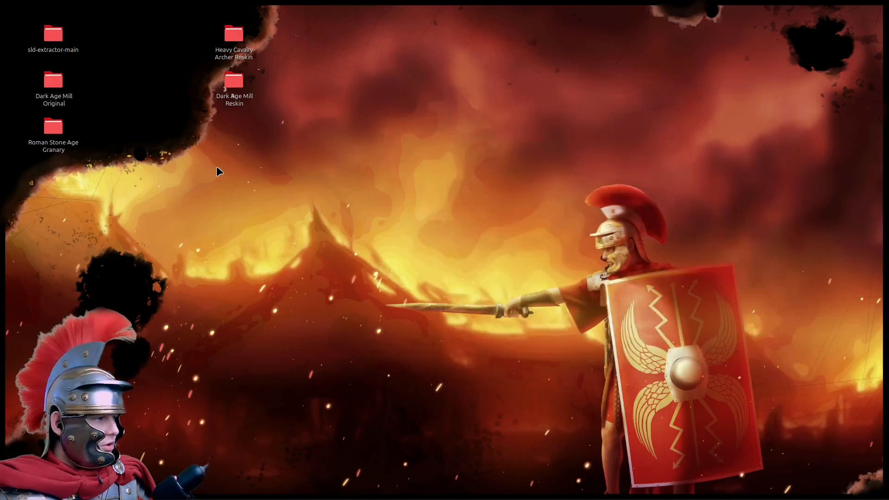
Permanently delete the Dark Age Mill Original and Roman Stone Age Granary folders and move the two reskin folders into their place on the desktop.
drag(108, 176, 51, 81)
right_click(52, 81)
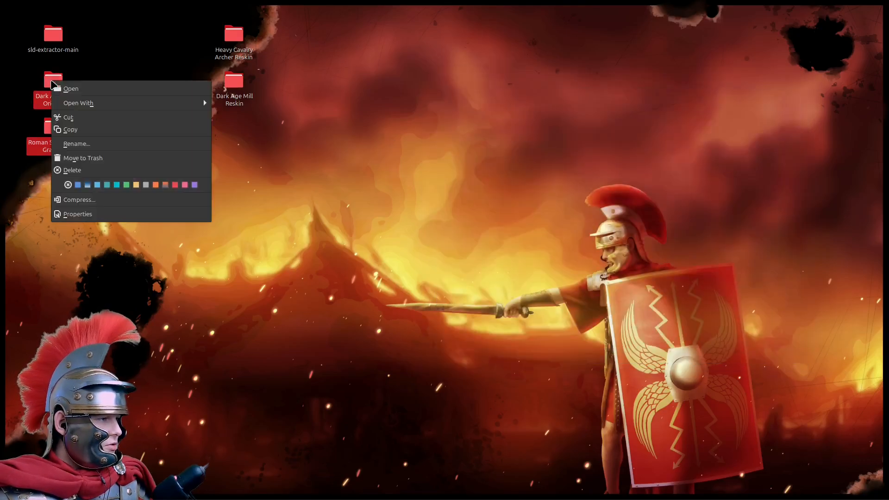
click(73, 171)
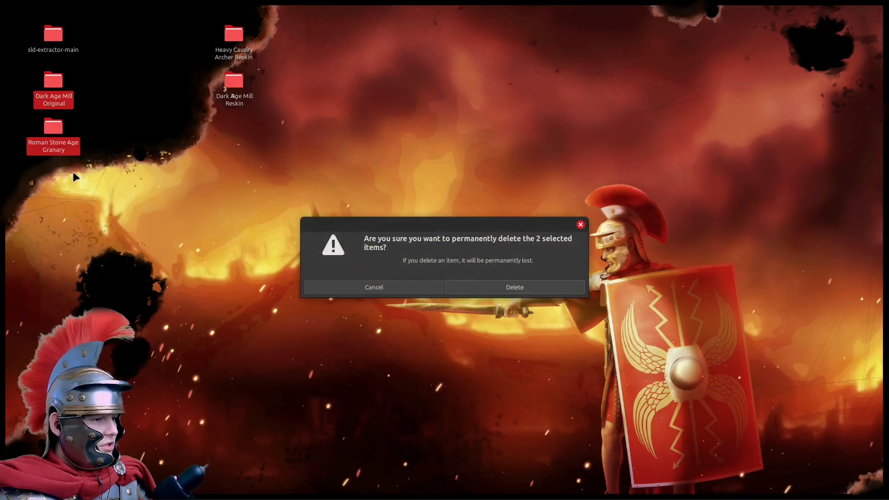
click(511, 286)
drag(268, 109, 62, 89)
click(115, 144)
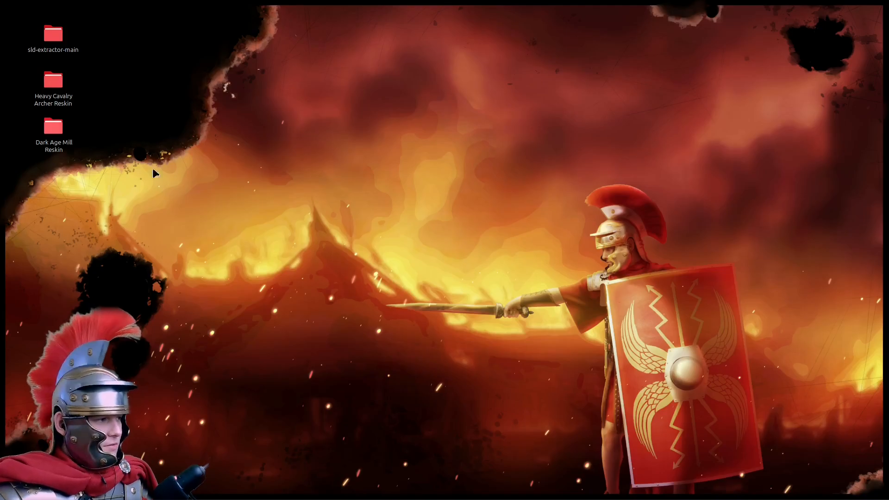
In a new file manager window, go to the 813780 folder on the SSD under SteamLibrary, steamapps, compatdata.
mouse_move(100, 499)
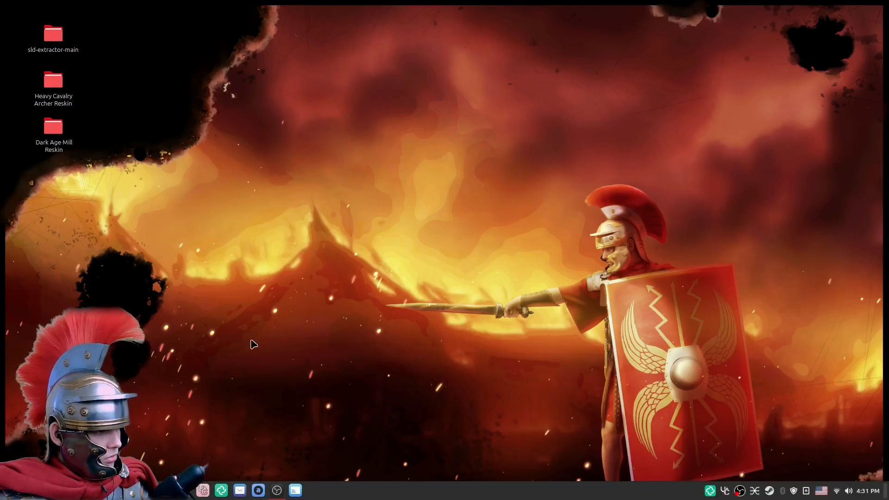
key(super+e)
drag(311, 83, 521, 99)
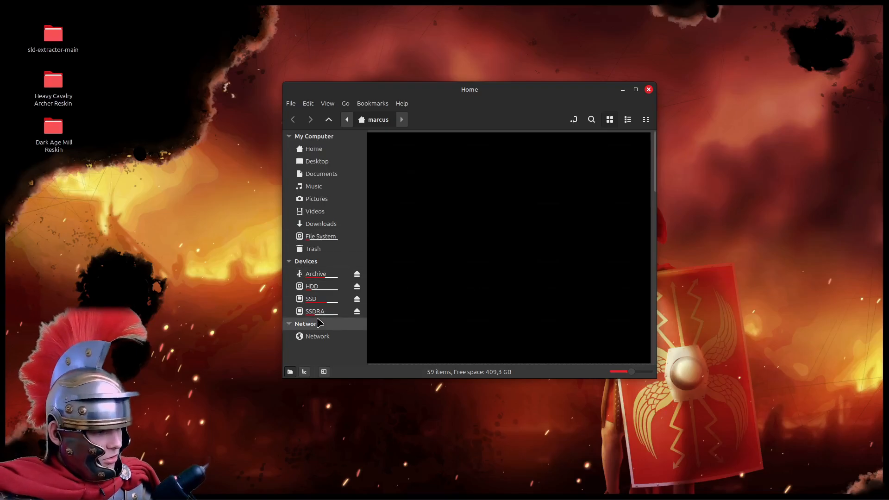
click(311, 302)
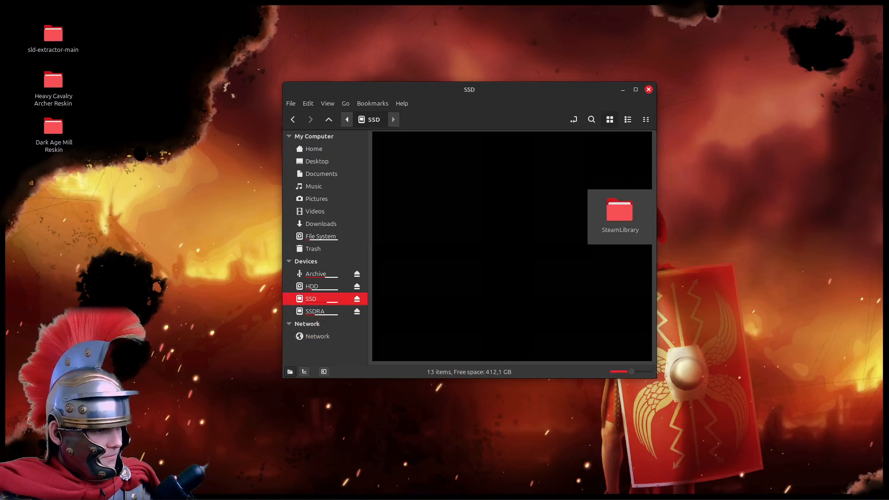
double_click(604, 220)
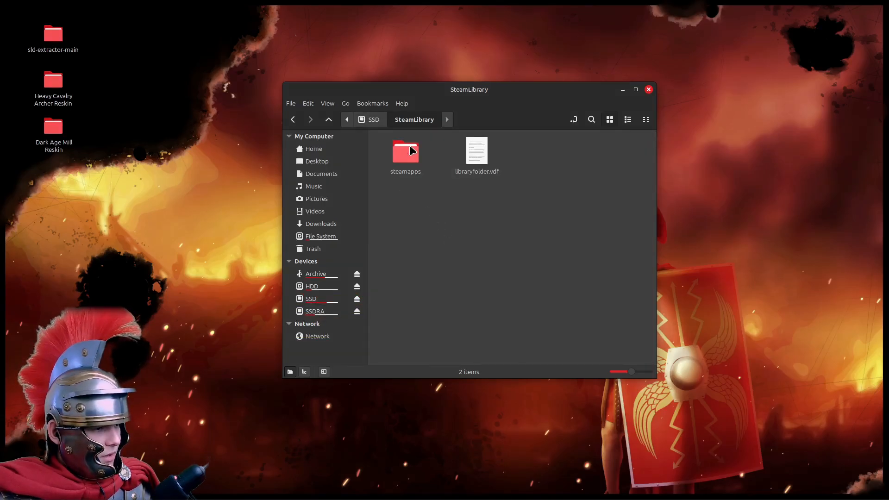
double_click(407, 158)
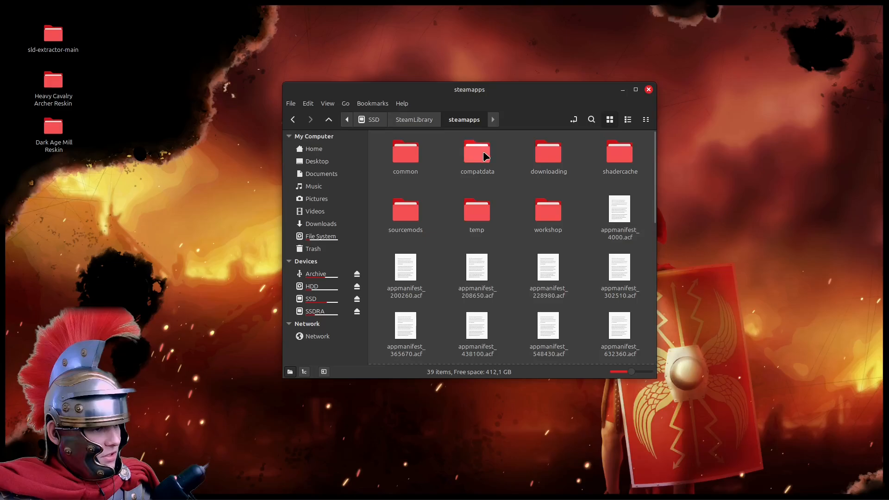
double_click(481, 153)
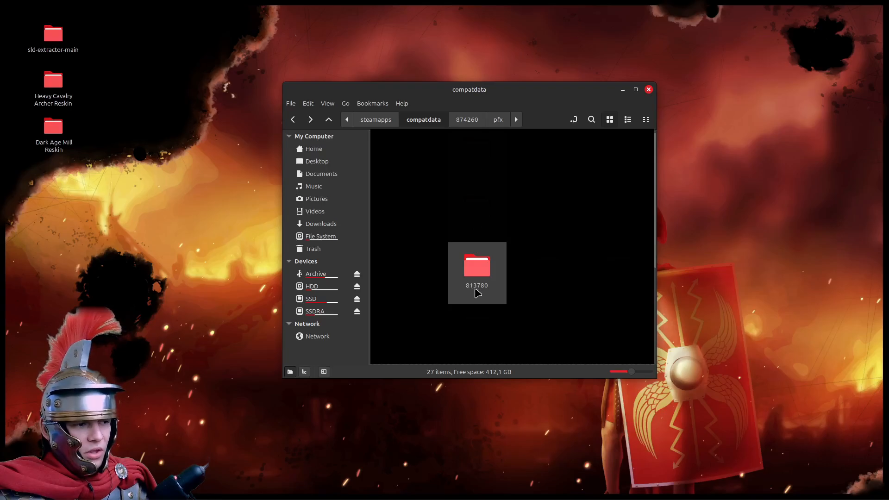
double_click(479, 266)
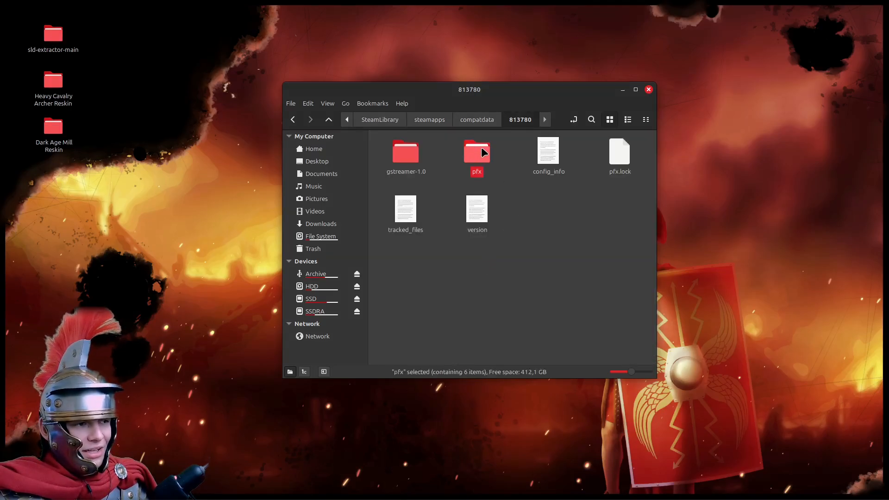
Go from the pfx folder through dosdevices, c:, users, steamuser and Games to the Age of Empires 2 DE folder.
double_click(480, 152)
double_click(411, 159)
double_click(410, 152)
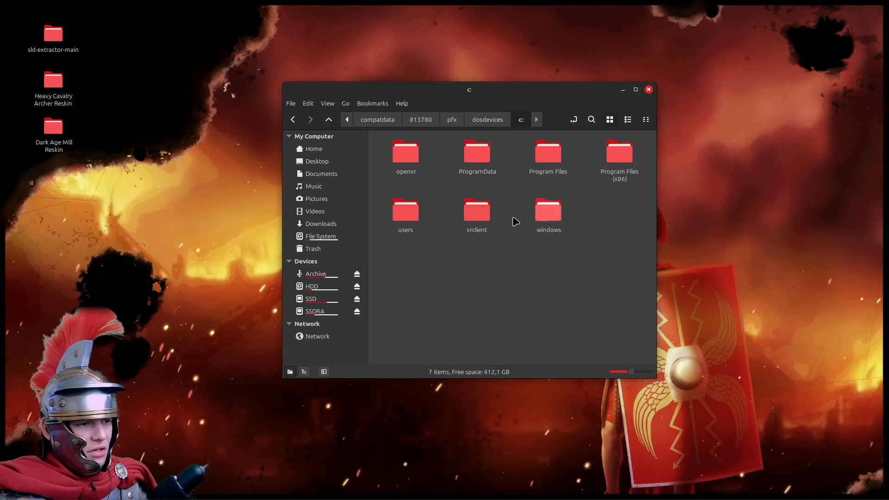
double_click(410, 212)
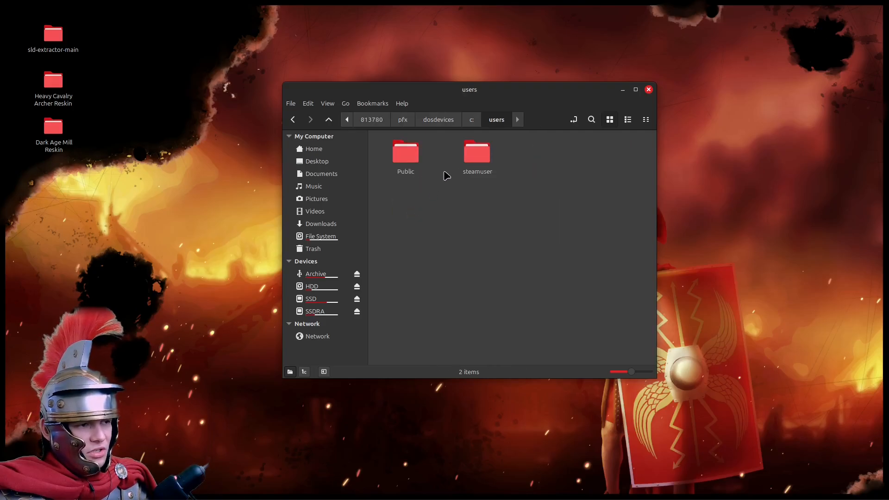
double_click(482, 155)
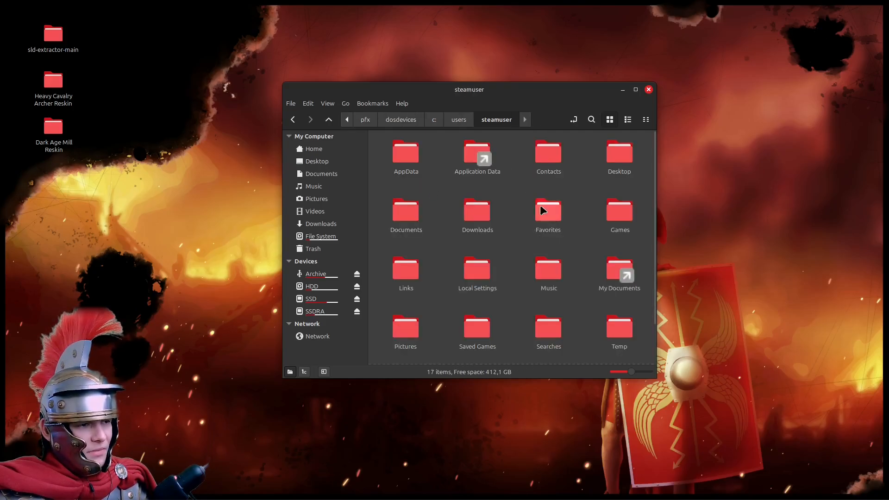
double_click(625, 216)
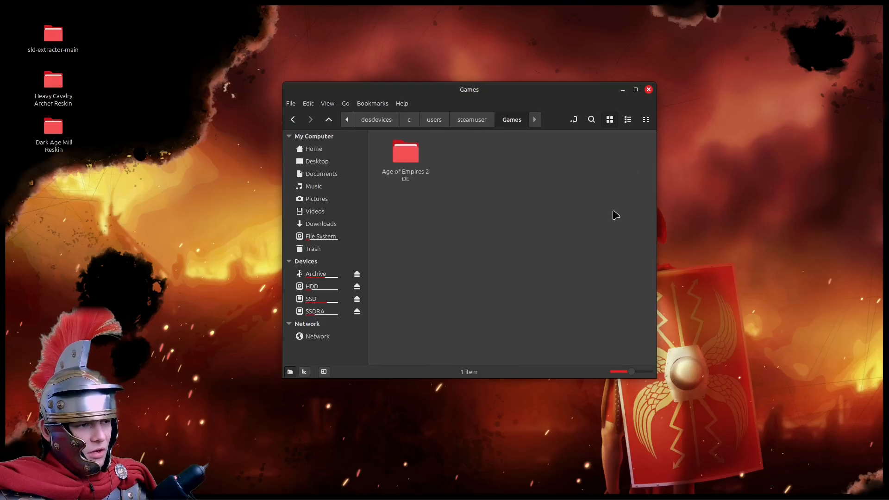
double_click(406, 155)
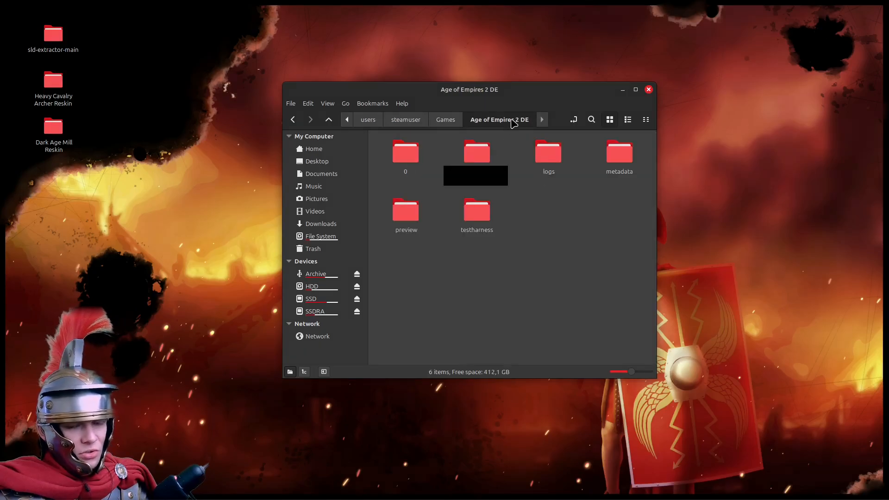
Open the mods folder inside the numeric user-ID folder, check its contents, and go into its local subfolder.
double_click(477, 152)
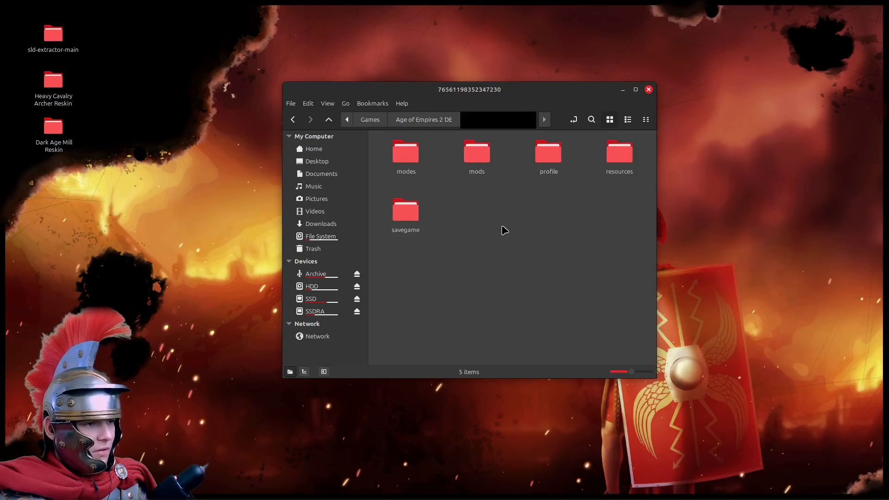
double_click(482, 158)
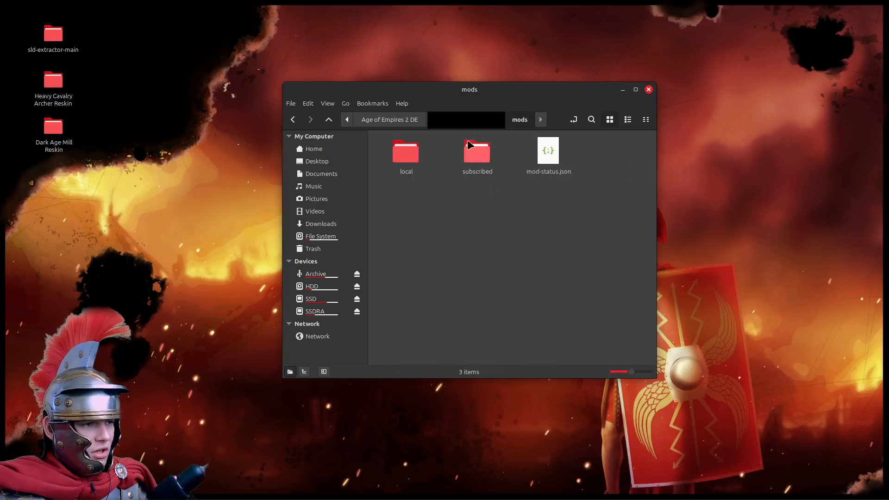
drag(510, 192, 373, 146)
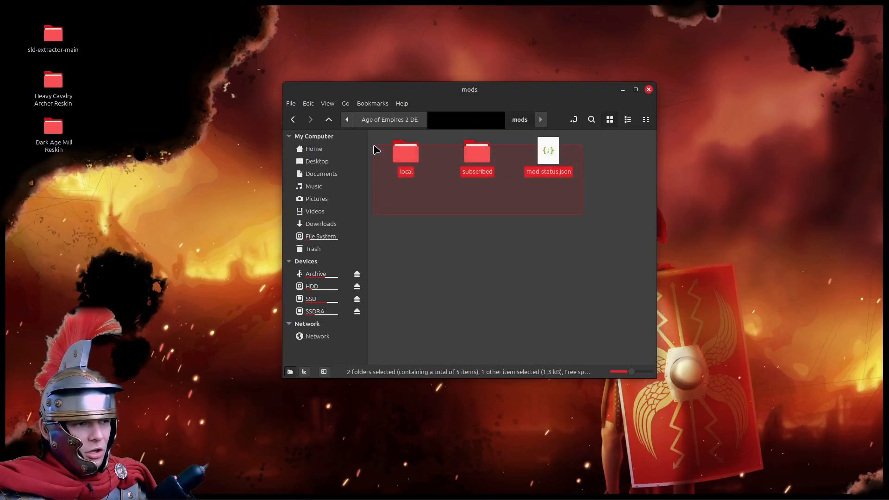
click(558, 237)
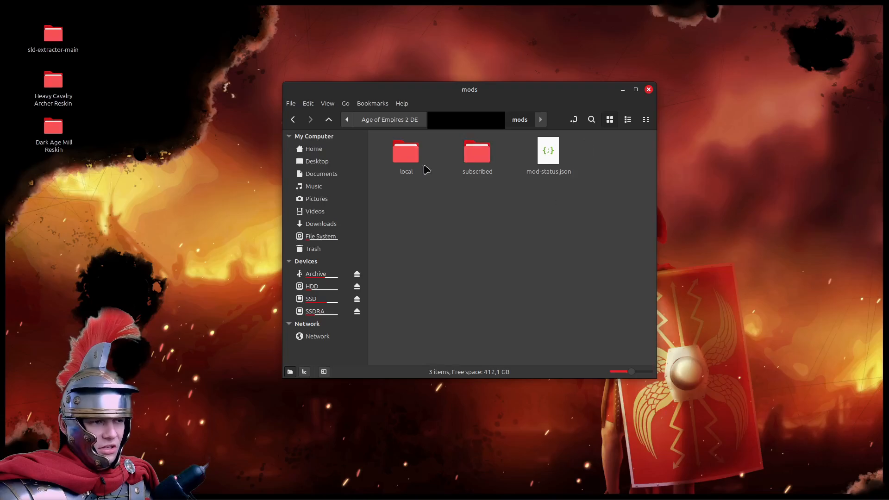
click(405, 159)
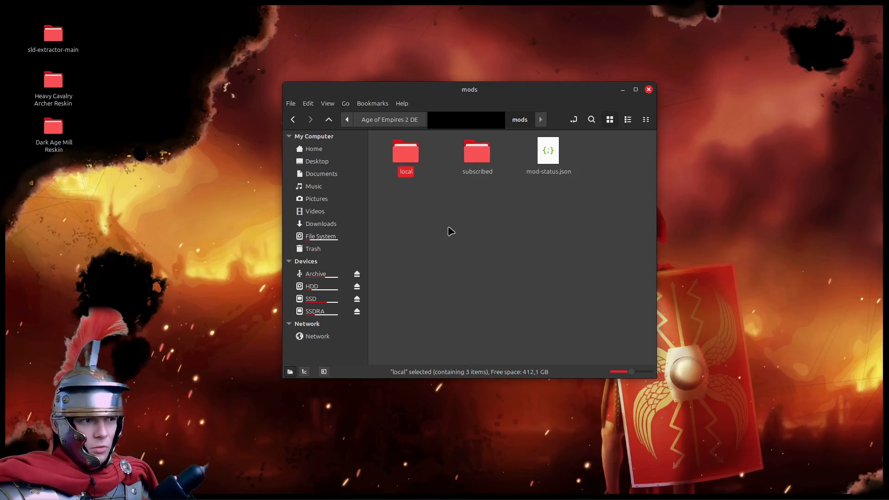
click(496, 259)
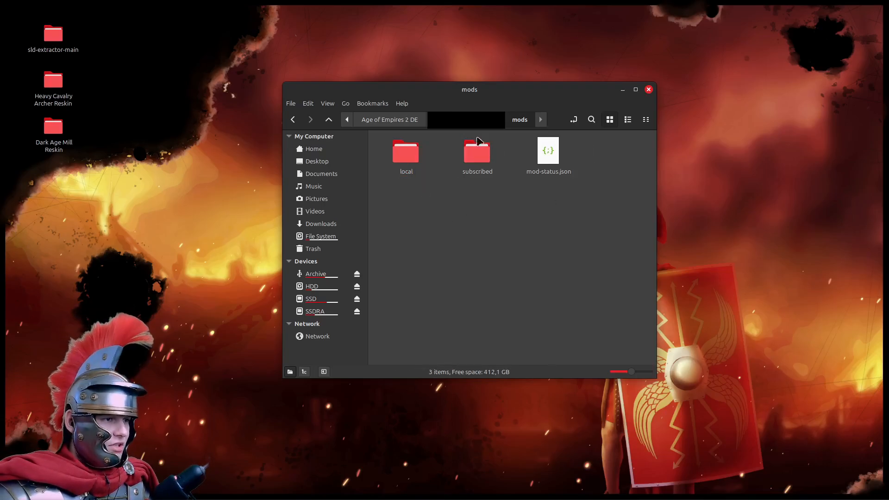
double_click(405, 155)
drag(513, 165, 366, 152)
click(569, 281)
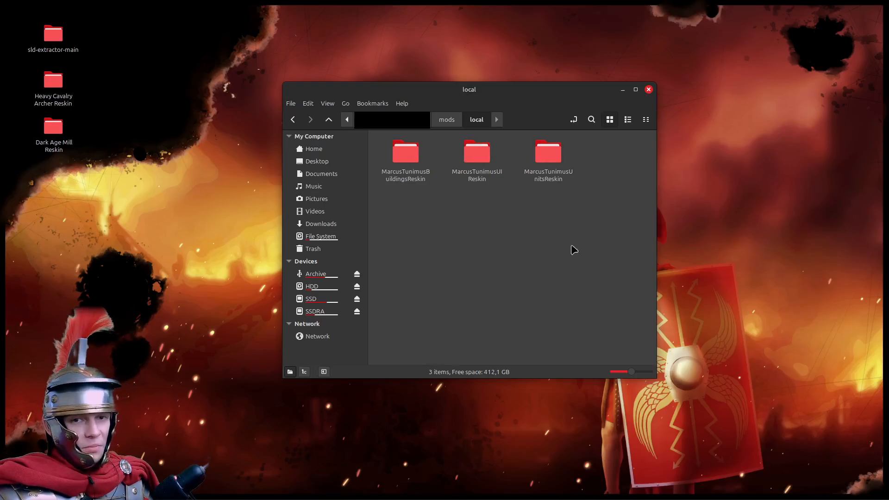
Copy the Heavy Cavalry Archer Reskin folder from the desktop into the local mods folder.
right_click(57, 84)
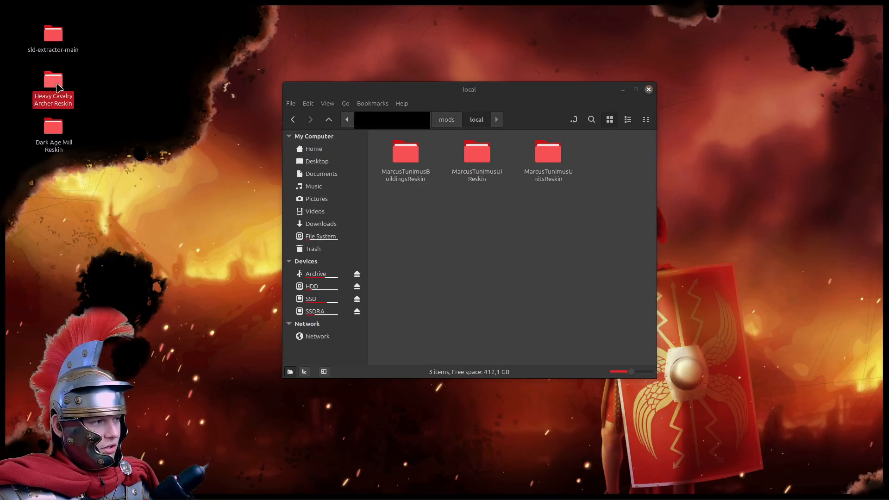
click(76, 135)
right_click(499, 222)
click(531, 329)
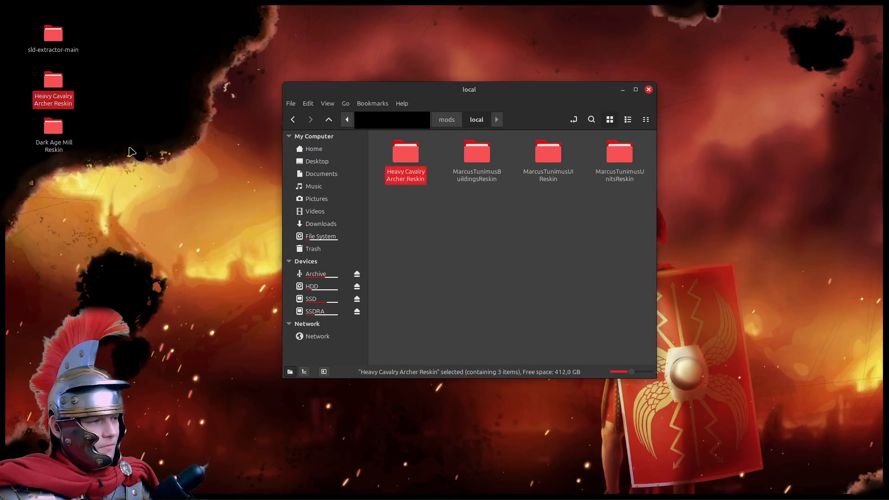
Copy the Dark Age Mill Reskin folder from the desktop into the local mods folder and close the folder window.
click(53, 127)
right_click(53, 126)
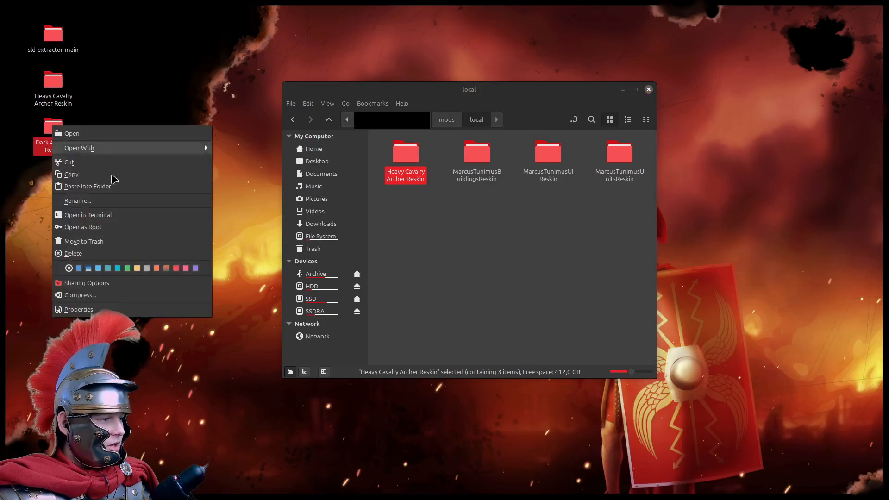
click(70, 176)
right_click(448, 236)
click(476, 335)
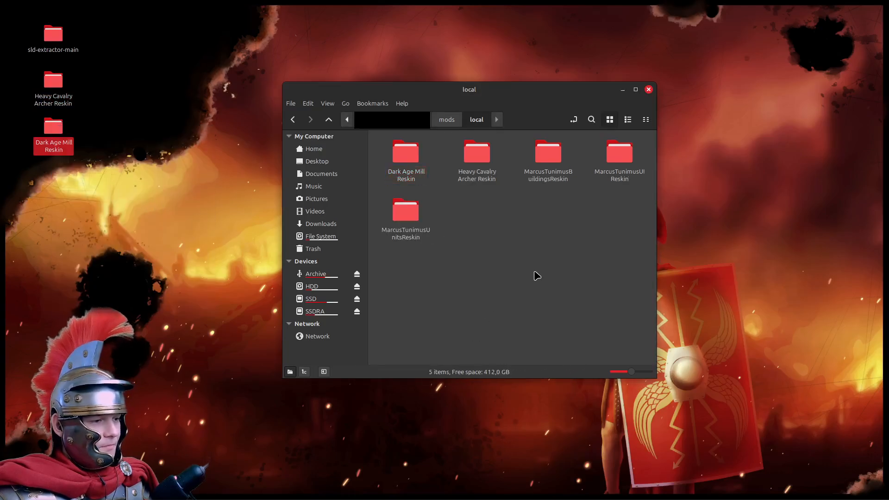
key(ctrl+w)
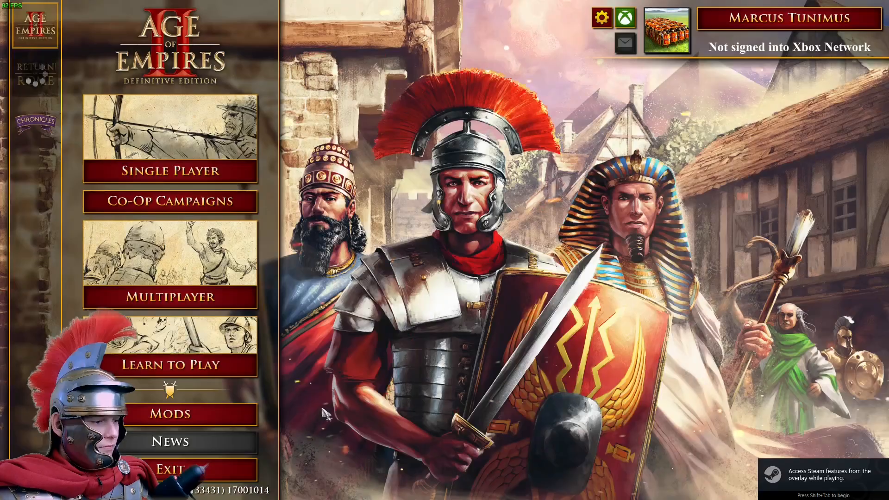
In Age of Empires II, check the Dark Age Mill Reskin entry in the Mod Manager, disable all five mods and exit the game.
click(172, 414)
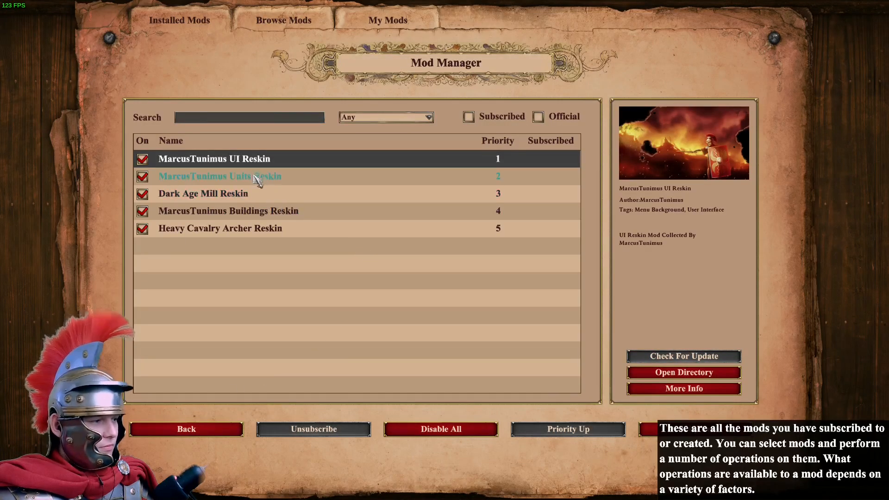
click(259, 193)
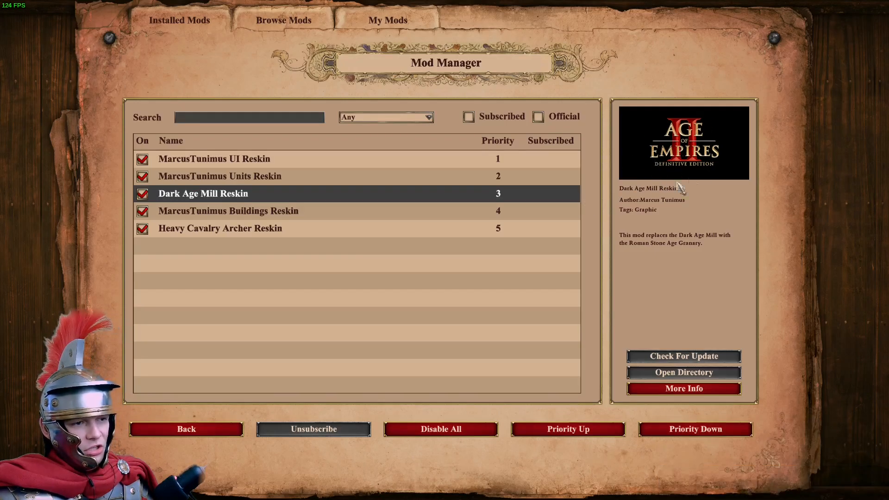
click(142, 159)
click(142, 176)
click(142, 194)
click(142, 211)
click(142, 228)
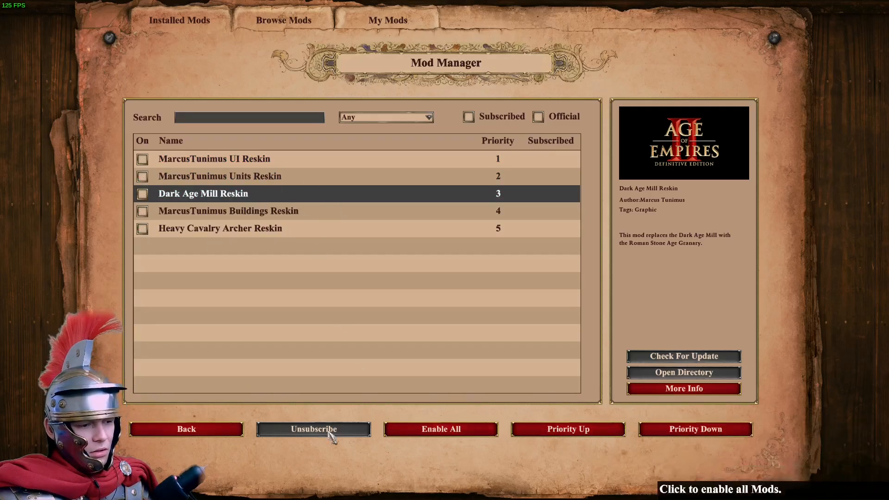
click(214, 431)
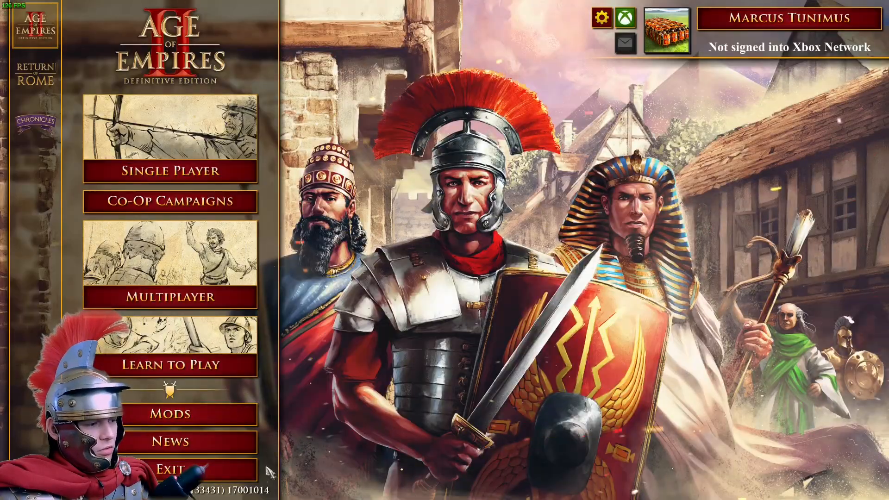
click(175, 469)
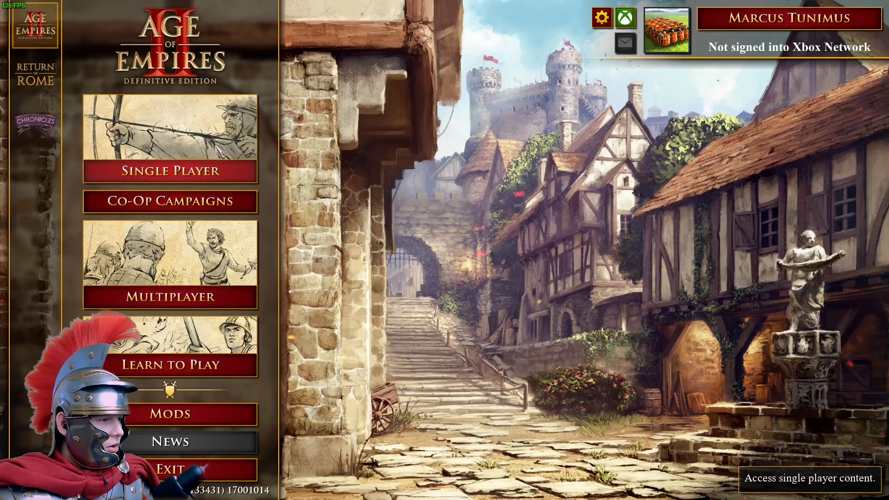
Open the single-player standard game setup and look up the Heavy Cavalry Archer in the Romans technology tree.
click(210, 178)
click(413, 282)
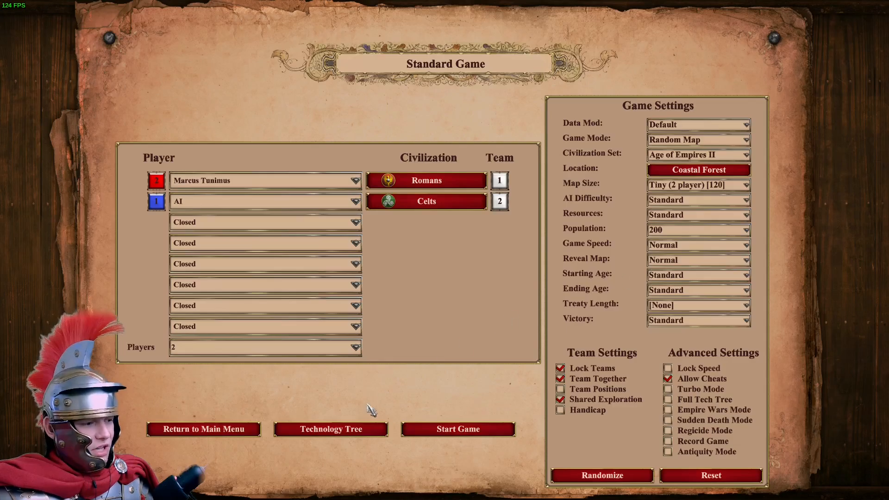
click(344, 435)
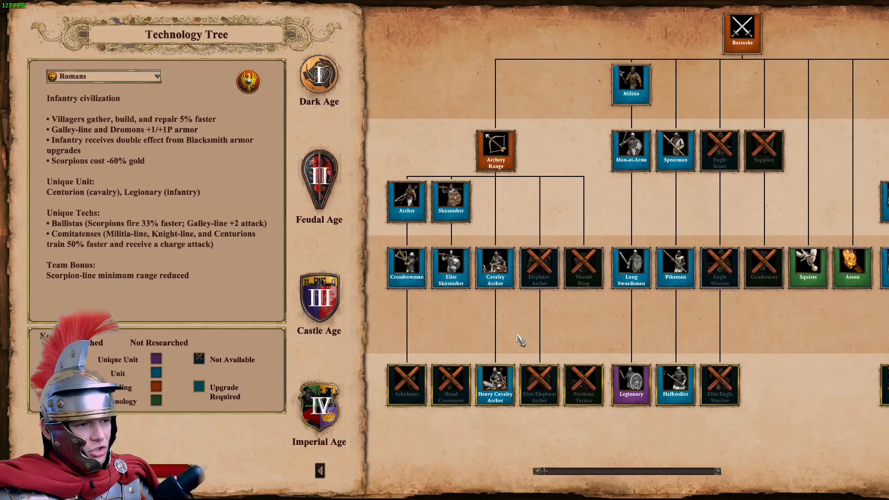
mouse_move(505, 393)
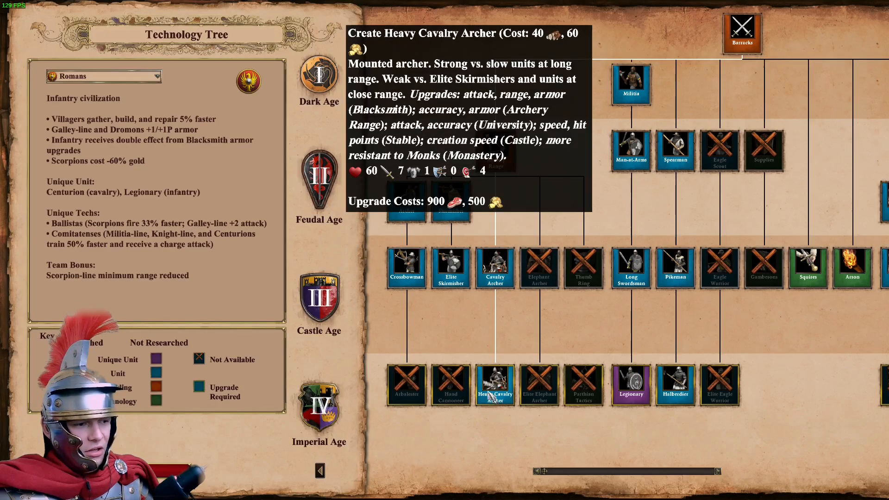
scroll(514, 389, down, 2)
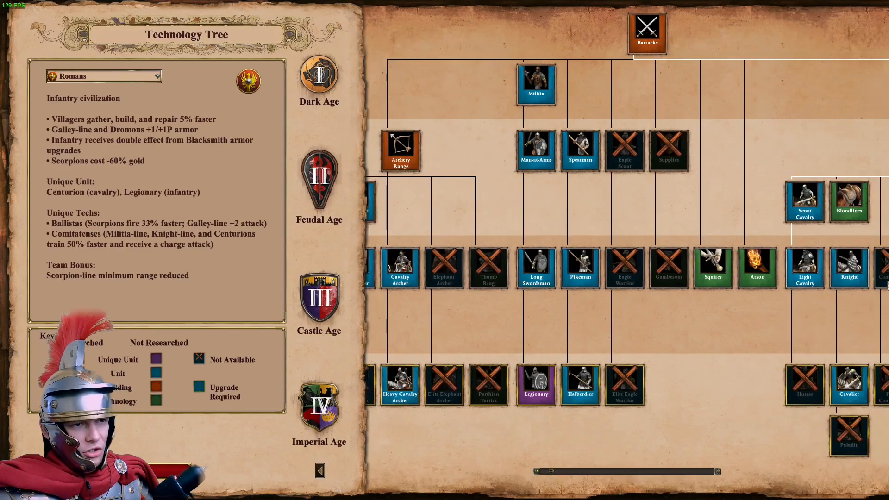
click(320, 470)
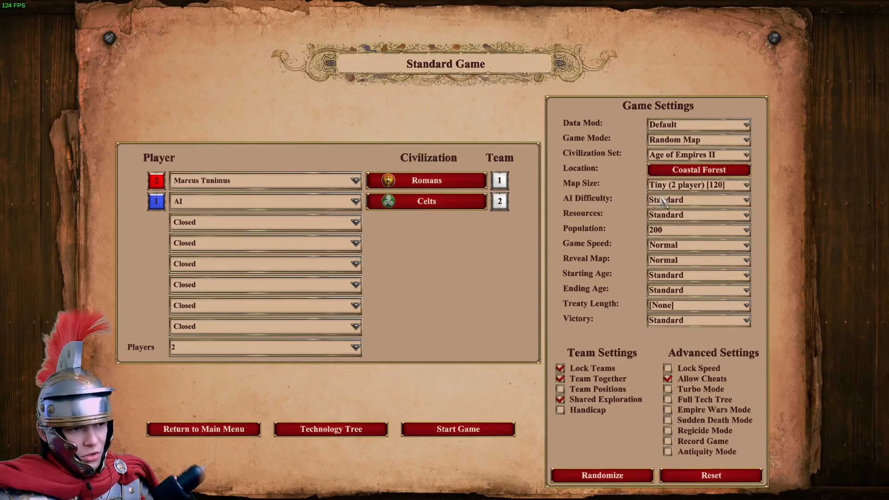
Set the AI difficulty to Easiest and the resources to Infinite, and start the game.
click(693, 202)
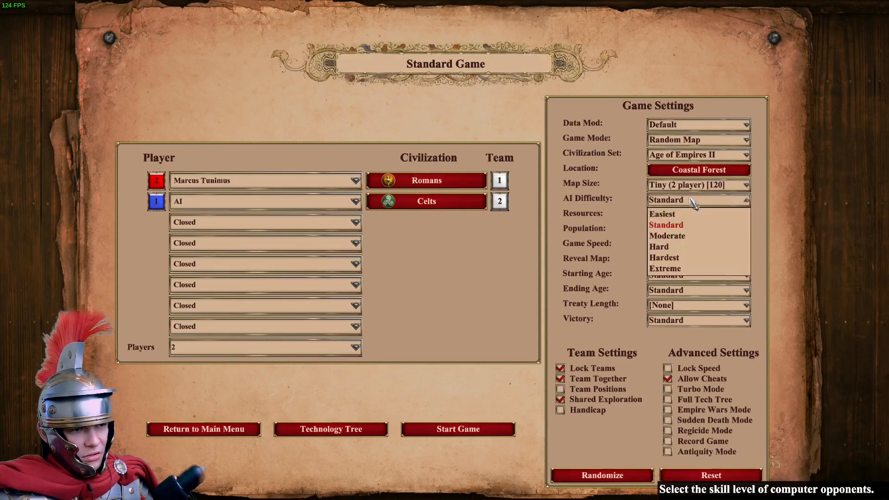
click(667, 214)
click(689, 216)
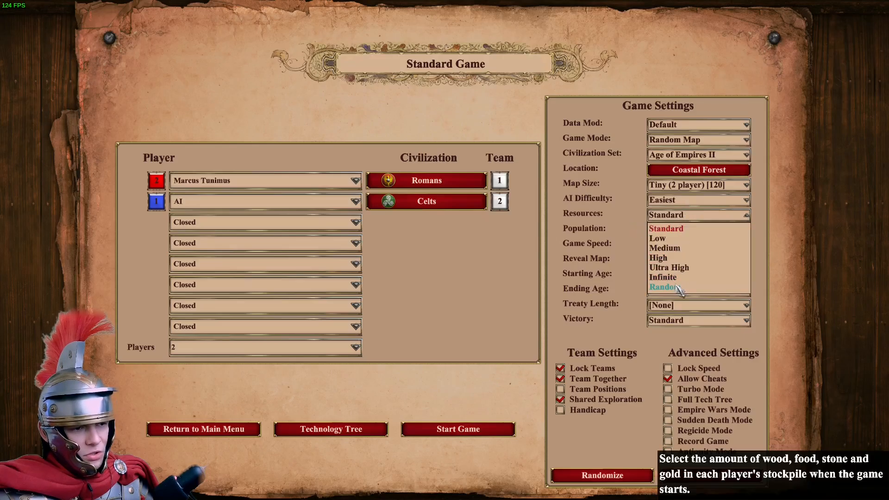
click(663, 277)
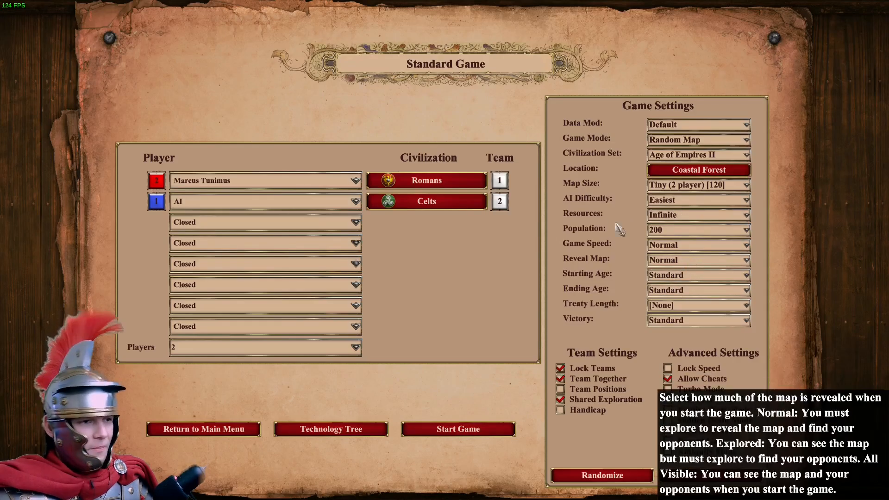
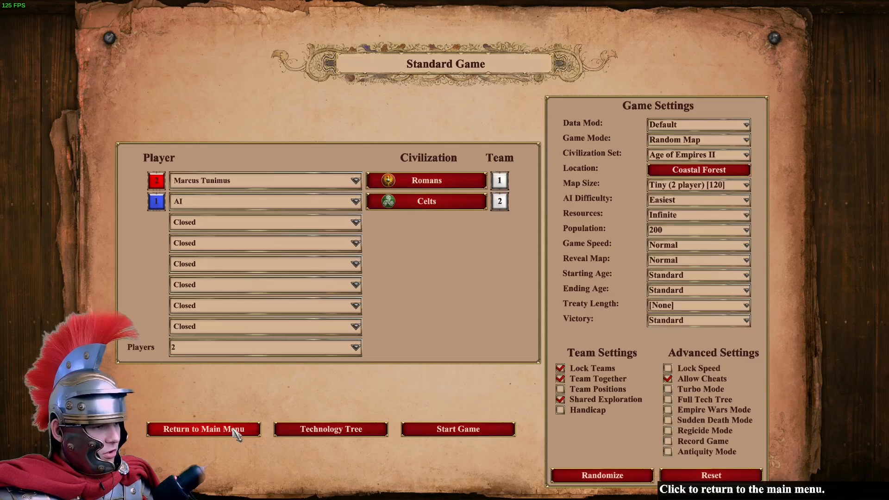
click(451, 435)
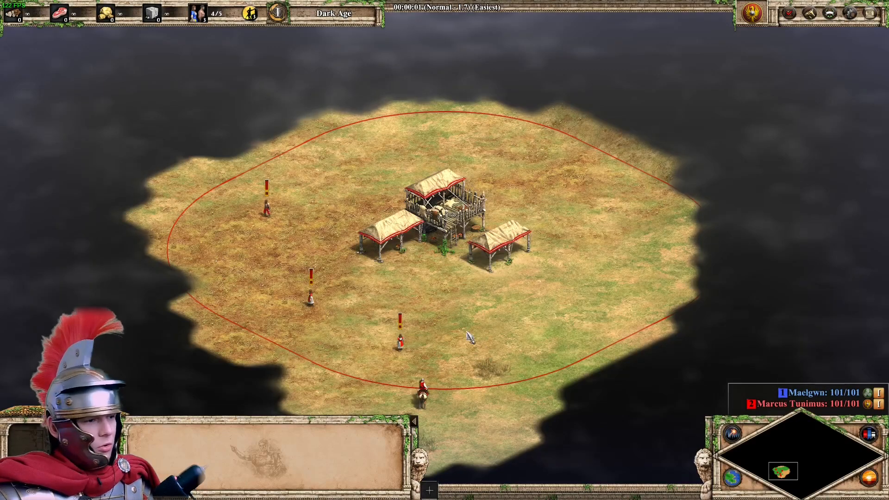
Select the three villagers and build a mill west of the town center, using a chat cheat to speed up construction.
drag(449, 101, 168, 354)
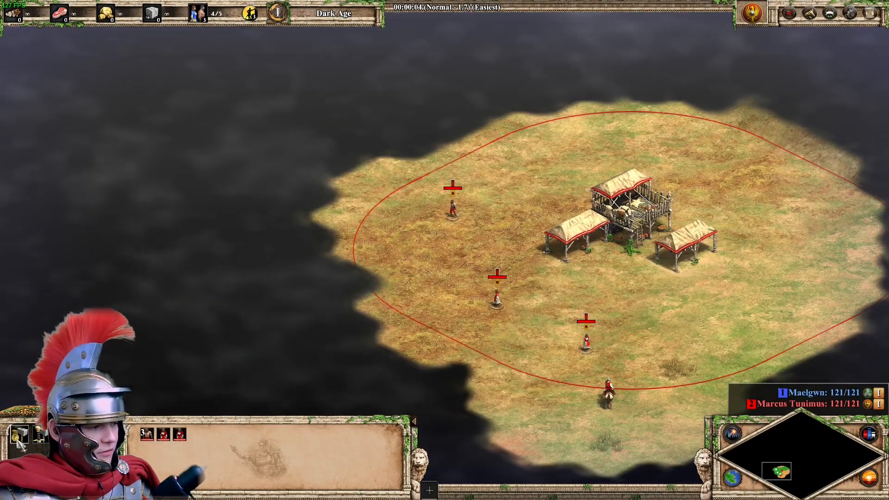
click(18, 437)
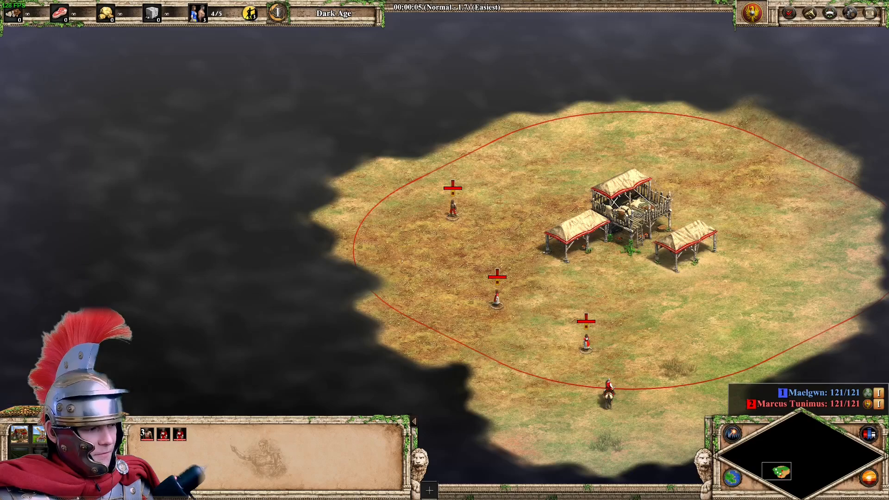
click(38, 438)
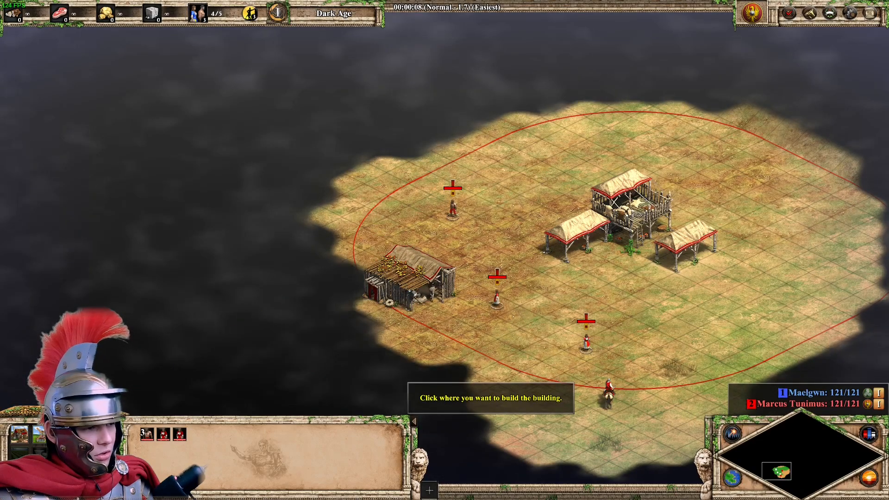
click(408, 287)
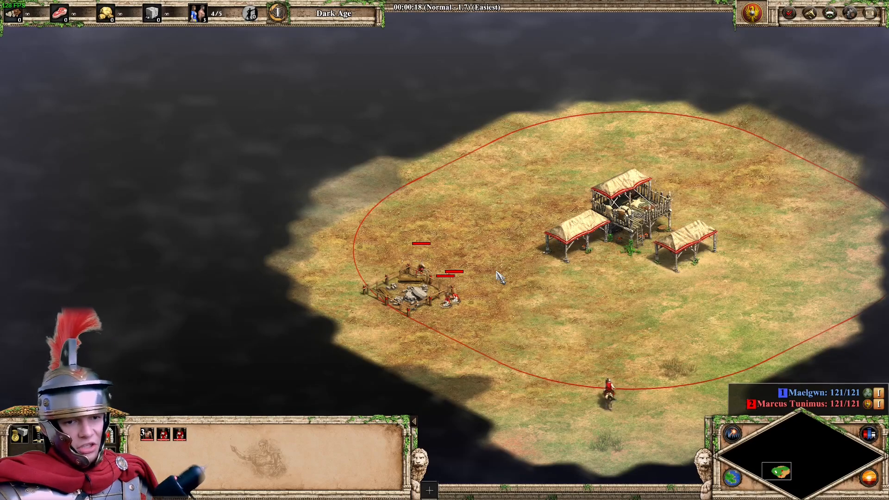
key(Return)
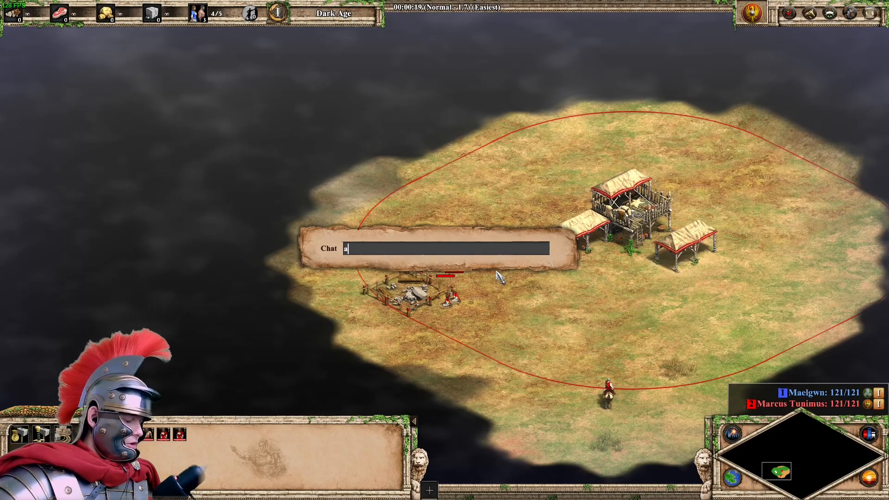
key(Return)
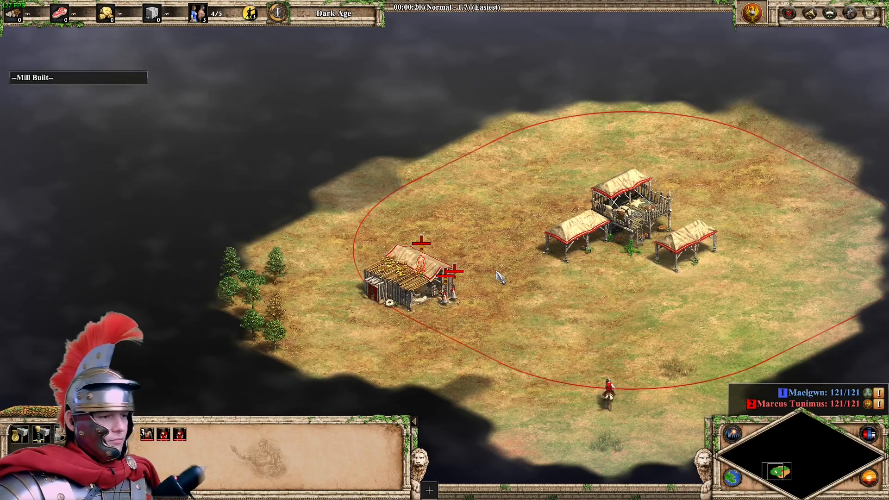
Move the villagers north, away from the finished mill, and examine the original Dark Age Mill graphics up close.
right_click(418, 220)
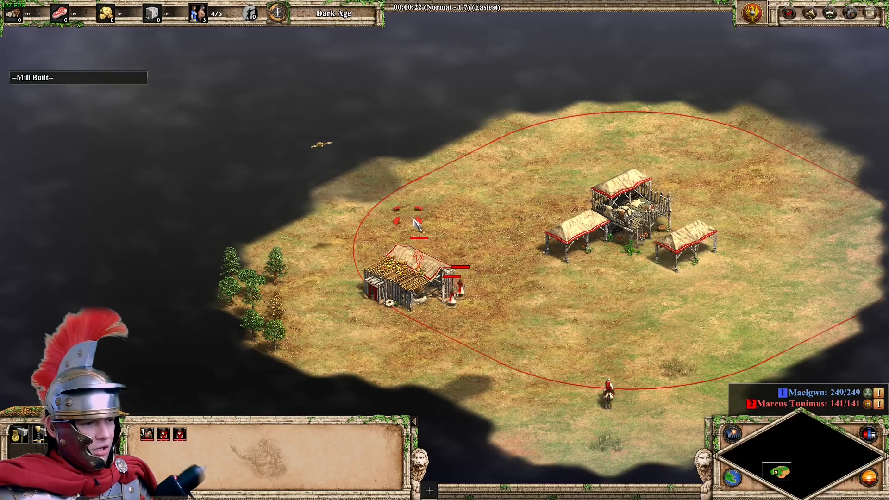
right_click(445, 200)
click(451, 266)
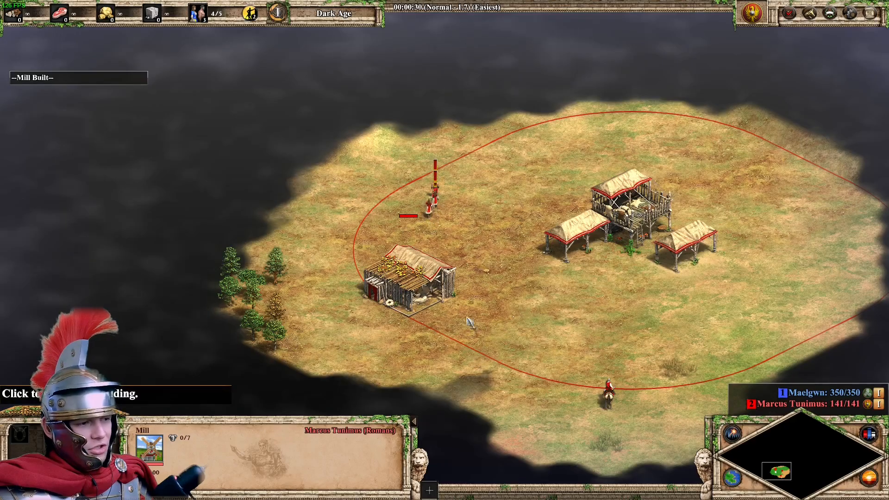
click(453, 331)
scroll(433, 348, up, 5)
scroll(432, 347, down, 5)
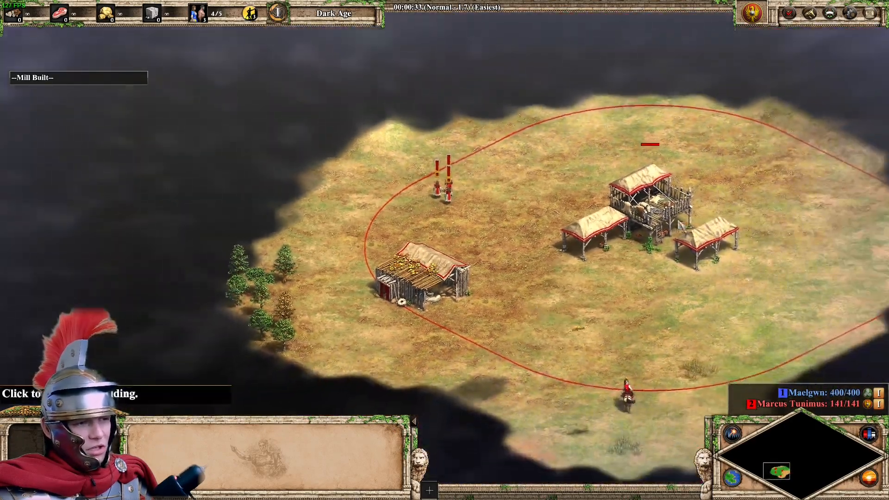
Save the current game as Dark age mill.
click(871, 18)
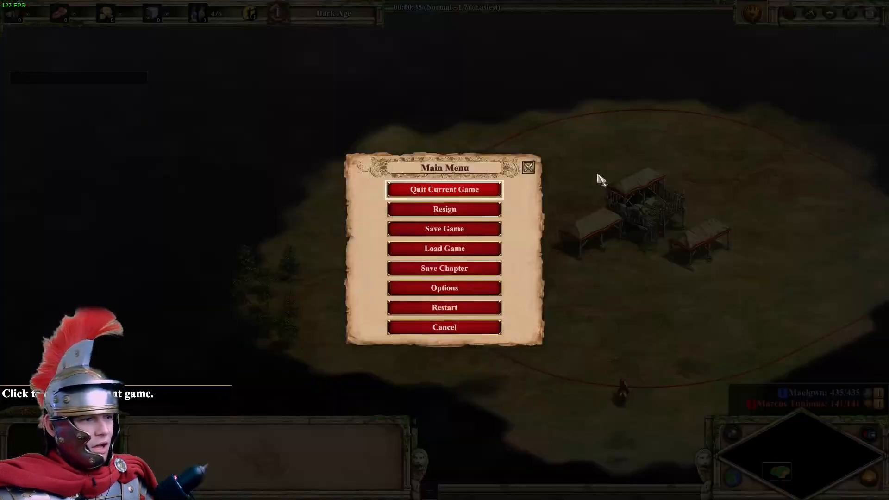
click(440, 231)
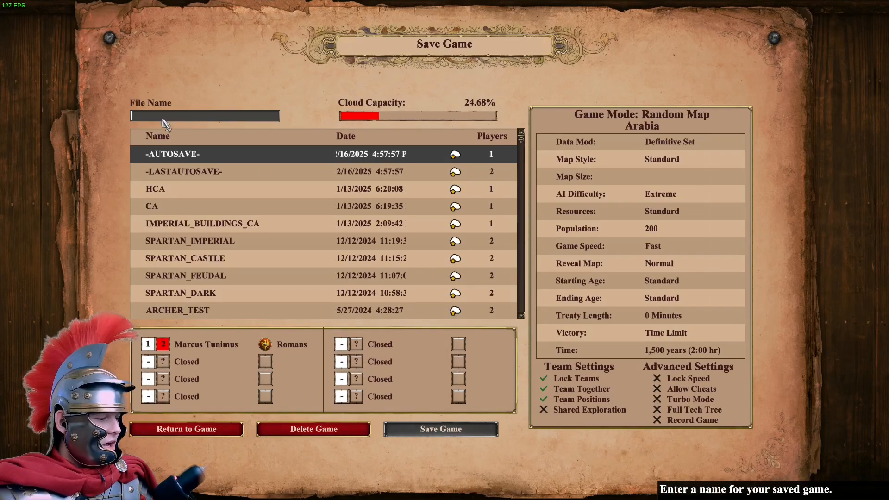
text(Dark age mill)
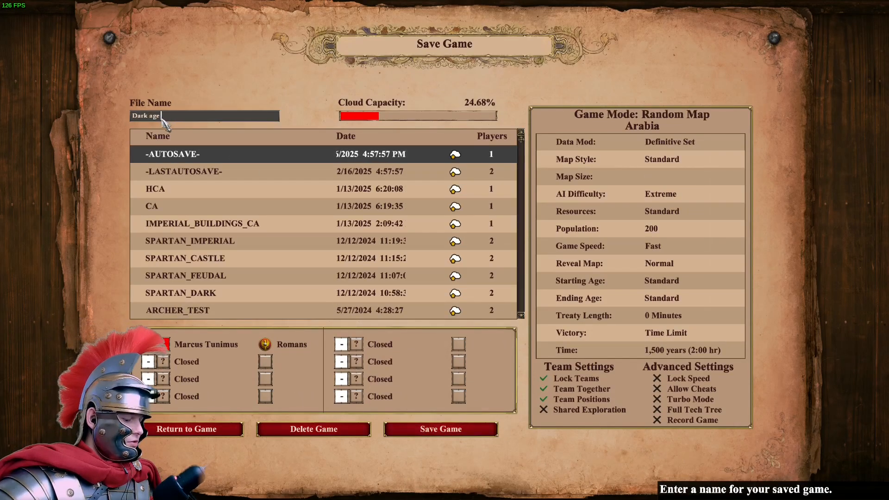
click(423, 430)
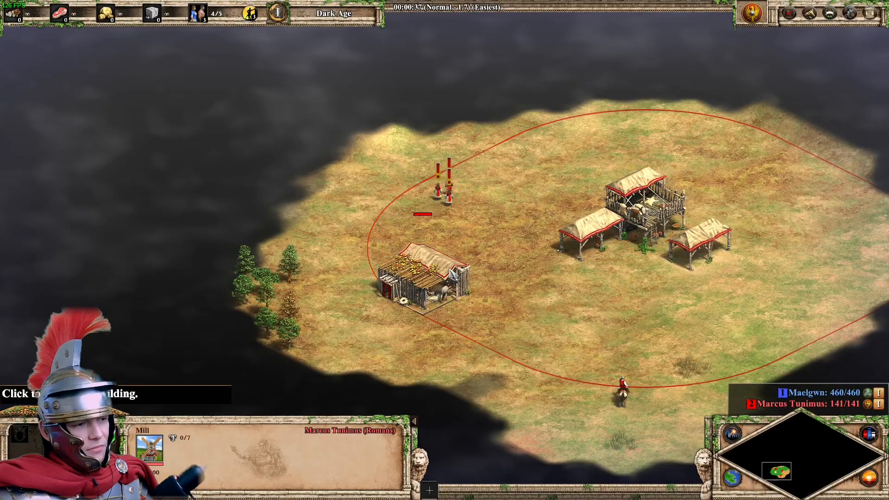
Advance to the Imperial Age, build an Archery Range and a Castle, and research and create a Heavy Cavalry Archer.
scroll(595, 317, up, 4)
scroll(648, 286, down, 4)
click(679, 142)
key(h)
drag(474, 135, 404, 219)
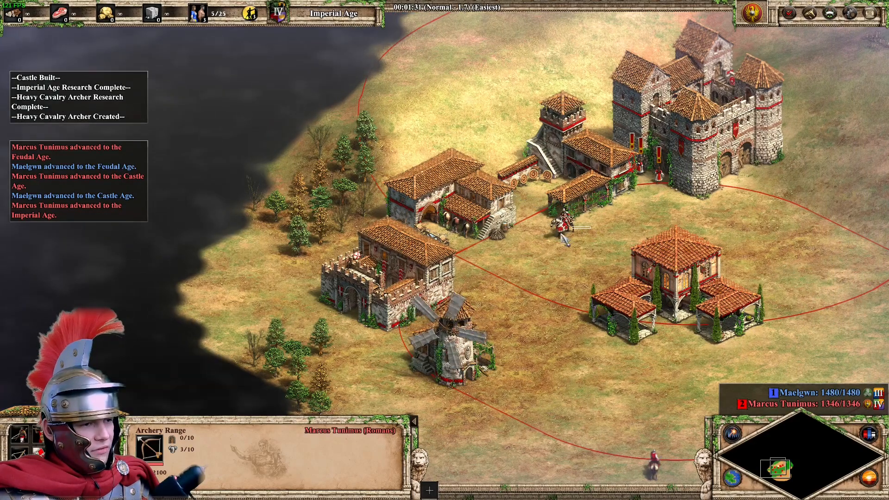
Move the Heavy Cavalry Archer to open ground east of the town center and view it up close.
click(609, 222)
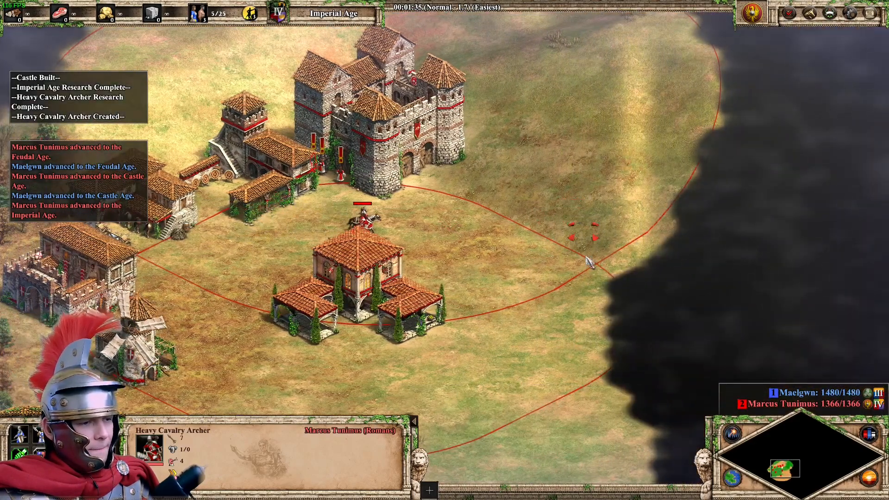
right_click(601, 262)
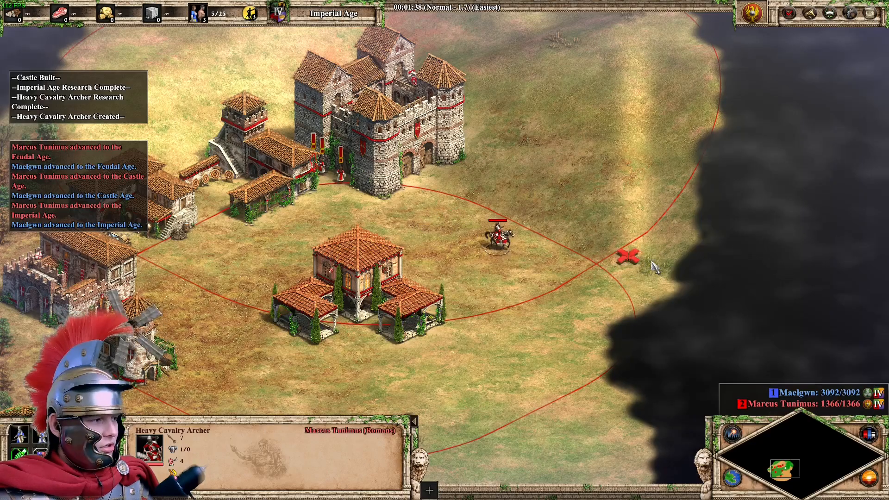
right_click(578, 298)
right_click(570, 298)
click(671, 252)
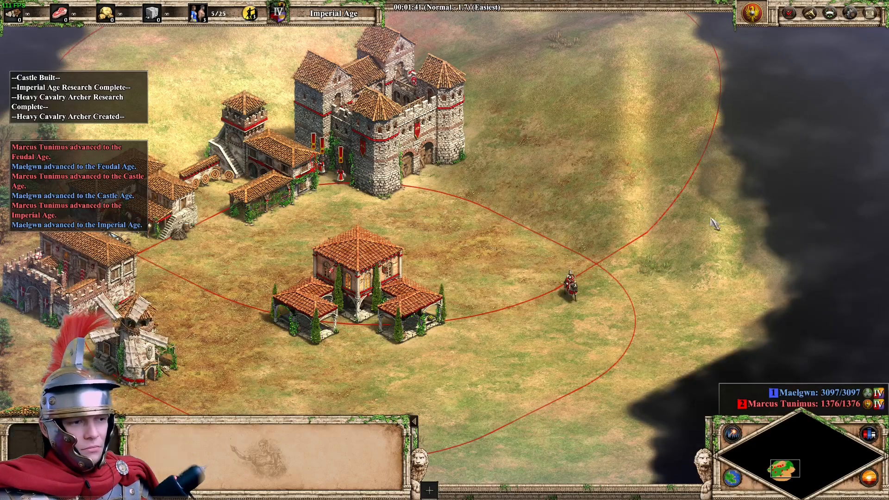
scroll(713, 231, up, 1)
scroll(532, 334, up, 1)
scroll(530, 335, up, 3)
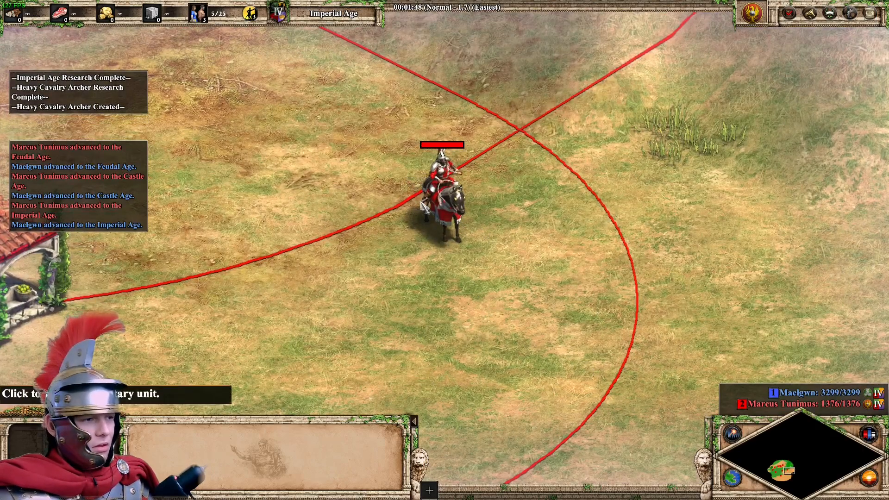
Send the Heavy Cavalry Archer in several directions to examine its original walking graphics up close.
click(462, 222)
right_click(583, 244)
right_click(581, 185)
right_click(540, 129)
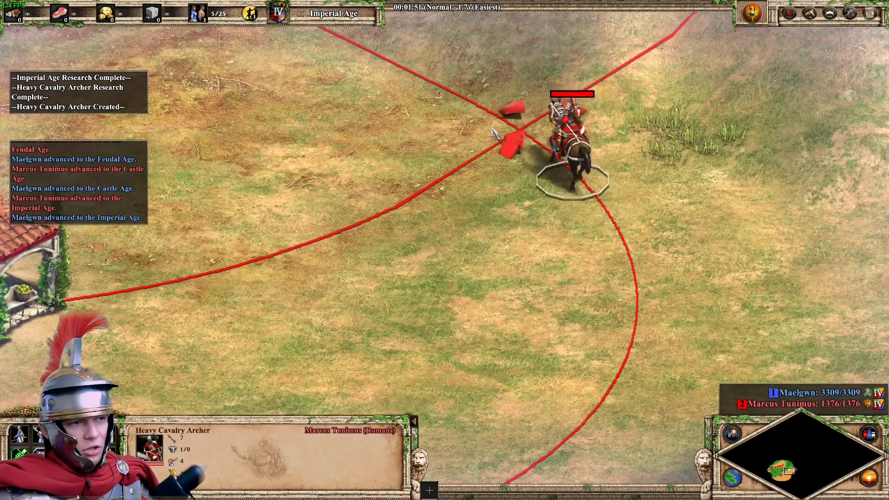
right_click(421, 130)
right_click(419, 228)
right_click(602, 251)
right_click(696, 224)
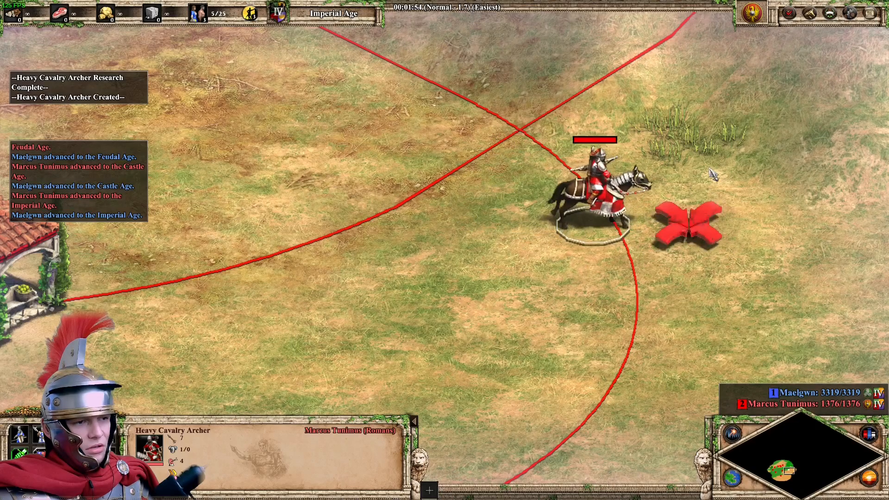
Ride the Heavy Cavalry Archer southward, west of the enemy castle, and turn it back to view its other facing directions.
scroll(709, 174, down, 4)
scroll(662, 174, down, 2)
right_click(578, 215)
right_click(486, 353)
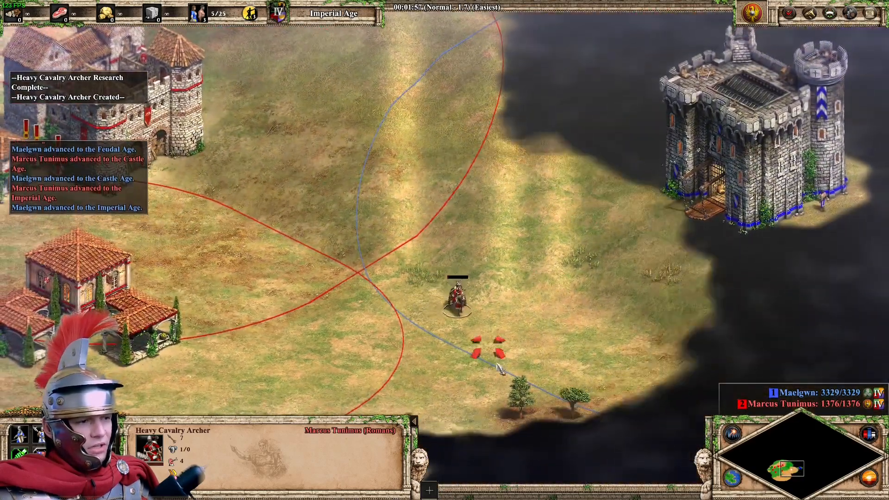
right_click(468, 378)
right_click(339, 343)
right_click(331, 272)
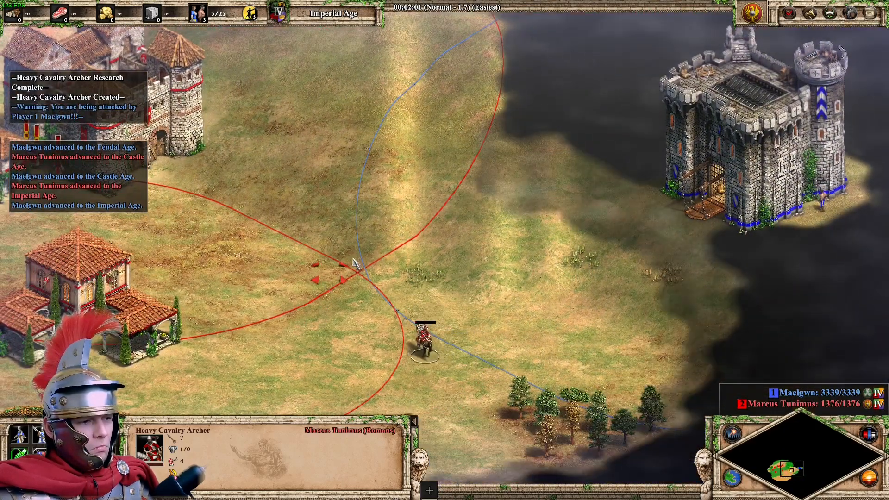
Ride the Heavy Cavalry Archer northeast toward the enemy castle, watching its movement graphics.
right_click(379, 240)
right_click(454, 212)
right_click(440, 185)
right_click(468, 164)
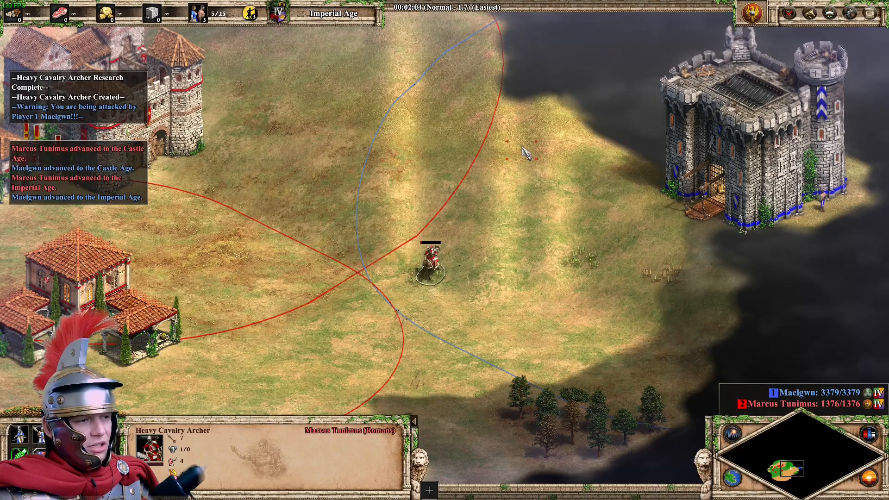
right_click(541, 128)
right_click(576, 99)
right_click(620, 89)
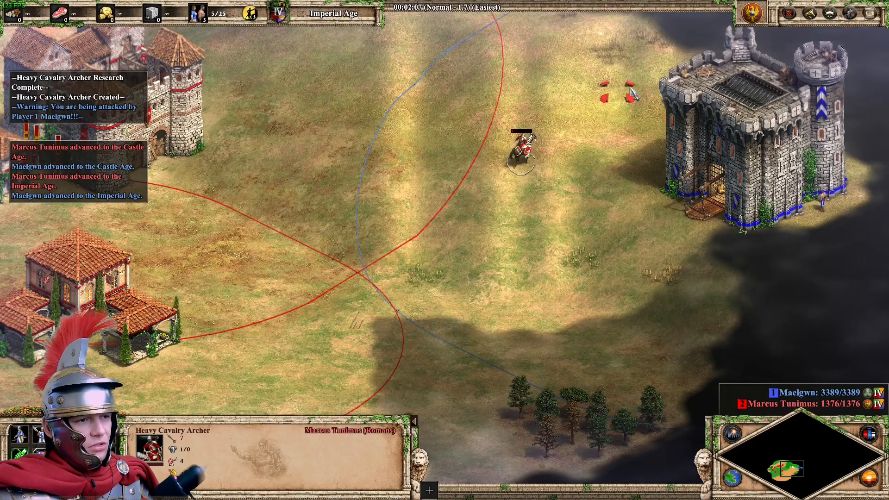
Keep moving the Heavy Cavalry Archer under the enemy castle's fire and examine its death graphics up close.
right_click(472, 232)
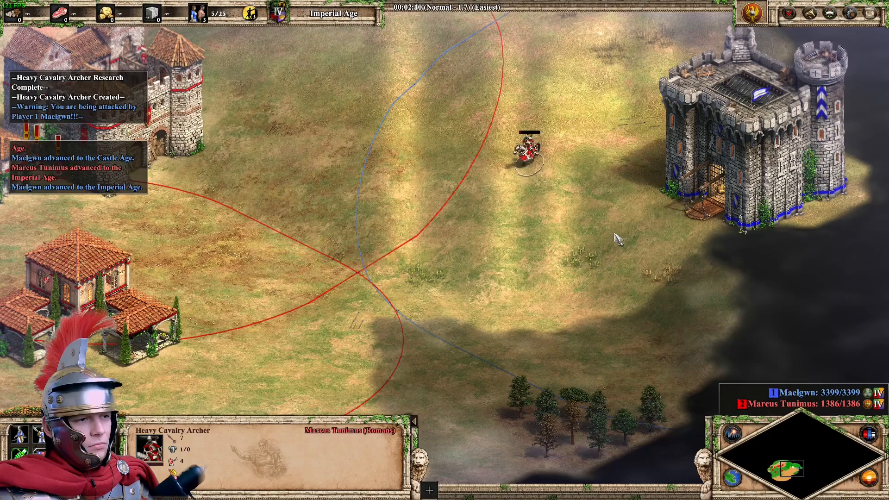
right_click(567, 307)
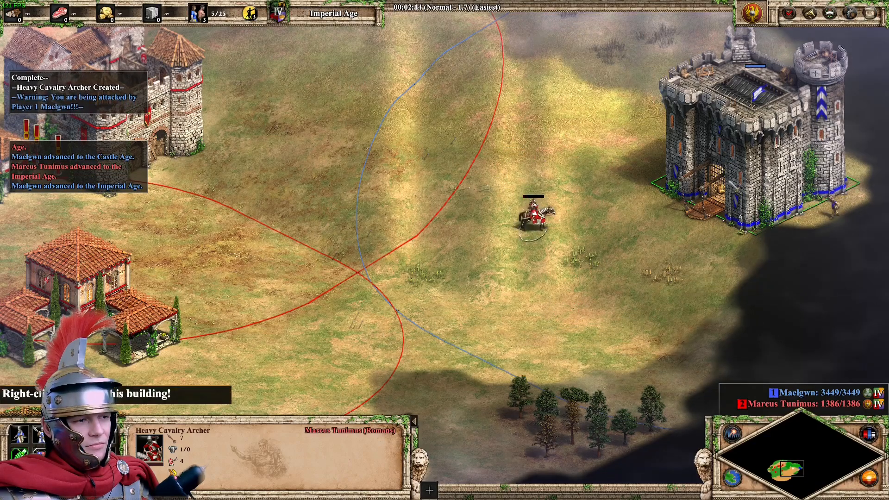
right_click(531, 152)
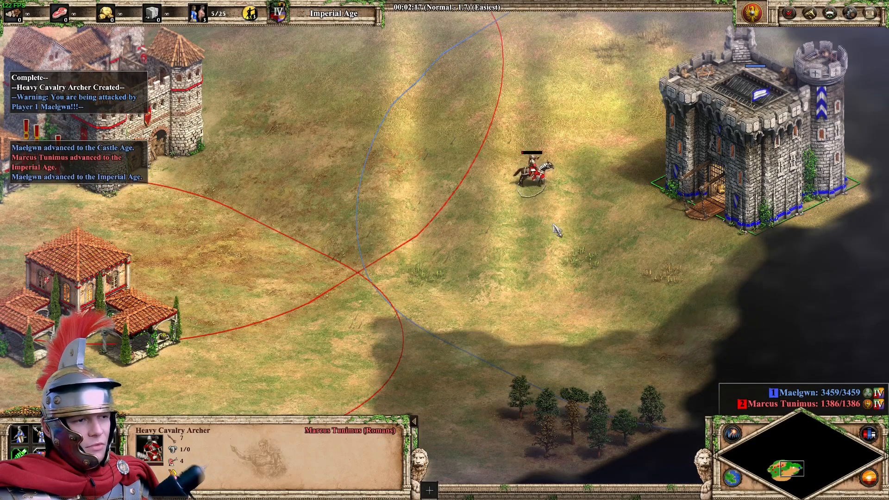
right_click(521, 254)
scroll(479, 204, up, 5)
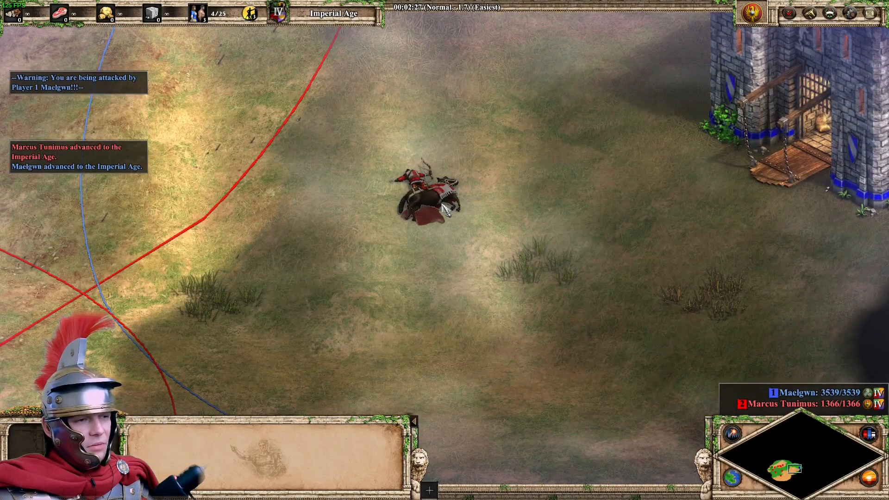
scroll(370, 210, down, 5)
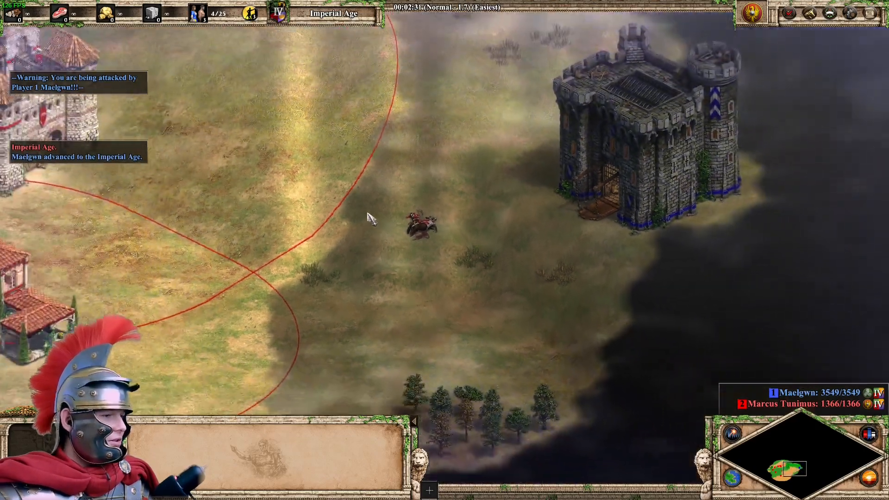
scroll(368, 214, down, 2)
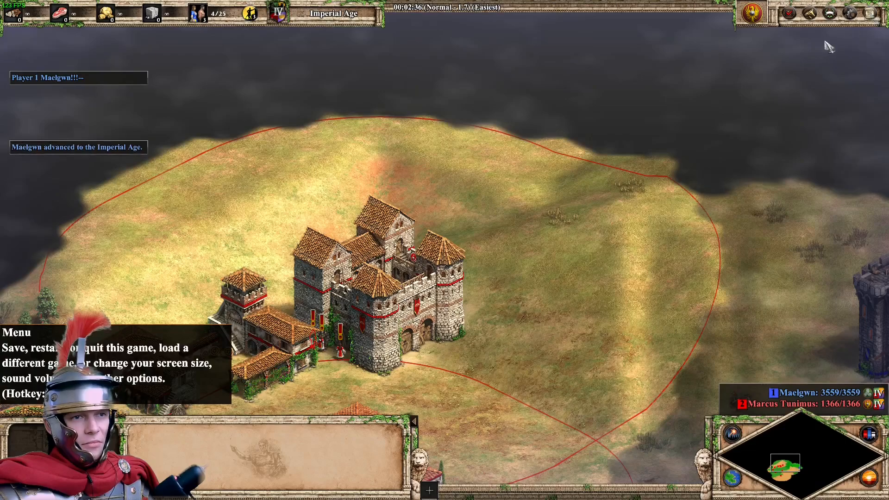
Save the current game as Heavy Cavalry Archer and select the Archery Range.
click(869, 12)
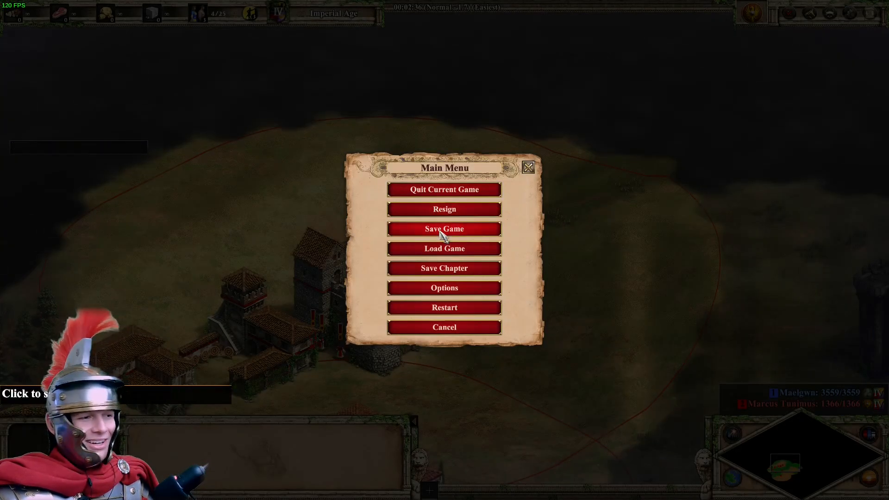
click(445, 230)
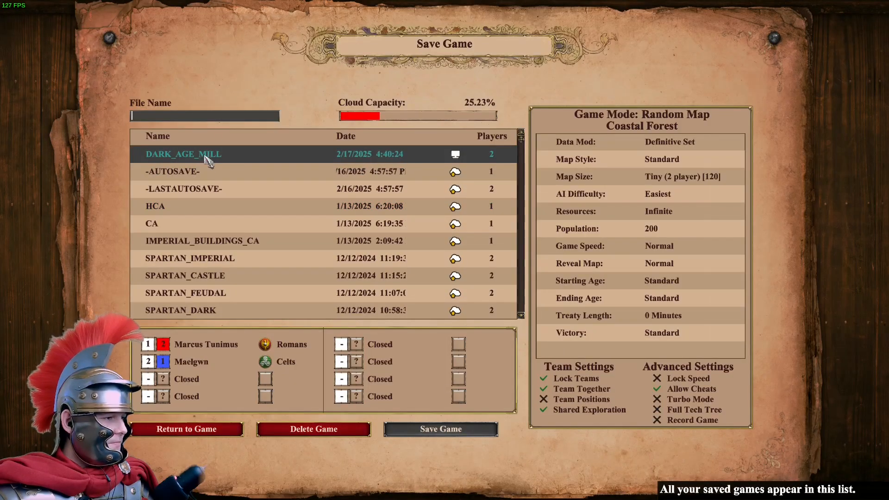
text(Heavy Cavalry Archer)
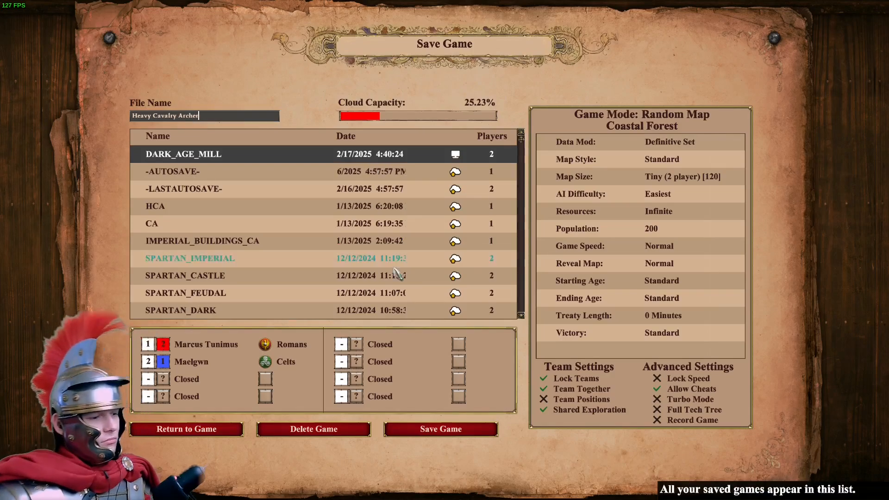
click(444, 432)
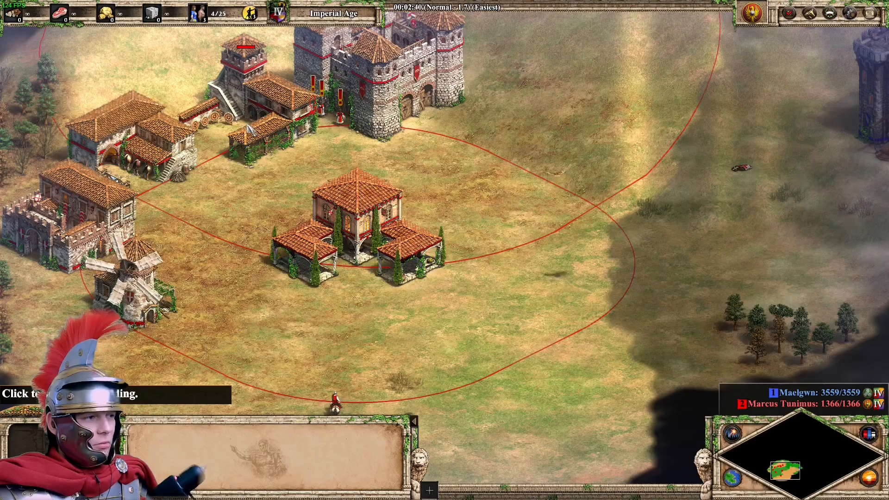
click(263, 114)
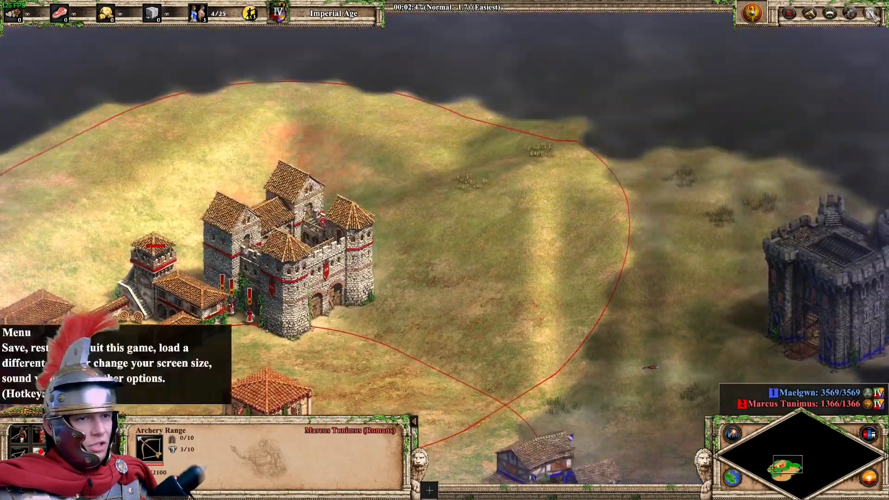
Quit the current game and dismiss the achievements notice on the statistics screen.
click(870, 13)
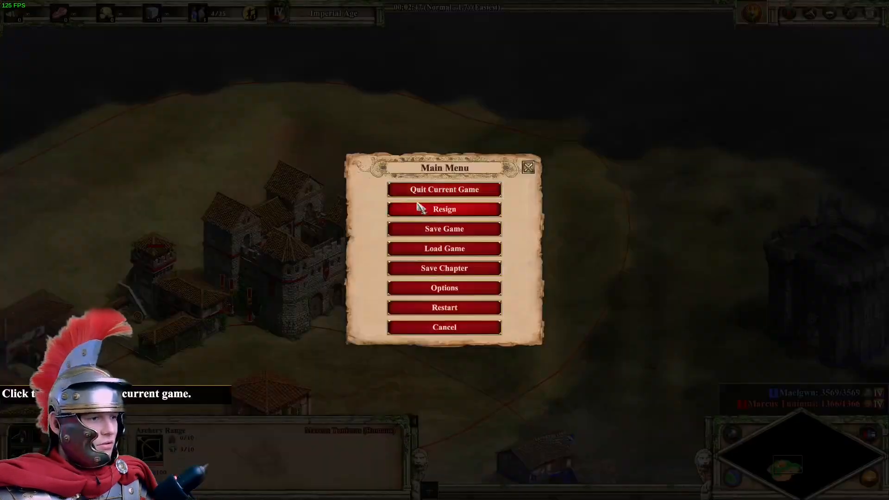
click(432, 190)
click(363, 270)
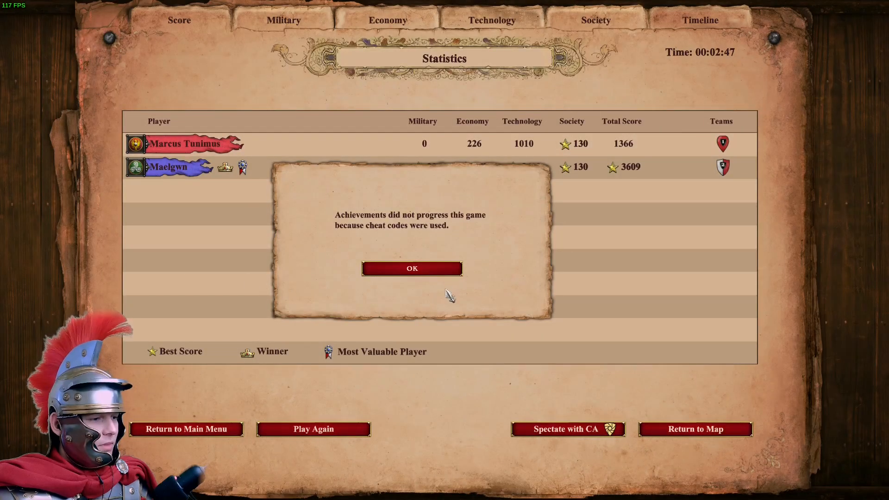
click(407, 272)
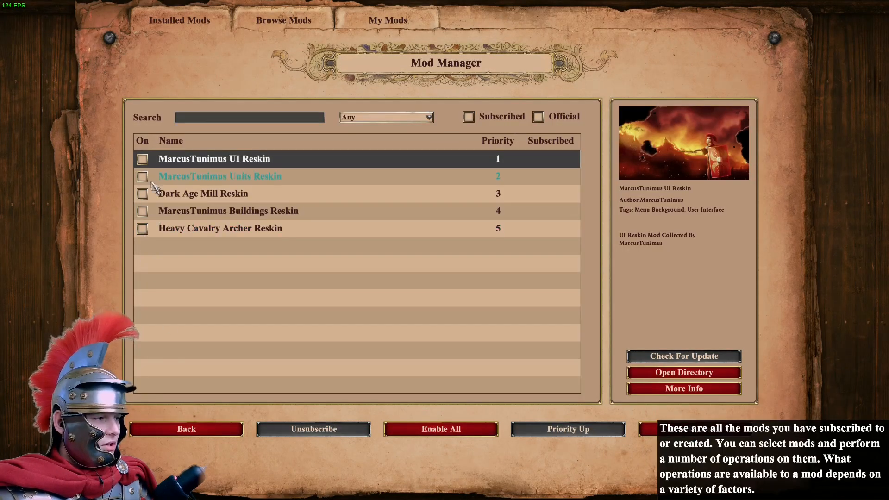
Enable the Dark Age Mill Reskin and Heavy Cavalry Archer Reskin mods and read the Heavy Cavalry Archer mod's description.
click(142, 193)
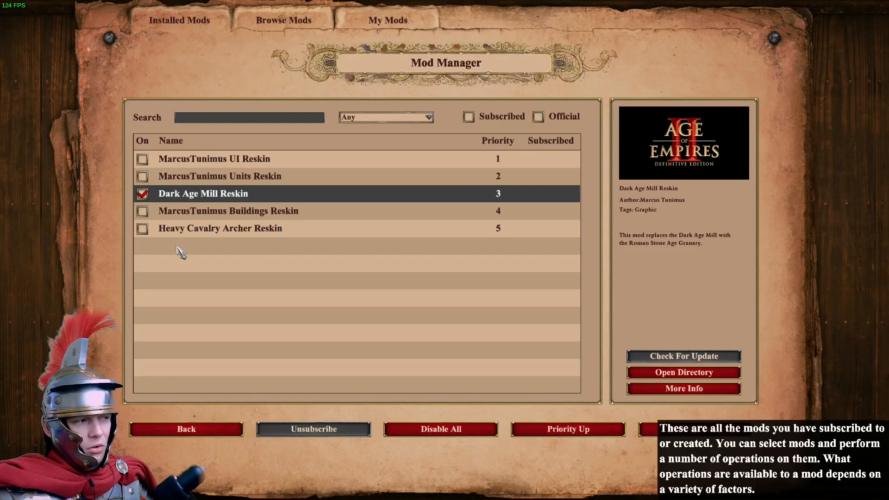
click(187, 230)
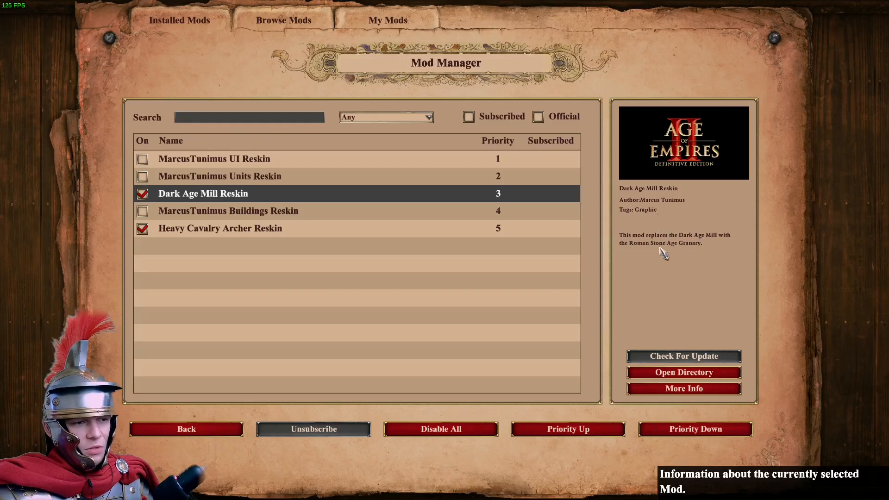
click(206, 228)
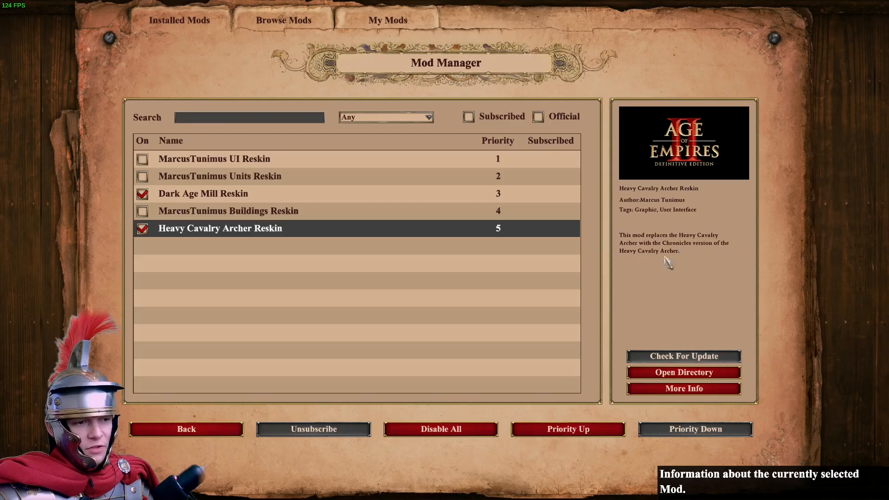
Leave the Mod Manager and exit the game to restart it with the enabled mods.
click(194, 429)
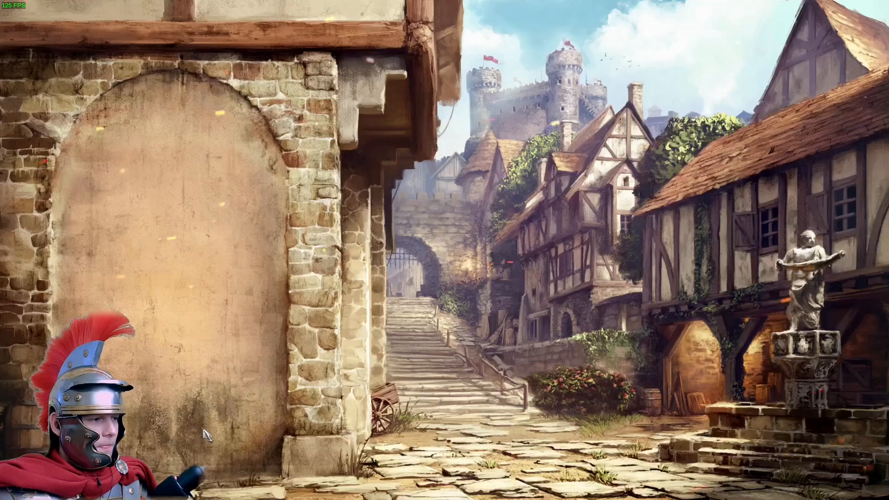
click(194, 469)
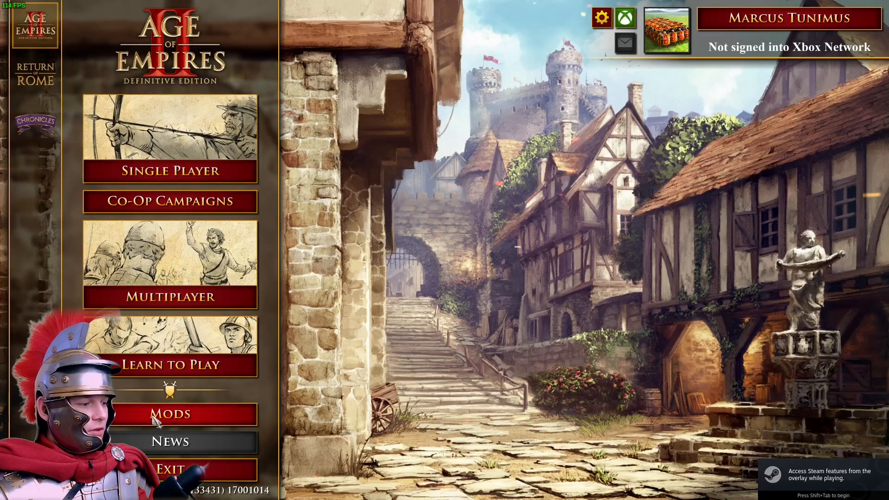
click(213, 413)
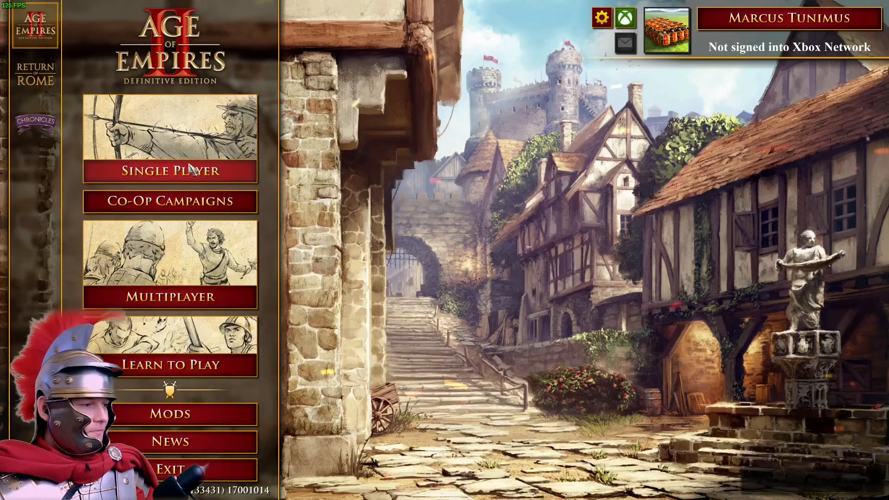
Load the single-player saved game DARK_AGE_MILL.
click(170, 170)
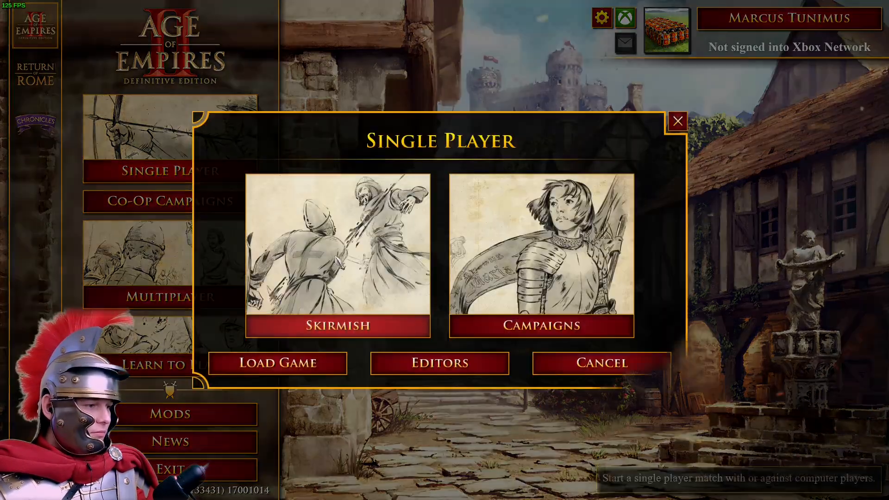
click(301, 365)
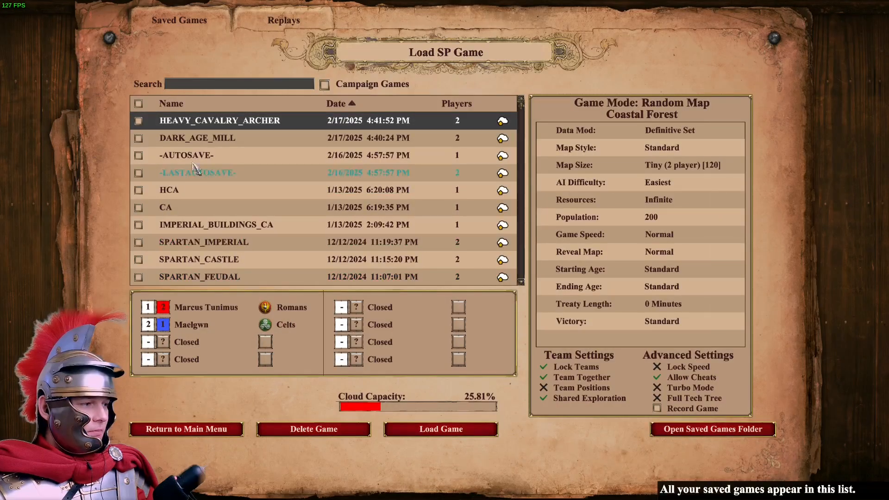
click(217, 139)
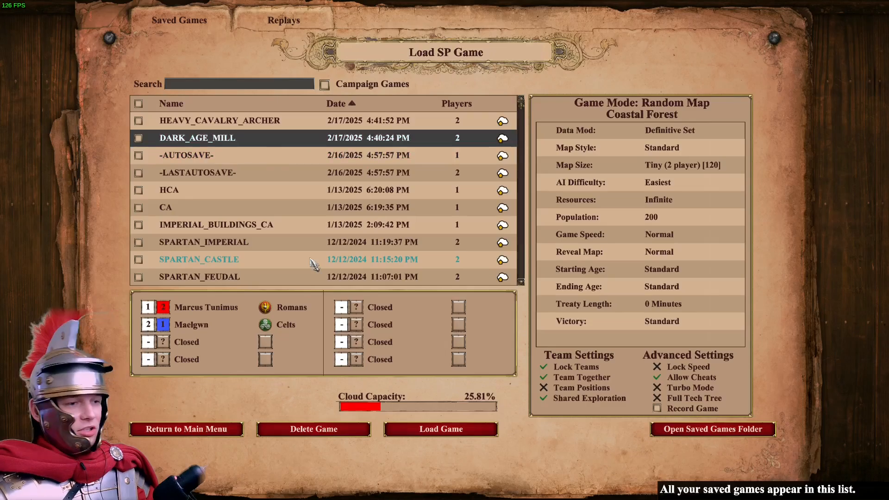
click(438, 429)
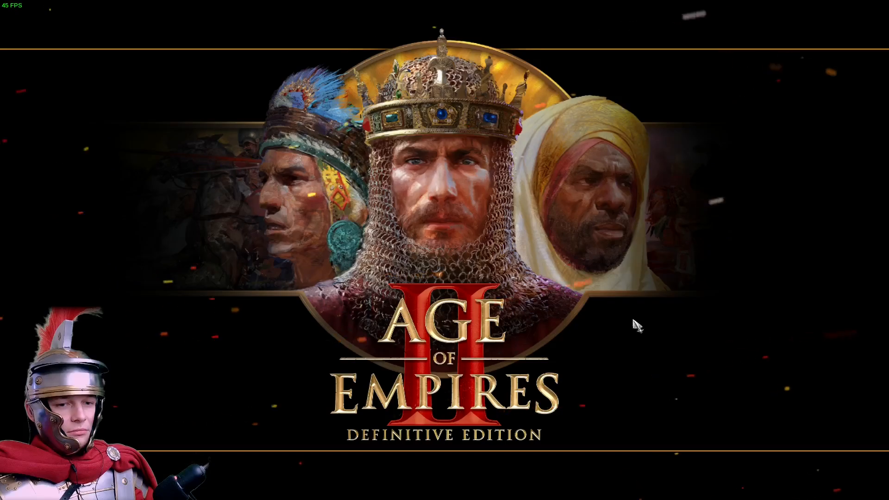
Examine the reskinned Dark Age Mill at several zoom levels and destroy it to view its rubble graphics.
scroll(443, 281, up, 6)
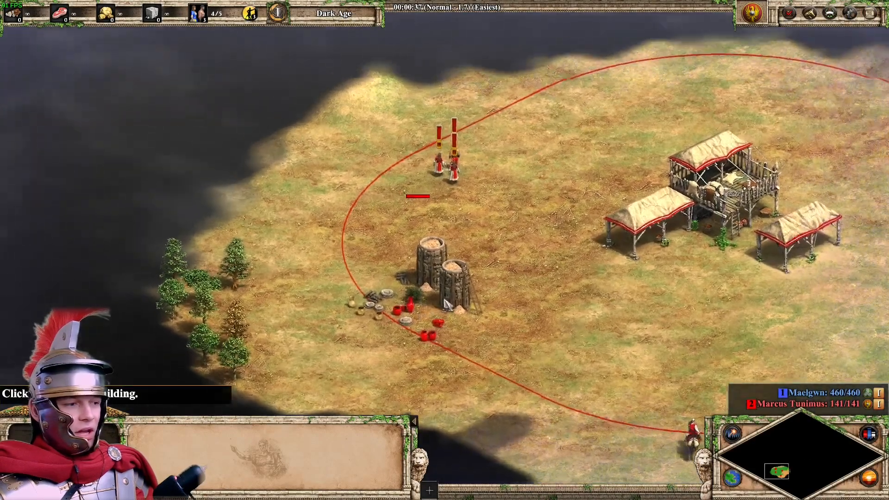
middle_drag(458, 285, 456, 187)
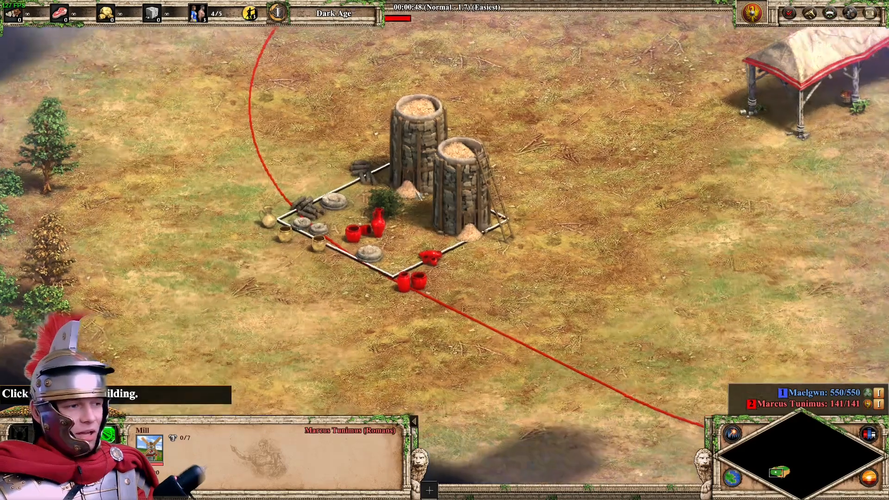
scroll(437, 225, up, 3)
scroll(437, 225, down, 3)
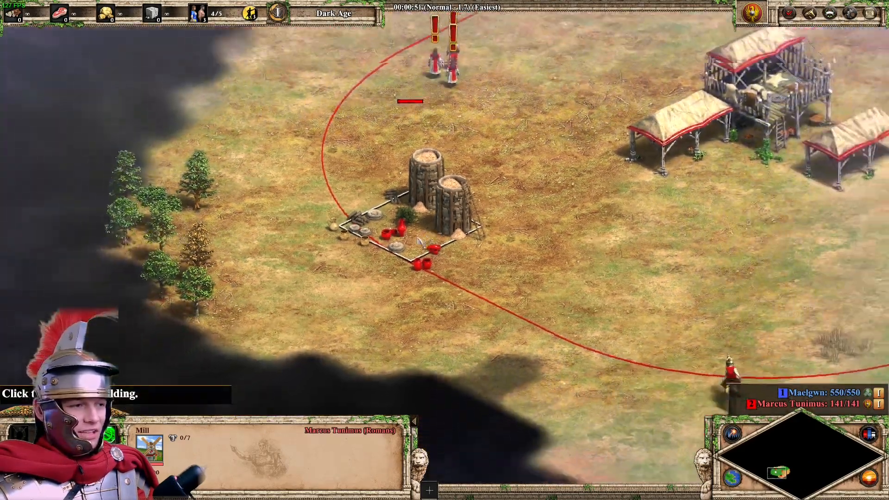
scroll(417, 218, up, 3)
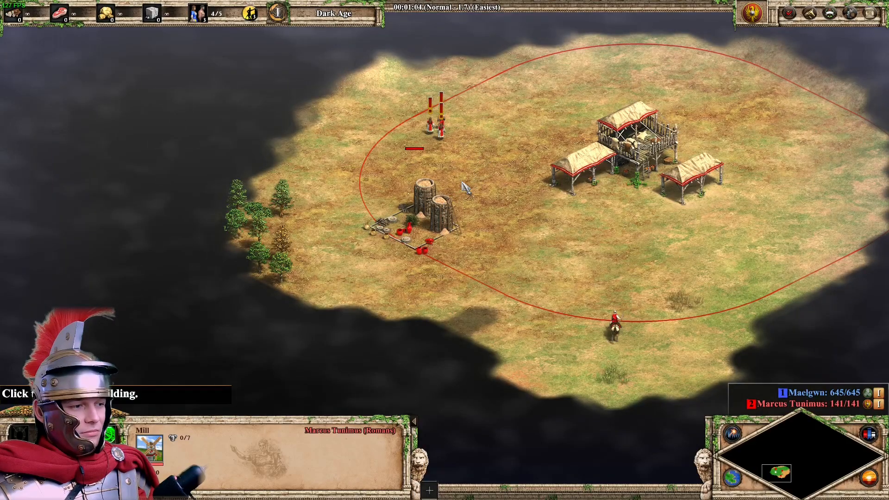
scroll(448, 214, up, 4)
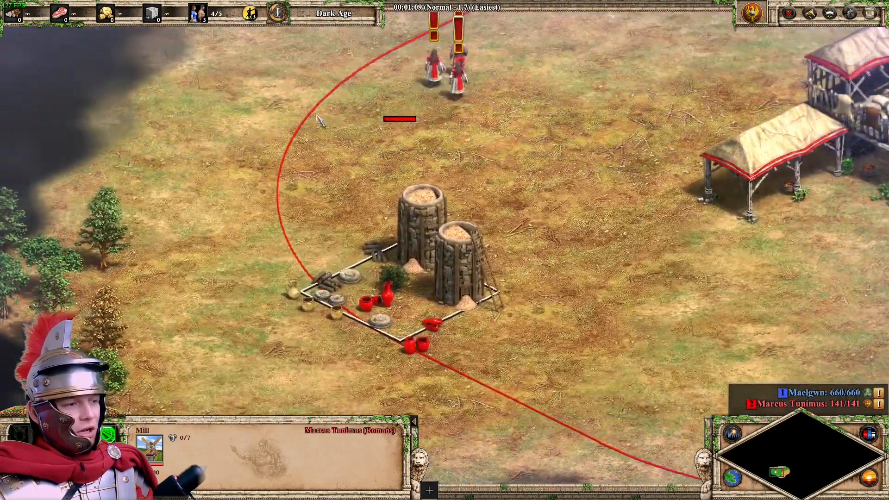
key(Delete)
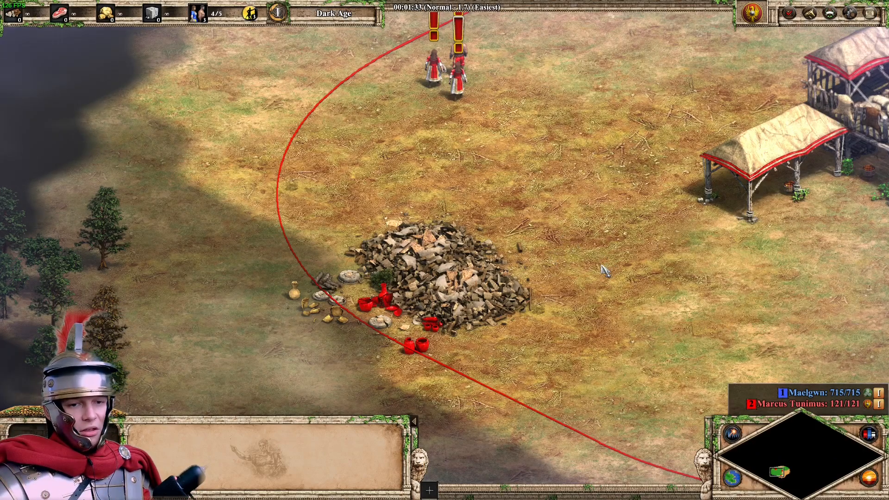
Load the saved game HEAVY_CAVALRY_ARCHER from within the running game.
click(869, 13)
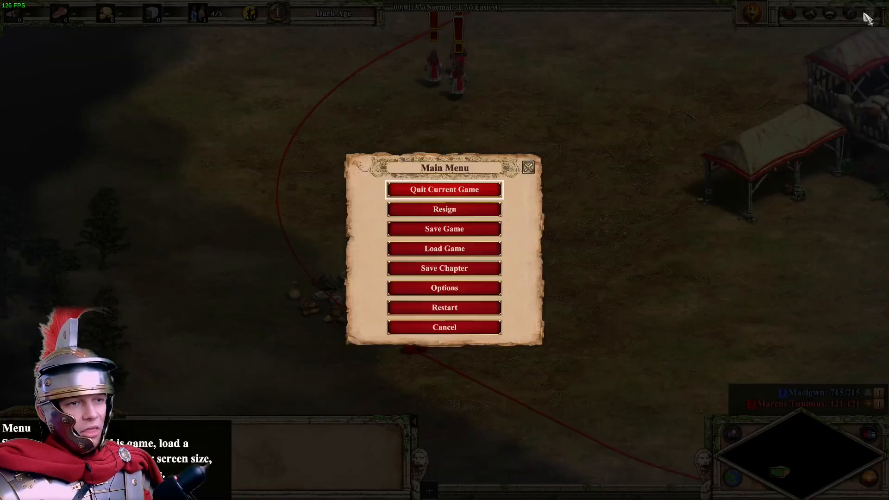
click(444, 250)
click(363, 276)
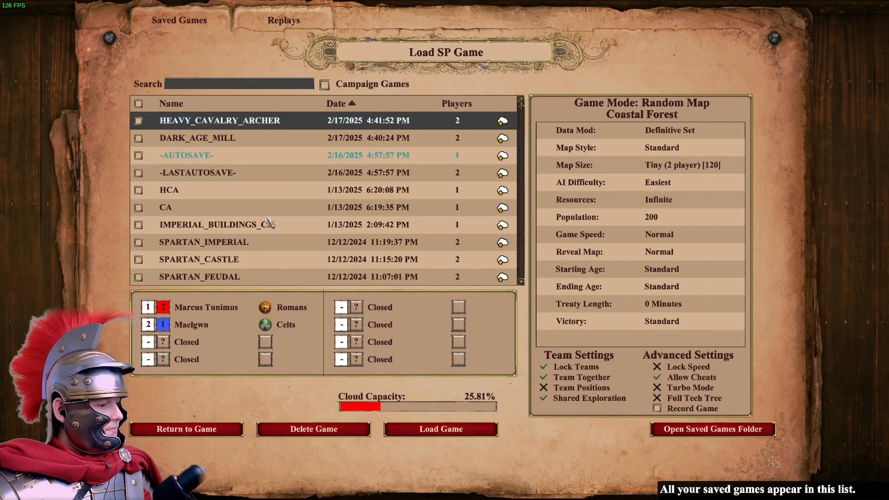
click(427, 433)
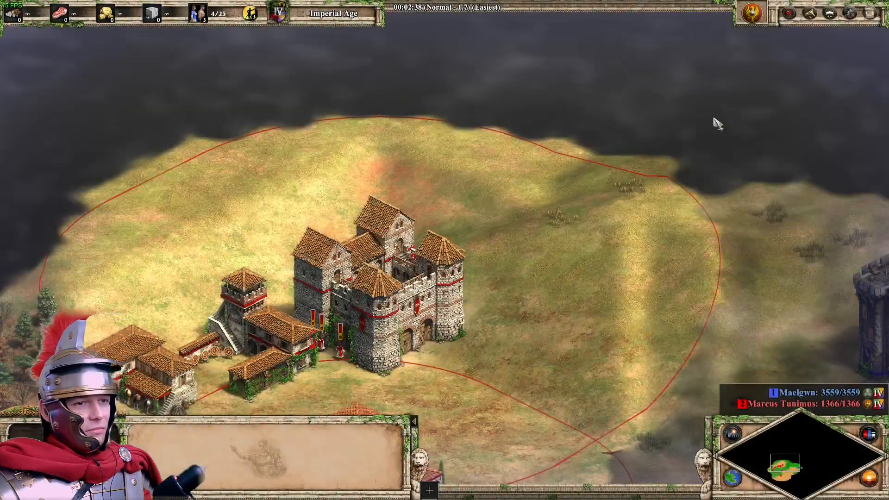
Check the Cavalry Archer and Heavy Cavalry Archer icons in the Romans' technology tree, and close the tree.
click(754, 13)
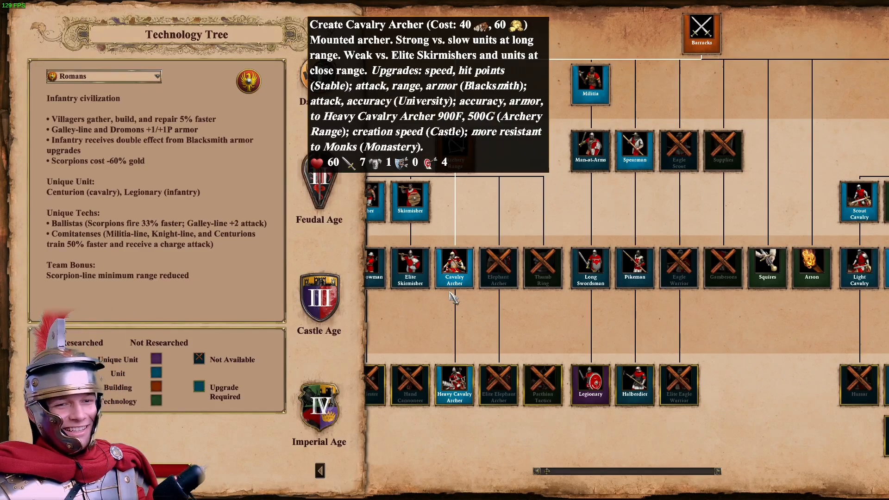
scroll(464, 267, up, 1)
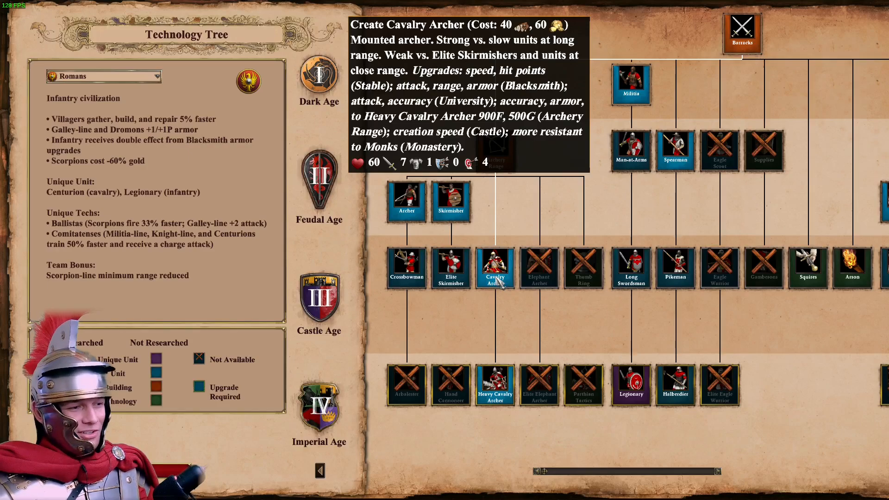
click(172, 470)
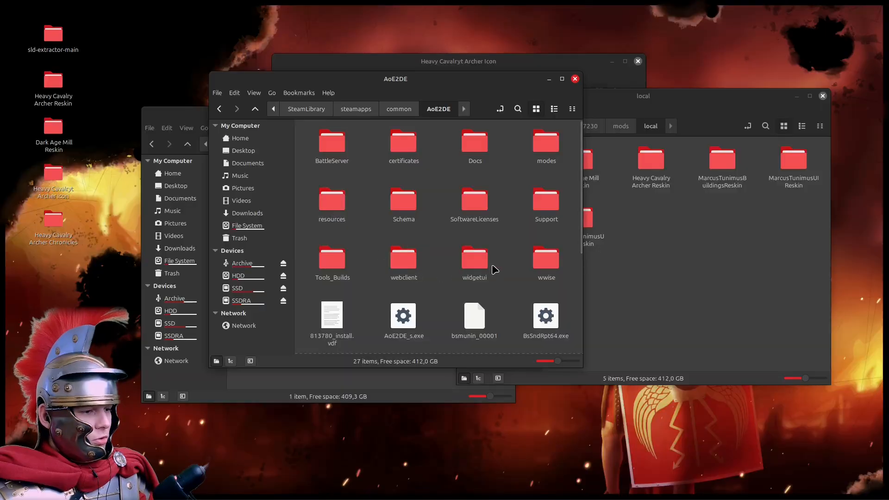
Switch to the file manager, open AoE2DE/widgetui/textures/ingame/units, and move its window aside.
double_click(482, 263)
double_click(326, 145)
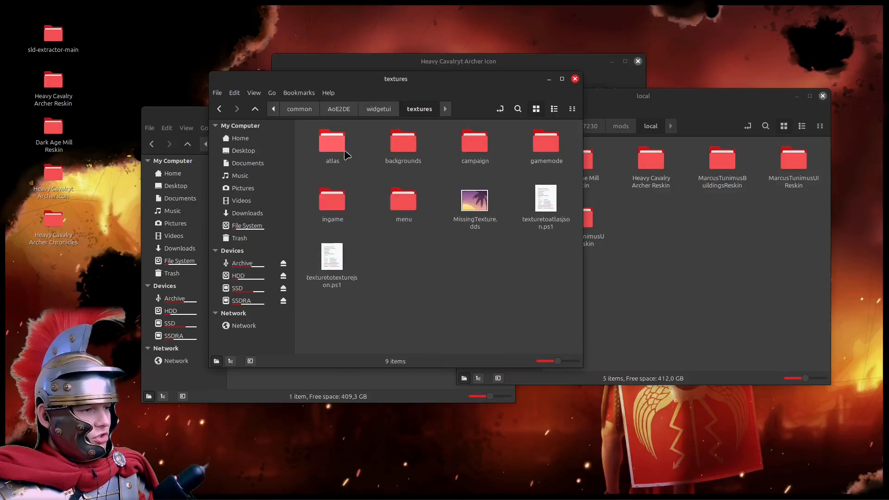
double_click(319, 207)
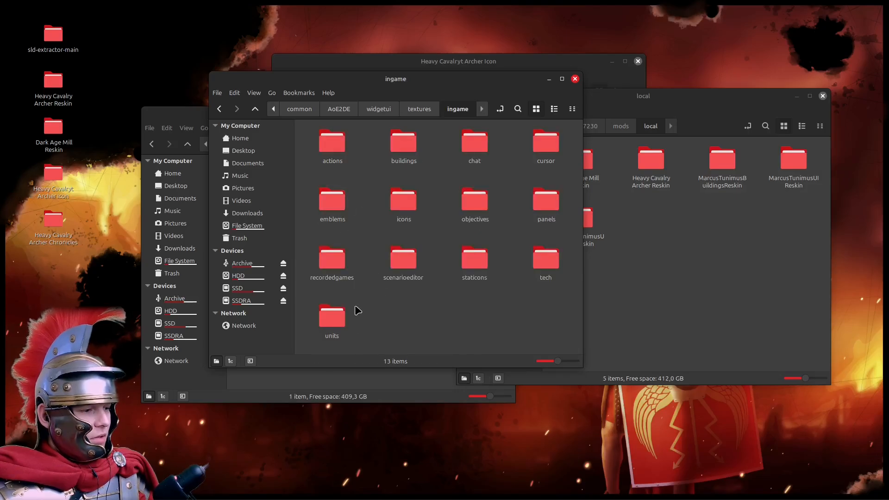
double_click(336, 332)
drag(474, 83, 717, 101)
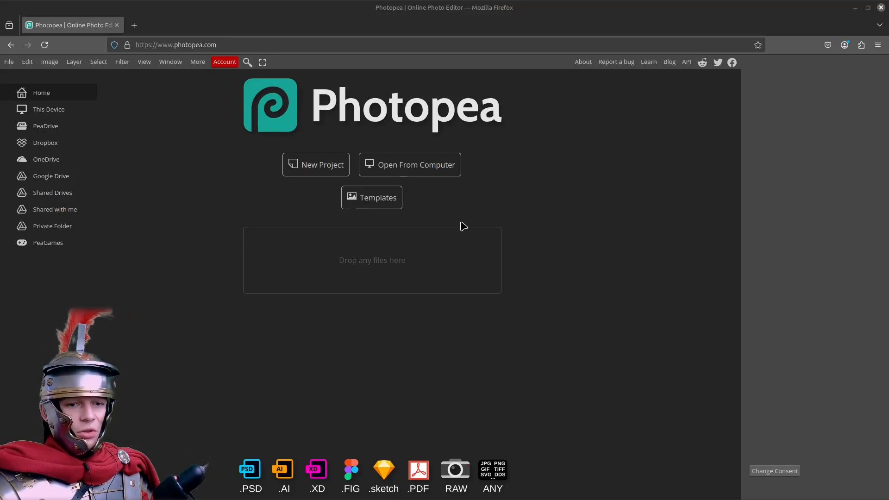
Bring the game's units texture folder in front of Photopea and drop one of its DDS unit icons into the editor.
mouse_move(203, 490)
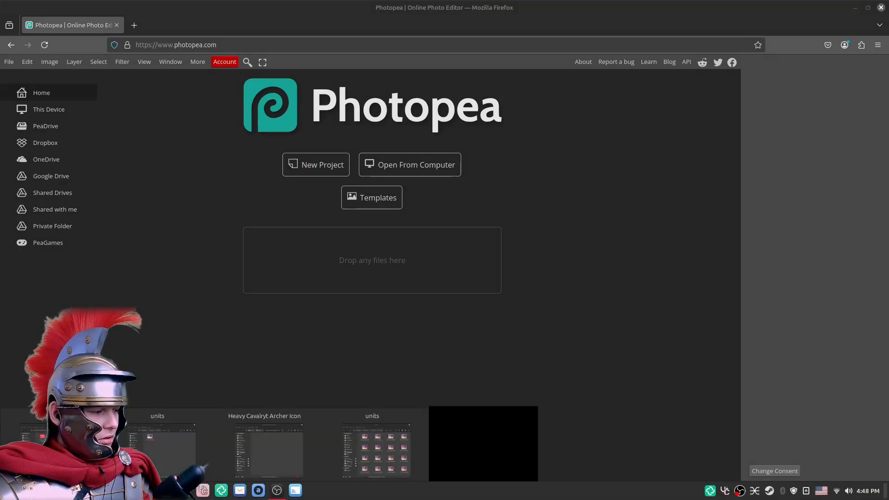
mouse_move(176, 448)
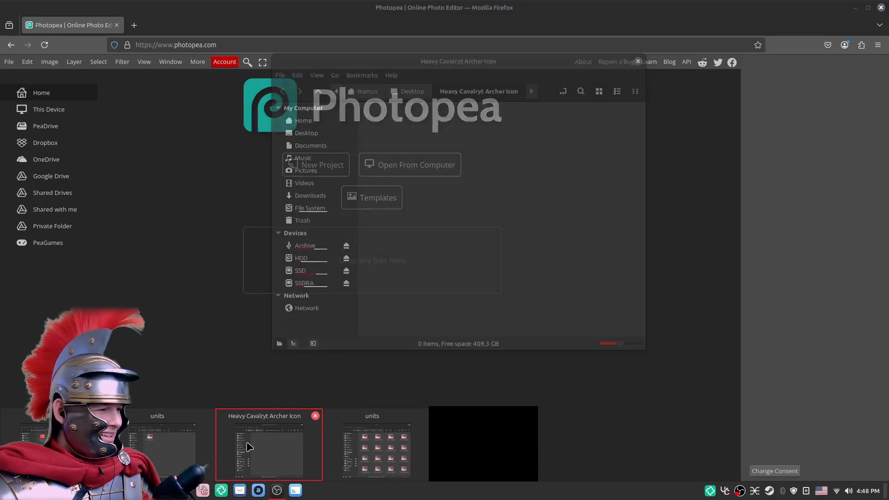
mouse_move(288, 459)
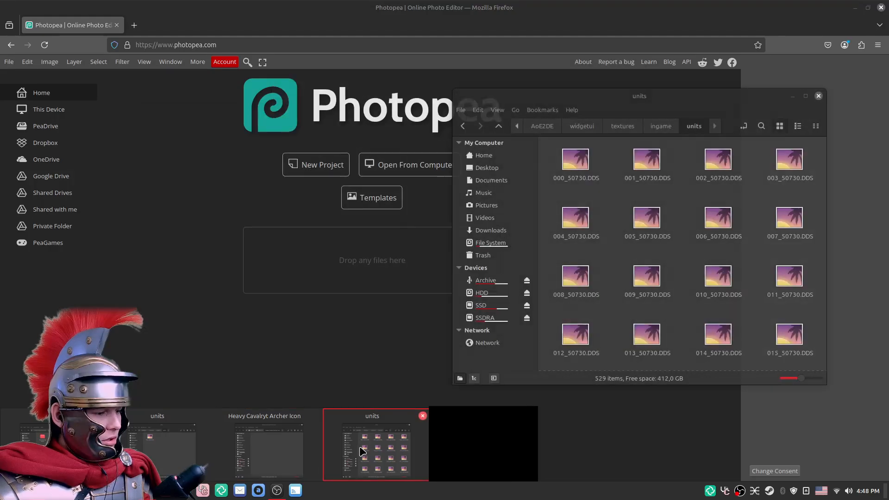
click(370, 449)
scroll(692, 254, down, 15)
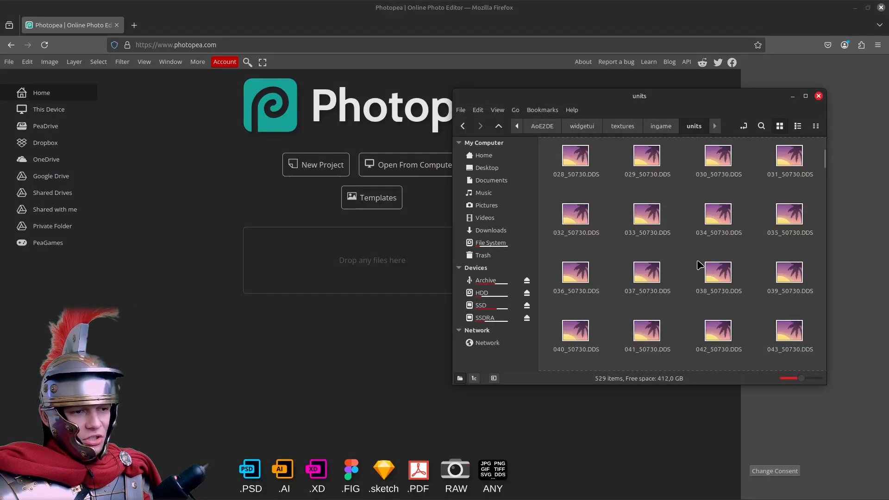
scroll(695, 271, up, 1)
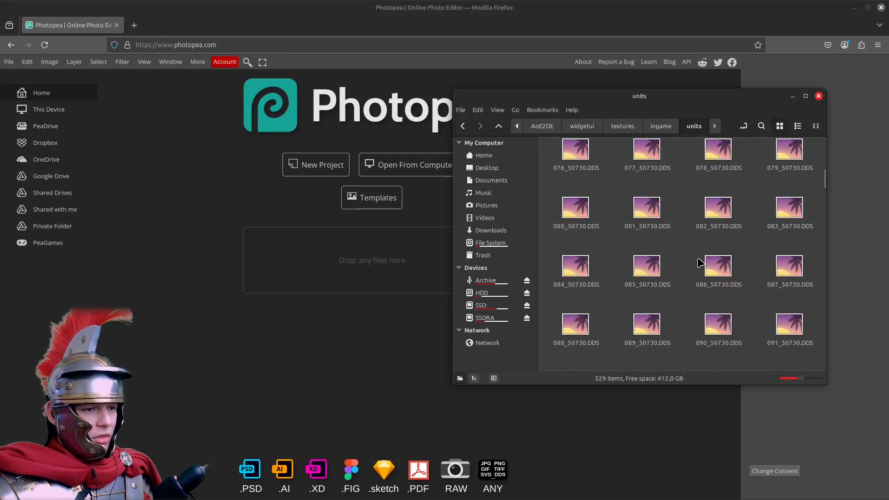
drag(797, 246, 211, 233)
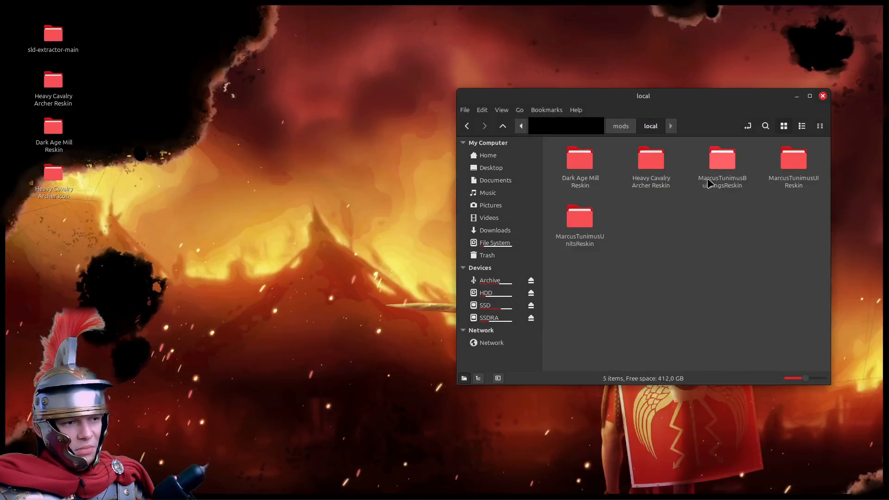
Paste the icon file 071_50730.dds into widgetui/textures/ingame/units of the local Heavy Cavalry Archer Reskin mod, and close the folder window.
double_click(650, 159)
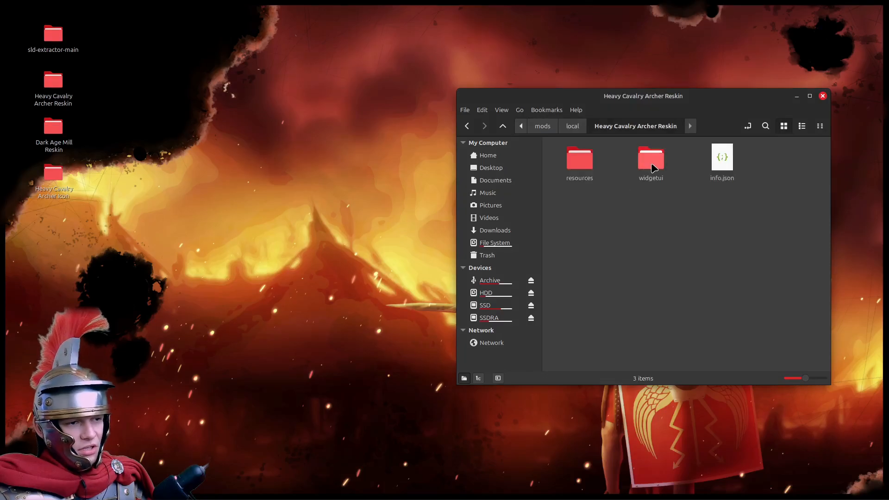
double_click(649, 158)
double_click(579, 162)
double_click(578, 164)
double_click(578, 165)
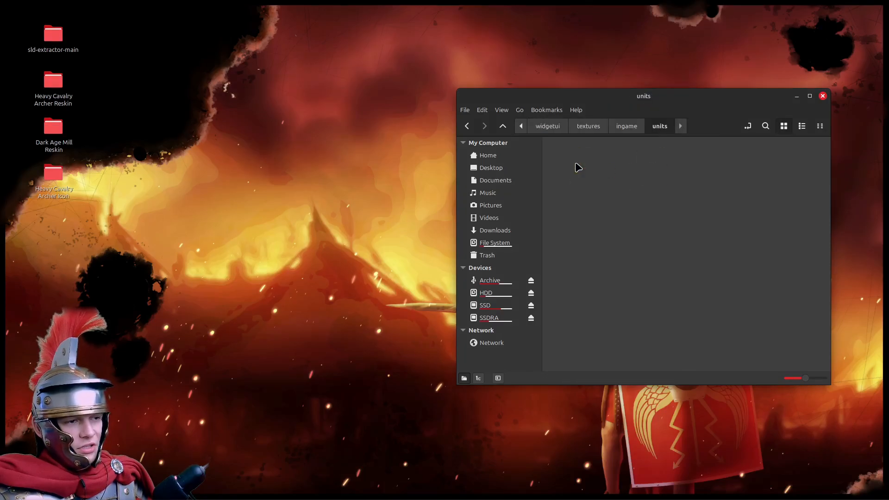
click(582, 181)
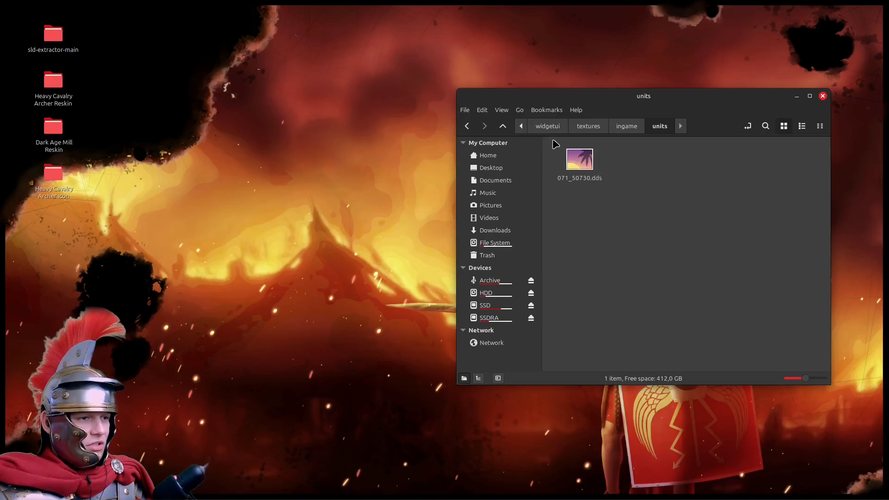
click(823, 96)
Launch Age of Empires II: Definitive Edition through Steam and check the installed mods in the Mod Manager.
mouse_move(357, 489)
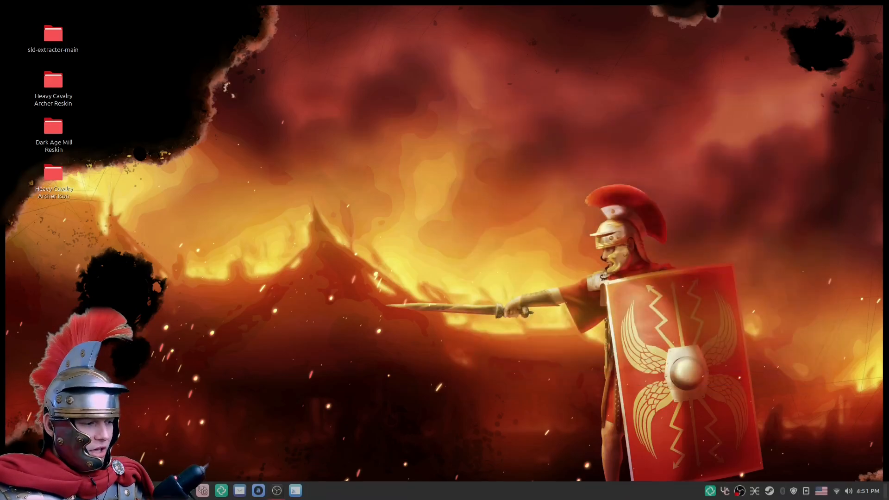
right_click(773, 494)
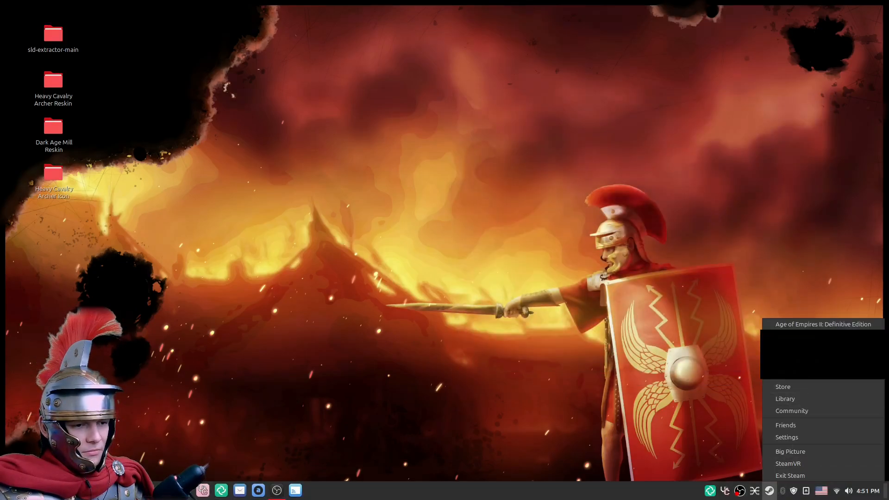
click(800, 325)
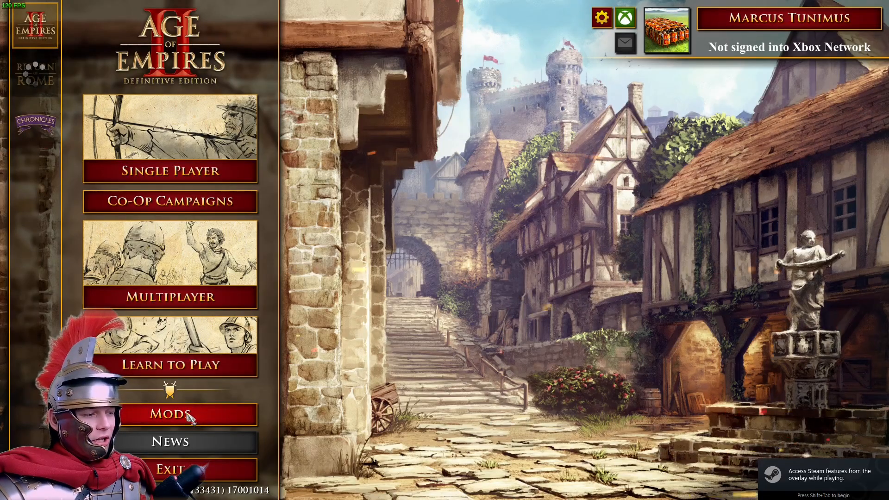
click(190, 416)
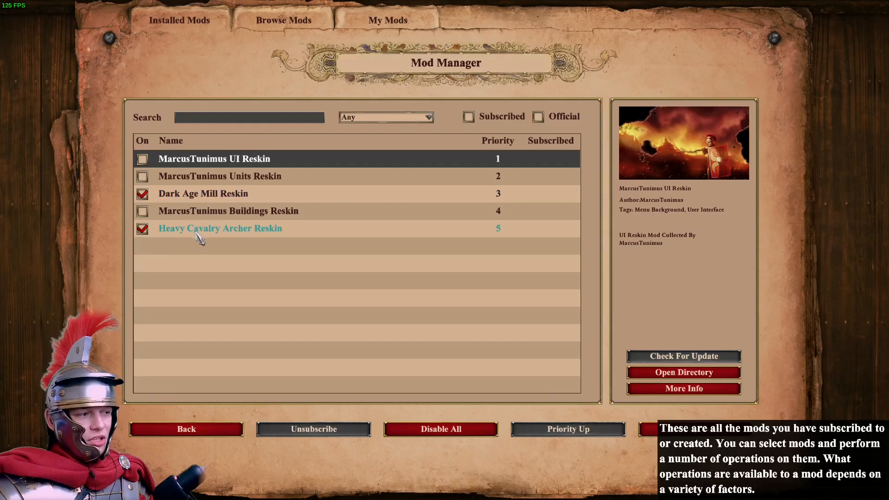
key(Escape)
Check the Heavy Cavalry Archer icon in the Romans' technology tree from a standard game setup, and return to the main menu.
click(143, 171)
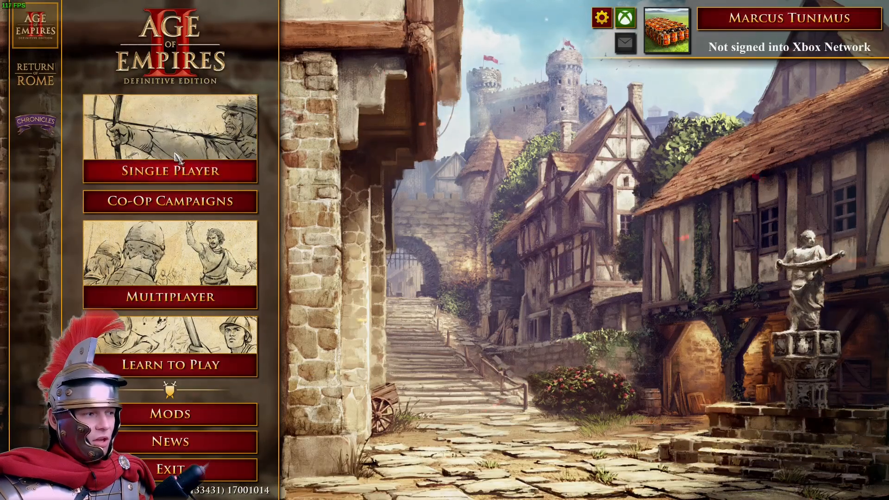
click(329, 306)
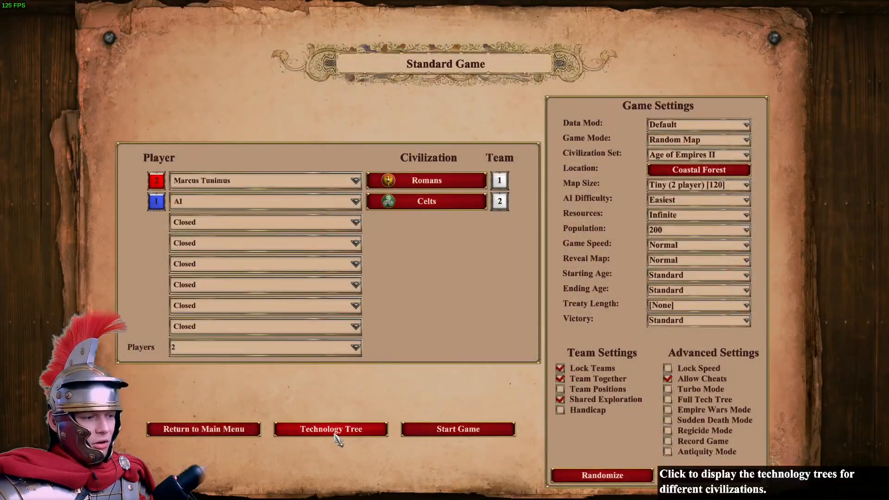
click(342, 428)
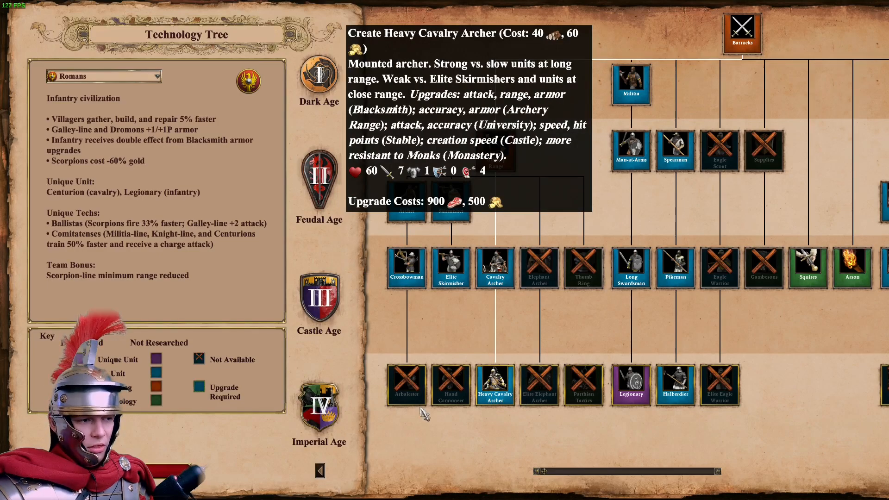
key(Escape)
key(Escape)
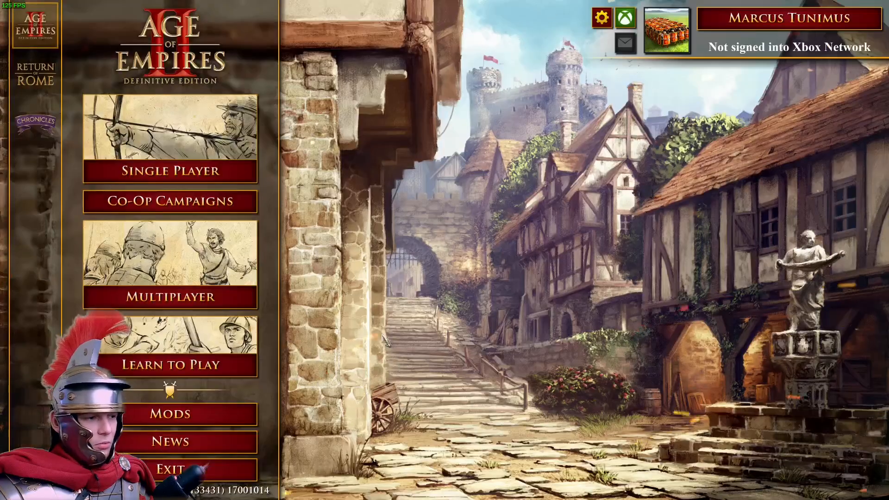
Load the single-player saved game HEAVY_CAVALRY_ARCHER.
click(238, 171)
click(311, 366)
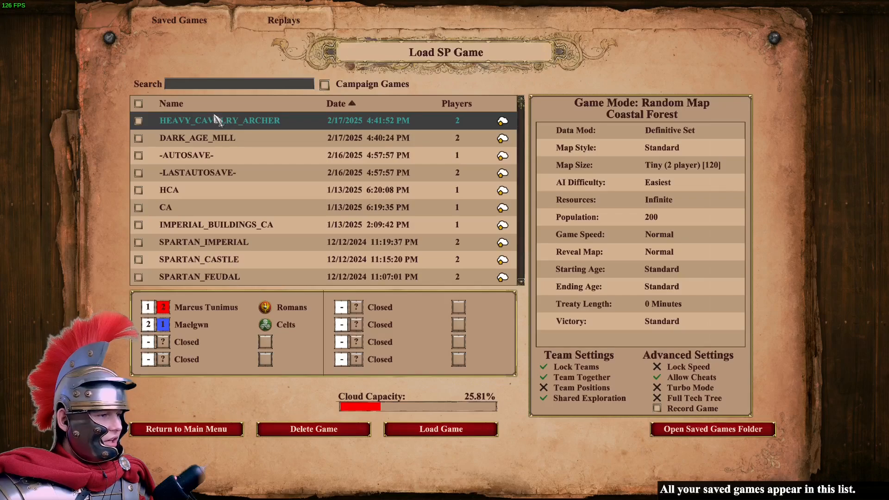
click(439, 435)
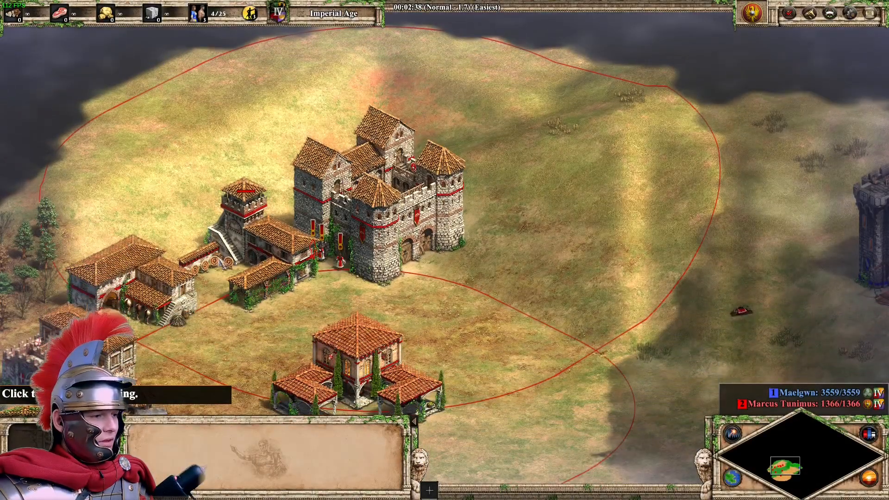
Create a Heavy Cavalry Archer at the Archery Range and select it for a close-up view.
click(252, 248)
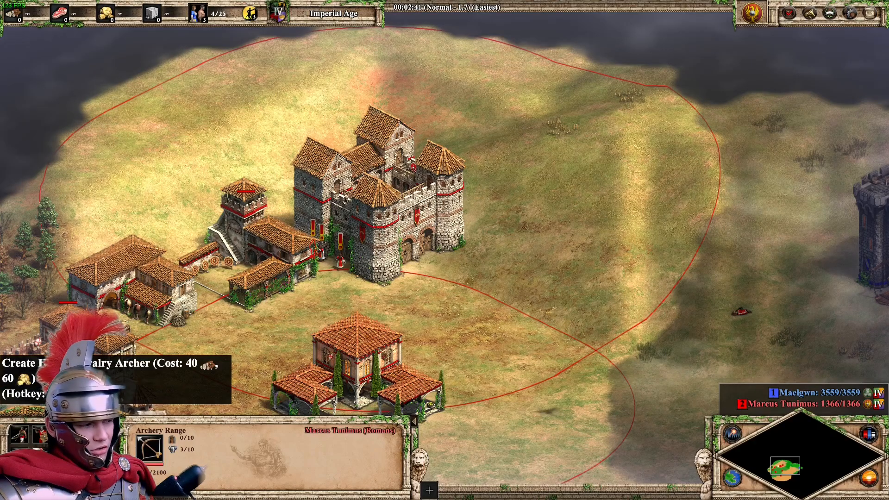
click(63, 434)
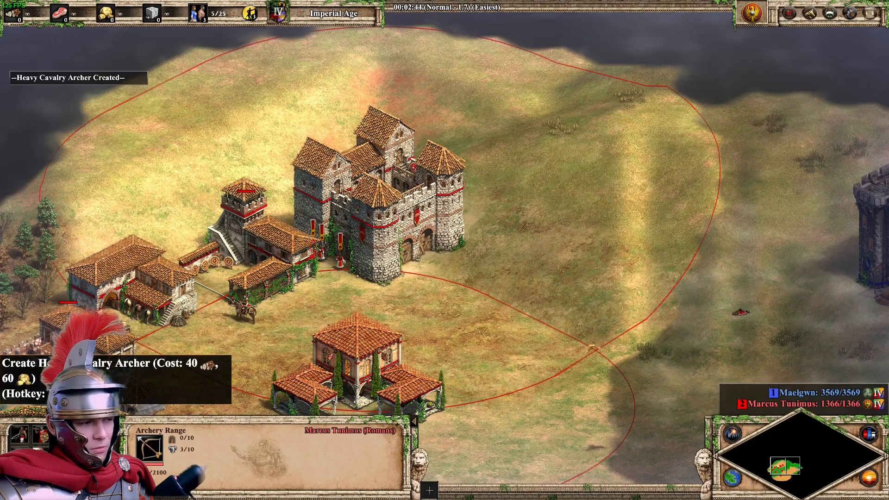
click(246, 257)
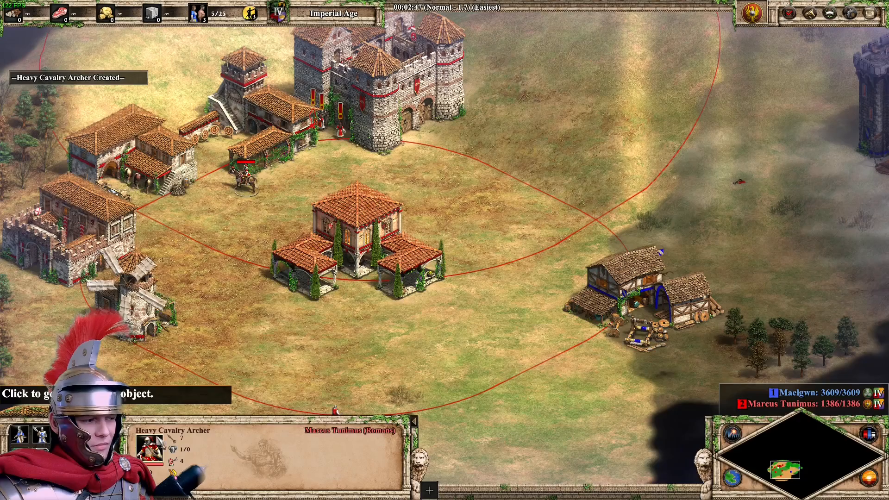
scroll(147, 178, up, 2)
scroll(147, 179, up, 3)
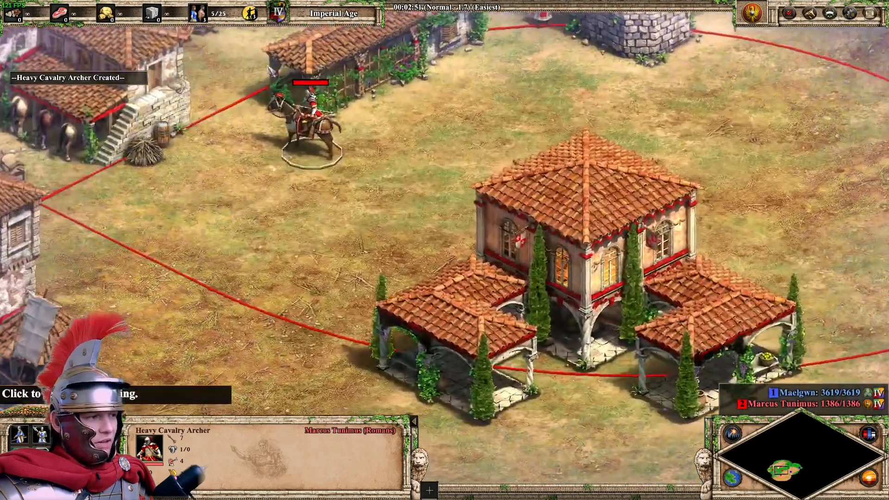
Move the Heavy Cavalry Archer in many directions in front of the Archery Range to examine its reskinned animations.
right_click(324, 208)
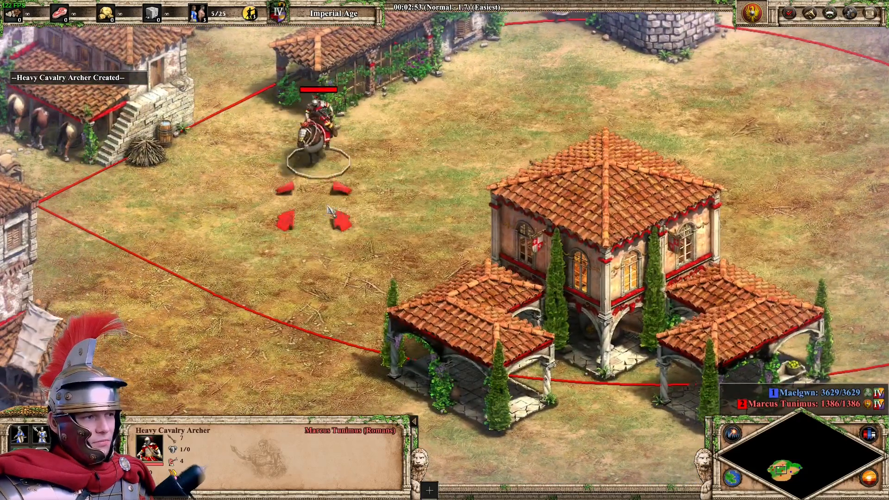
right_click(418, 160)
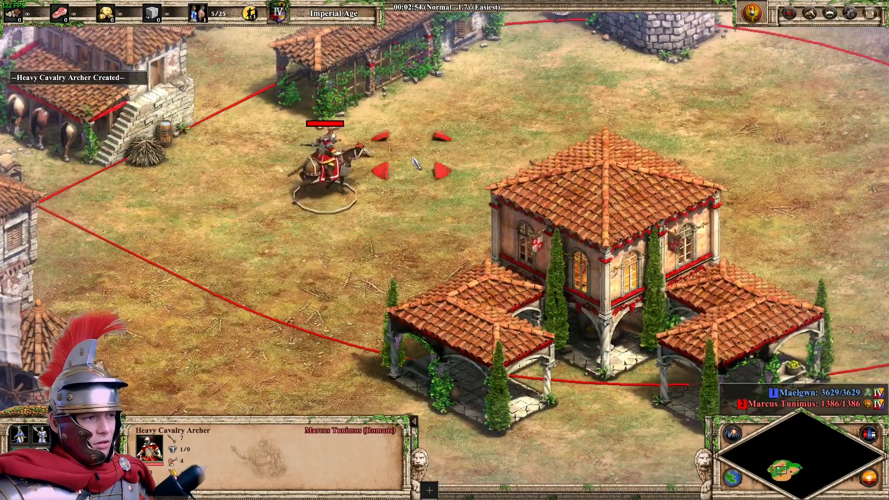
right_click(439, 170)
right_click(332, 180)
right_click(254, 226)
right_click(306, 262)
right_click(354, 258)
right_click(421, 210)
right_click(389, 138)
right_click(243, 178)
right_click(377, 216)
right_click(470, 192)
right_click(279, 248)
right_click(459, 183)
right_click(379, 251)
right_click(189, 194)
right_click(369, 256)
right_click(278, 163)
right_click(304, 236)
right_click(321, 240)
right_click(407, 245)
right_click(355, 292)
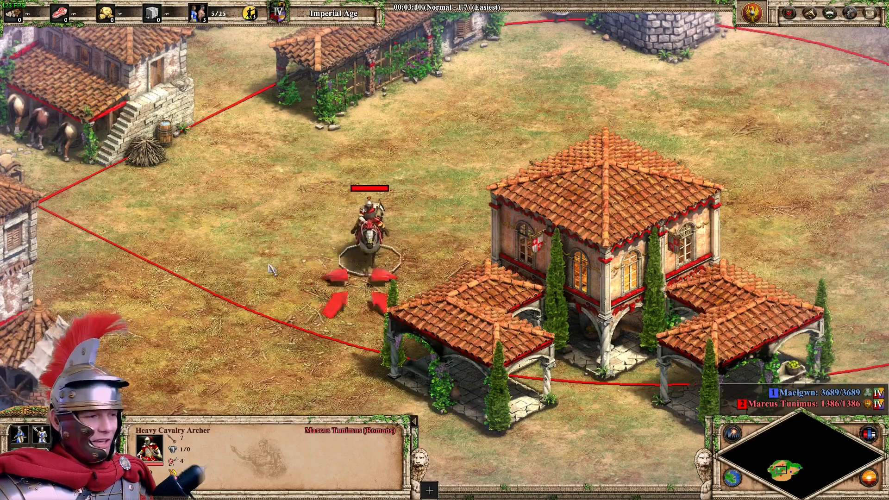
right_click(270, 264)
right_click(291, 236)
right_click(278, 329)
Lead the Heavy Cavalry Archer past the red-roofed villa to the blue player's siege building and examine it while riding there.
scroll(368, 296, down, 3)
scroll(369, 337, down, 3)
right_click(388, 372)
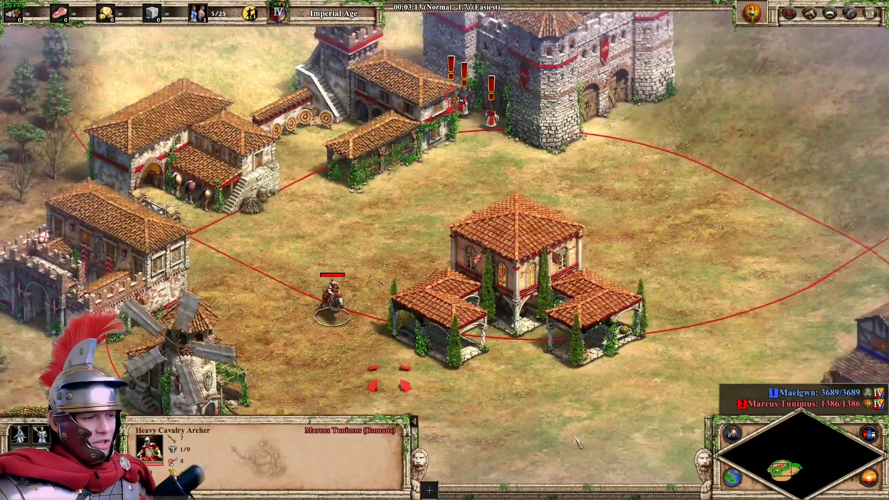
right_click(466, 271)
right_click(464, 274)
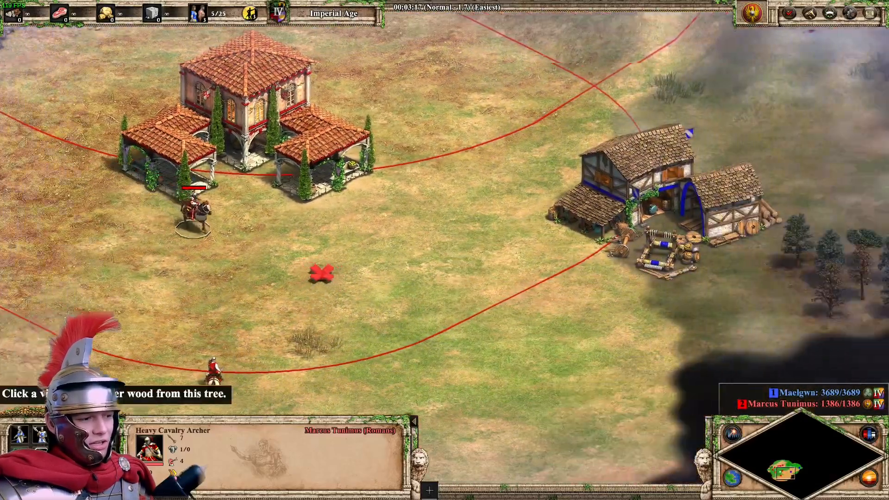
right_click(354, 298)
right_click(431, 270)
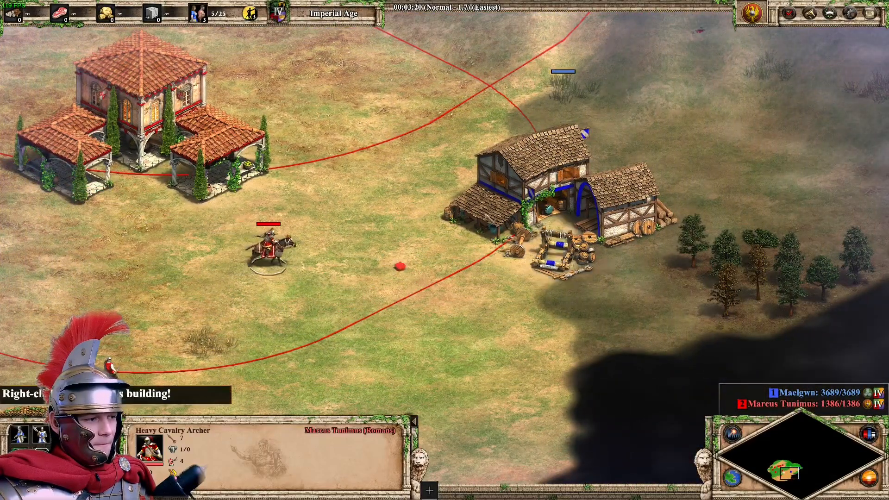
right_click(395, 309)
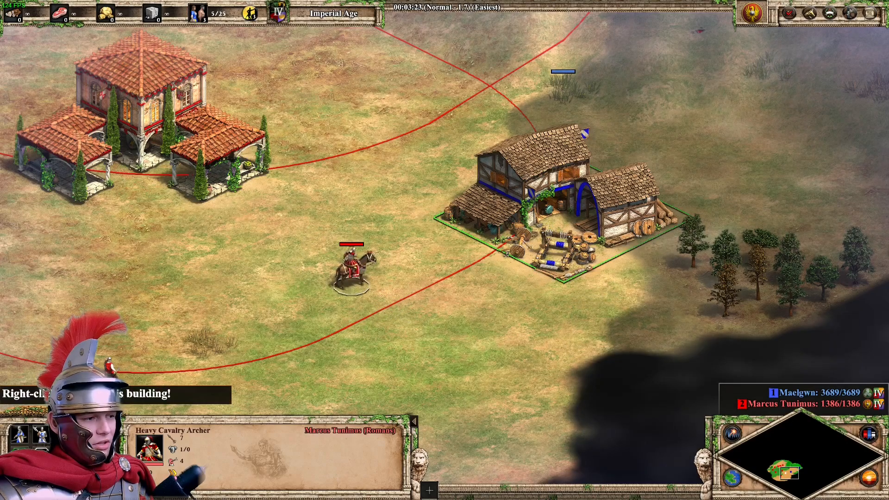
right_click(328, 188)
right_click(356, 159)
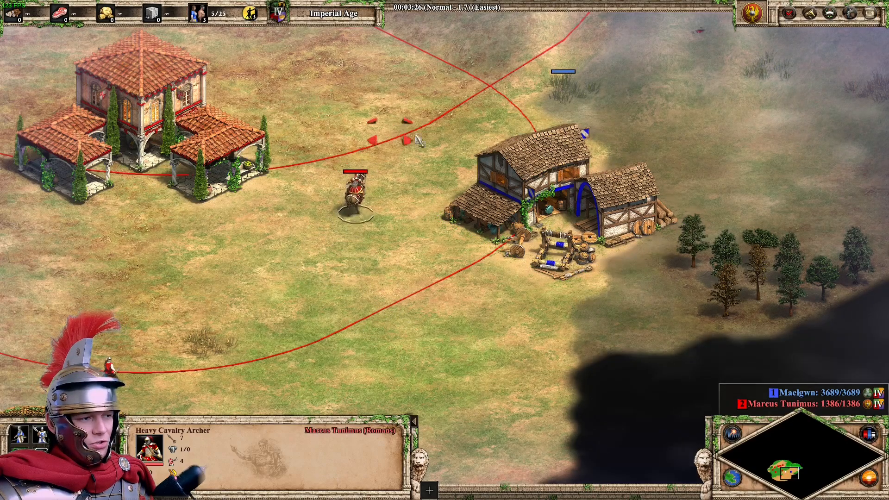
right_click(410, 318)
right_click(491, 355)
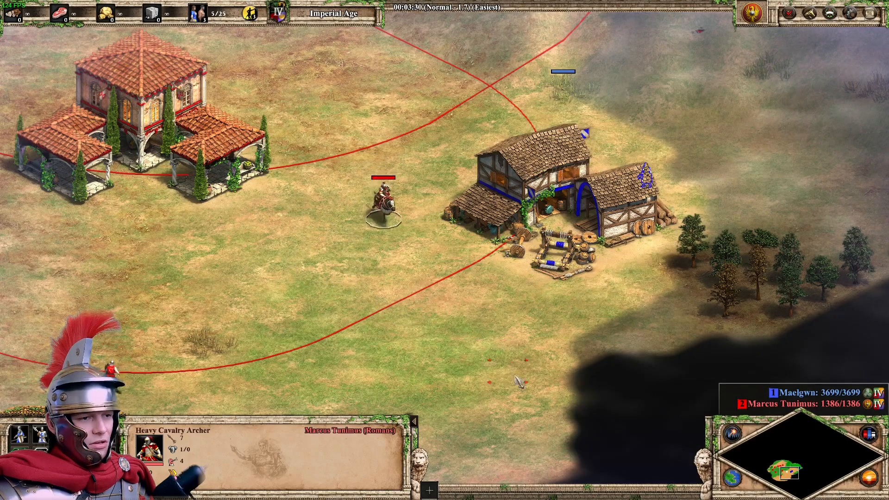
right_click(606, 338)
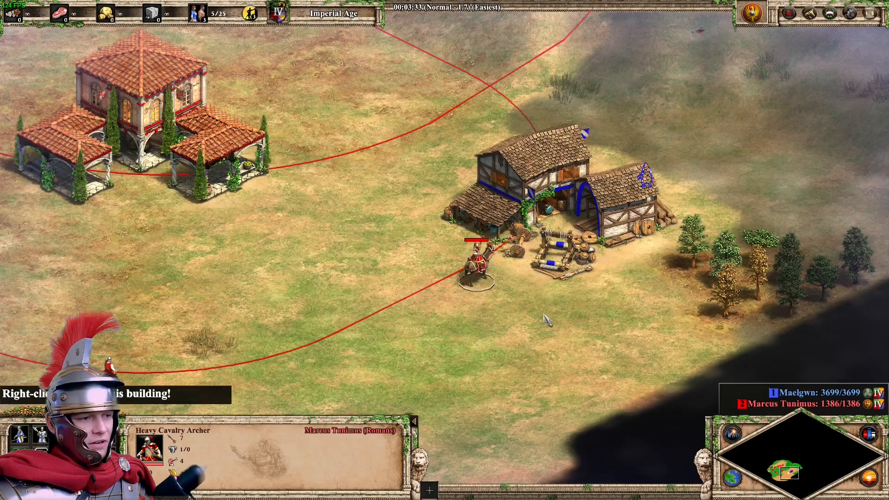
right_click(605, 311)
Send the Heavy Cavalry Archer within range of the blue player's castle and examine its death animation and corpse up close.
right_click(337, 203)
right_click(482, 171)
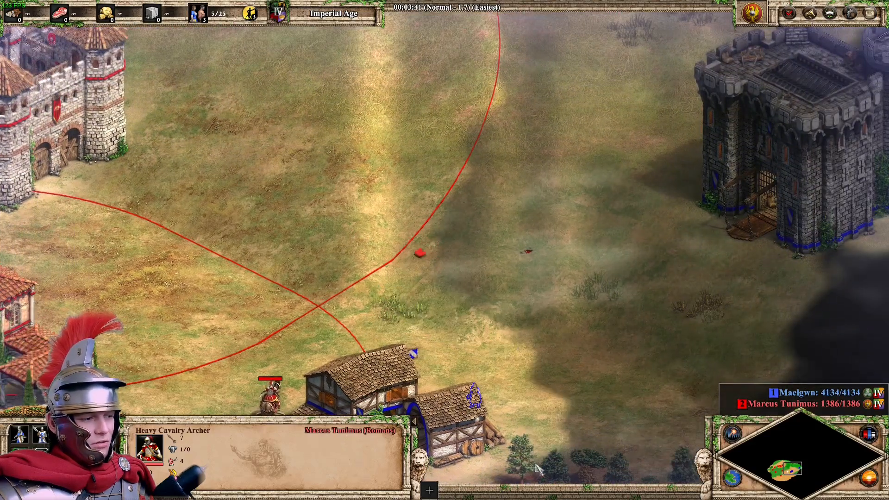
right_click(445, 299)
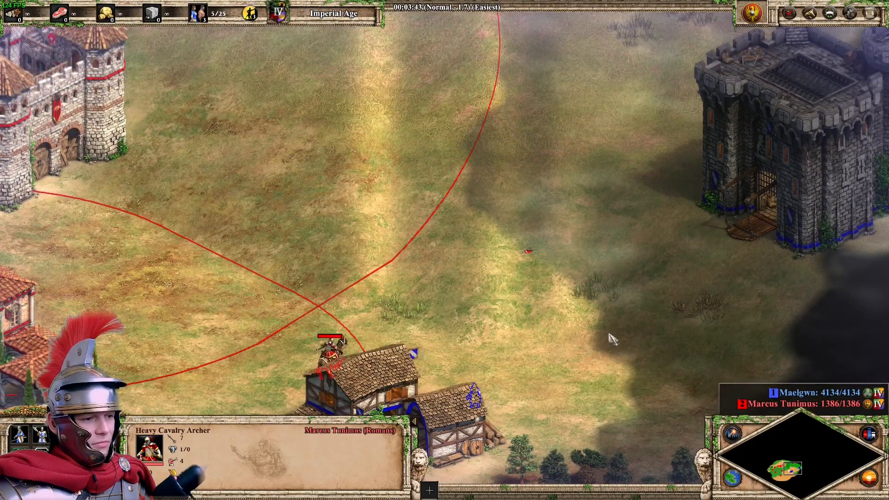
right_click(547, 252)
right_click(515, 226)
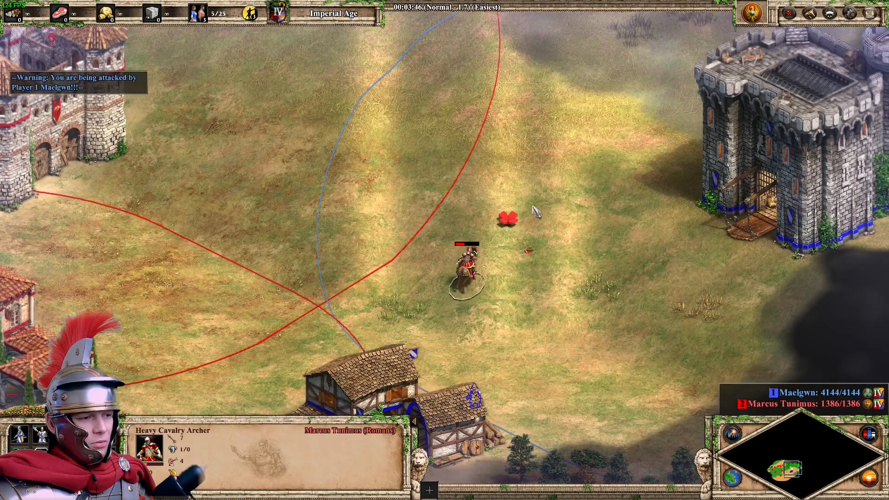
scroll(543, 251, up, 4)
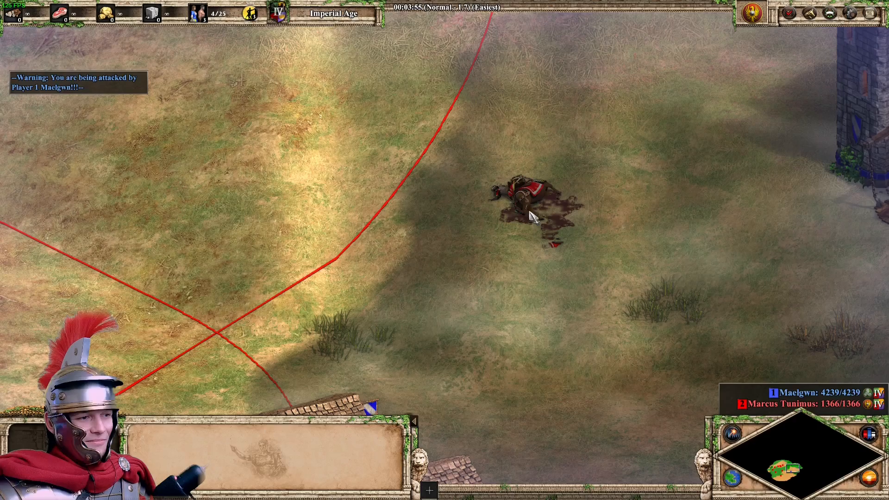
scroll(529, 214, down, 5)
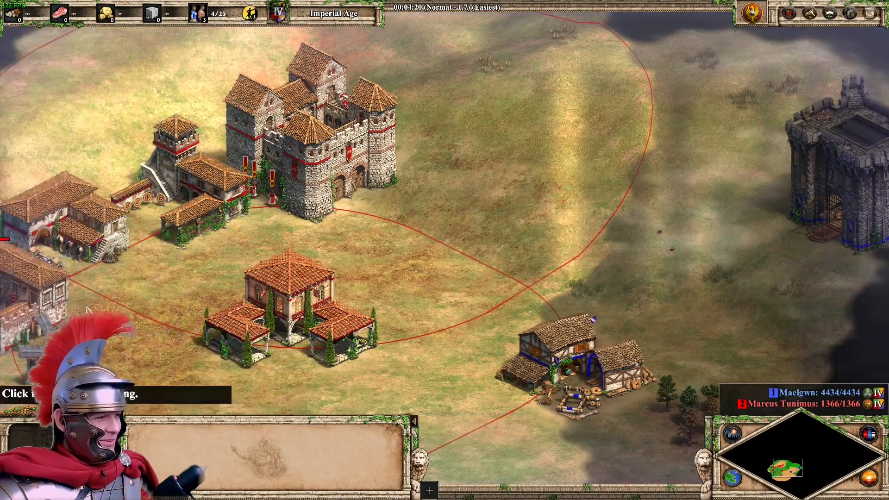
Create a Knight at the Stable and send it to the open ground beside the red-roofed villa.
click(212, 203)
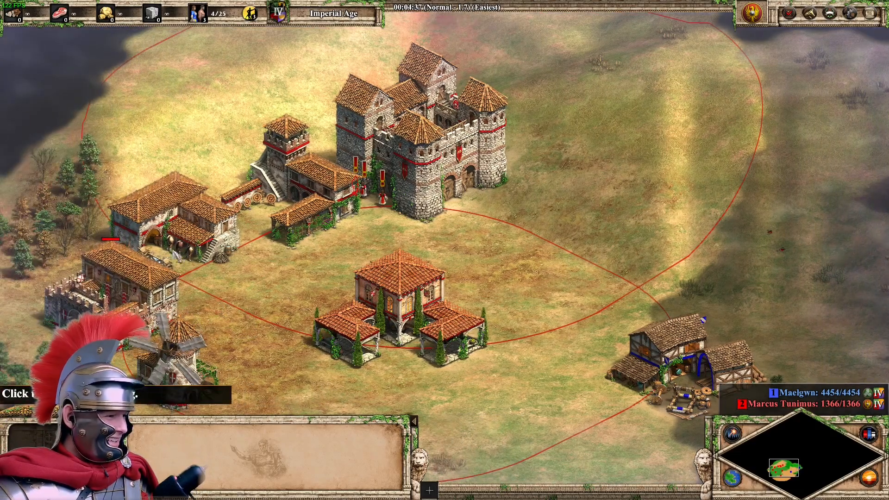
click(198, 233)
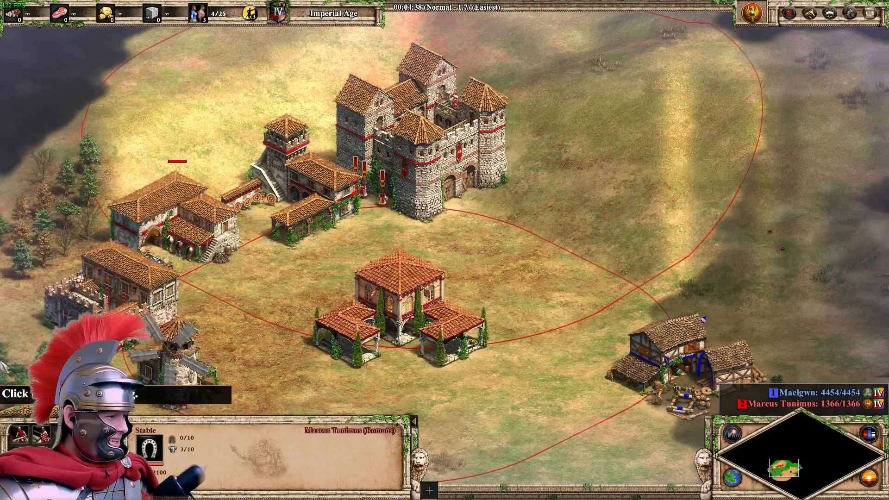
click(42, 435)
drag(370, 264, 511, 299)
right_click(516, 290)
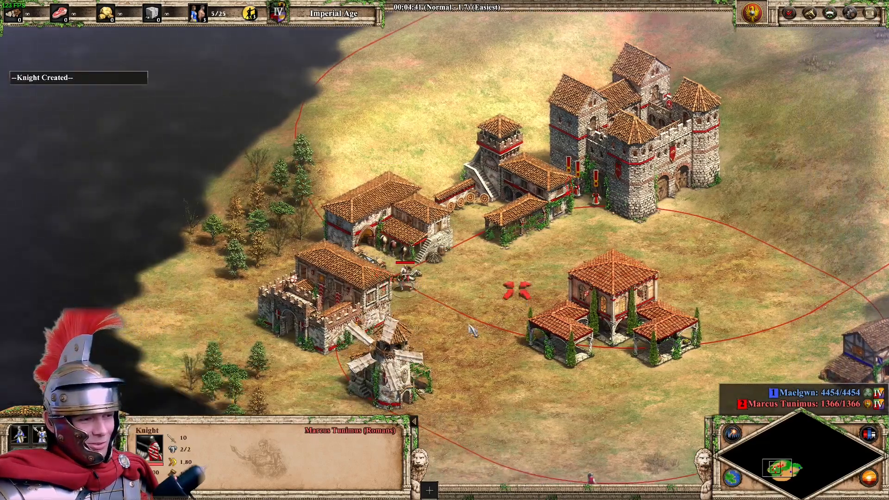